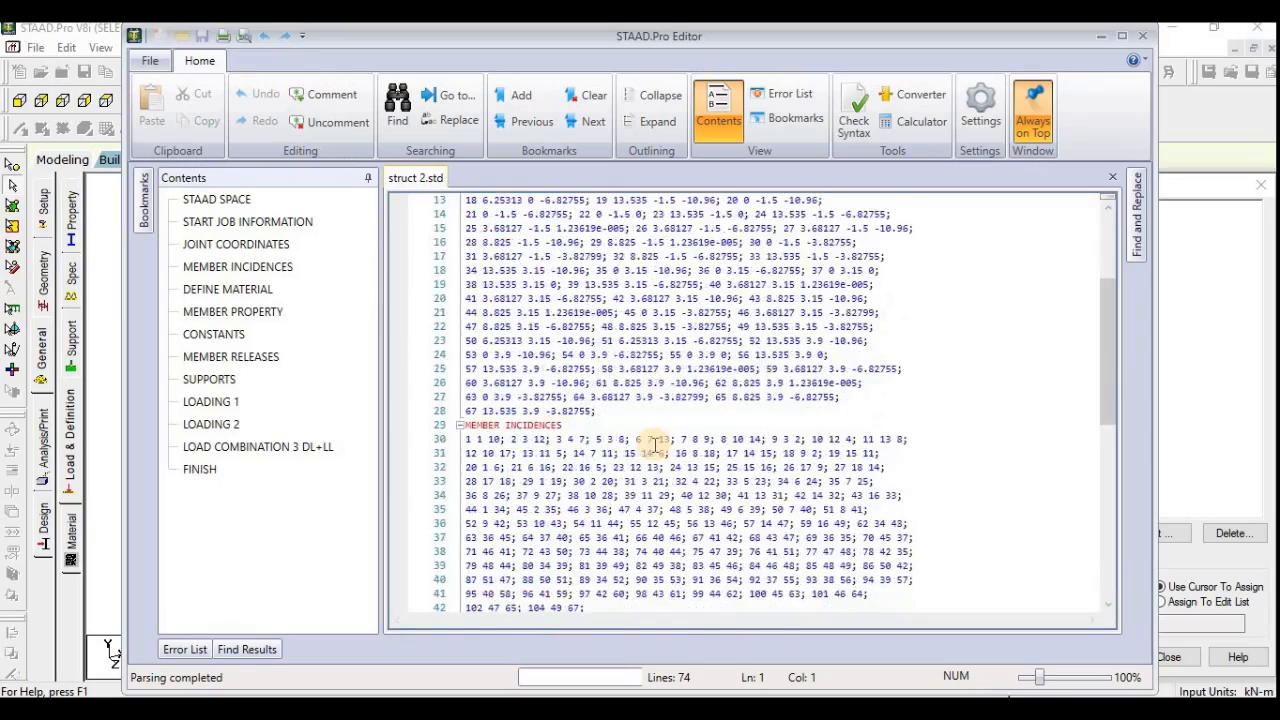
Copy the MEMBER LOAD heading and its "78 UNI GY -1" line from the live load case in struct 2.std.
scroll(585, 440, down, 3)
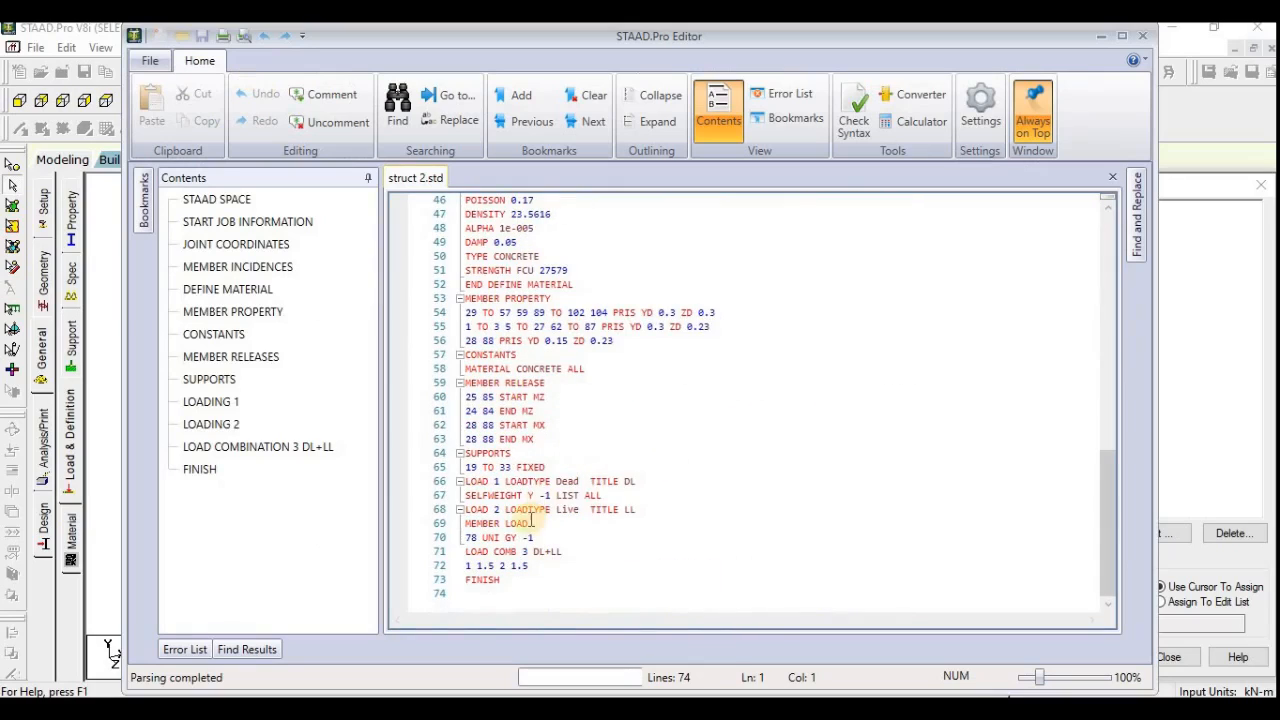
drag(547, 537, 481, 540)
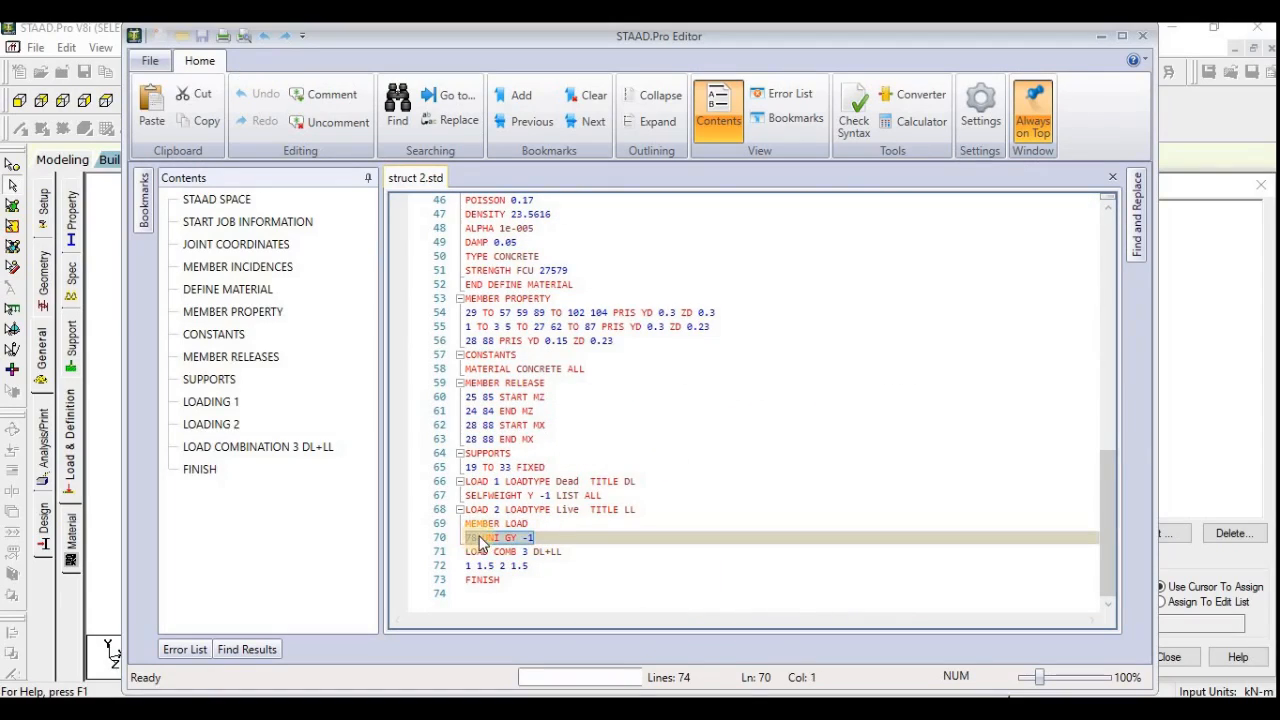
right_click(480, 538)
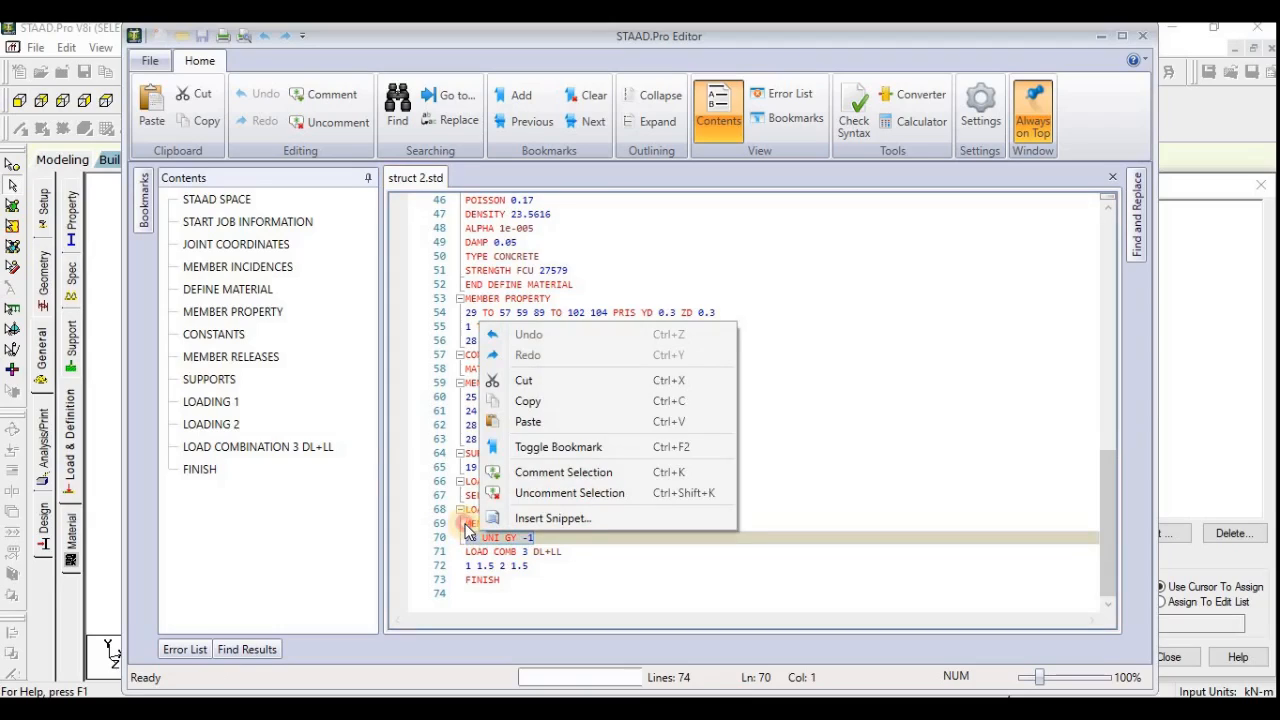
click(465, 525)
click(467, 525)
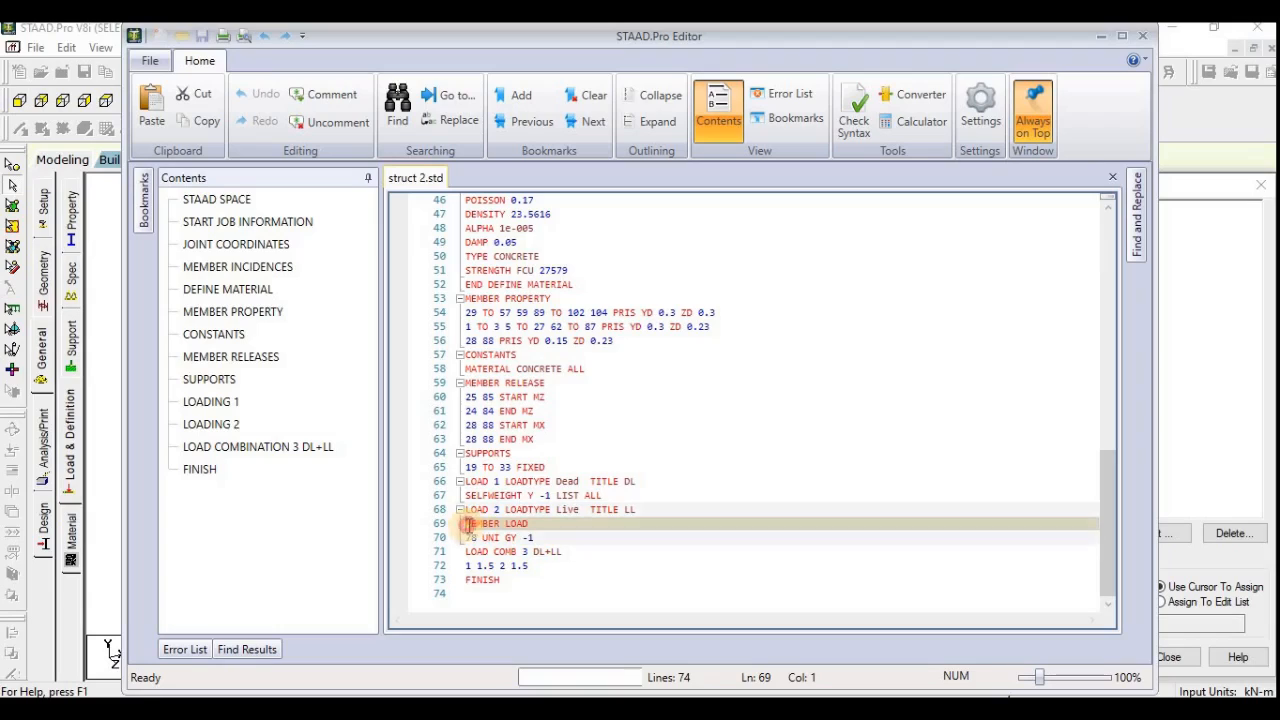
drag(468, 525, 537, 538)
key(ctrl+c)
right_click(517, 530)
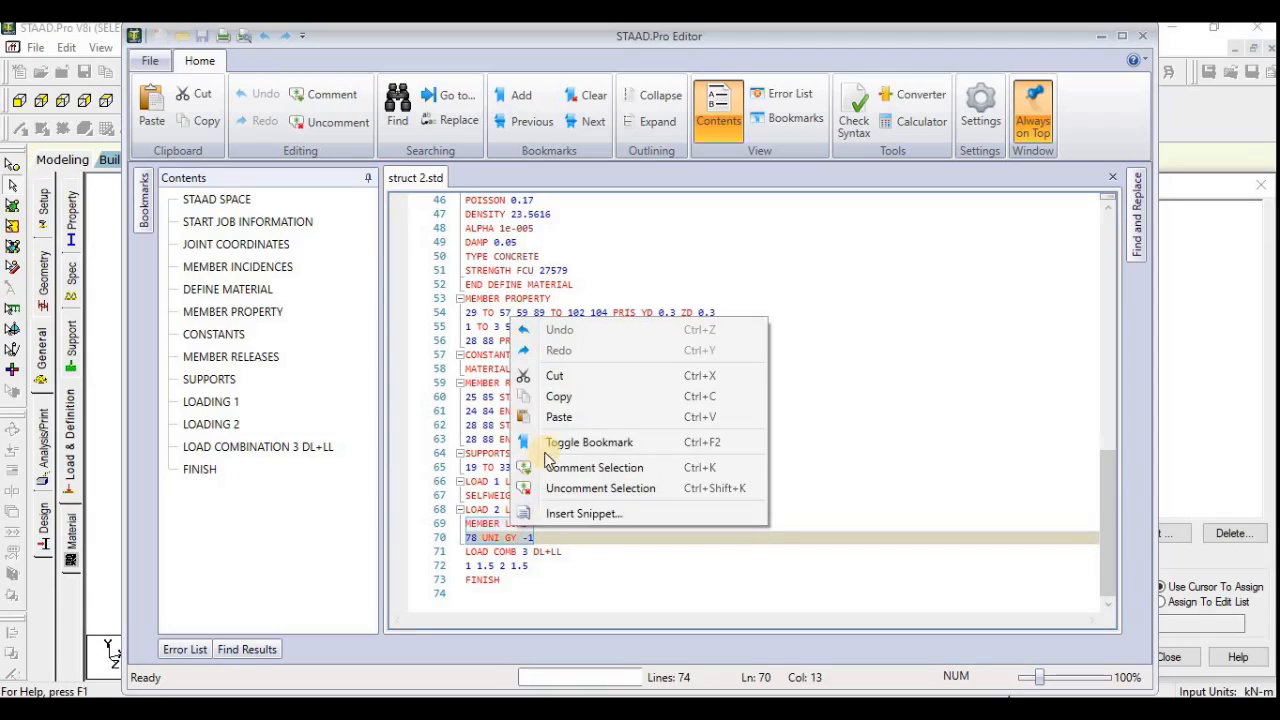
click(875, 300)
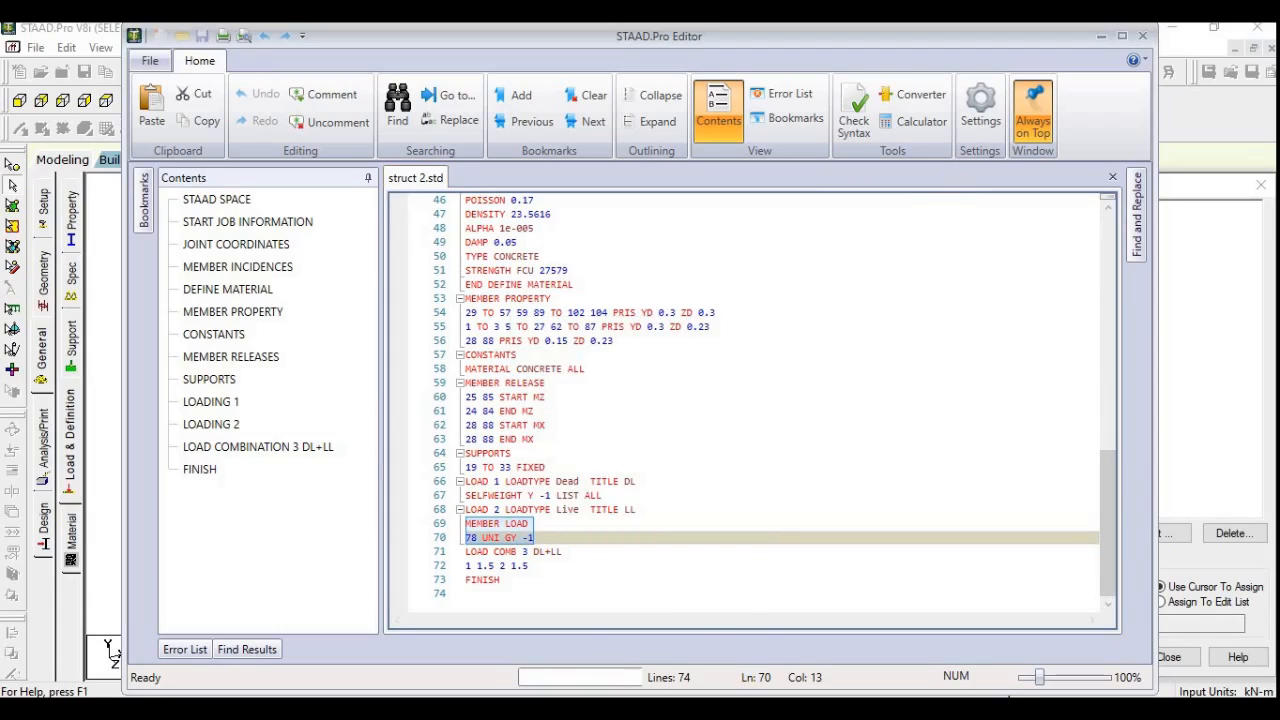
Switch to Excel, paste the copied member load lines starting at cell T2, and close the STAAD.Pro Editor.
key(alt+Tab)
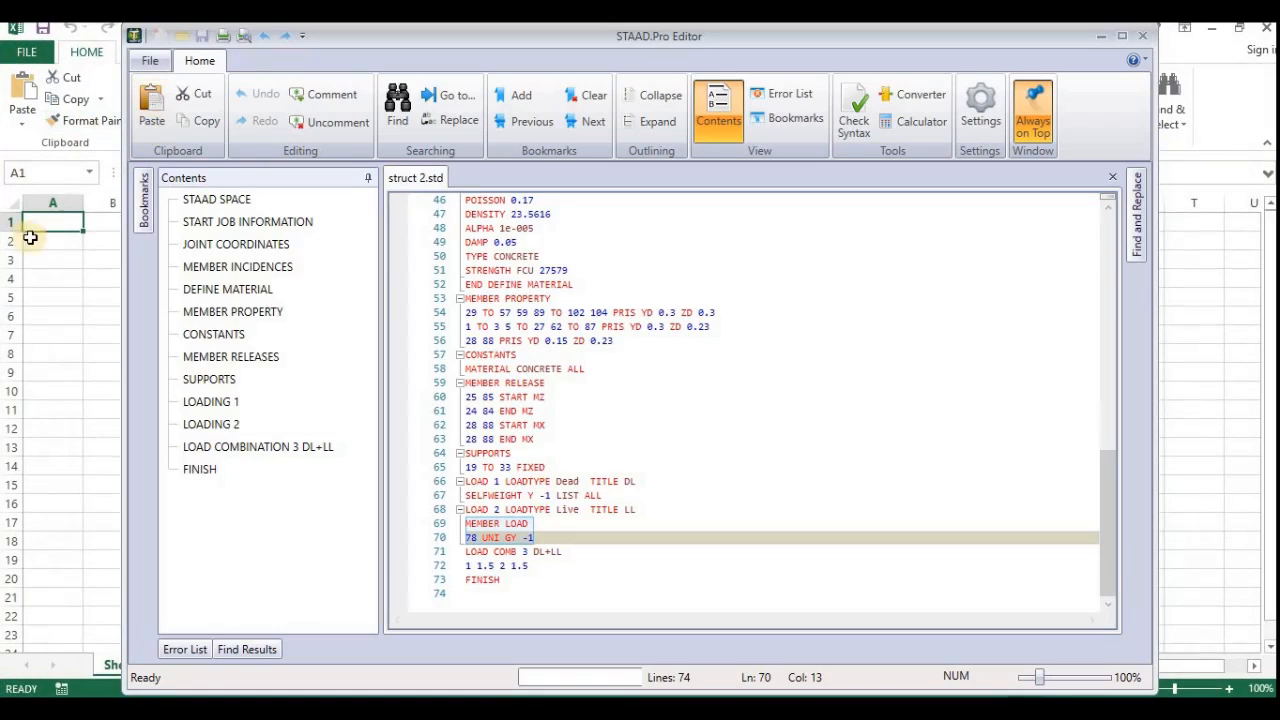
click(1177, 244)
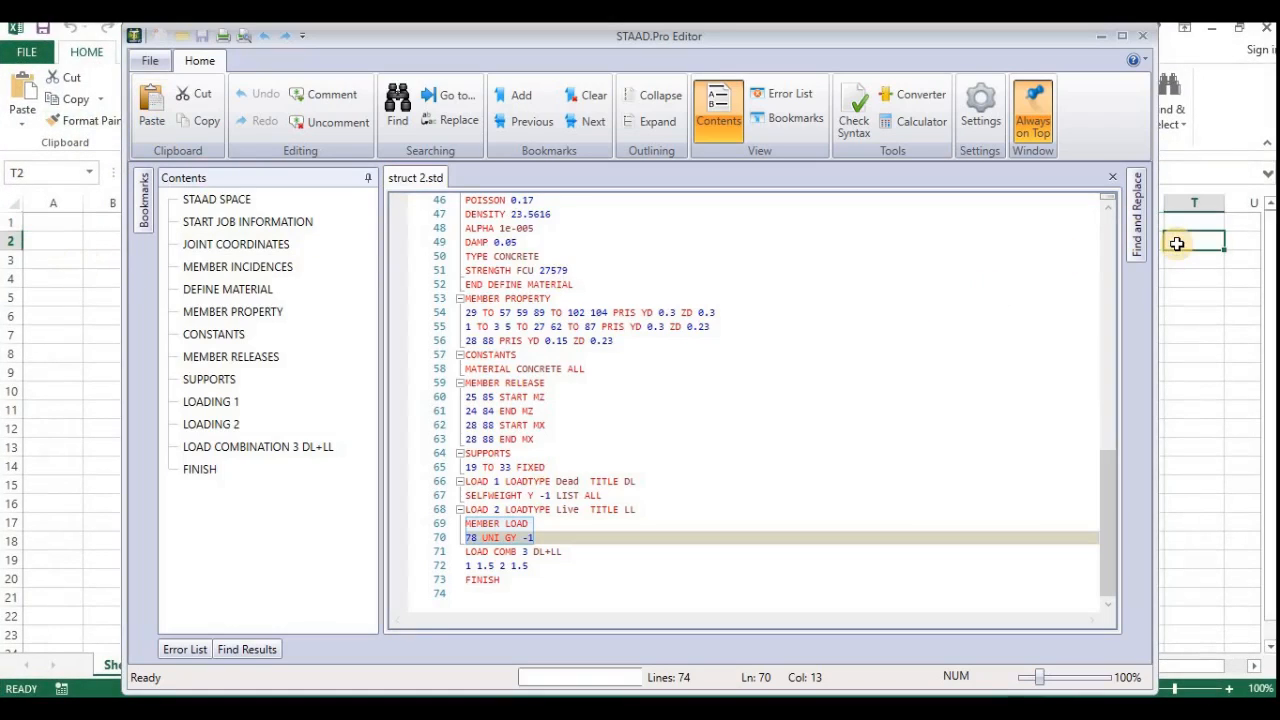
right_click(1177, 244)
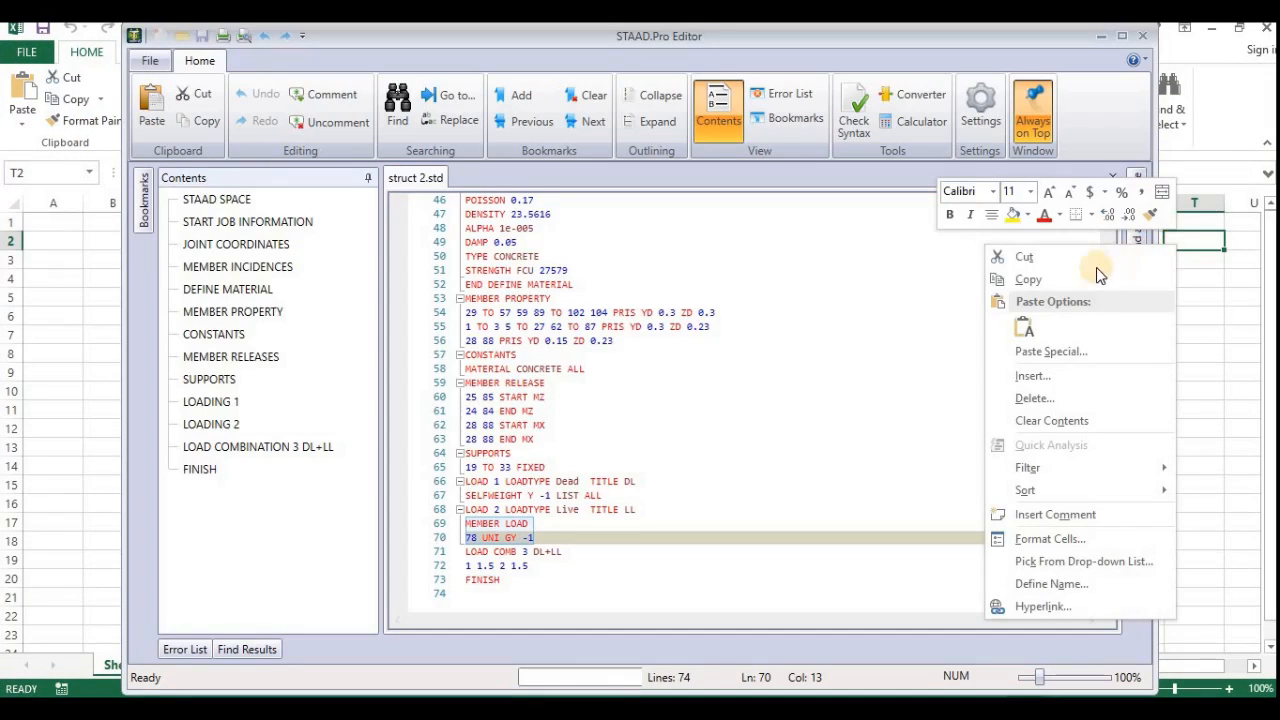
click(1022, 334)
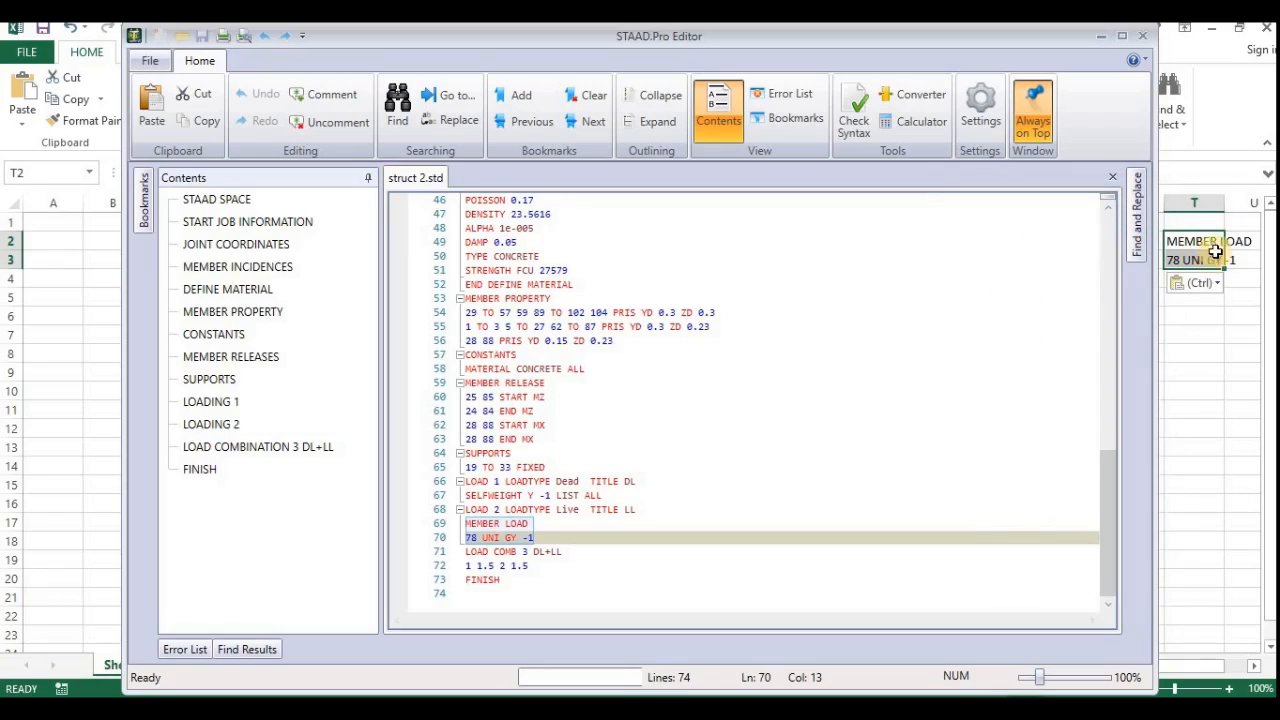
click(1141, 40)
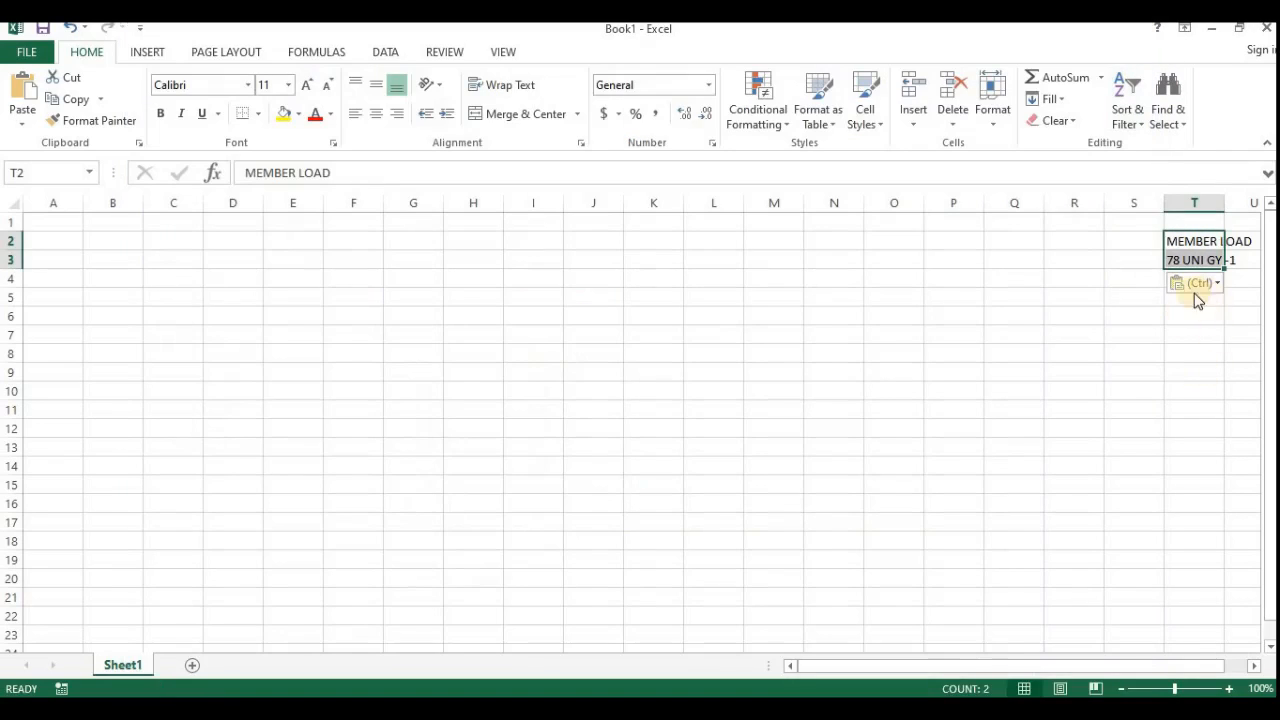
Split T2:T3 with Text to Columns as delimited data, using tab and space delimiters and General format.
click(1190, 254)
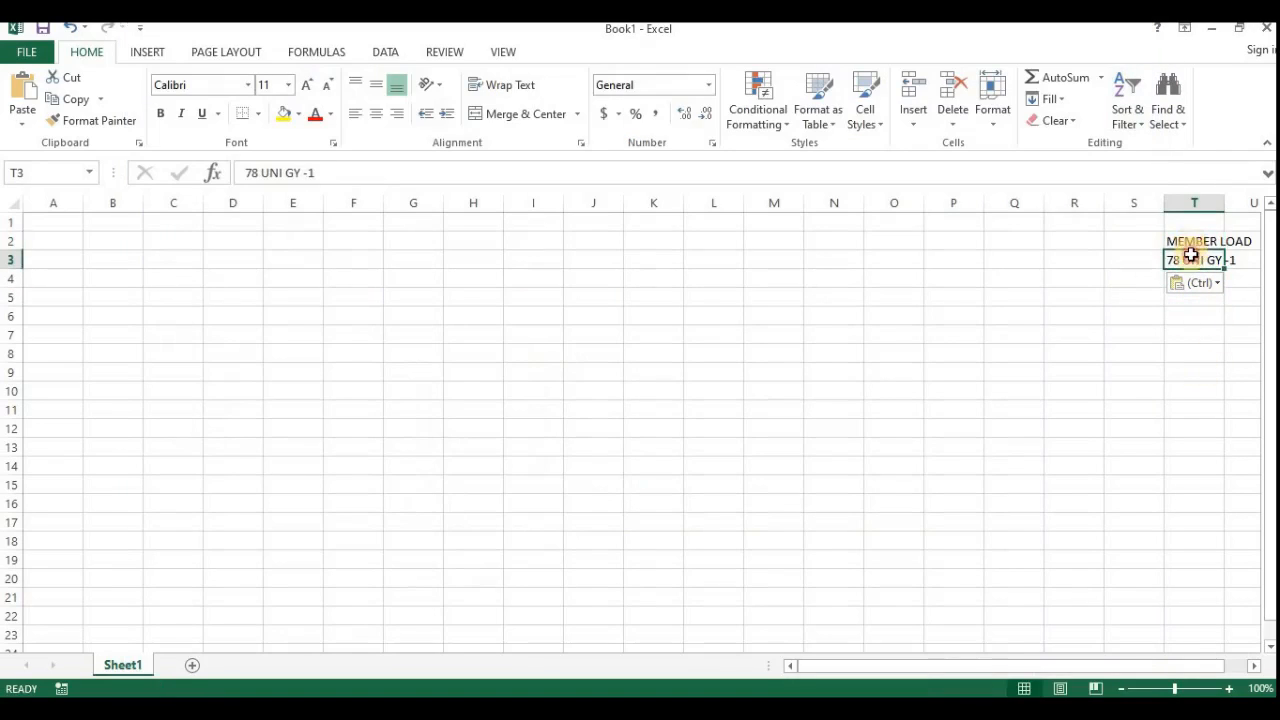
drag(1190, 243, 1191, 260)
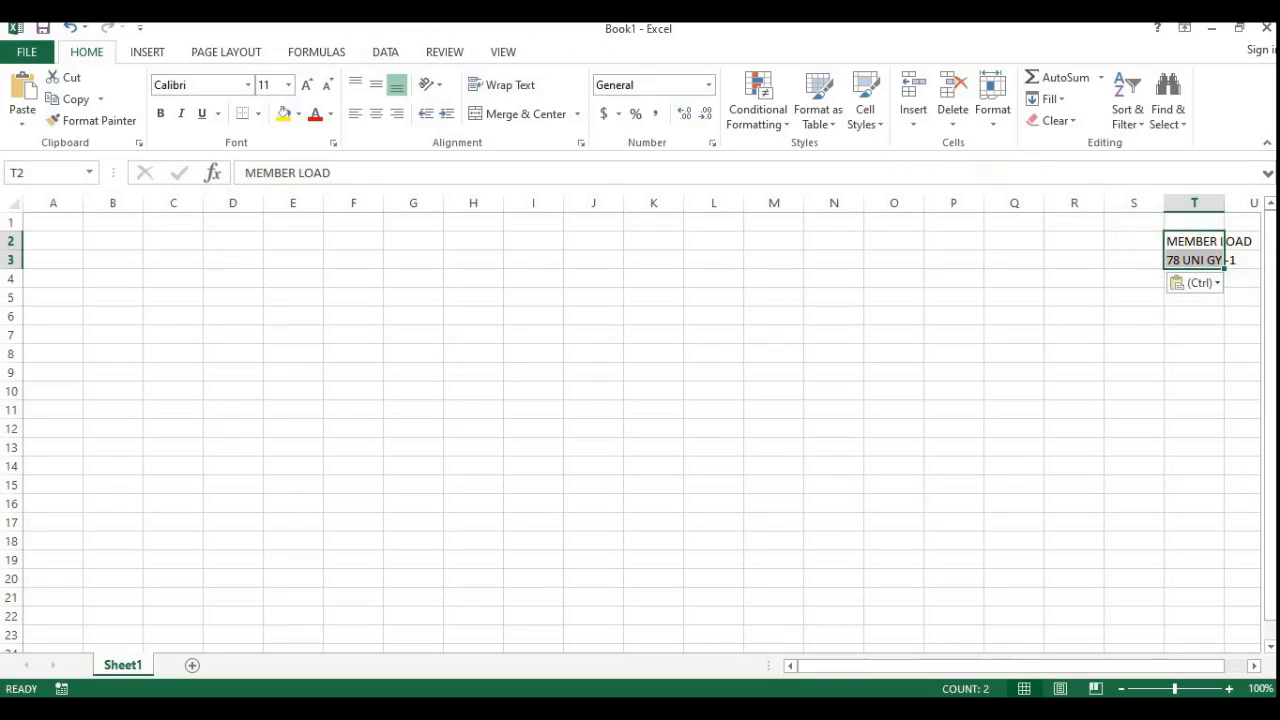
click(383, 52)
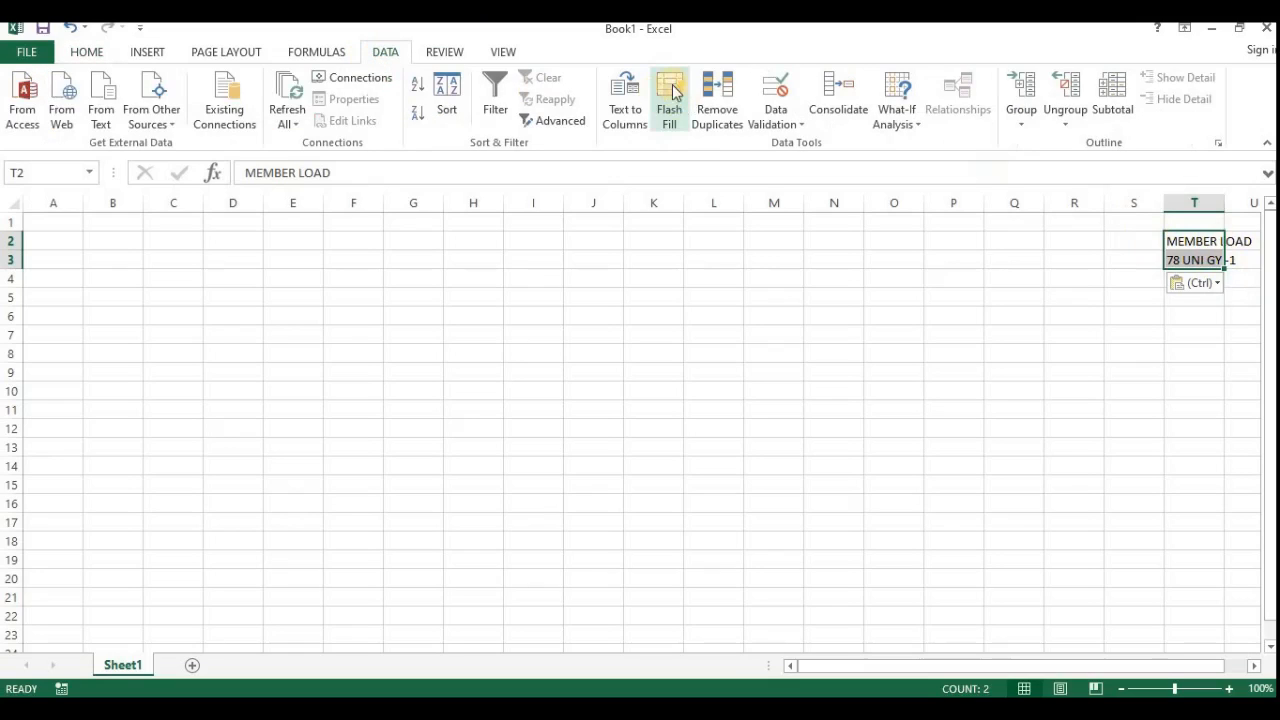
click(630, 122)
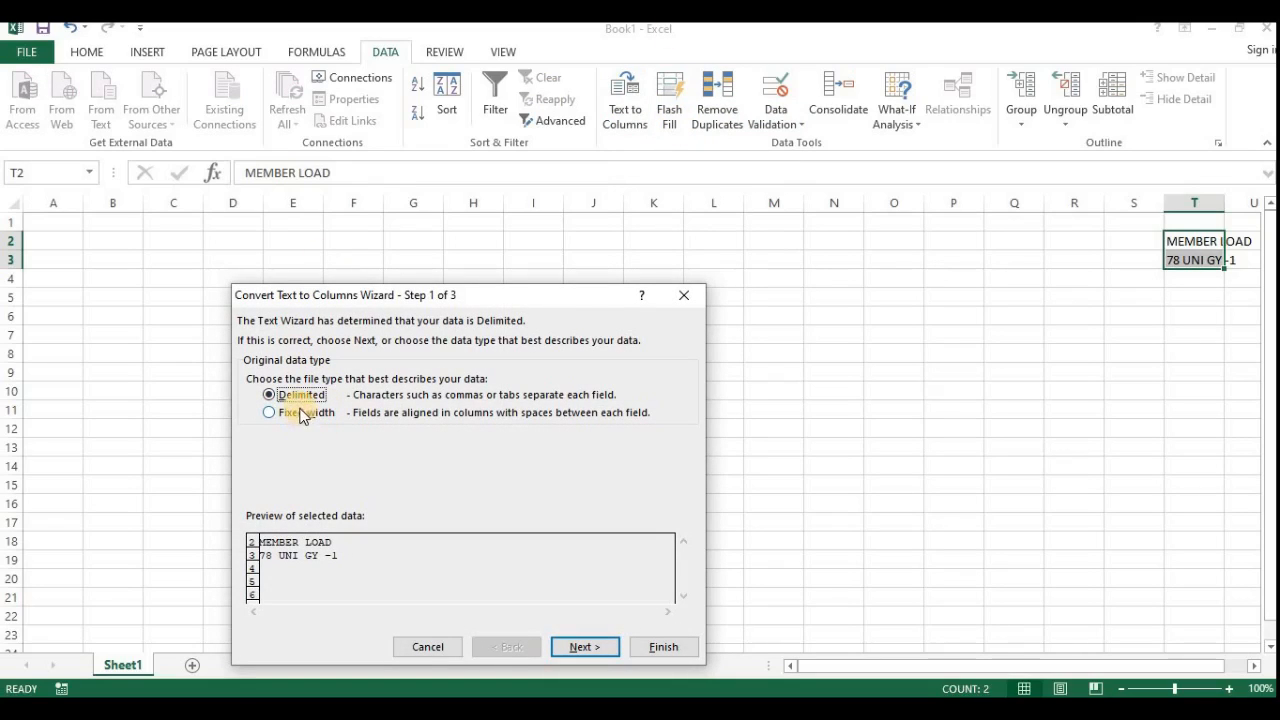
click(587, 651)
click(515, 650)
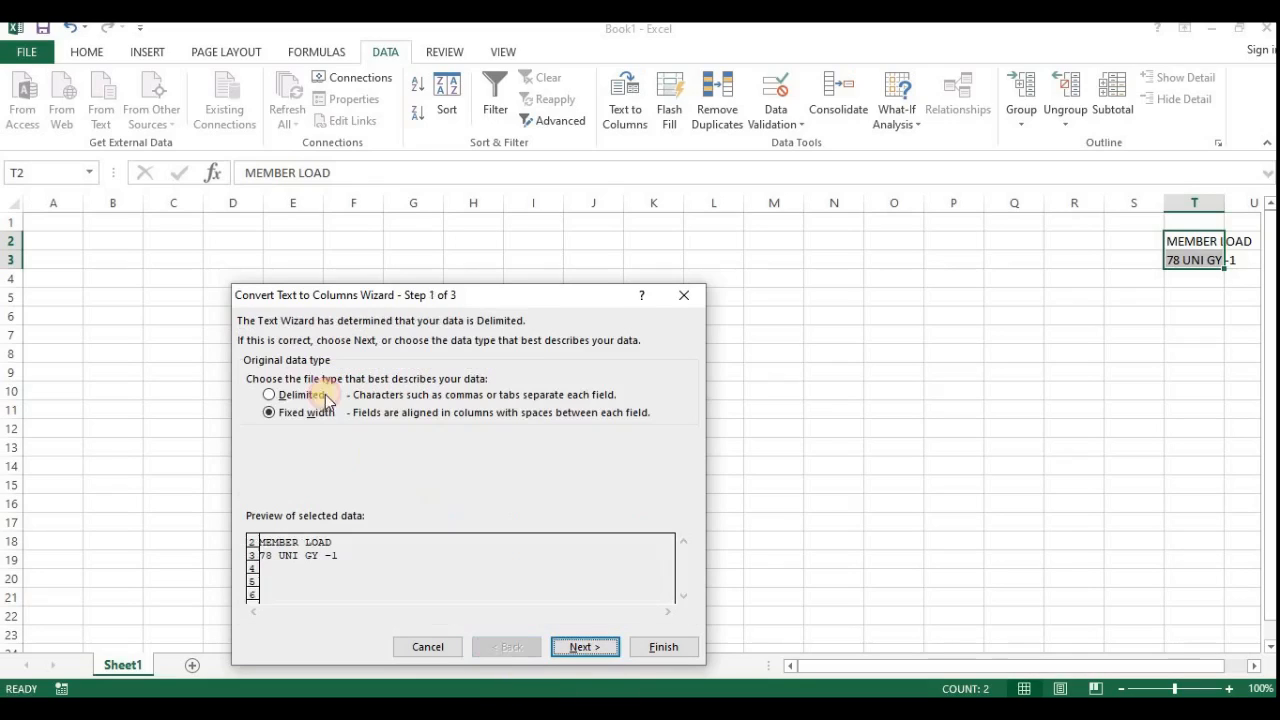
click(598, 645)
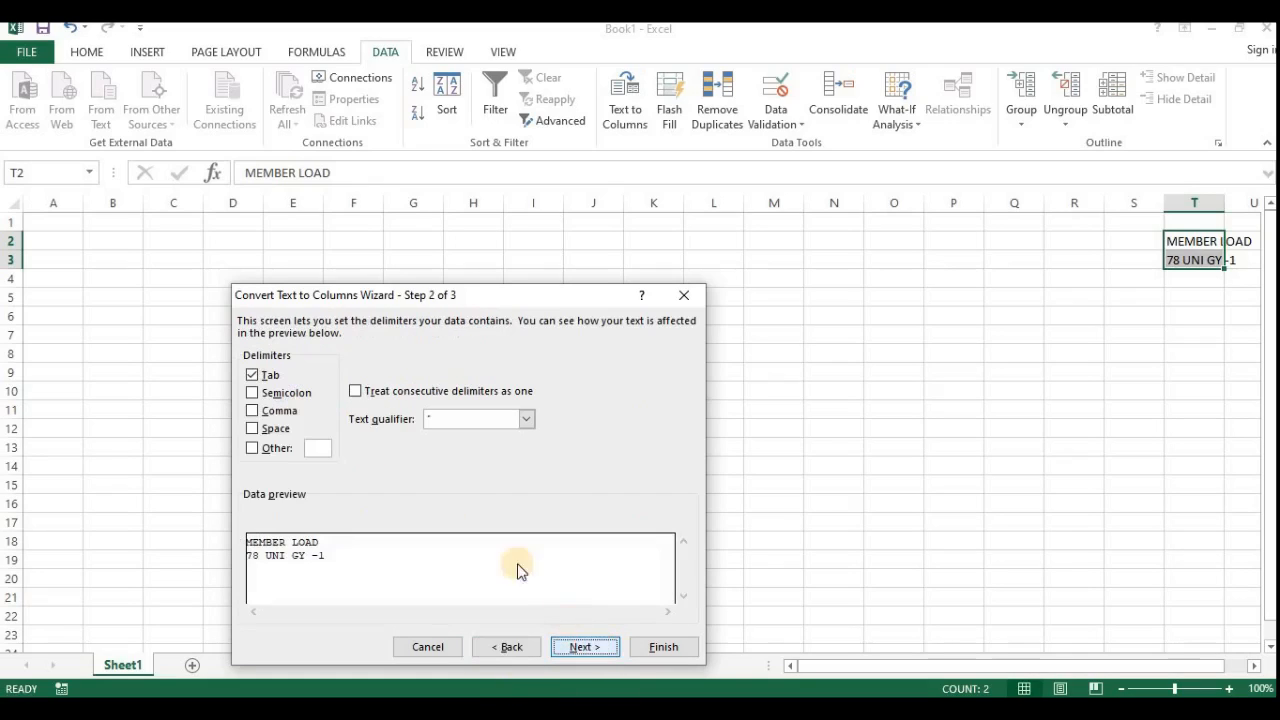
click(253, 428)
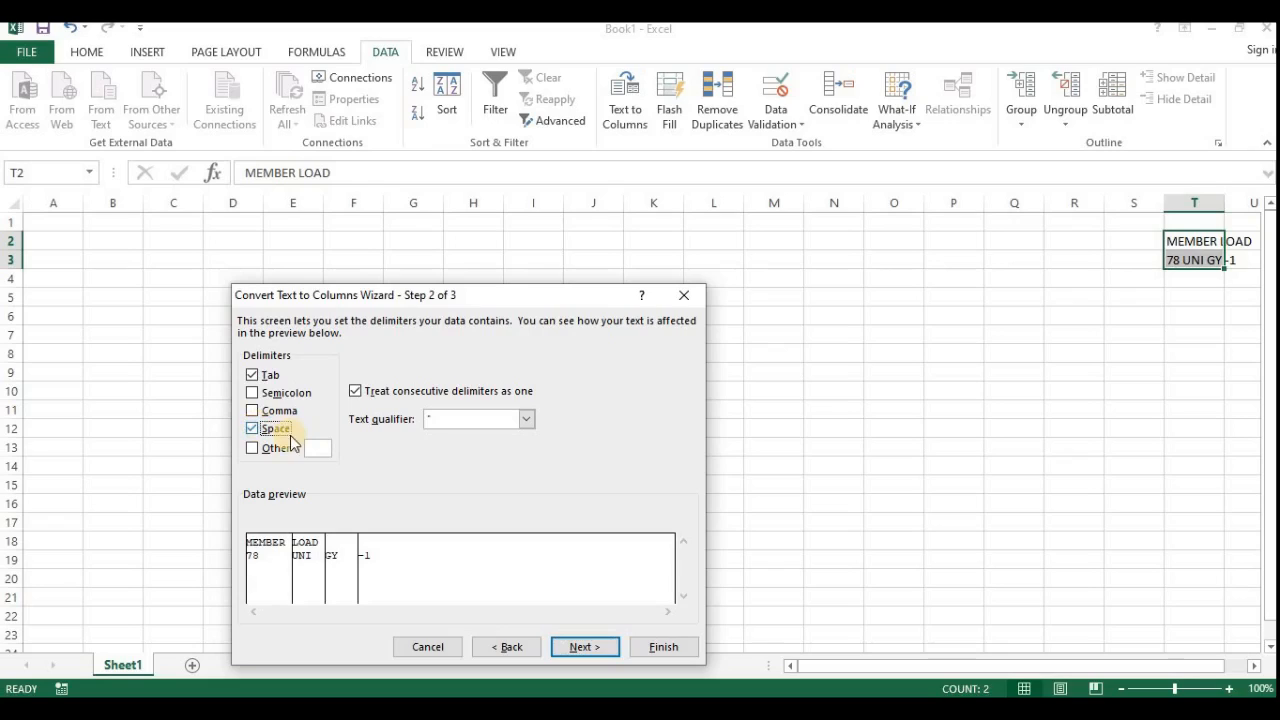
click(580, 648)
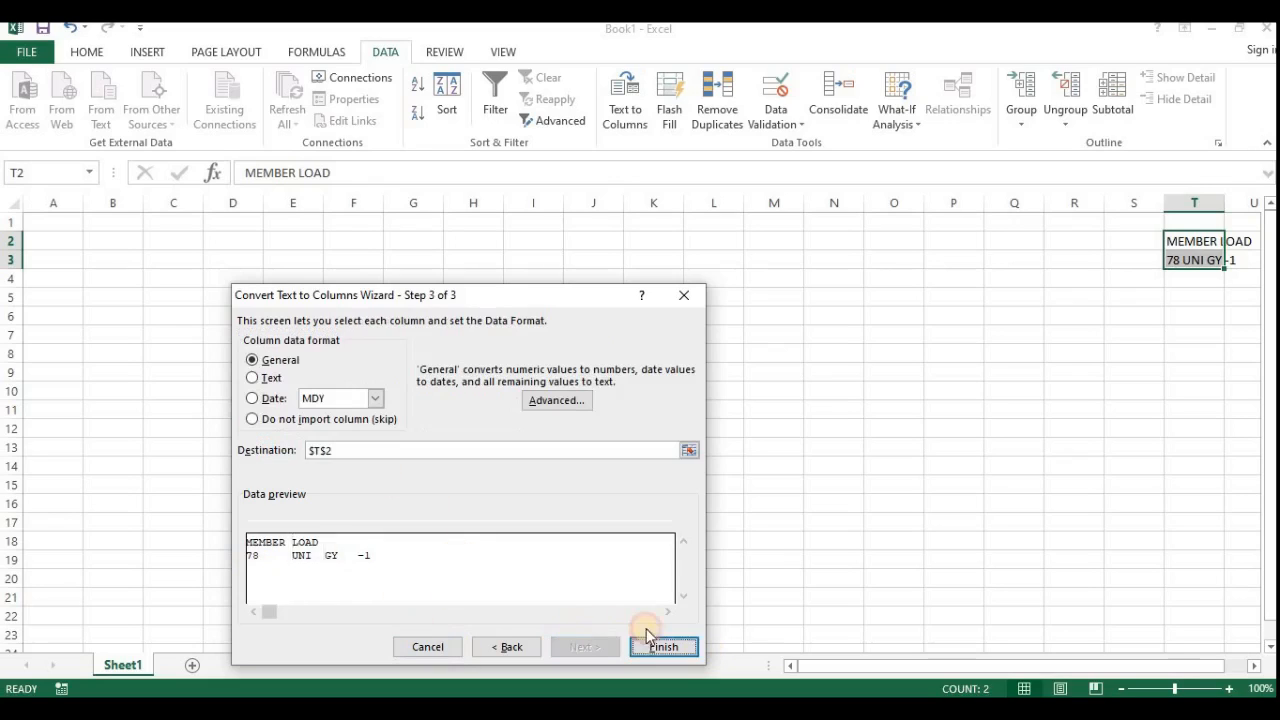
click(660, 648)
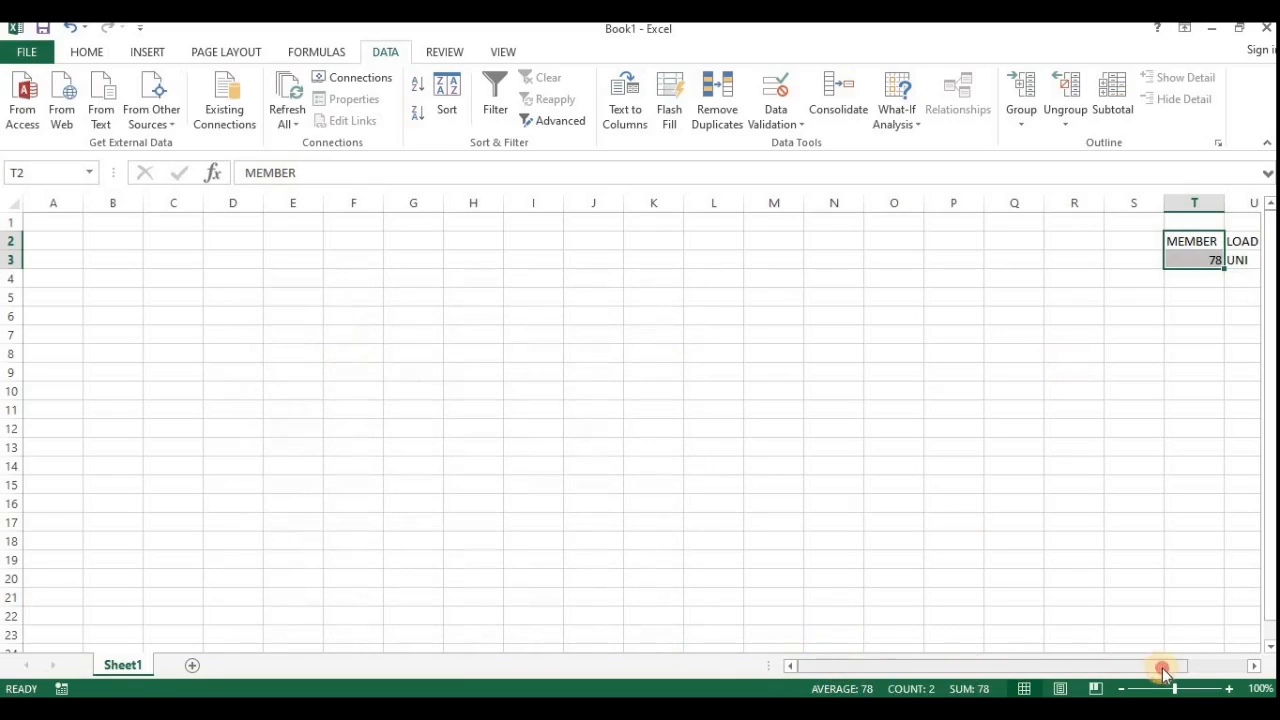
Review the separated member number and load value in row 3 of the split member load data.
drag(1163, 668, 1223, 668)
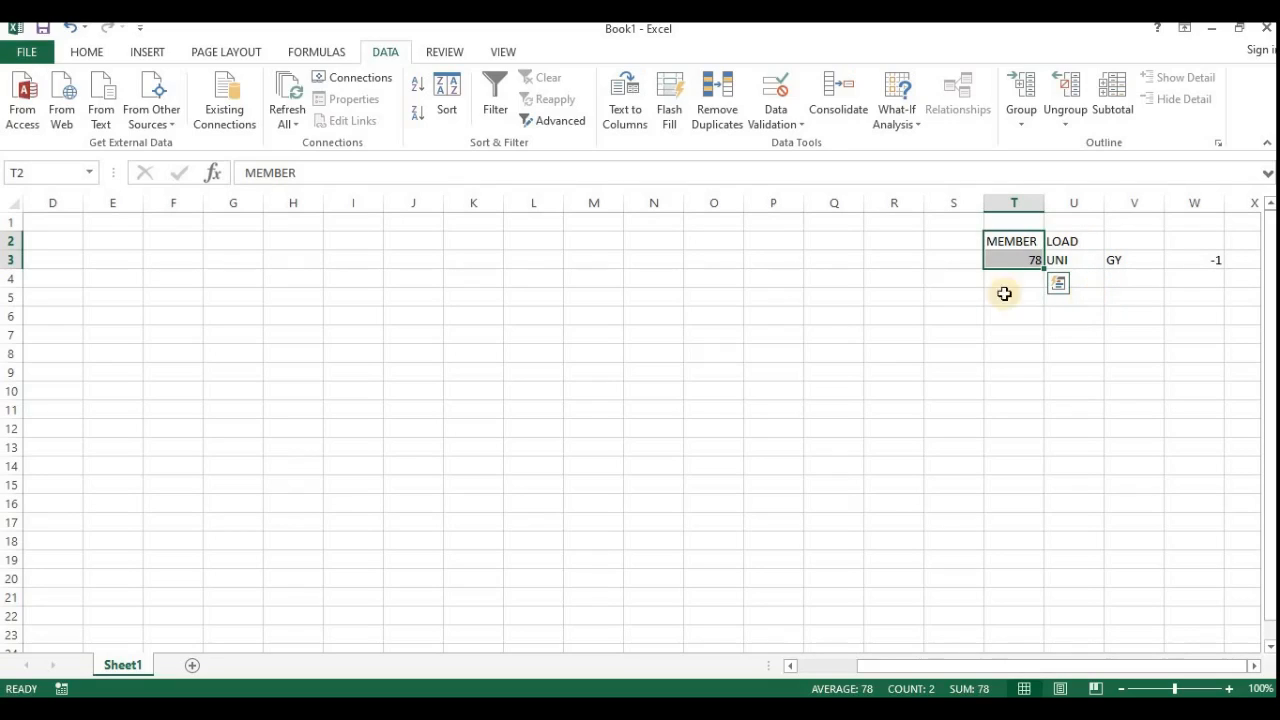
click(1039, 340)
click(1017, 260)
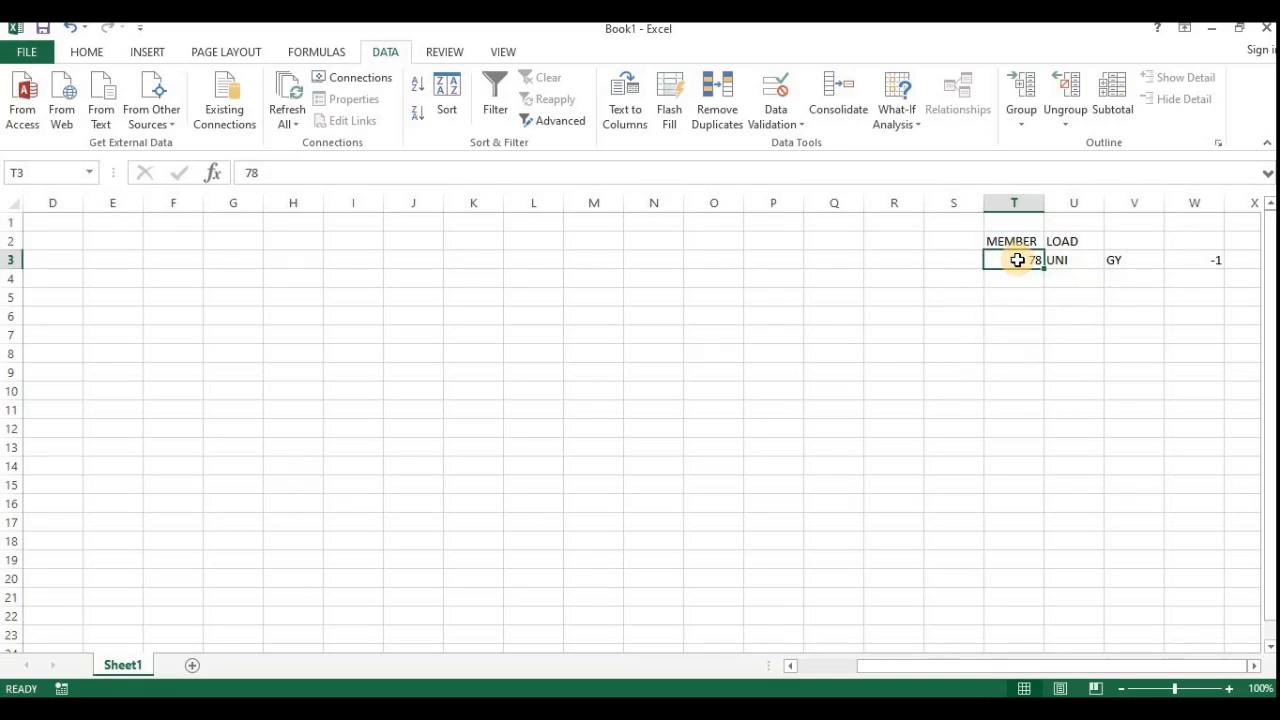
click(1197, 260)
click(1035, 260)
Switch to AutoCAD and examine the walls, columns and centre lines across the floor plan in Drawing1.dwg.
click(575, 648)
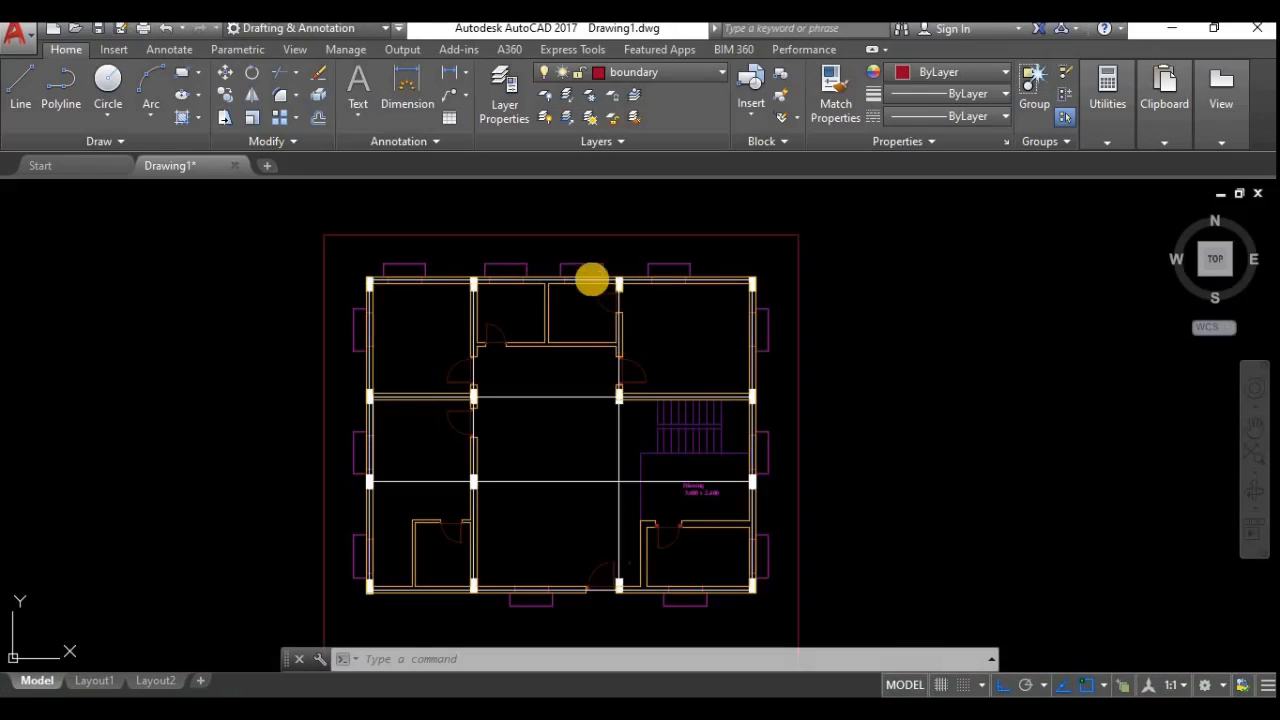
scroll(560, 443, up, 3)
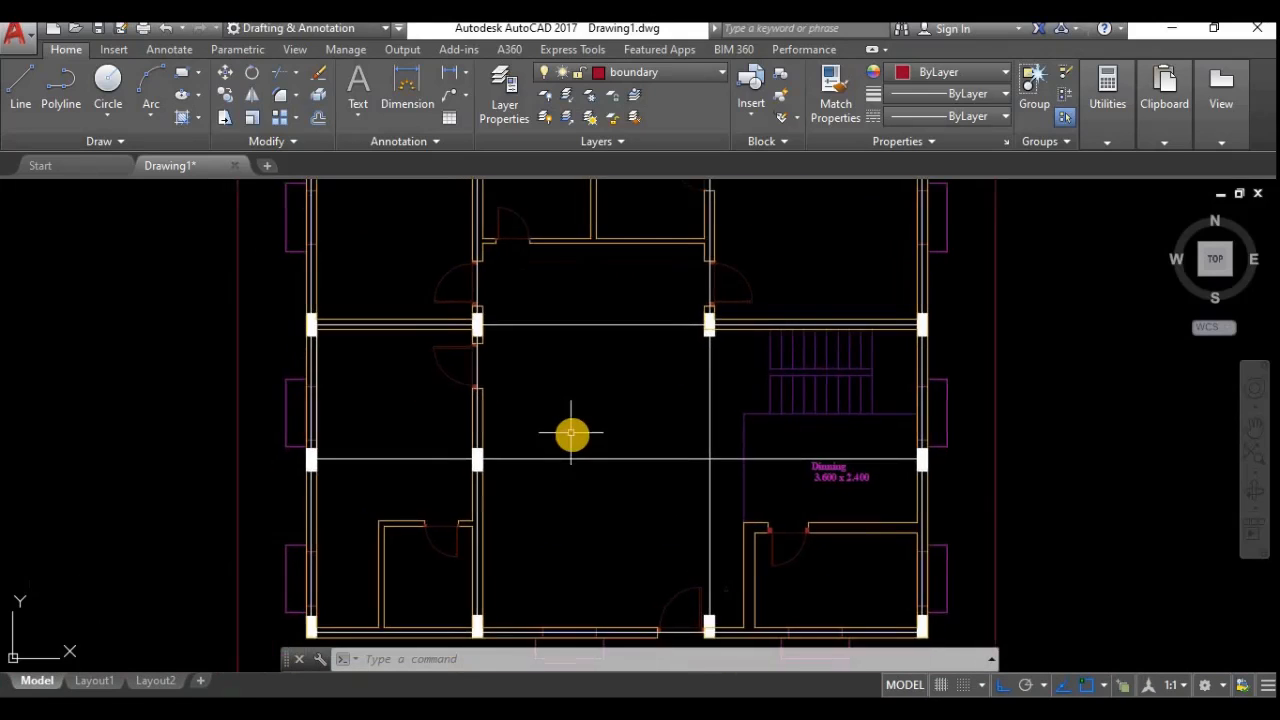
scroll(571, 433, down, 3)
scroll(568, 434, up, 1)
middle_drag(568, 434, 543, 429)
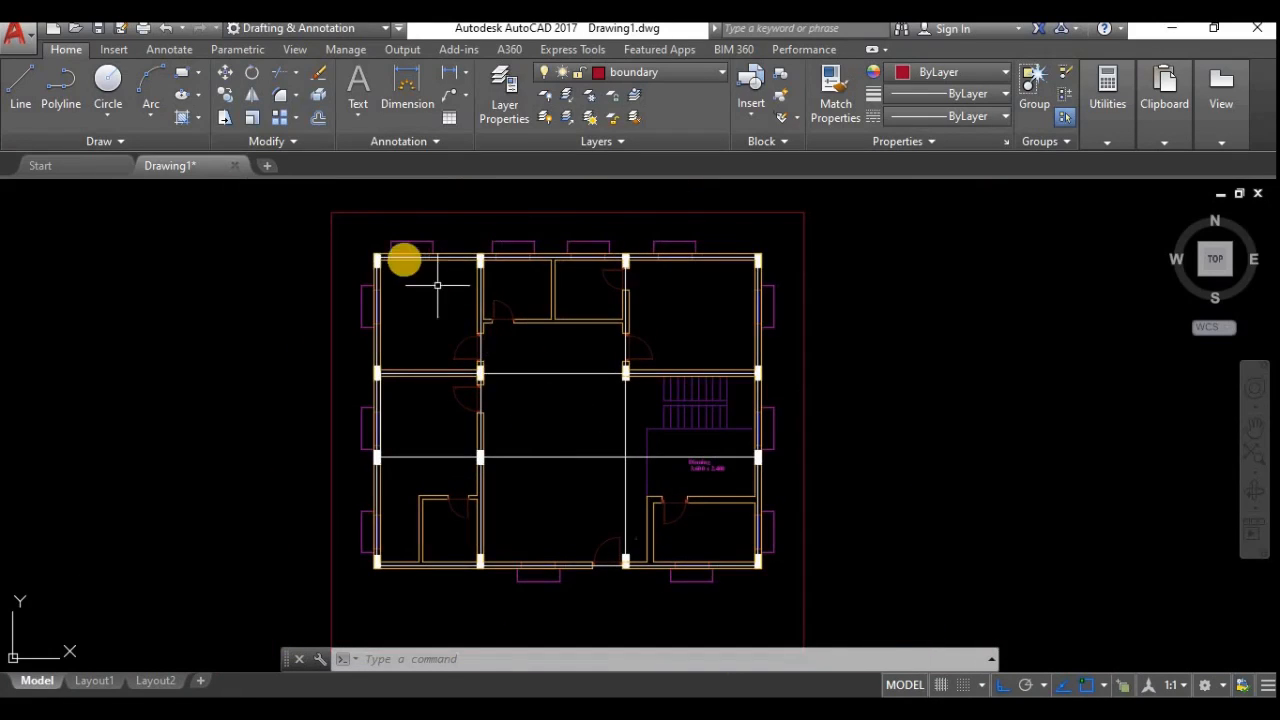
scroll(632, 262, up, 4)
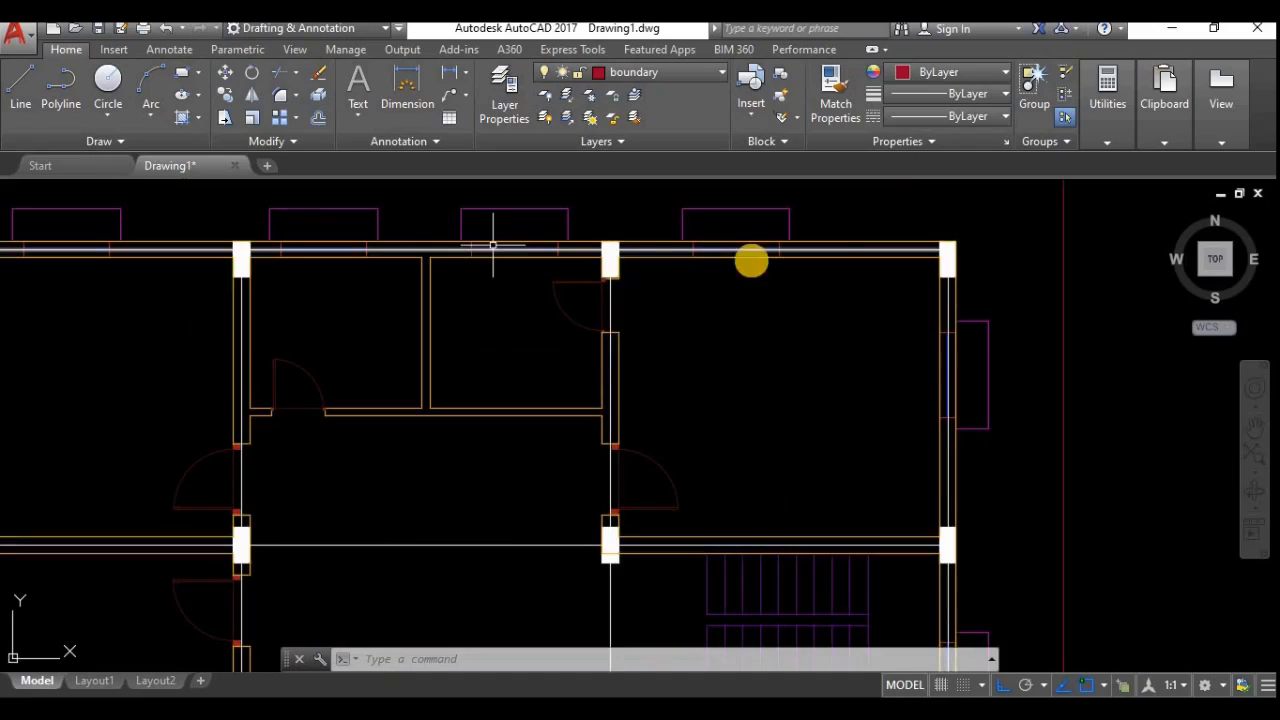
scroll(900, 580, down, 3)
middle_drag(863, 557, 850, 391)
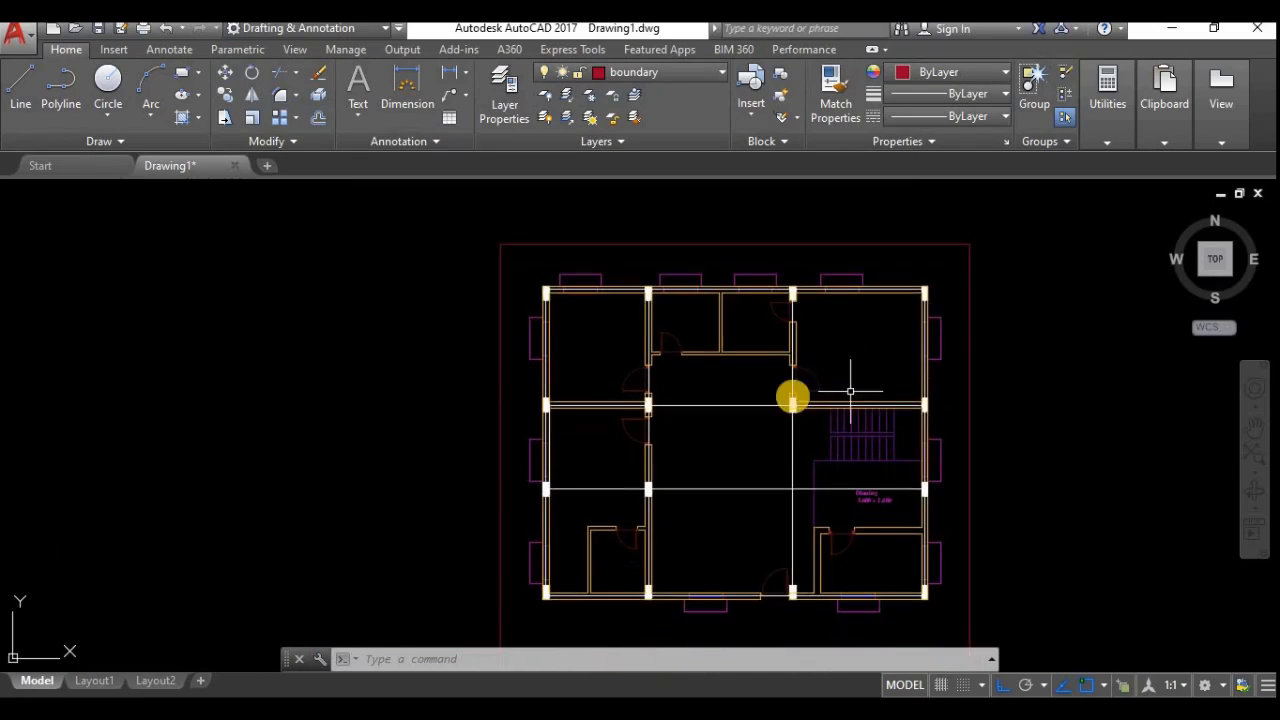
scroll(715, 288, up, 2)
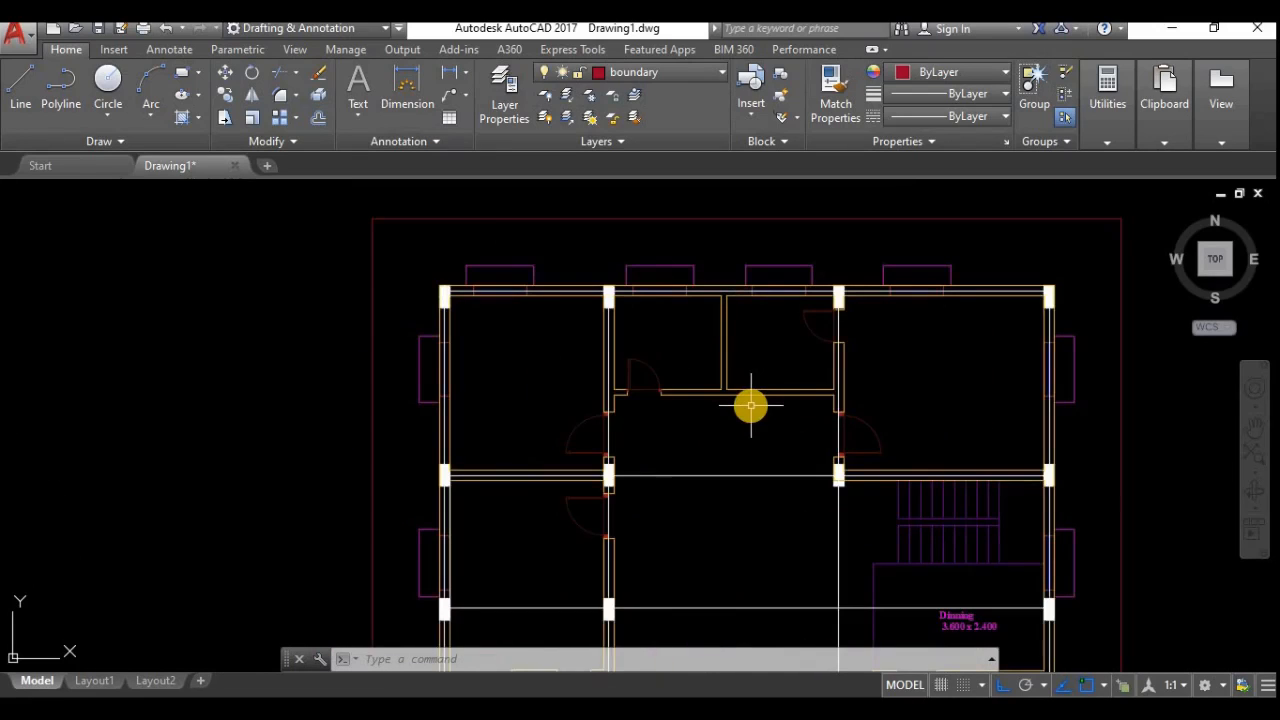
key(Return)
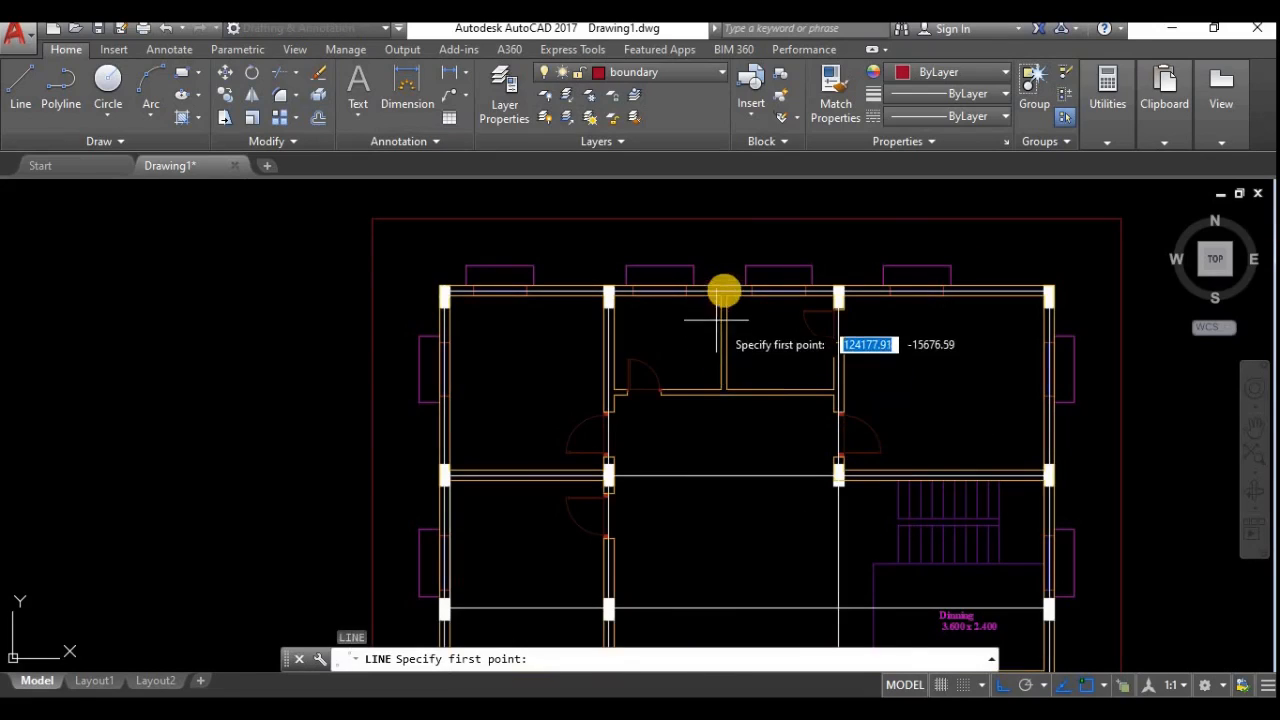
scroll(720, 288, up, 2)
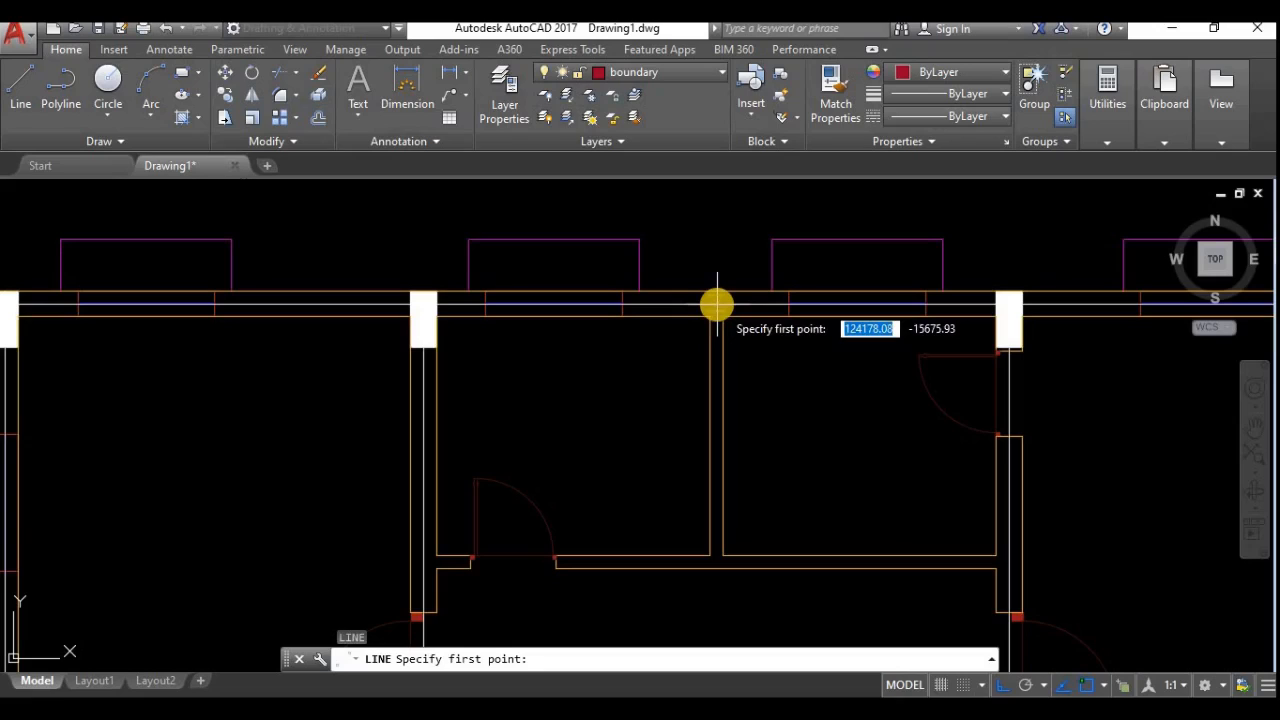
middle_drag(740, 508, 734, 288)
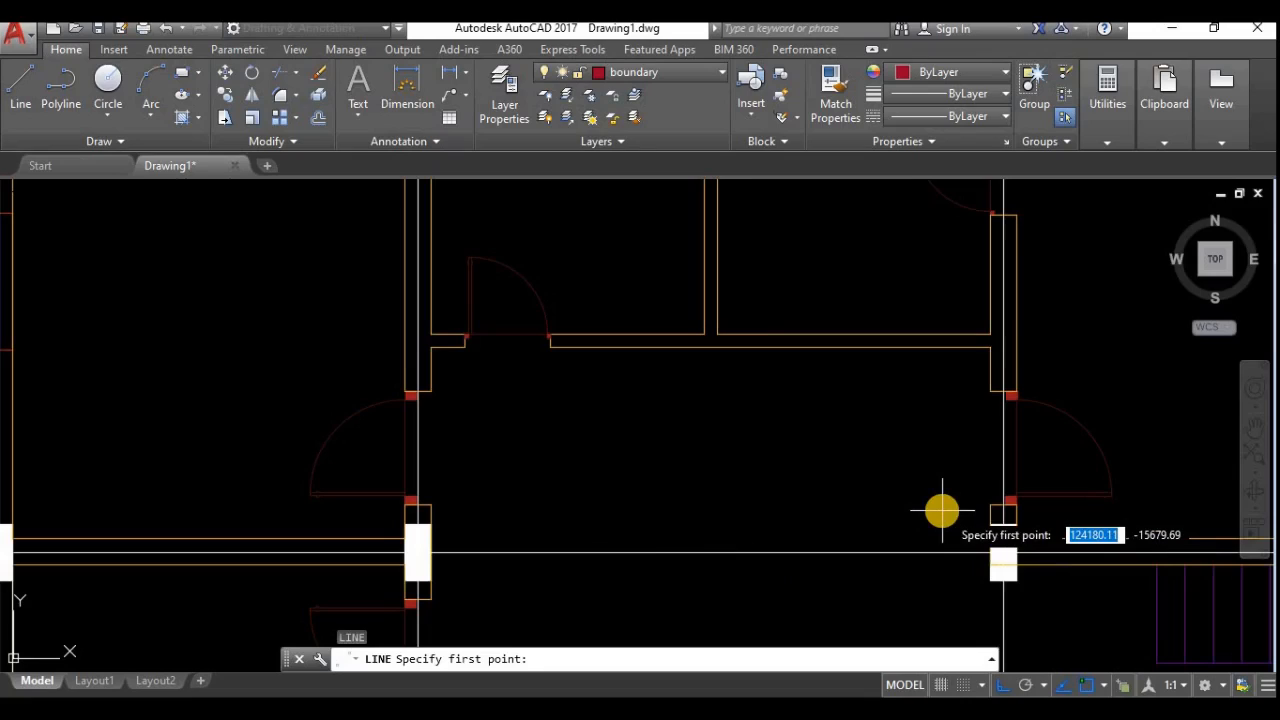
key(Escape)
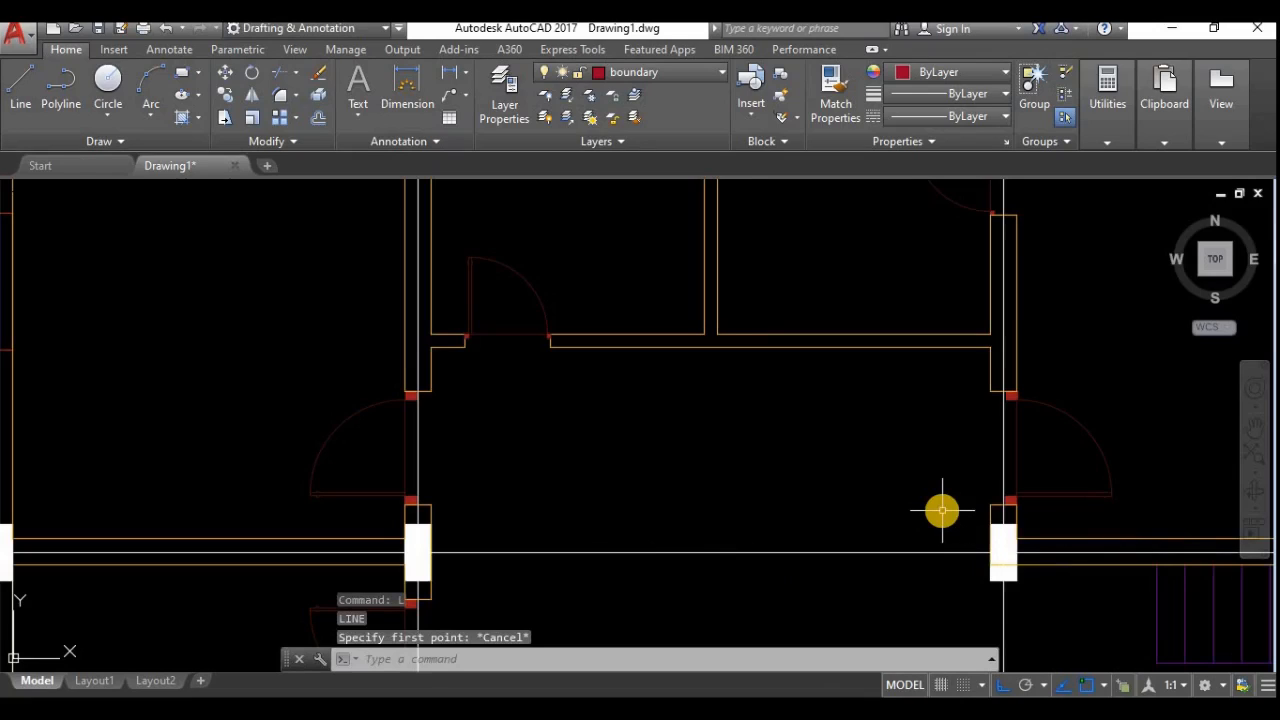
click(770, 555)
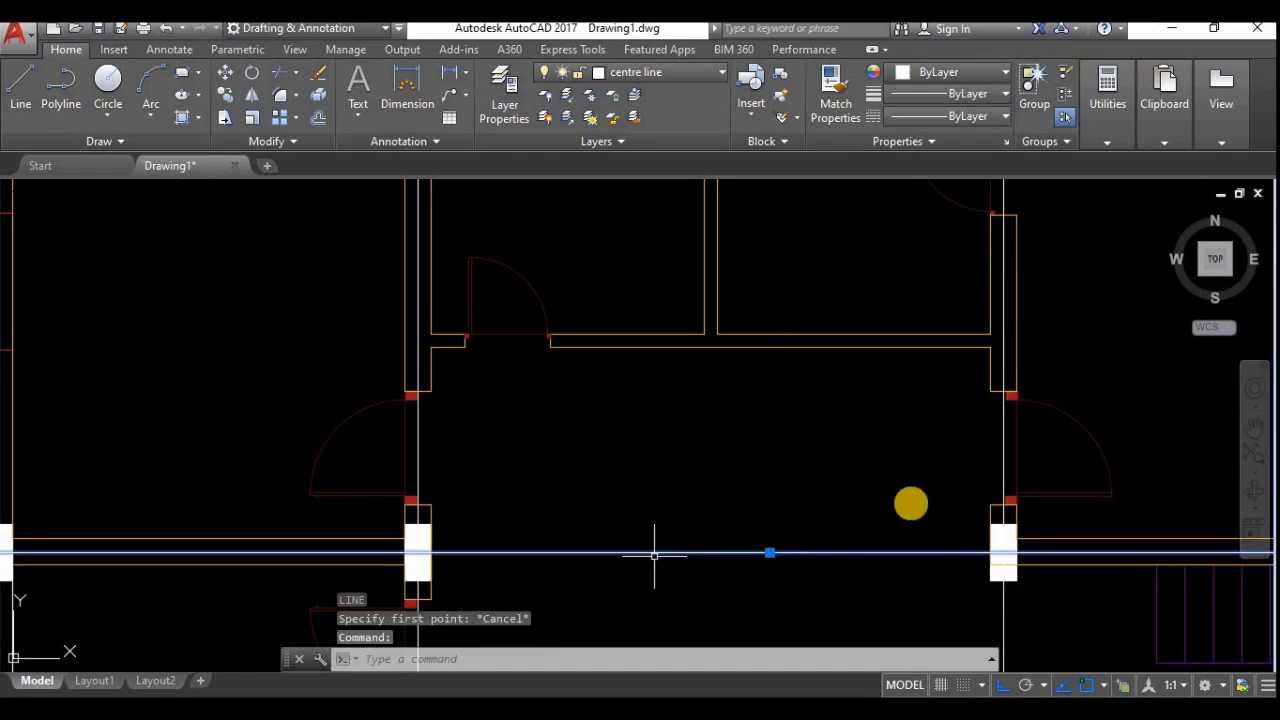
scroll(911, 503, down, 2)
scroll(742, 547, up, 2)
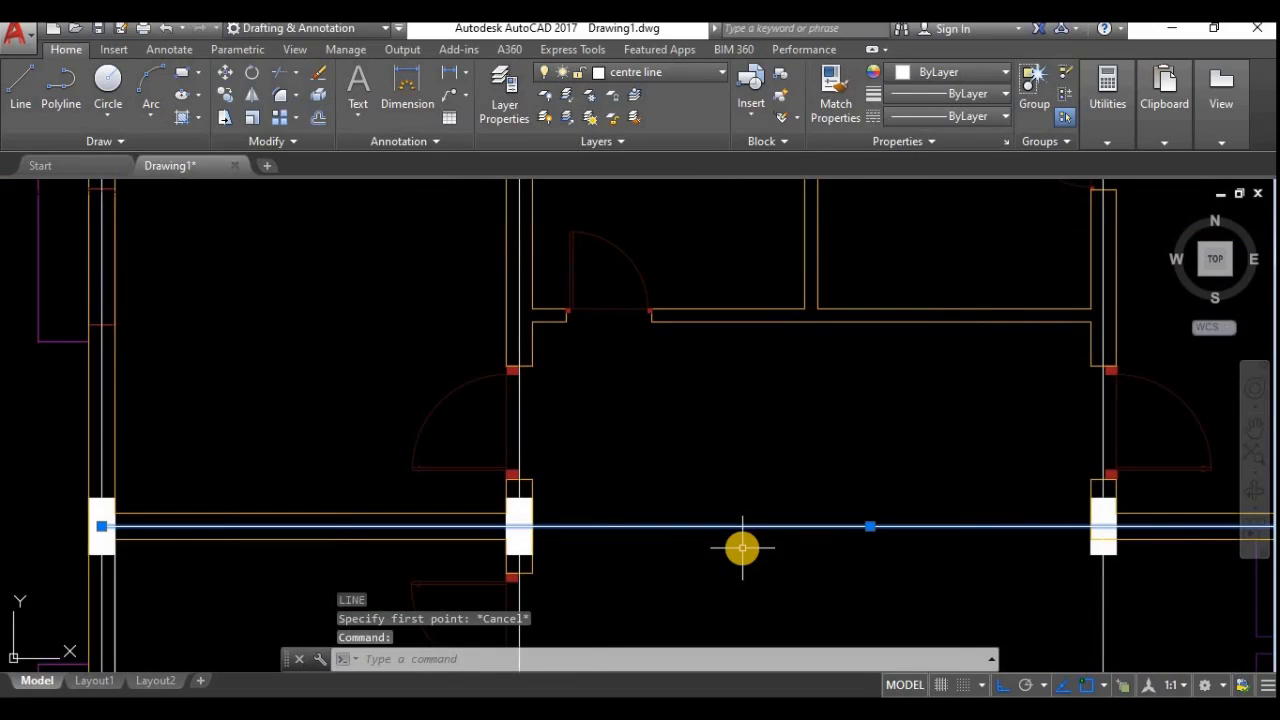
key(Escape)
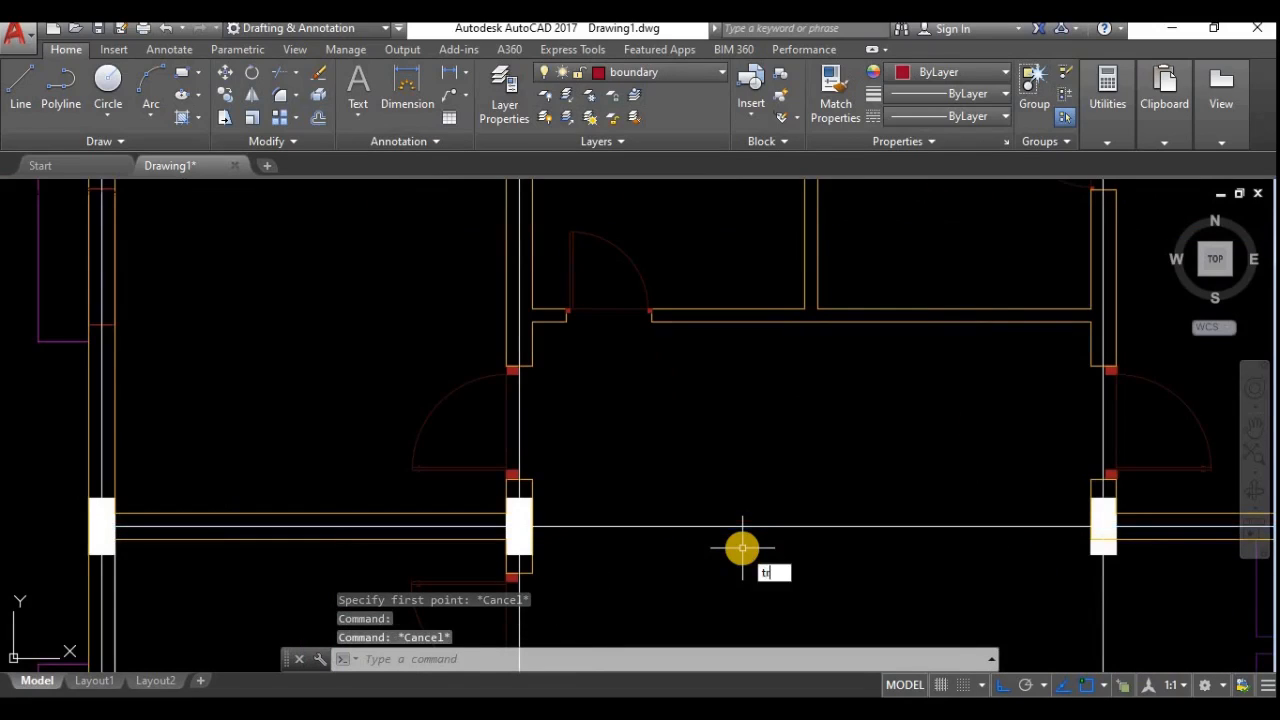
Trim away the horizontal centre line segment between the two vertical centre lines, using both verticals as cutting edges.
text(tr)
key(Return)
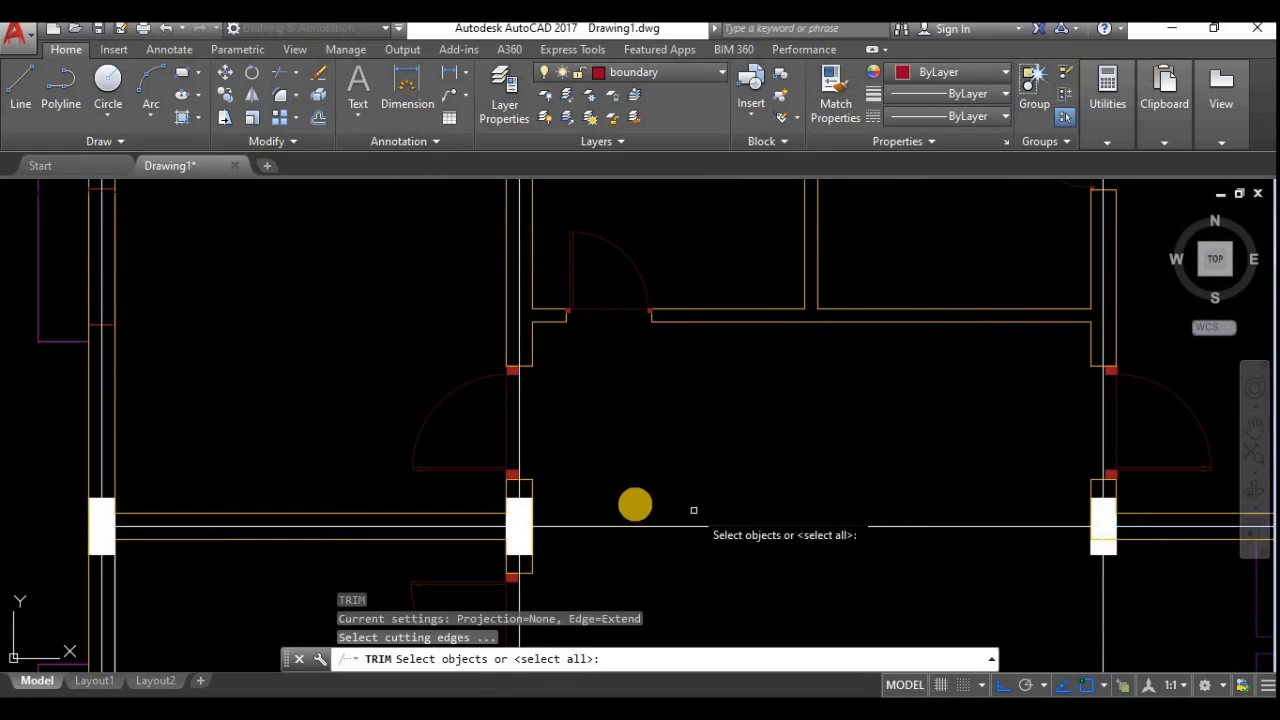
click(517, 450)
click(1102, 434)
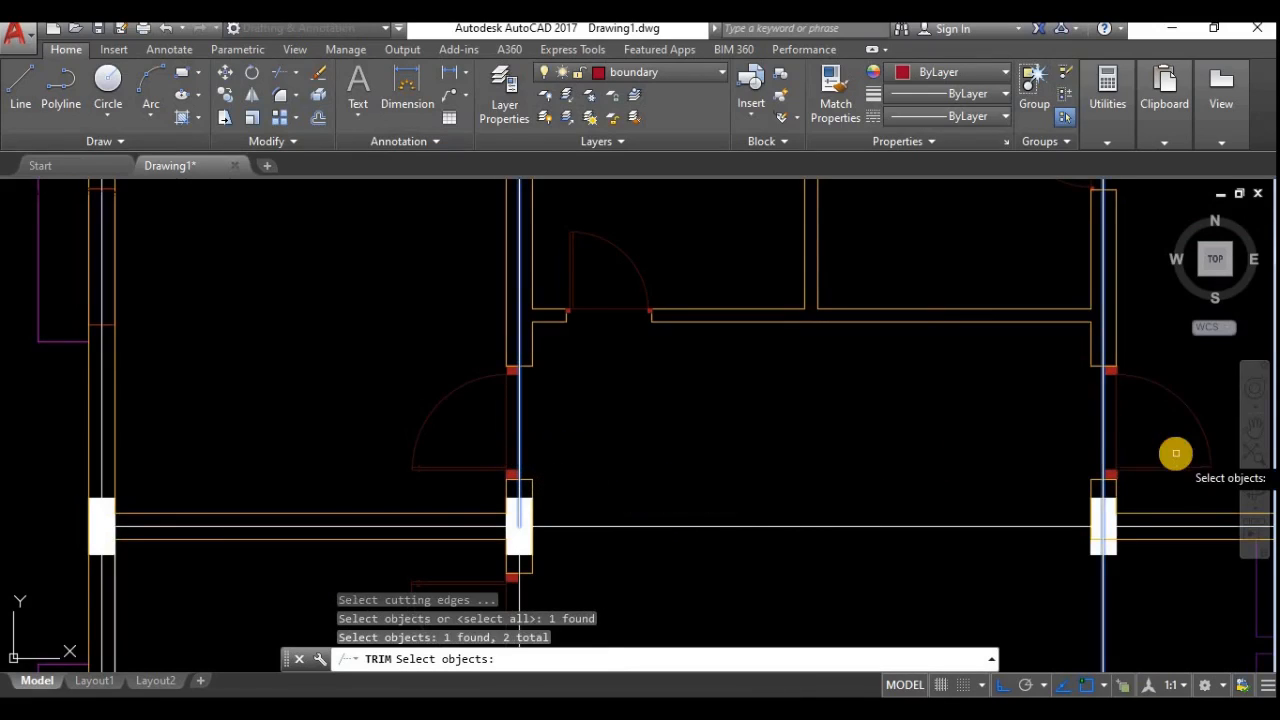
key(Return)
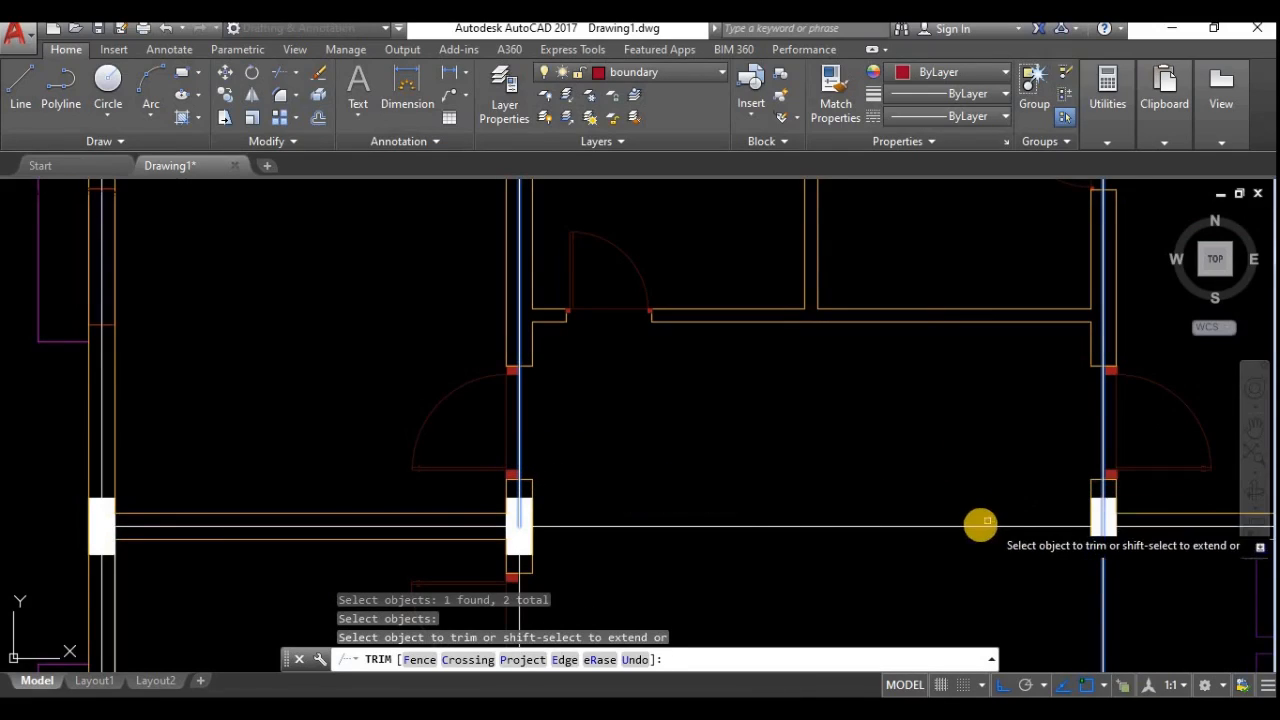
click(1118, 500)
key(Return)
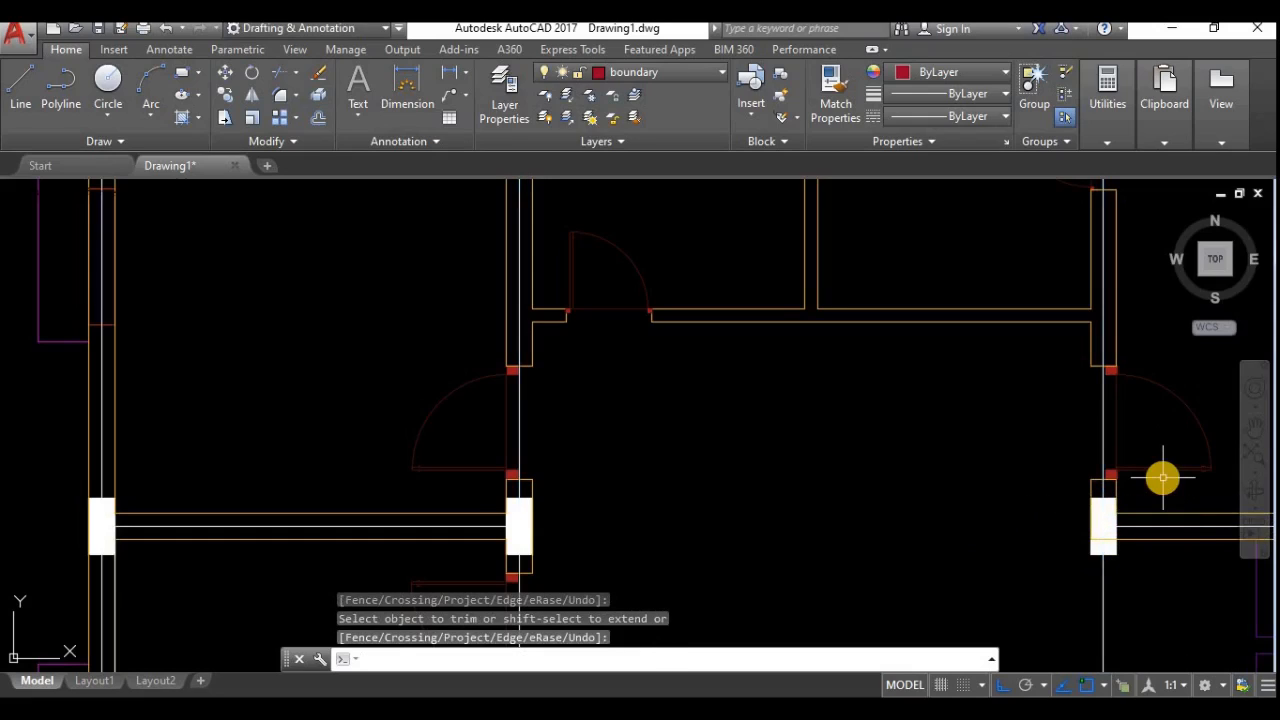
Draw a horizontal line across the trimmed gap, joining the centre line intersections at the two columns.
text(l)
key(Return)
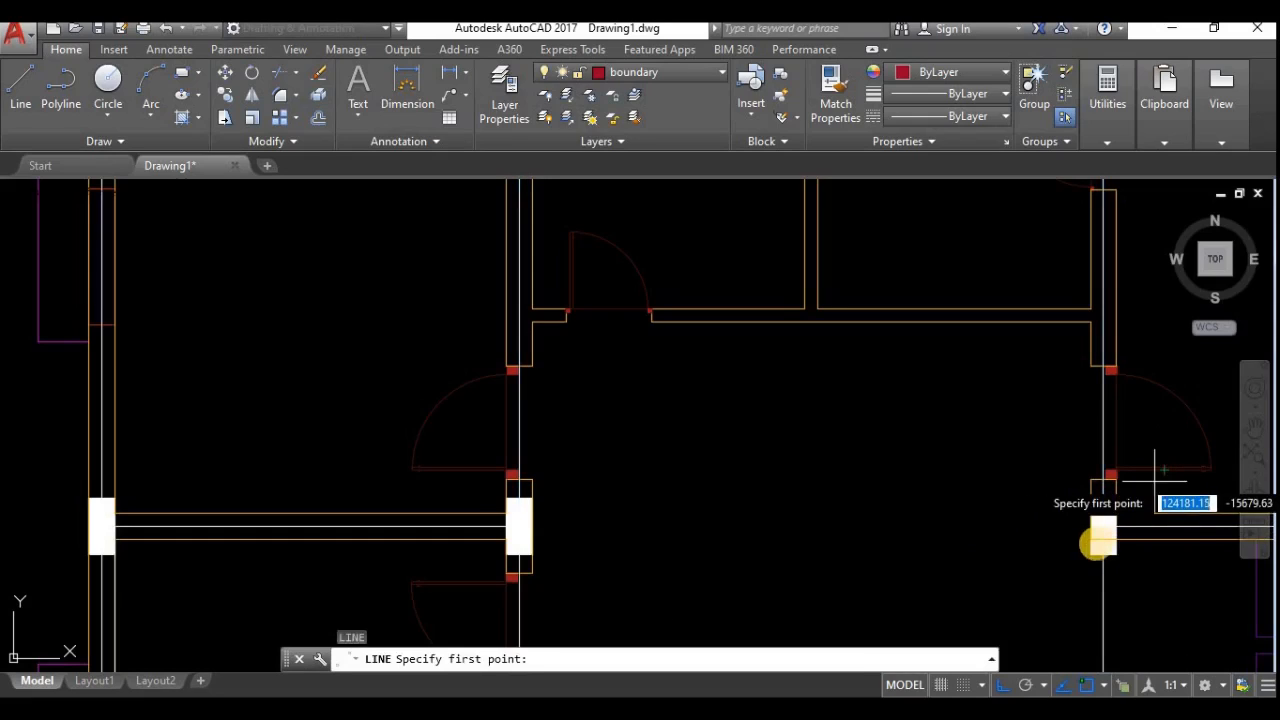
click(1103, 526)
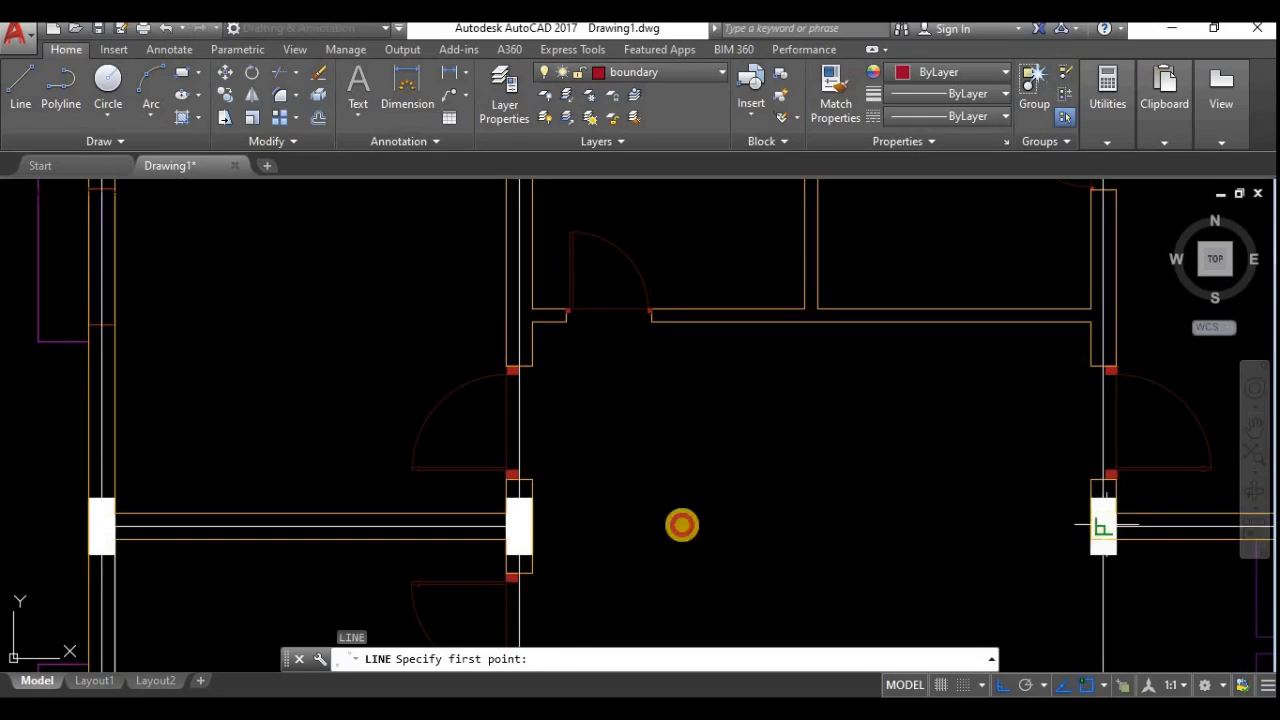
click(519, 526)
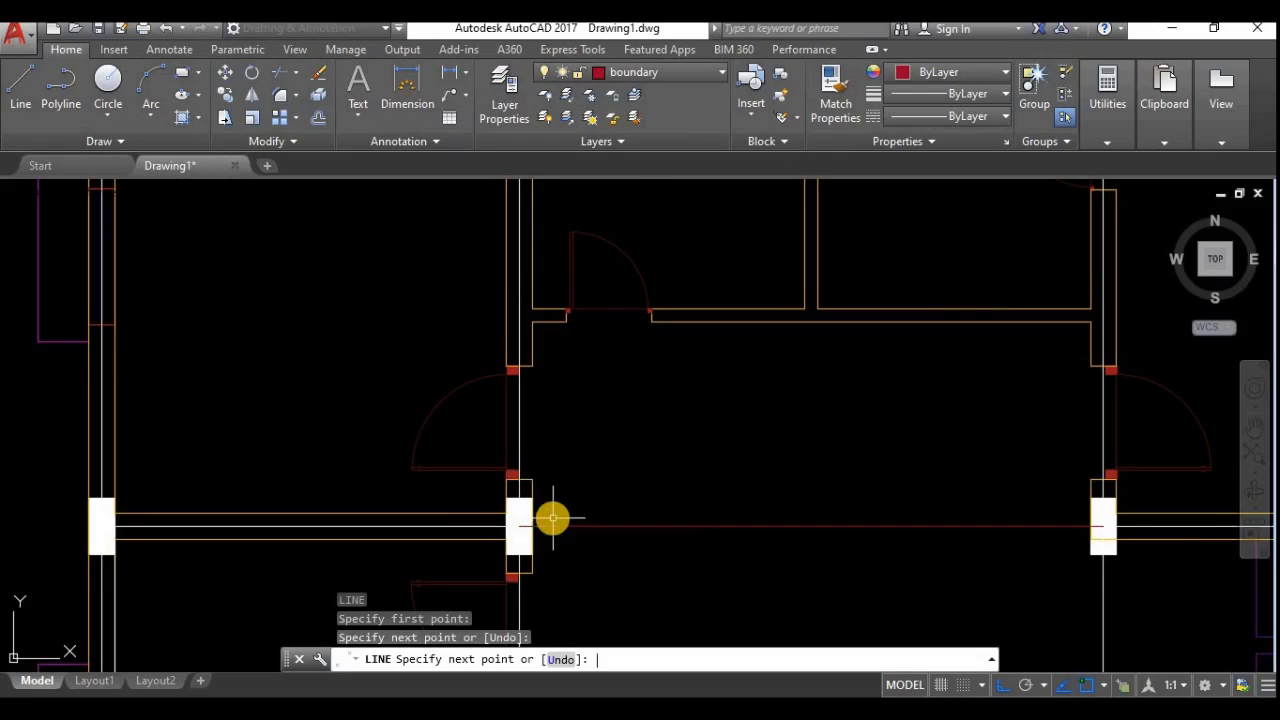
key(Return)
Move the new horizontal line between the two columns to the centre line layer.
click(751, 600)
click(674, 403)
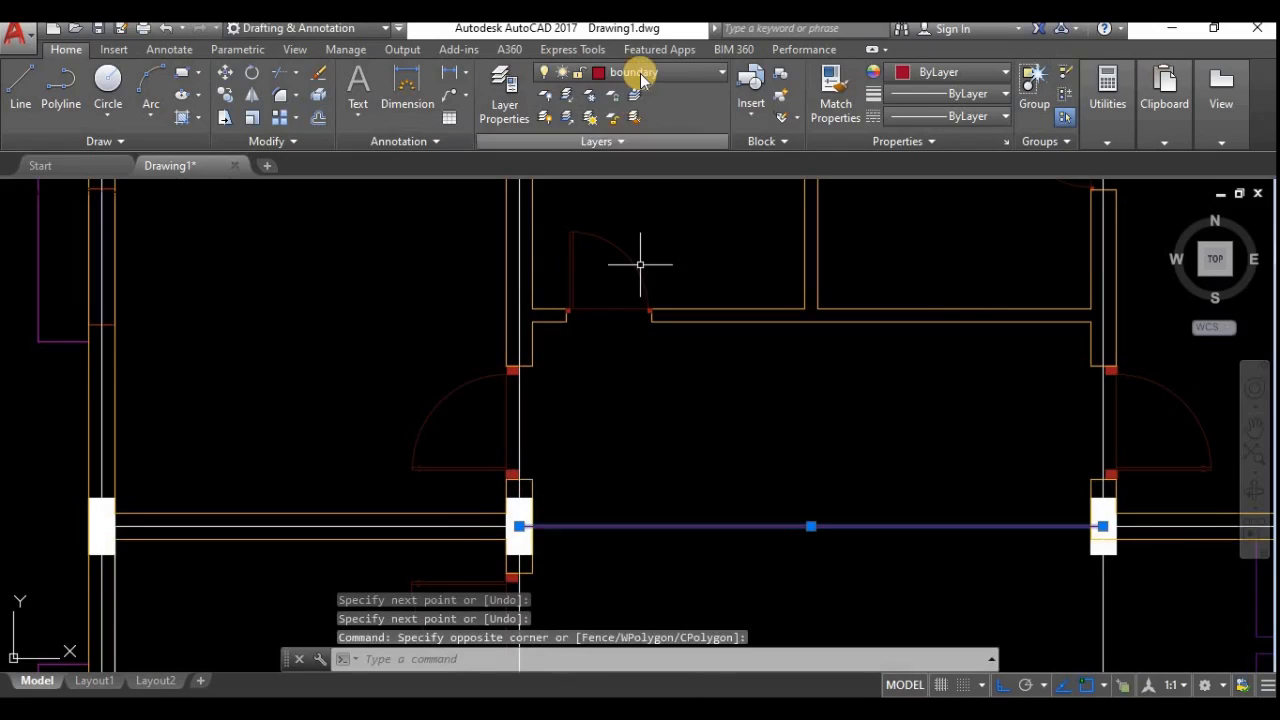
click(640, 72)
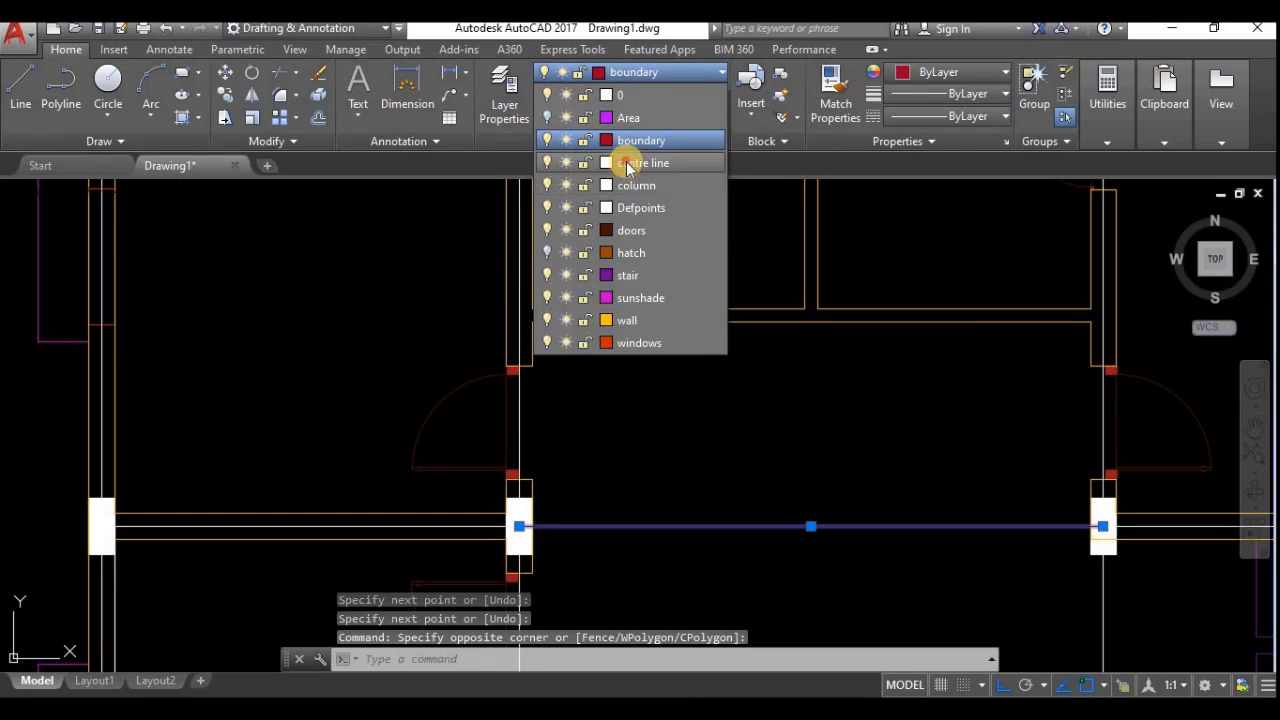
click(617, 140)
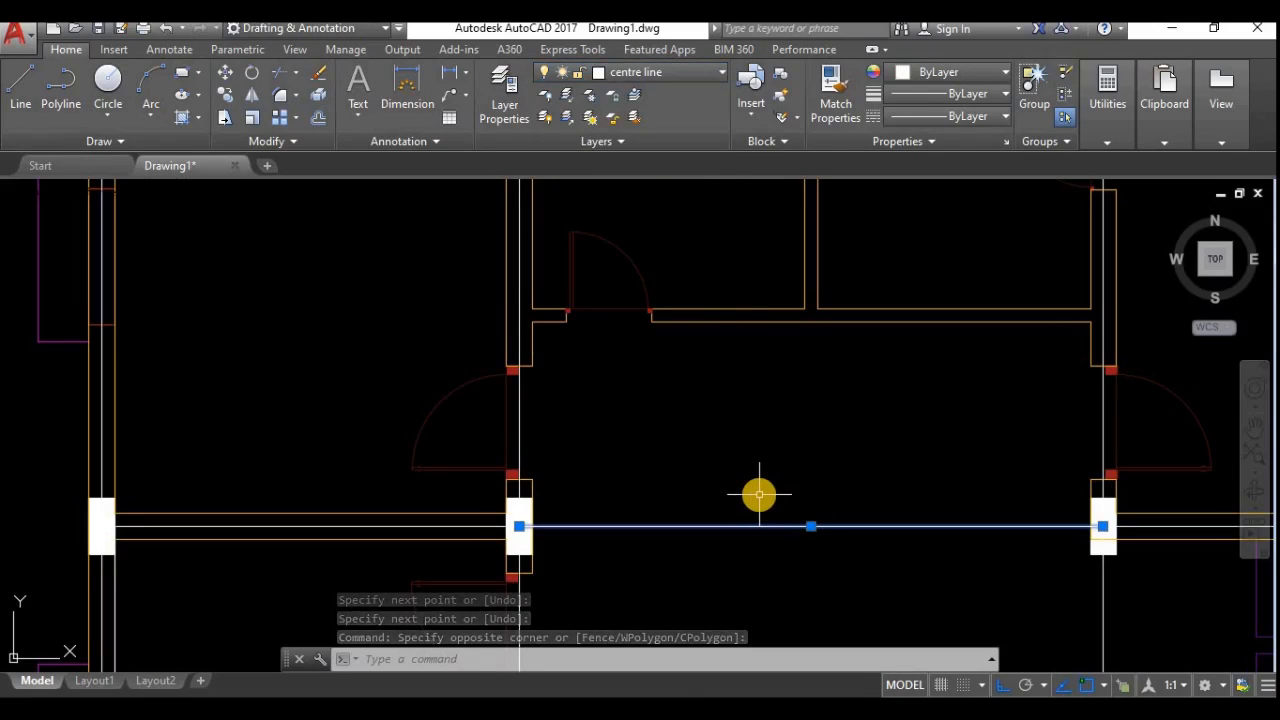
key(Escape)
key(Escape)
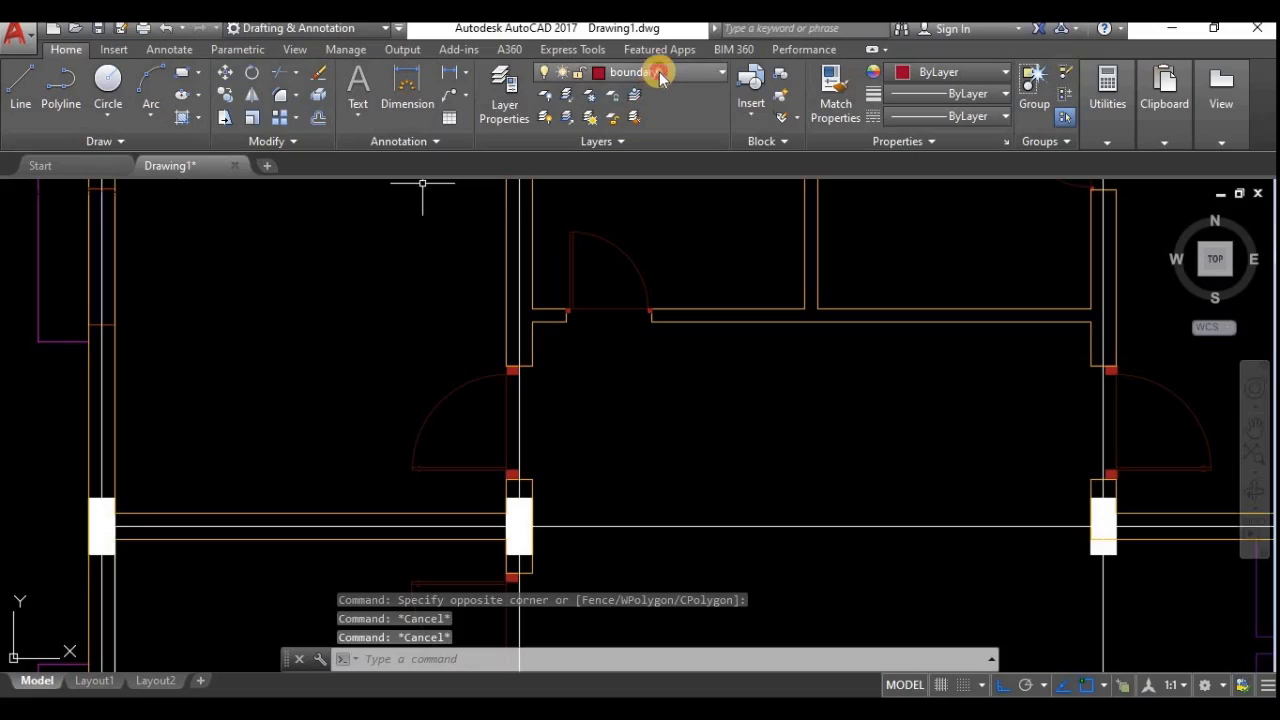
Make centre line the current layer and draw a vertical line from the new line's midpoint up to the upper wall's centre line.
click(640, 72)
click(636, 168)
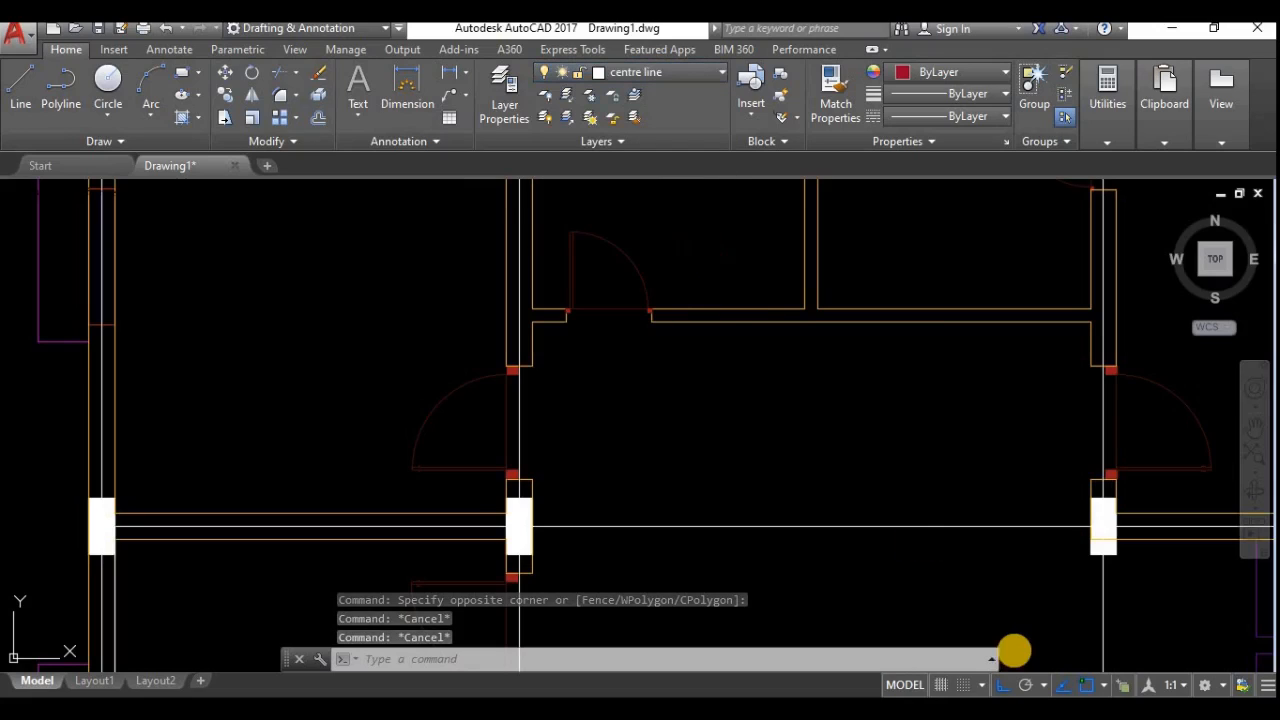
text(l)
key(Return)
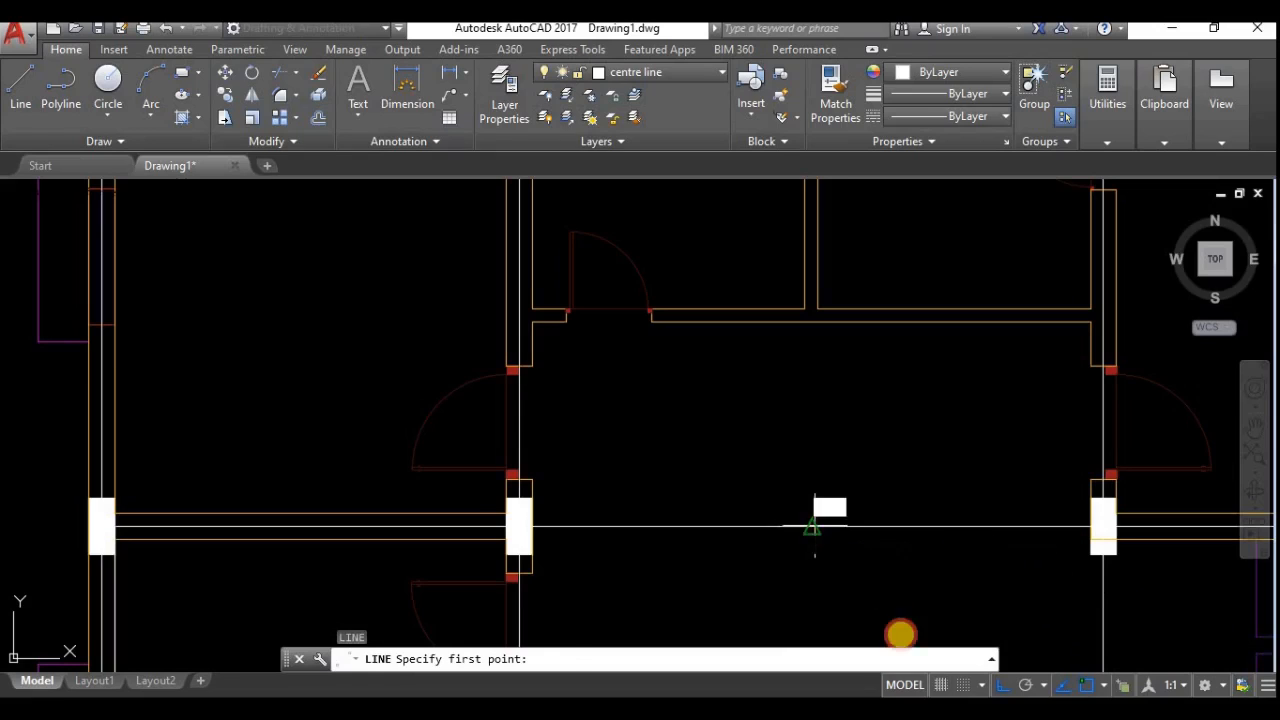
click(903, 634)
scroll(903, 630, down, 5)
scroll(900, 530, up, 8)
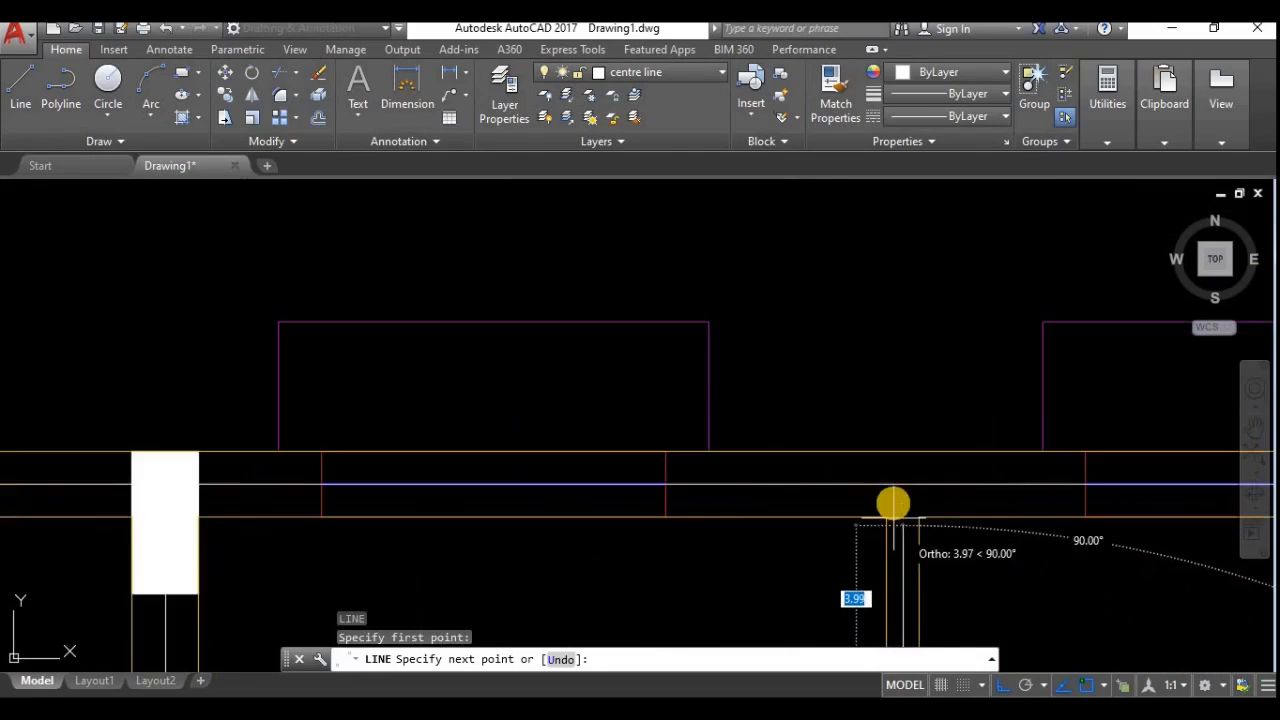
click(903, 478)
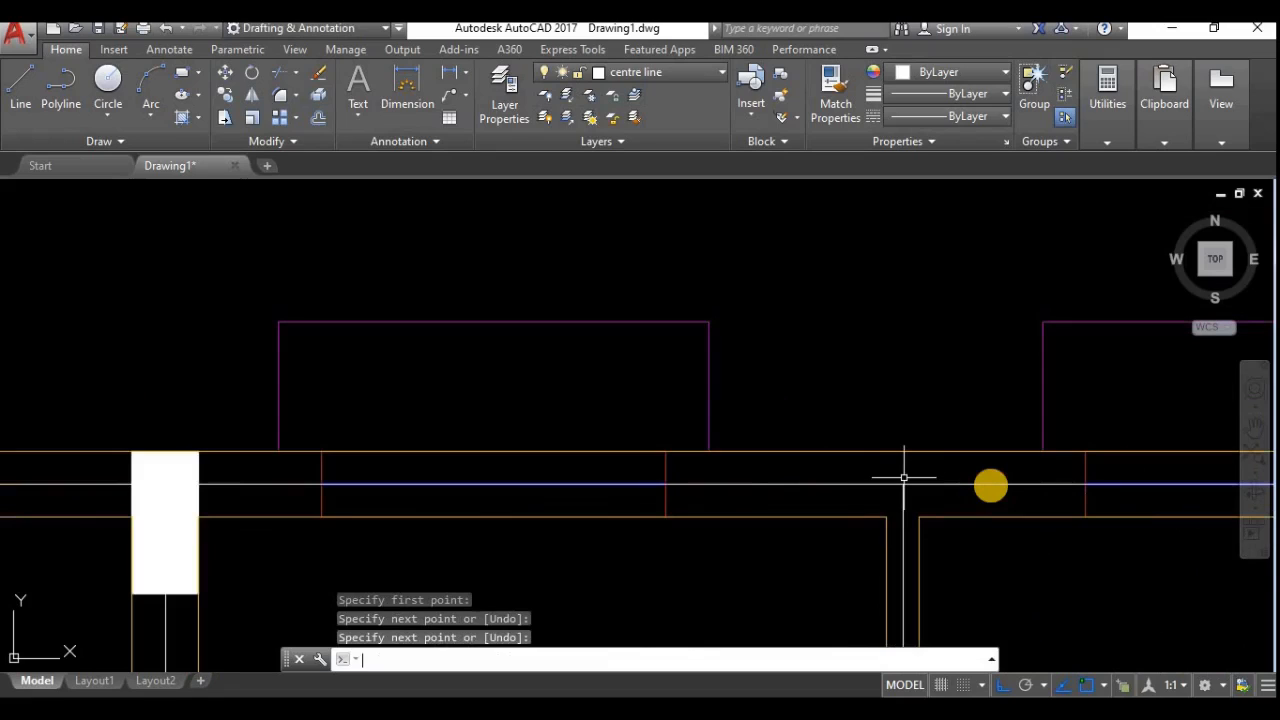
key(Return)
Turn on the Area layer and turn off the 0, boundary, column, Defpoints and doors layers.
scroll(903, 478, down, 10)
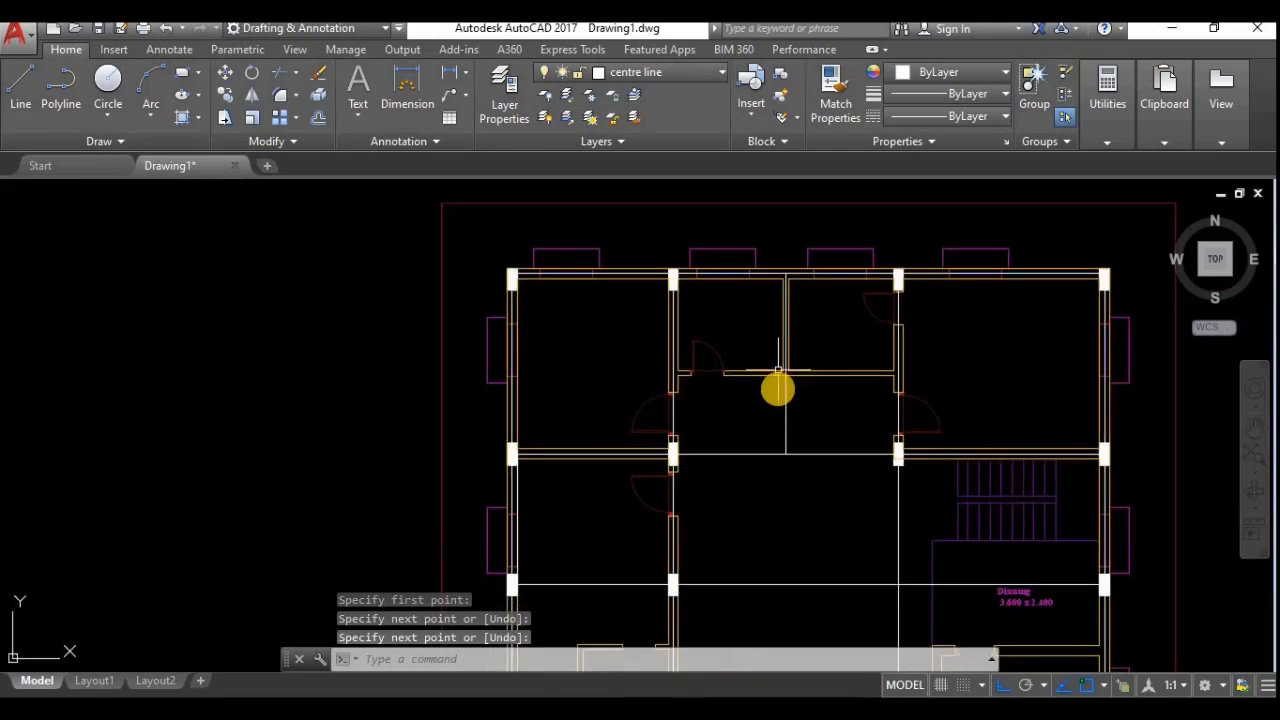
middle_drag(812, 462, 709, 463)
scroll(726, 486, up, 3)
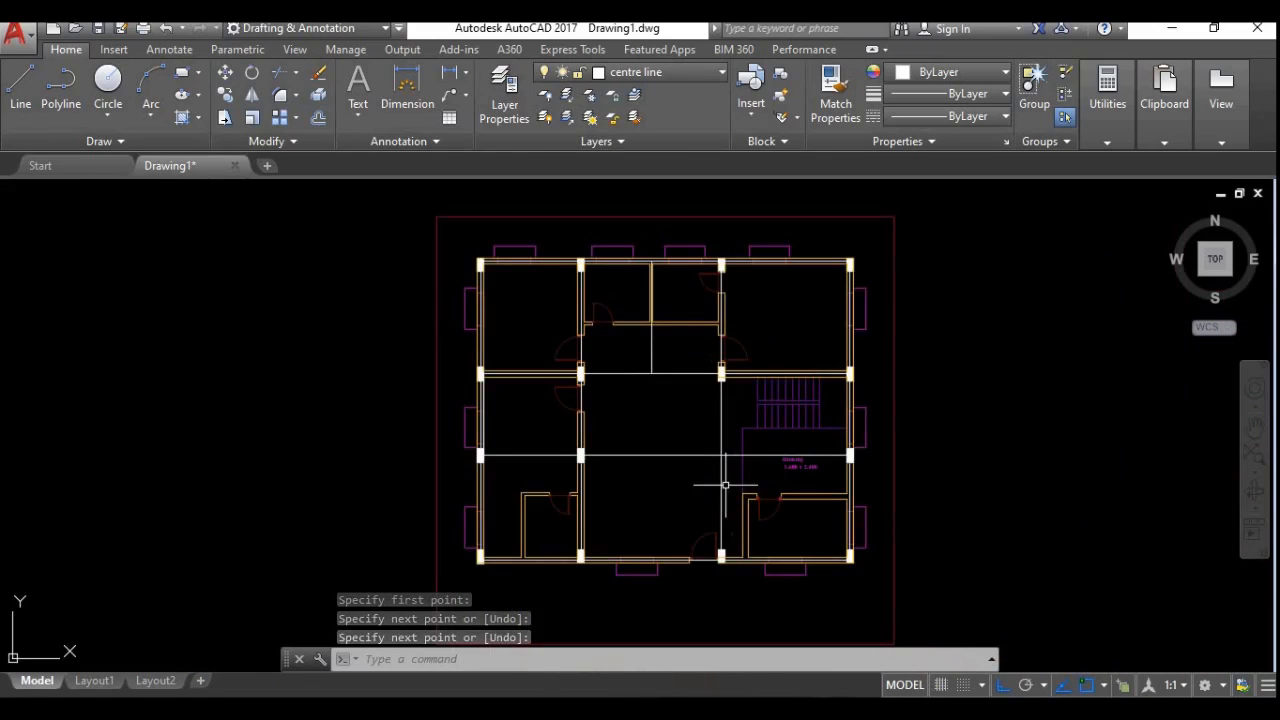
click(556, 72)
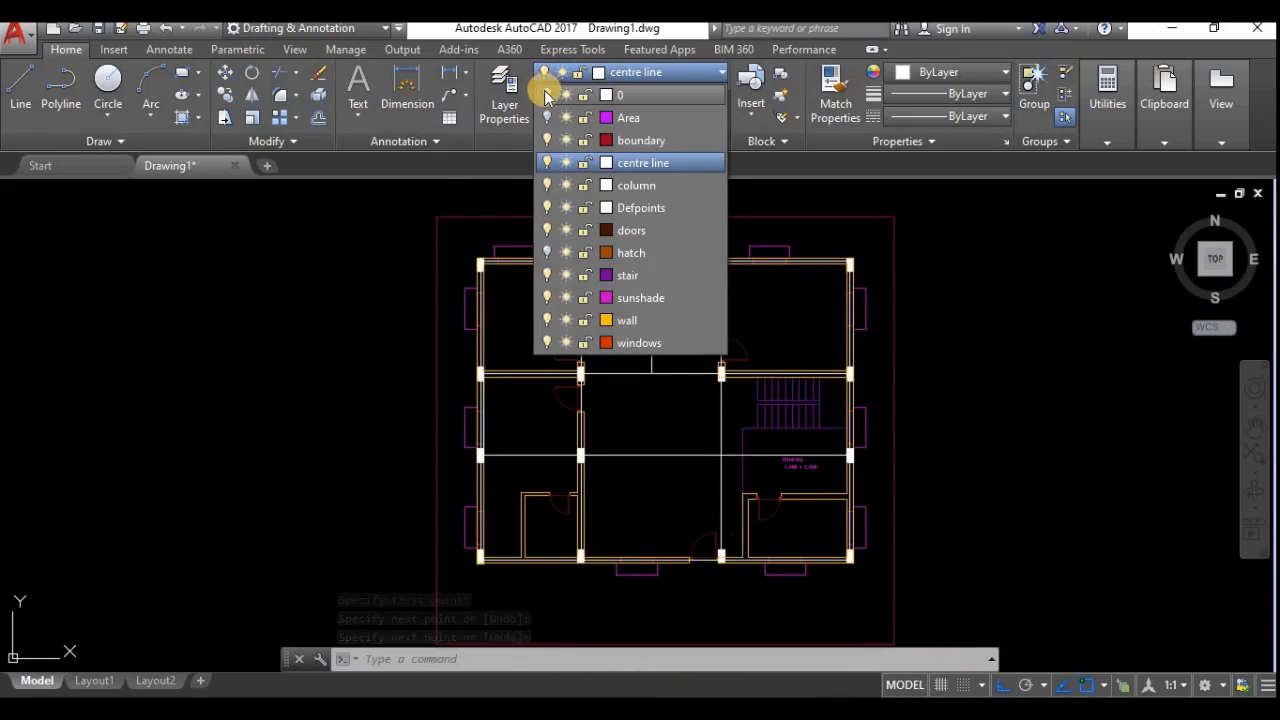
click(545, 94)
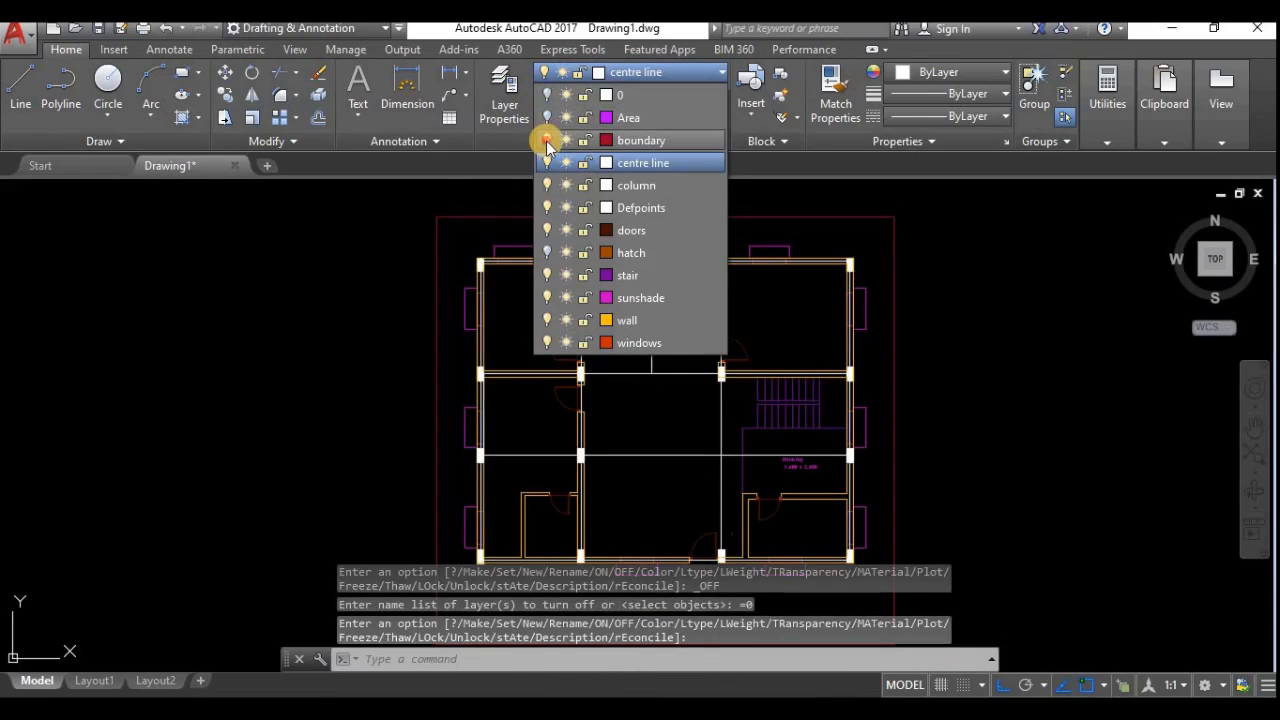
click(545, 117)
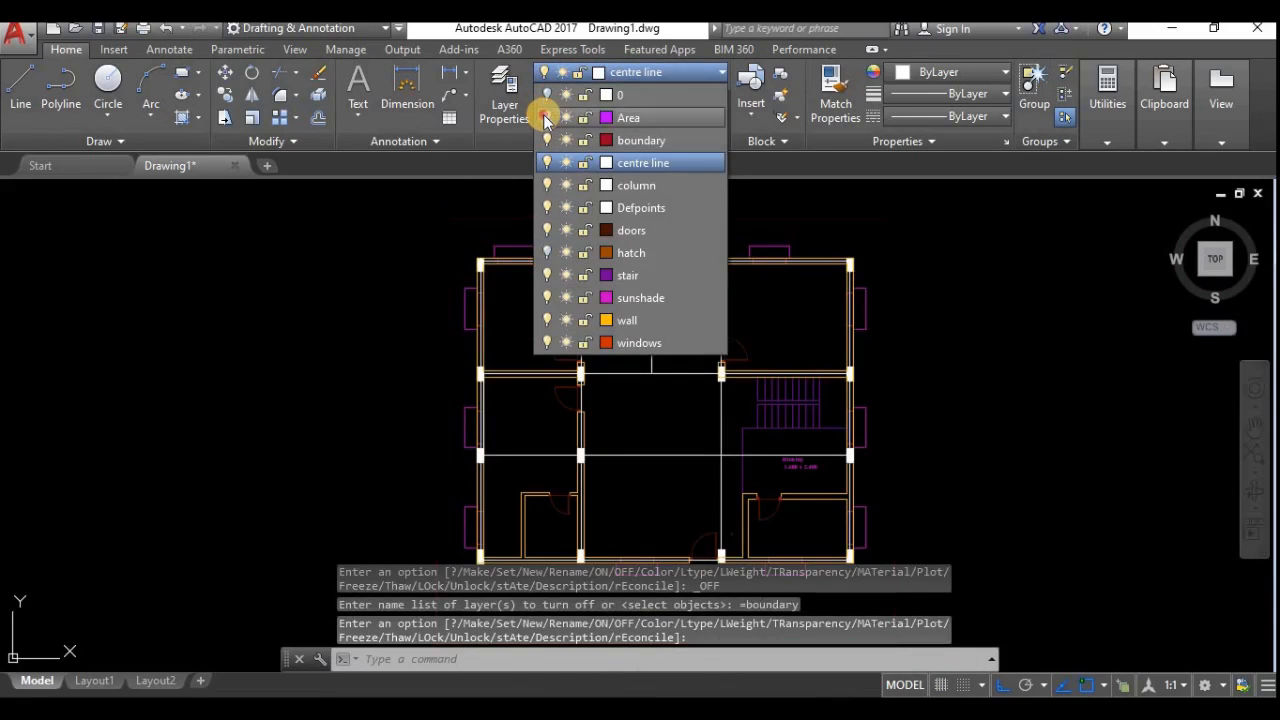
click(546, 185)
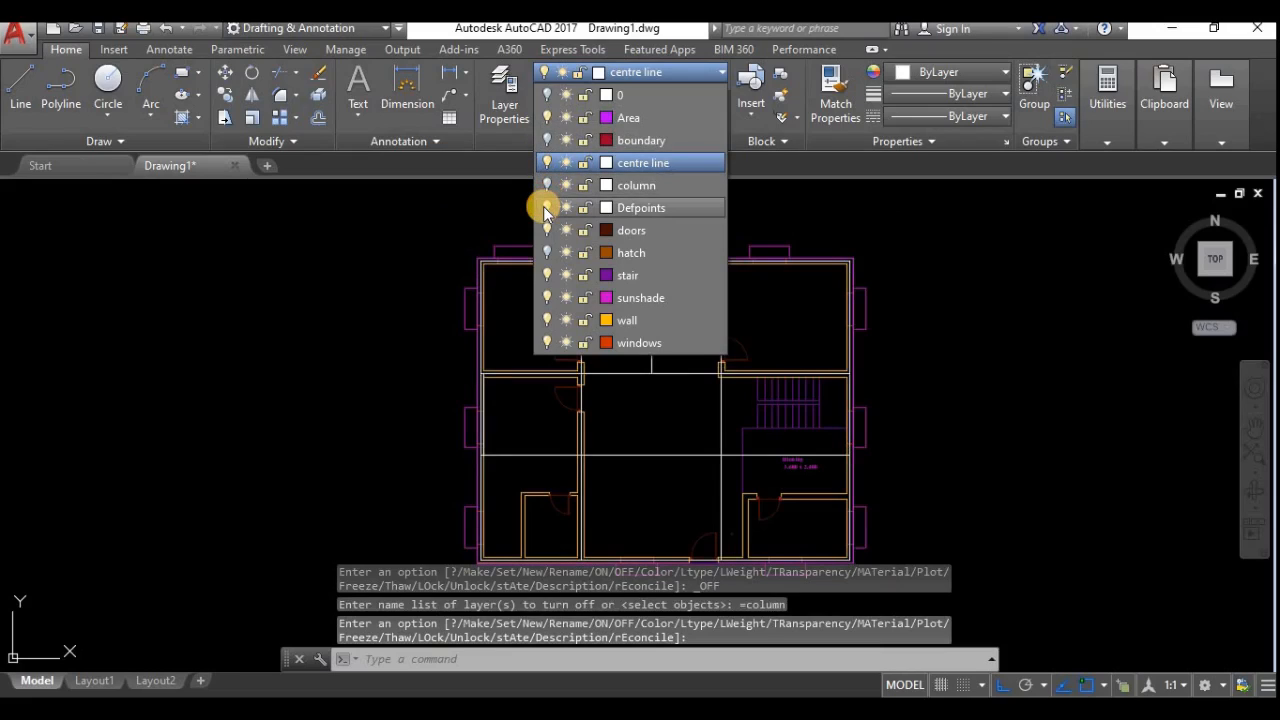
click(545, 230)
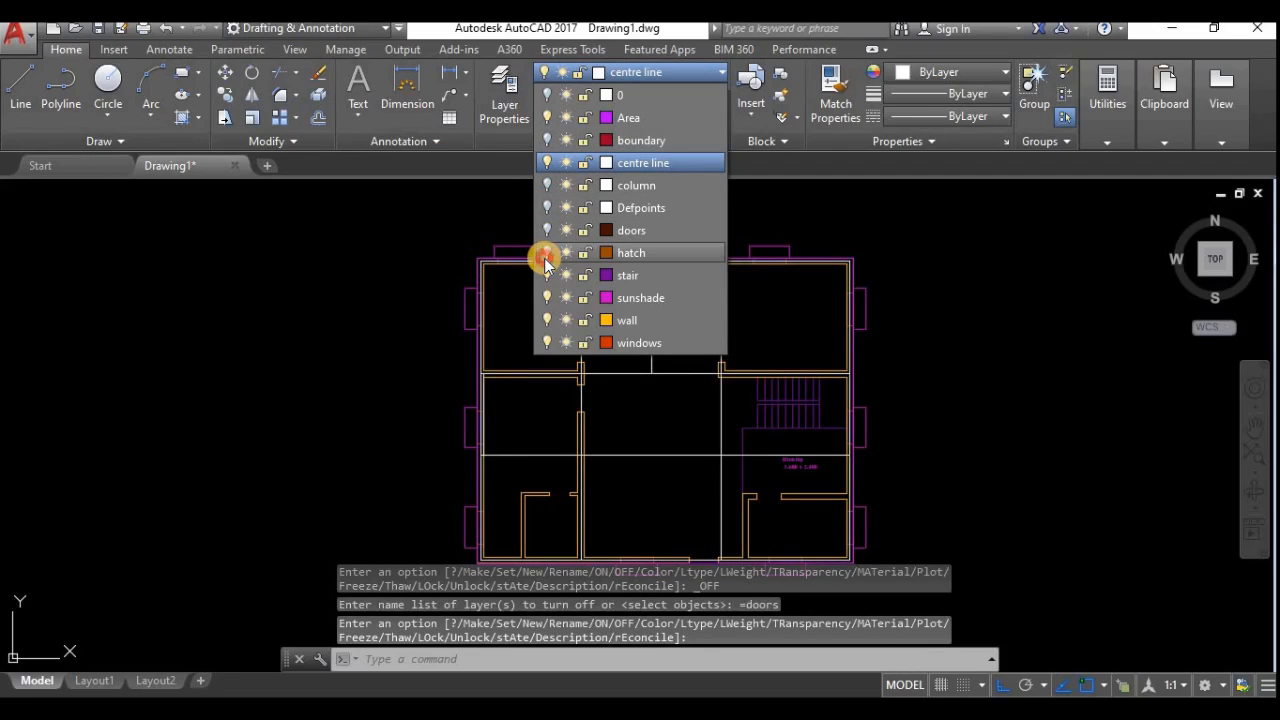
Turn off the stair, hatch, sunshade, wall and windows layers, with centre line as the current layer.
click(545, 253)
click(546, 276)
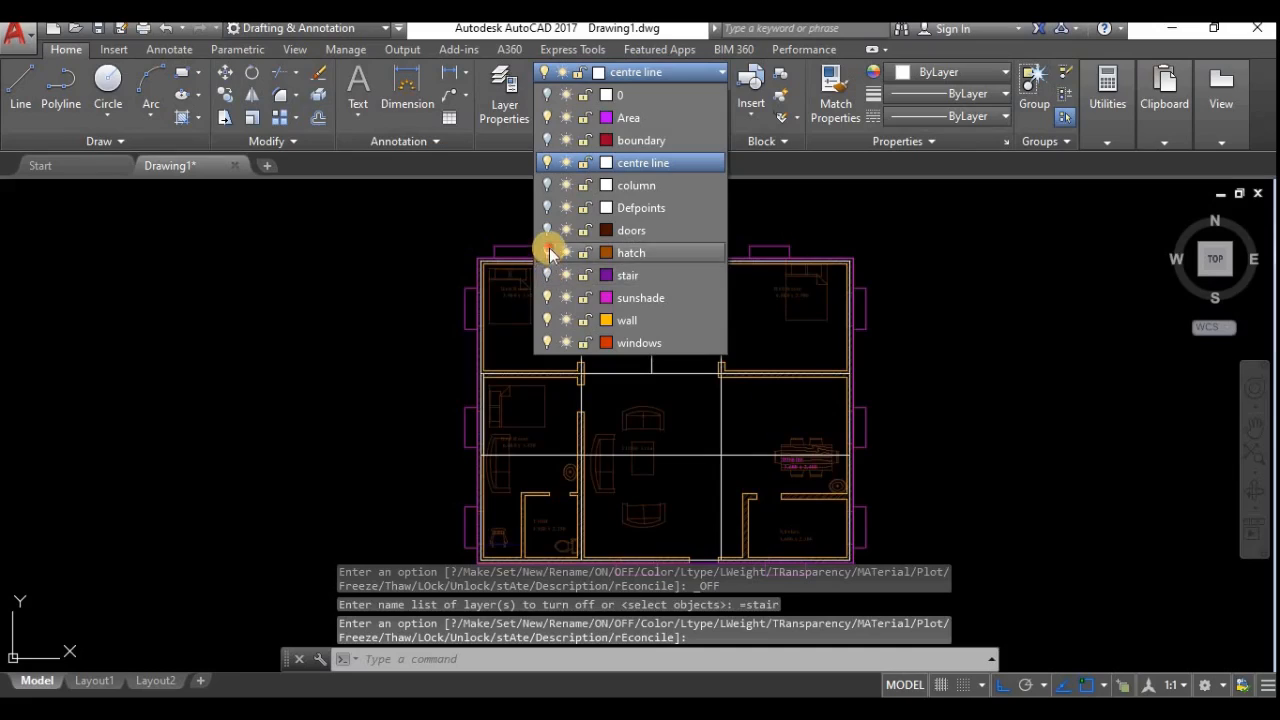
click(547, 253)
click(546, 298)
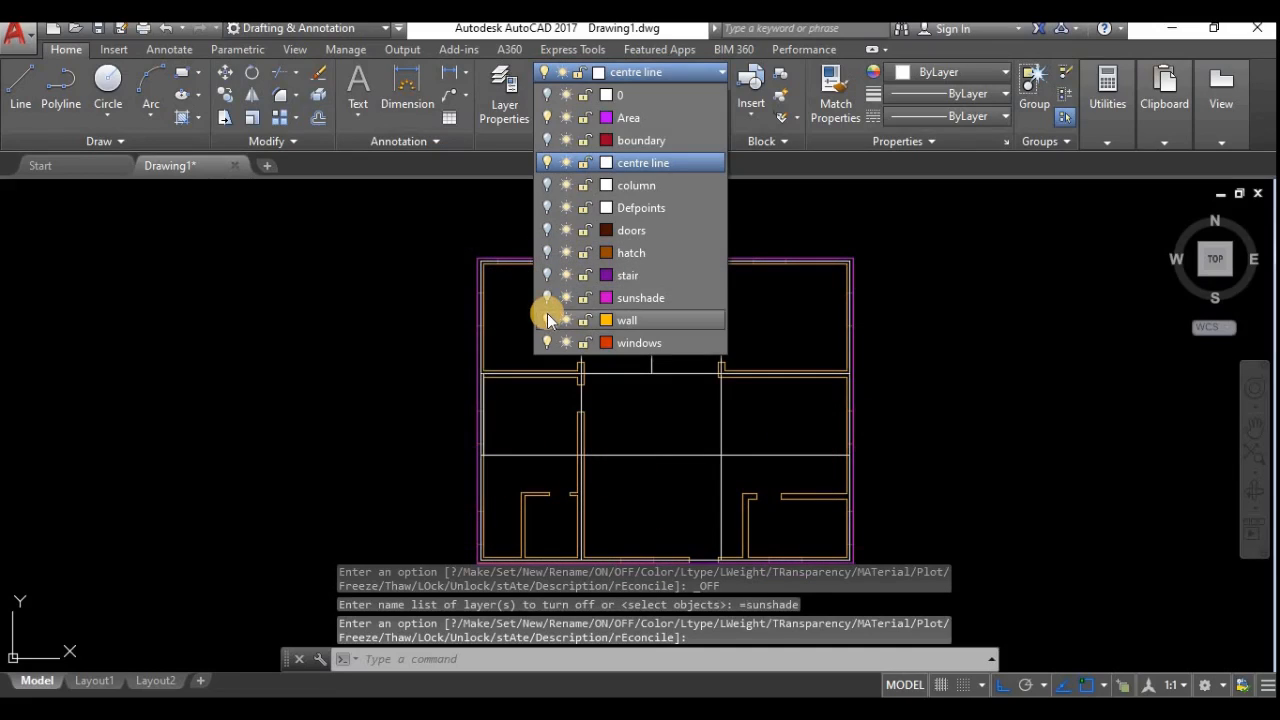
click(547, 320)
click(546, 343)
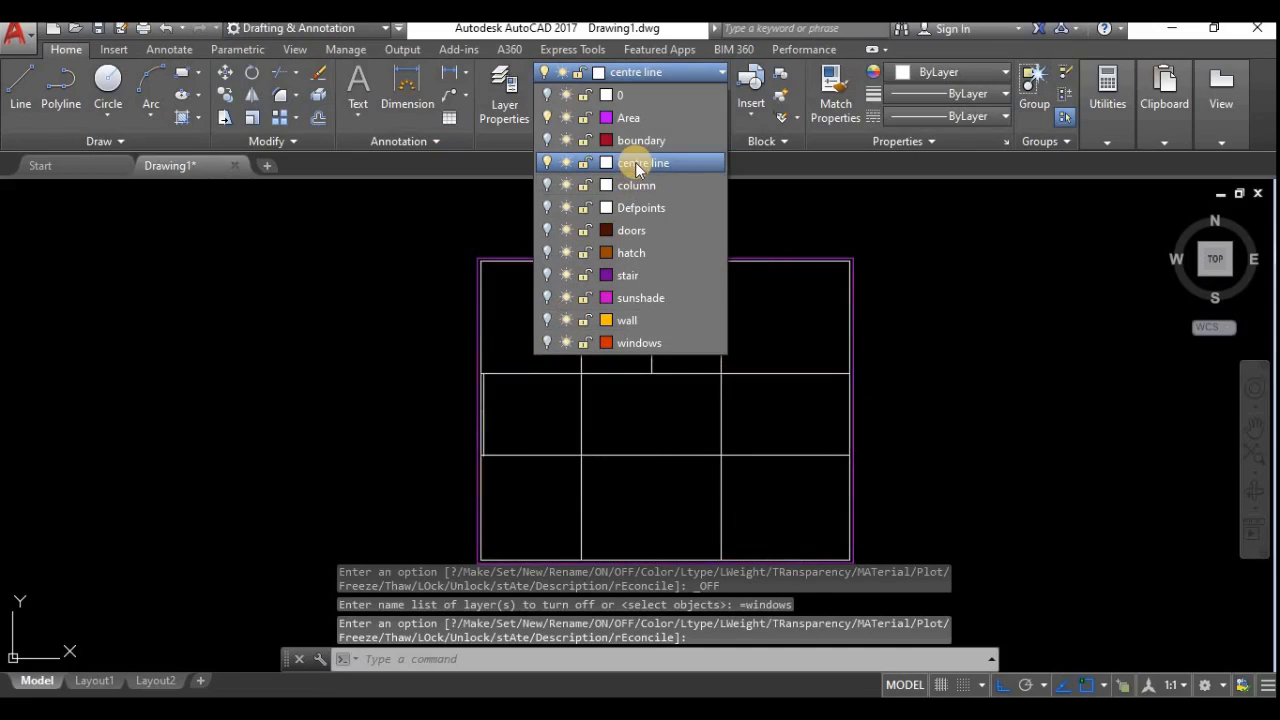
click(635, 162)
Examine the centre line grid and its outer area outline, especially along the plan's left edge.
scroll(849, 377, down, 2)
mouse_move(849, 377)
middle_down()
mouse_move(833, 389)
mouse_move(766, 334)
middle_up()
scroll(646, 262, up, 4)
middle_drag(485, 225, 517, 311)
scroll(451, 310, up, 2)
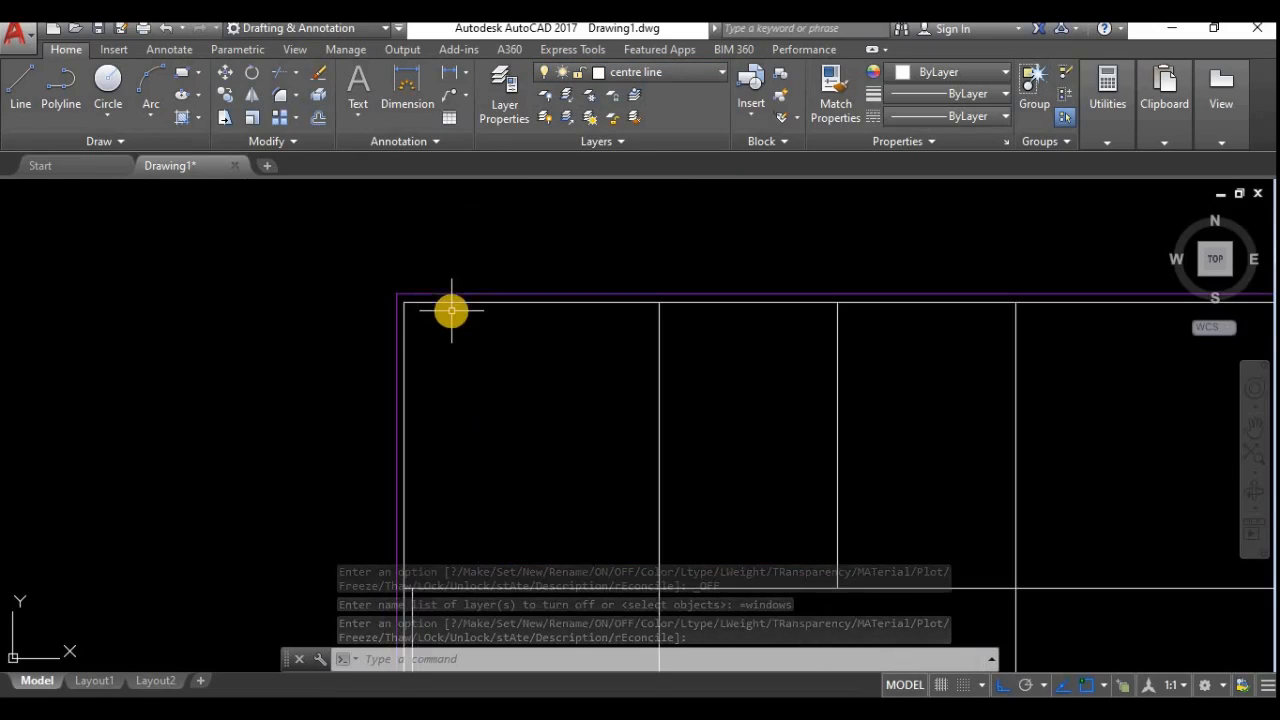
middle_drag(486, 411, 517, 251)
scroll(534, 360, down, 5)
scroll(516, 416, up, 2)
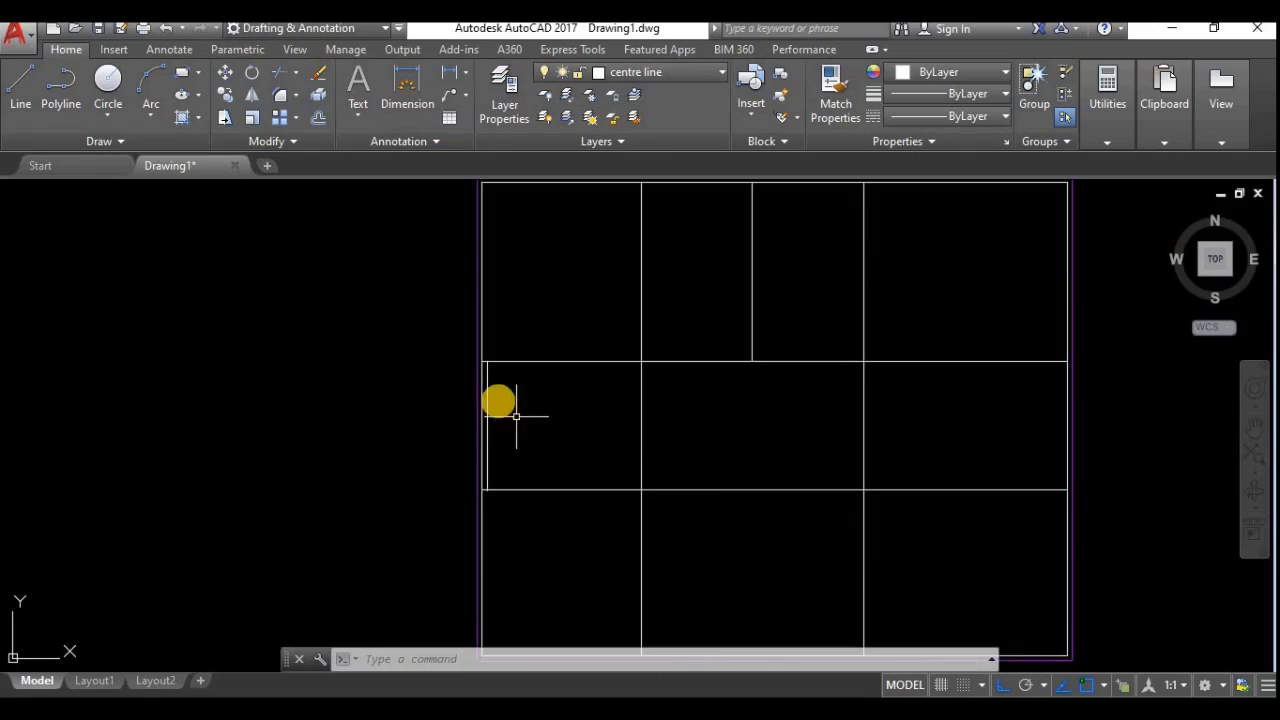
Check which layer holds the short vertical line just inside the grid's left edge.
click(486, 390)
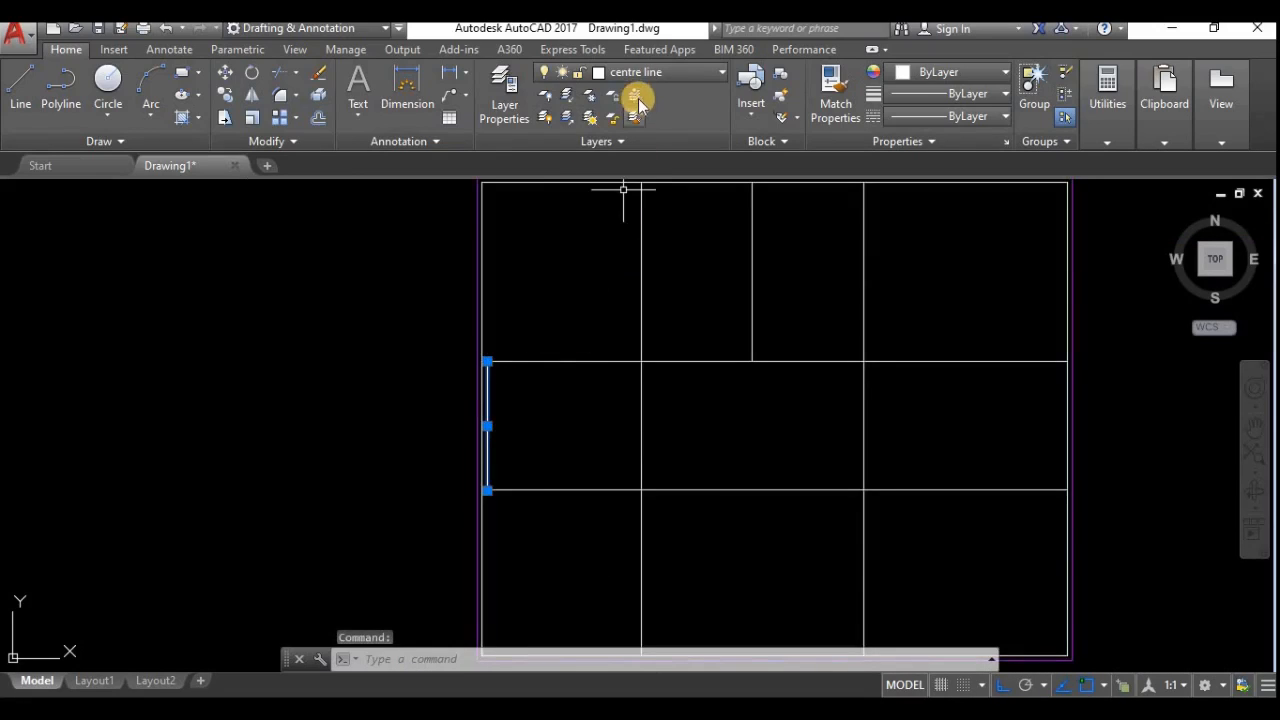
click(657, 76)
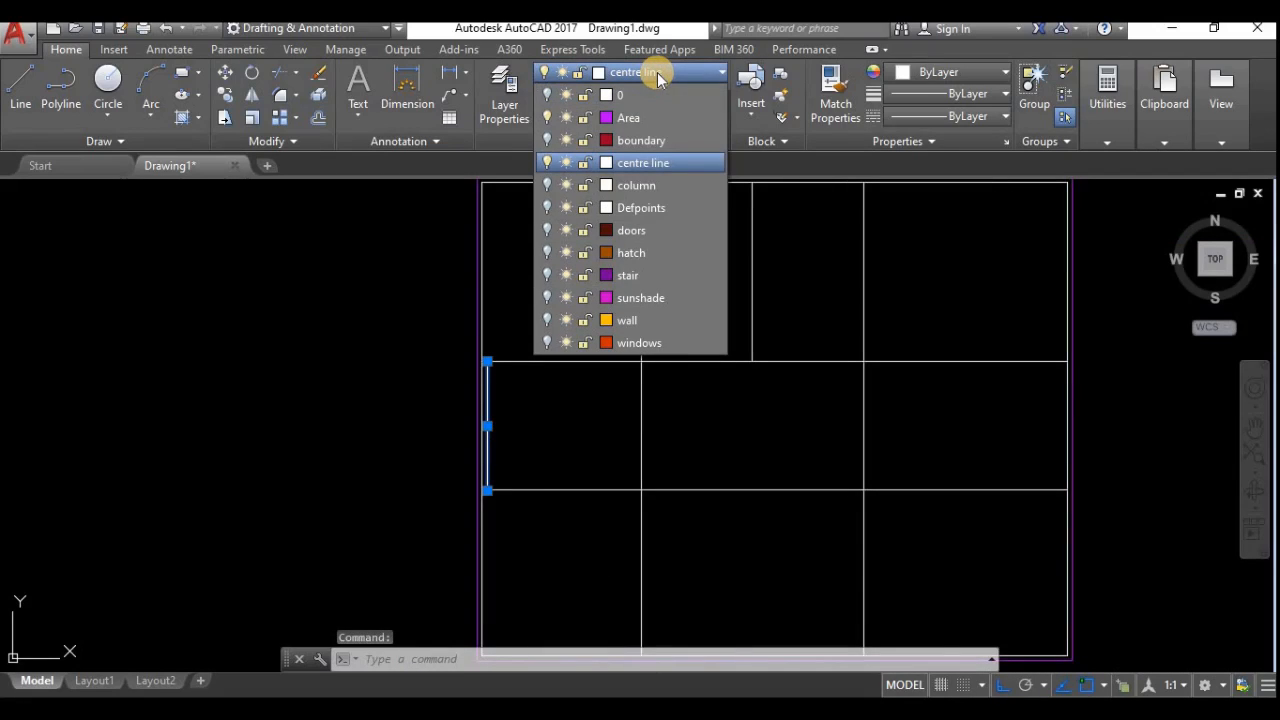
click(386, 322)
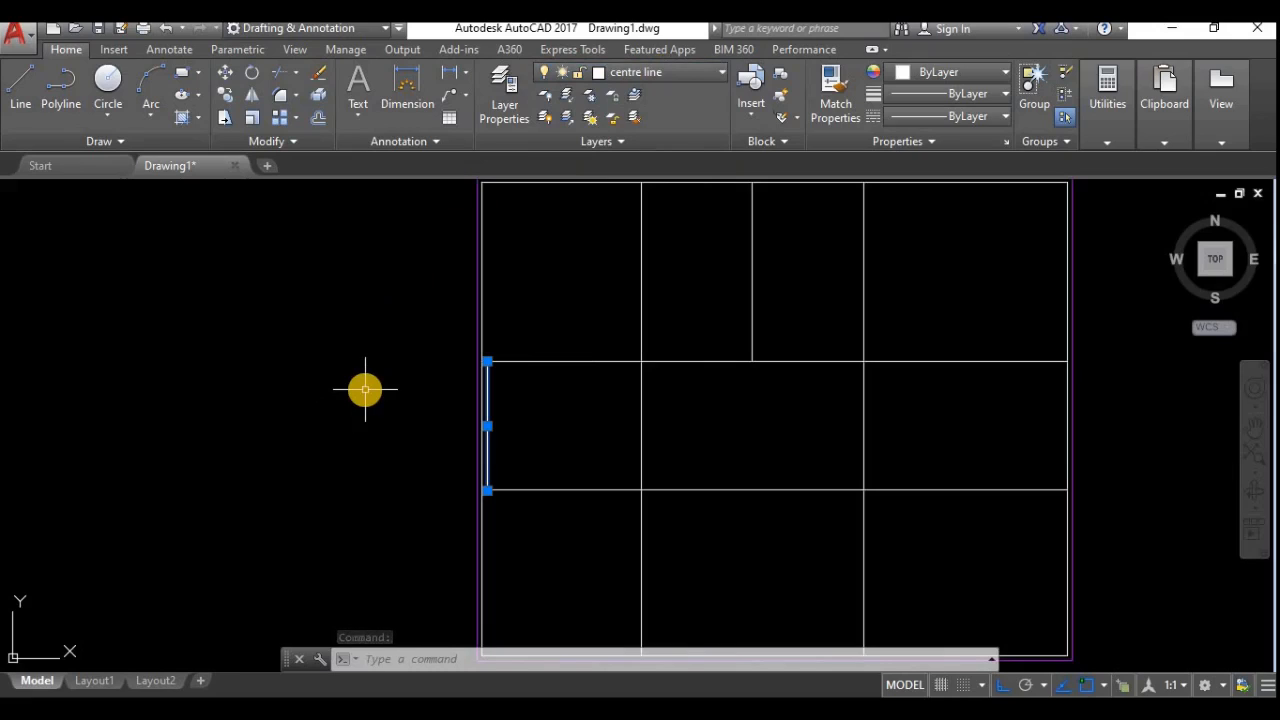
scroll(375, 374, down, 6)
middle_drag(591, 433, 571, 497)
scroll(389, 453, up, 2)
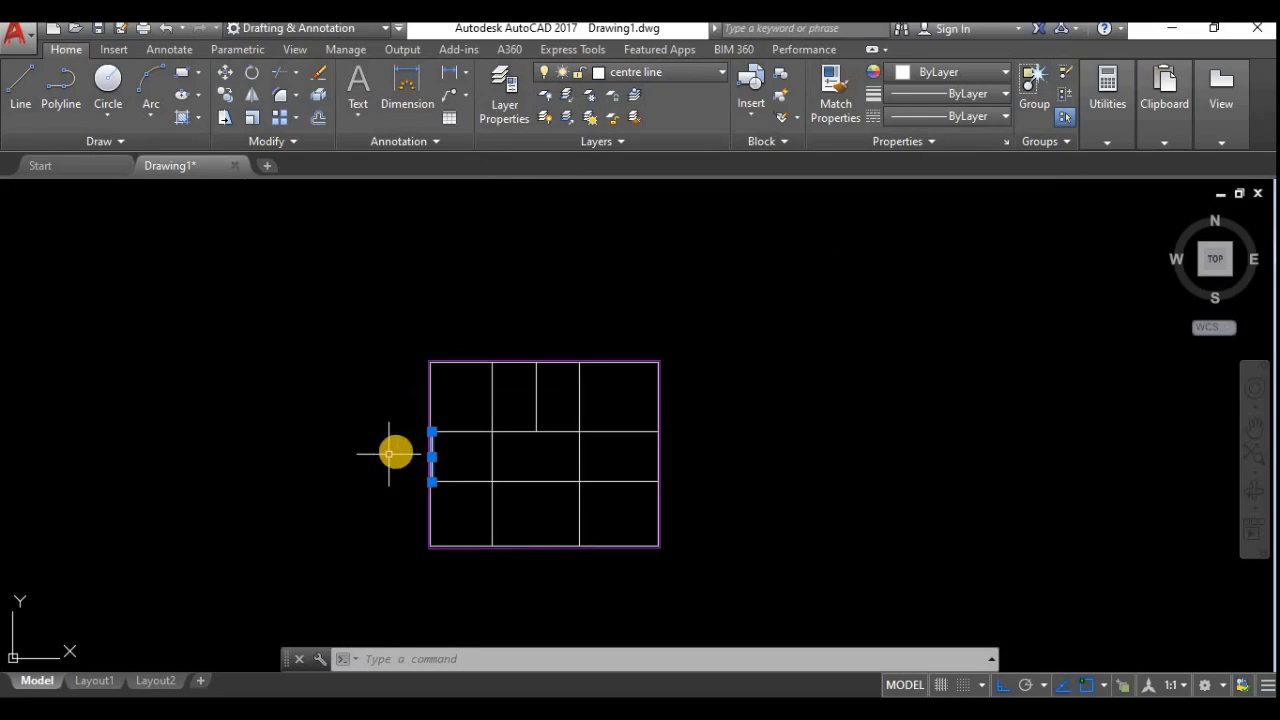
key(Escape)
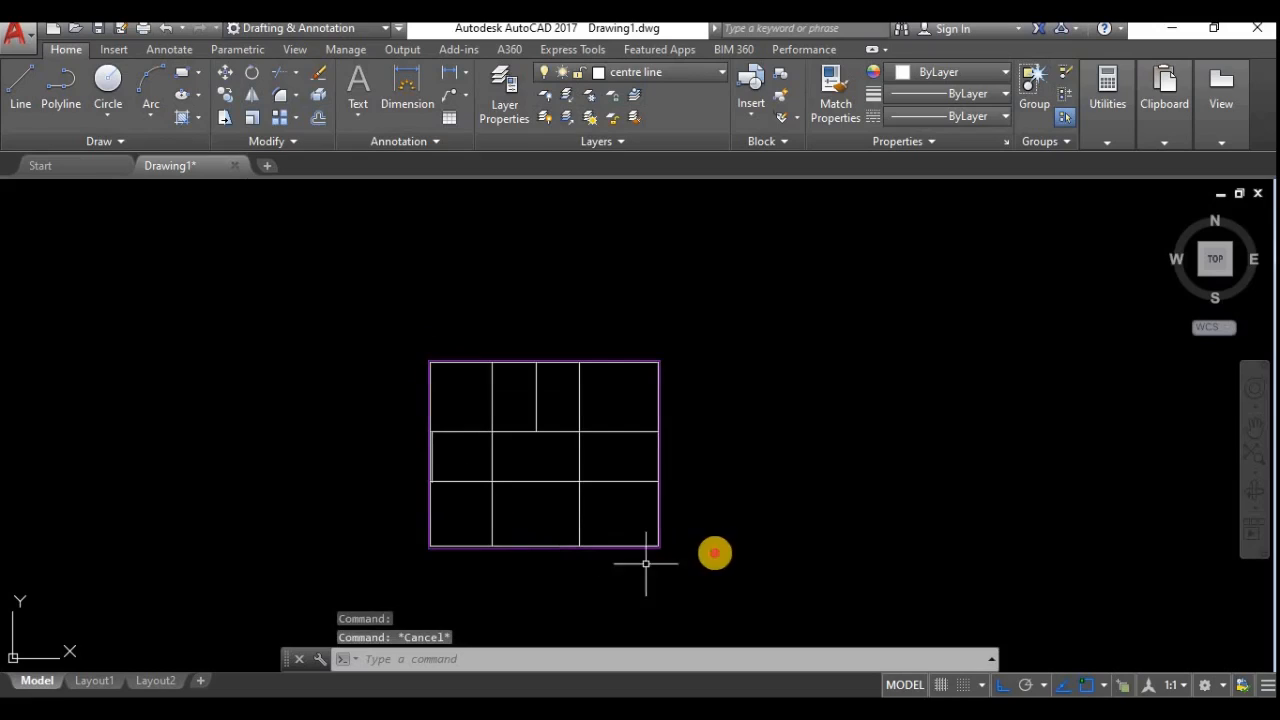
Select the whole centre line grid with its area outline and inspect the gap between them at the upper-left corner.
click(714, 552)
click(381, 267)
scroll(423, 477, up, 4)
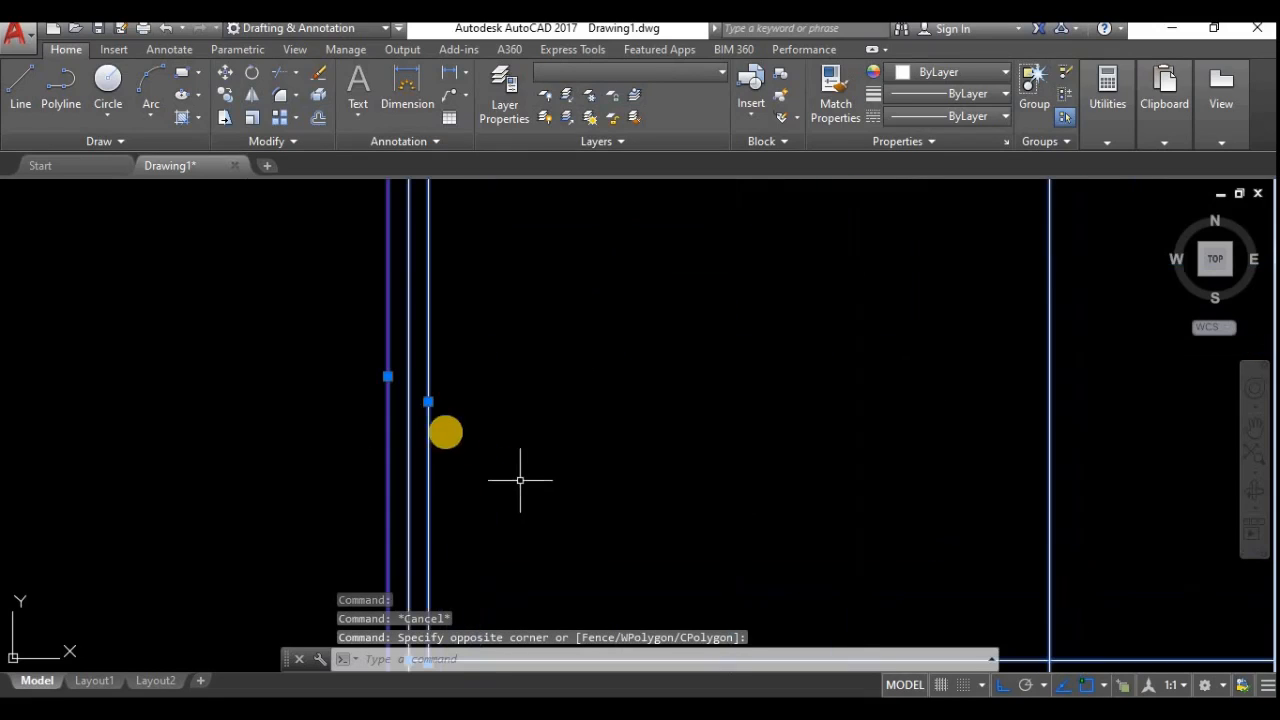
scroll(527, 397, down, 1)
scroll(520, 274, down, 2)
middle_drag(520, 274, 529, 451)
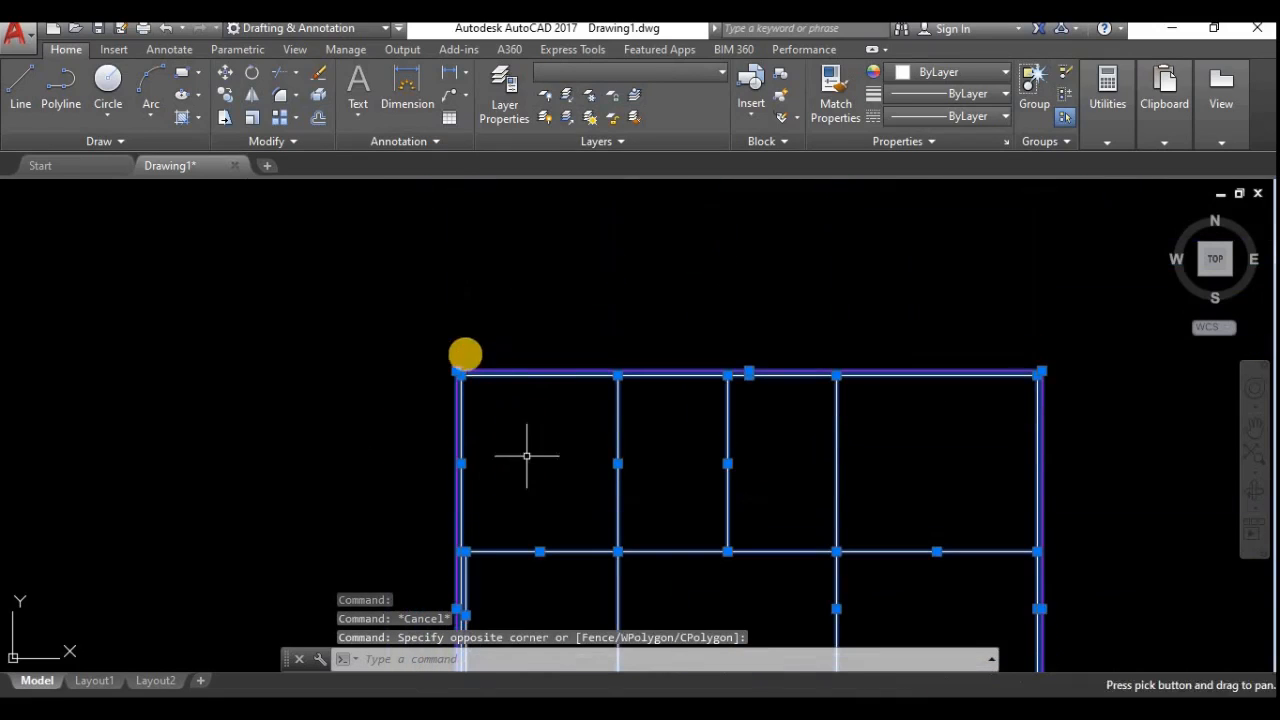
scroll(449, 369, up, 5)
scroll(438, 390, up, 2)
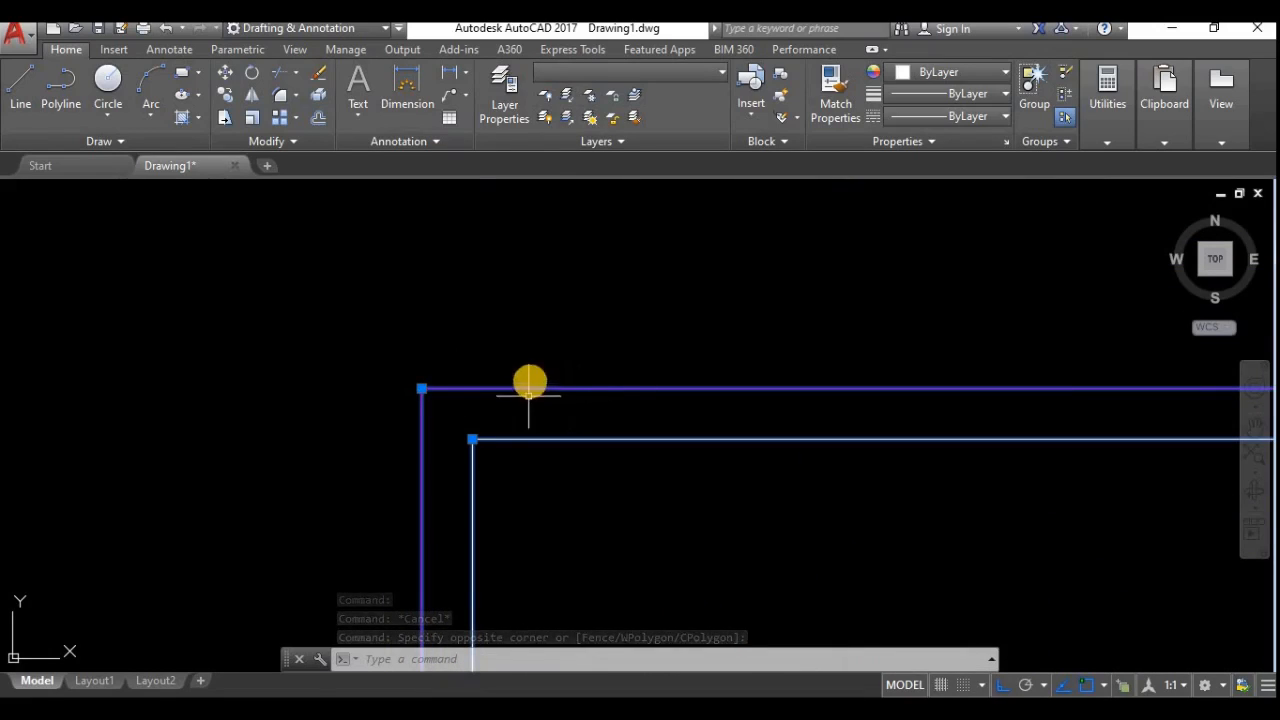
scroll(515, 408, down, 2)
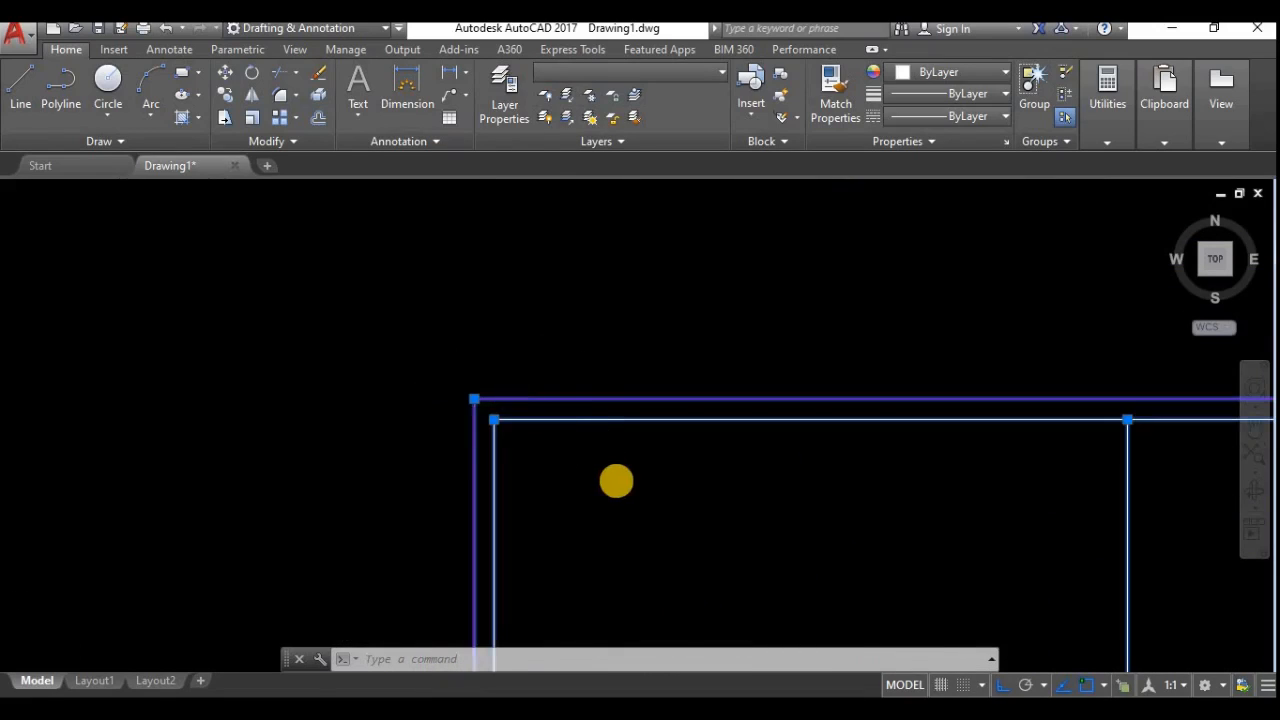
scroll(620, 483, down, 2)
middle_drag(671, 491, 550, 263)
scroll(549, 275, down, 2)
middle_drag(523, 306, 515, 334)
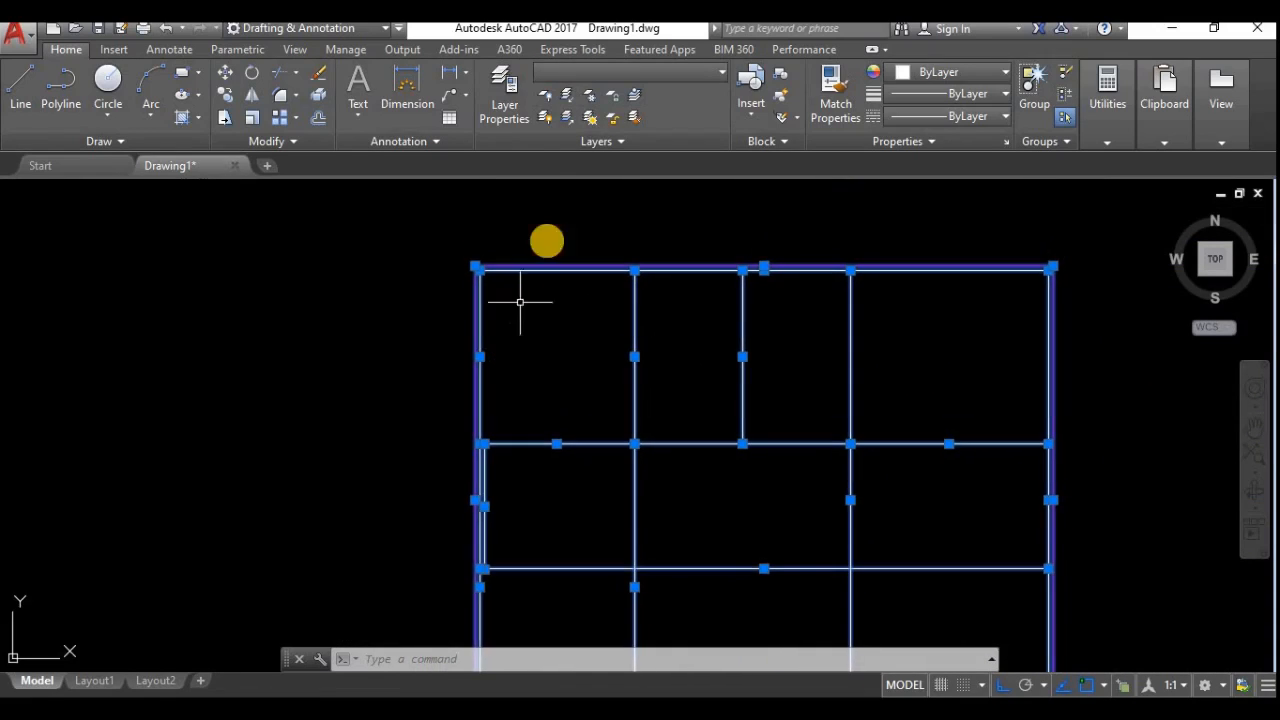
Turn on the wall layer.
click(660, 76)
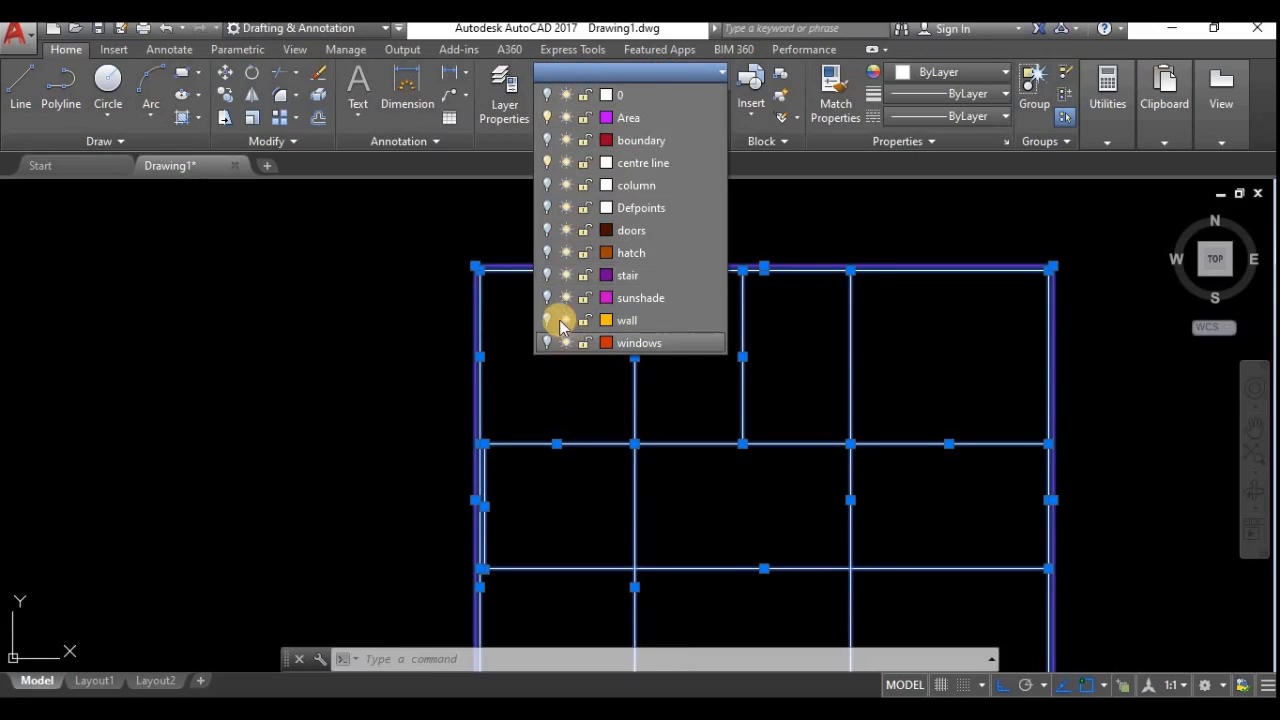
click(547, 320)
click(547, 318)
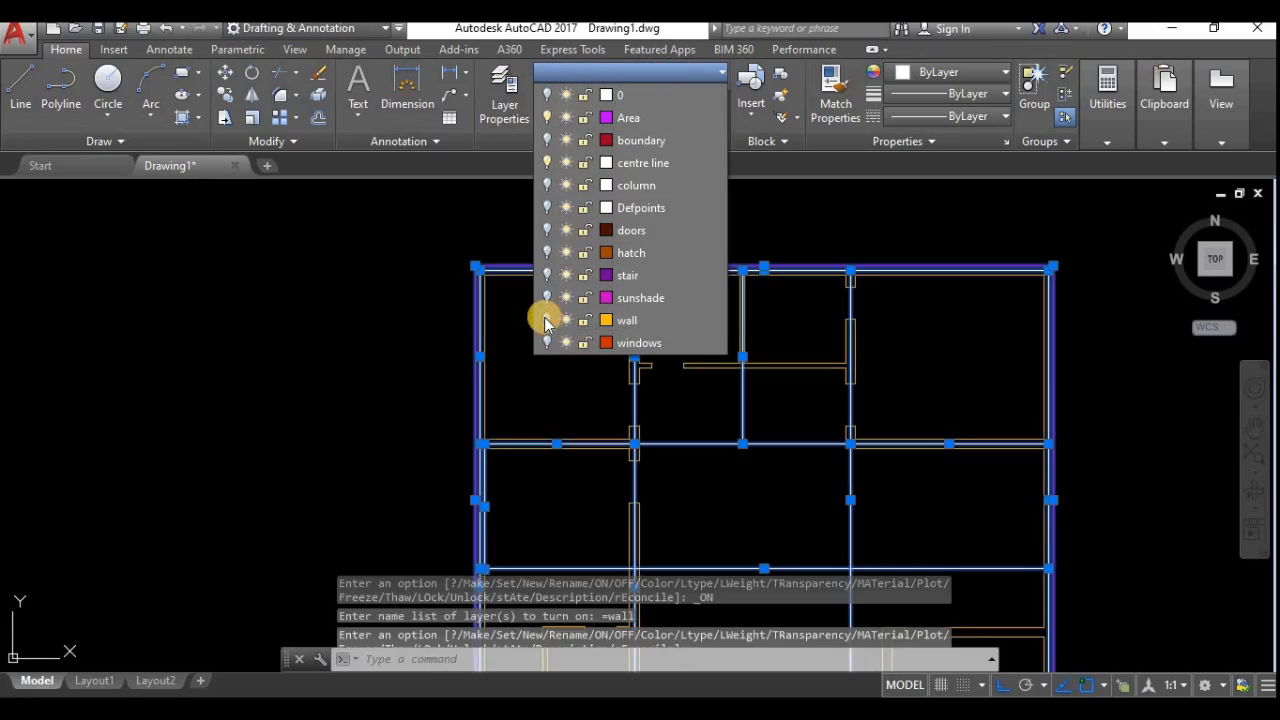
click(866, 278)
Examine how the walls align with the centre lines and area outline, especially at the plan's upper-left corner and left edge.
middle_drag(580, 299, 530, 320)
scroll(530, 320, up, 2)
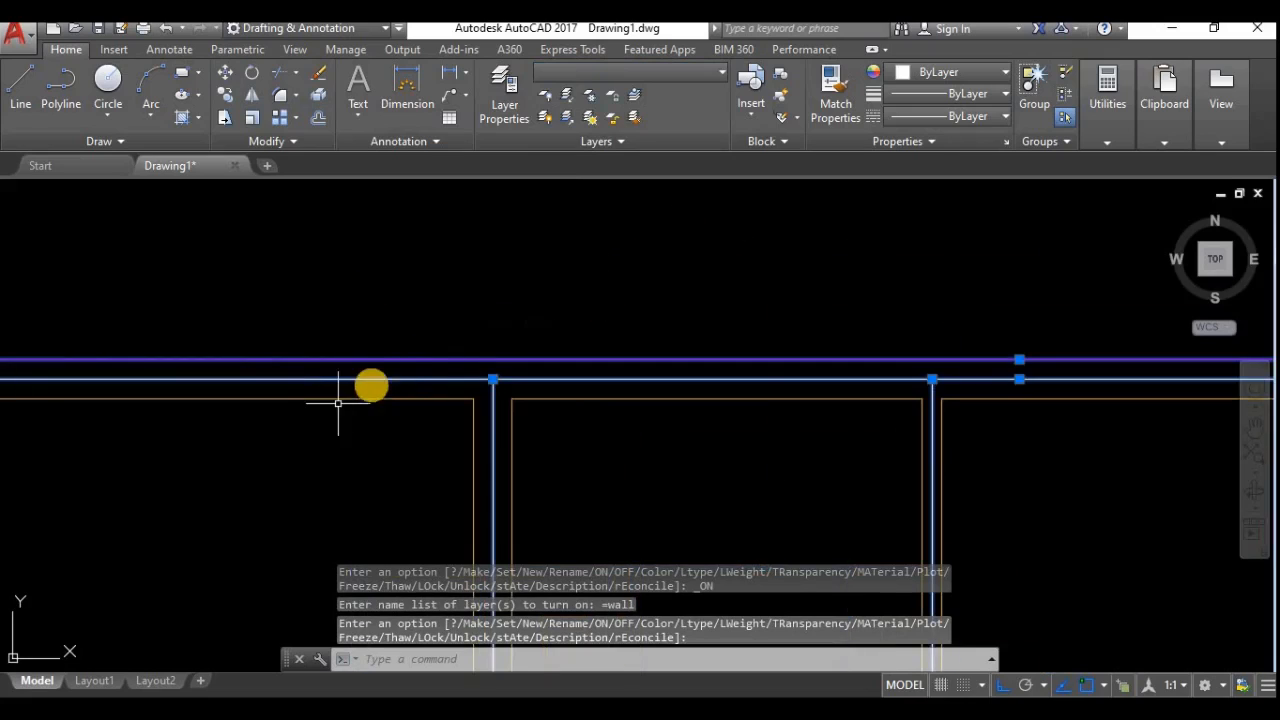
scroll(360, 392, down, 2)
middle_drag(472, 401, 789, 326)
scroll(530, 303, down, 1)
scroll(507, 305, up, 6)
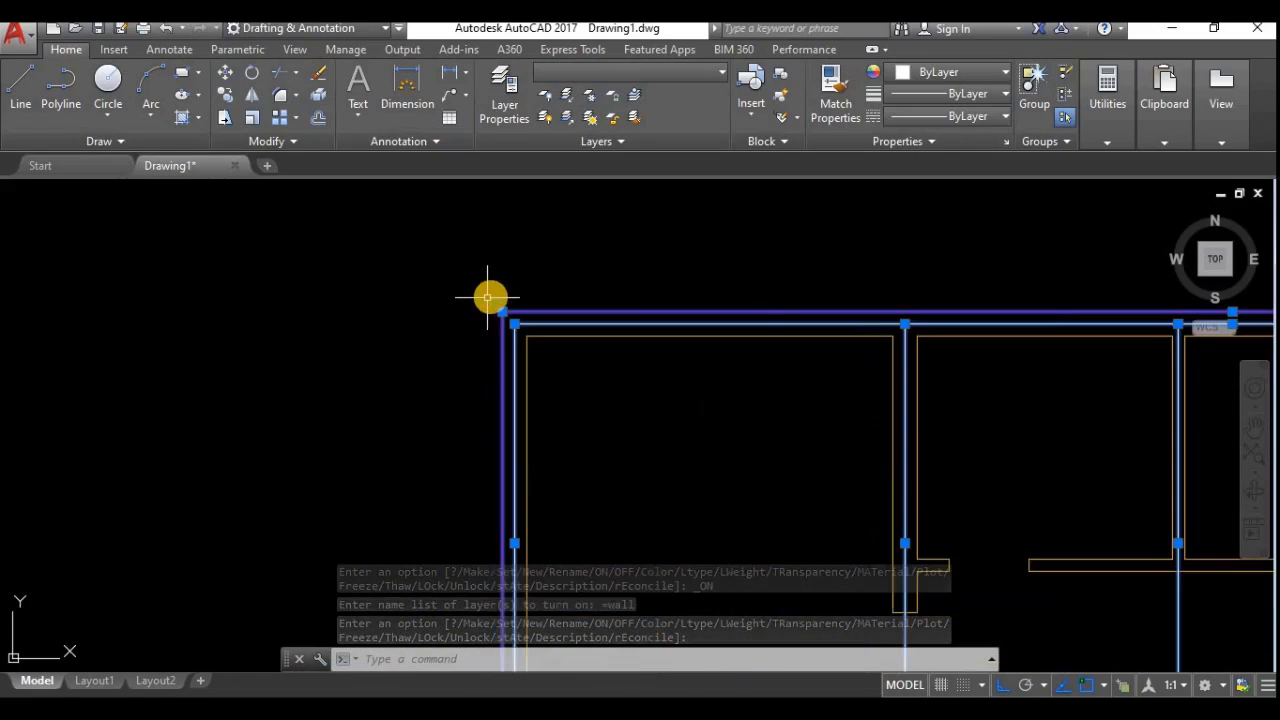
scroll(540, 330, down, 7)
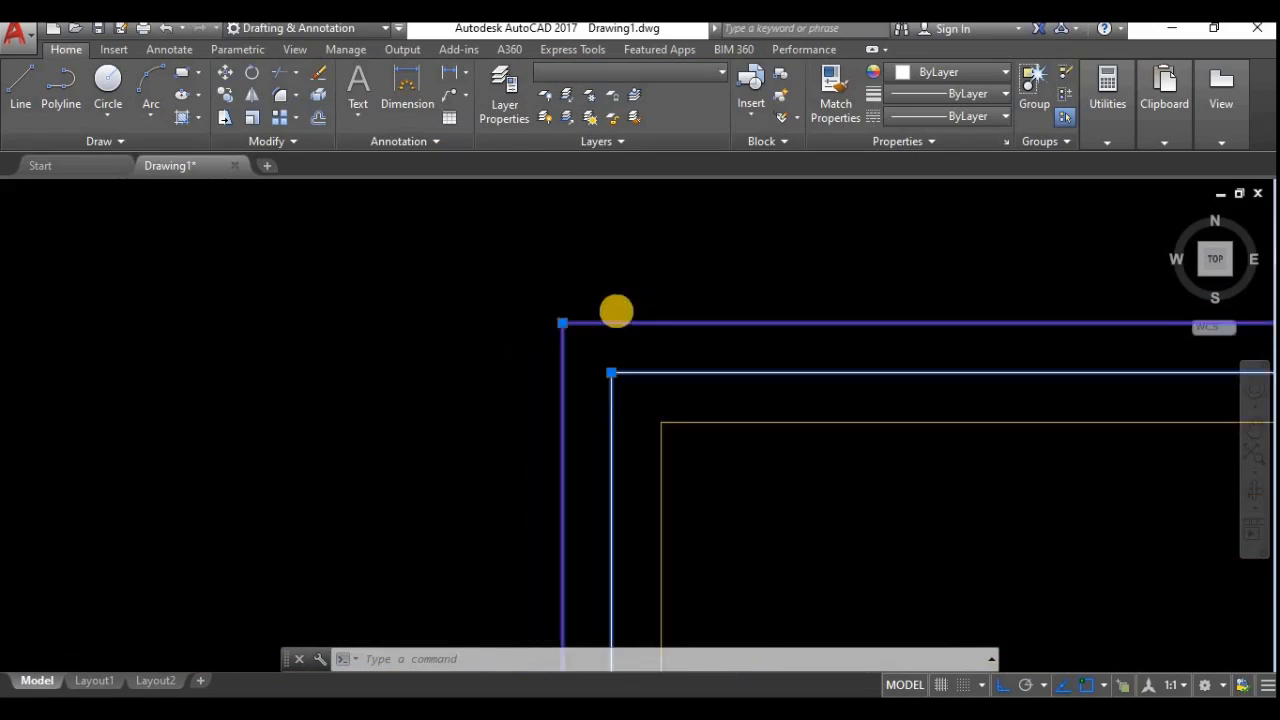
middle_drag(749, 463, 621, 430)
scroll(621, 430, up, 4)
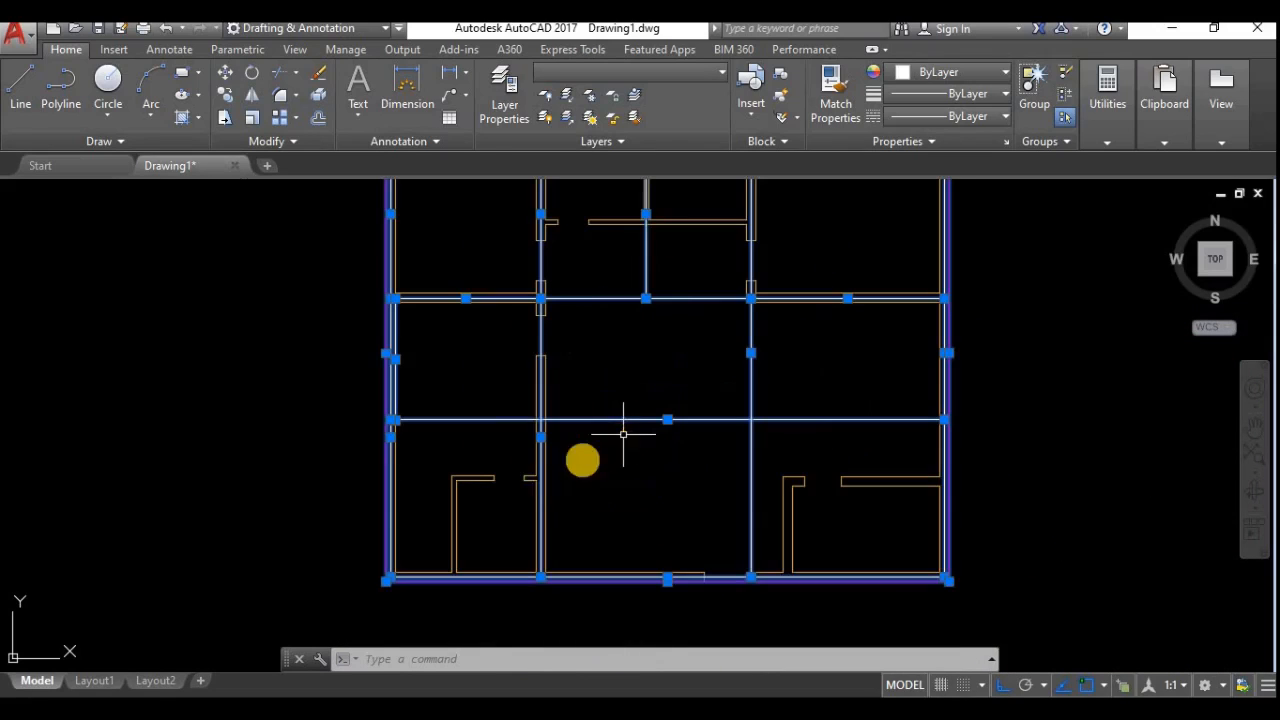
middle_drag(529, 490, 616, 582)
scroll(494, 237, up, 4)
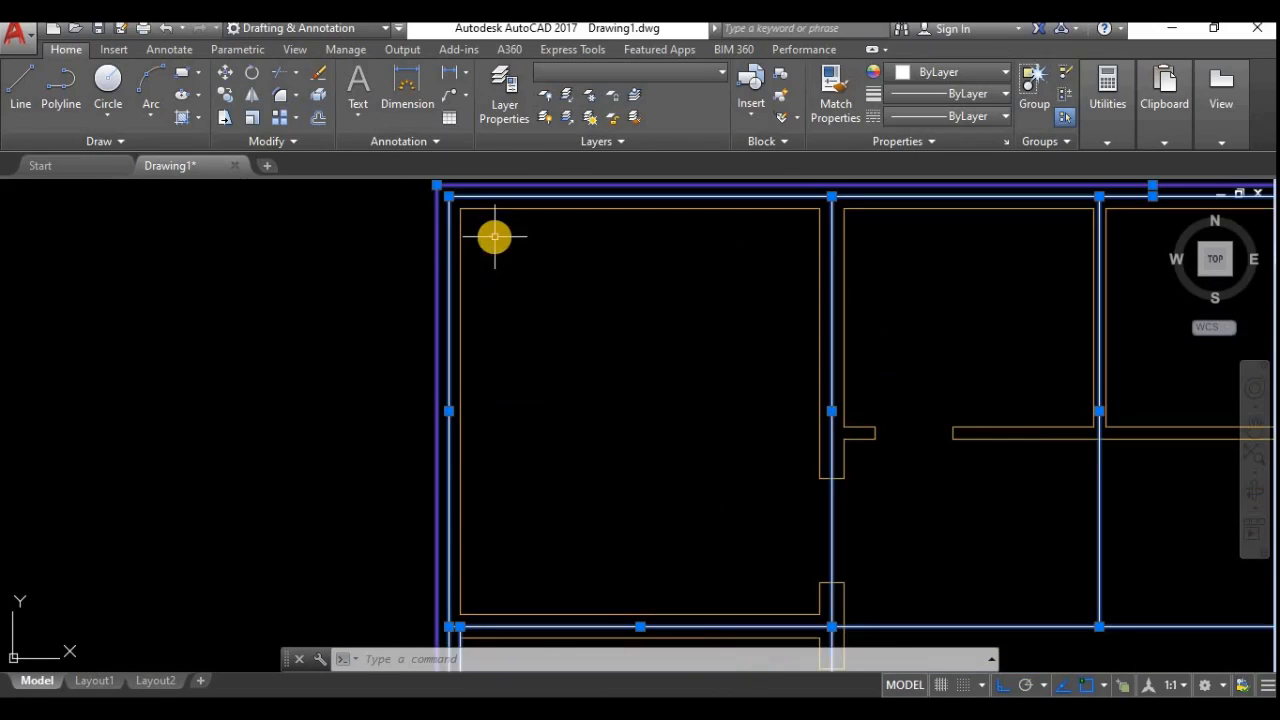
scroll(486, 271, down, 6)
scroll(491, 313, up, 4)
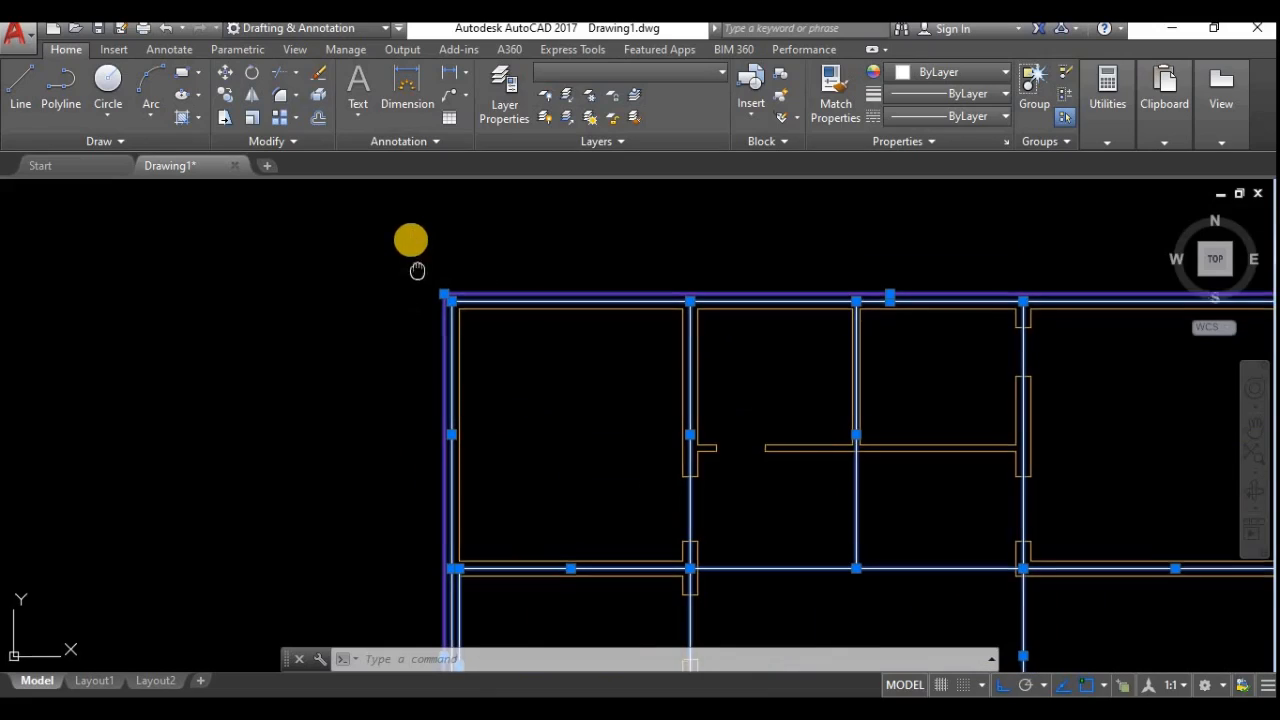
scroll(413, 252, down, 3)
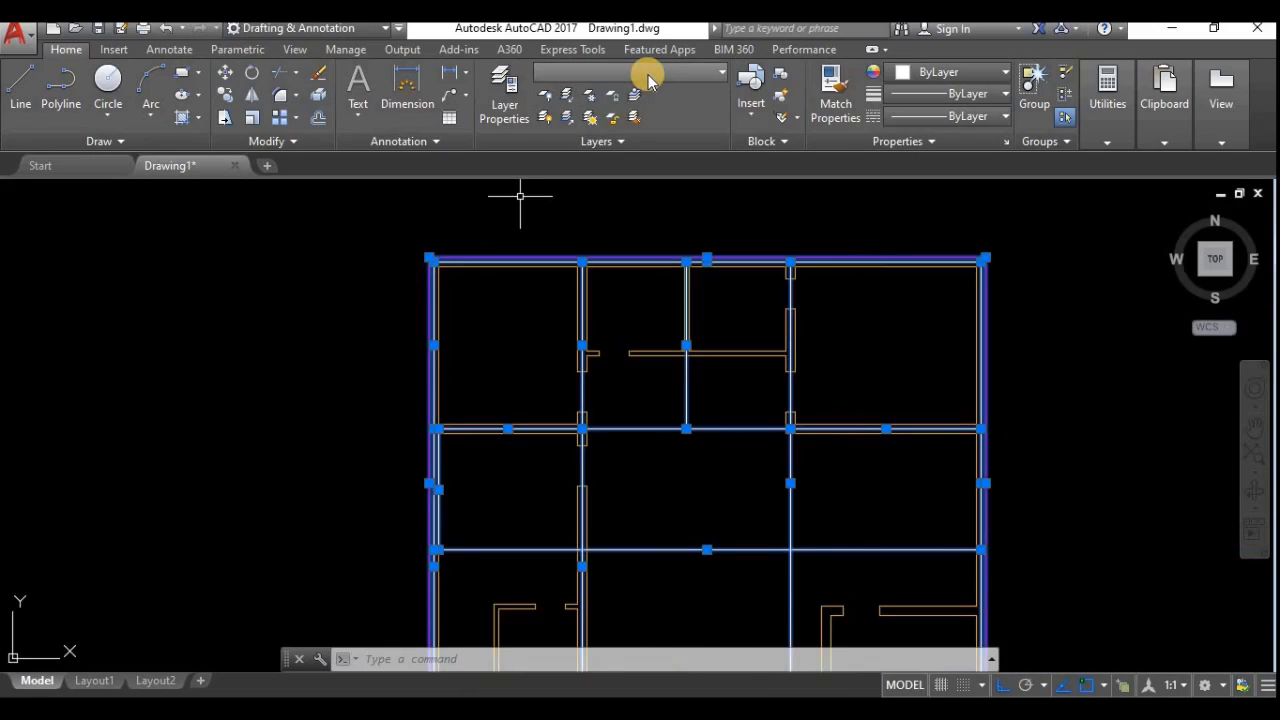
scroll(435, 473, up, 5)
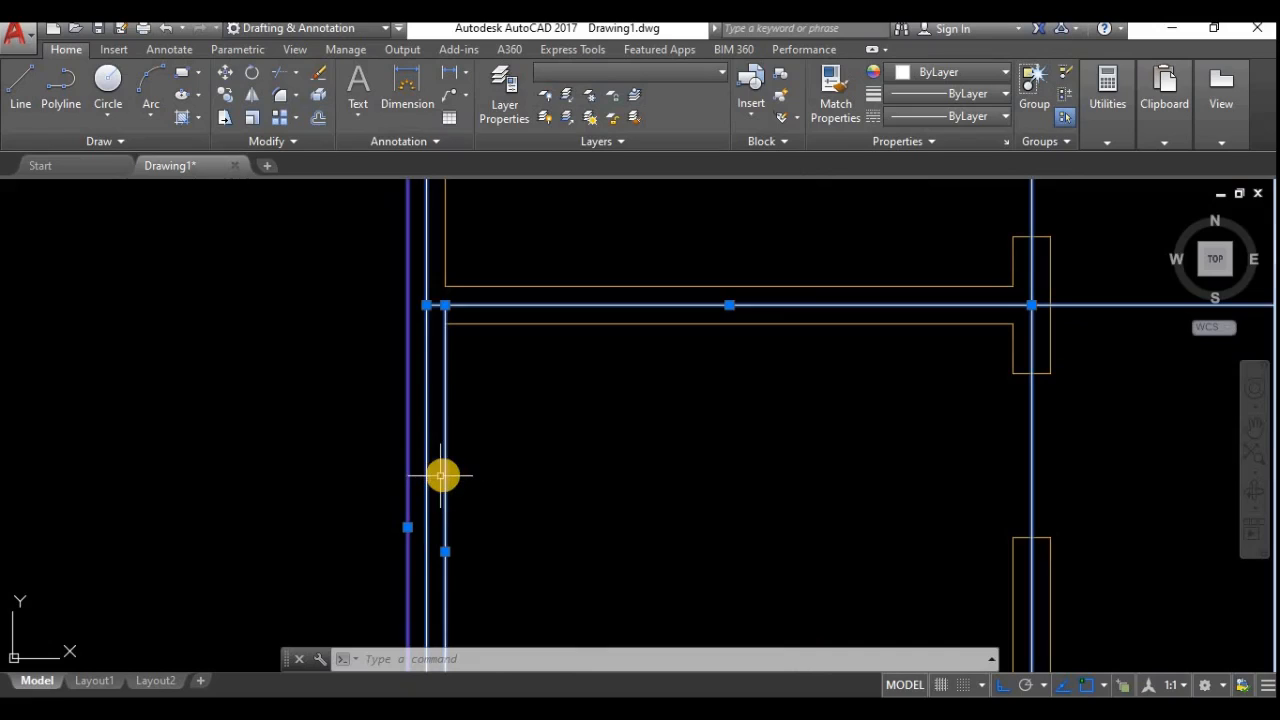
scroll(577, 409, down, 5)
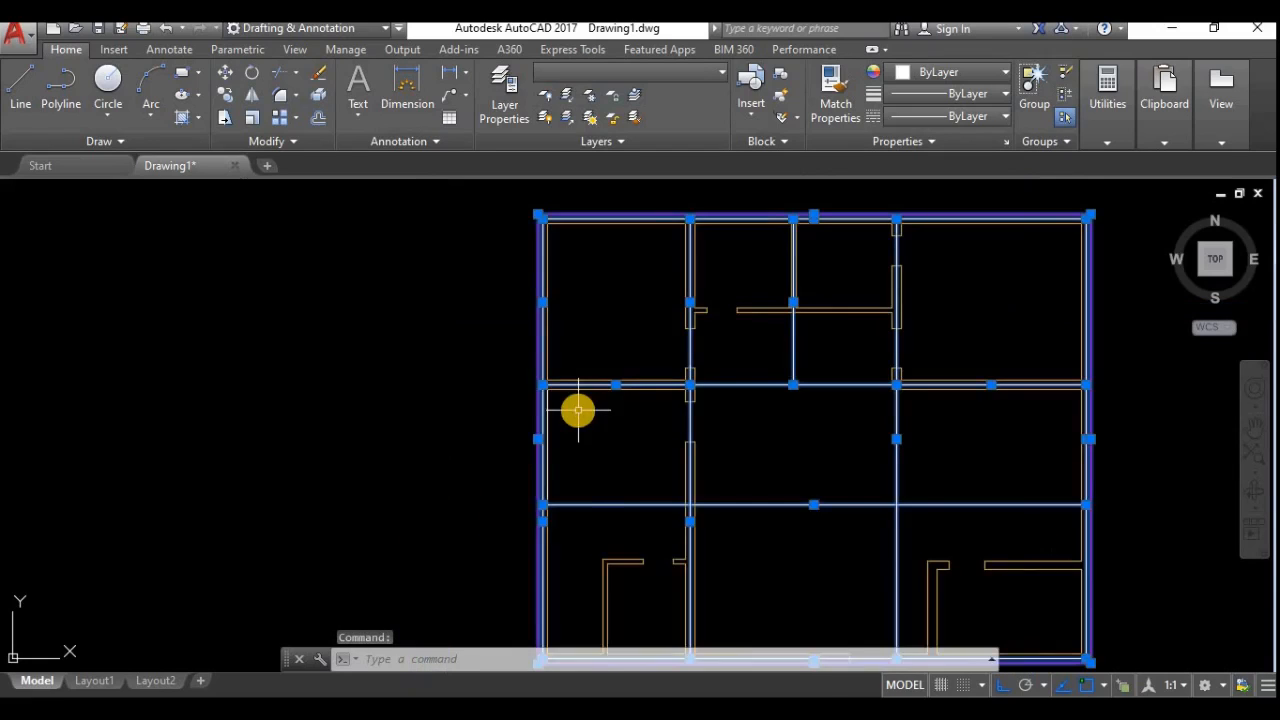
Move the selected centre lines and area outline about 143 units horizontally to the right, clear of the wall plan.
middle_drag(760, 496, 651, 425)
text(m)
key(Return)
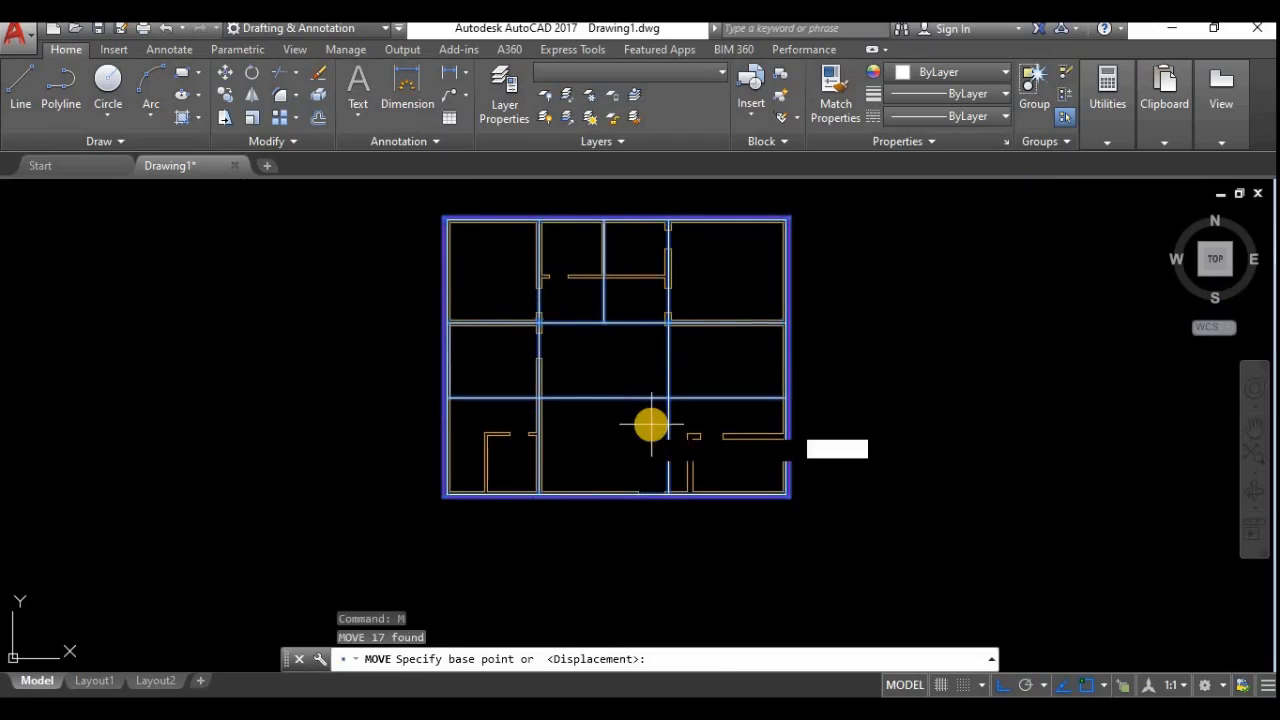
scroll(435, 503, up, 3)
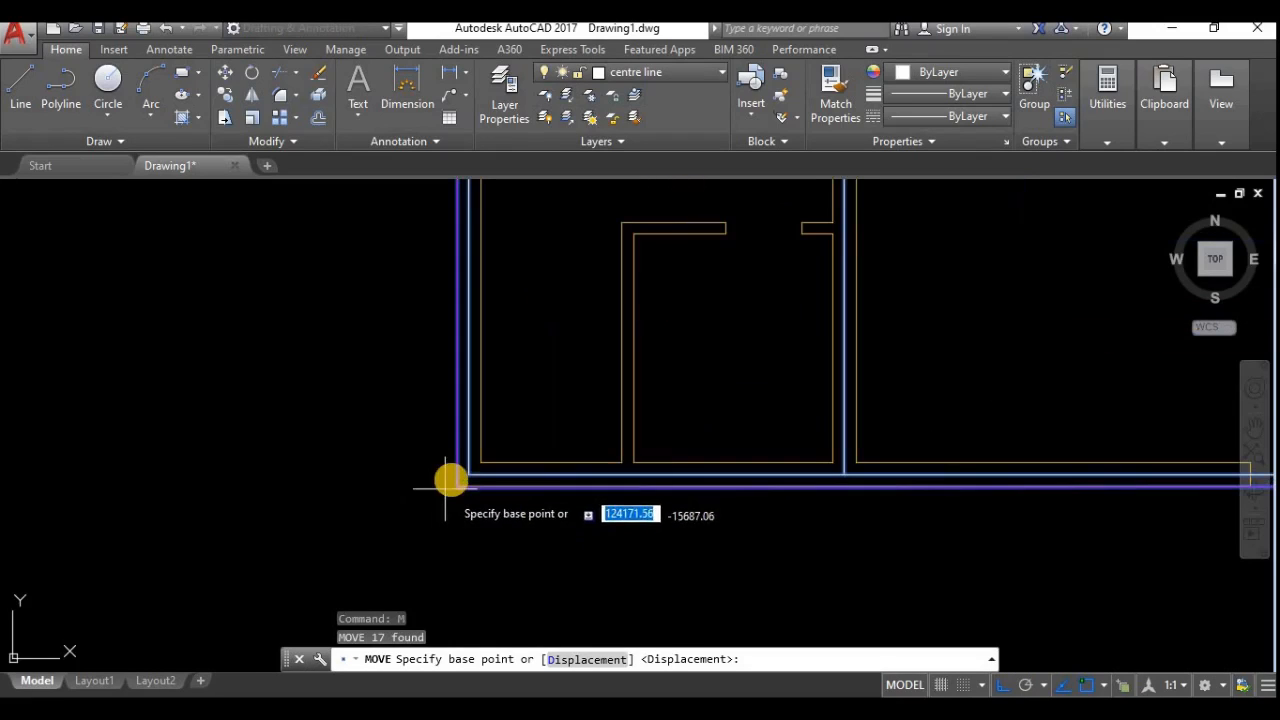
click(455, 480)
scroll(297, 532, down, 3)
scroll(330, 505, down, 6)
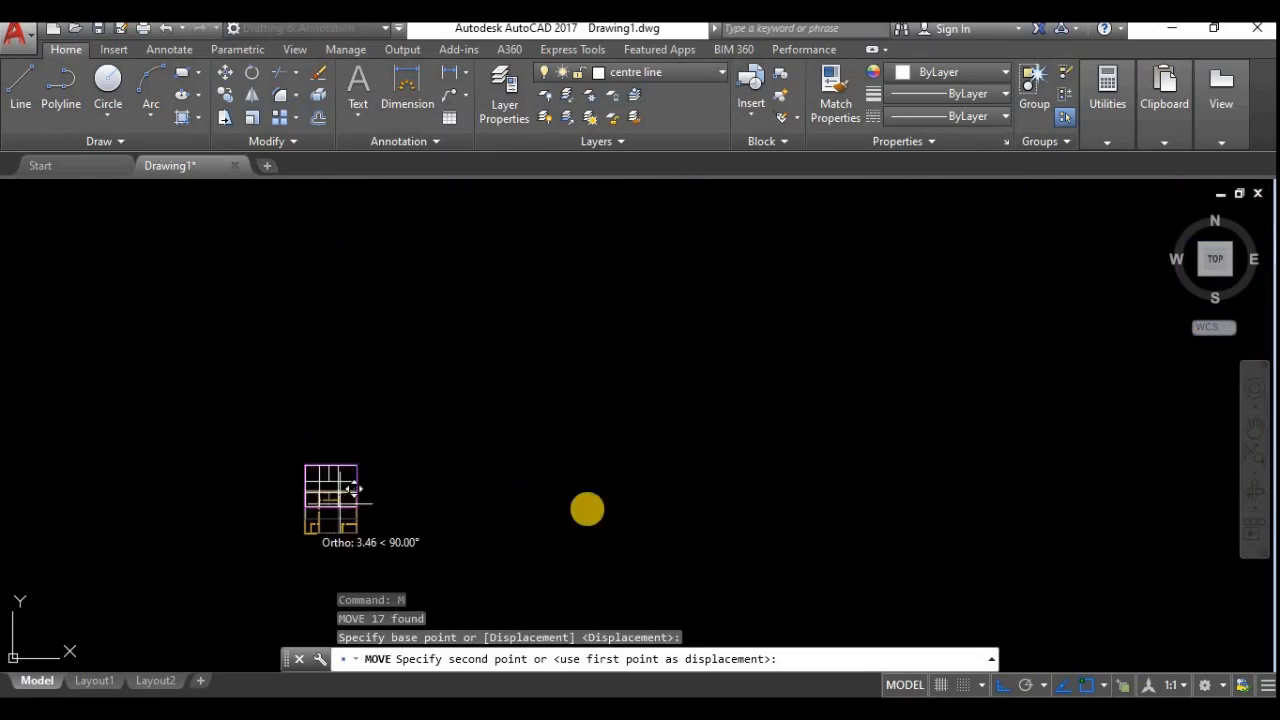
scroll(863, 503, up, 4)
middle_drag(863, 503, 477, 265)
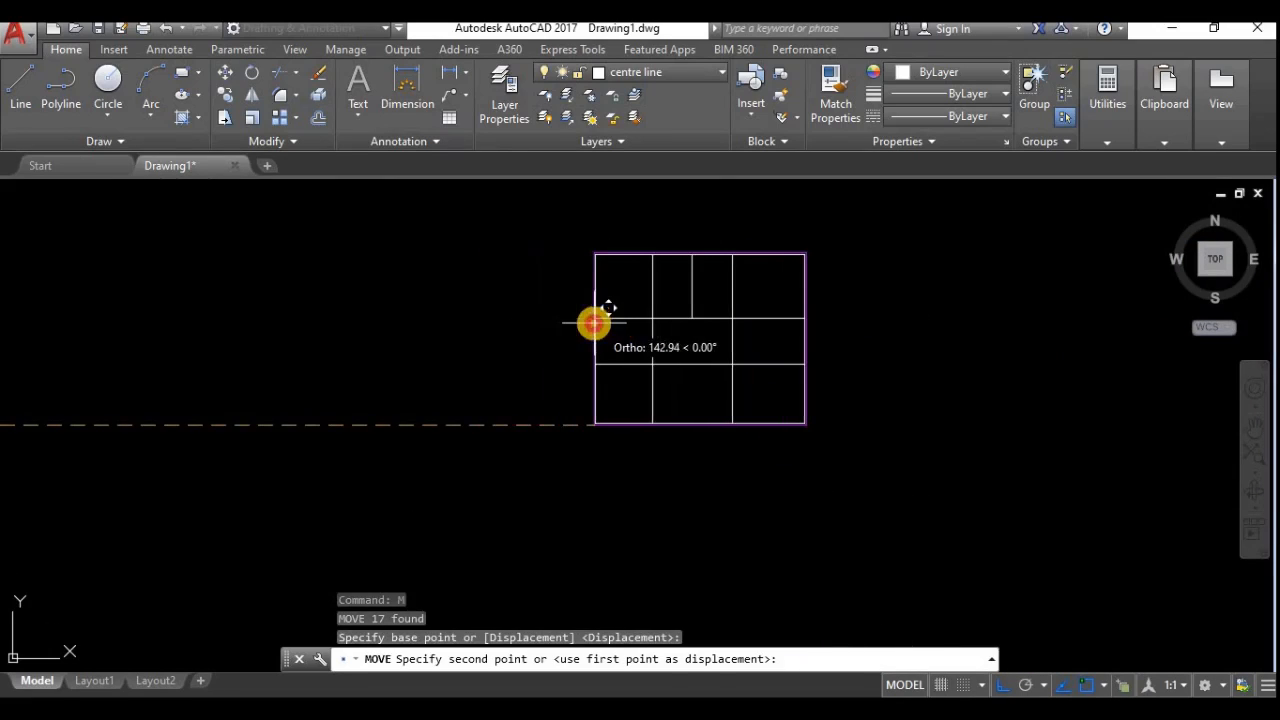
click(594, 323)
Examine the relocated centre line grid and its spacing from the surrounding area outline along the upper edge.
scroll(631, 323, up, 3)
scroll(659, 350, down, 2)
middle_drag(699, 368, 583, 428)
scroll(490, 280, up, 4)
middle_drag(453, 280, 441, 330)
scroll(441, 330, down, 2)
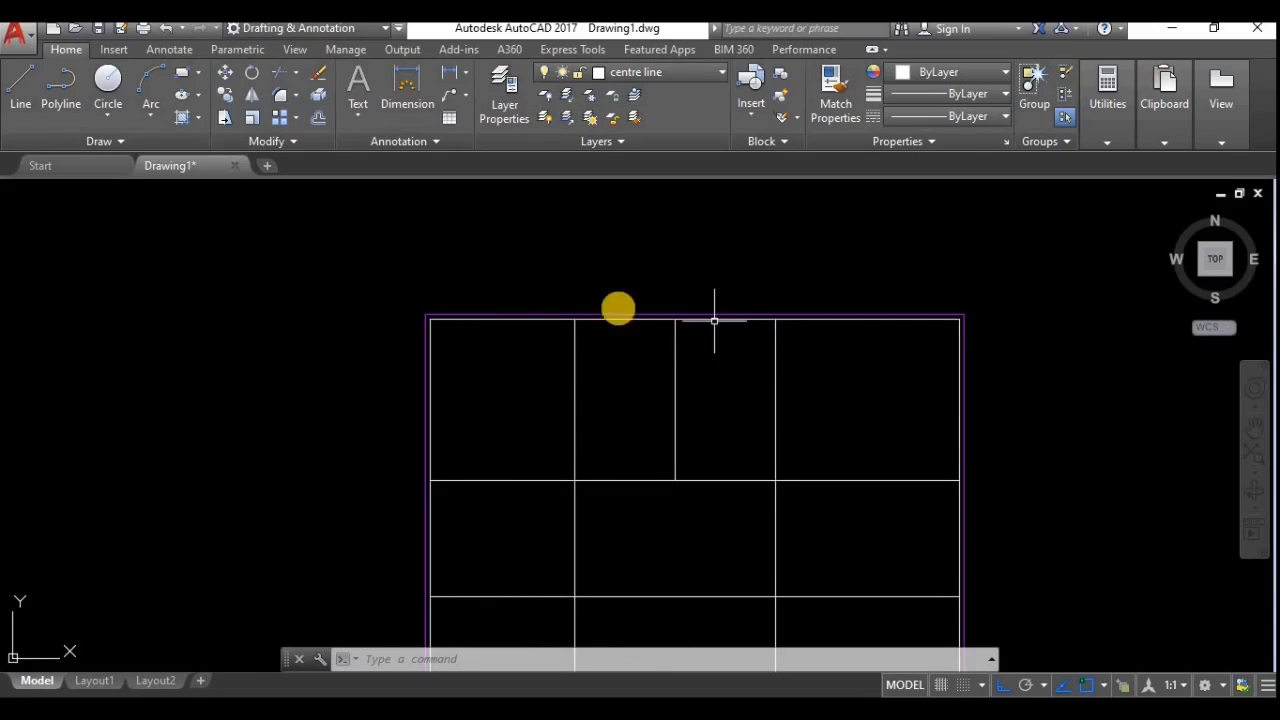
scroll(429, 306, up, 4)
scroll(429, 306, down, 4)
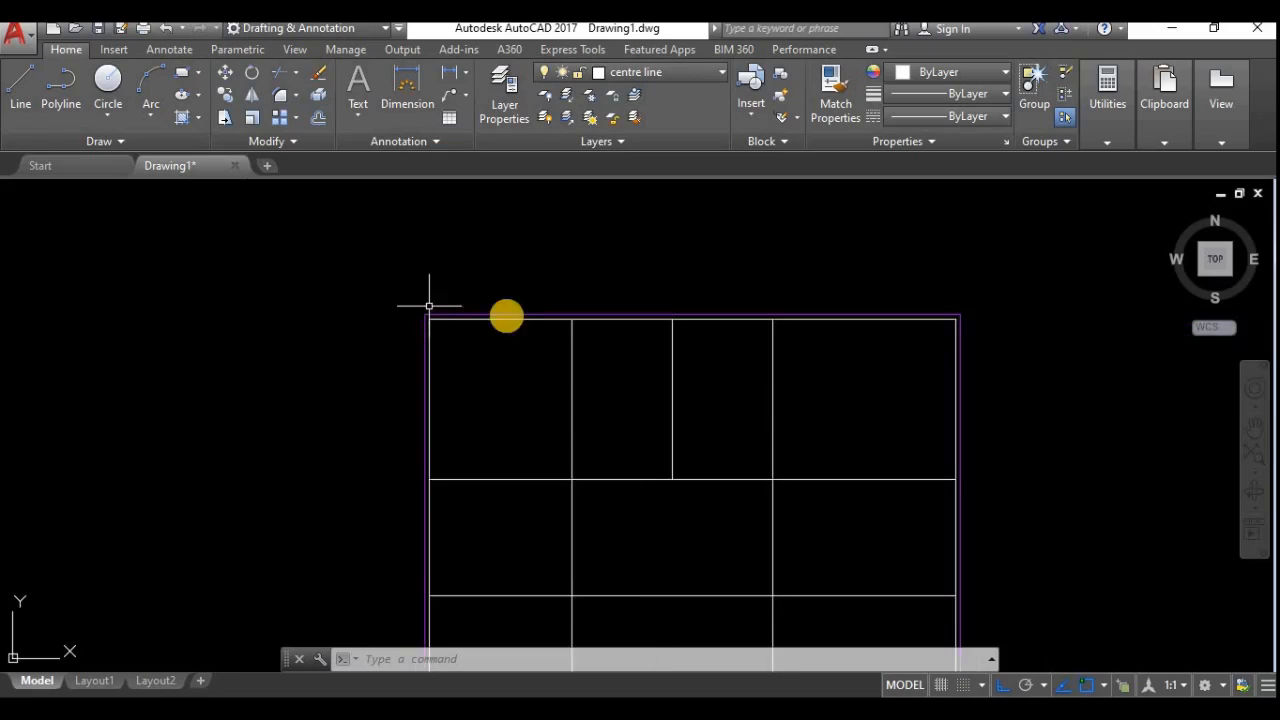
middle_drag(515, 322, 557, 271)
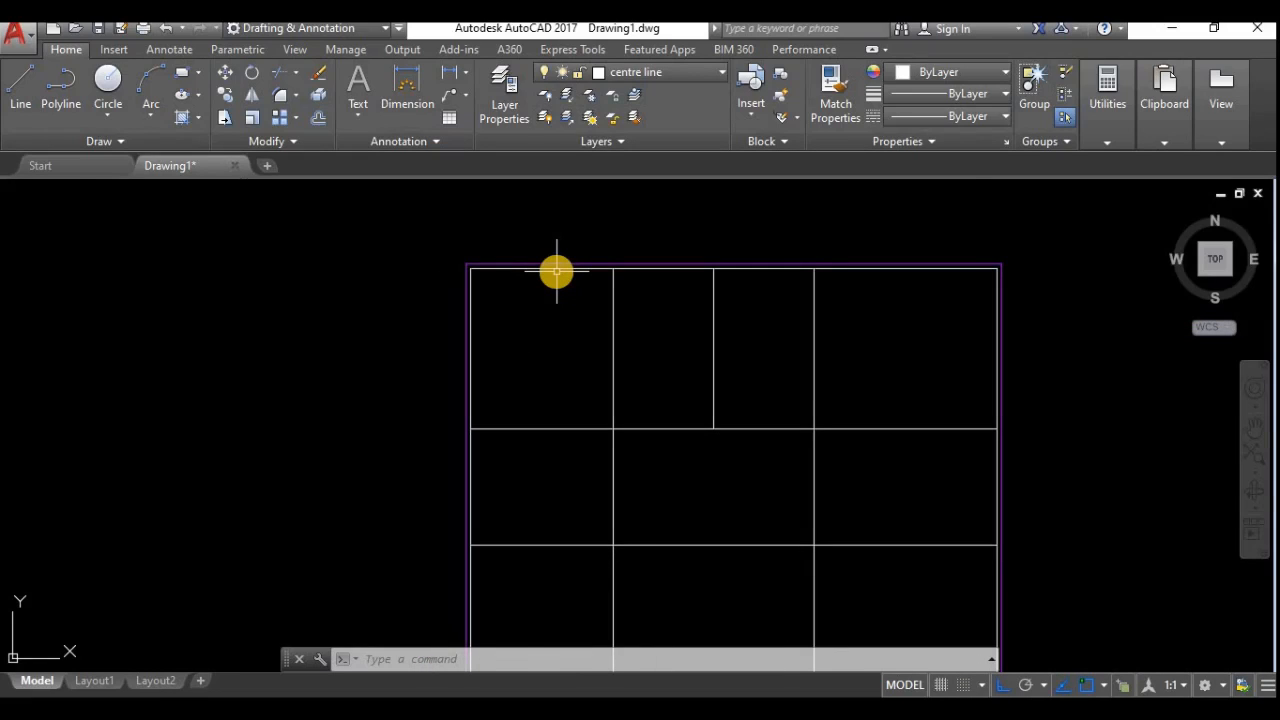
Copy the short vertical centre line in the upper middle bay from its top endpoint to the area outline's upper-left corner.
click(750, 347)
click(695, 330)
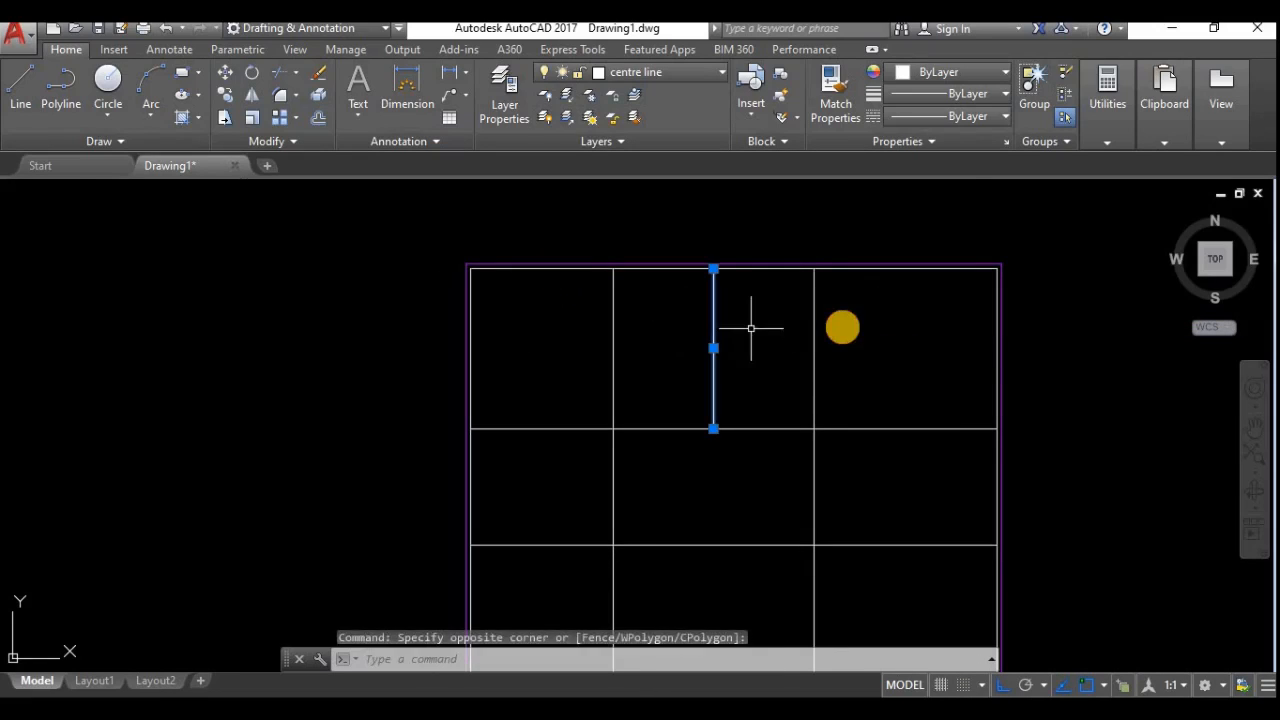
text(o)
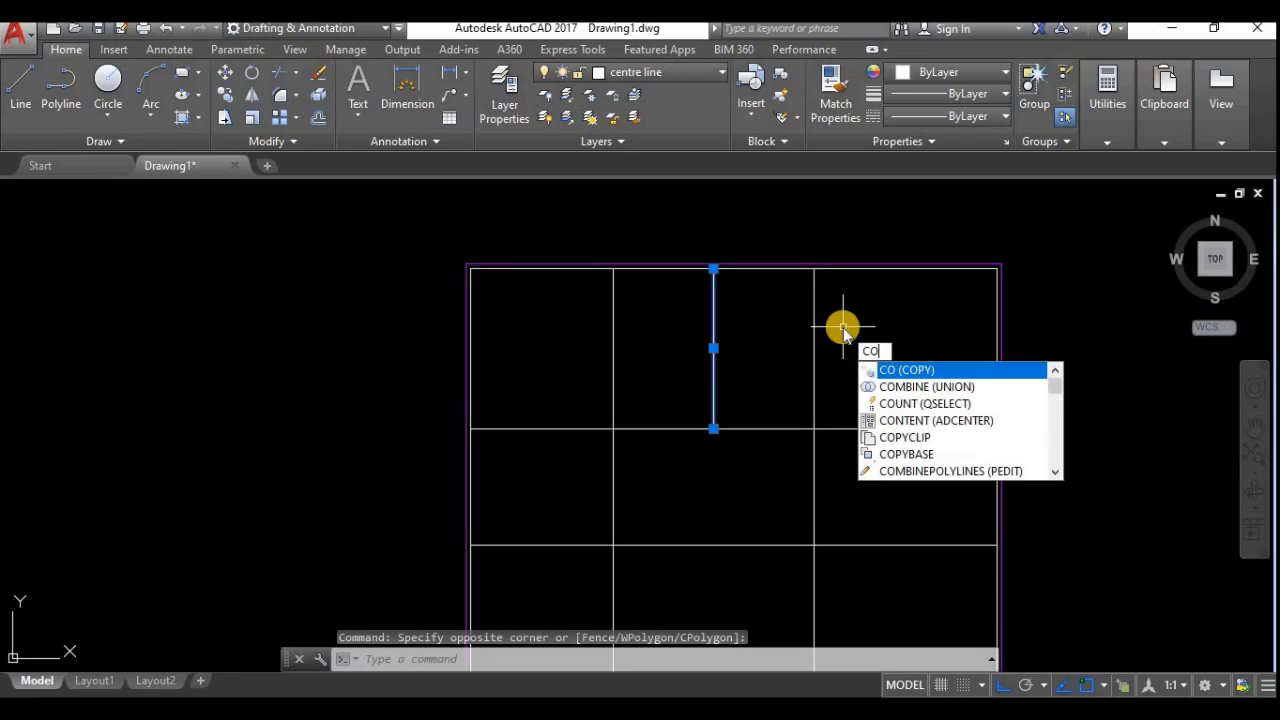
key(Return)
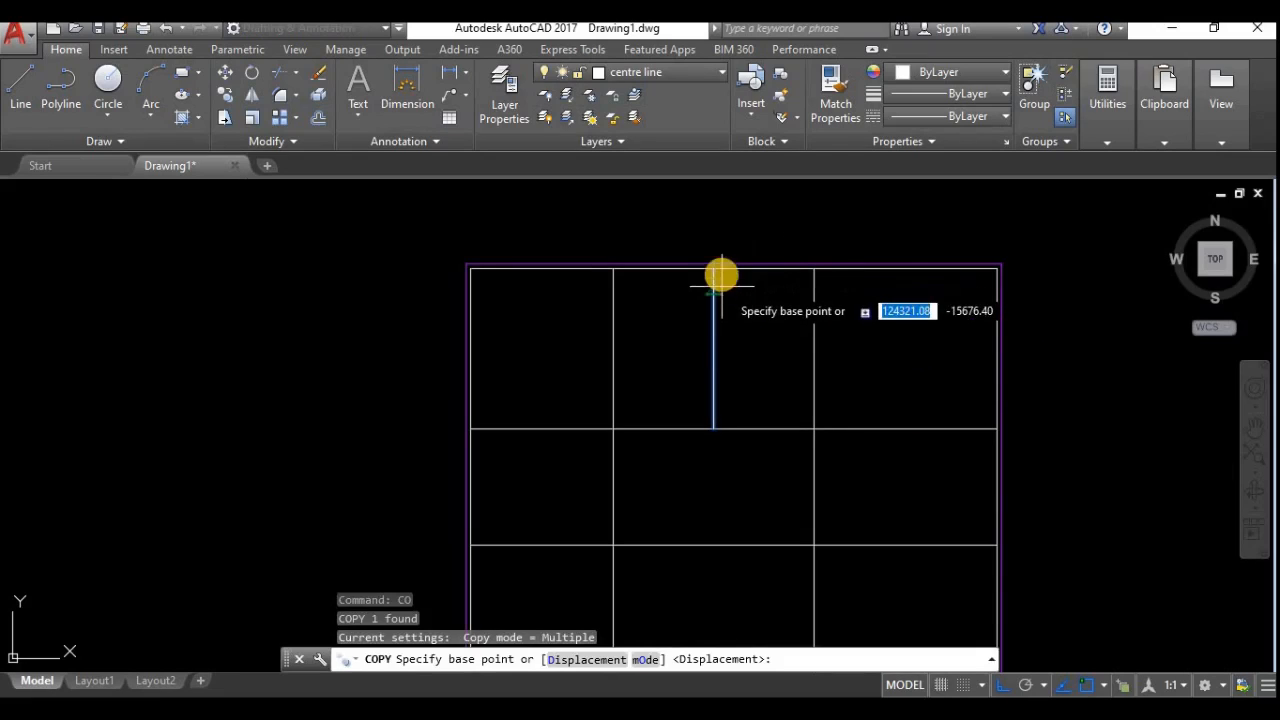
scroll(715, 270, up, 4)
click(693, 261)
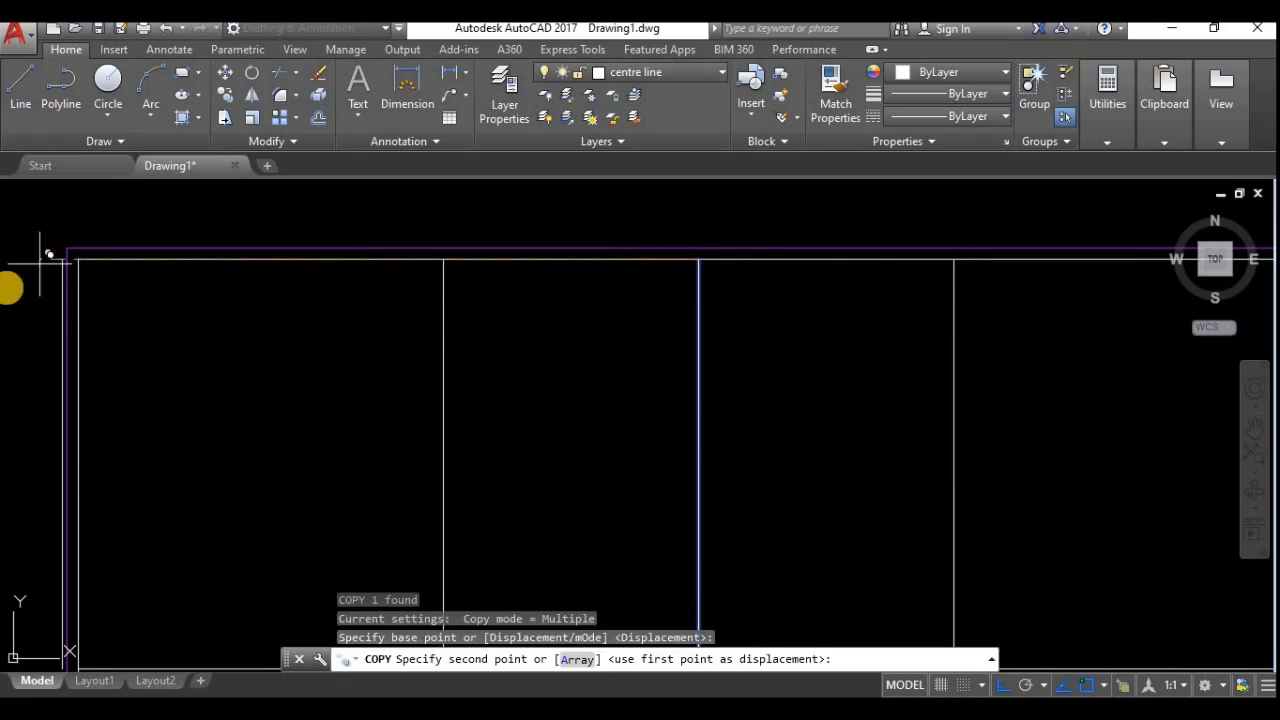
click(67, 243)
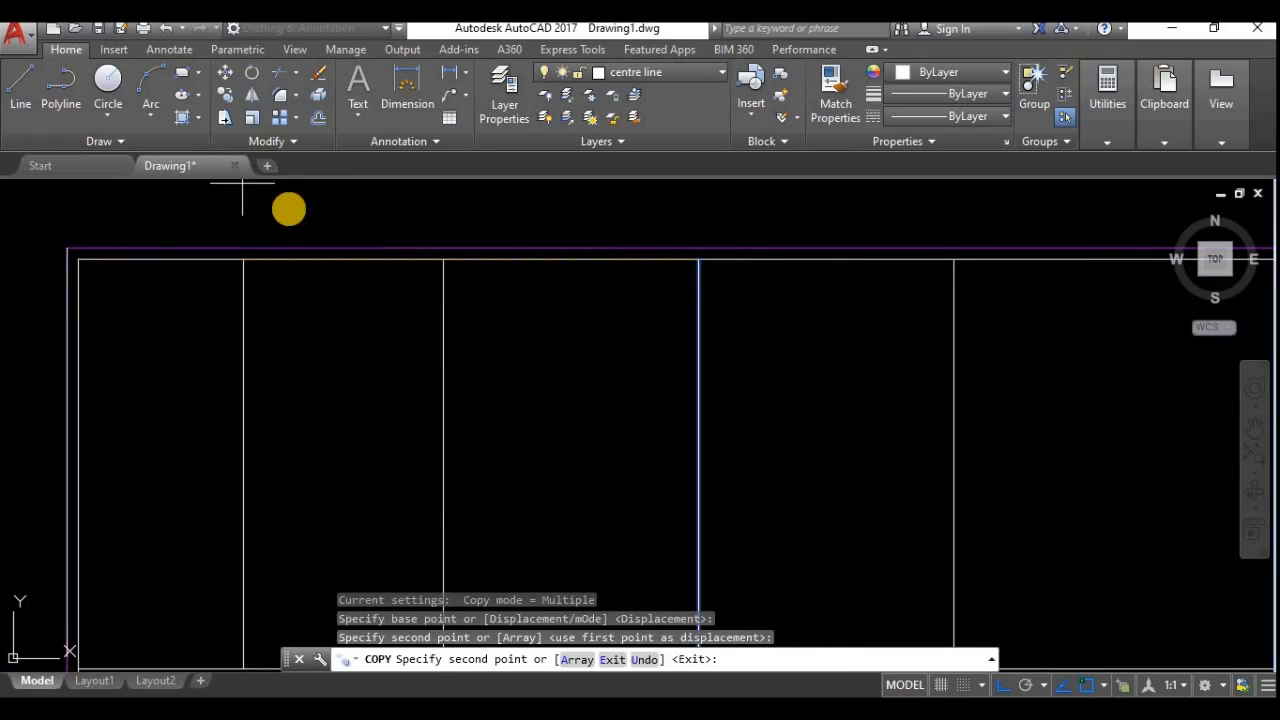
scroll(300, 215, down, 5)
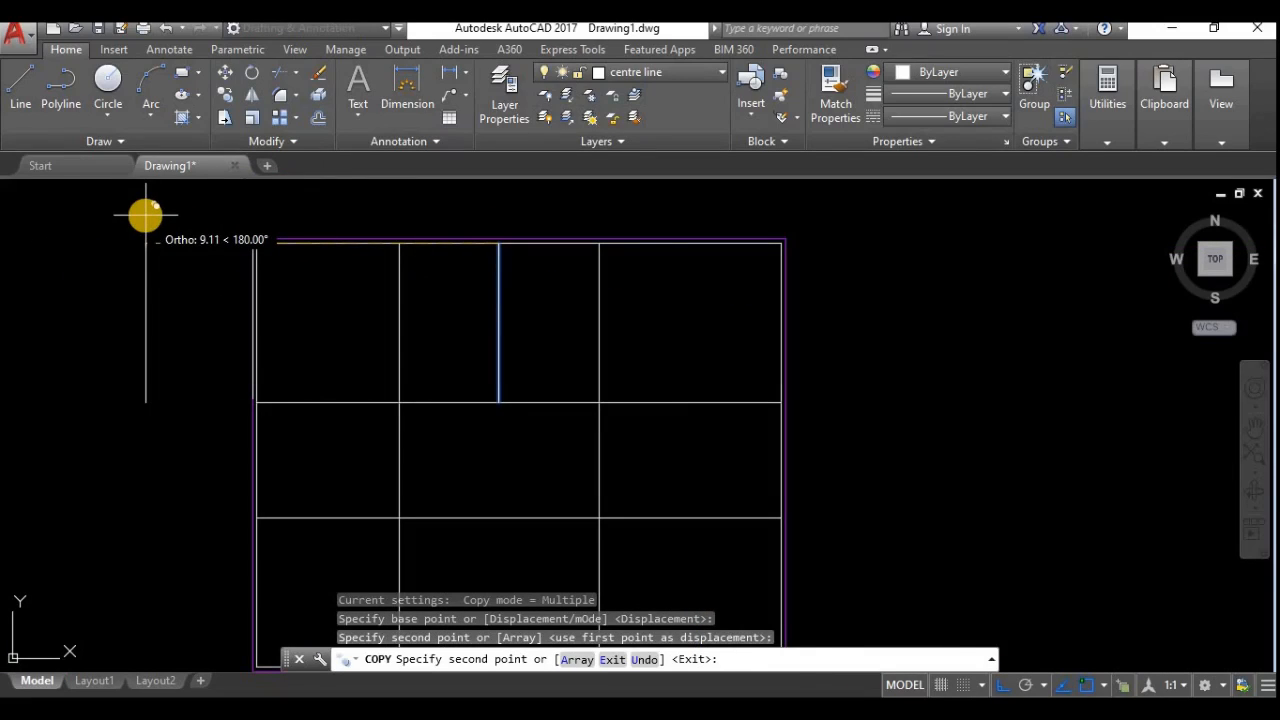
key(Escape)
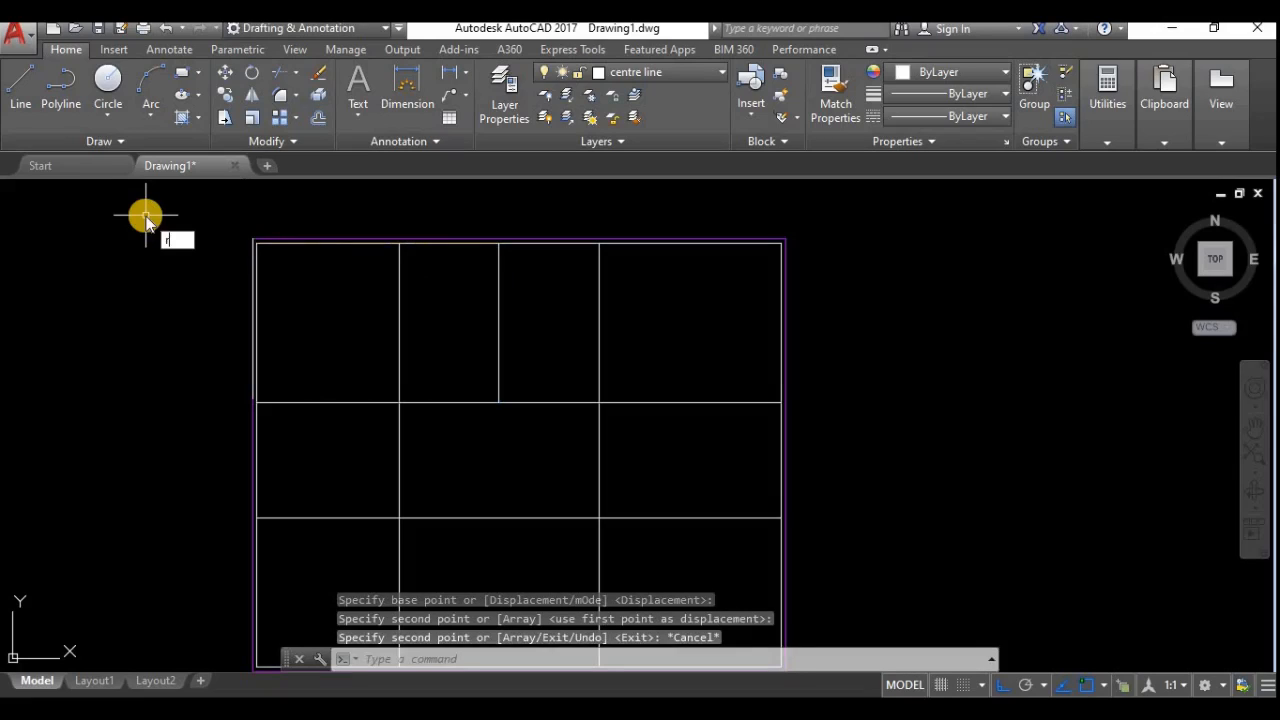
Rotate the copied vertical line on the area outline's left edge by 45 degrees about the outline's upper-left corner.
text(ro)
key(Return)
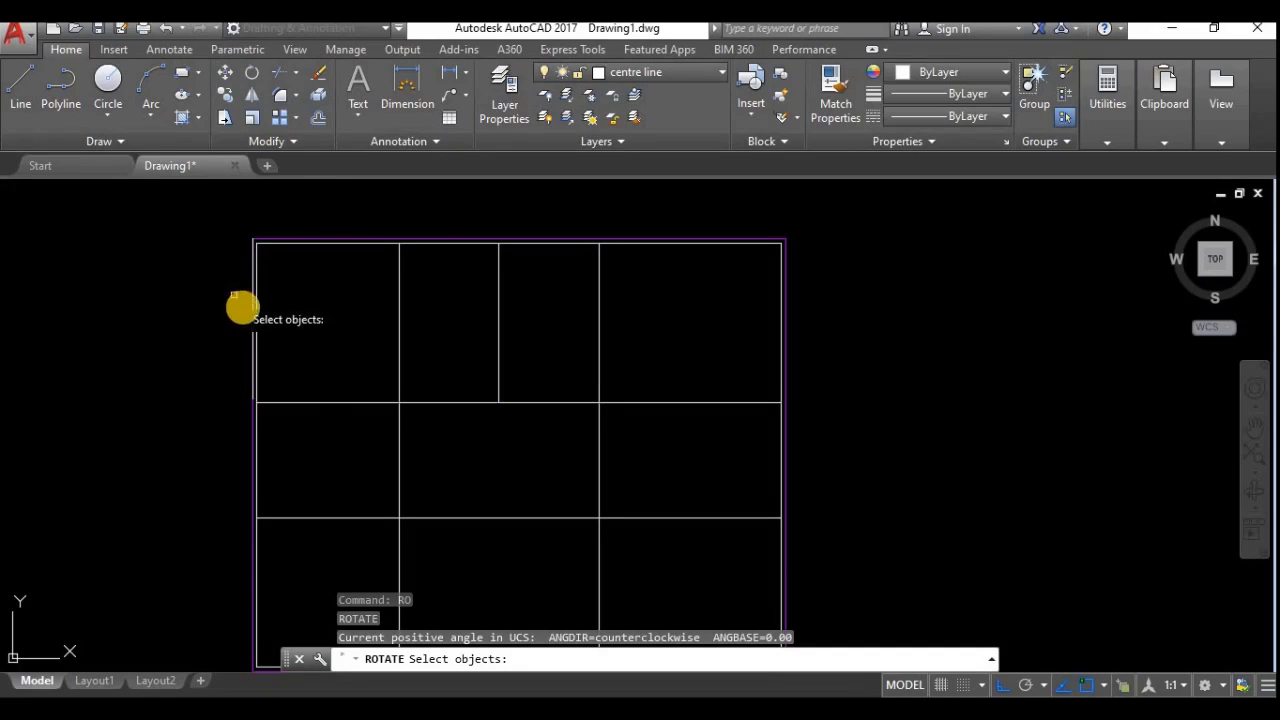
click(250, 320)
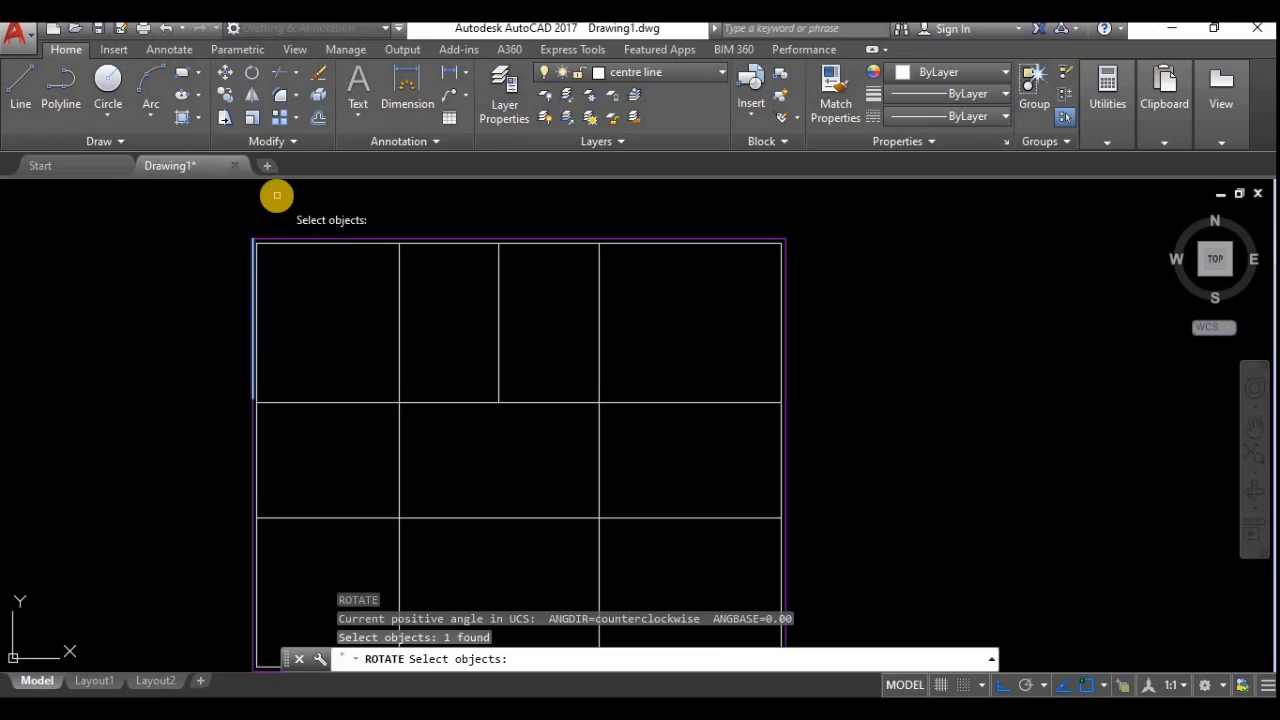
key(Return)
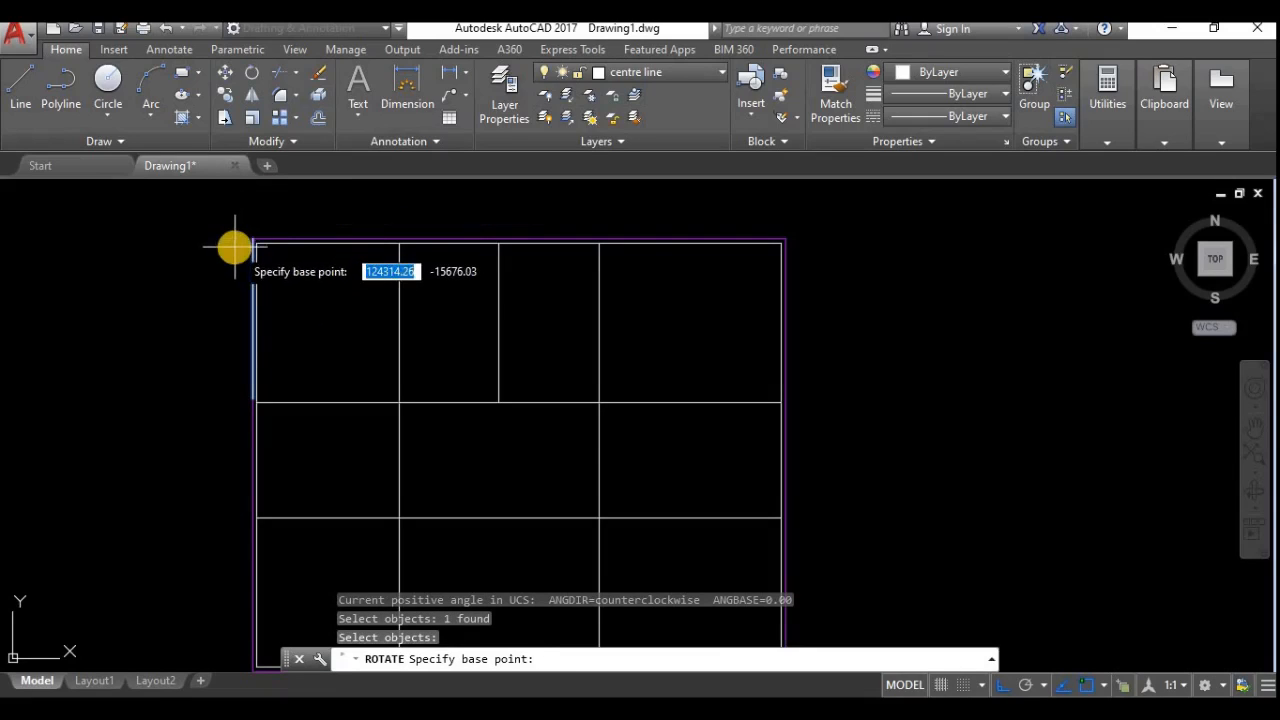
scroll(285, 205, up, 5)
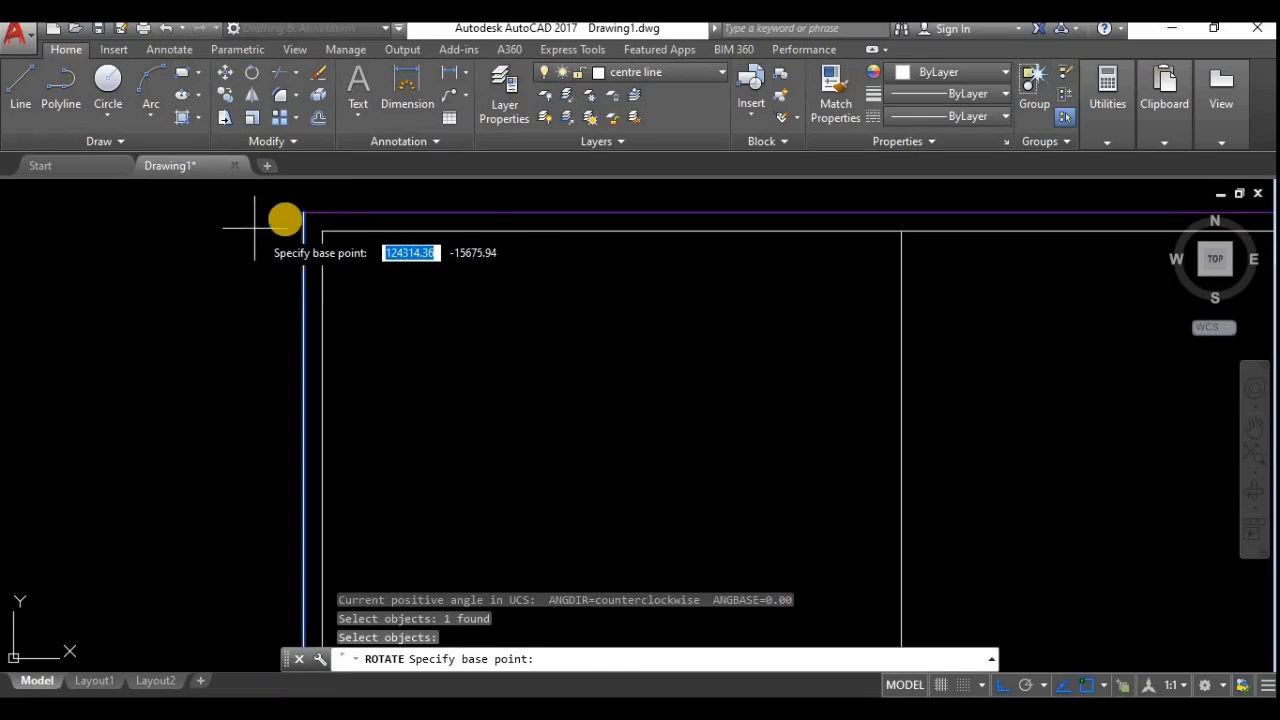
click(304, 212)
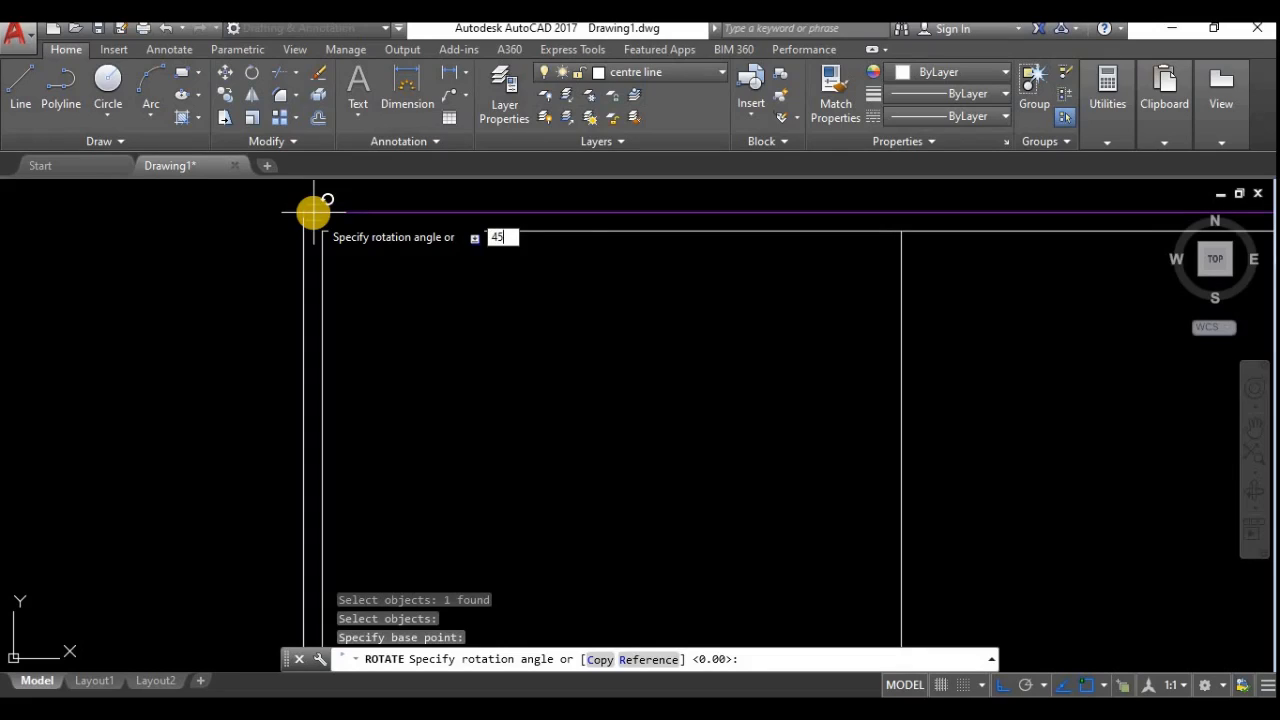
key(Return)
Mirror the 45-degree line across a vertical axis through the midpoint of the upper-left bay's lower centre line, keeping the original.
scroll(440, 300, down, 3)
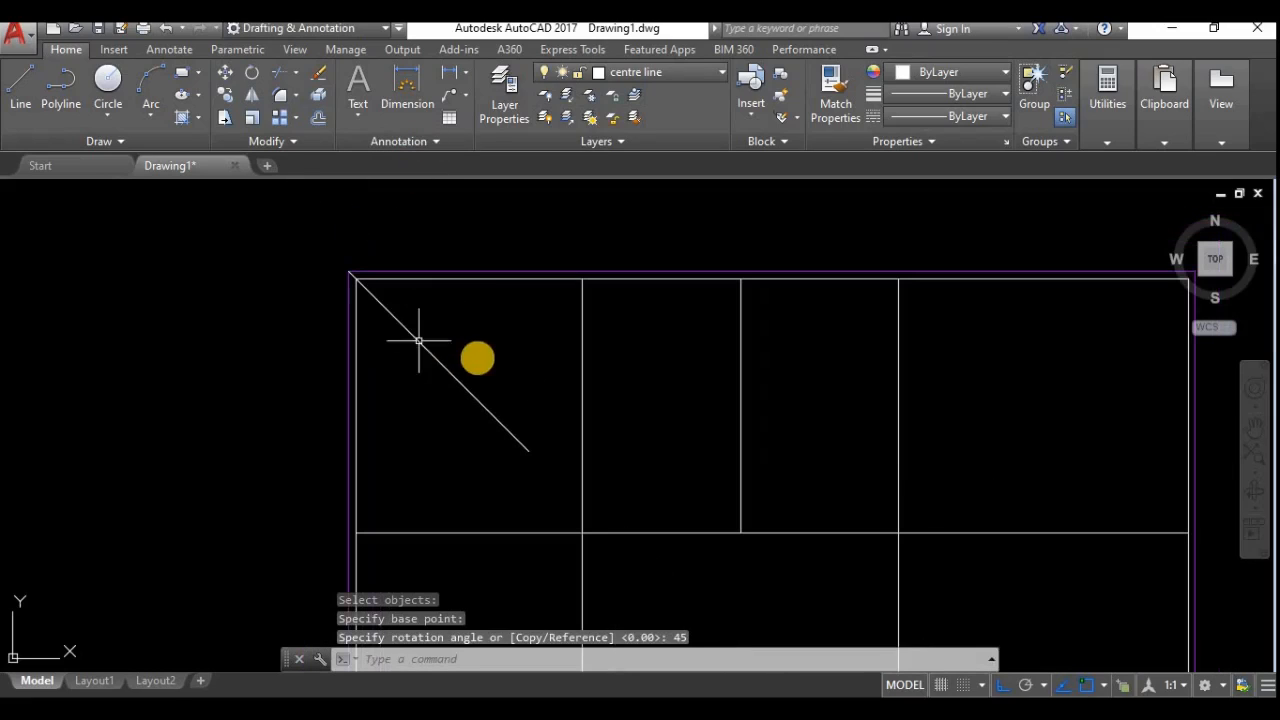
click(592, 336)
click(402, 378)
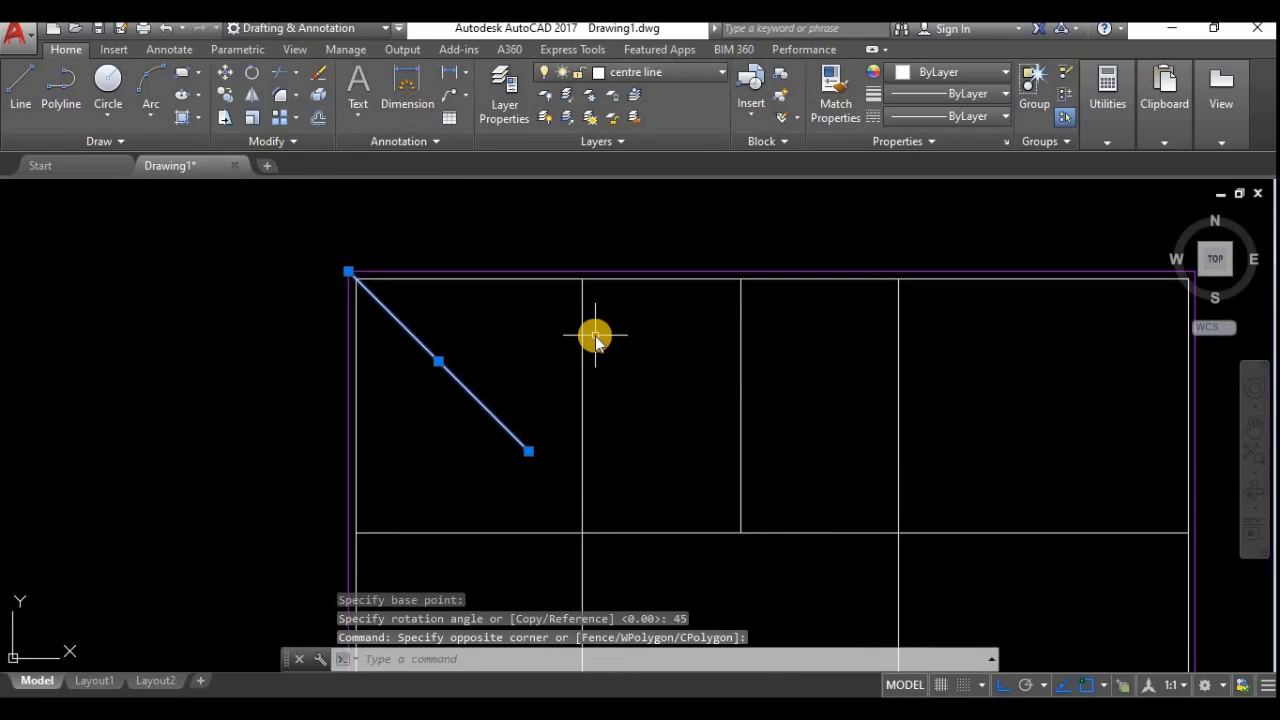
text(mi)
key(Return)
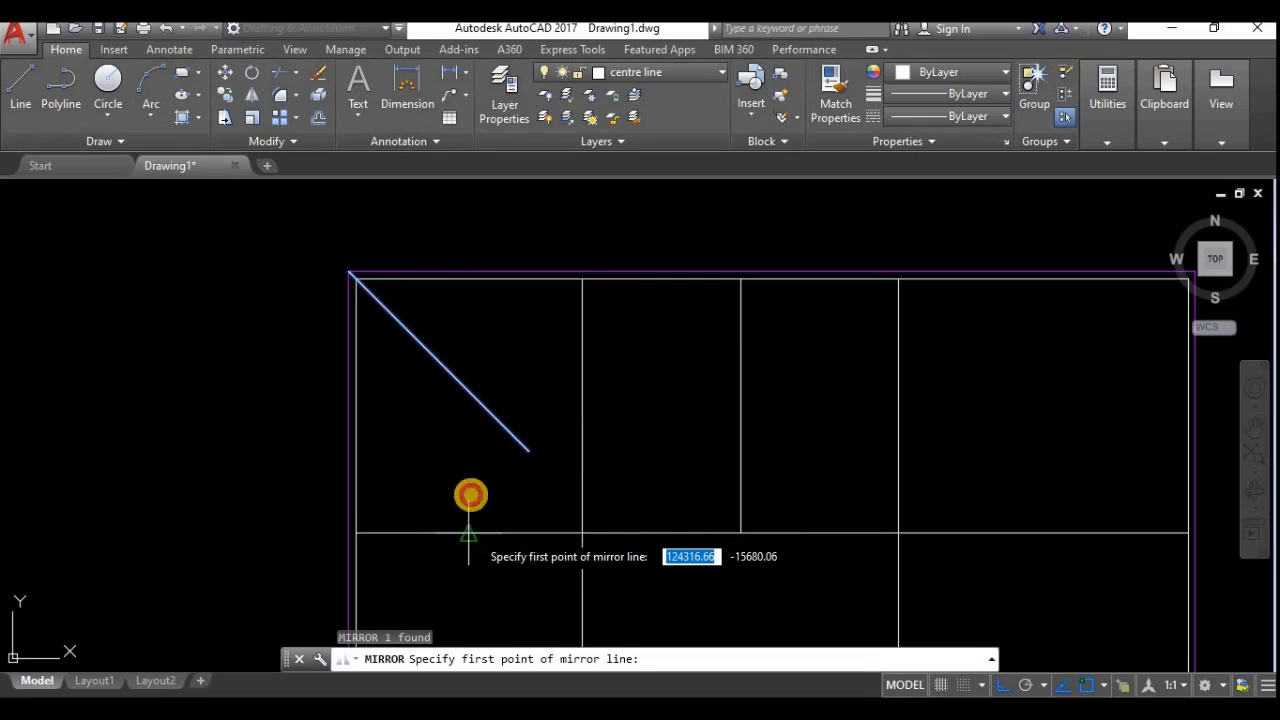
click(468, 533)
click(483, 311)
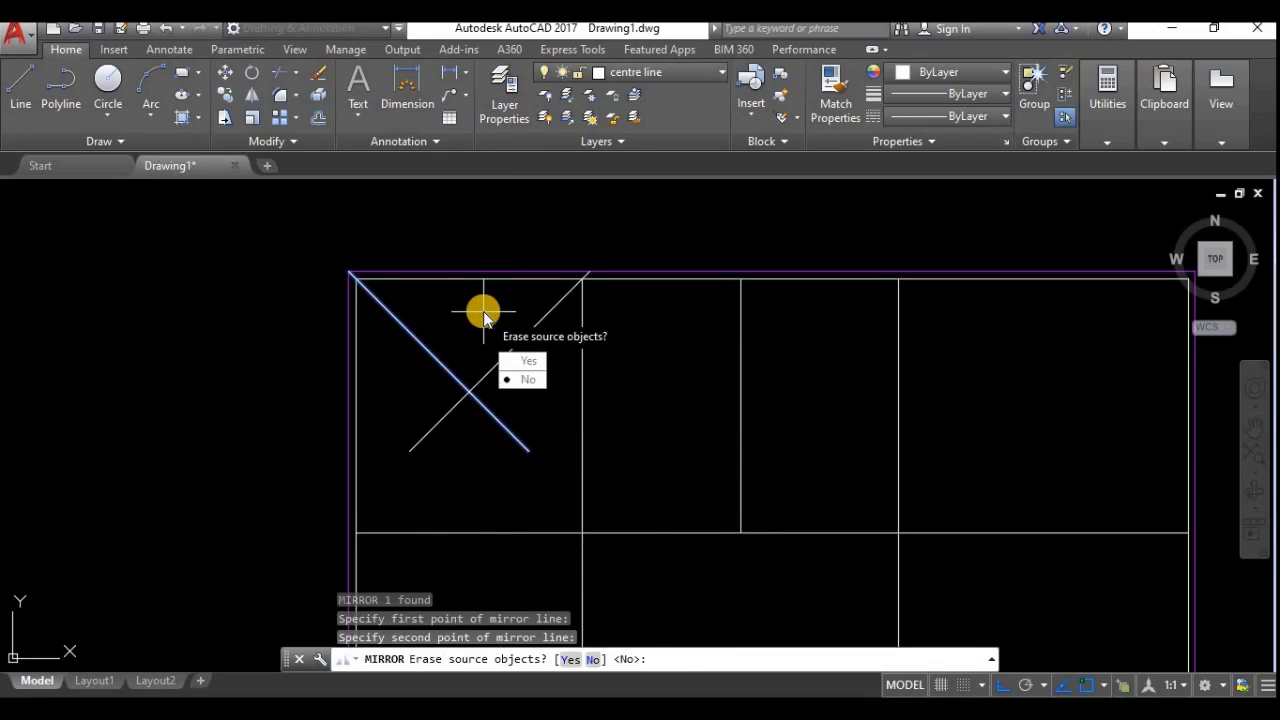
key(Return)
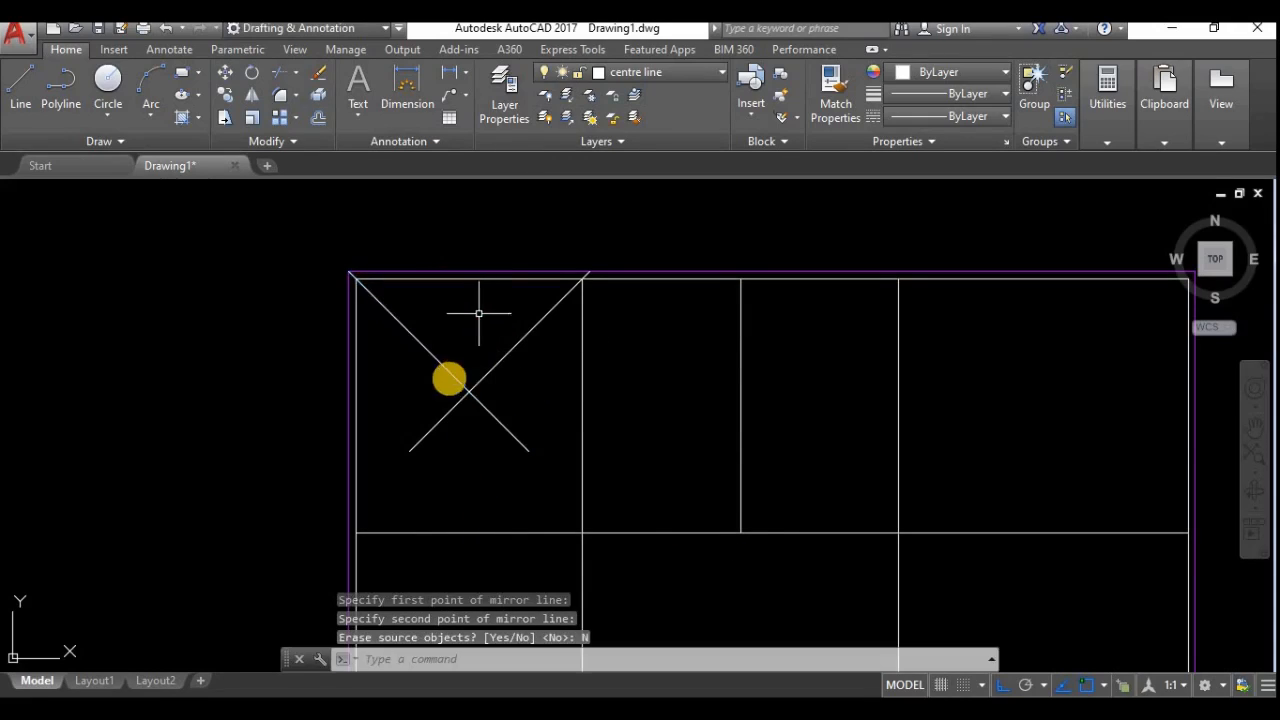
Trim both crossing 45-degree lines below their intersection in the upper-left bay.
scroll(446, 406, up, 2)
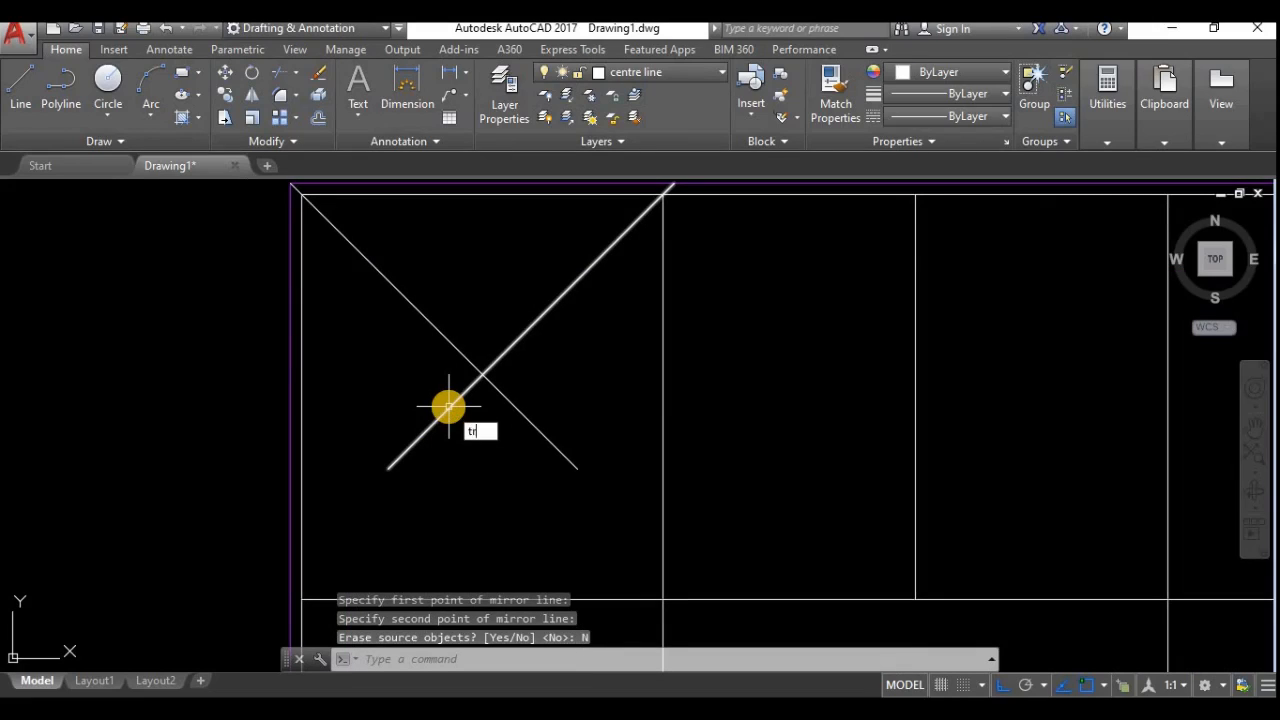
text(tr)
key(Return)
key(Return)
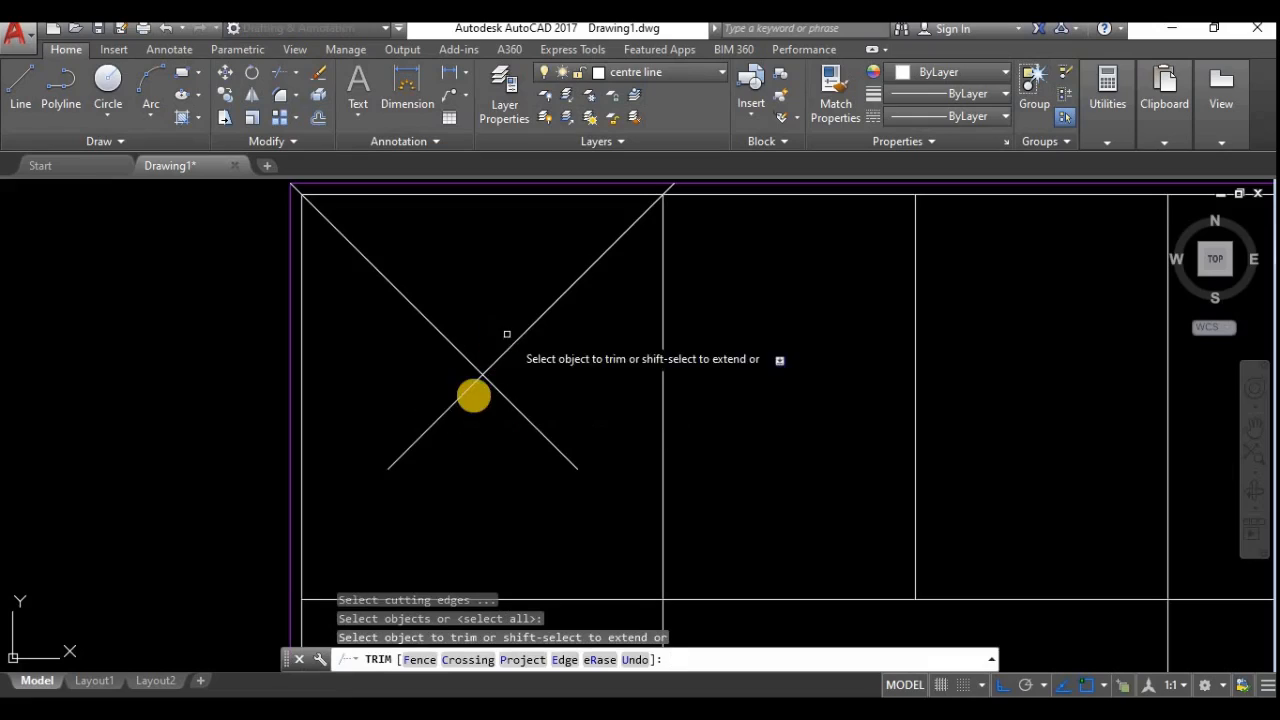
click(449, 407)
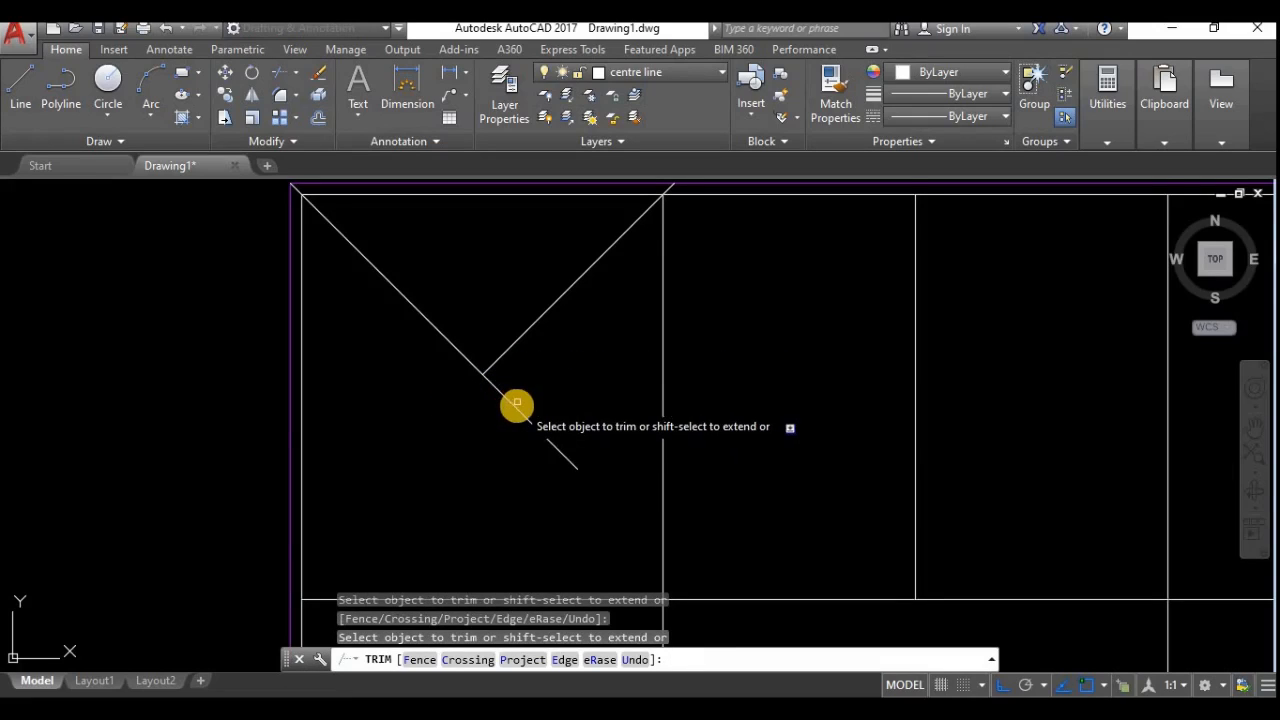
click(510, 414)
key(Return)
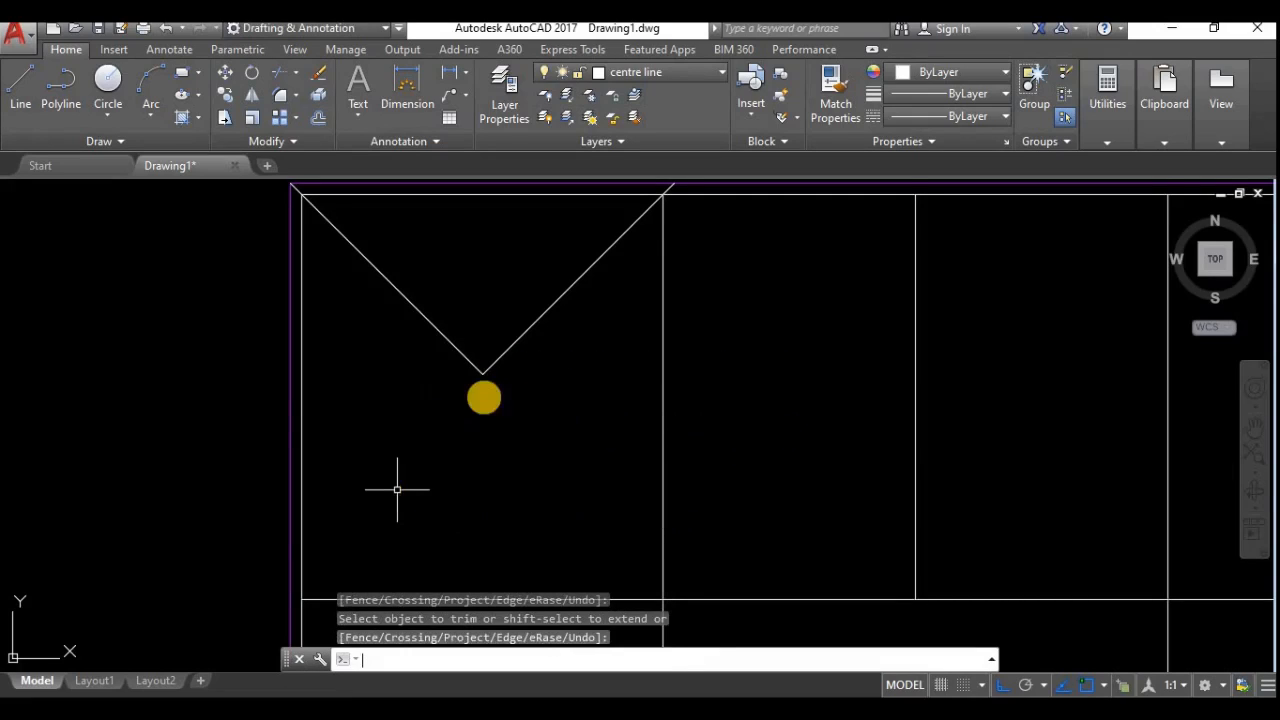
Mirror the V-shaped pair across a horizontal axis through the midpoint of the short vertical centre line, keeping the originals.
click(543, 386)
click(429, 294)
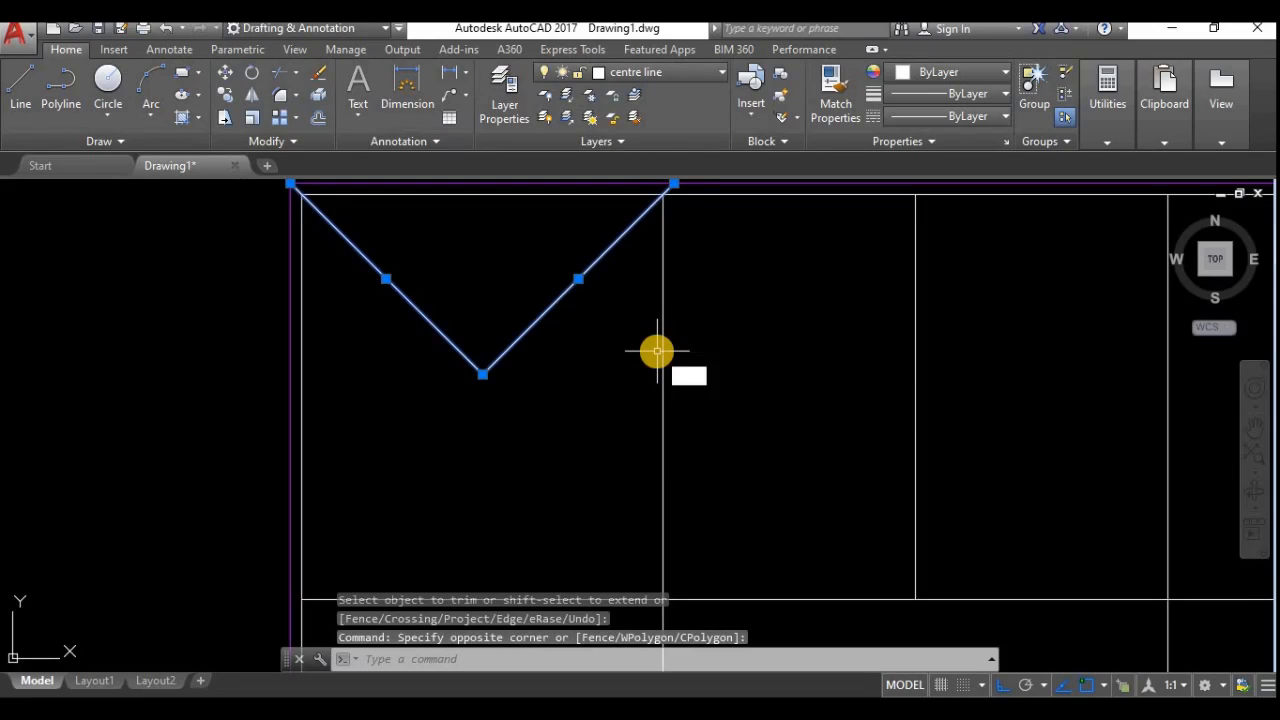
text(mi)
key(Return)
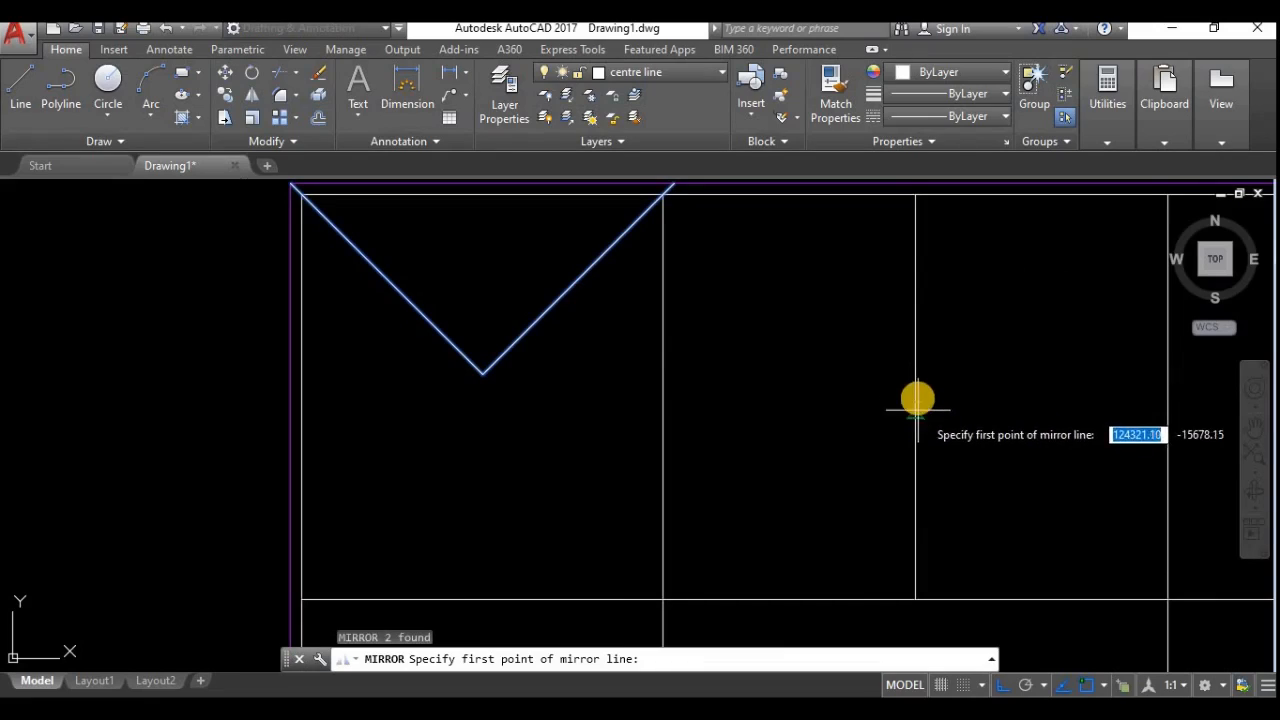
click(917, 397)
click(683, 400)
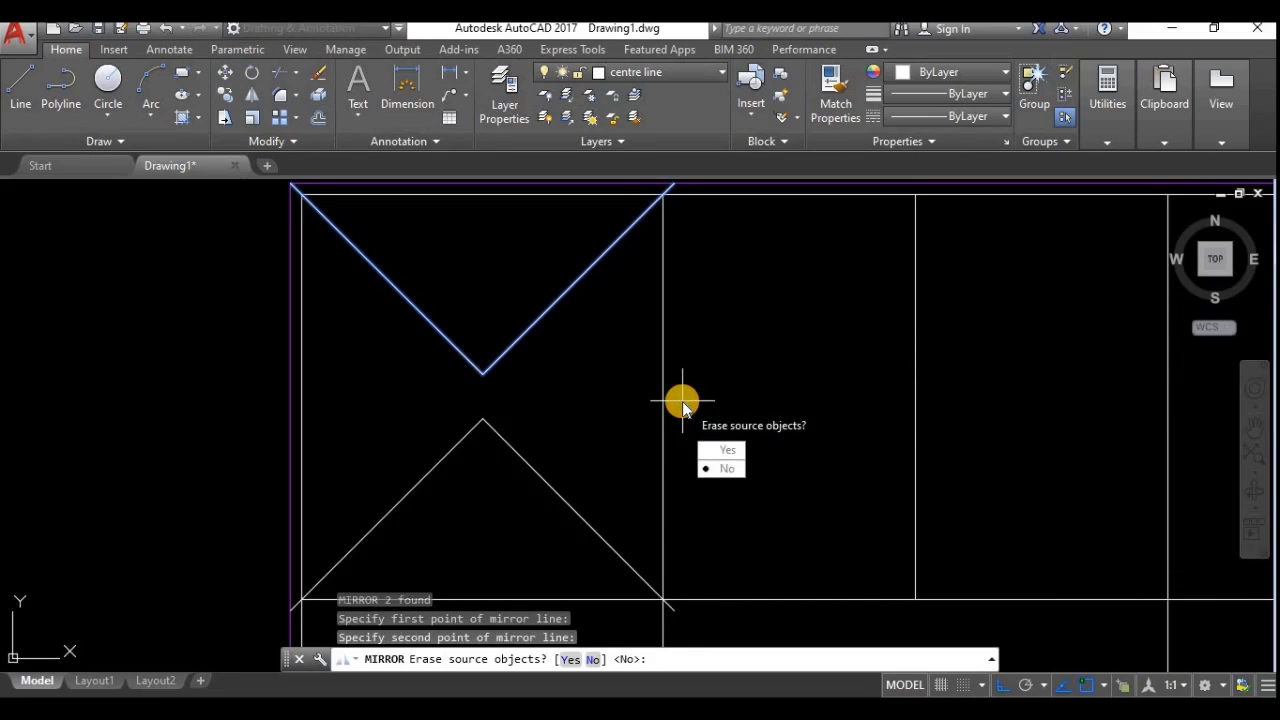
click(729, 468)
Try to move the lower pair of diagonals from its right end to the centre line intersection at the bay's lower-right corner.
click(537, 457)
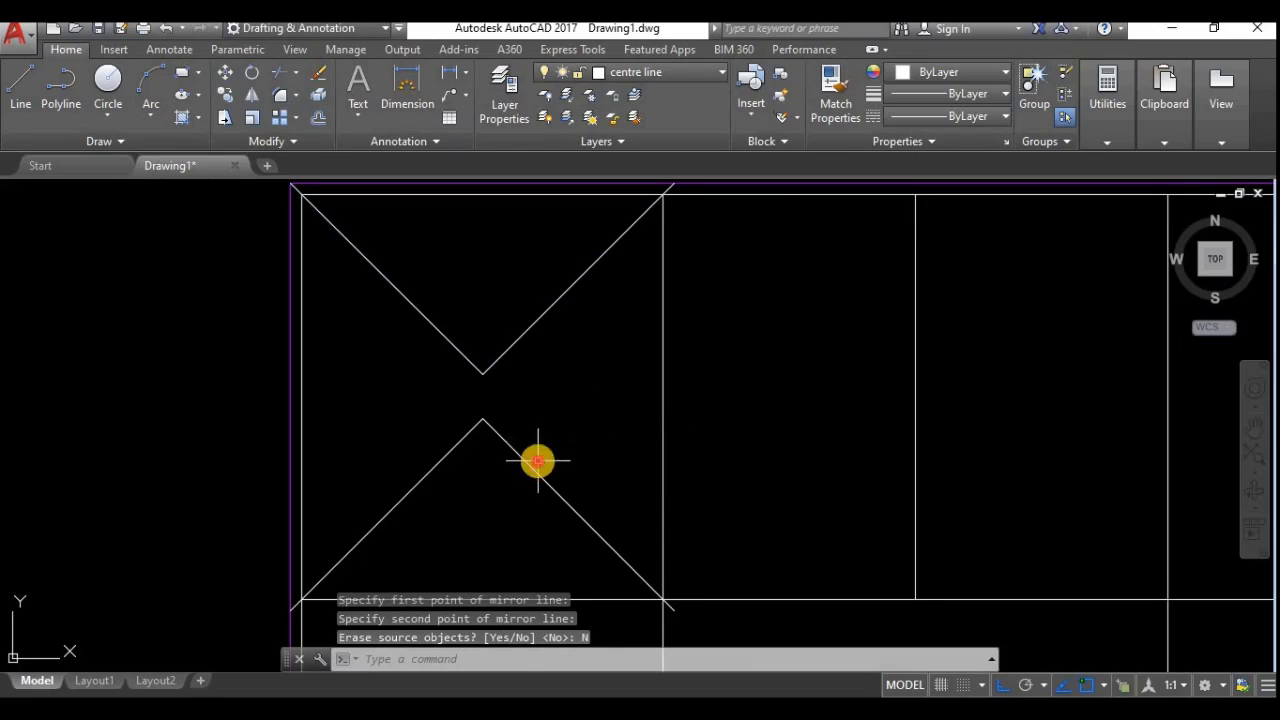
click(386, 384)
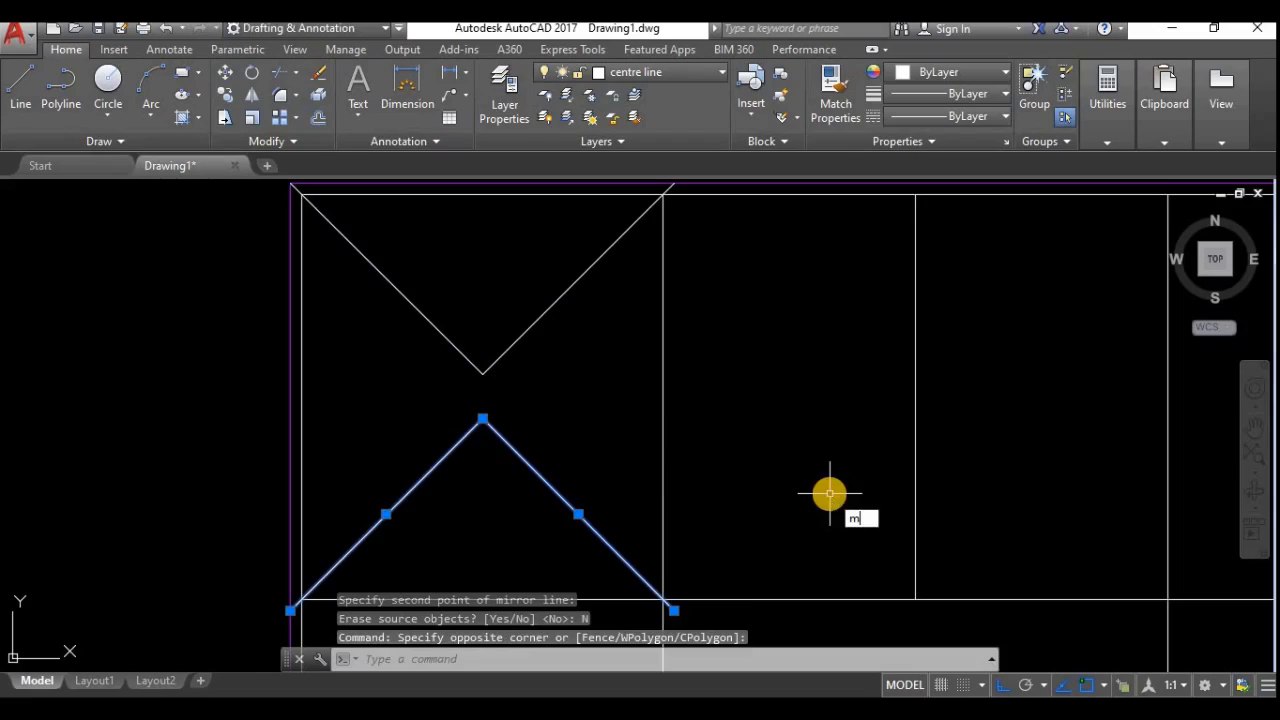
key(Return)
click(672, 603)
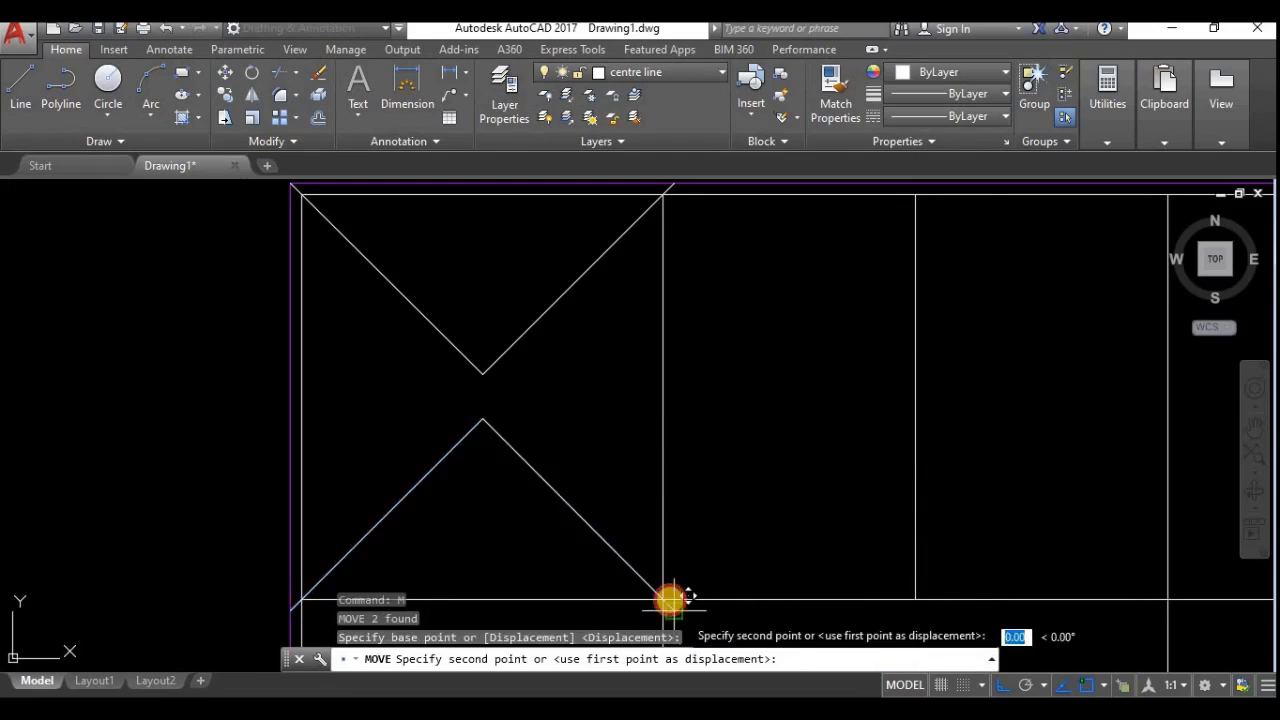
click(659, 597)
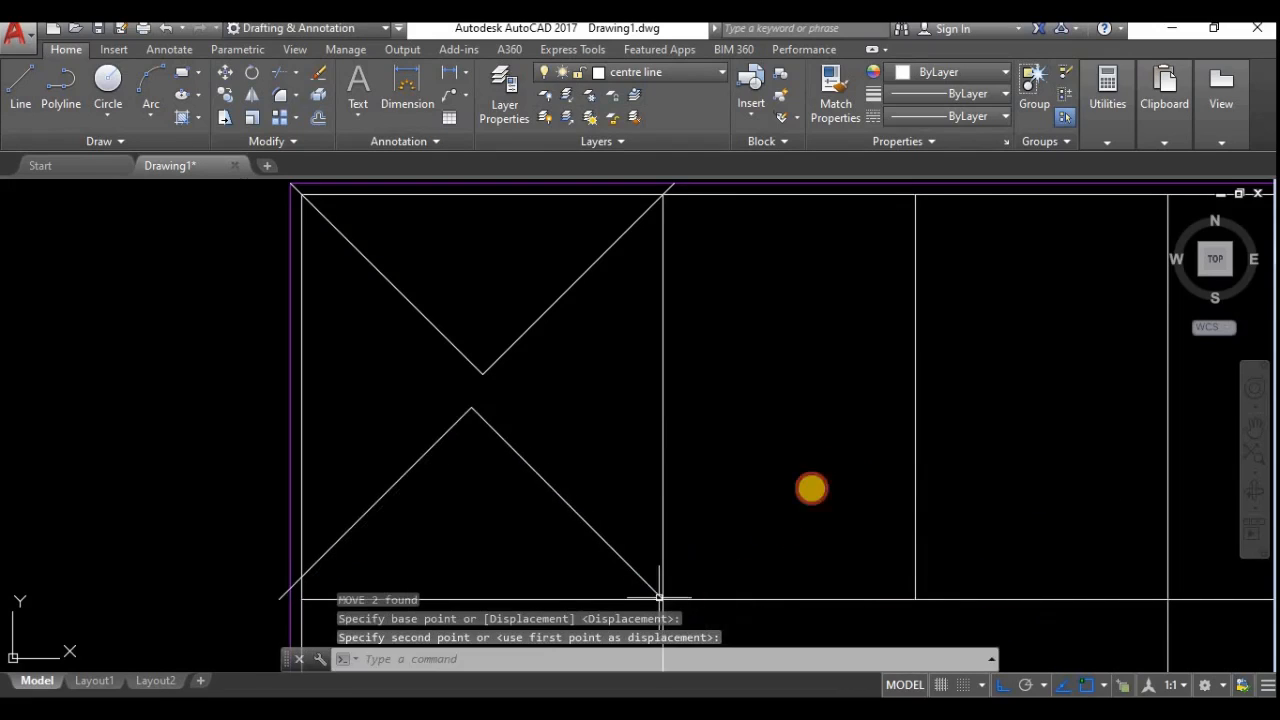
scroll(817, 457, down, 3)
scroll(700, 480, up, 3)
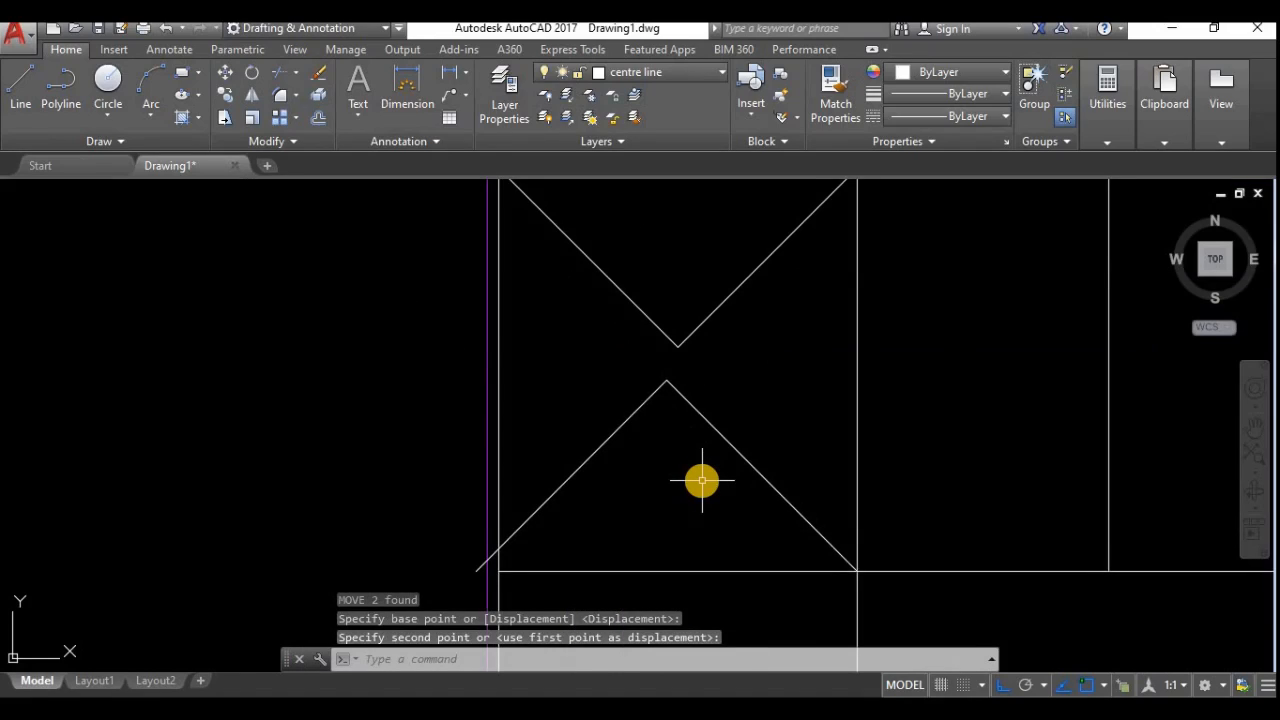
Undo the last view change and the move of the lower pair of diagonals.
text(u)
key(Return)
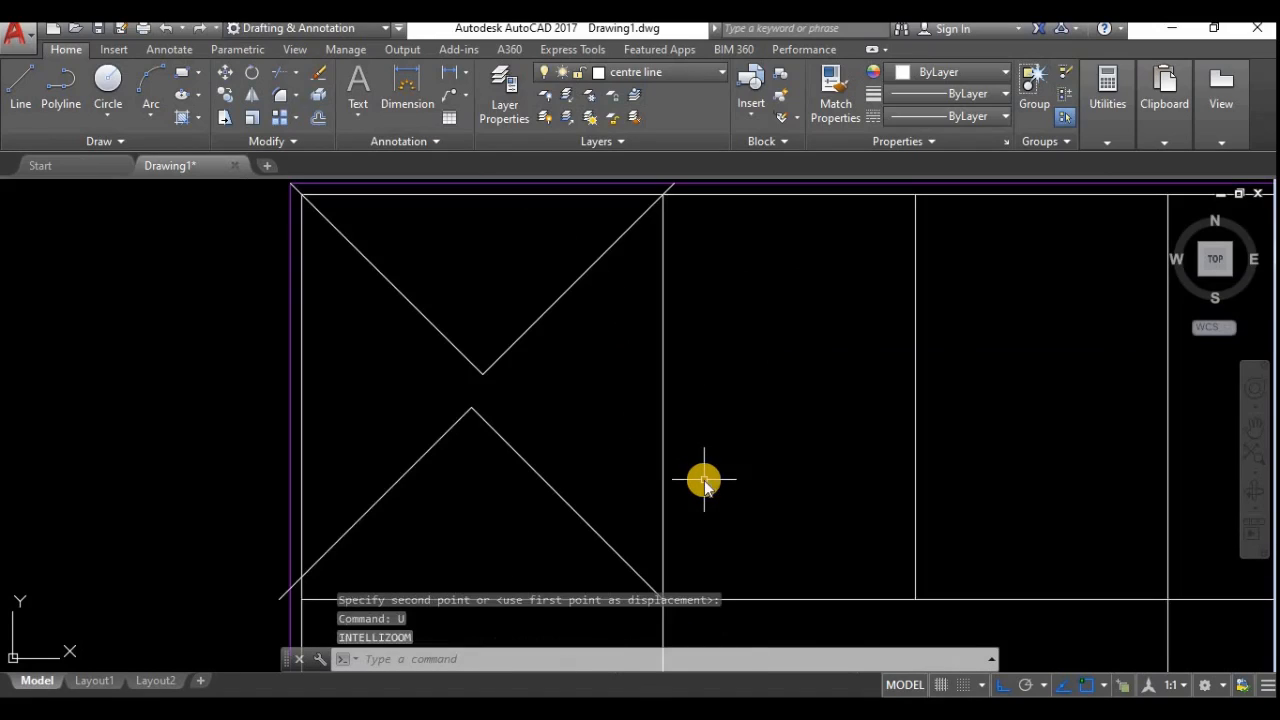
text(u)
key(Return)
Move only the lower-right diagonal so its lower end sits on the centre line intersection at the bay's lower-right corner.
click(584, 516)
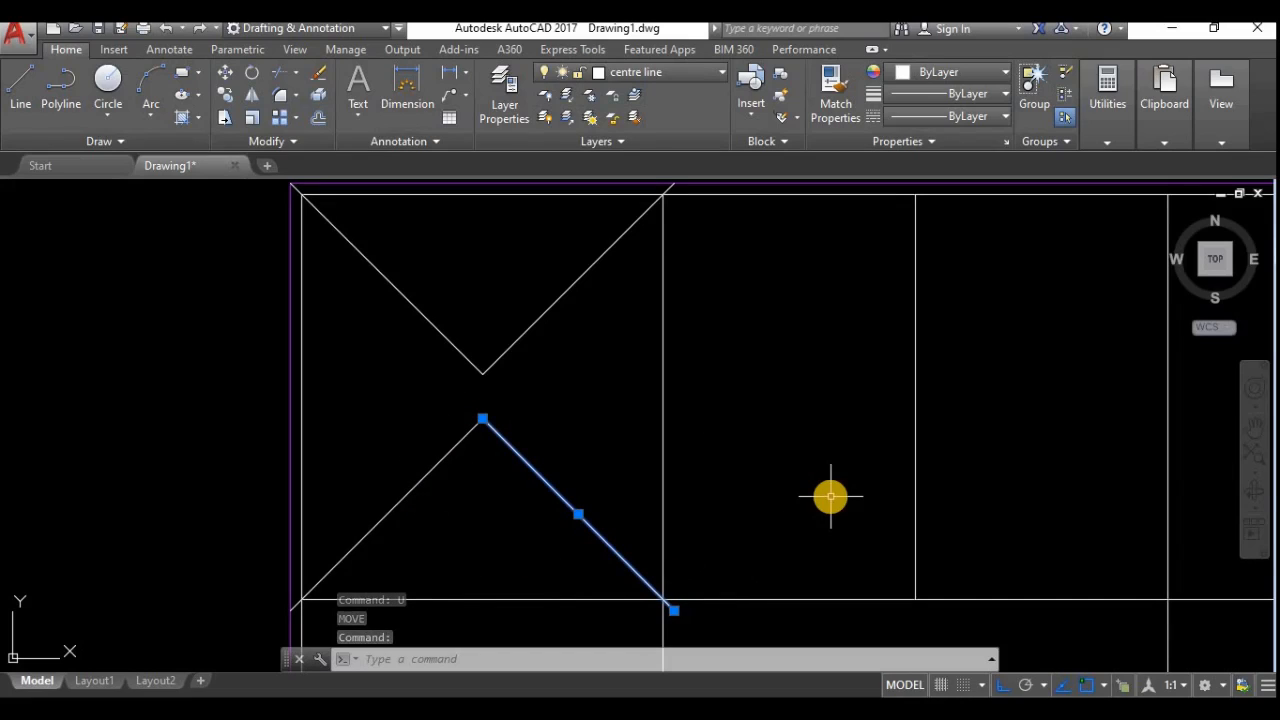
key(Return)
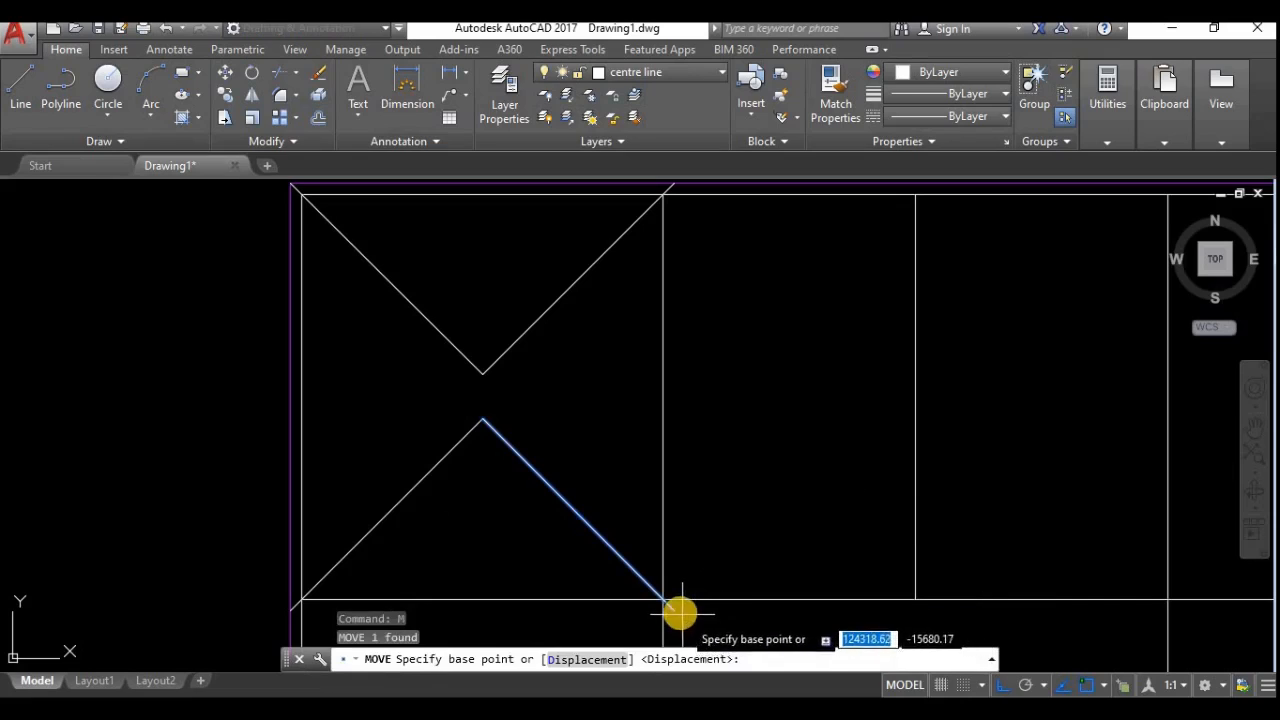
click(670, 605)
click(654, 590)
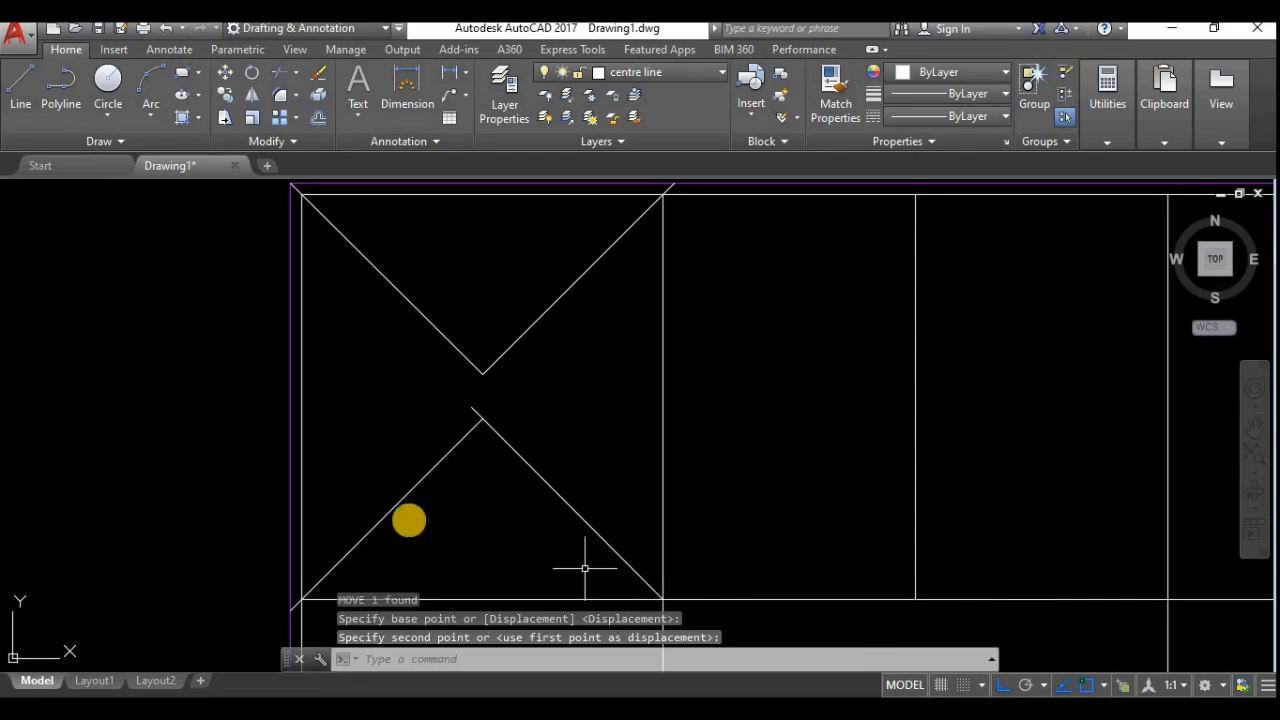
click(331, 567)
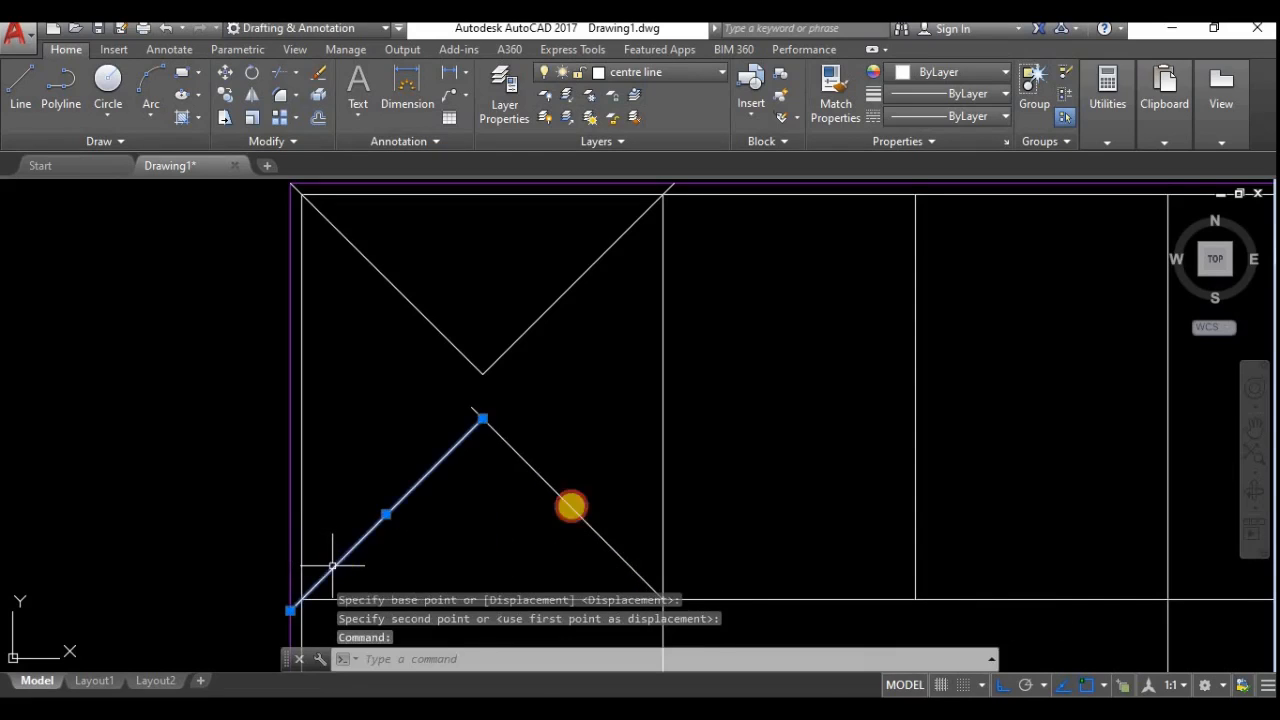
text(m)
key(Return)
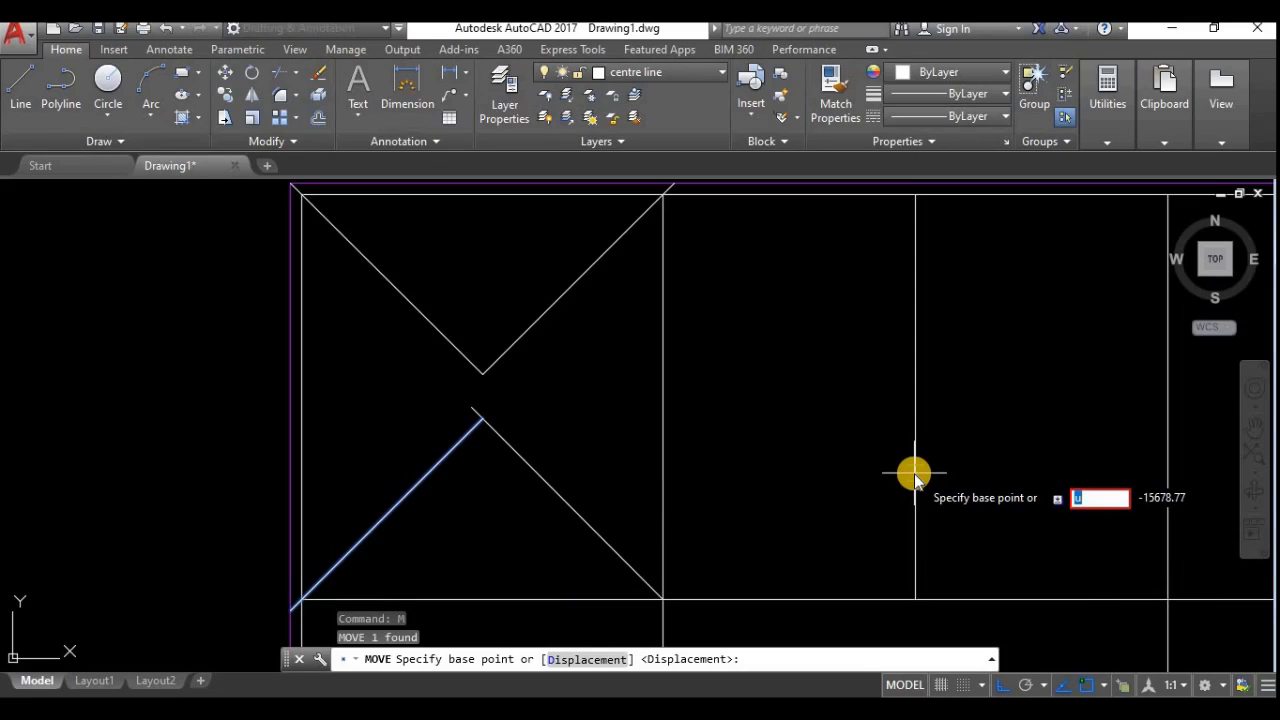
key(Escape)
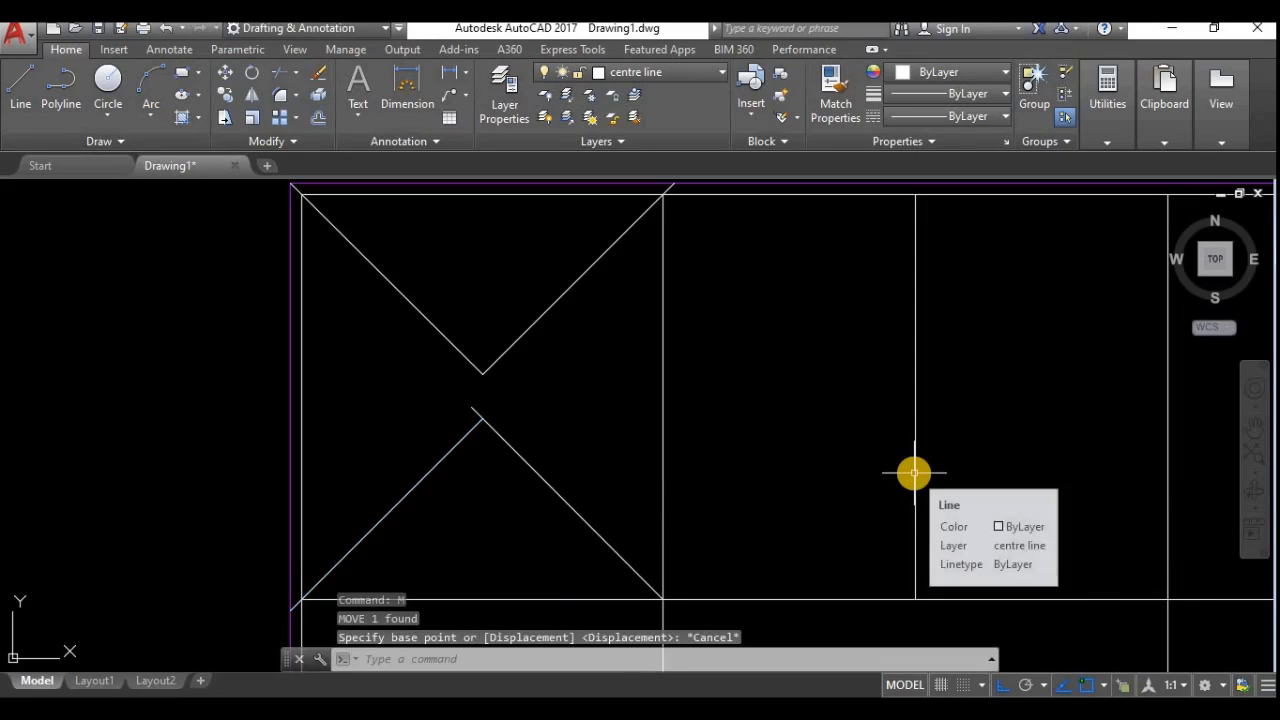
Examine where the lower-left diagonal ends relative to the bay's lower-left centre line corner and the area outline.
mouse_move(587, 540)
middle_down()
mouse_move(609, 400)
mouse_move(586, 471)
middle_up()
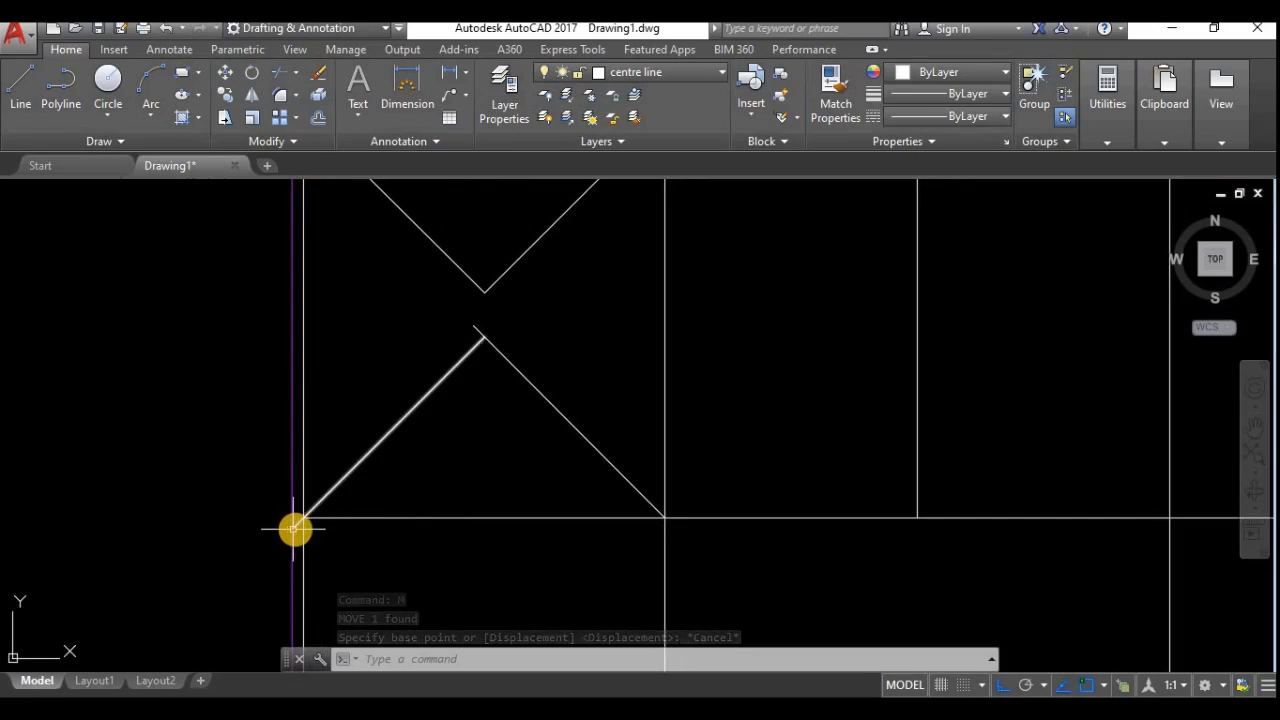
scroll(294, 526, up, 4)
scroll(300, 548, down, 5)
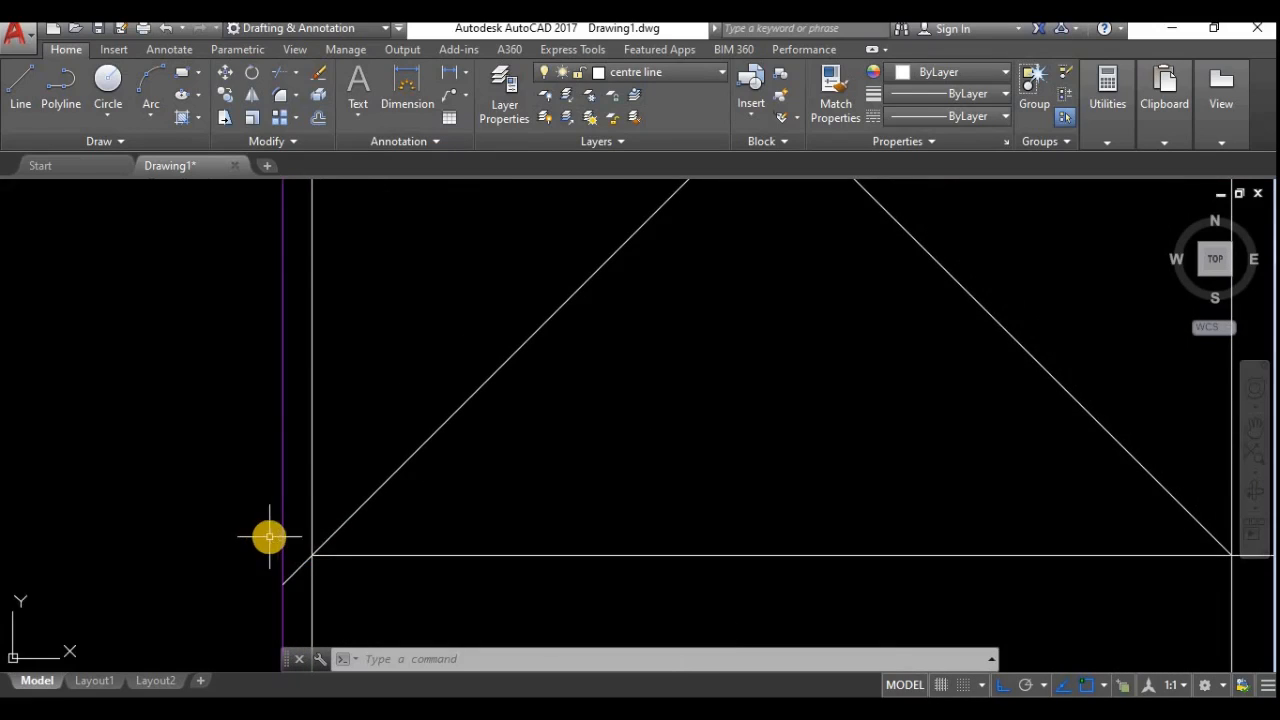
middle_drag(374, 529, 409, 531)
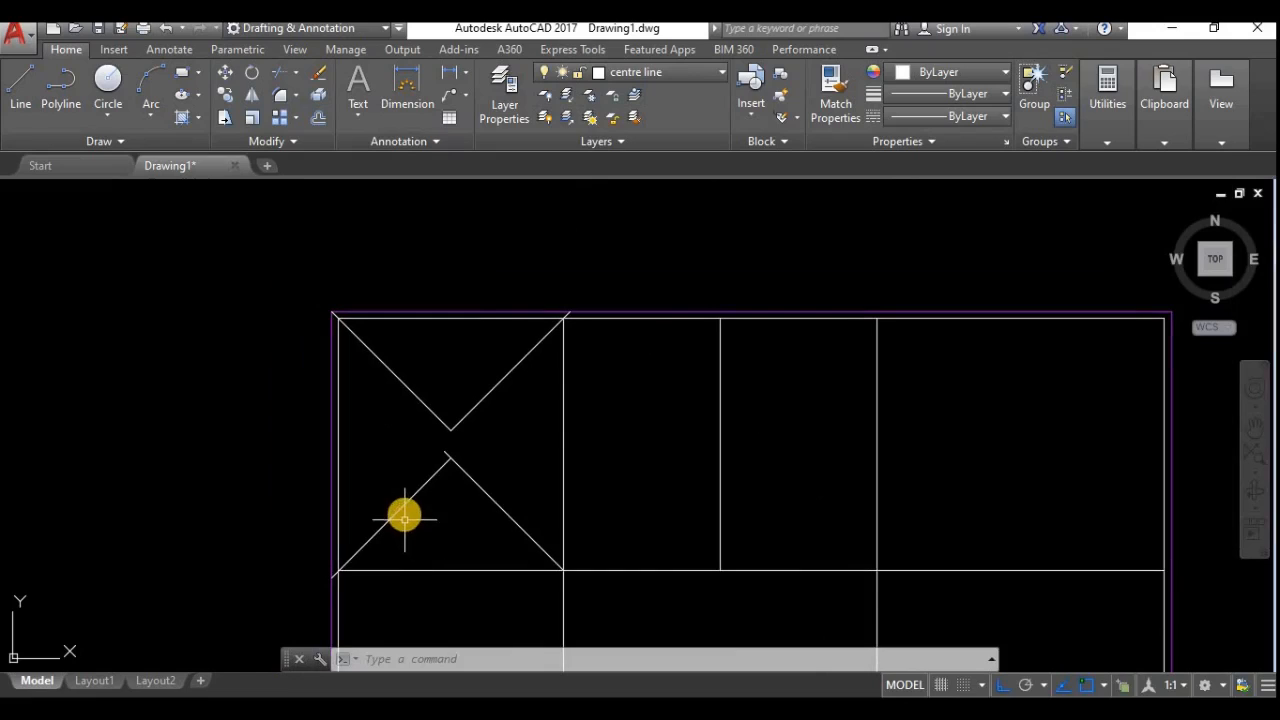
scroll(334, 582, up, 4)
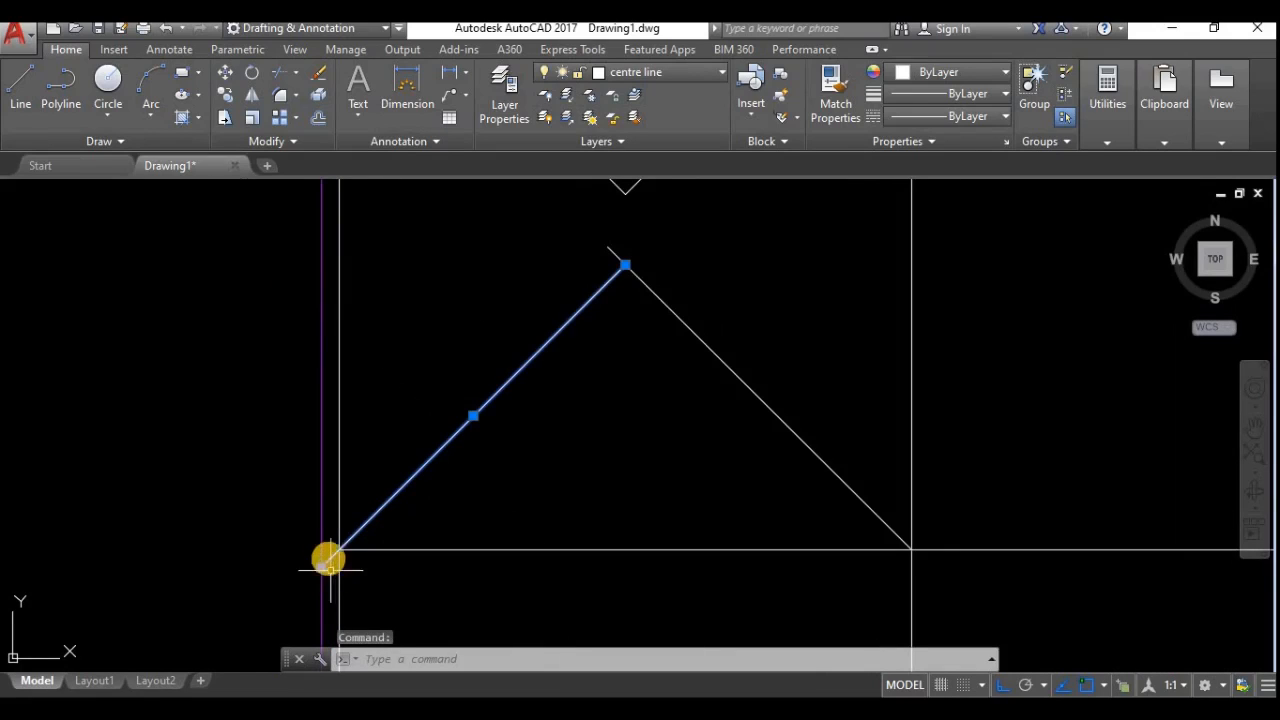
scroll(329, 517, down, 4)
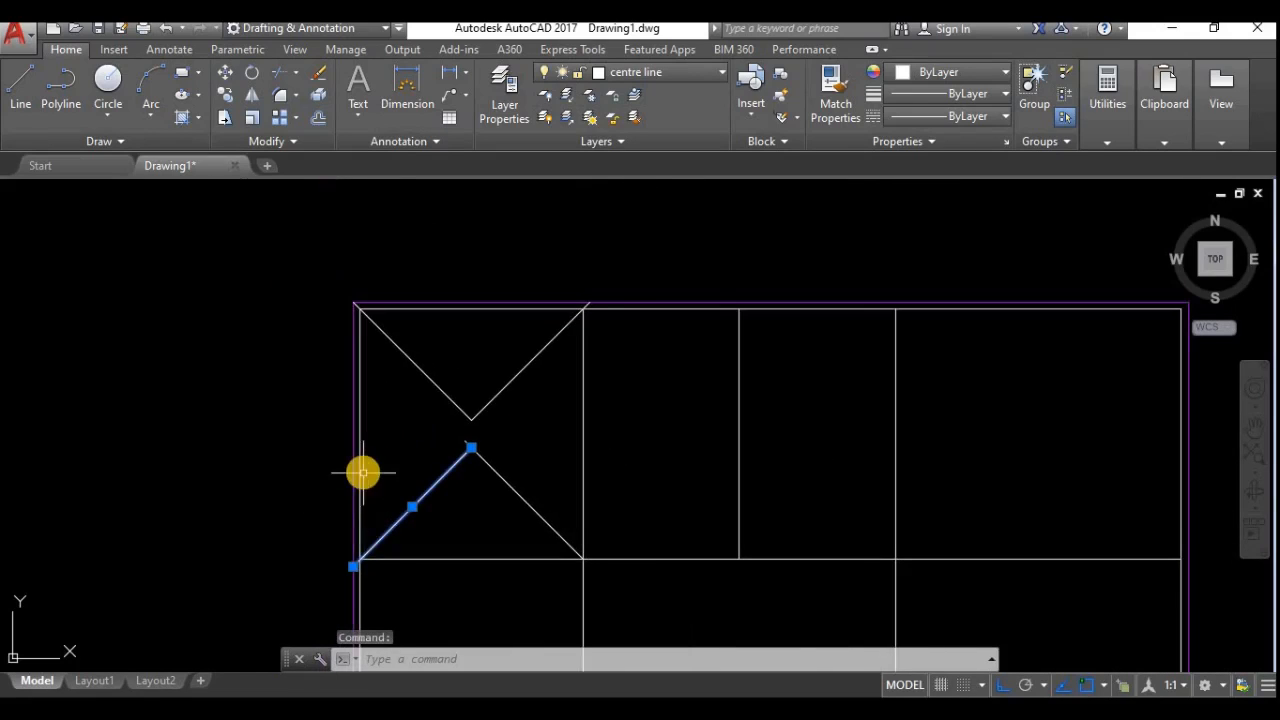
scroll(355, 470, up, 2)
key(Escape)
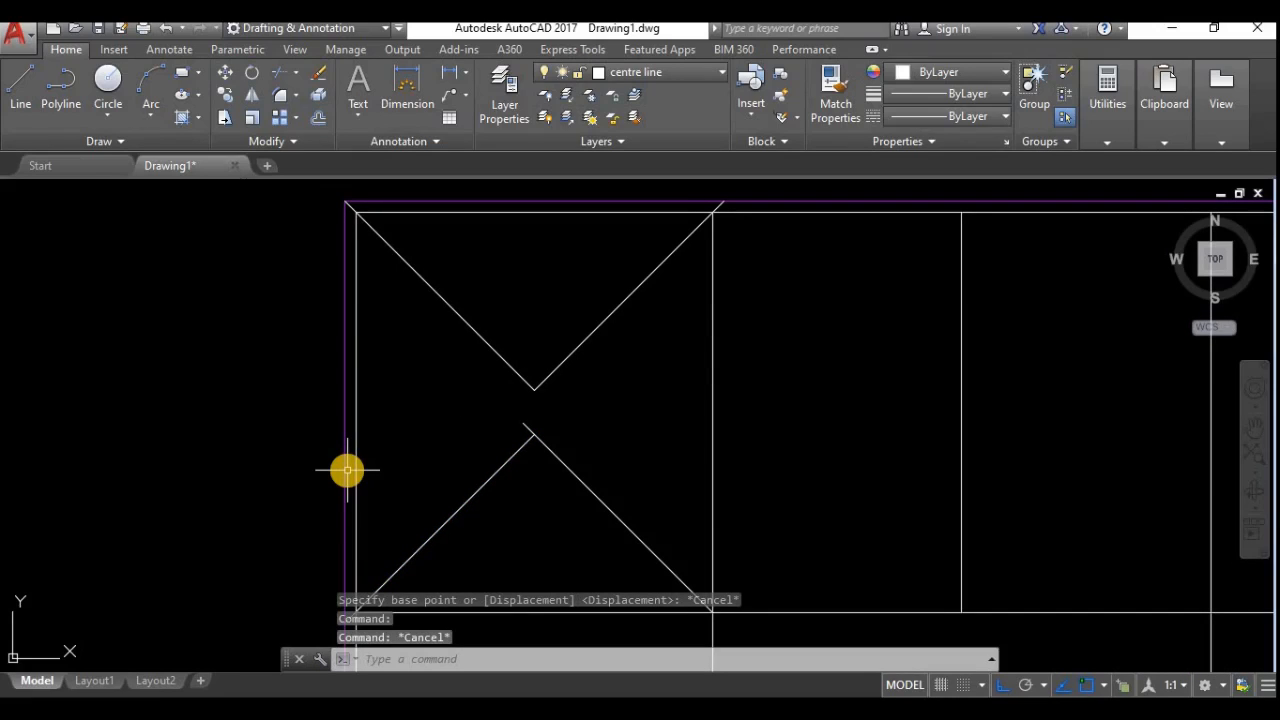
Extend the vertical centre lines up to the upper edge of the purple area outline.
key(Return)
key(Return)
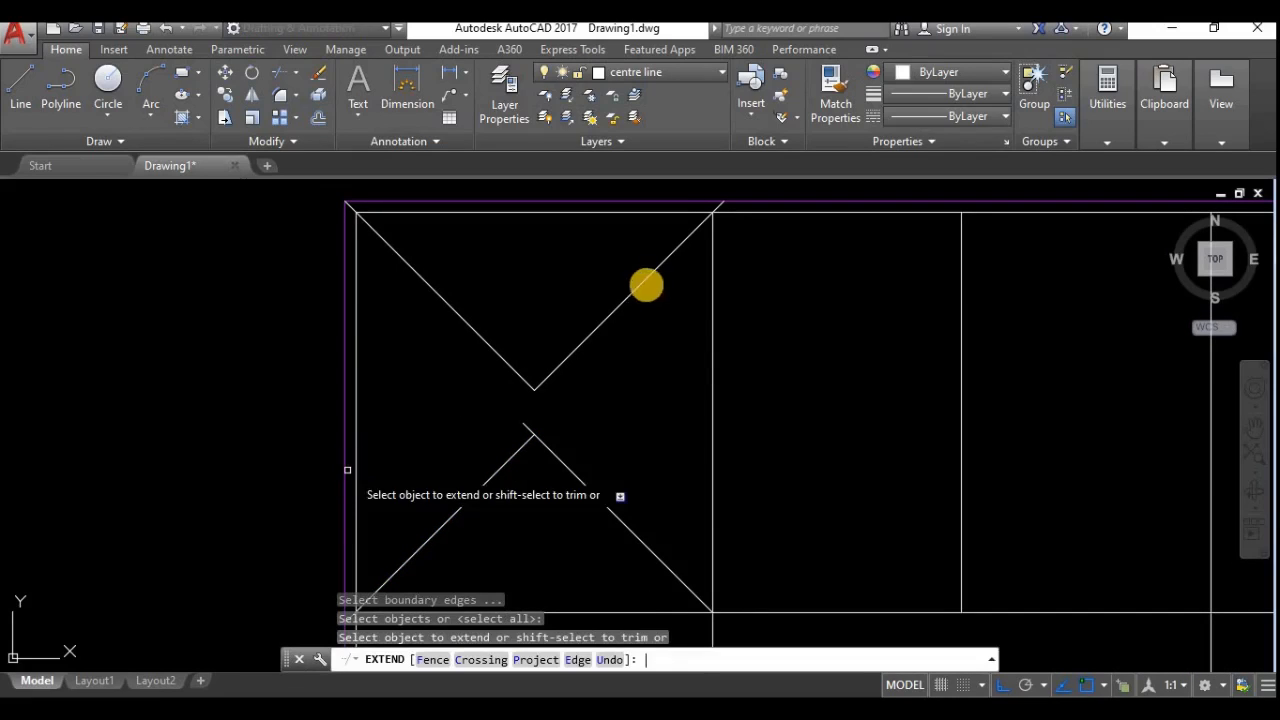
scroll(711, 271, down, 2)
scroll(711, 274, up, 2)
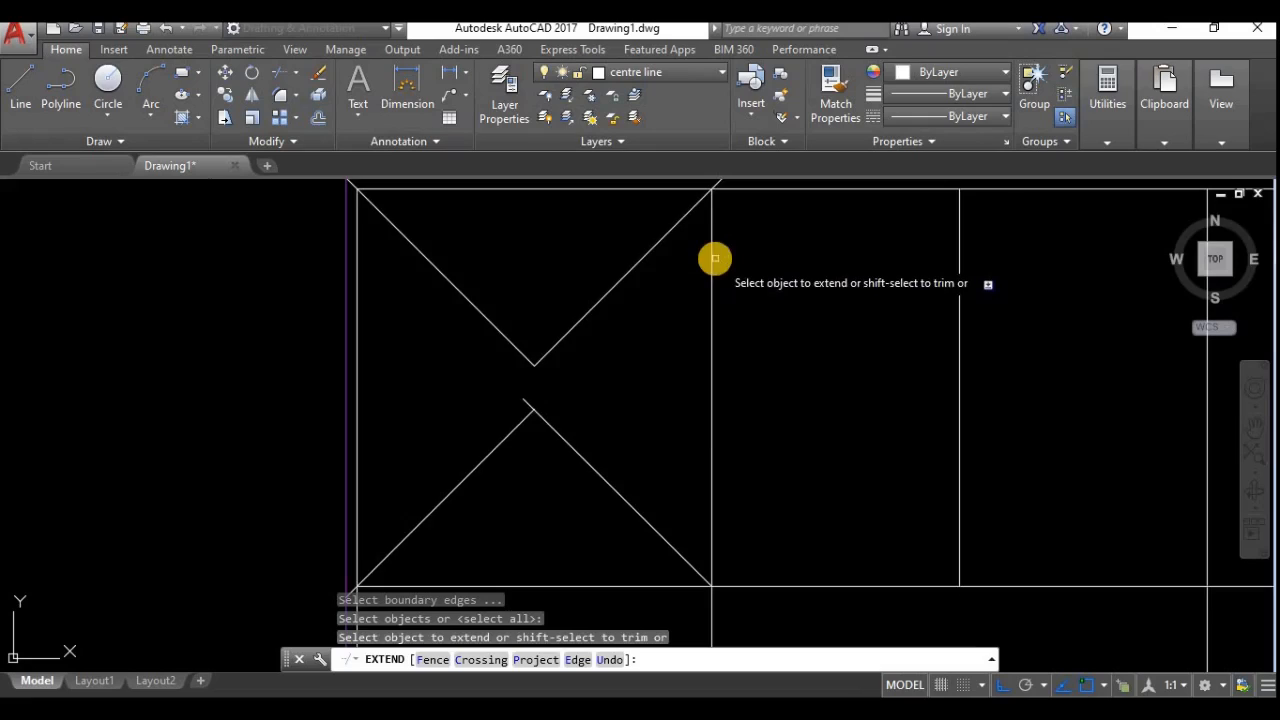
scroll(711, 265, down, 2)
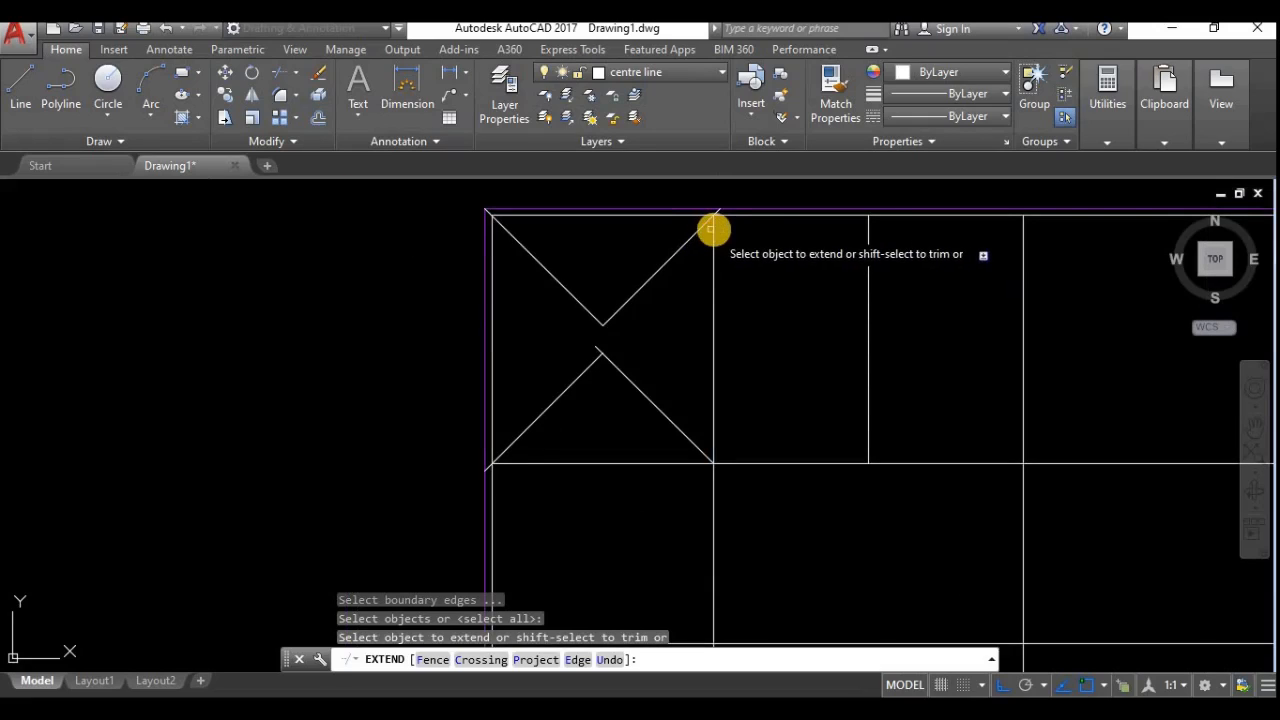
click(714, 230)
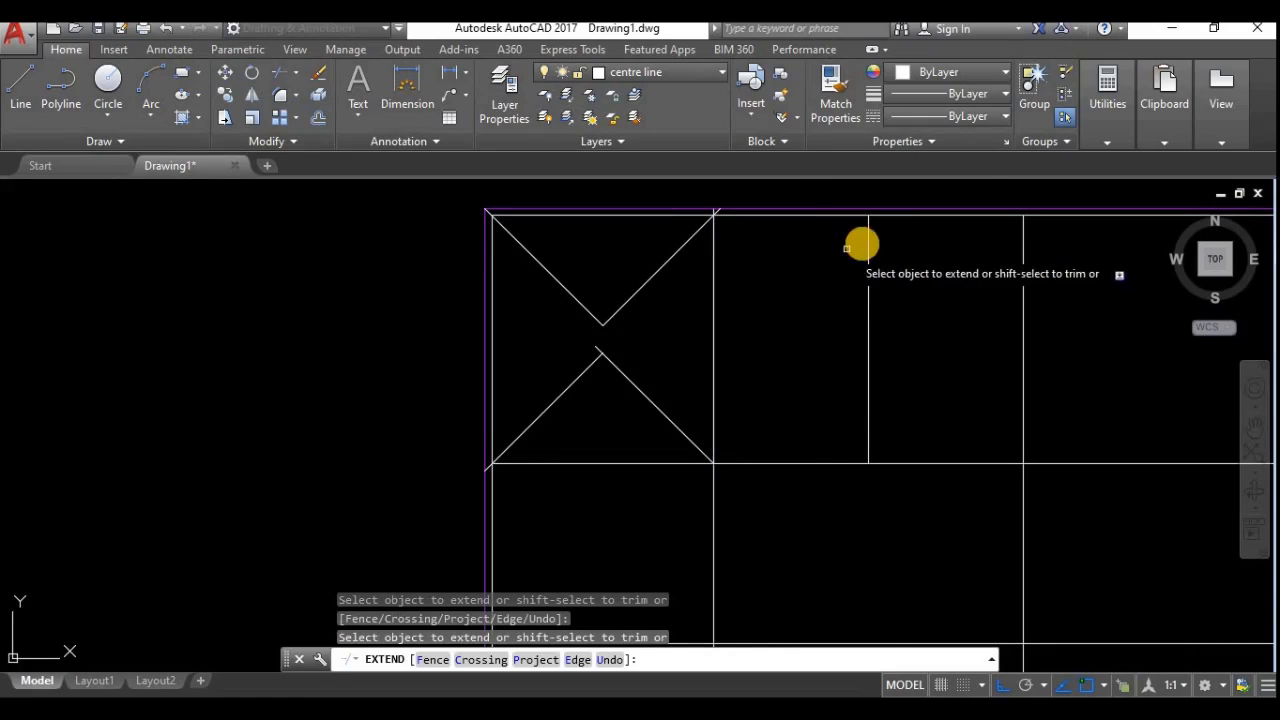
click(1028, 234)
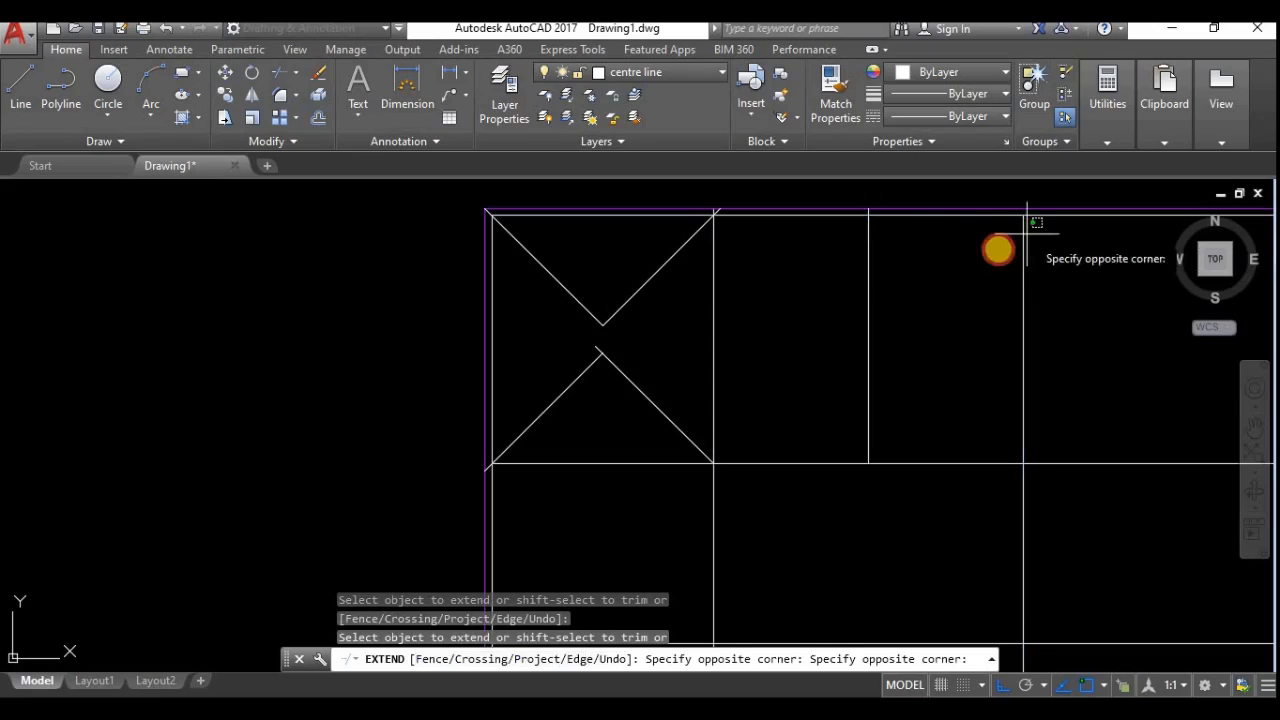
click(972, 278)
mouse_move(1003, 317)
middle_down()
mouse_move(400, 407)
mouse_move(651, 309)
middle_up()
click(706, 325)
scroll(420, 405, down, 3)
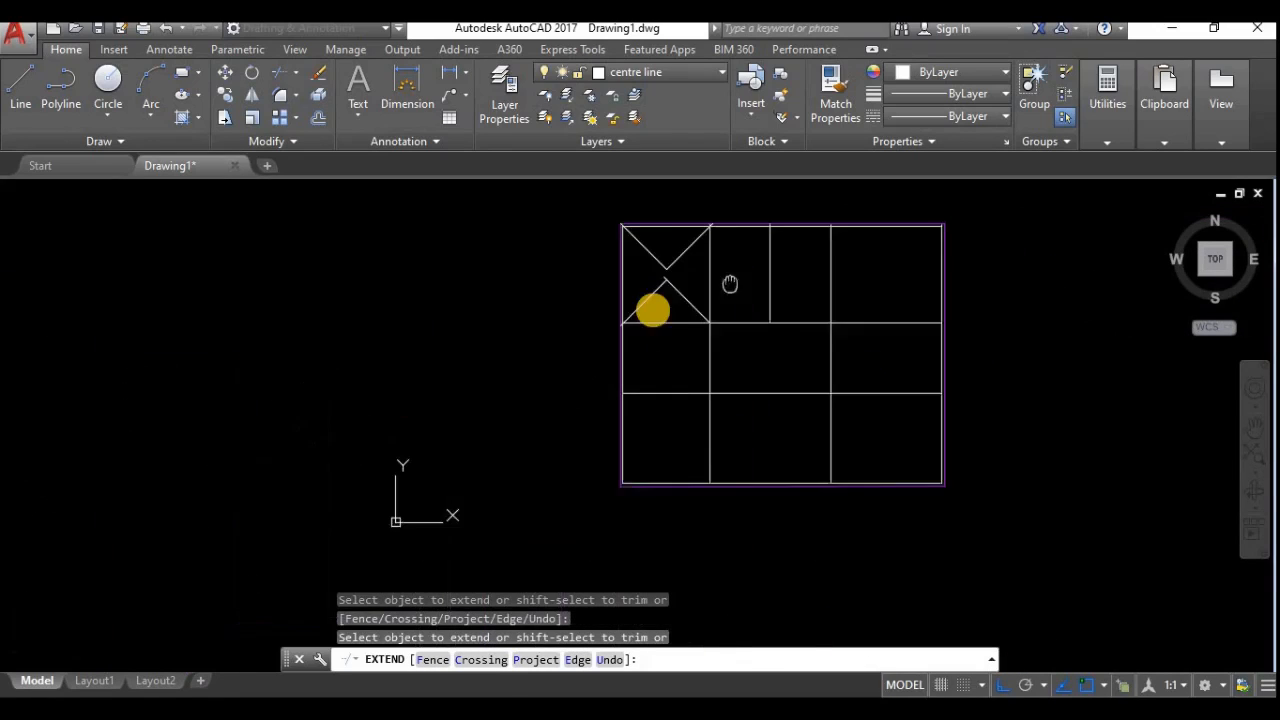
Extend the horizontal centre lines to the right-hand edge of the purple area outline.
scroll(651, 309, up, 3)
middle_drag(928, 420, 166, 480)
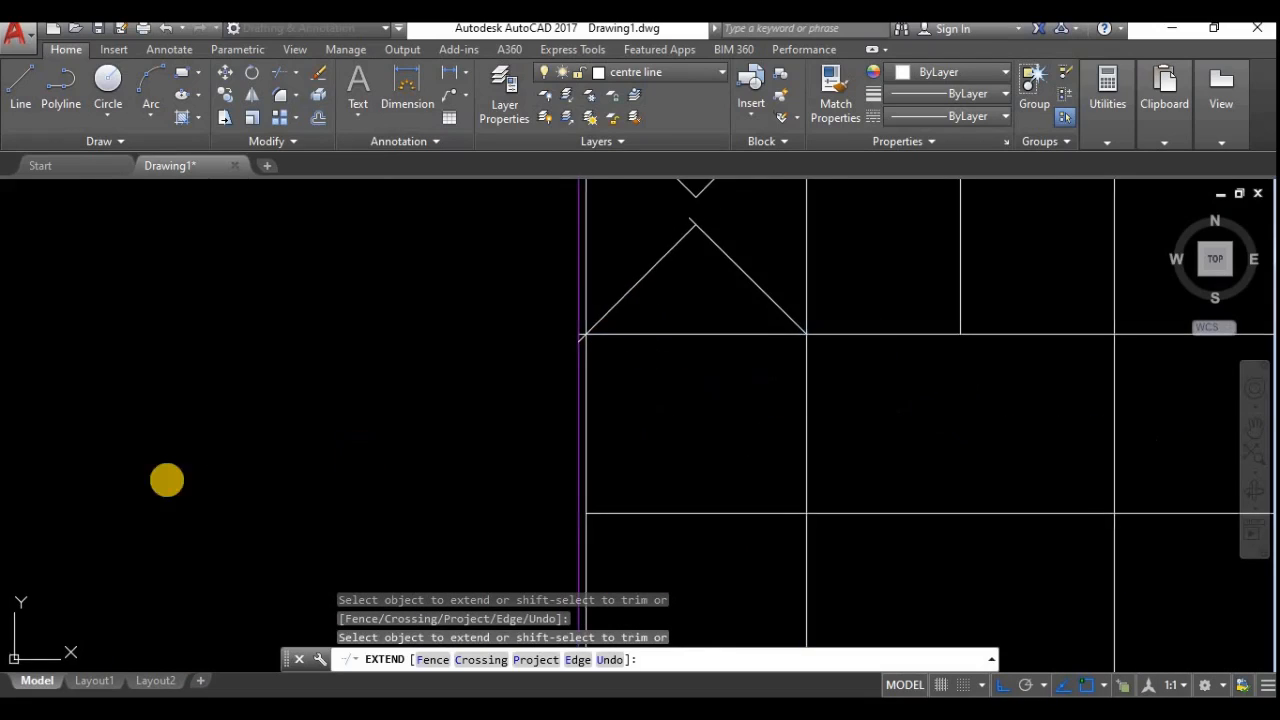
click(611, 391)
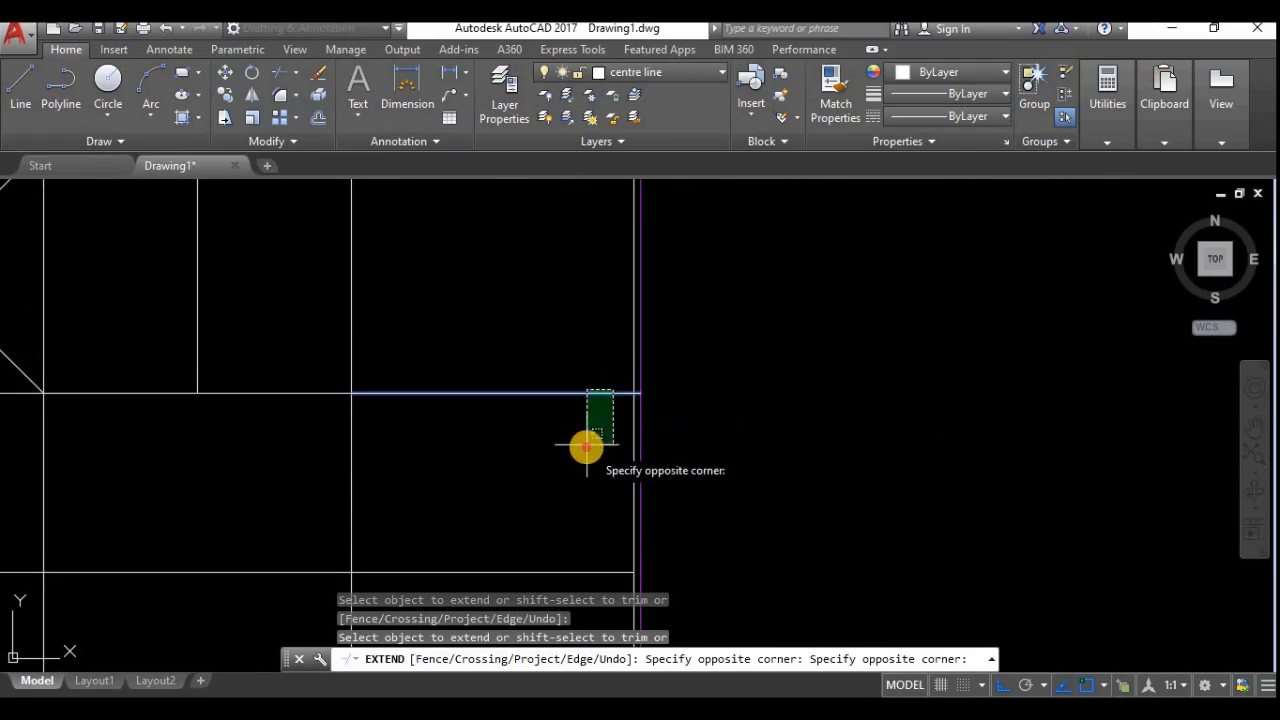
click(562, 482)
middle_drag(551, 497, 677, 144)
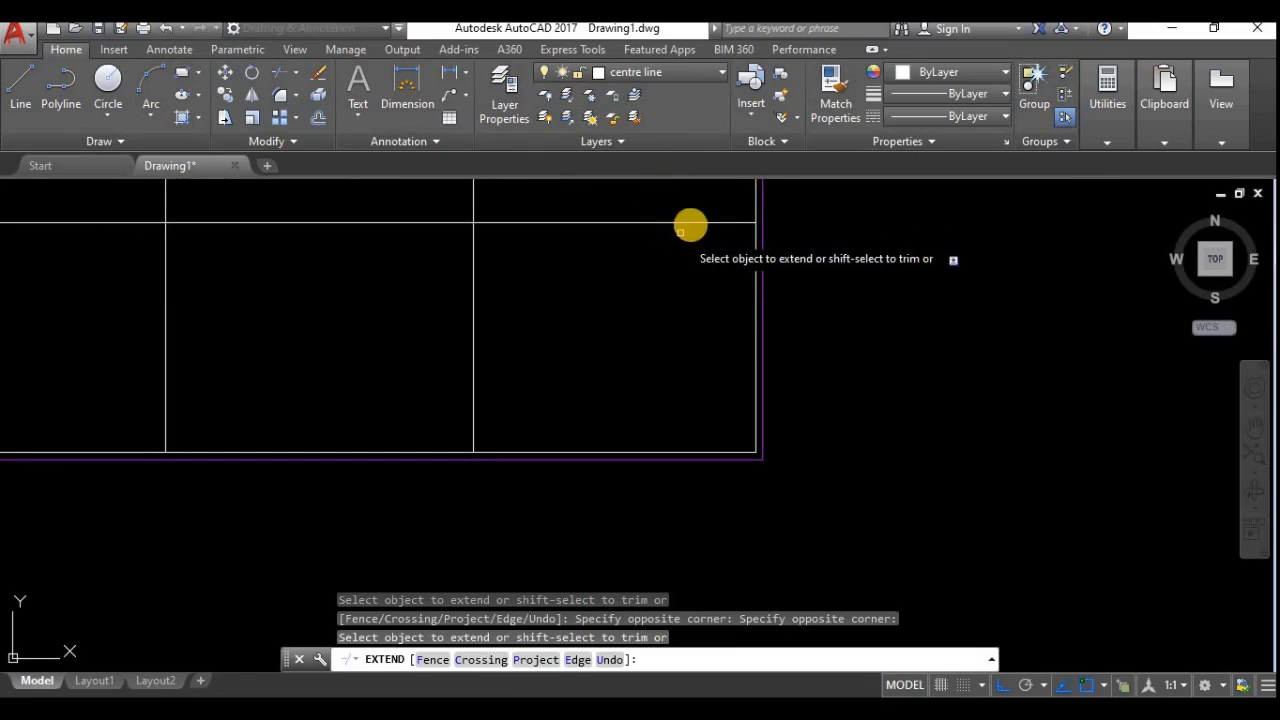
click(691, 223)
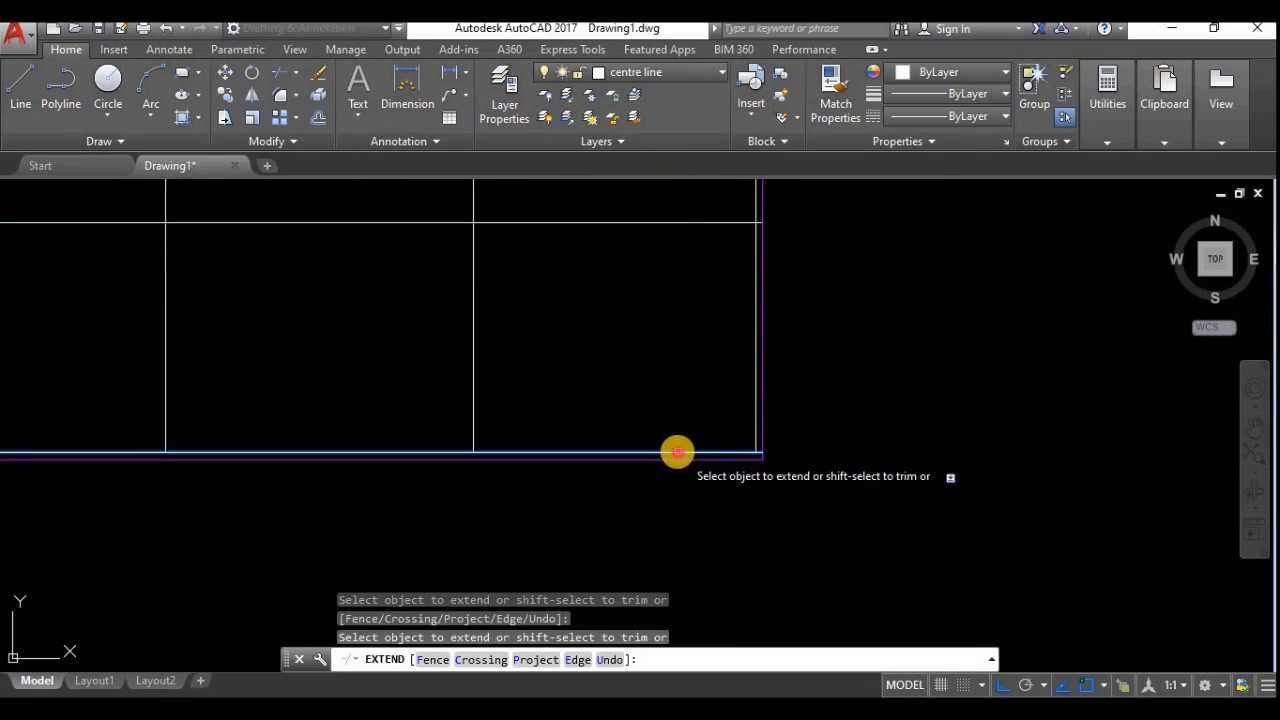
Extend the horizontal centre lines to the left-hand edge of the area outline and end the Extend command.
scroll(549, 421, down, 2)
middle_drag(433, 424, 710, 378)
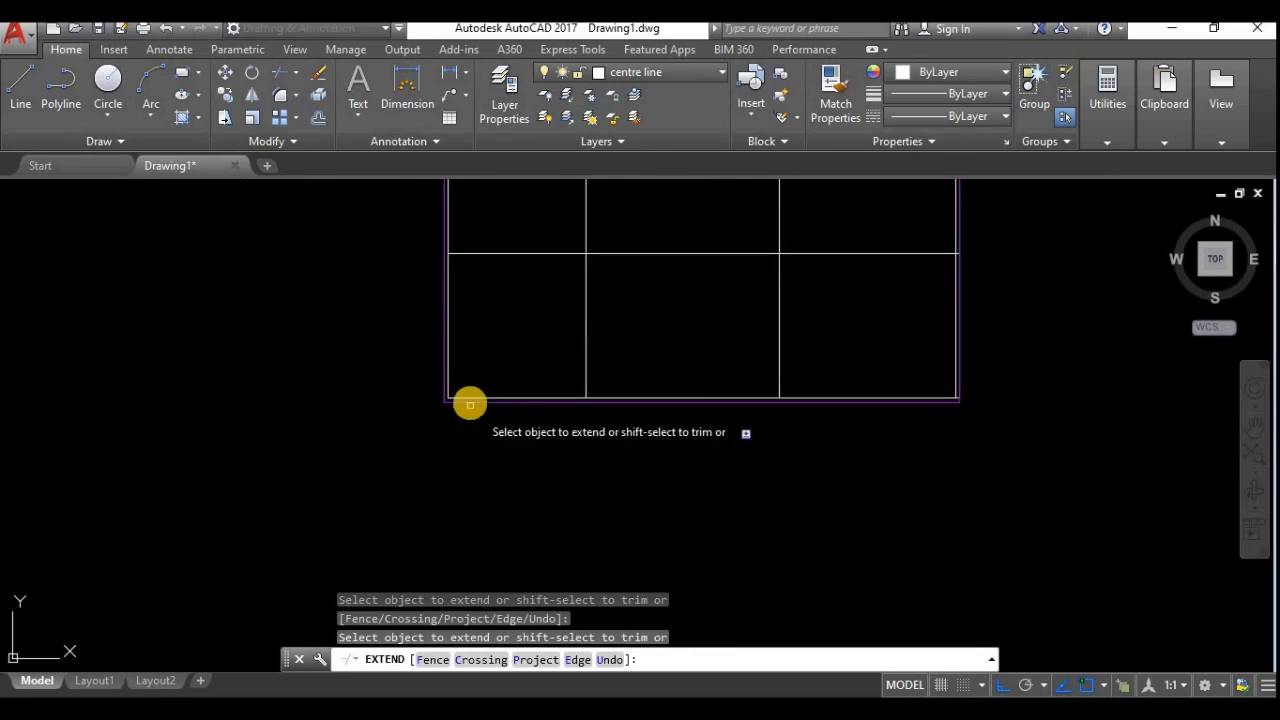
scroll(471, 404, up, 2)
click(449, 395)
mouse_move(506, 294)
middle_down()
mouse_move(523, 434)
mouse_move(543, 389)
mouse_move(550, 477)
middle_up()
middle_drag(509, 323, 531, 426)
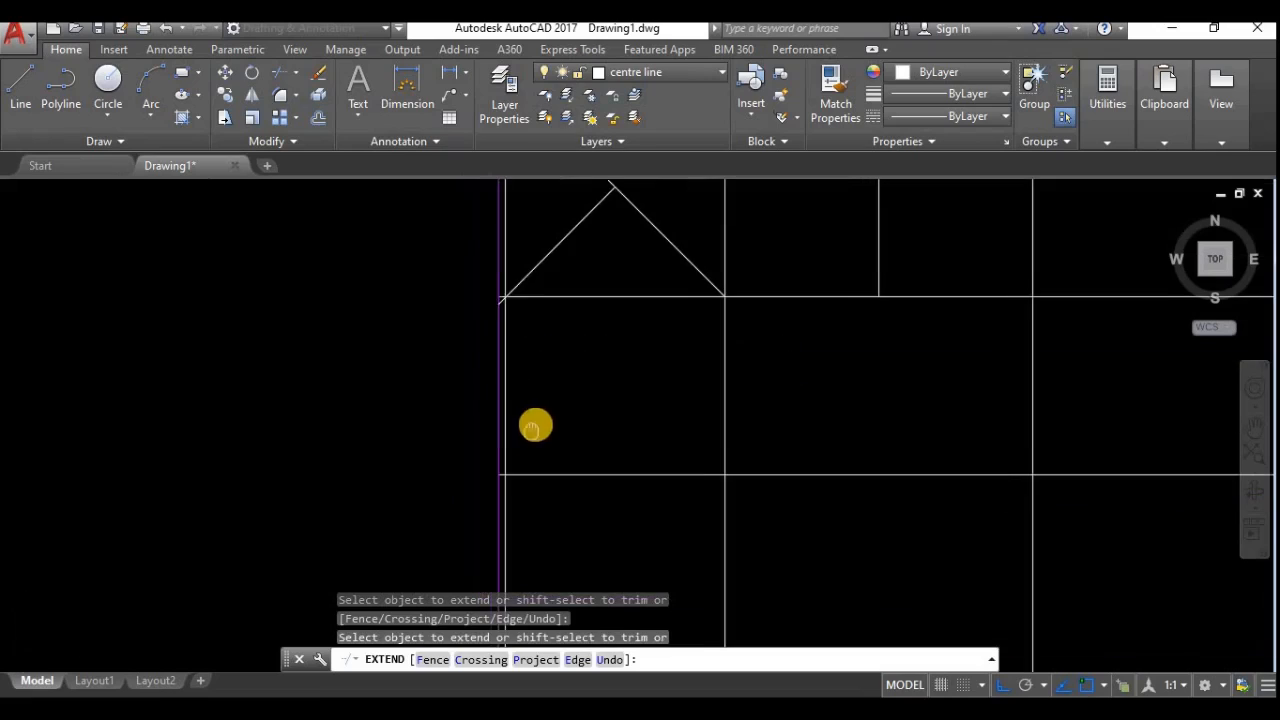
scroll(513, 289, up, 2)
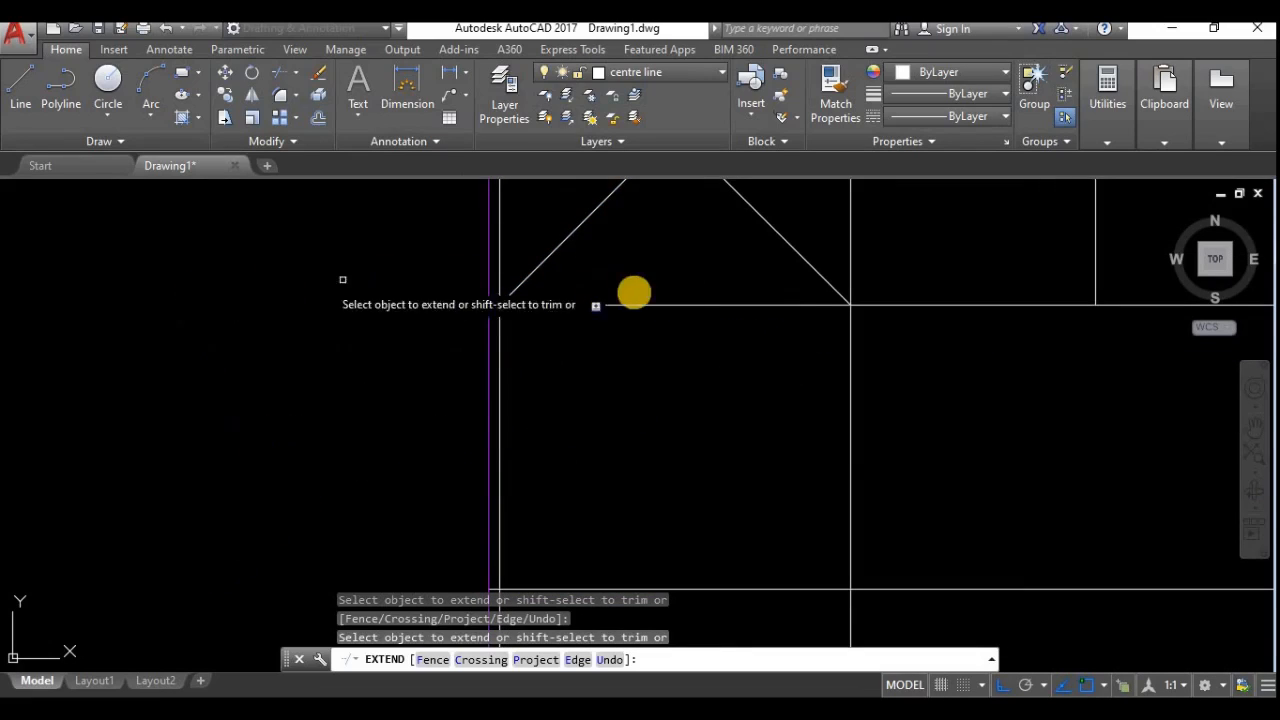
key(Escape)
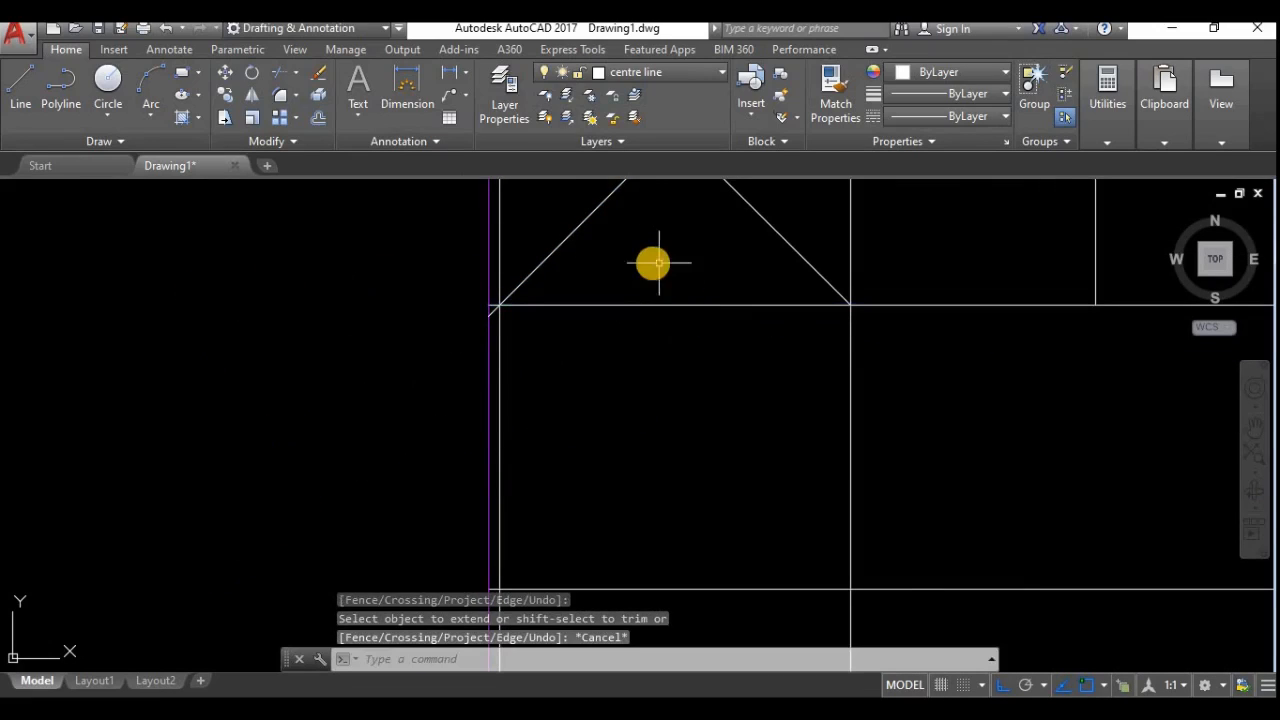
Erase the lower pair of diagonals in the upper-left bay.
scroll(659, 263, down, 3)
middle_drag(660, 266, 666, 390)
scroll(676, 384, up, 2)
click(680, 375)
click(600, 296)
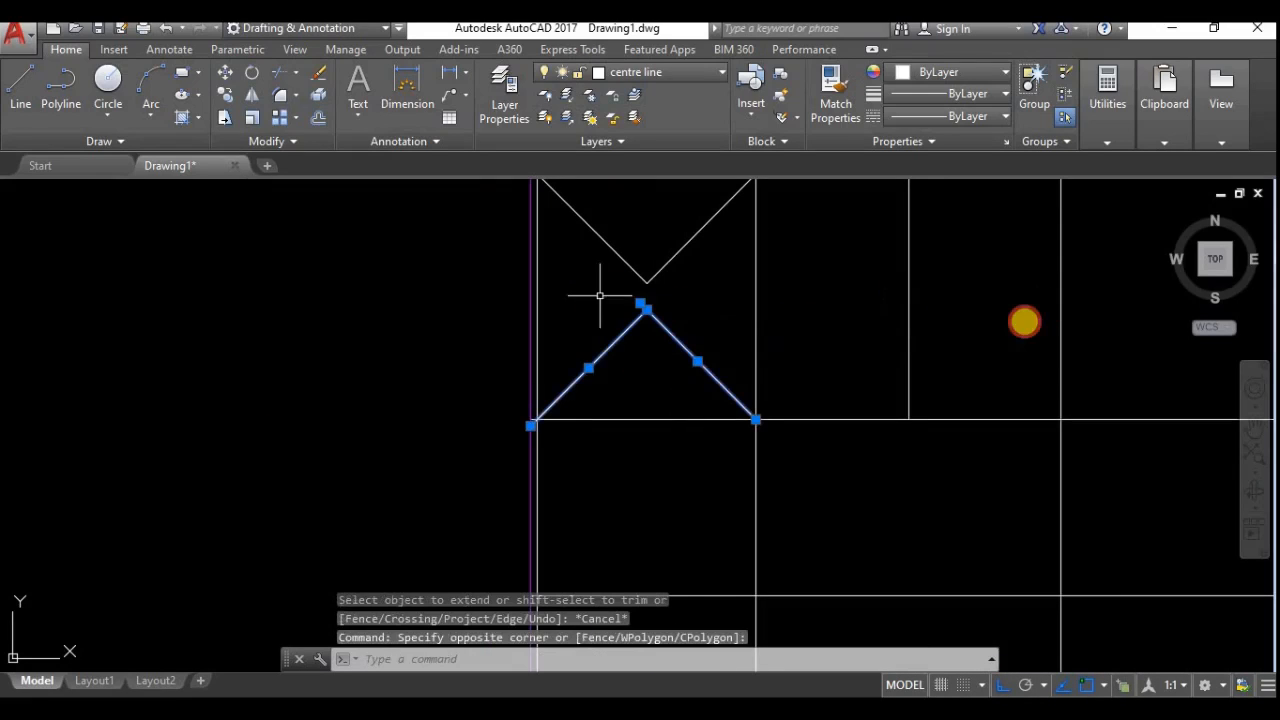
key(Delete)
Move the upper-right diagonal so its upper end sits where the bay's right centre line meets the area outline.
scroll(1027, 312, down, 2)
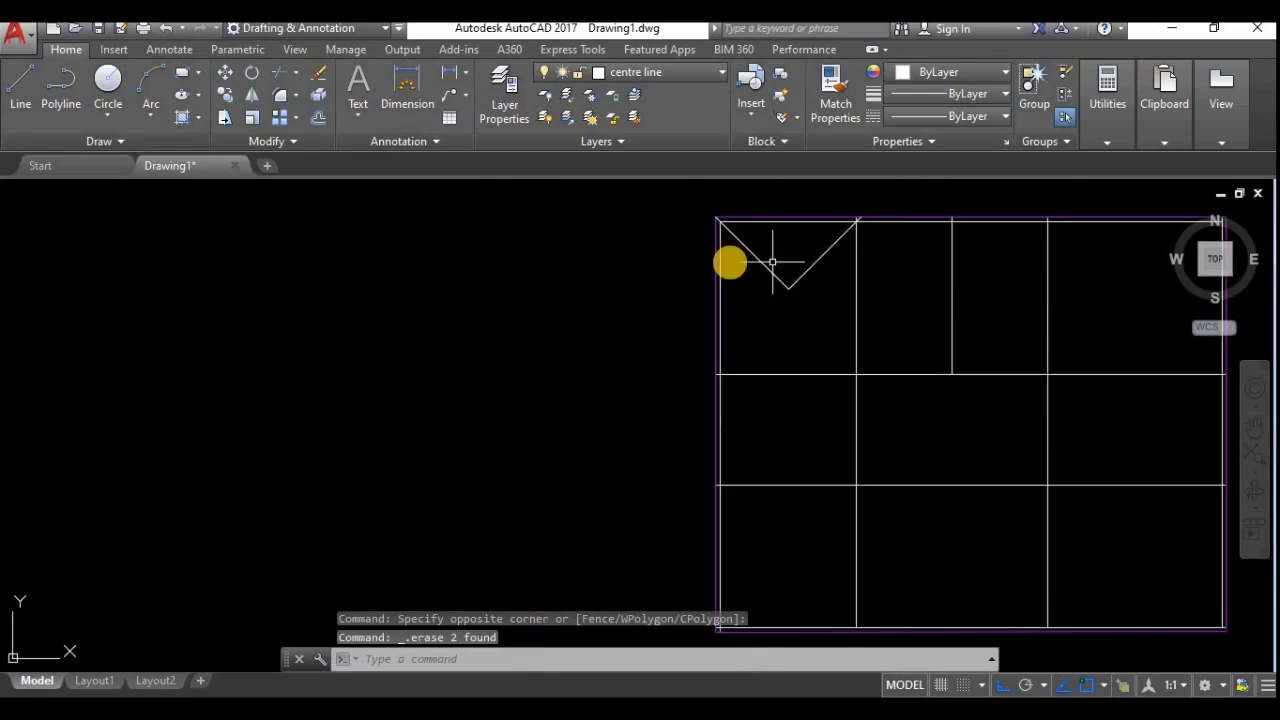
middle_drag(729, 263, 692, 350)
scroll(798, 299, up, 2)
scroll(798, 299, up, 2)
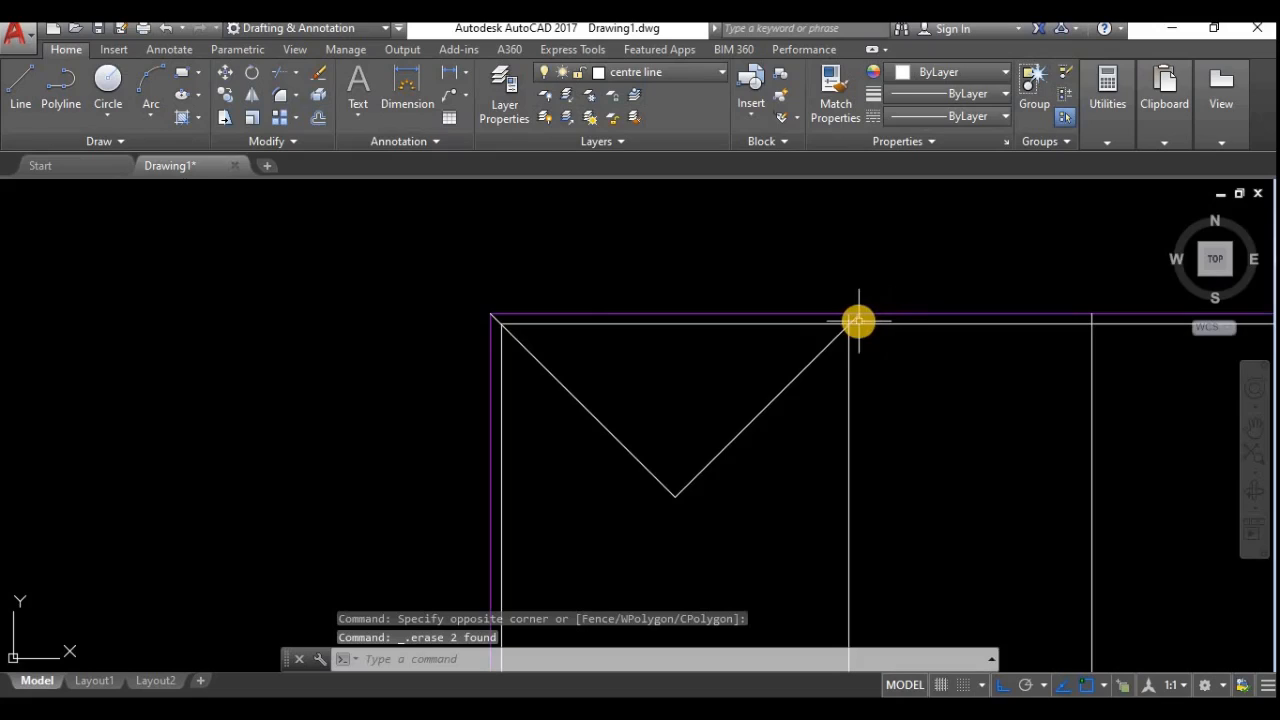
click(783, 500)
click(697, 394)
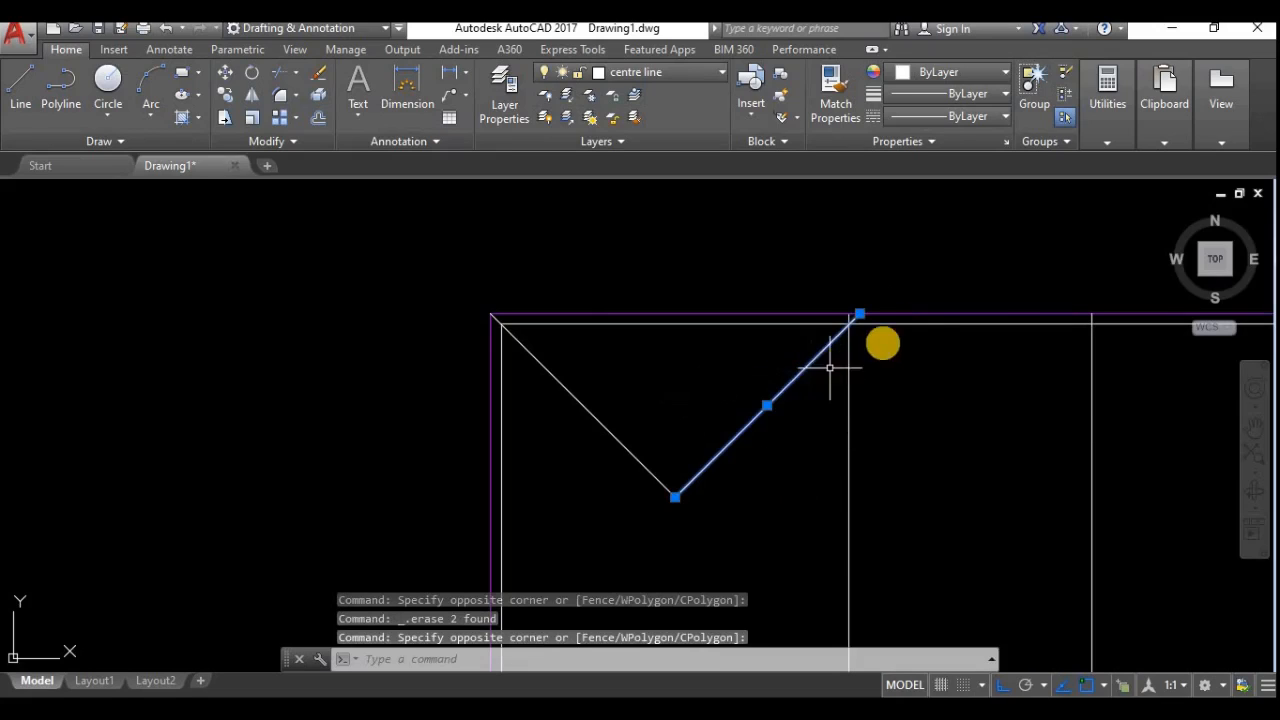
scroll(872, 307, up, 2)
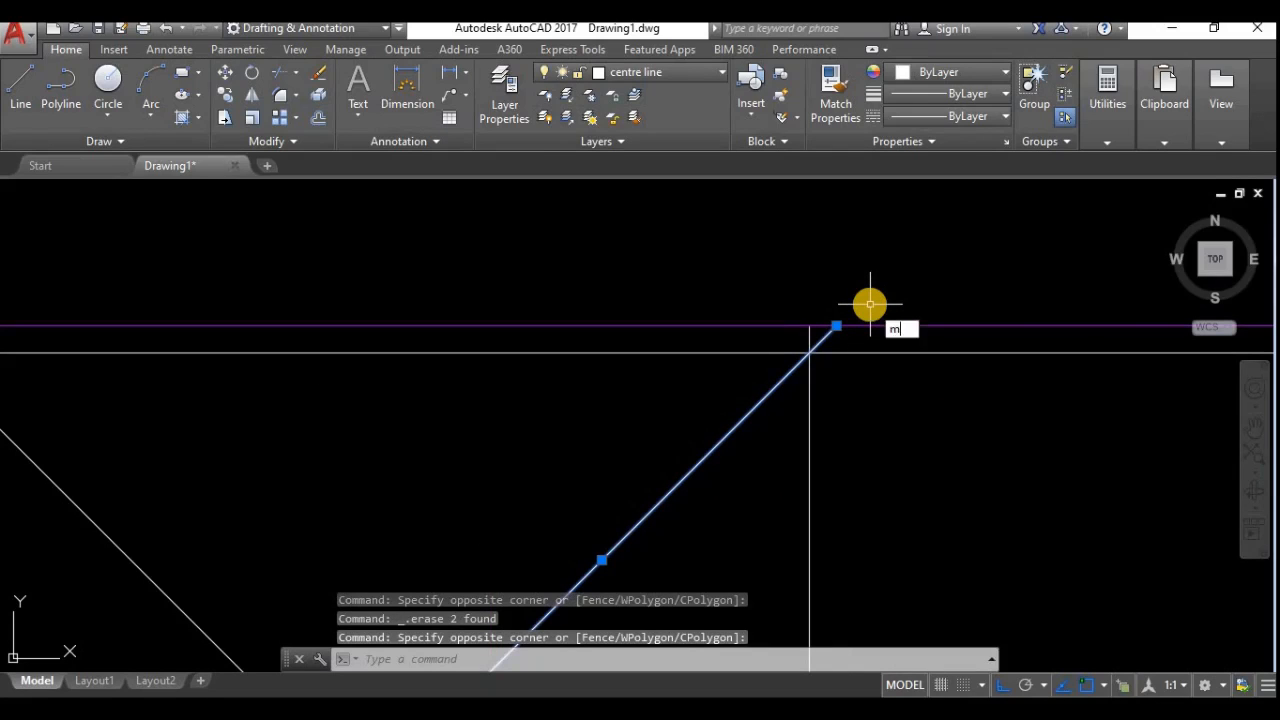
key(Return)
click(837, 330)
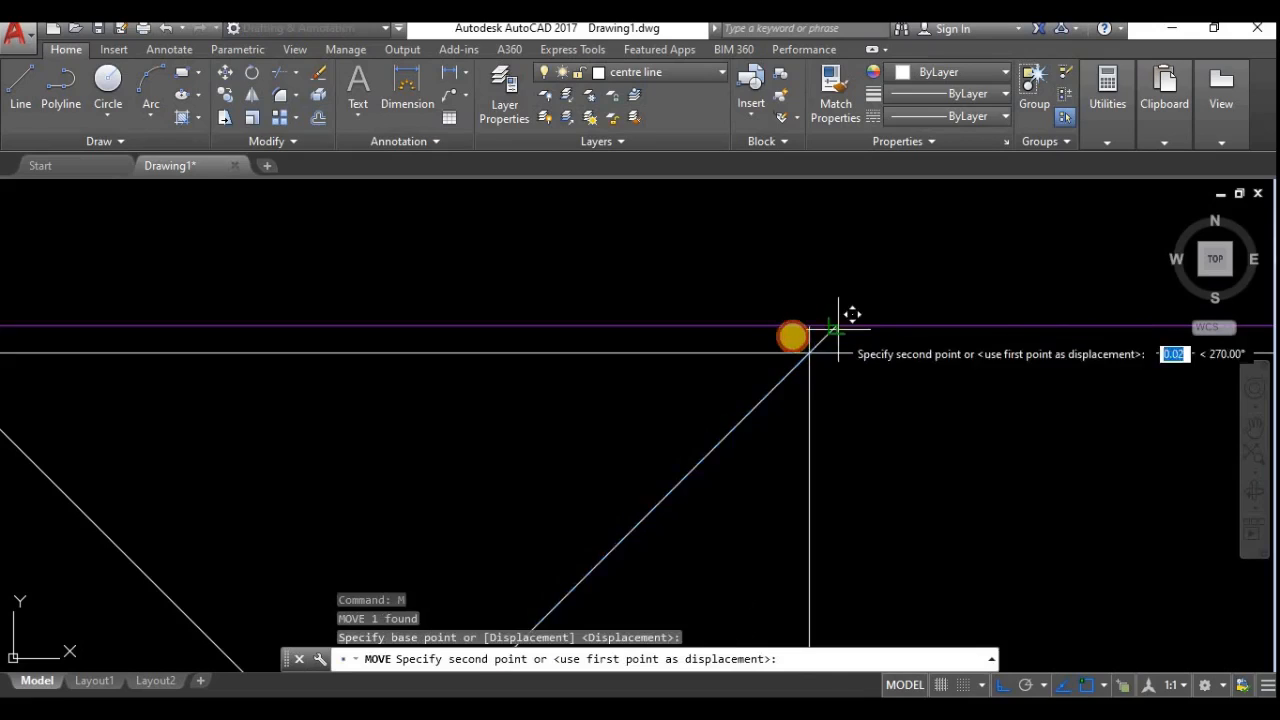
click(803, 323)
scroll(817, 269, down, 2)
scroll(677, 477, up, 5)
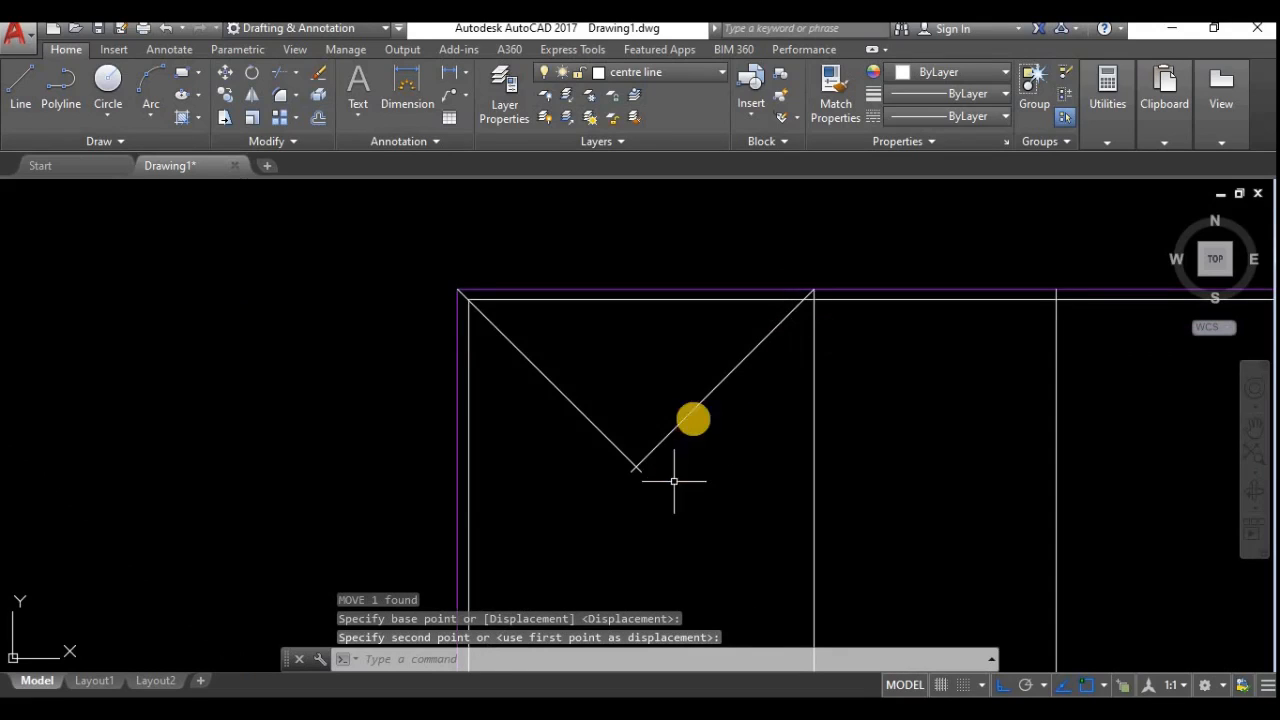
Trim the overshoot of the two remaining diagonals below their crossing point in the upper-left bay.
scroll(647, 403, down, 2)
middle_drag(649, 403, 671, 434)
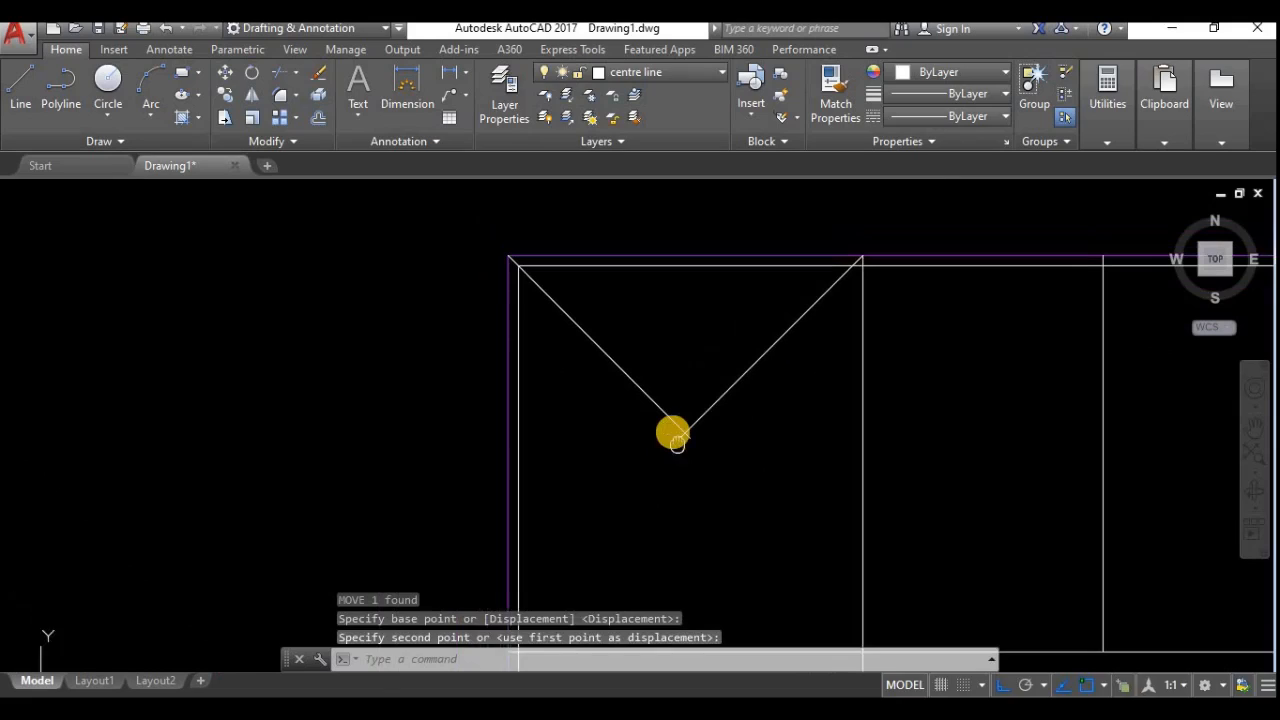
text(tr)
key(Return)
key(Return)
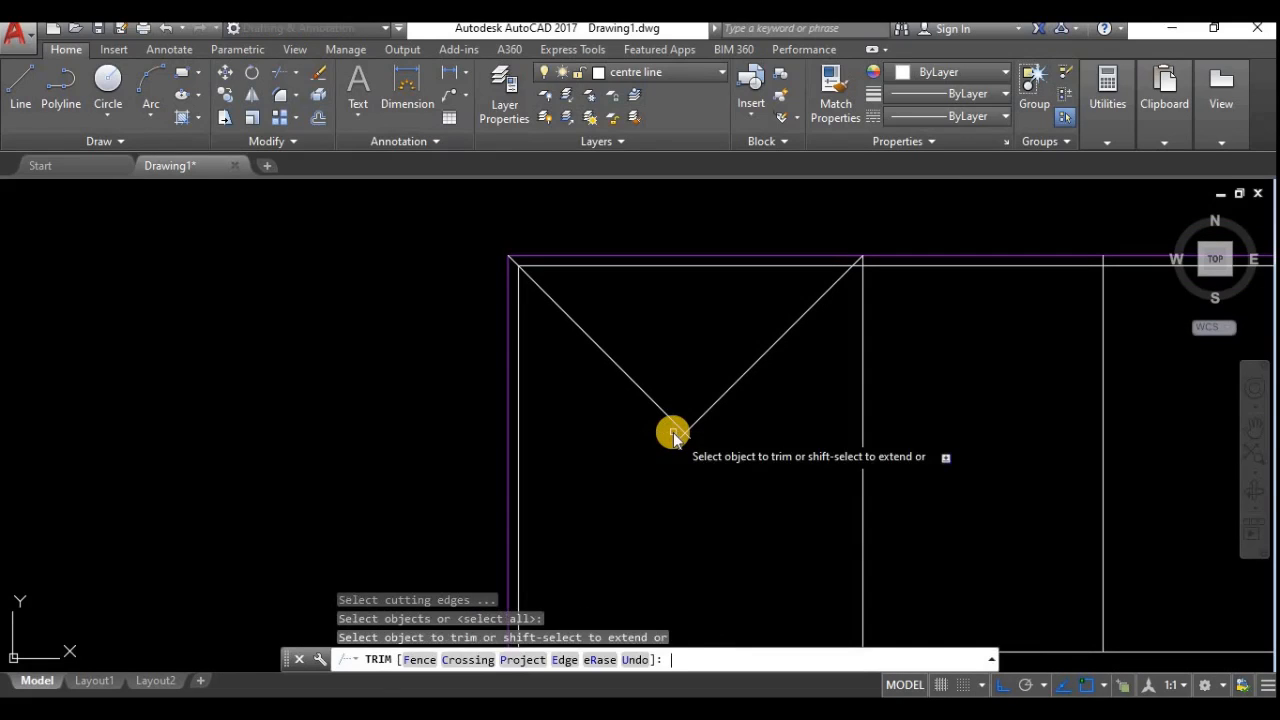
scroll(686, 437, up, 4)
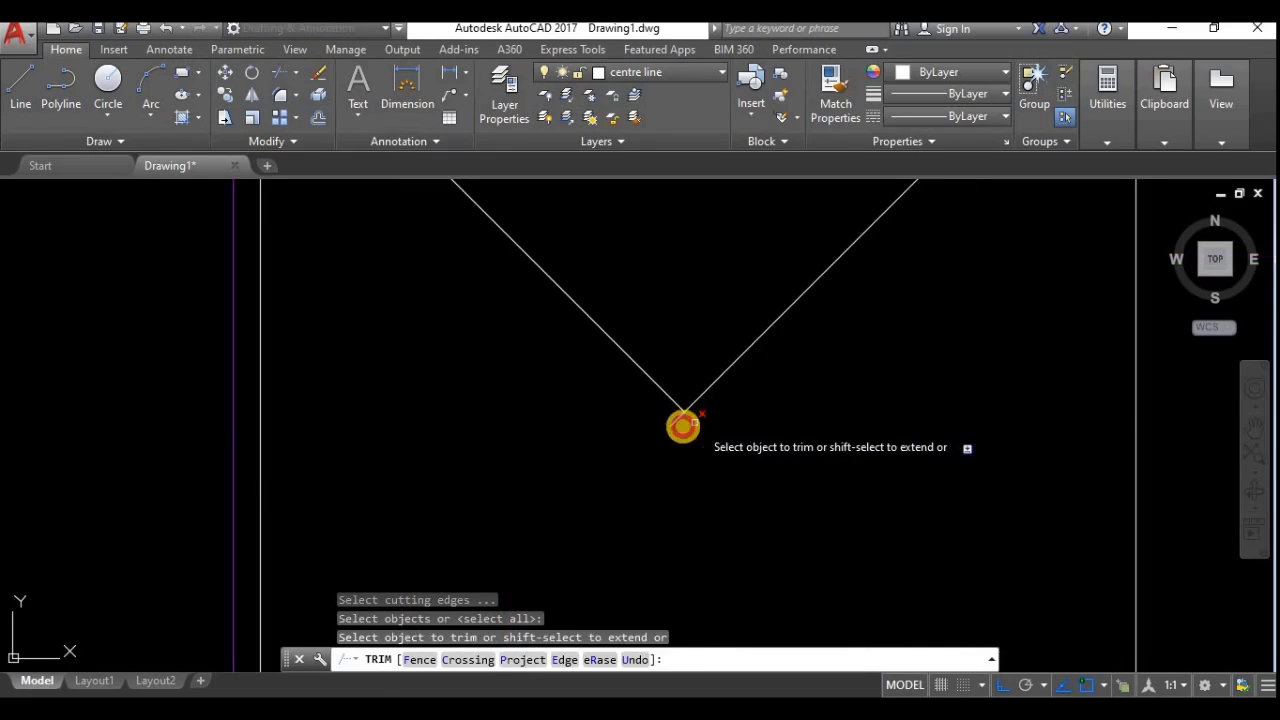
click(676, 424)
scroll(770, 432, down, 2)
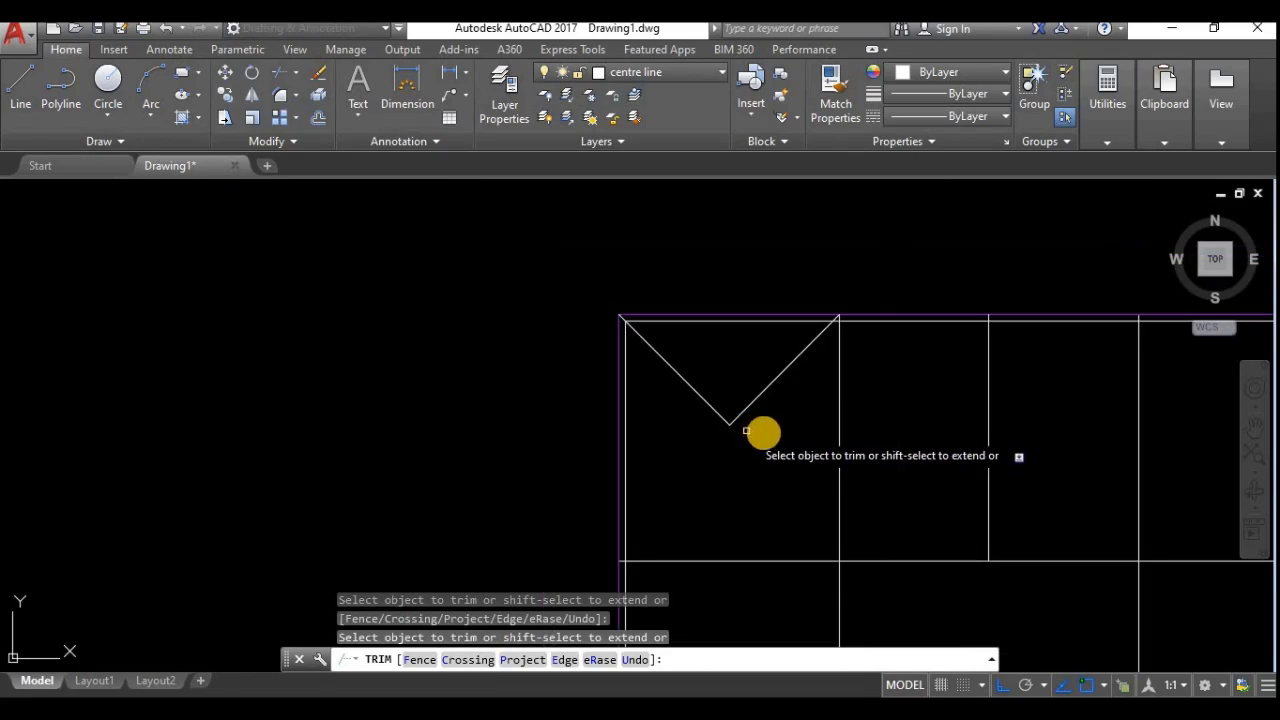
key(Return)
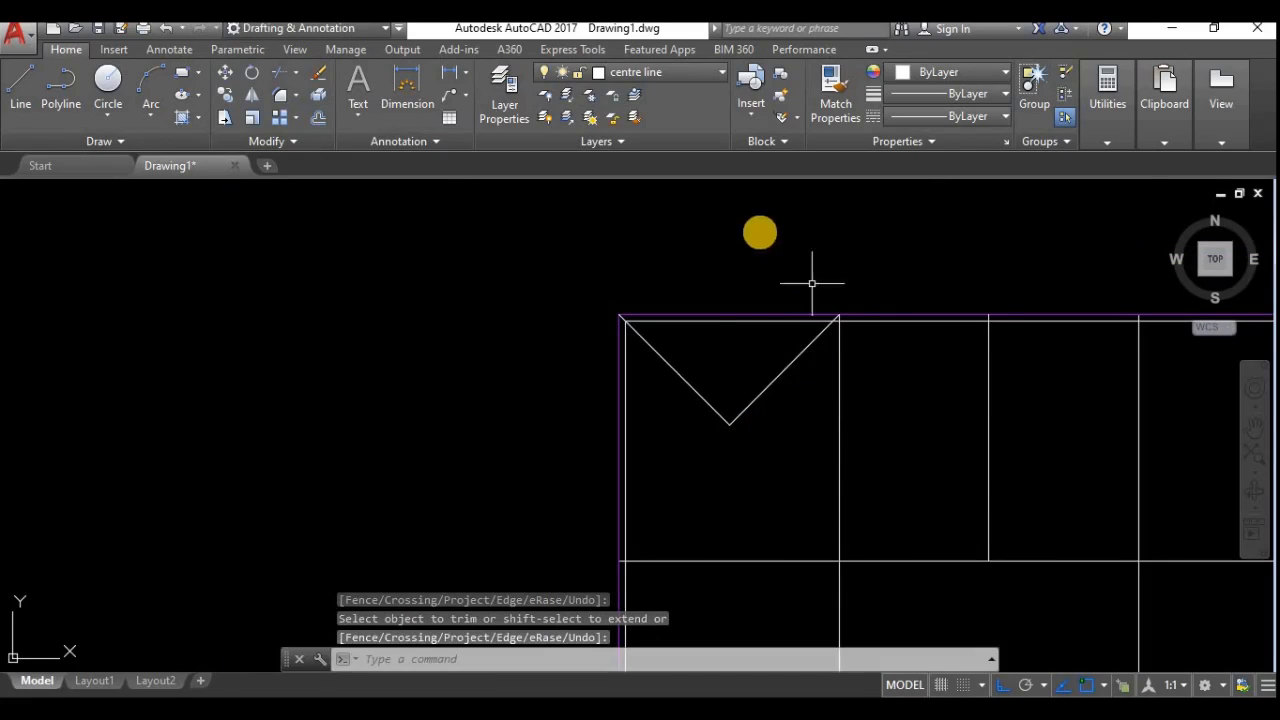
Erase the topmost horizontal centre line running just inside the area outline.
click(698, 318)
scroll(771, 329, down, 3)
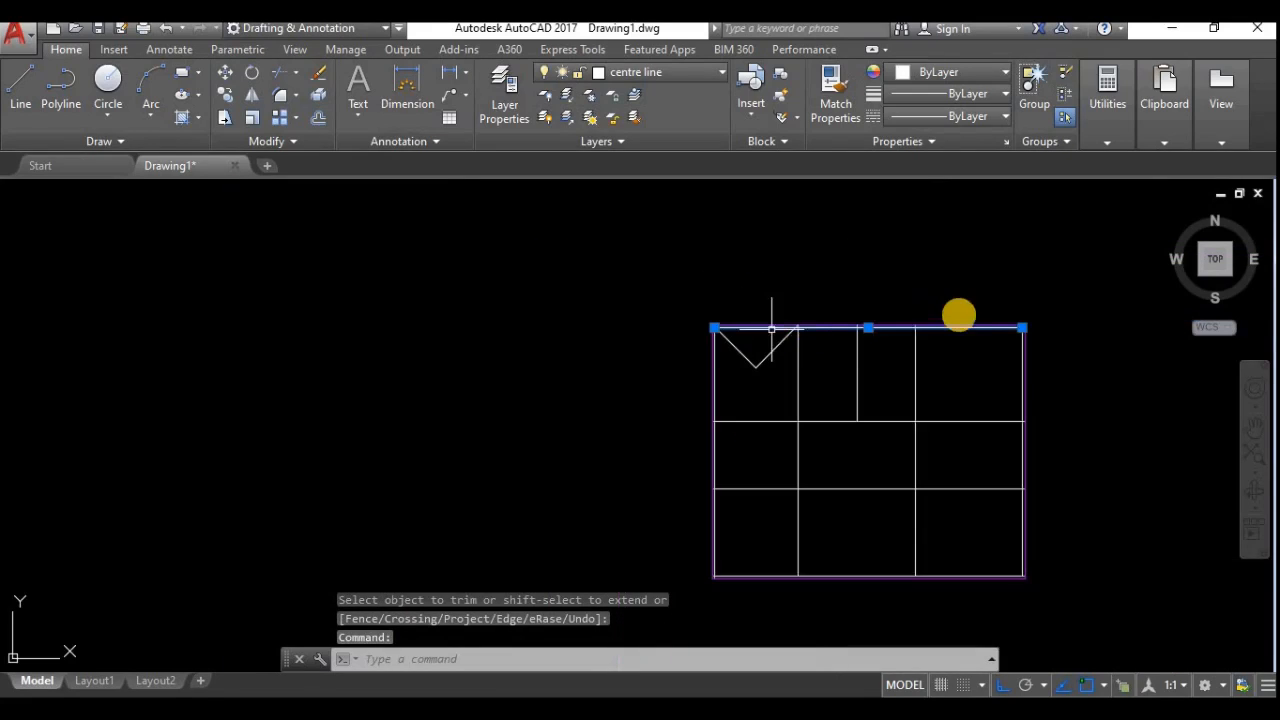
scroll(975, 314, up, 3)
key(Delete)
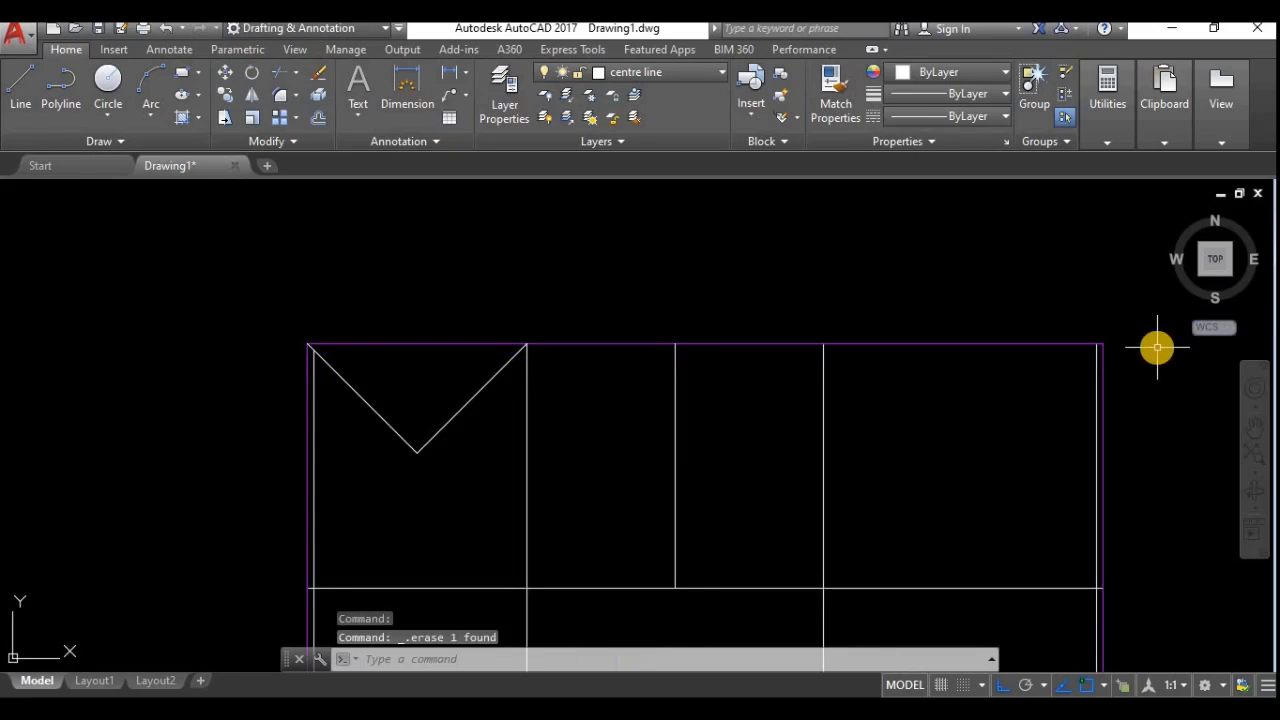
Erase the rightmost vertical centre line running just inside the area outline.
scroll(1063, 340, down, 2)
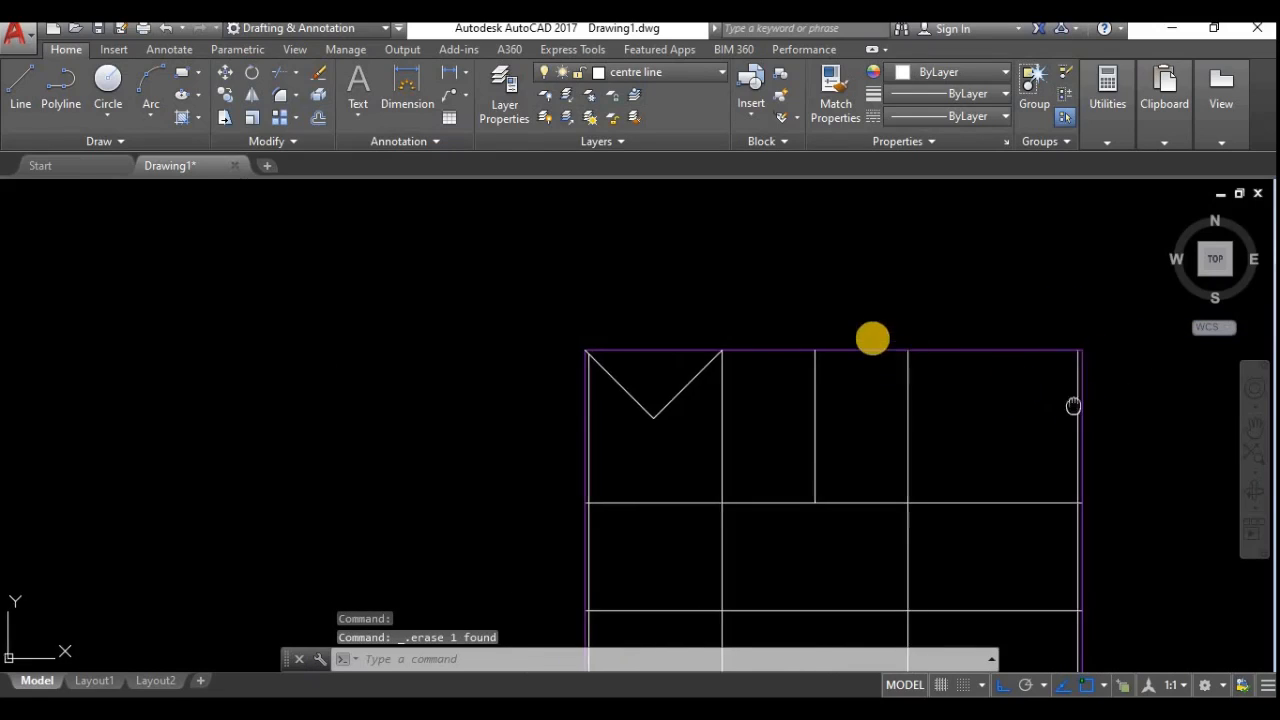
middle_drag(1074, 406, 880, 334)
scroll(880, 336, up, 2)
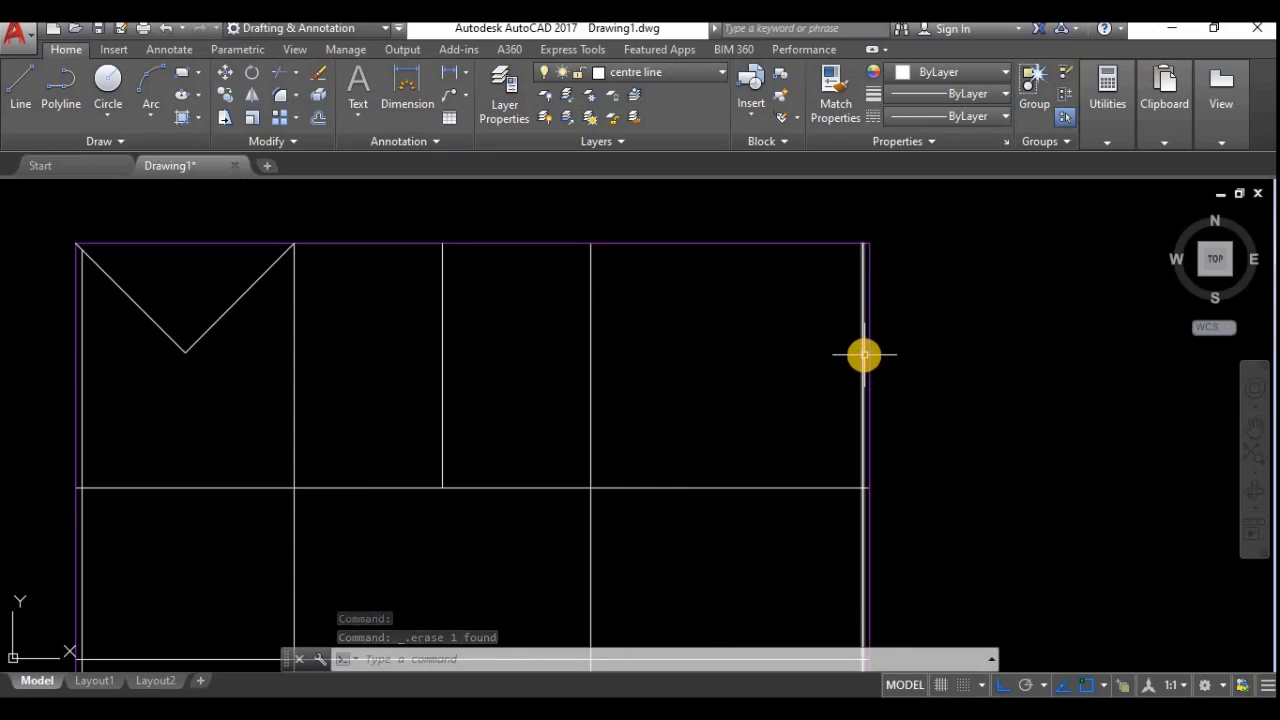
click(865, 345)
scroll(940, 330, down, 4)
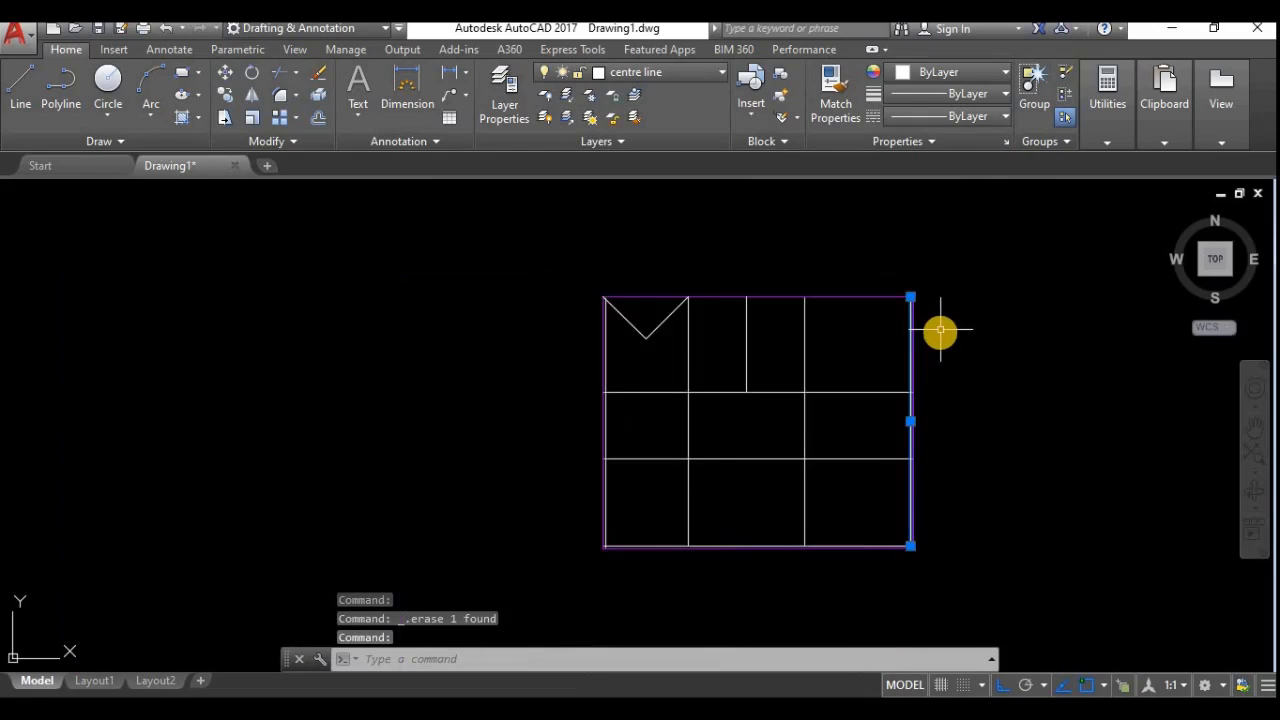
scroll(937, 331, up, 2)
key(Delete)
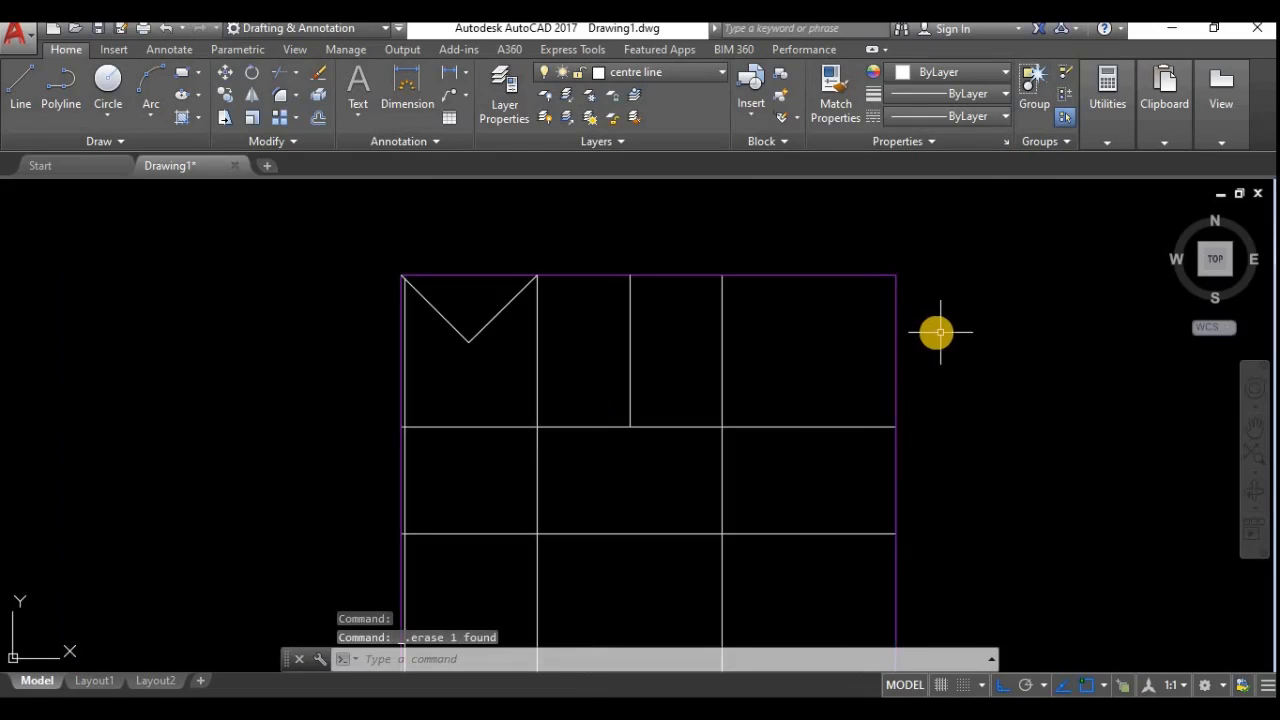
Erase the bottommost horizontal centre line running just inside the area outline.
scroll(934, 331, down, 2)
middle_drag(806, 503, 760, 425)
scroll(727, 443, up, 2)
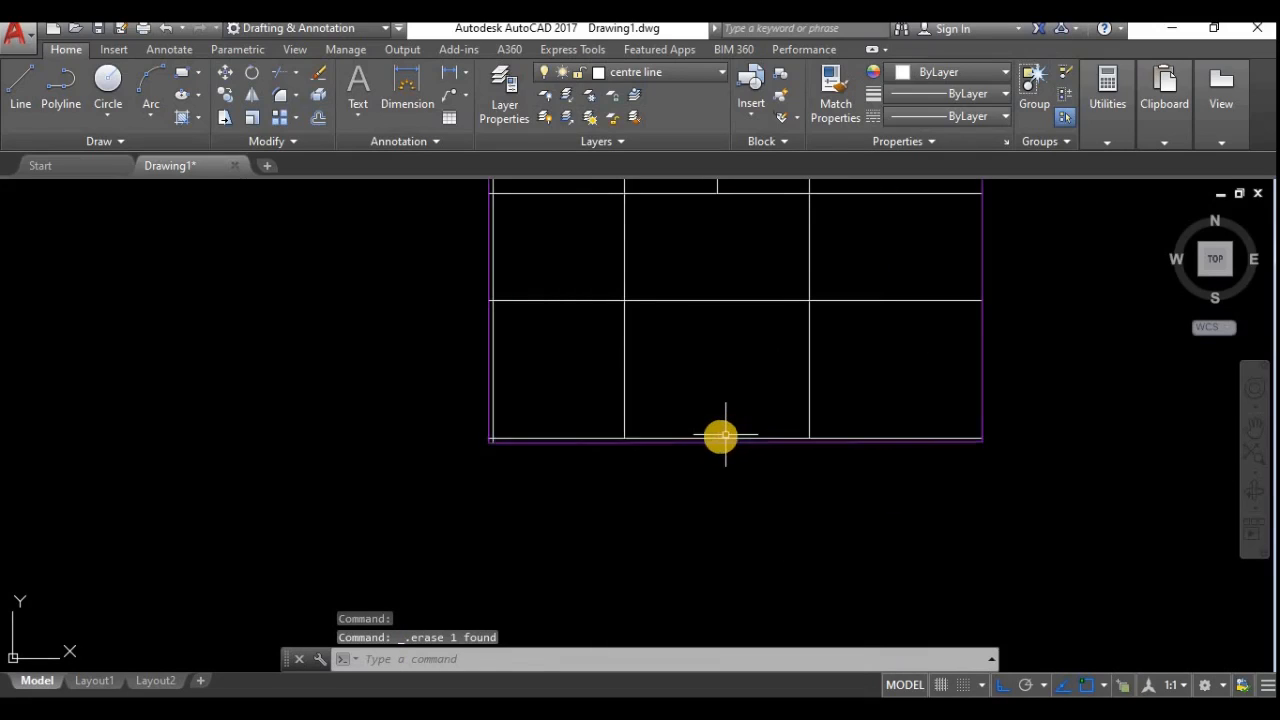
click(722, 439)
key(Delete)
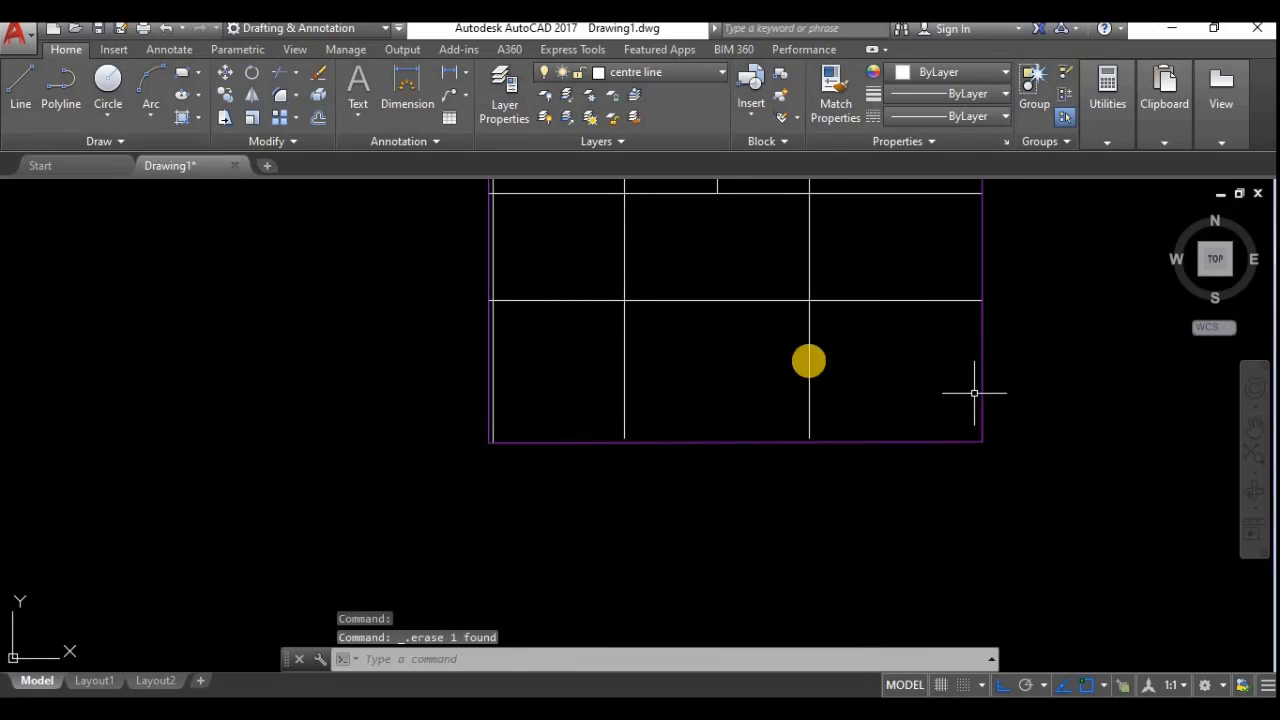
Erase both segments of the leftmost vertical centre line running just inside the area outline.
click(494, 416)
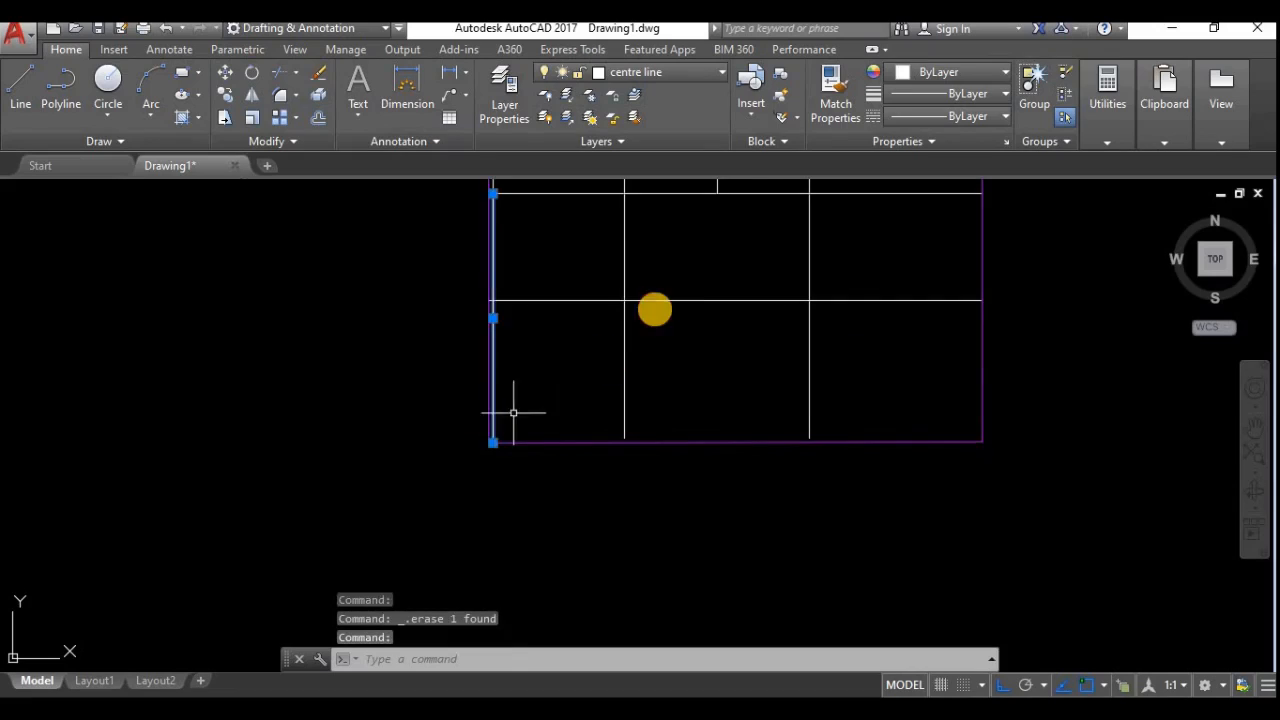
scroll(654, 340, down, 3)
scroll(612, 301, up, 3)
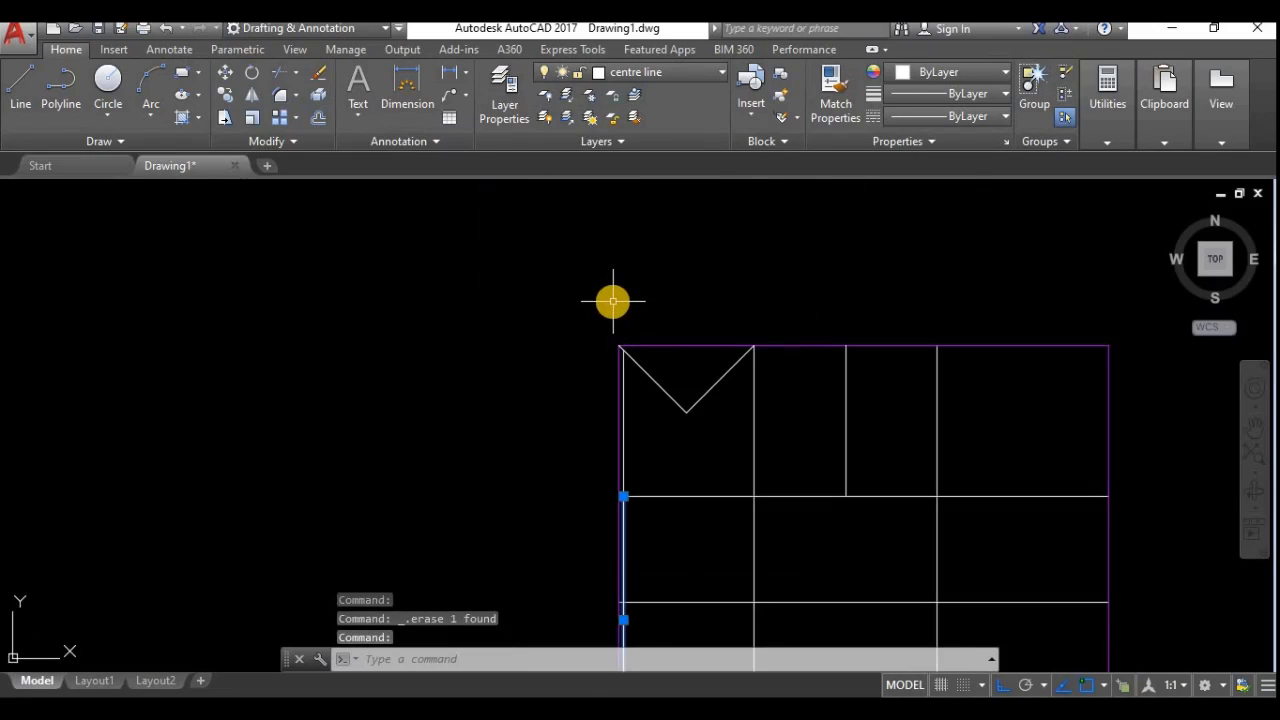
key(Delete)
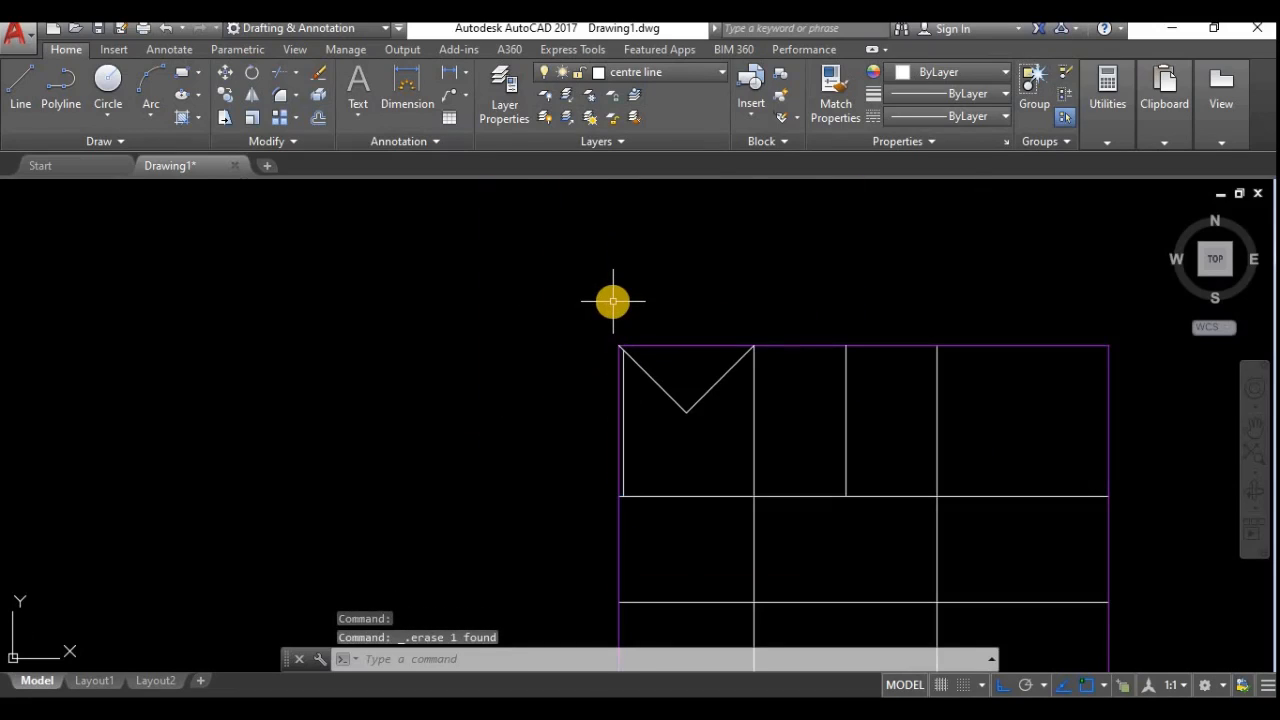
click(623, 409)
key(Delete)
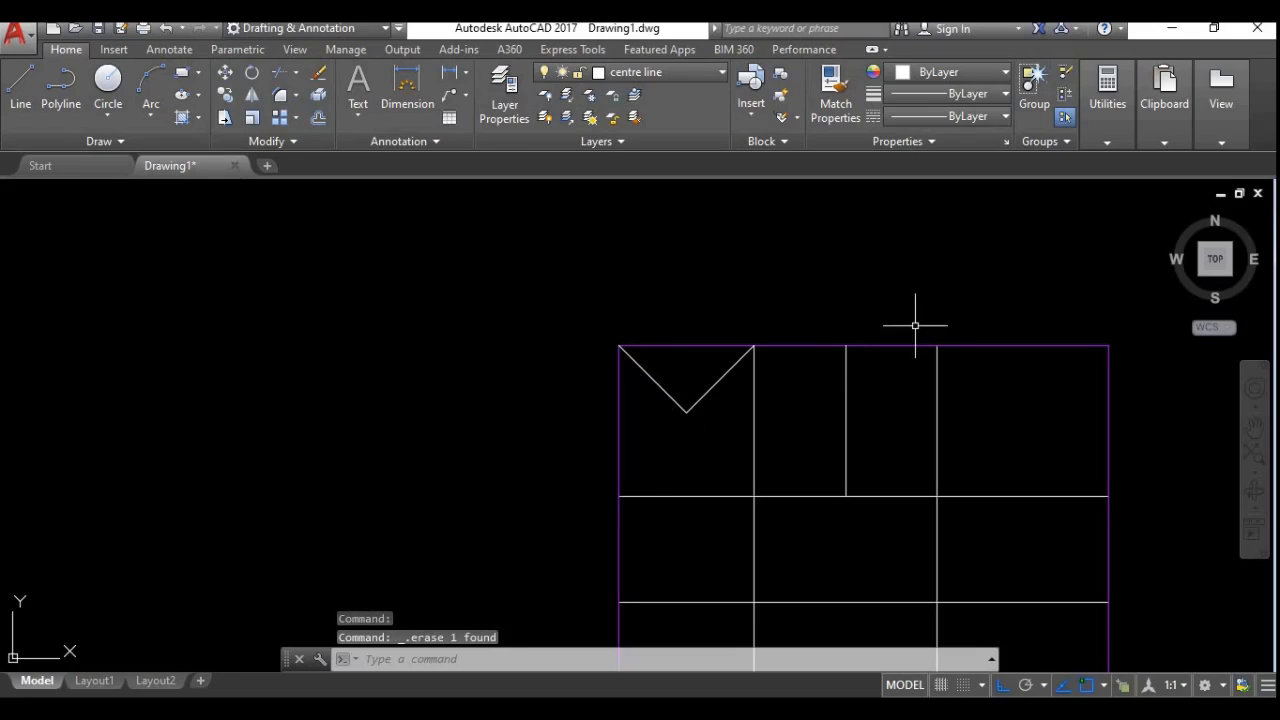
click(754, 482)
key(Escape)
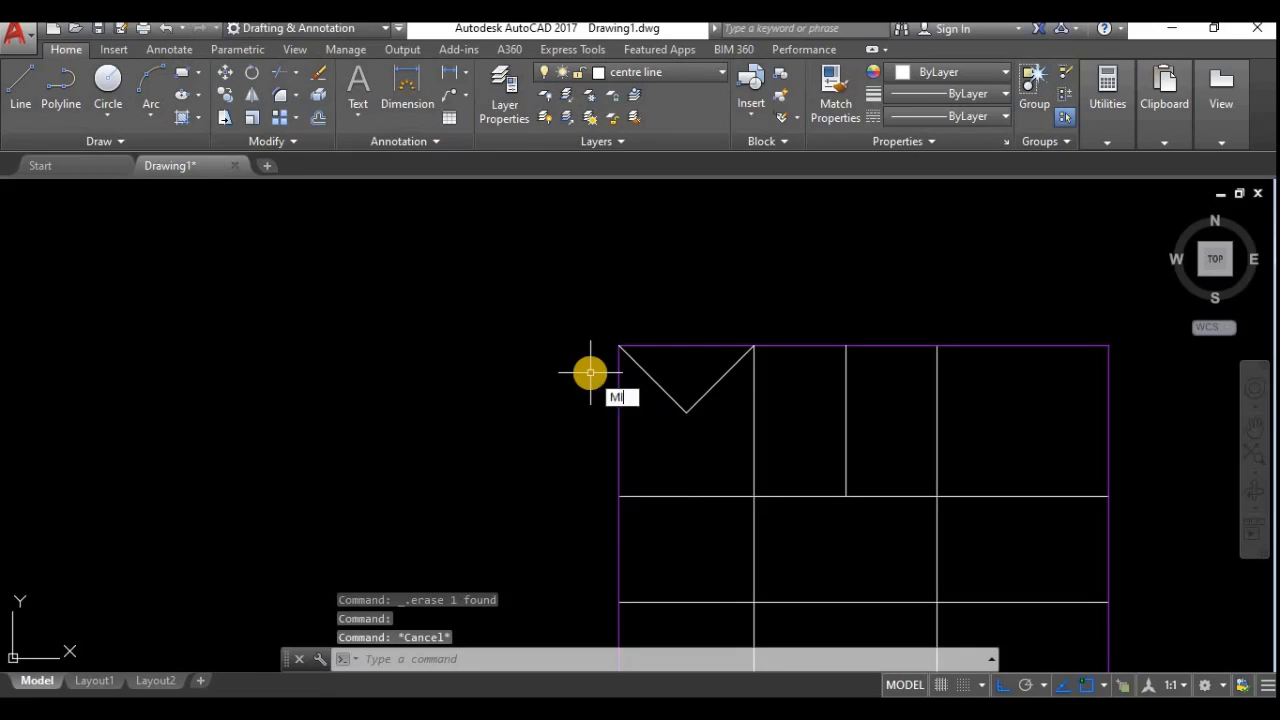
Mirror the upper-left bay's two diagonals about a horizontal axis through the bay's mid-height, keeping the originals.
key(Return)
click(705, 405)
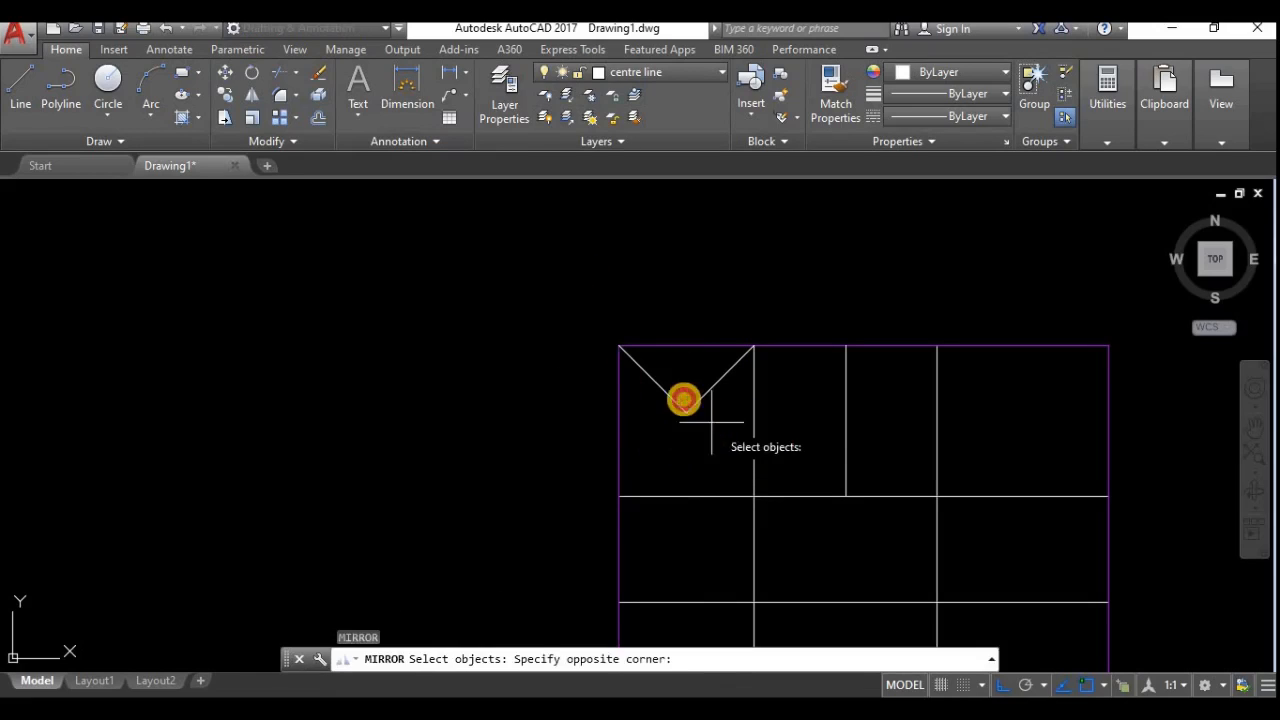
click(663, 391)
key(Return)
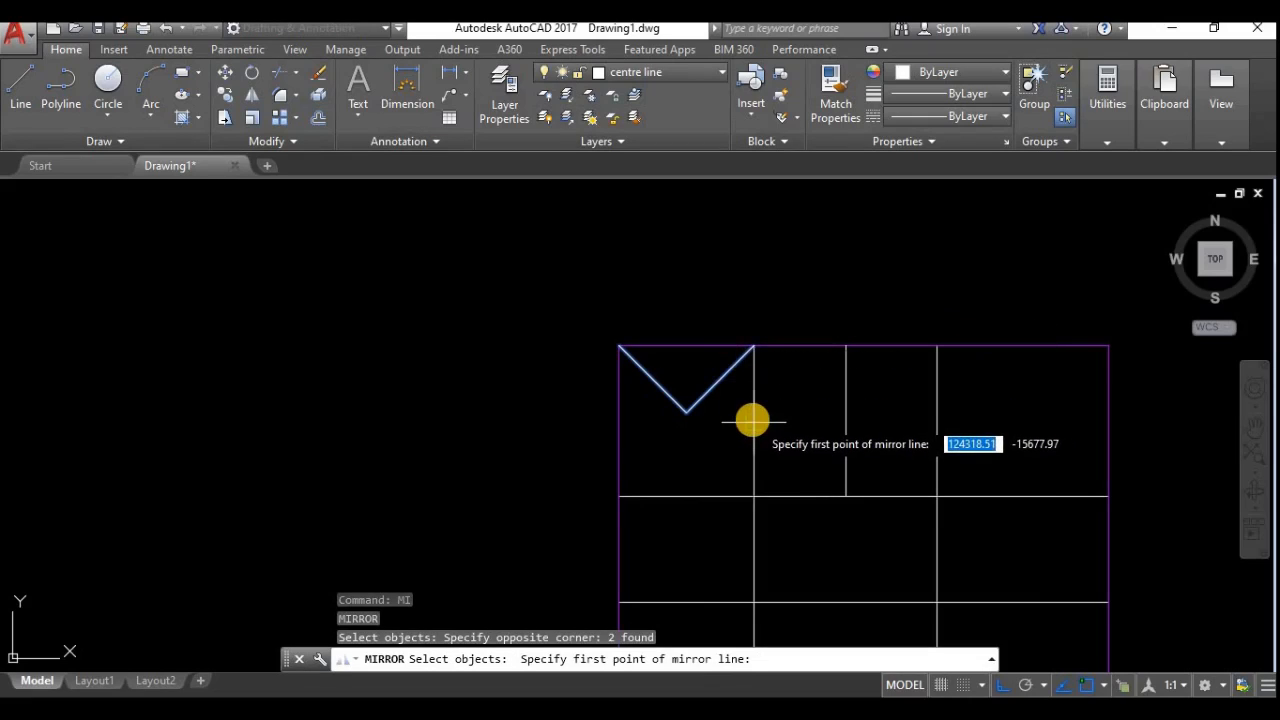
scroll(751, 423, up, 4)
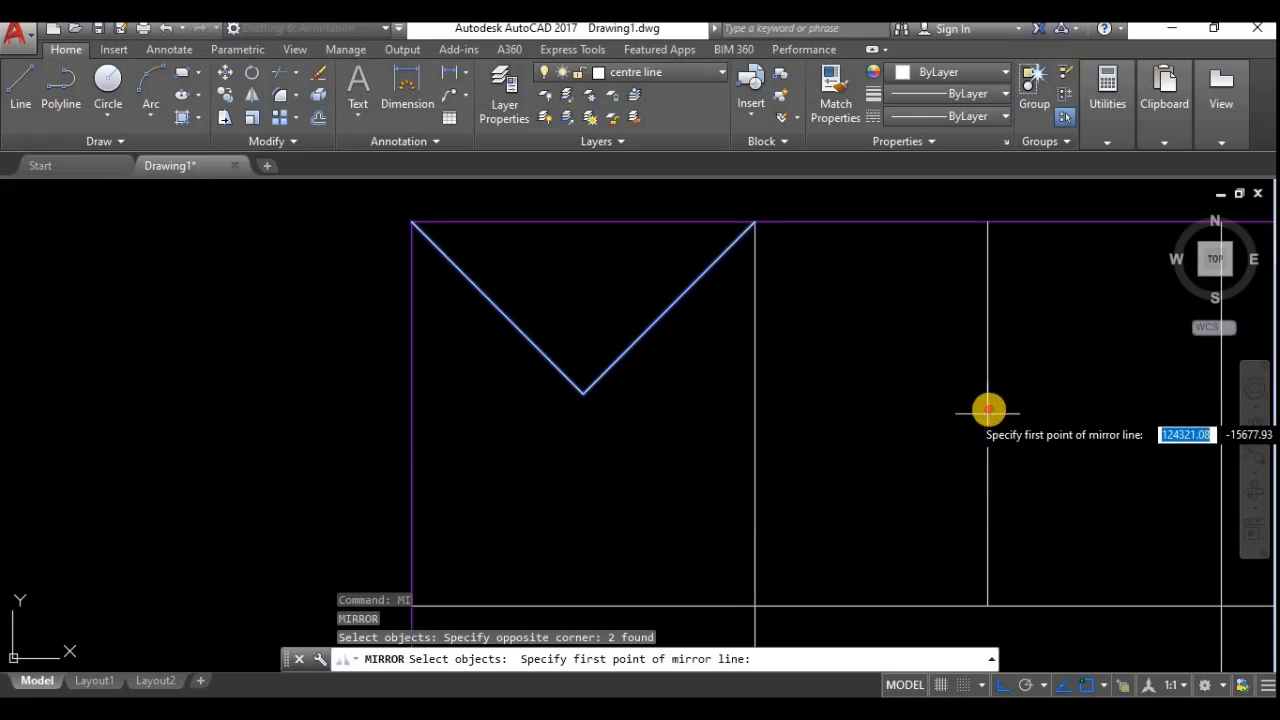
click(985, 417)
click(711, 440)
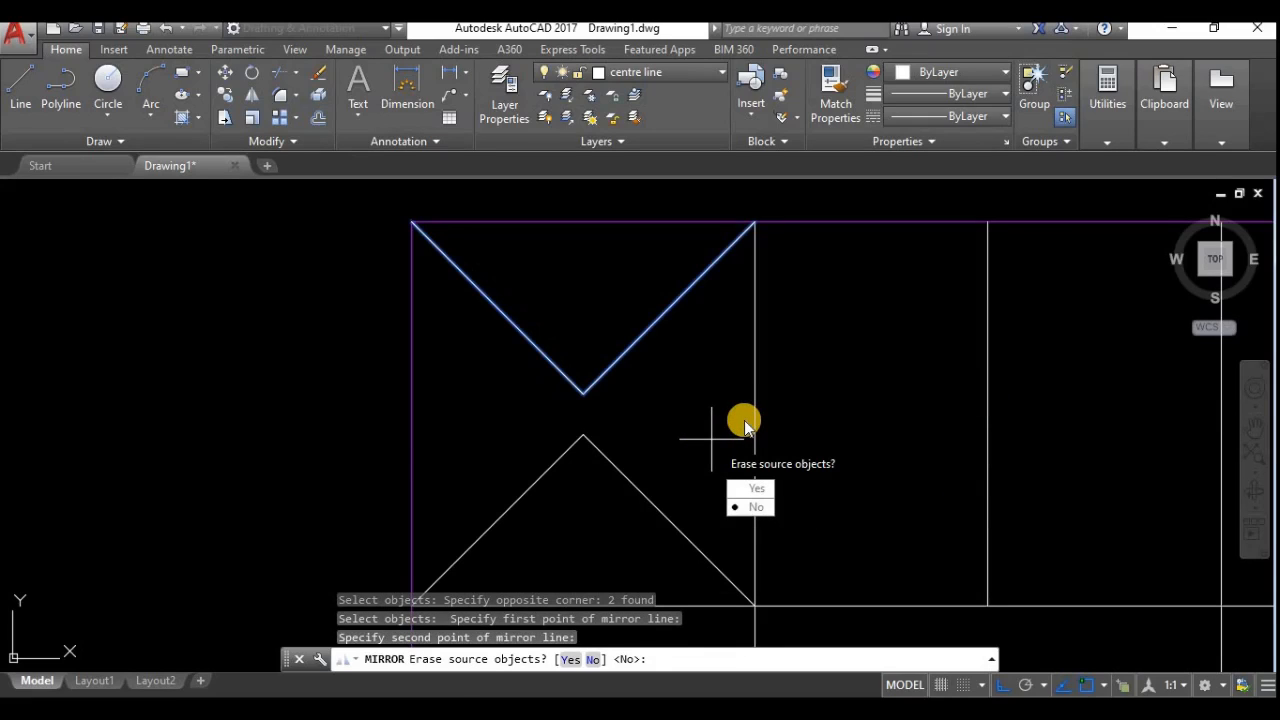
key(Return)
scroll(723, 384, down, 2)
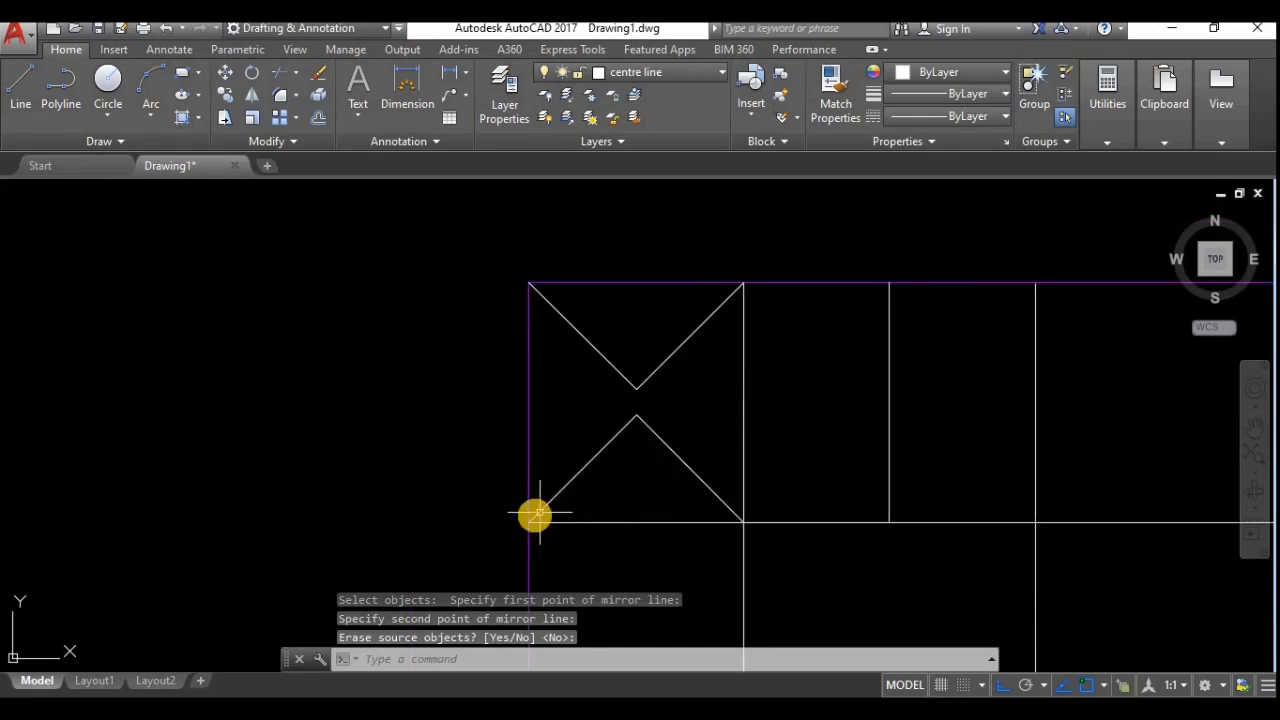
Draw a vertical line joining the meeting points of the upper and lower diagonal pairs in the upper-left bay.
scroll(537, 514, up, 2)
middle_drag(686, 523, 623, 537)
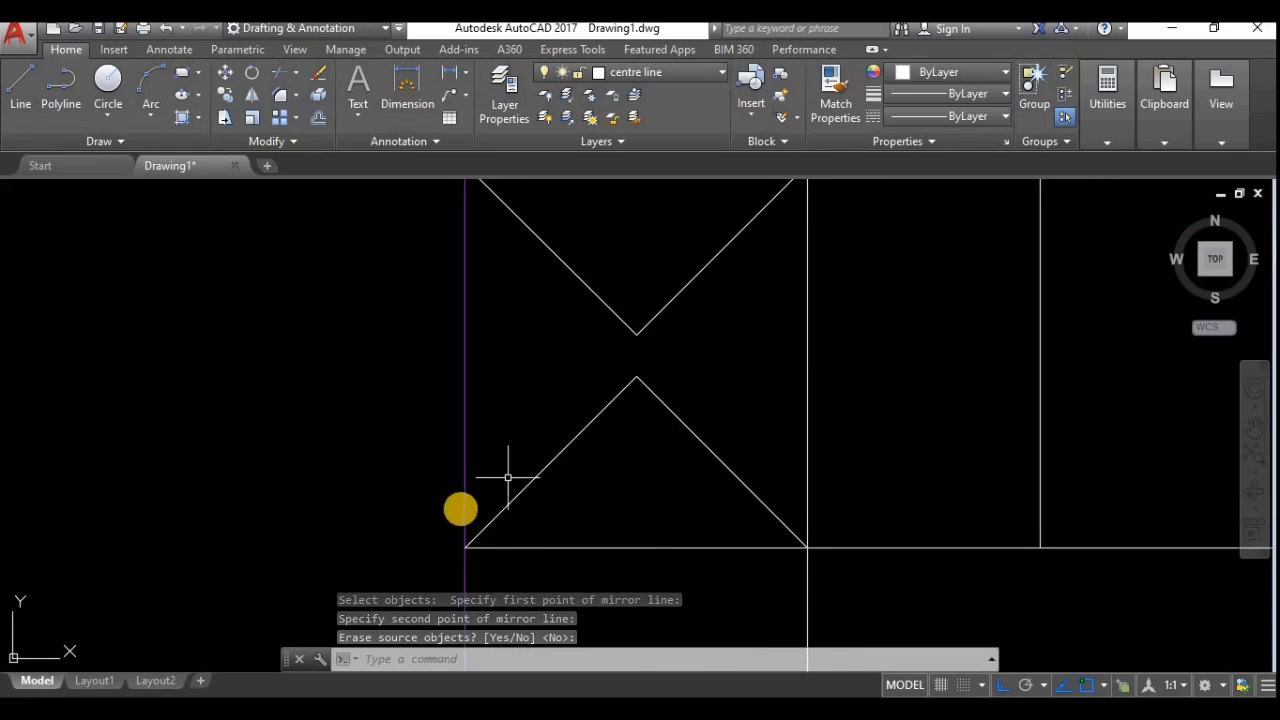
mouse_move(580, 455)
middle_down()
mouse_move(520, 515)
mouse_move(537, 423)
middle_up()
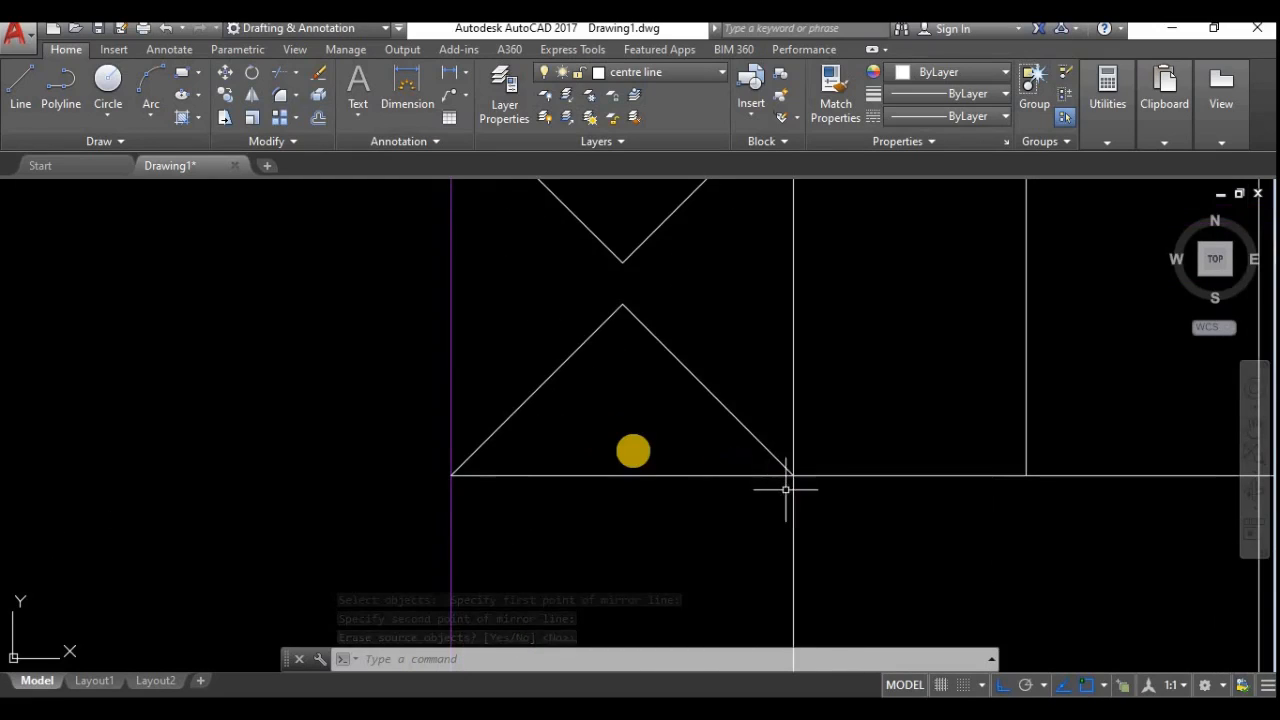
scroll(633, 451, up, 2)
text(l)
key(Return)
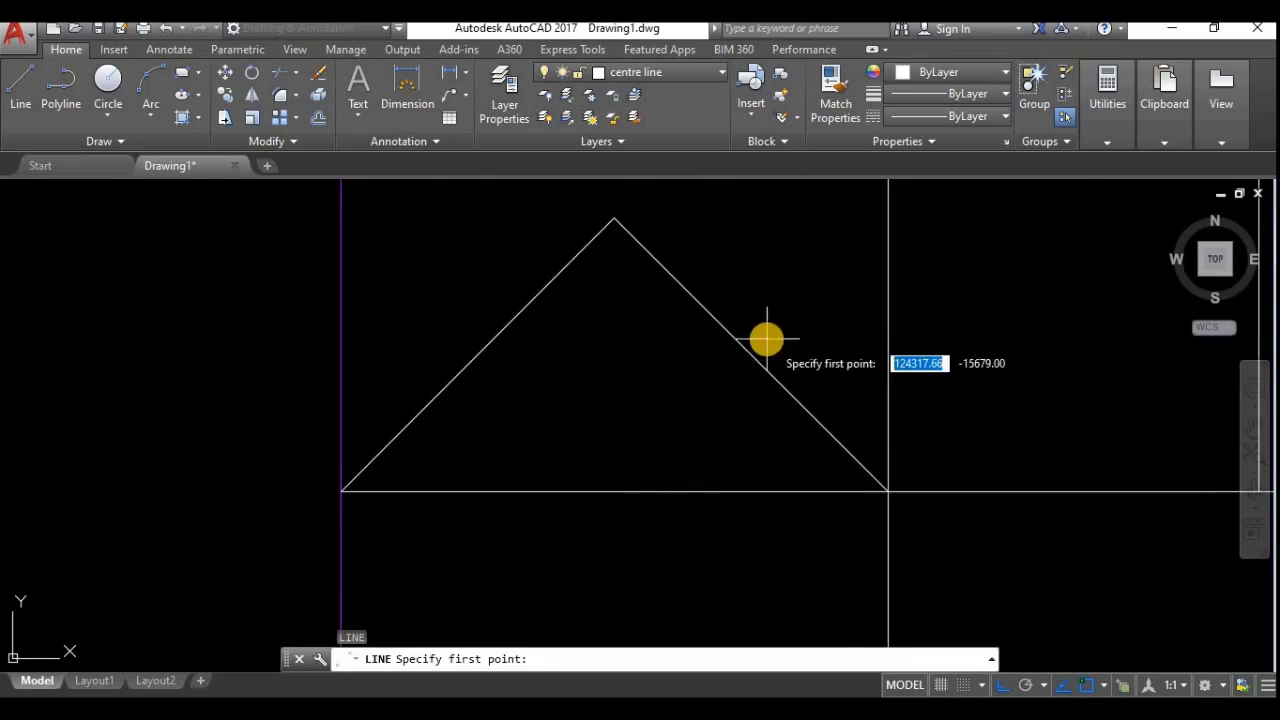
scroll(766, 337, down, 2)
middle_drag(666, 306, 643, 414)
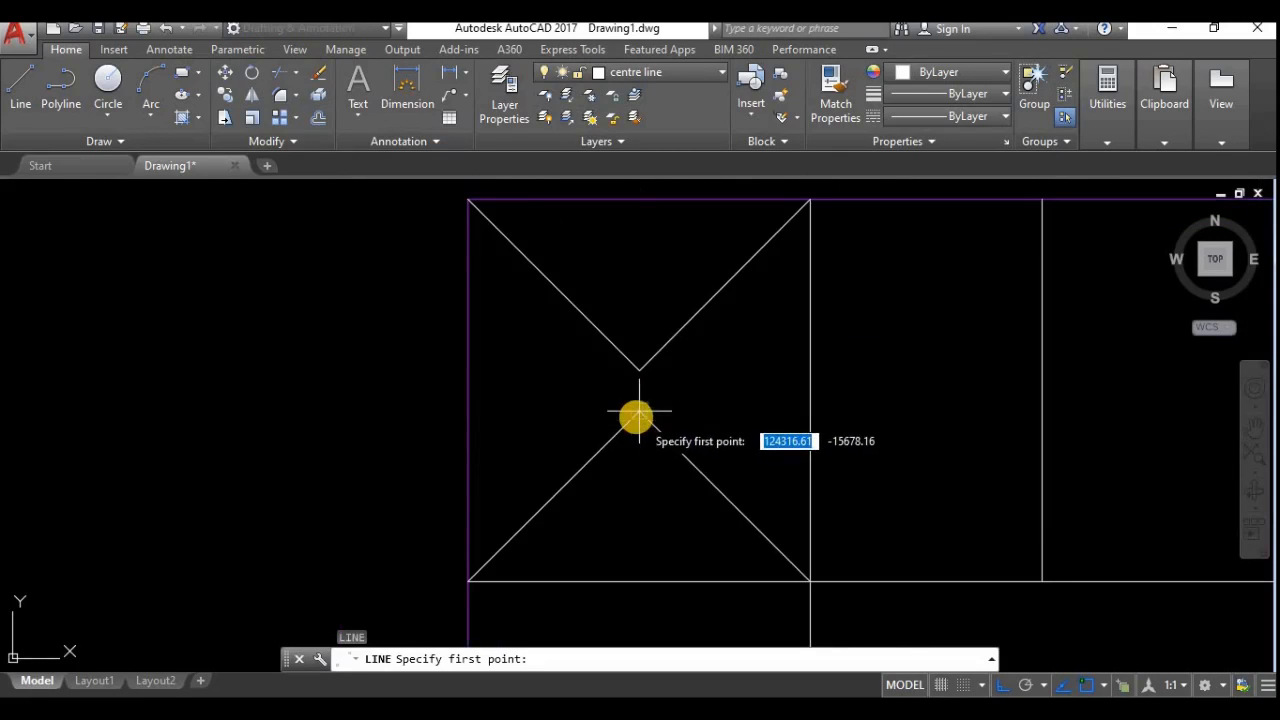
click(640, 370)
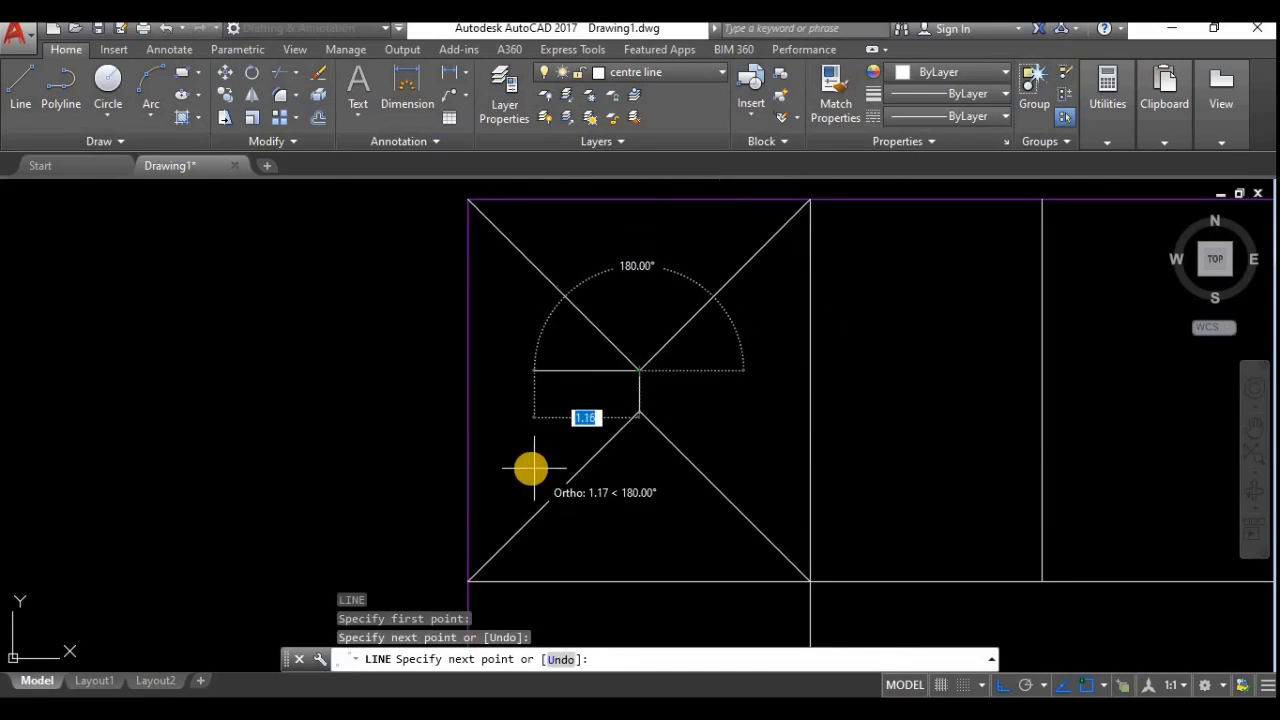
key(Return)
middle_drag(541, 409, 514, 443)
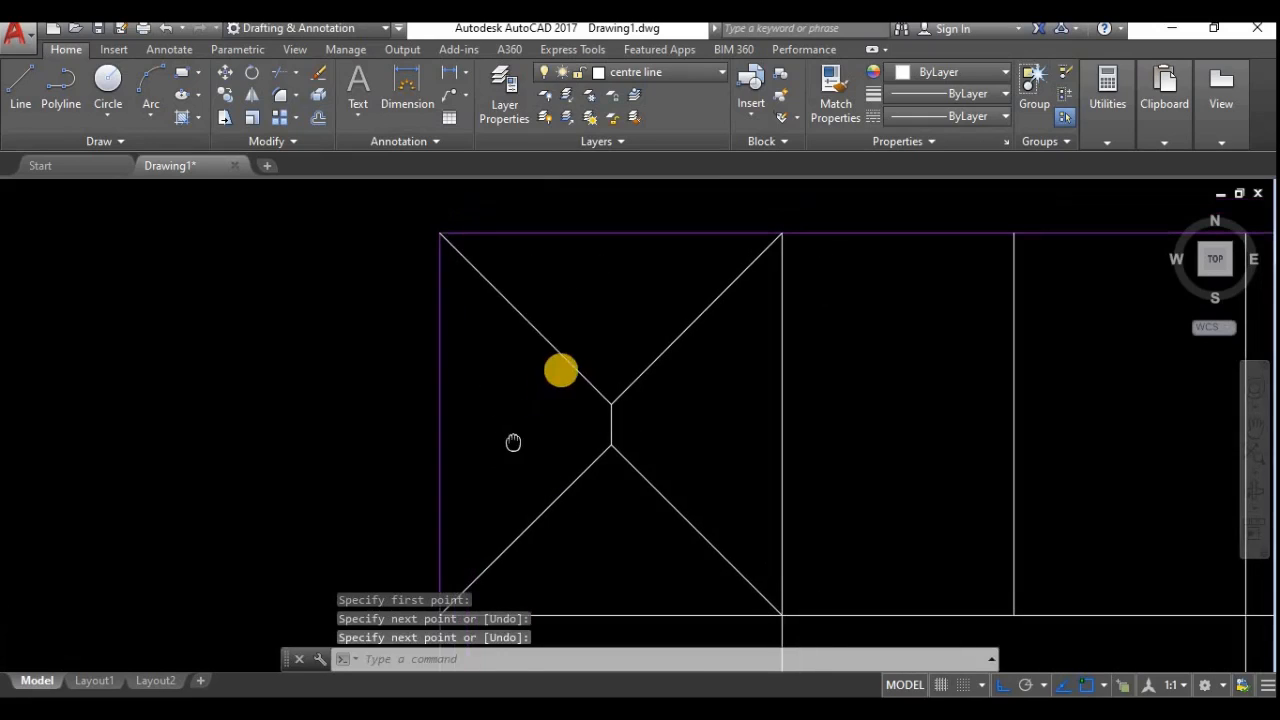
Copy the upper-left bay's upper-left diagonal from its outer end to the tops of the three interior vertical lines.
click(561, 369)
click(524, 305)
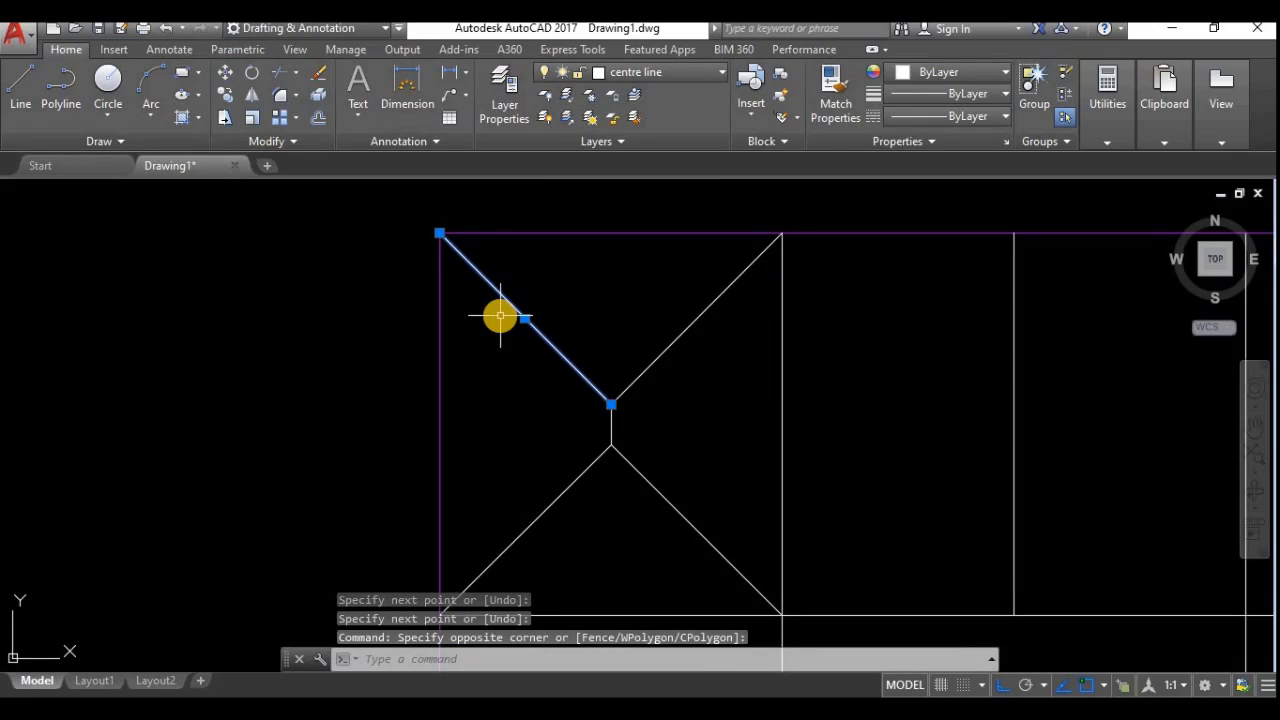
key(Return)
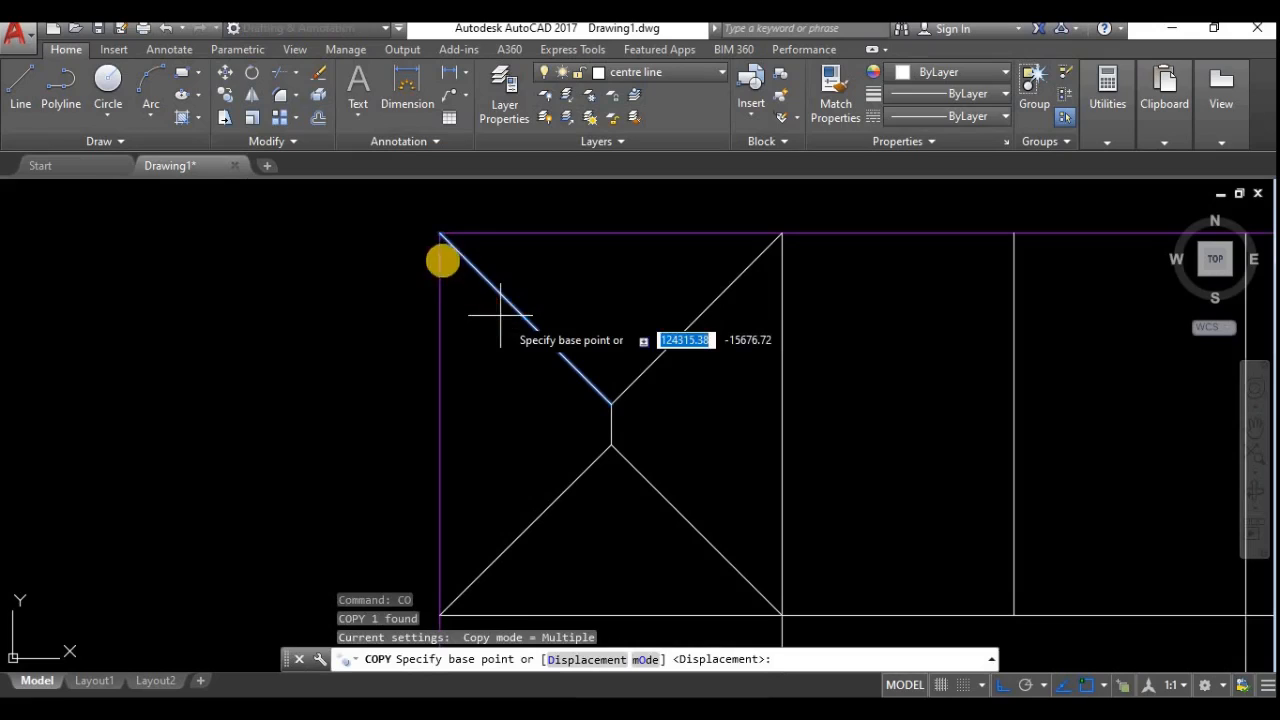
click(440, 234)
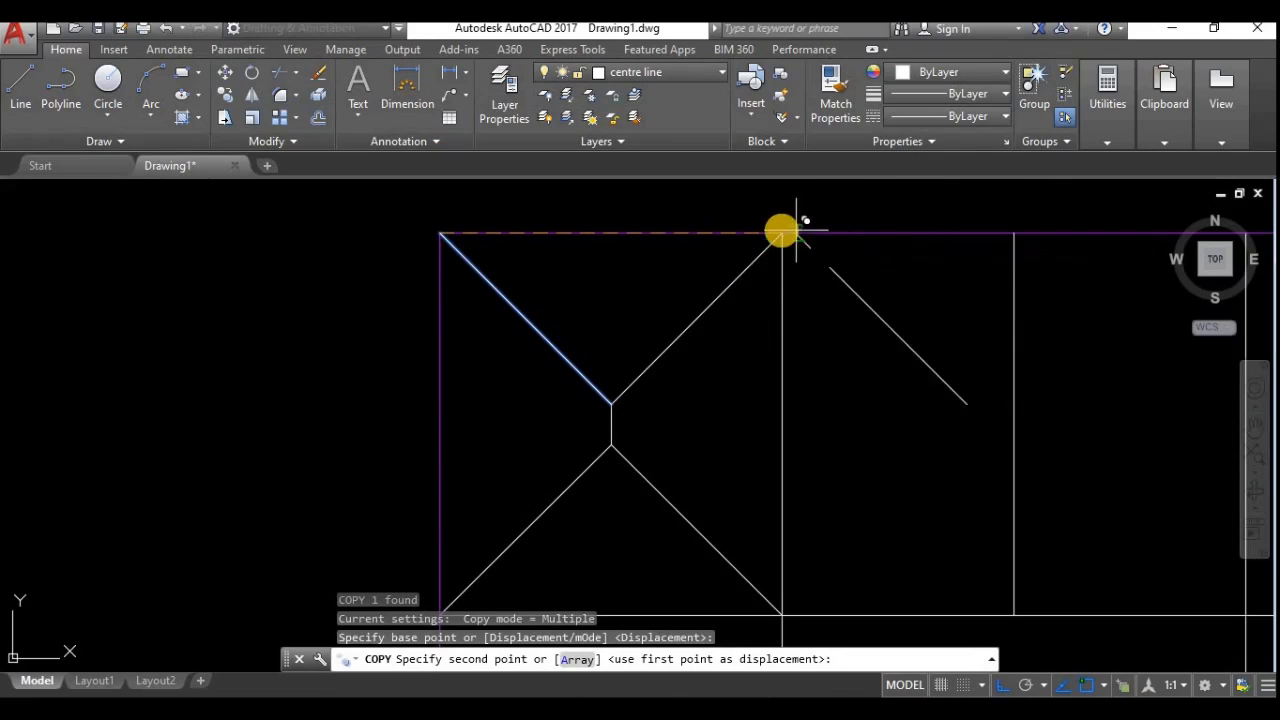
click(782, 233)
middle_drag(968, 290, 701, 330)
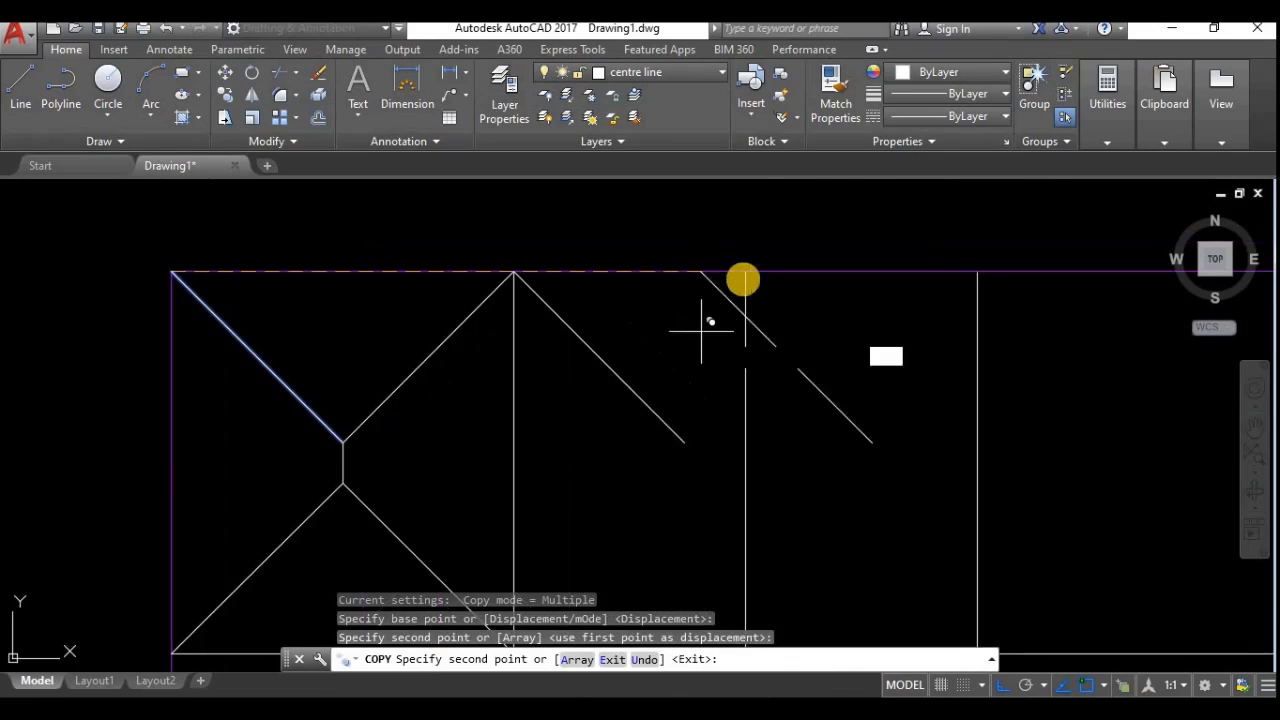
click(745, 271)
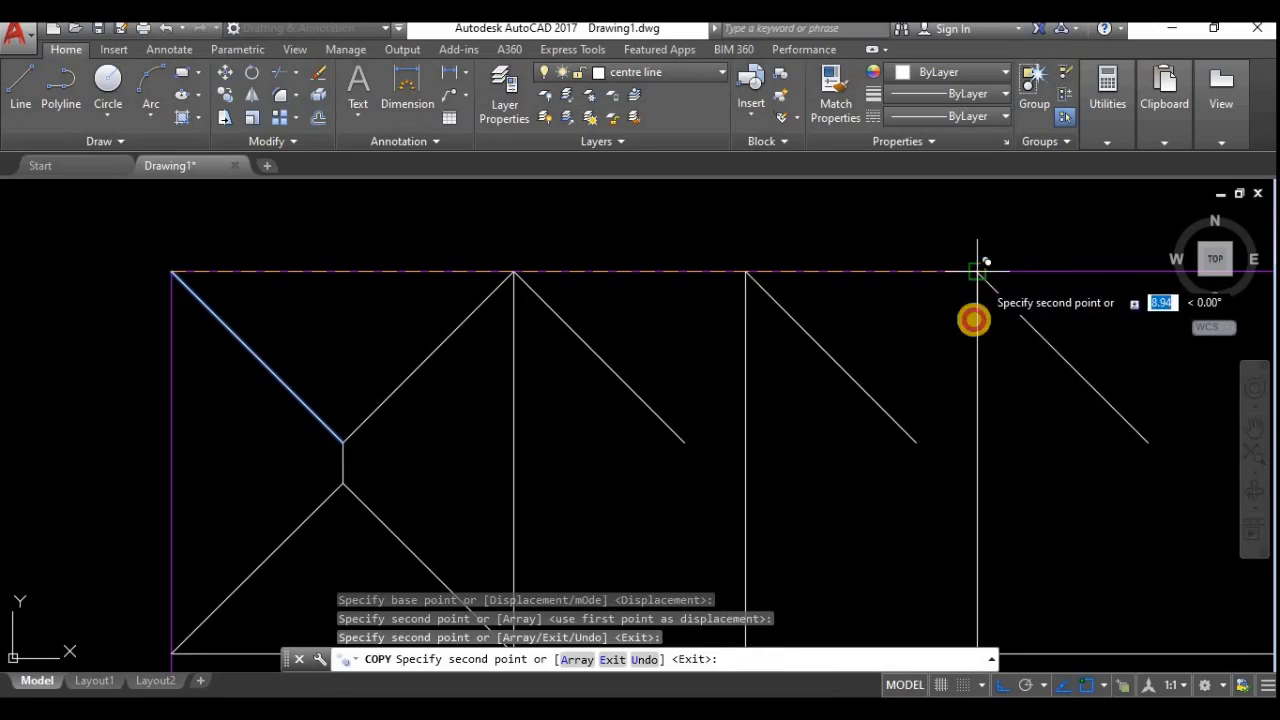
click(977, 271)
middle_drag(1046, 389, 1016, 134)
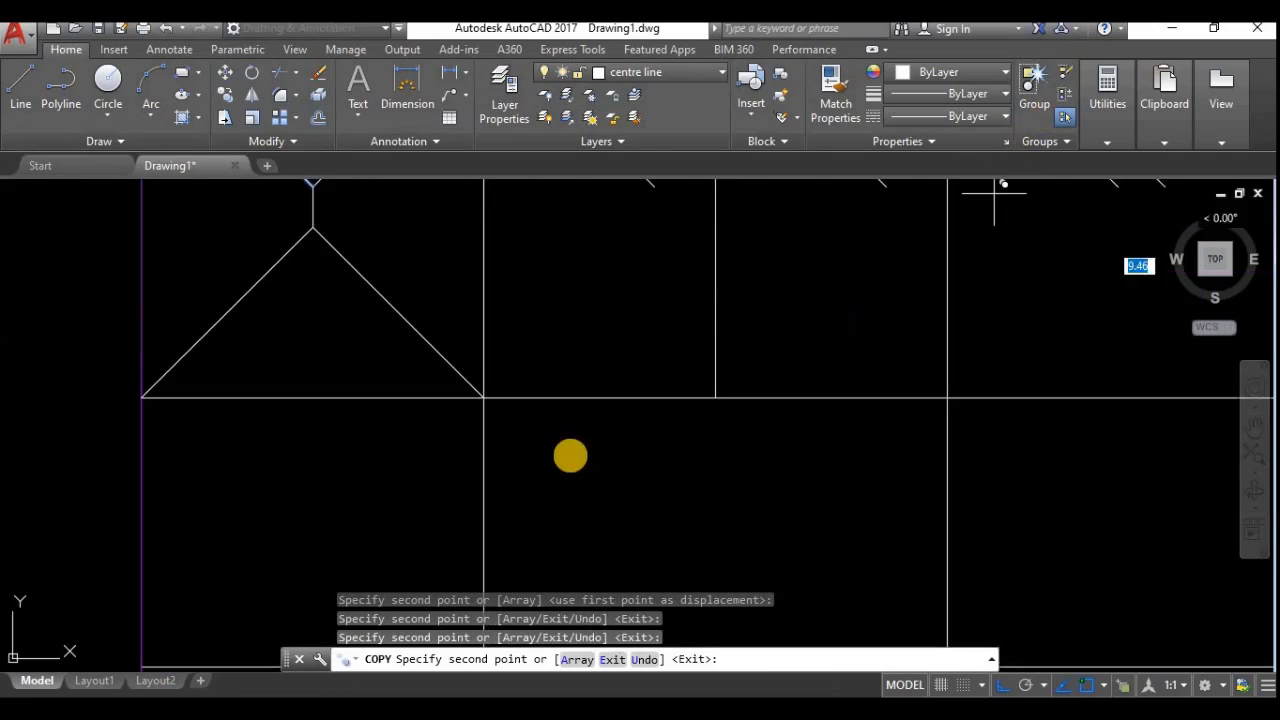
Place copies of the diagonal at the upper-left corners of the three middle-row bays.
middle_drag(570, 456, 834, 326)
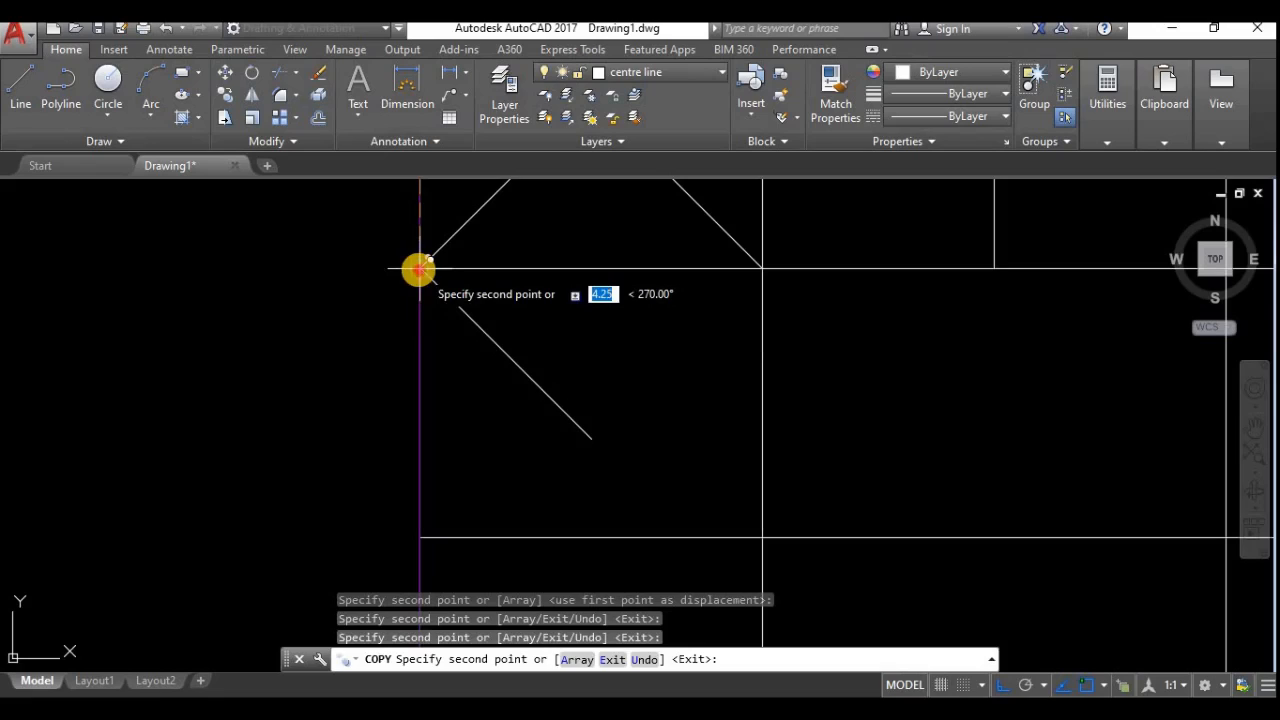
click(419, 269)
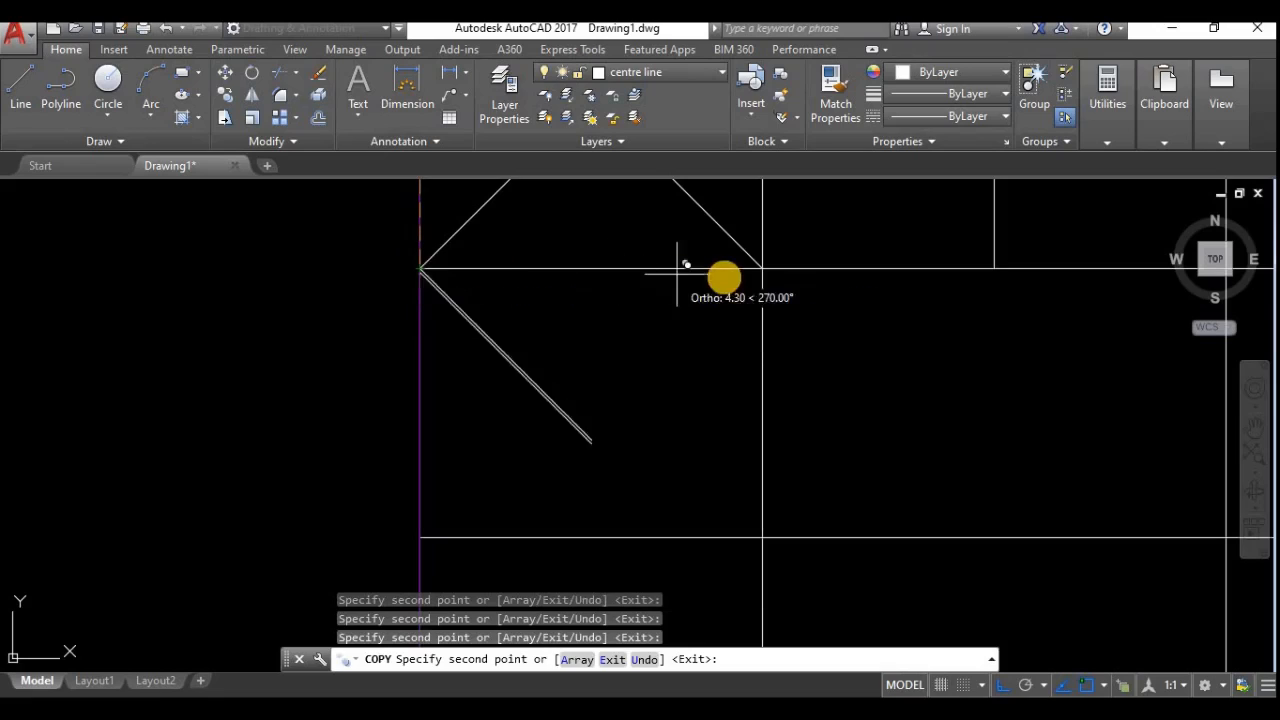
click(765, 272)
middle_drag(1009, 382, 530, 362)
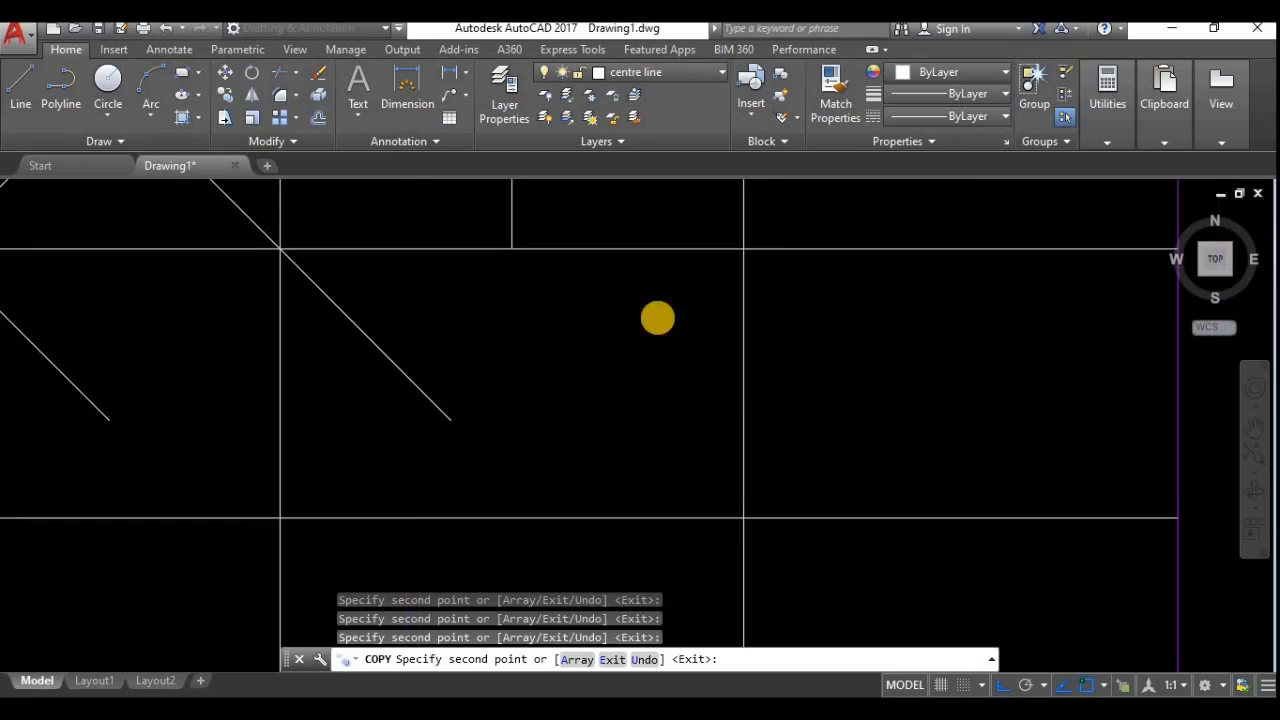
click(745, 251)
middle_drag(789, 446, 941, 305)
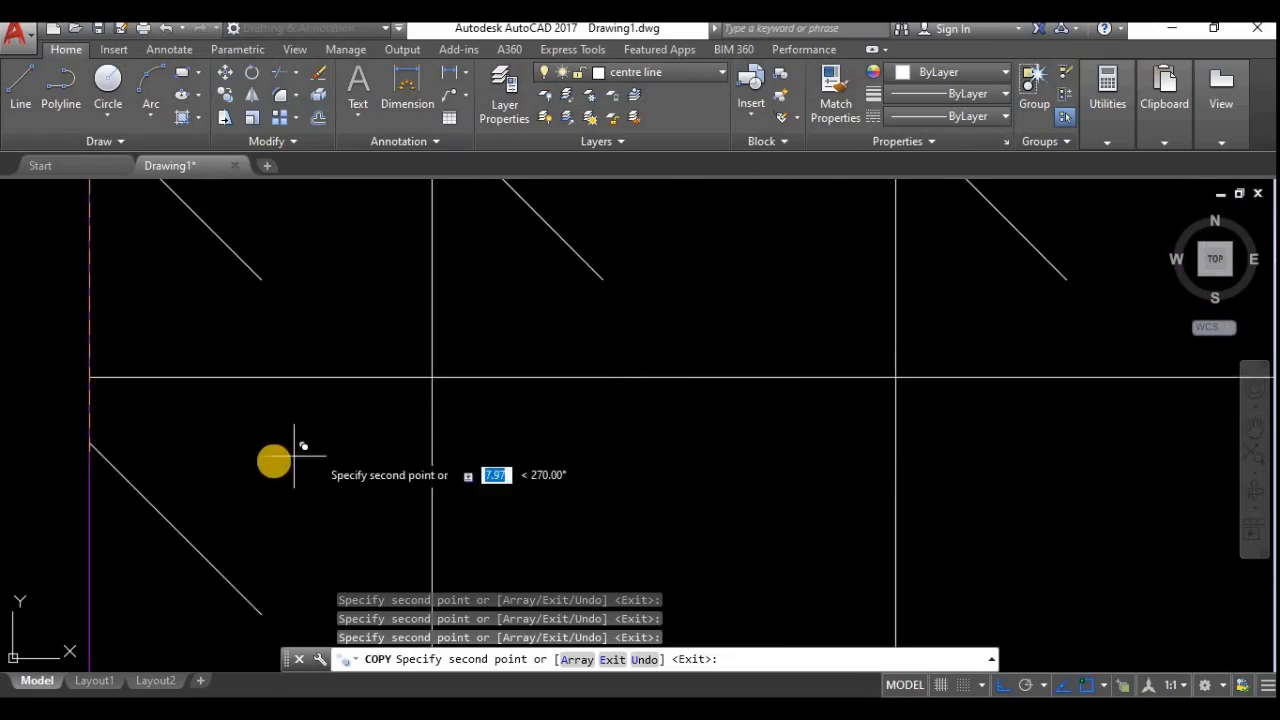
Place copies of the diagonal at the upper-left corners of the three bottom-row bays and end the copying.
middle_drag(274, 462, 477, 415)
click(291, 331)
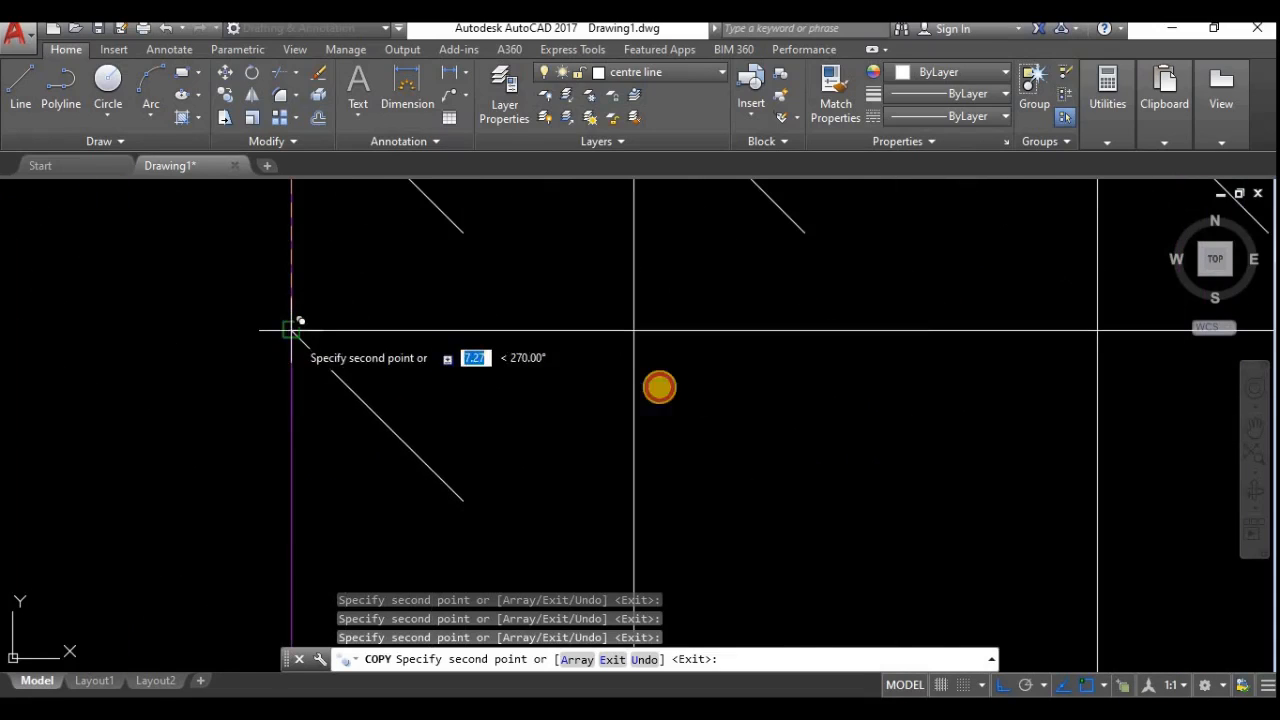
click(634, 331)
middle_drag(857, 463, 313, 484)
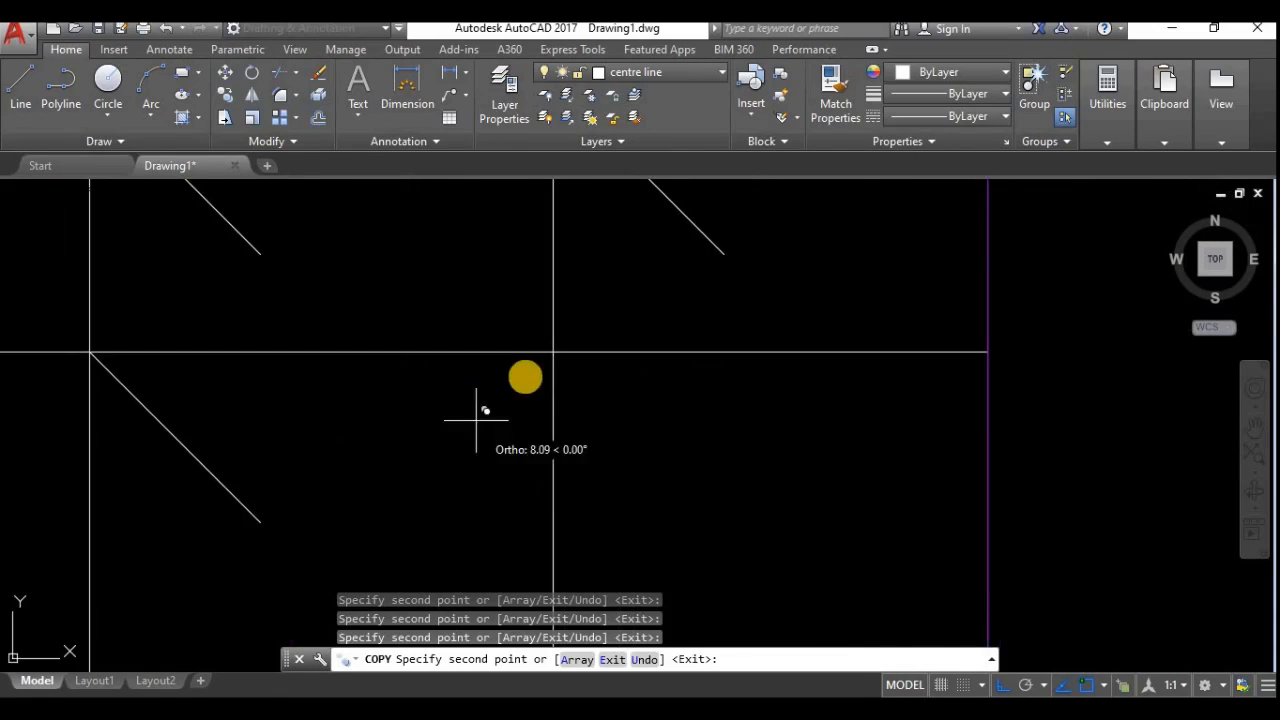
click(553, 352)
scroll(700, 300, down, 10)
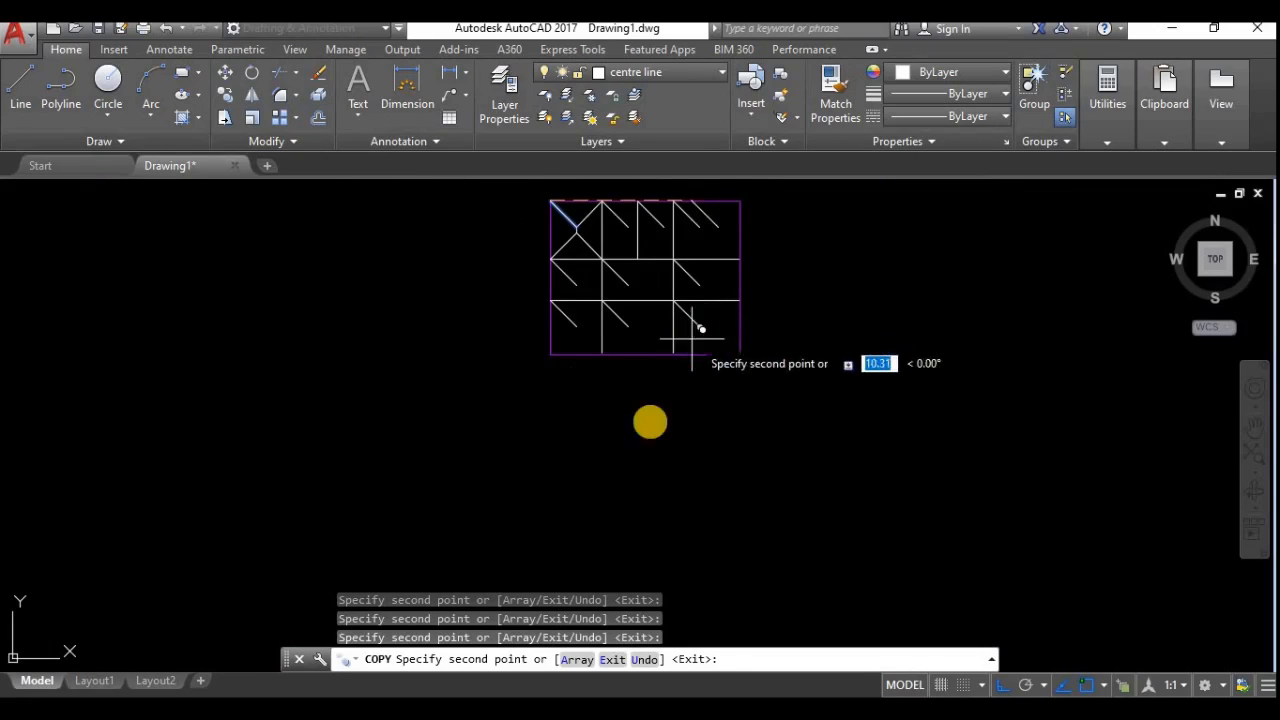
middle_drag(692, 339, 642, 438)
key(Escape)
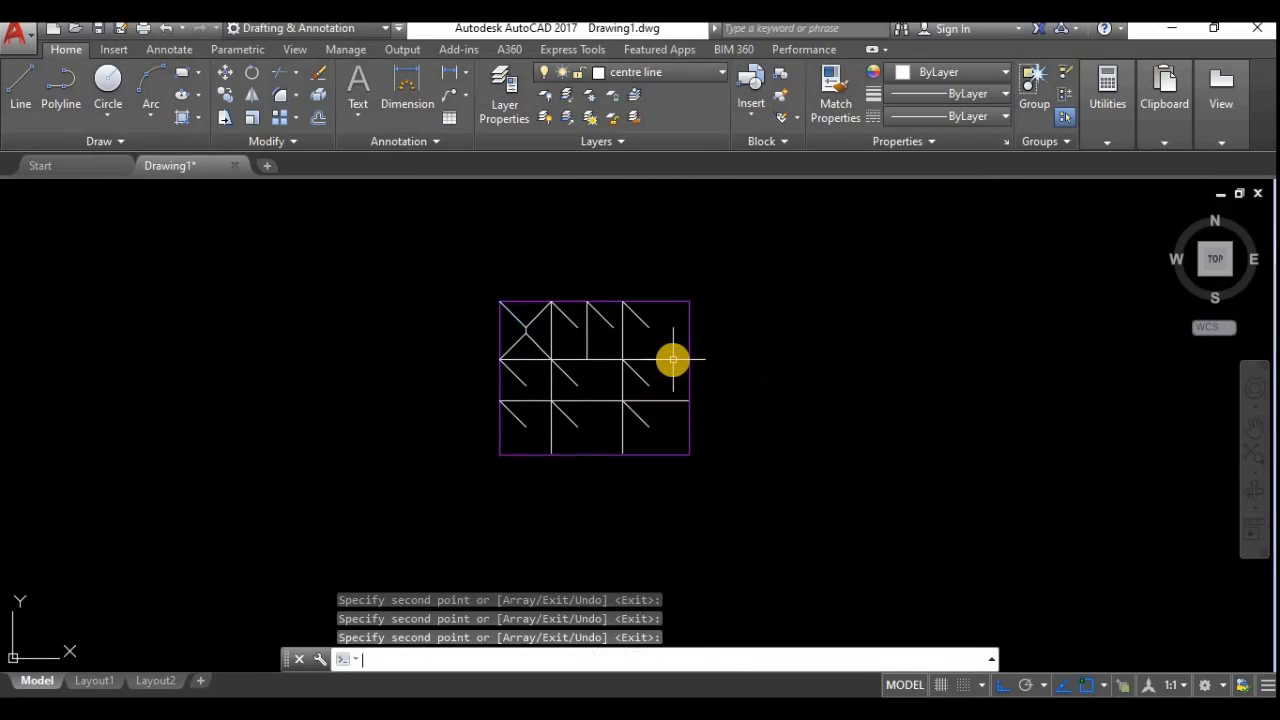
Copy the upper-left bay's upper-right diagonal from its outer end to the upper-right corners of the other three top-row bays.
scroll(433, 277, up, 2)
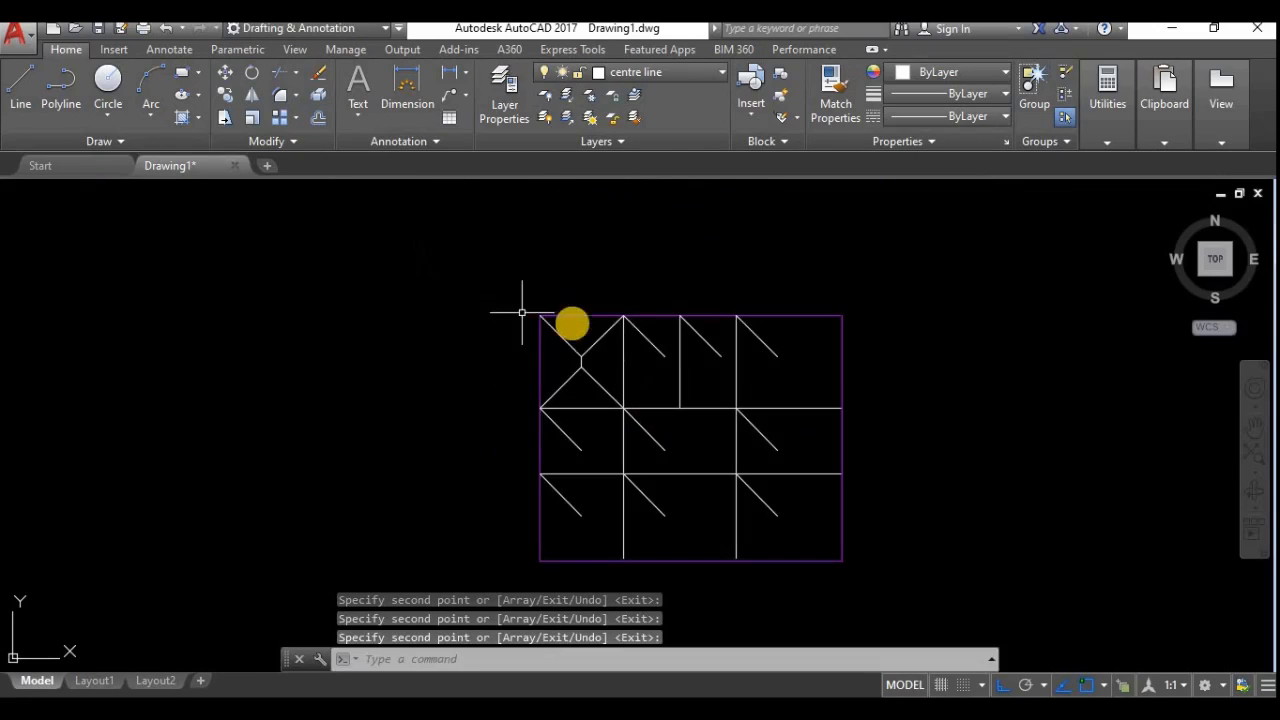
click(610, 357)
click(587, 343)
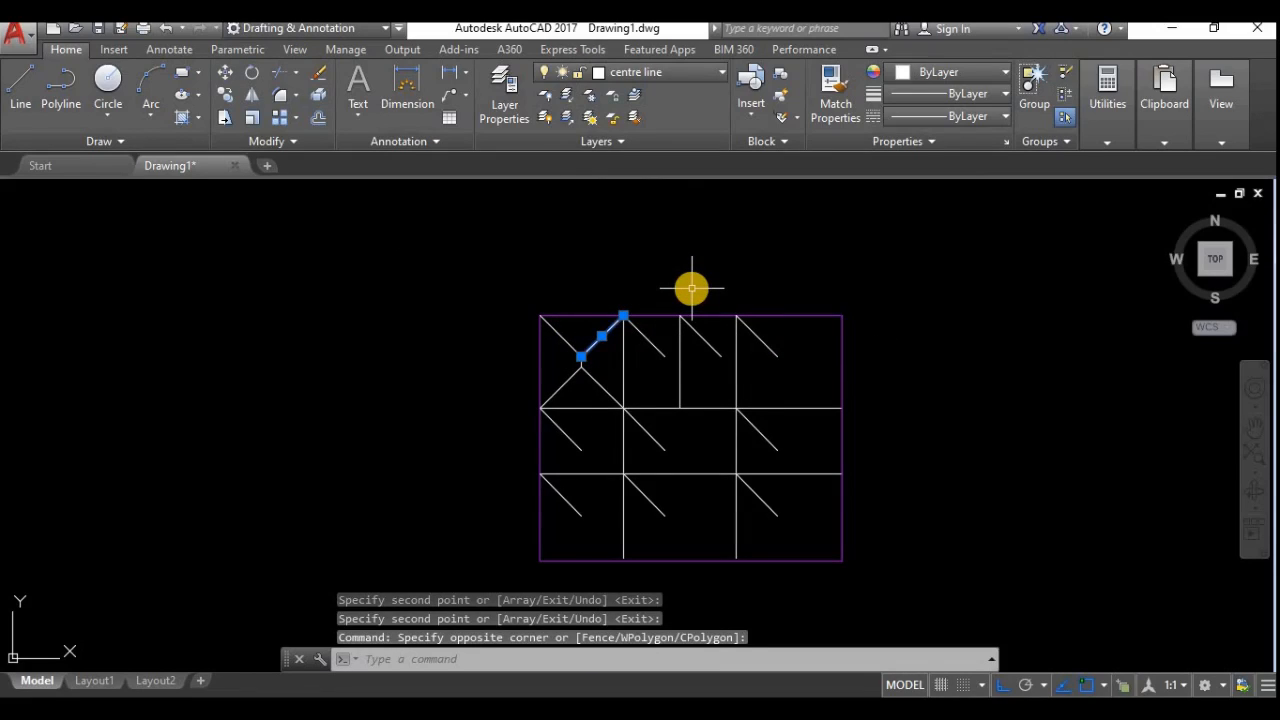
text(co)
key(Return)
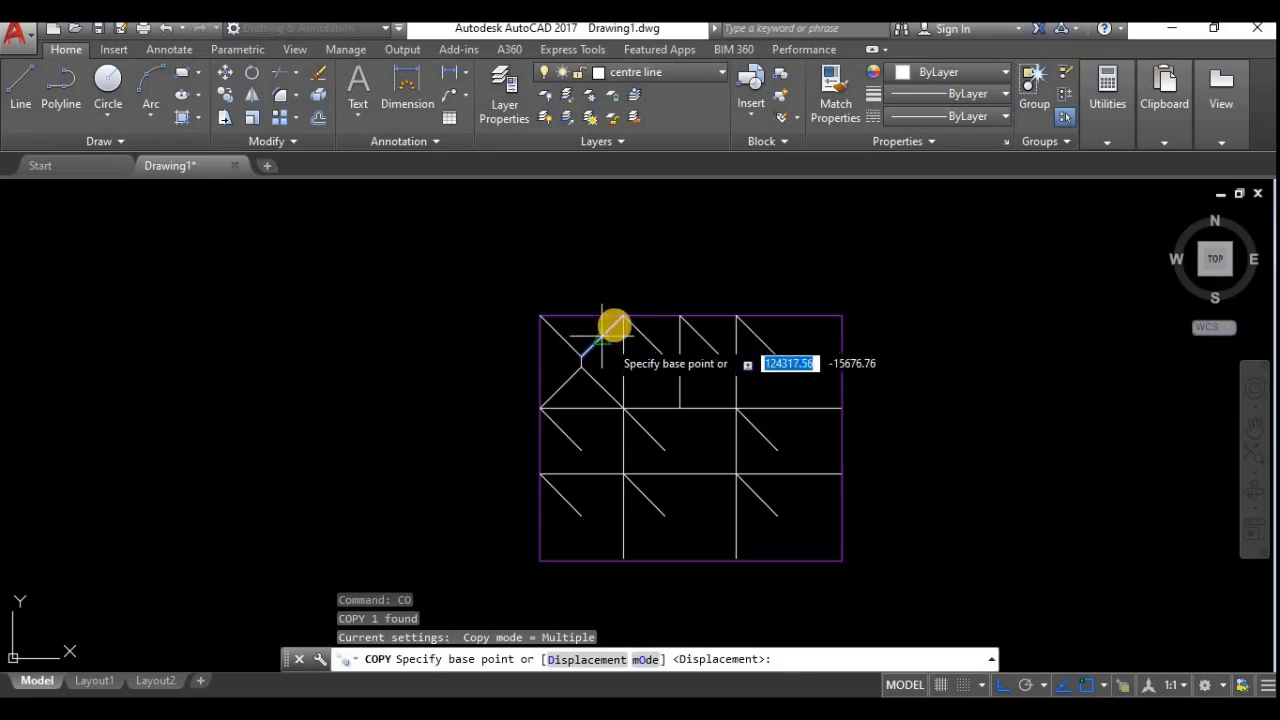
click(620, 322)
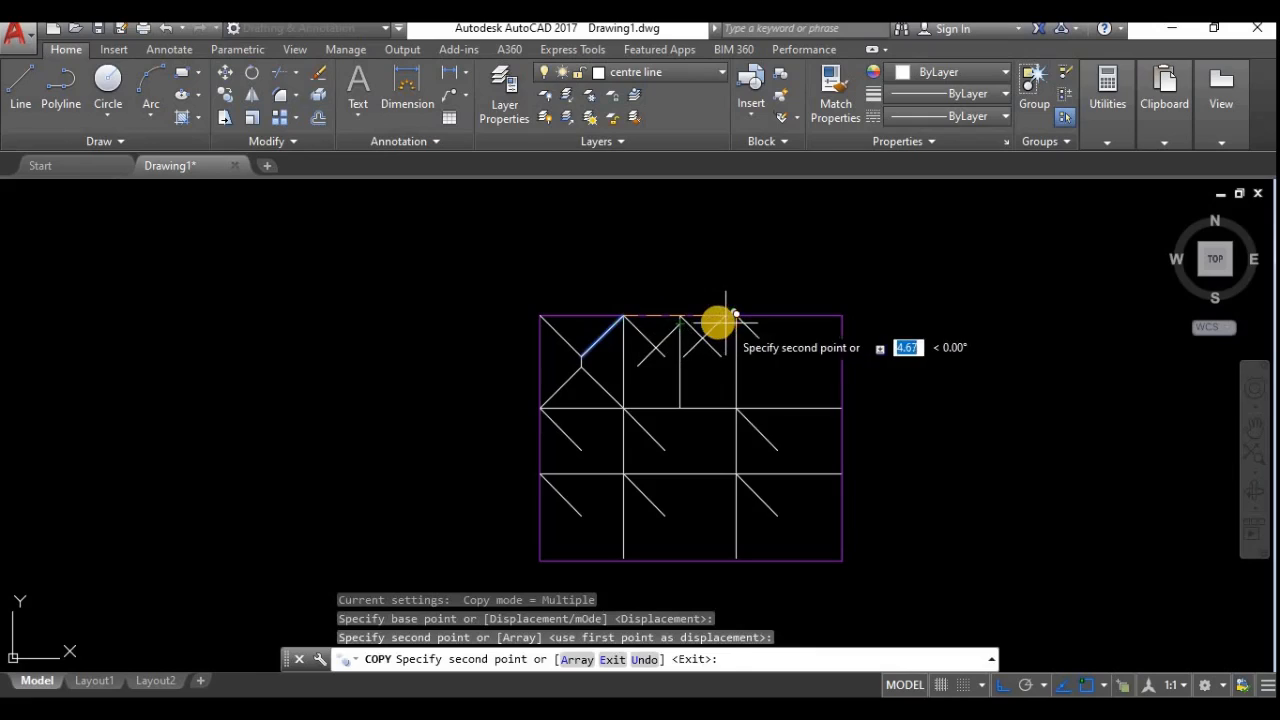
key(Return)
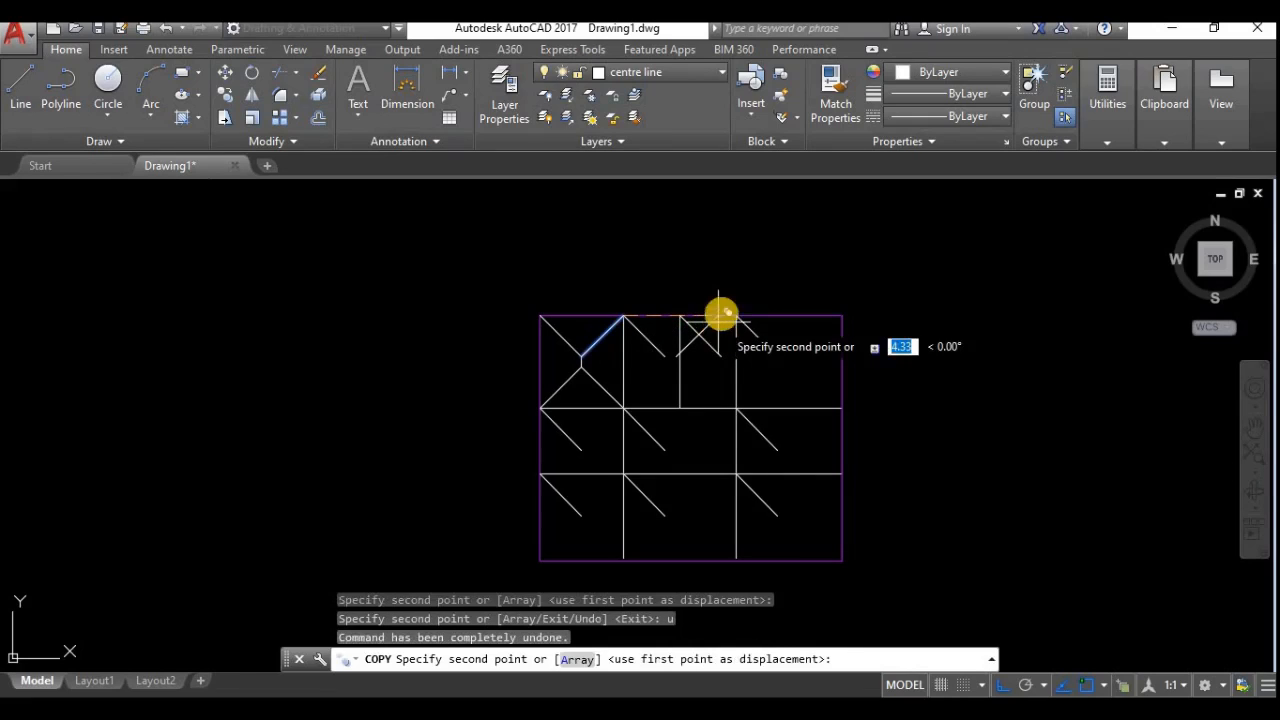
click(680, 318)
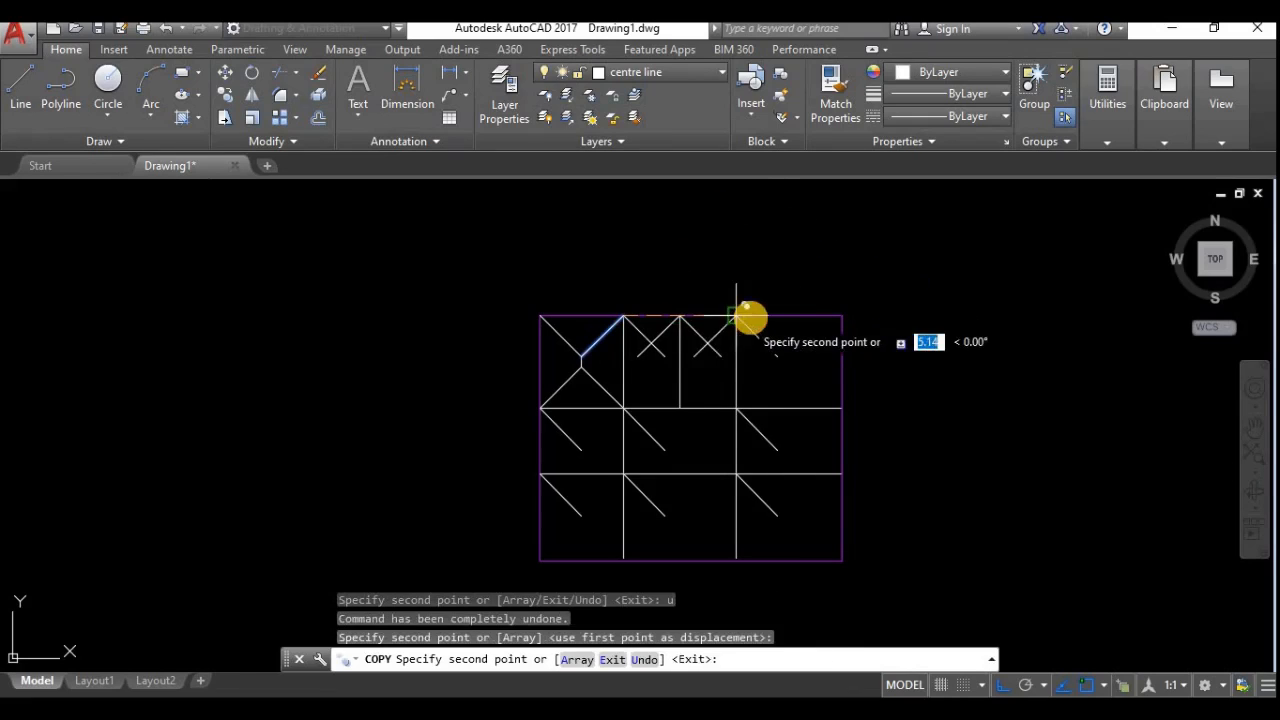
click(836, 317)
click(840, 317)
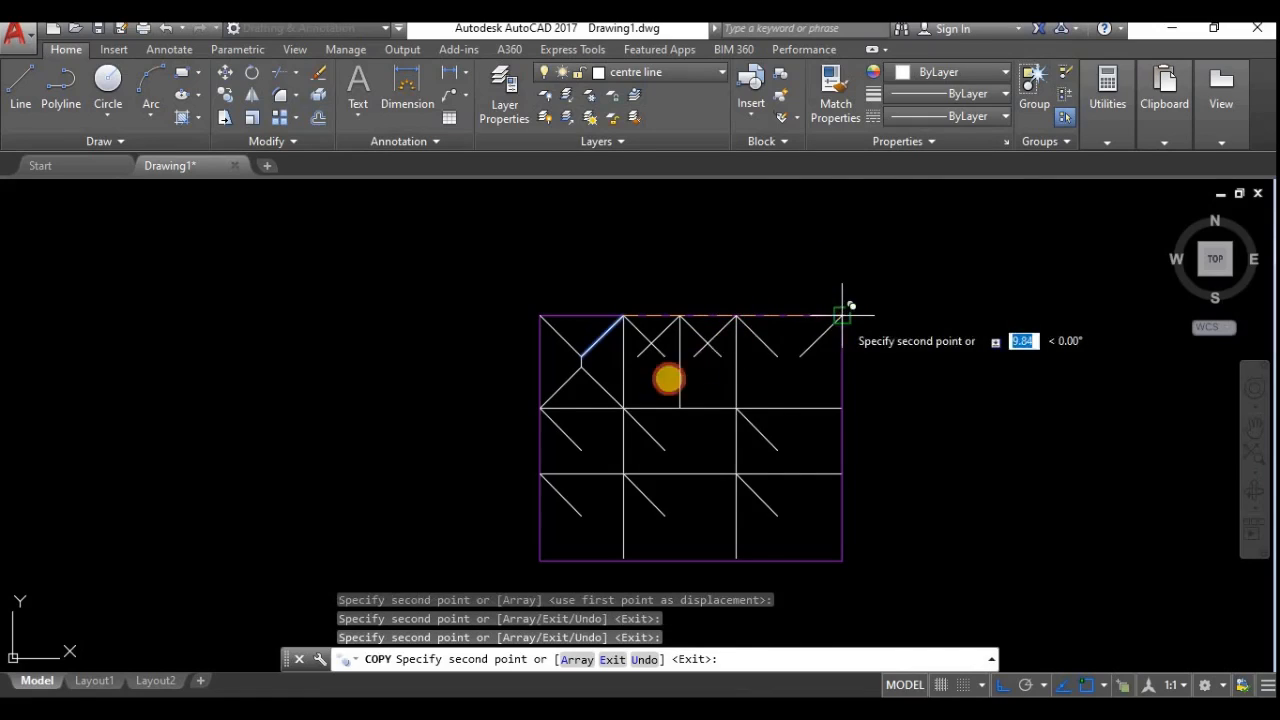
Place copies of the diagonal at the upper-right corners of the three middle-row bays.
click(706, 410)
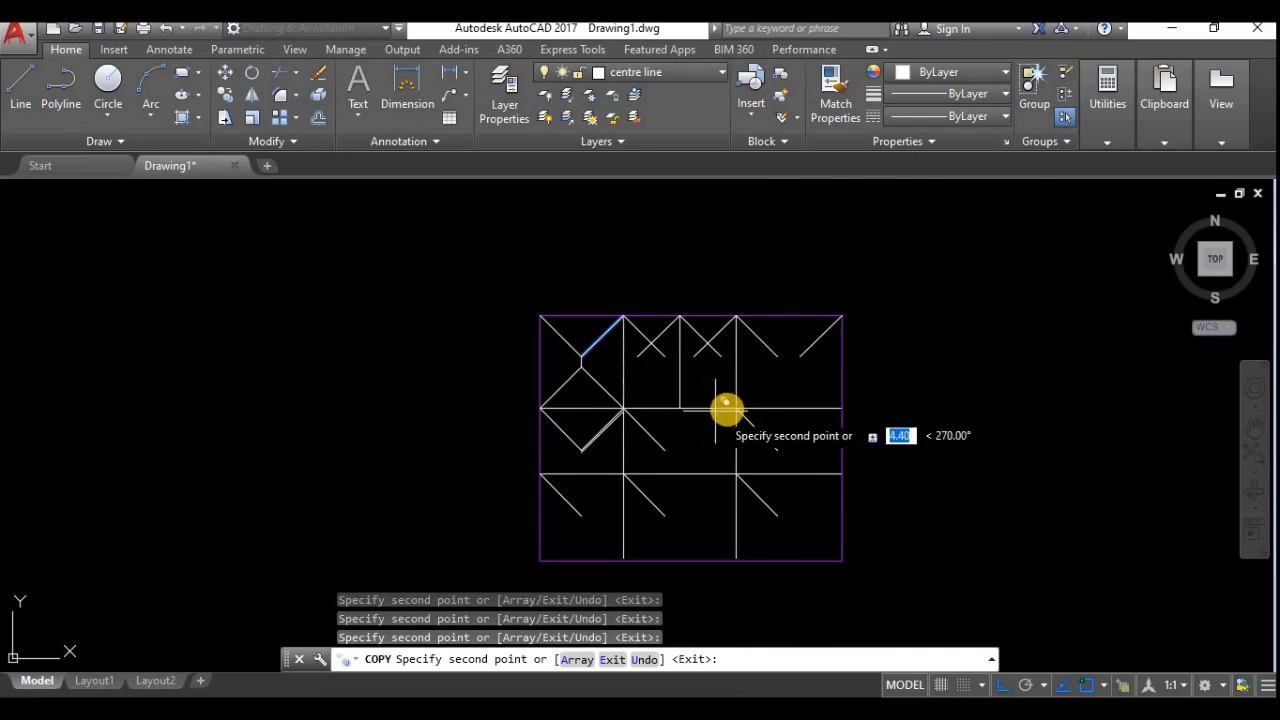
click(729, 409)
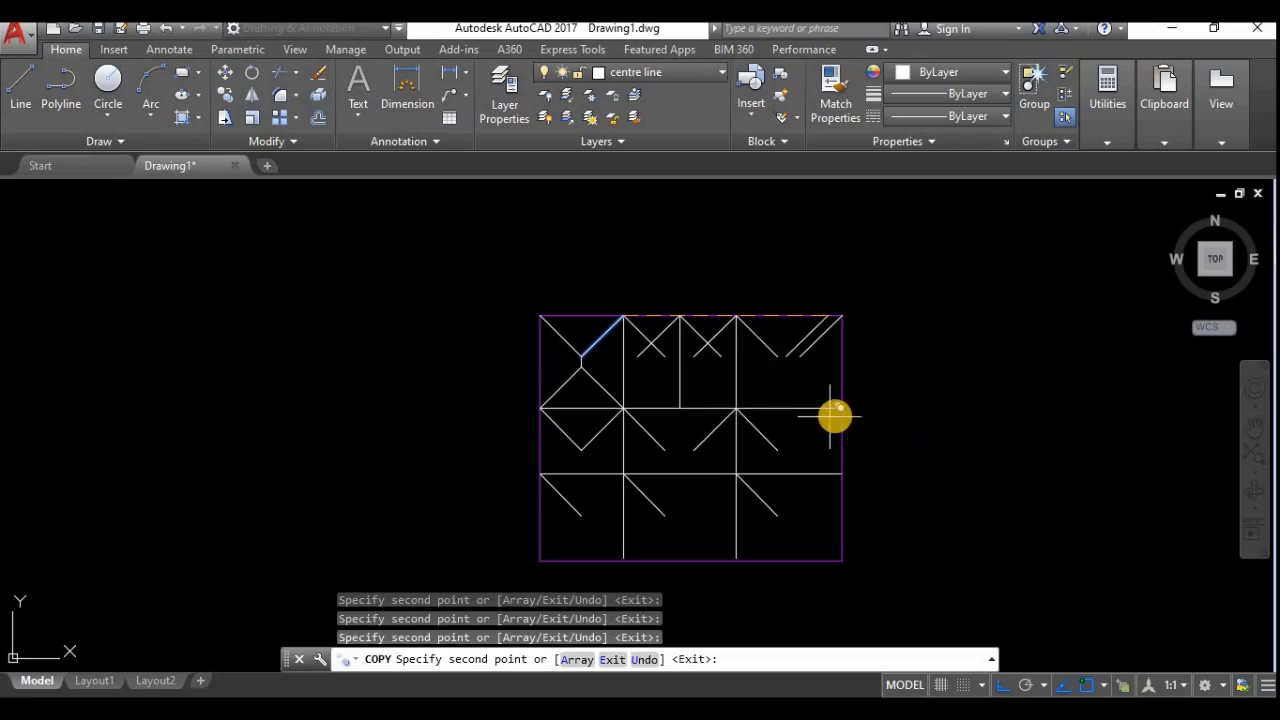
click(835, 415)
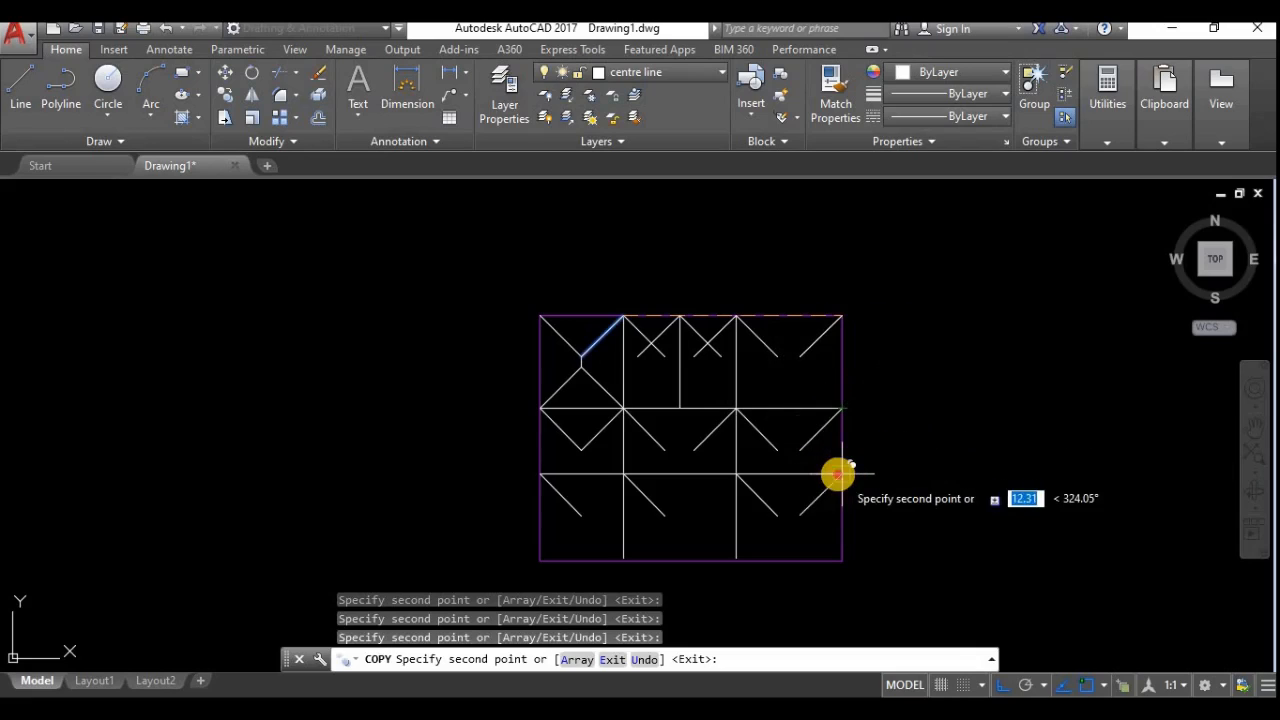
Place copies of the diagonal at the upper-right corners of the three bottom-row bays and end the copying.
click(838, 474)
click(733, 474)
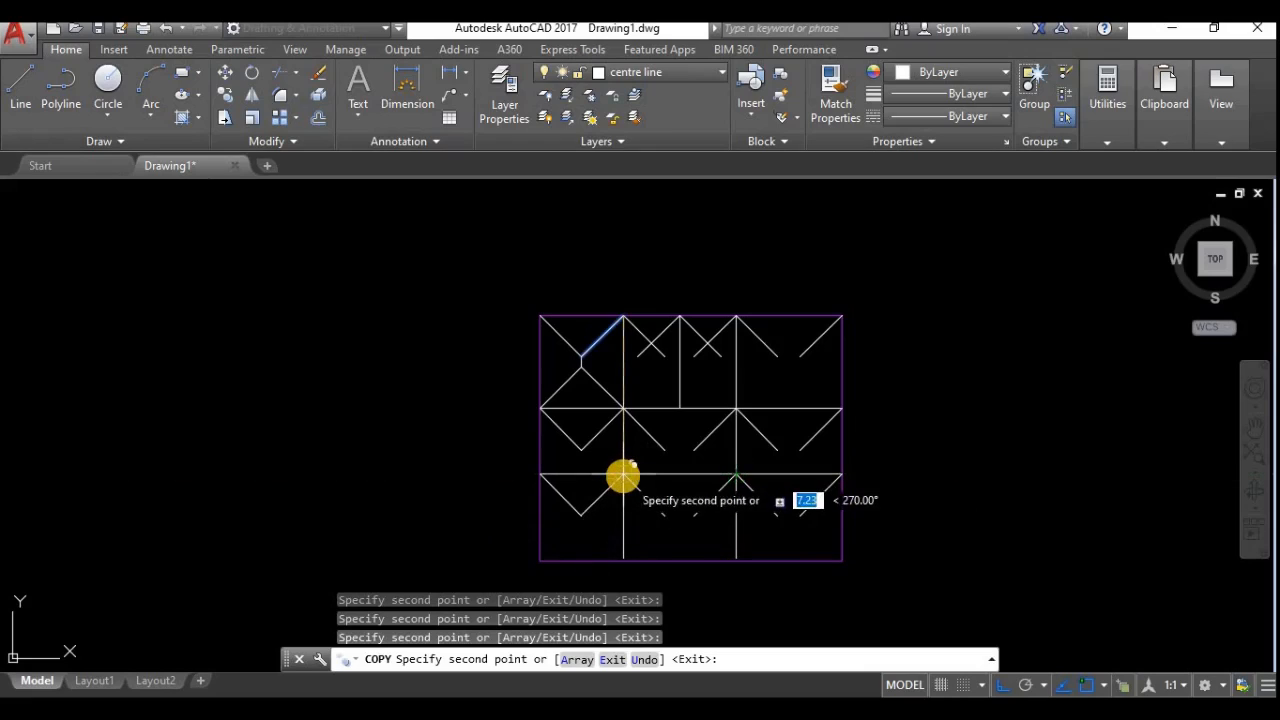
click(623, 474)
key(Return)
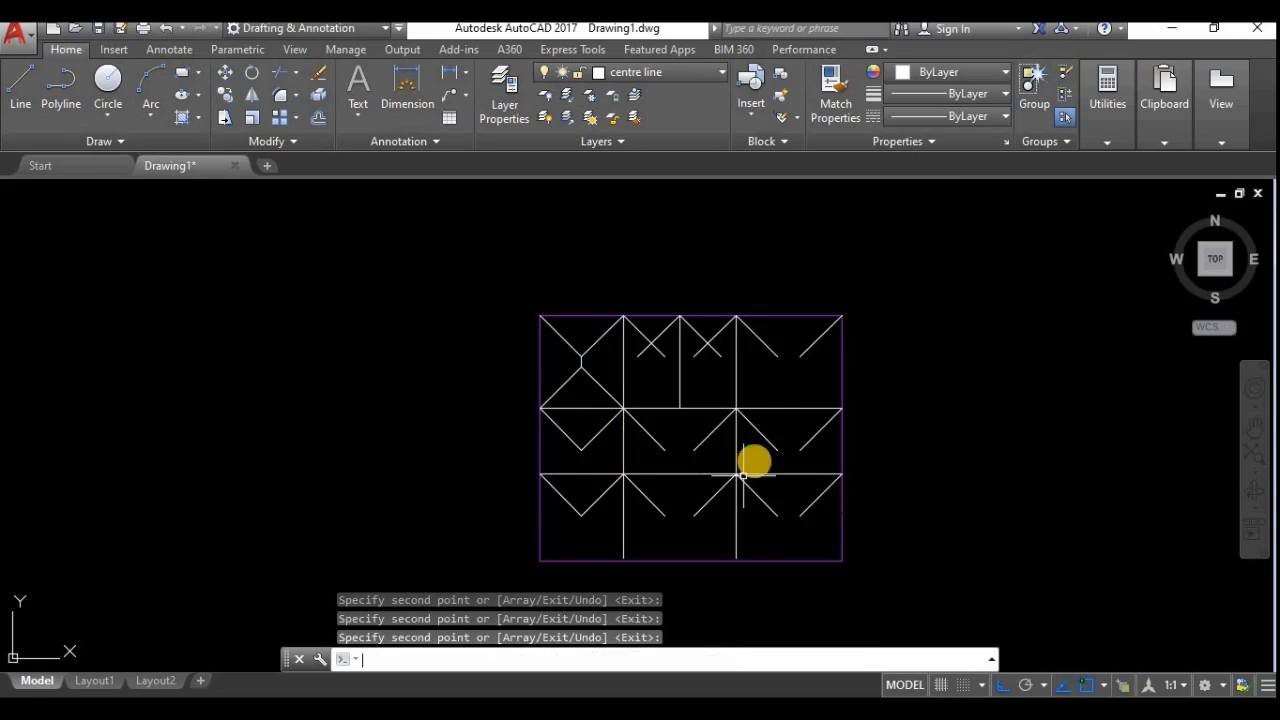
Copy the upper-left bay's lower-left diagonal from its outer end to the lower-left corners of the other three top-row bays.
key(Return)
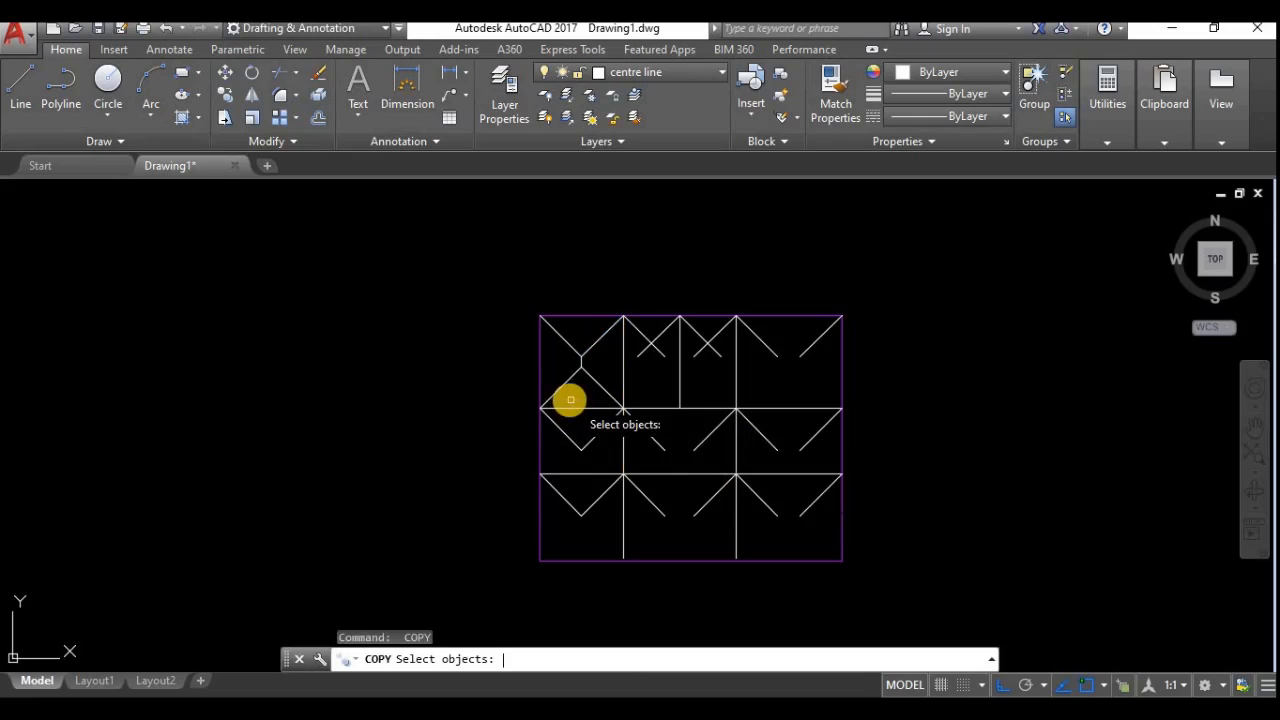
click(563, 385)
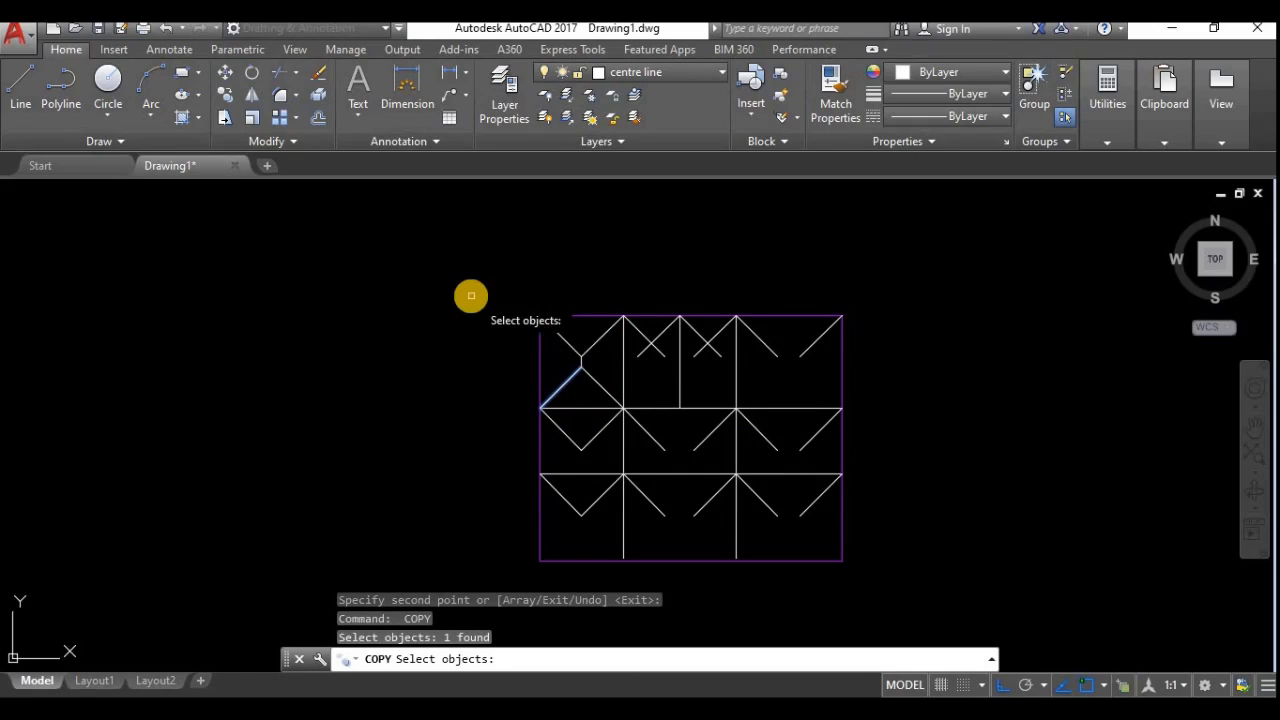
key(Return)
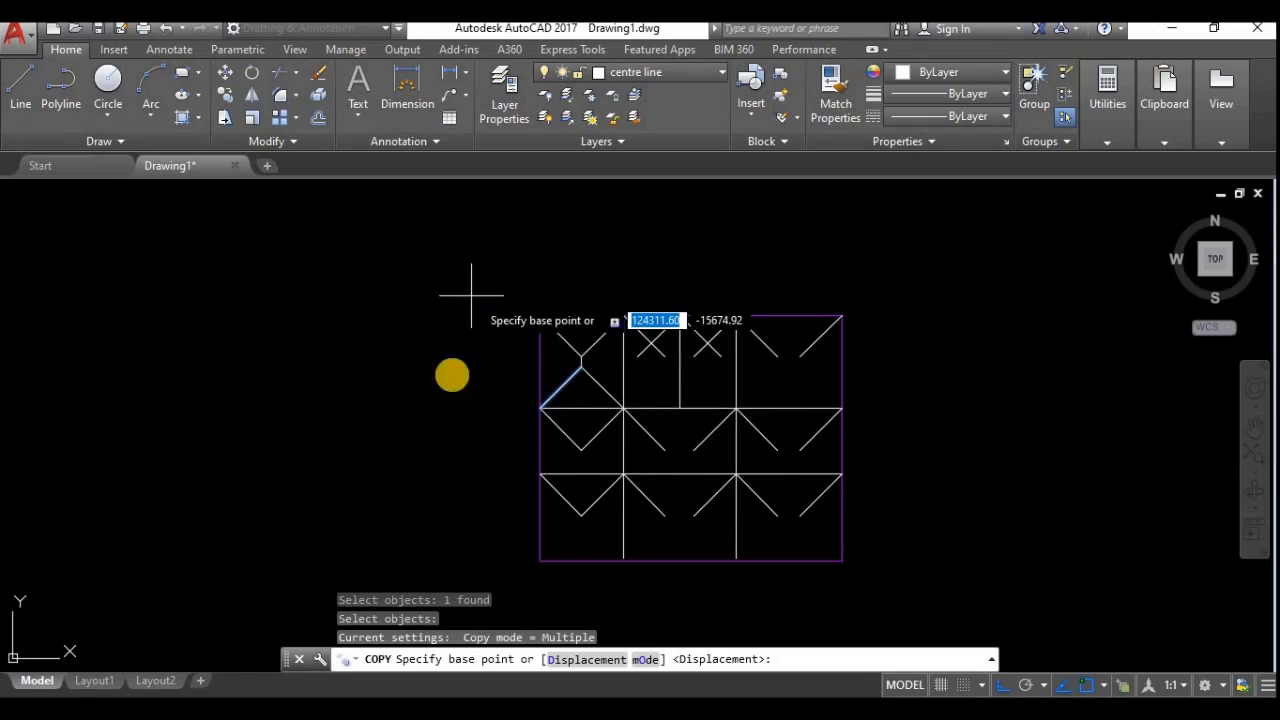
click(540, 408)
click(680, 408)
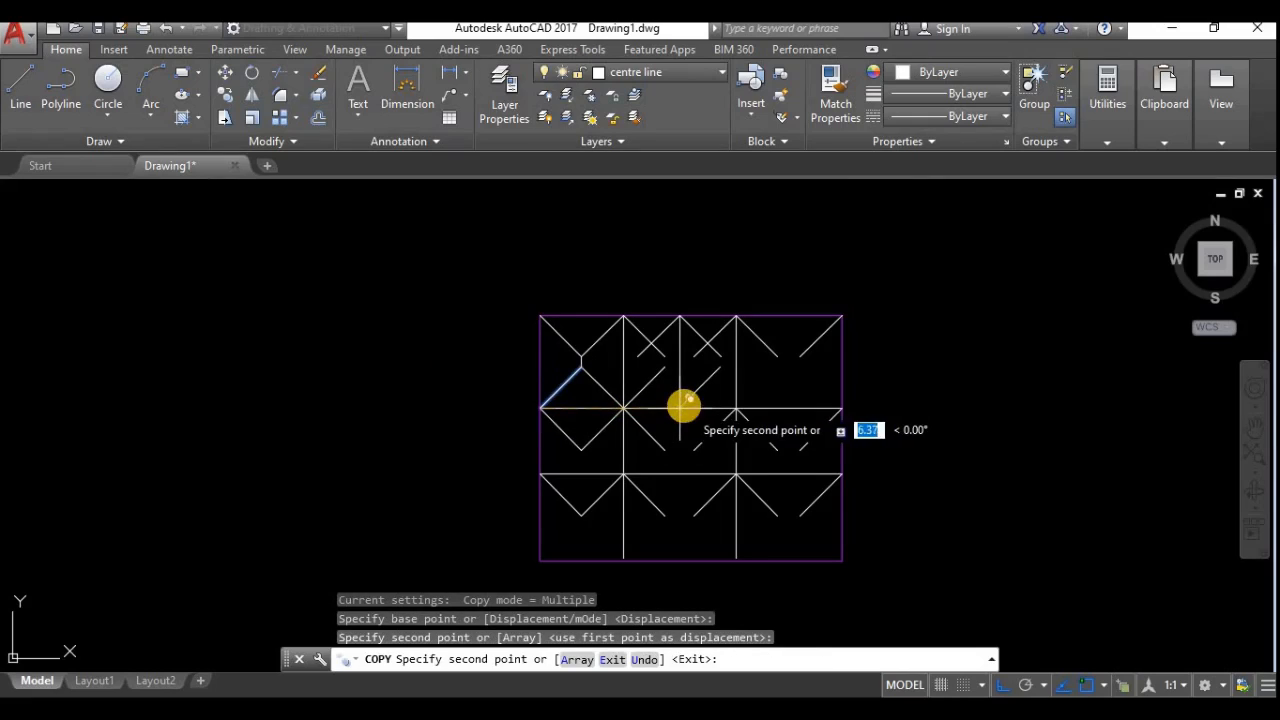
click(728, 401)
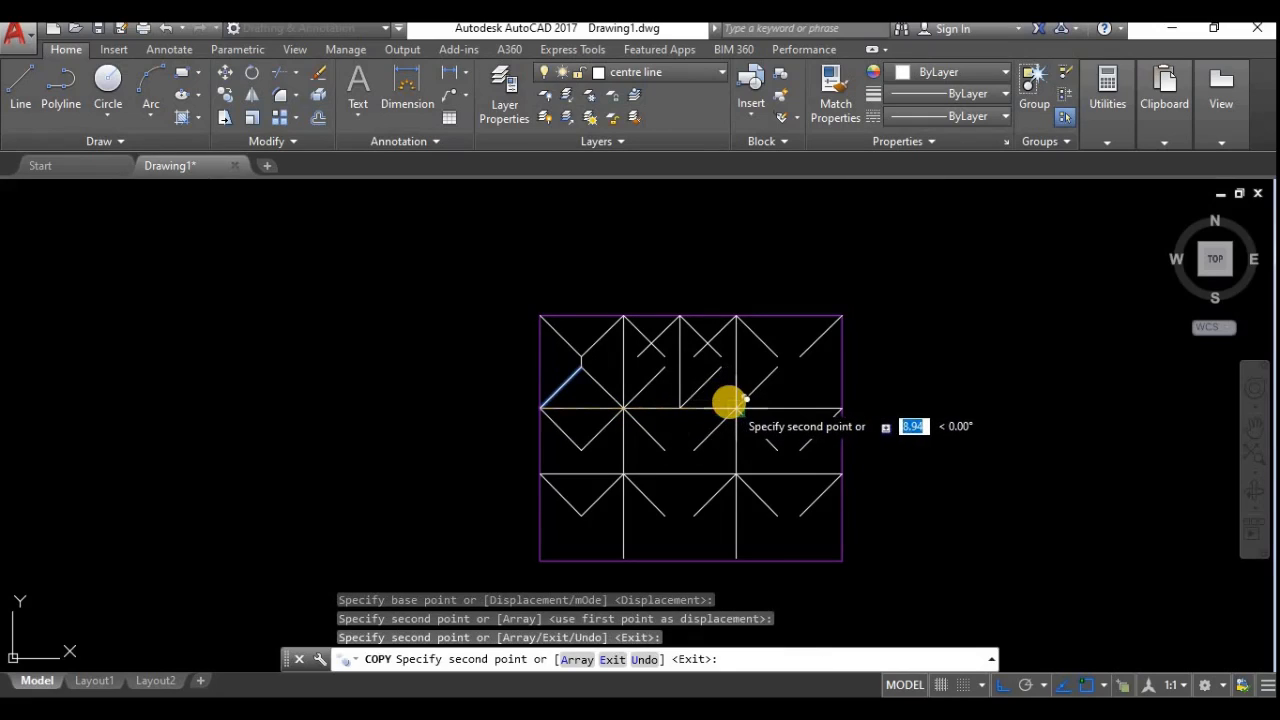
click(736, 408)
Place copies of the lower-left diagonal at the lower-left corners of the three middle-row bays.
click(736, 474)
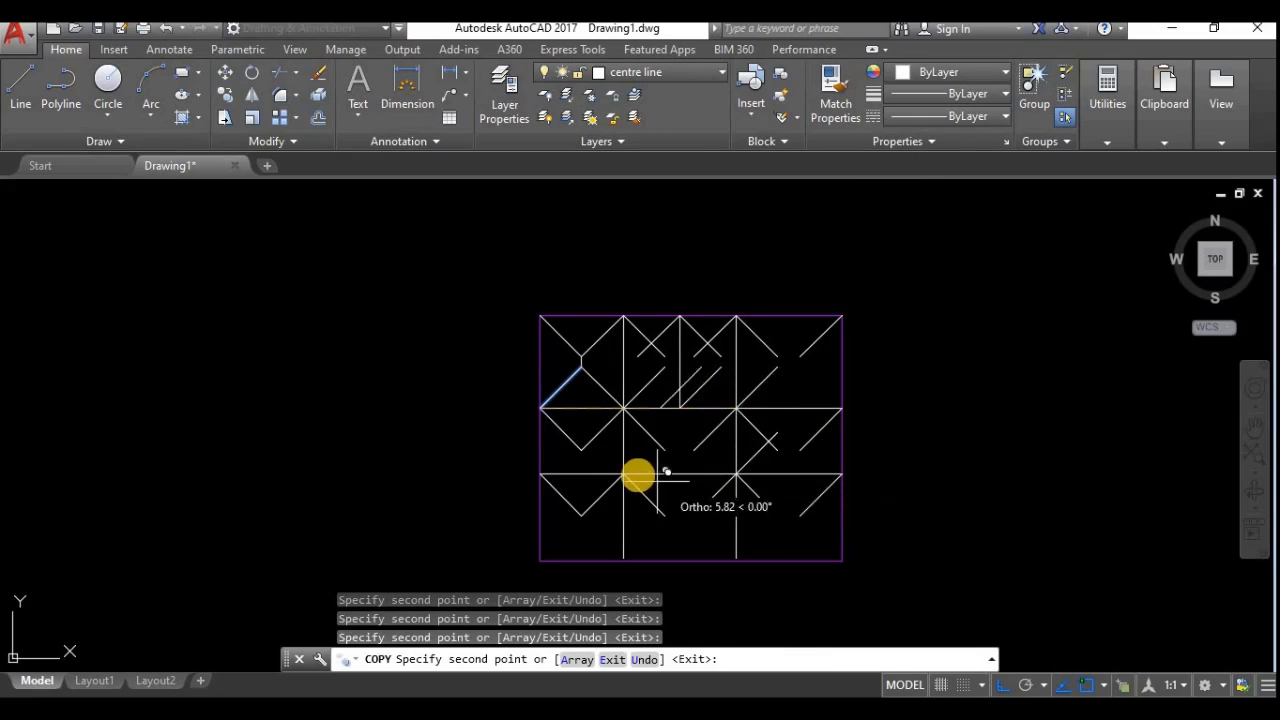
click(617, 469)
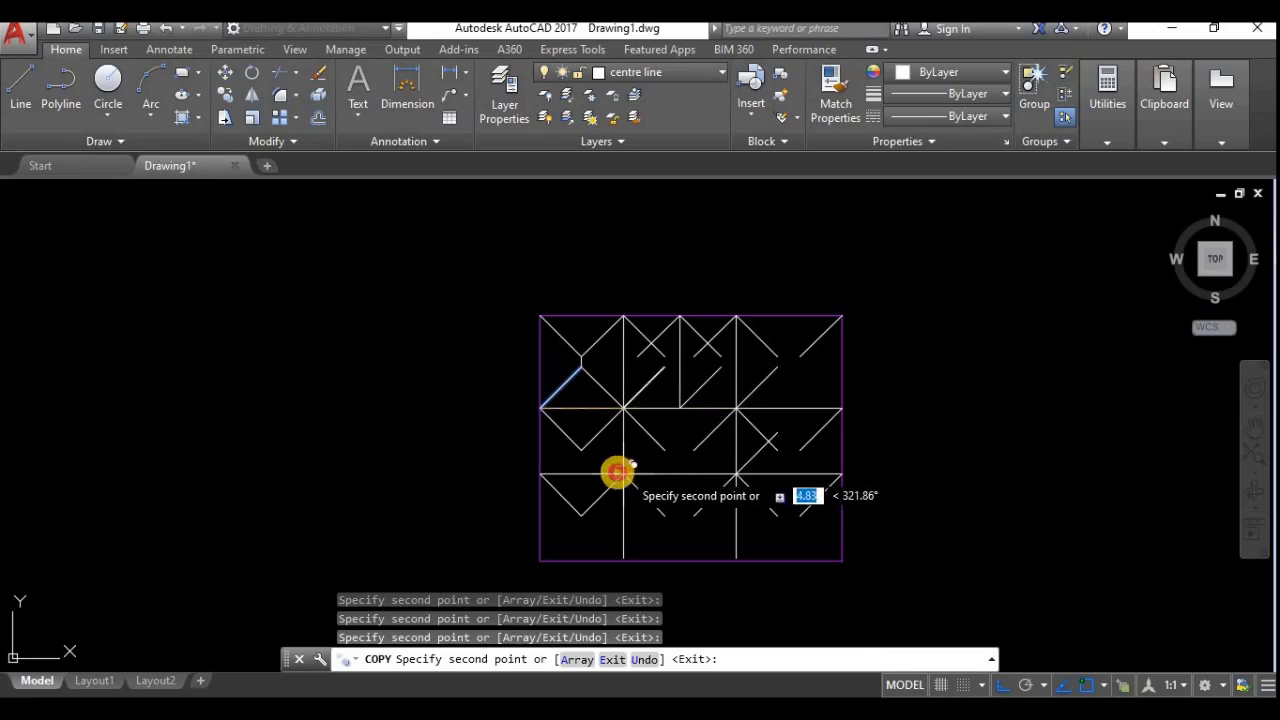
click(540, 472)
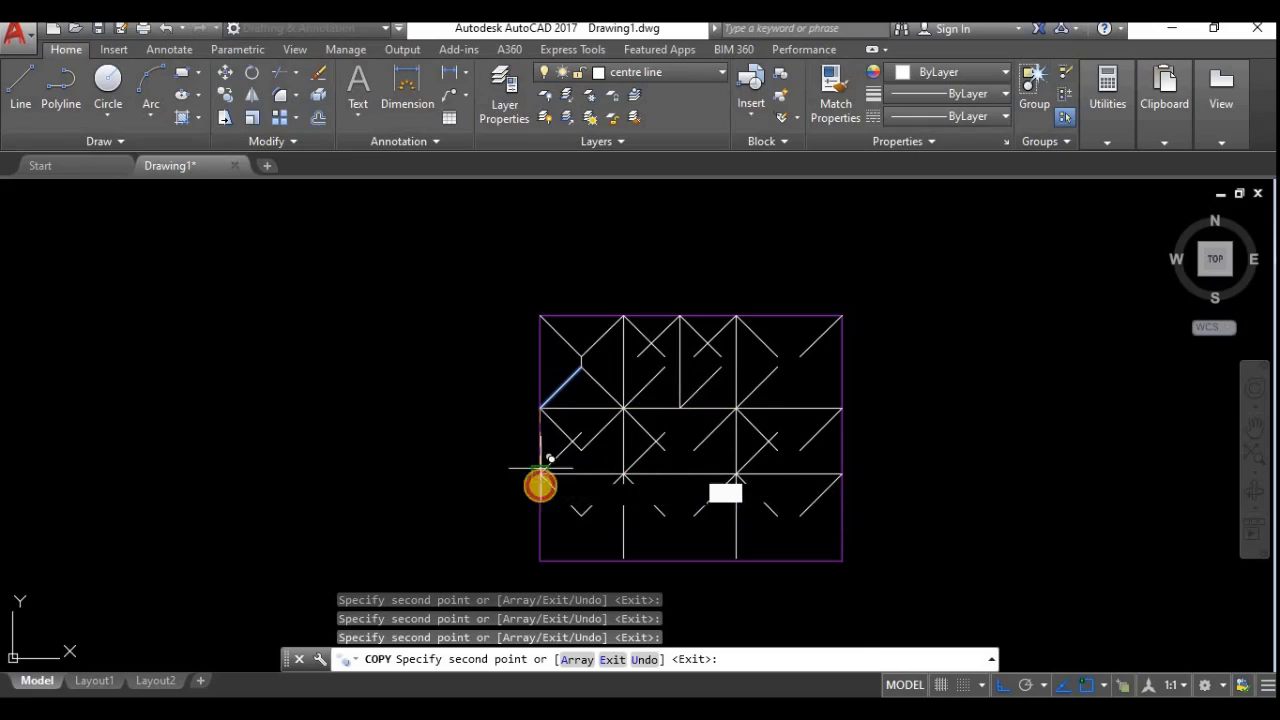
Place copies of the lower-left diagonal at the lower-left corners of the three bottom-row bays and end the copying.
click(540, 560)
click(631, 560)
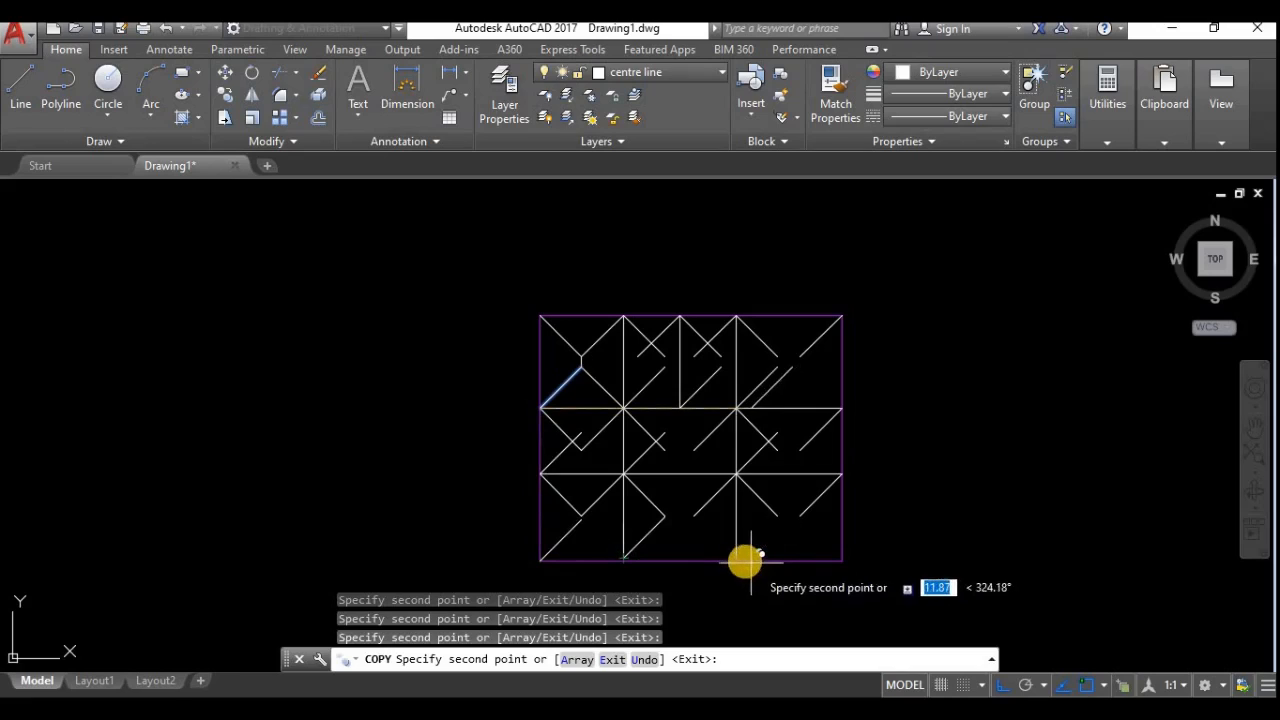
click(738, 555)
scroll(791, 540, up, 4)
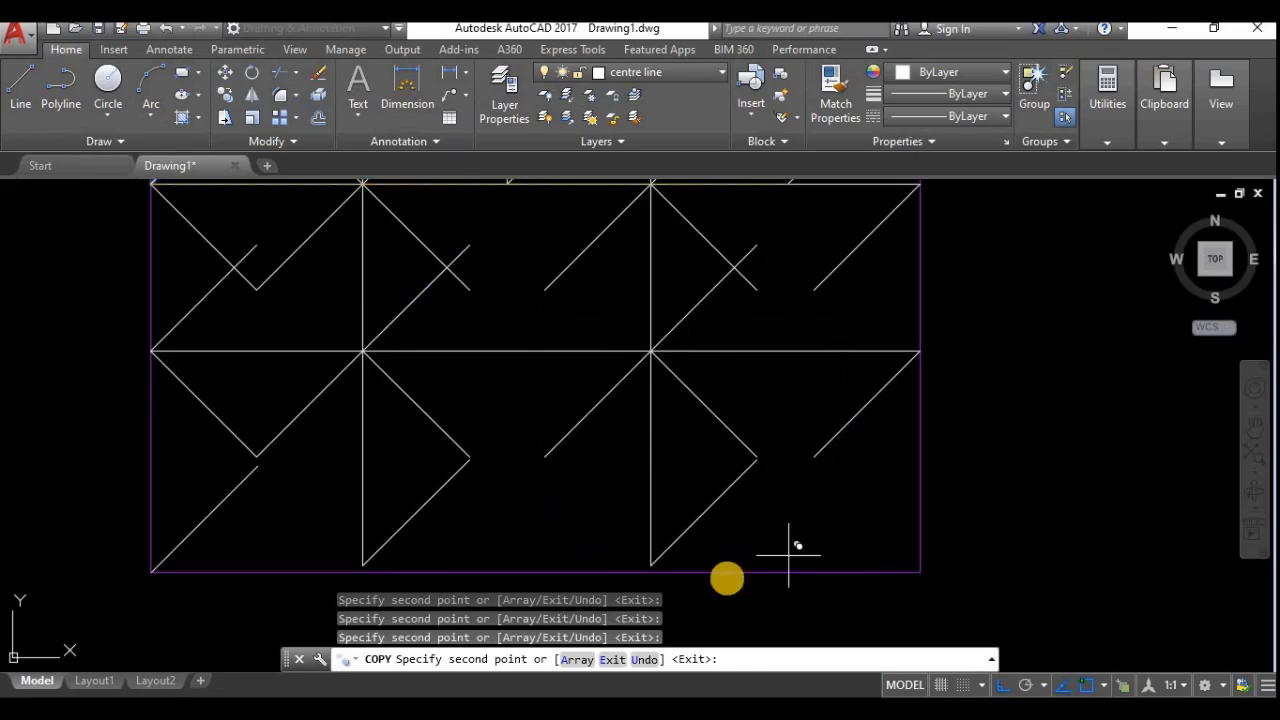
middle_drag(680, 574, 712, 513)
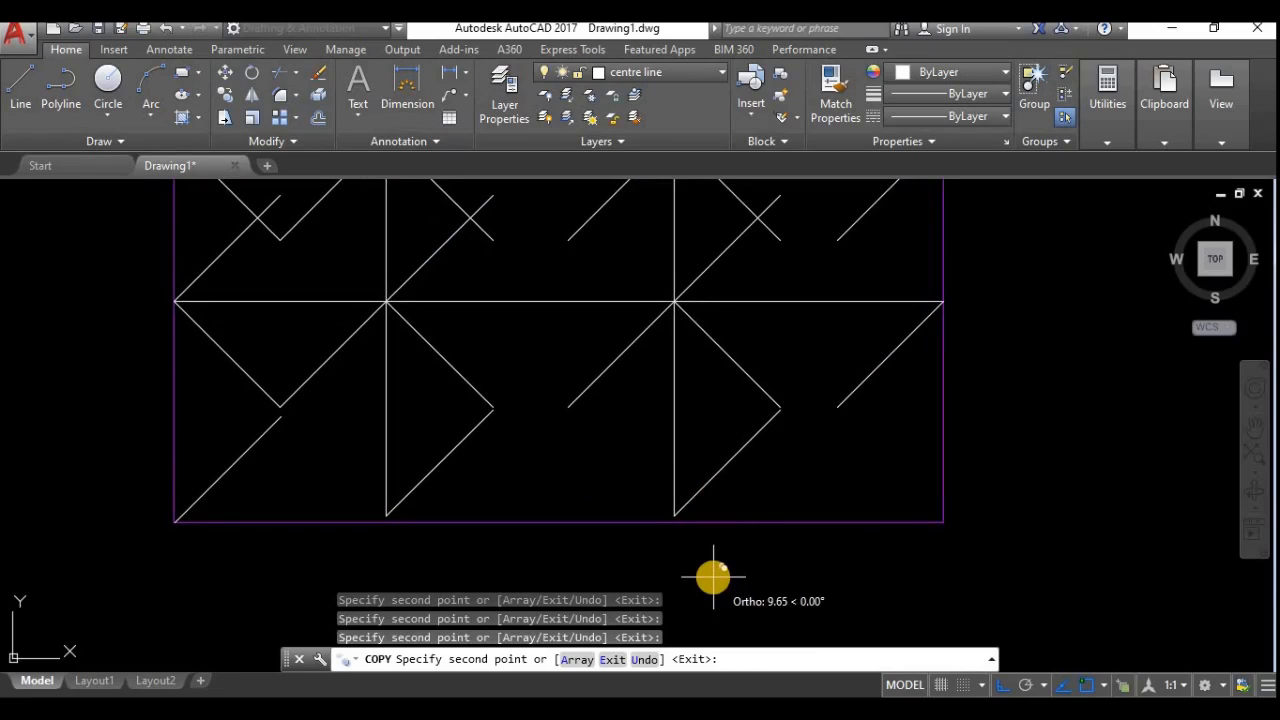
key(Return)
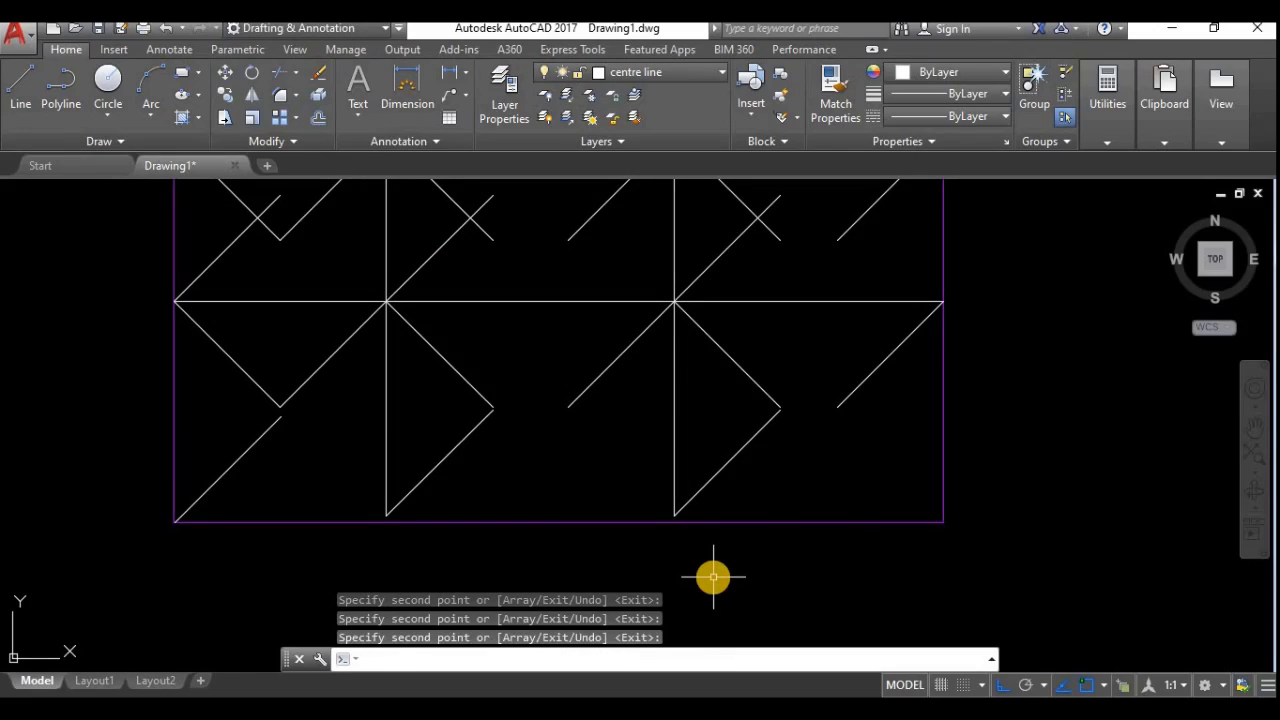
Extend the two interior vertical lines of the bottom row down to the floor's lower boundary edge.
text(EXTEn)
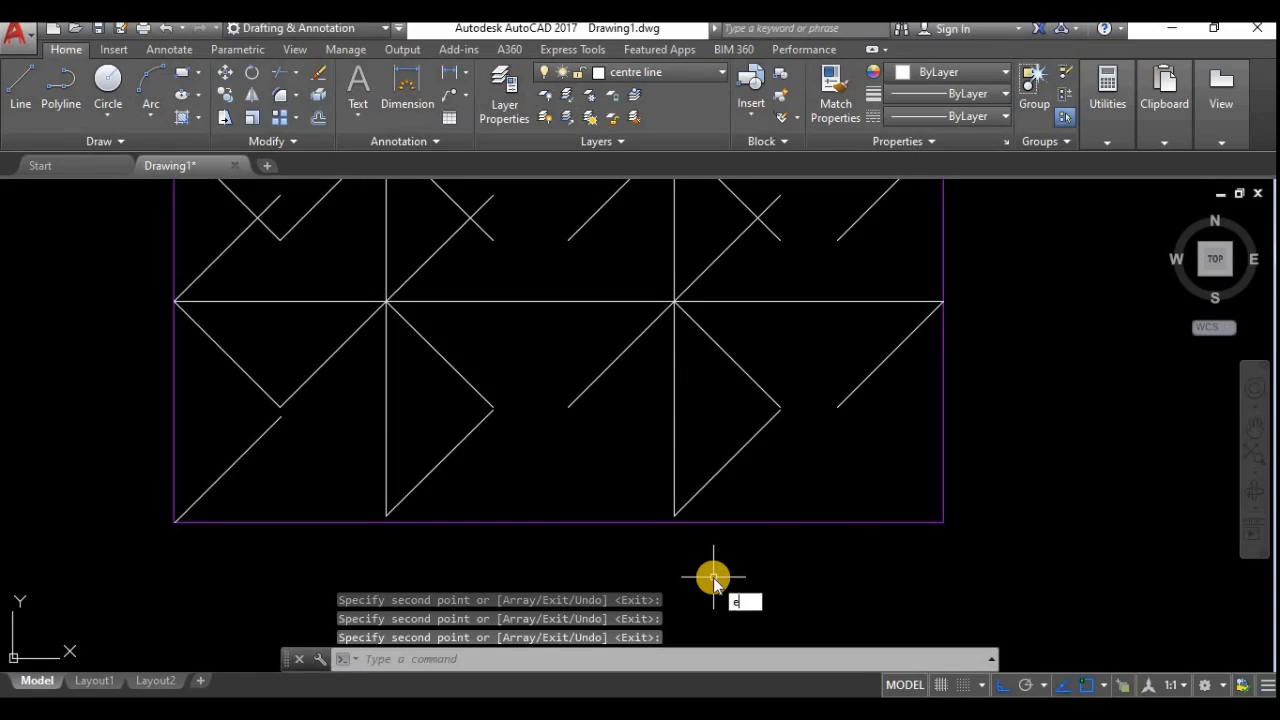
key(Return)
key(Return)
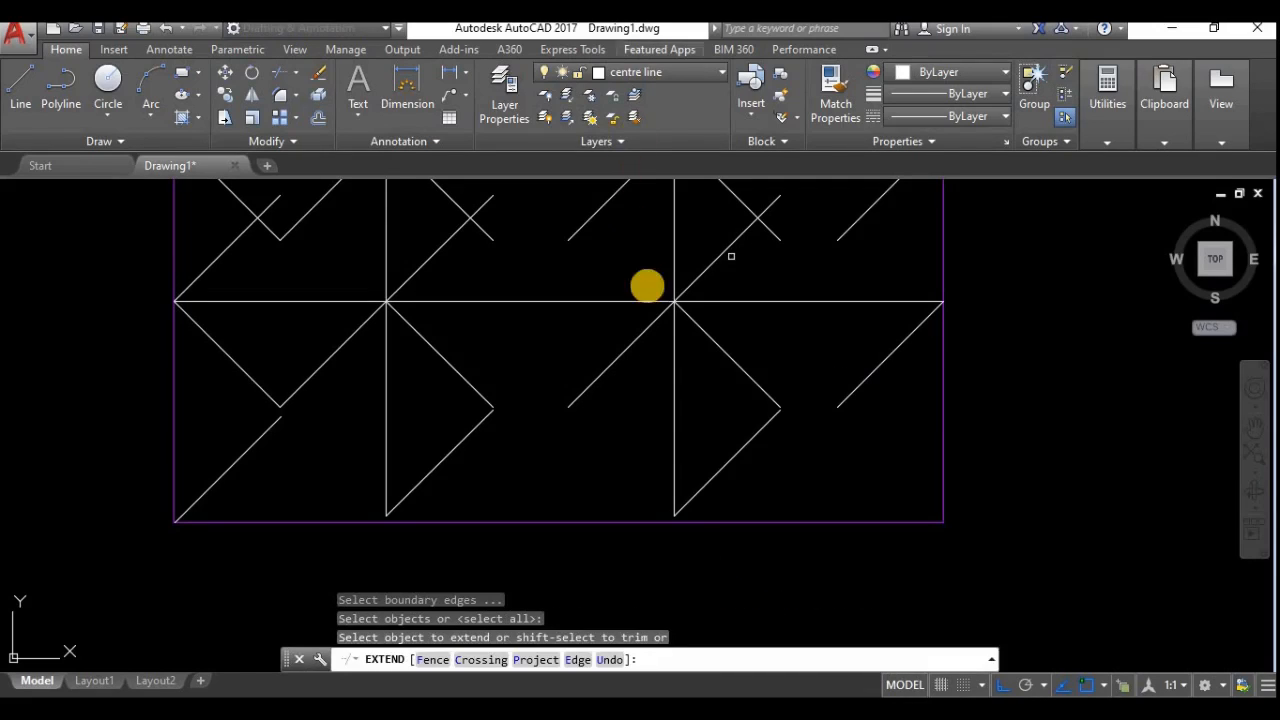
click(673, 477)
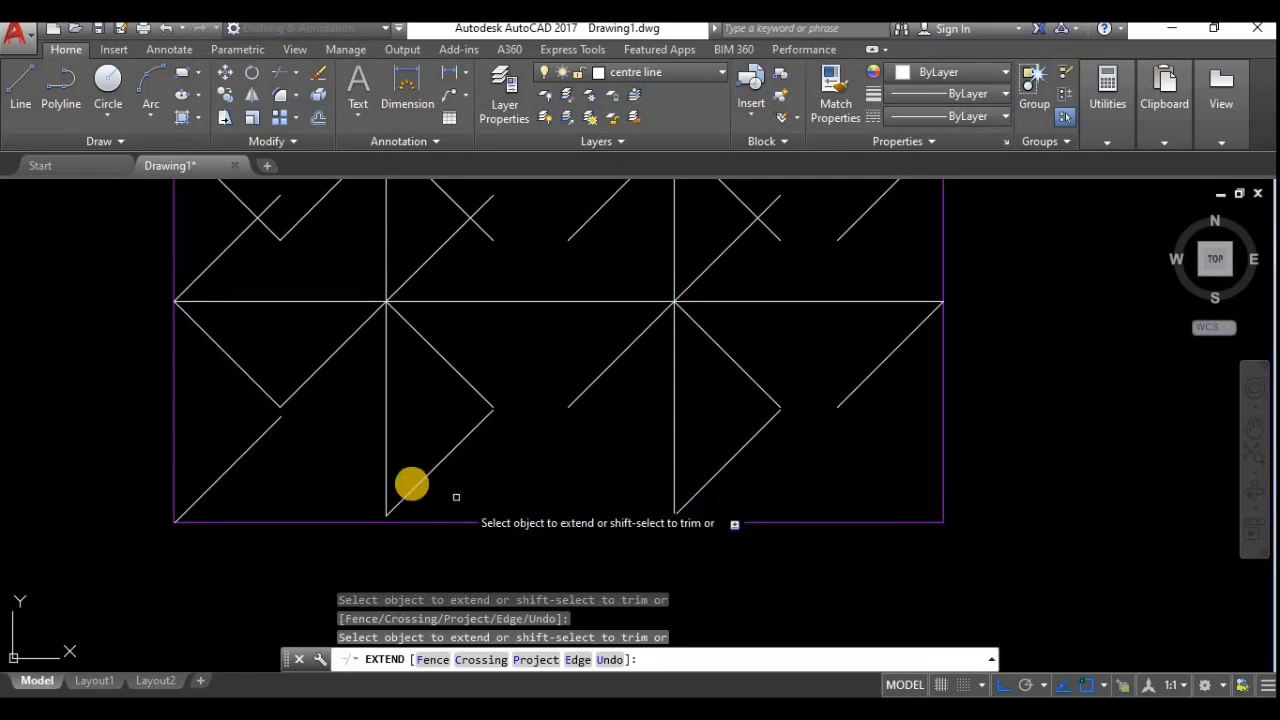
click(386, 487)
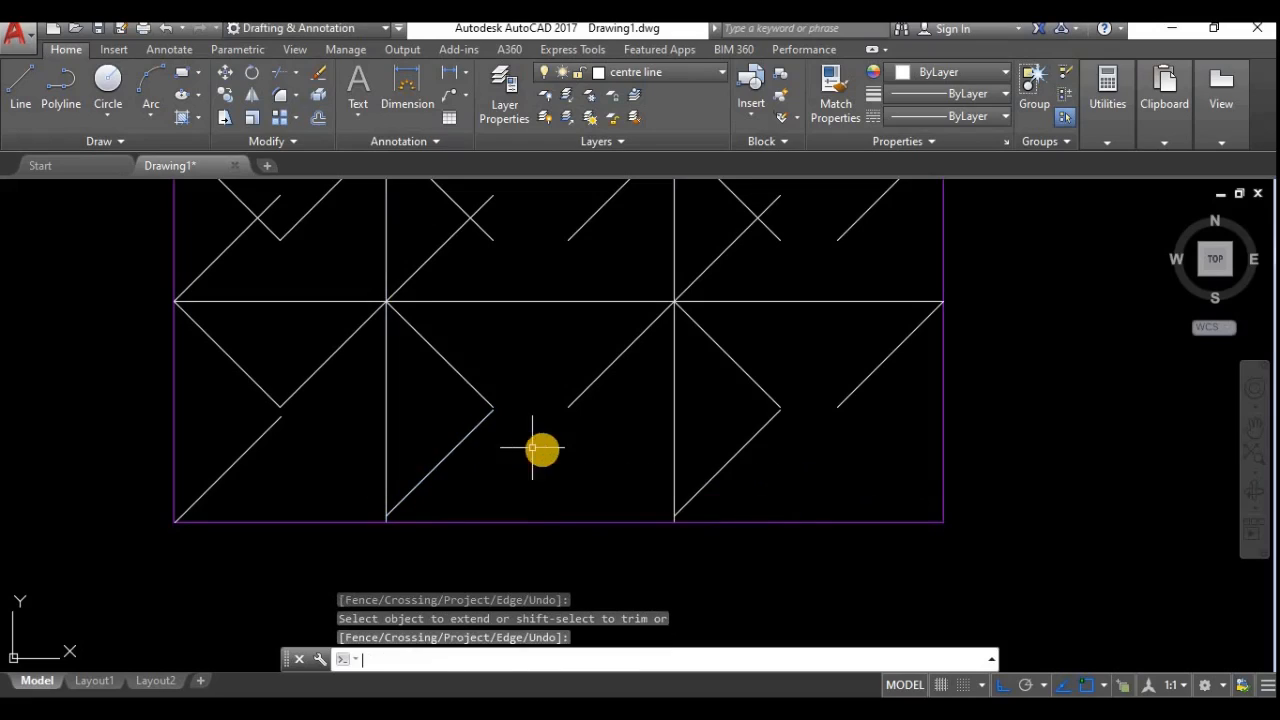
key(Return)
Select the lower-left diagonals in the middle and right bays of the bottom row.
click(700, 489)
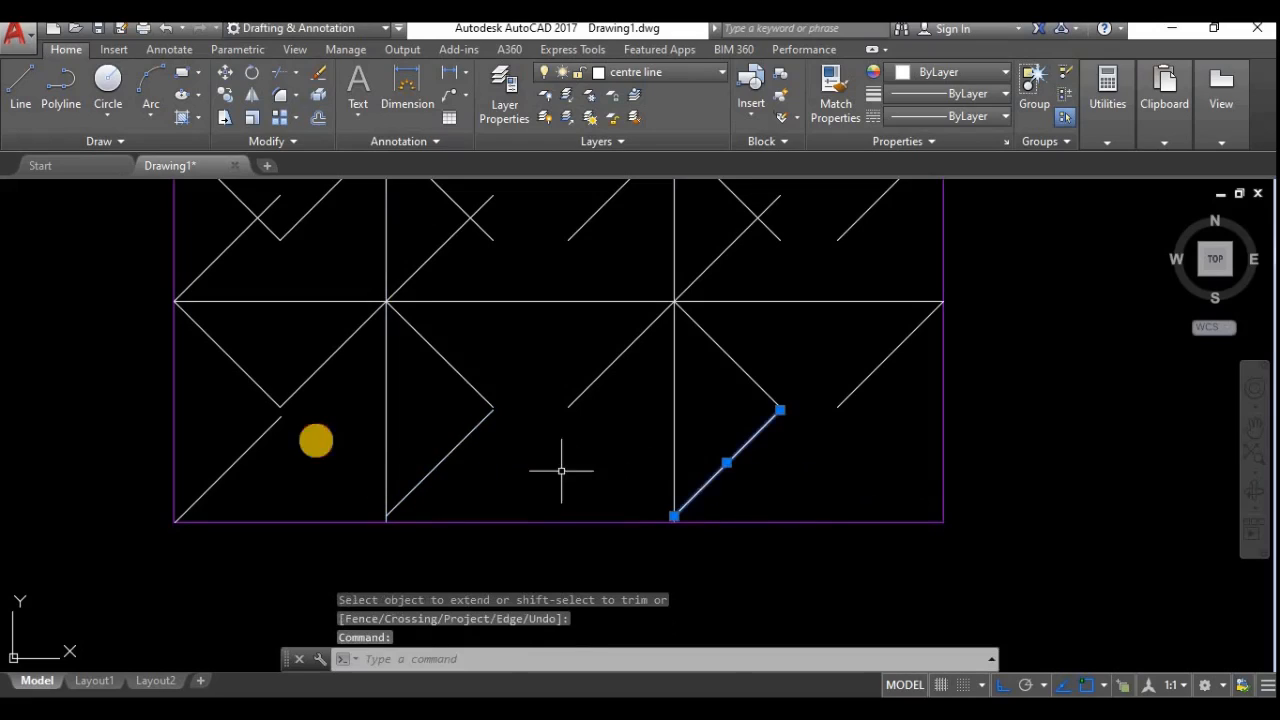
click(420, 485)
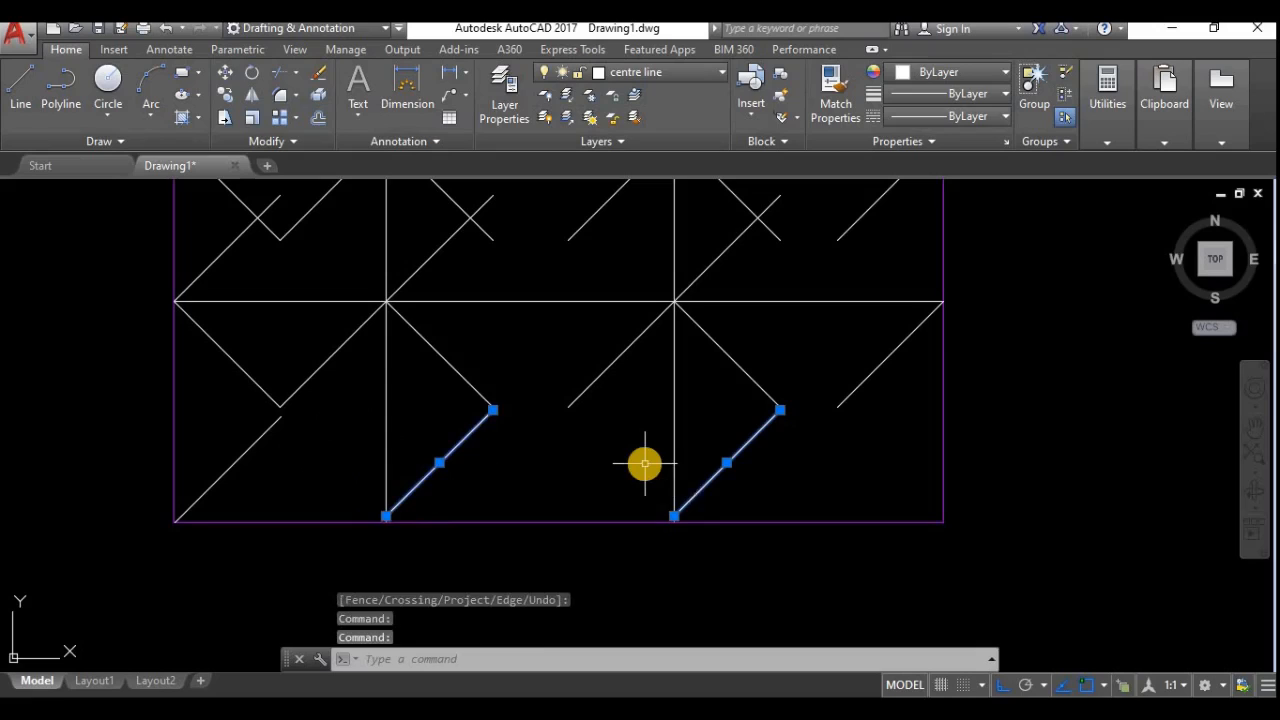
Move the two selected bottom-row diagonals together so their lower ends meet the feet of the vertical grid lines on the outer boundary.
text(m)
key(Return)
scroll(386, 516, up, 4)
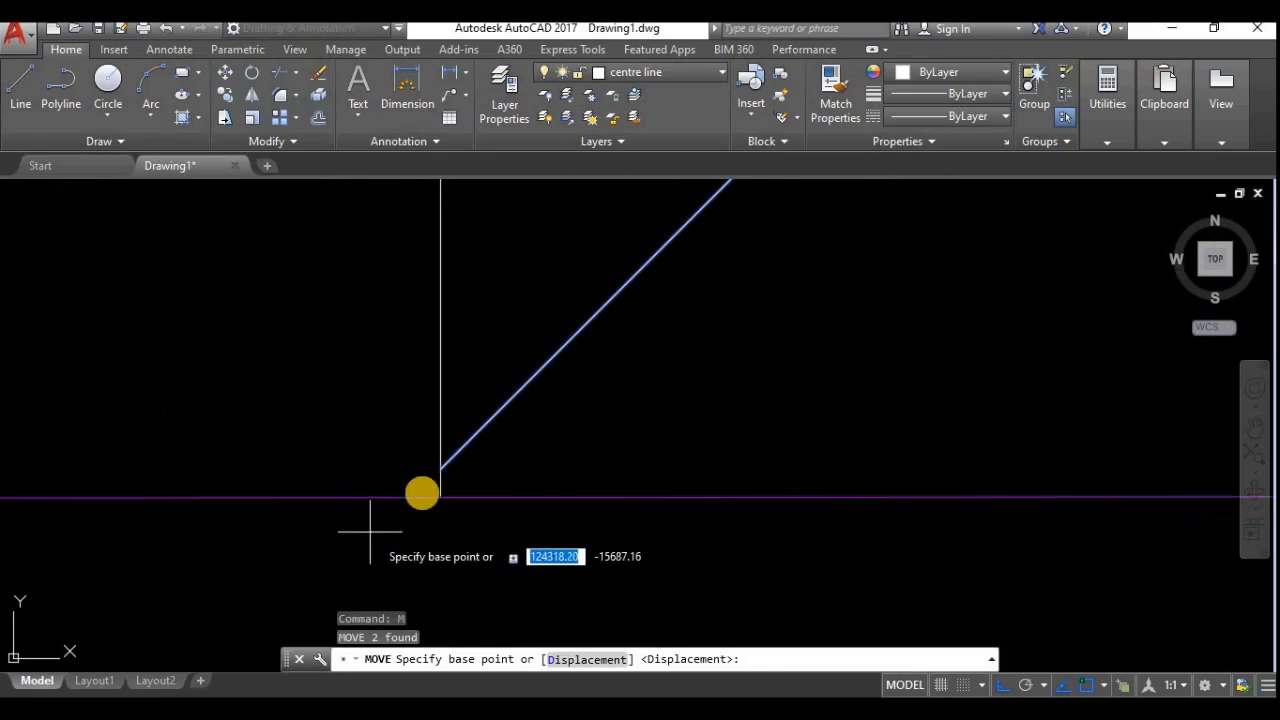
click(440, 462)
click(423, 496)
scroll(410, 498, down, 4)
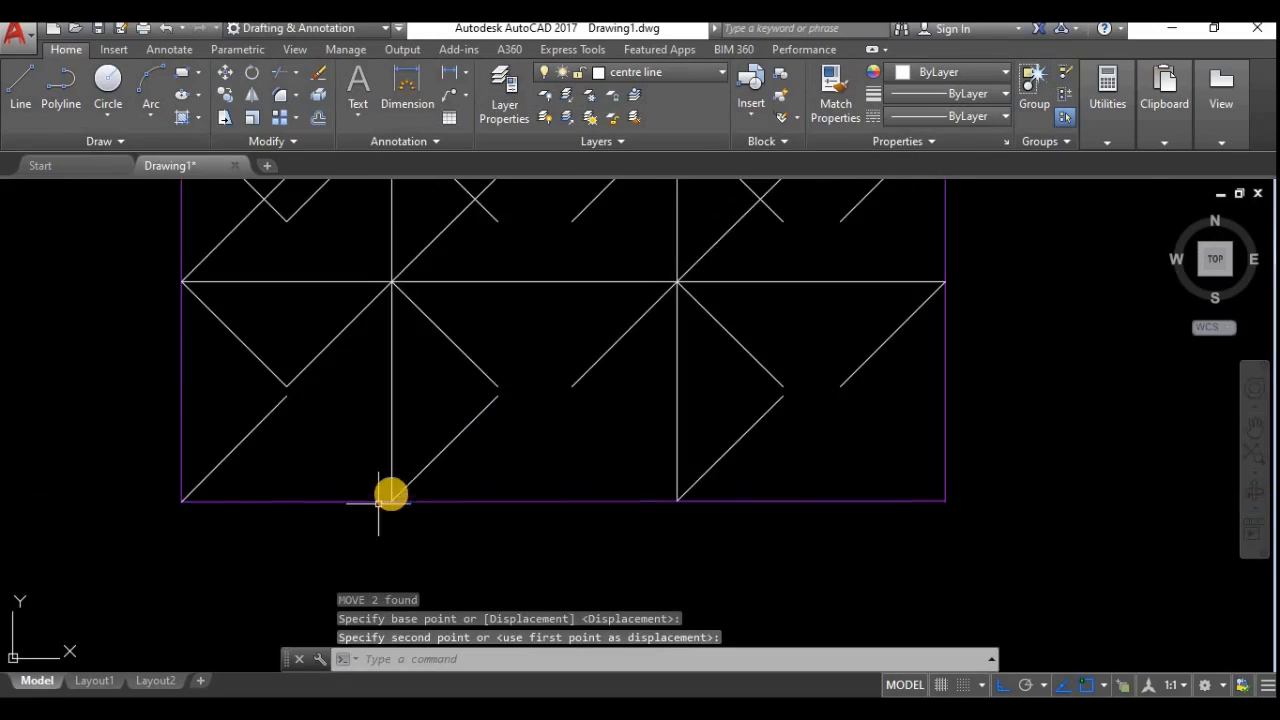
Try to copy the lower-right diagonal of the top-left panel to the other junctions along the same horizontal grid line.
scroll(560, 480, down, 2)
scroll(506, 368, up, 3)
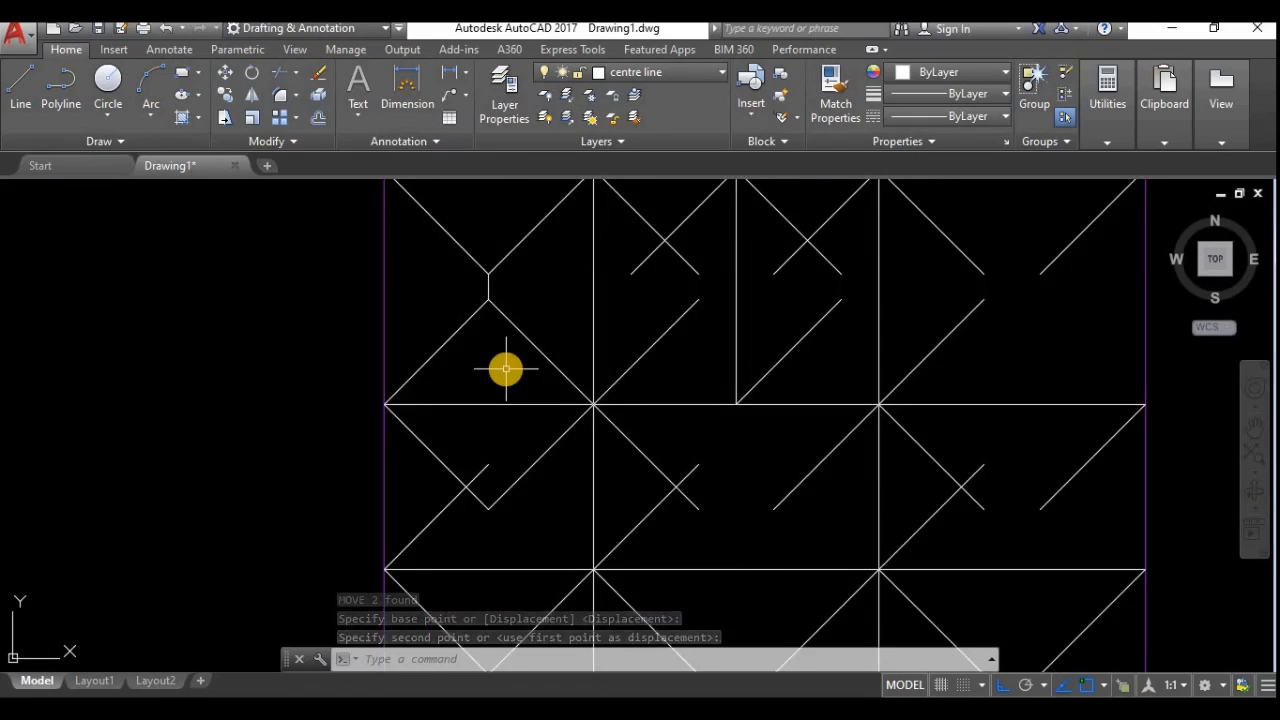
key(Return)
key(Escape)
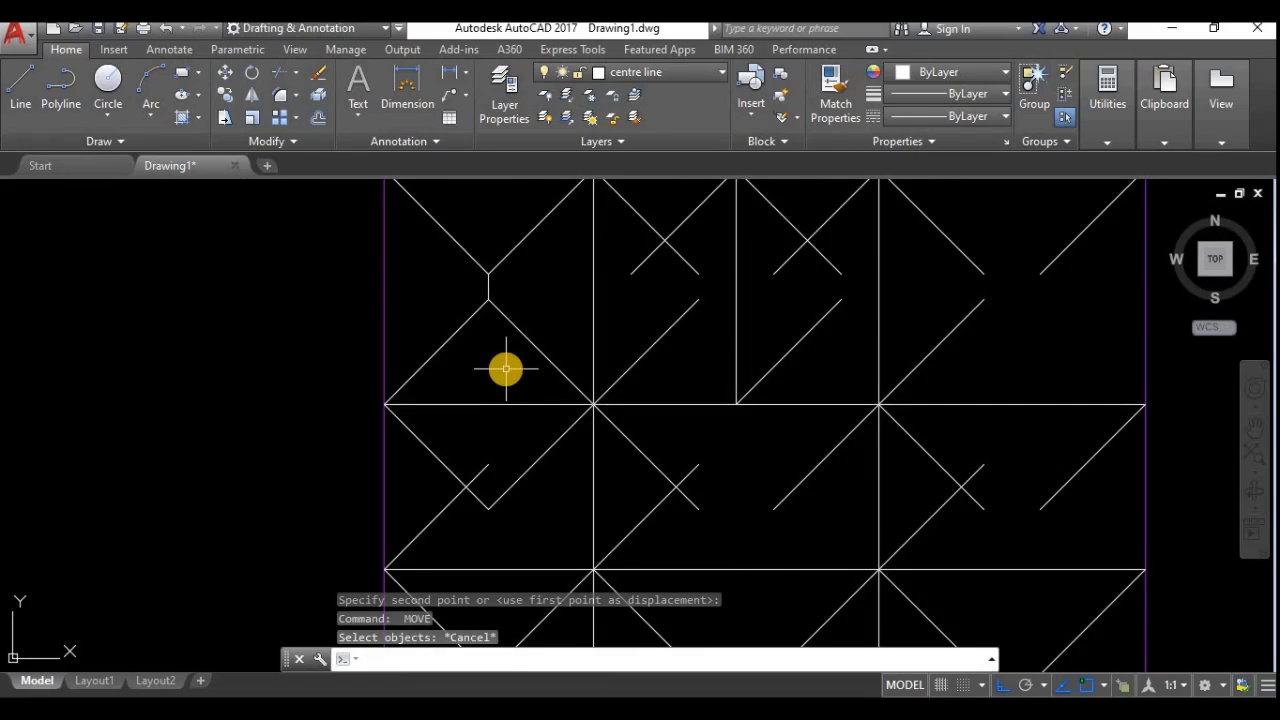
text(co)
key(Return)
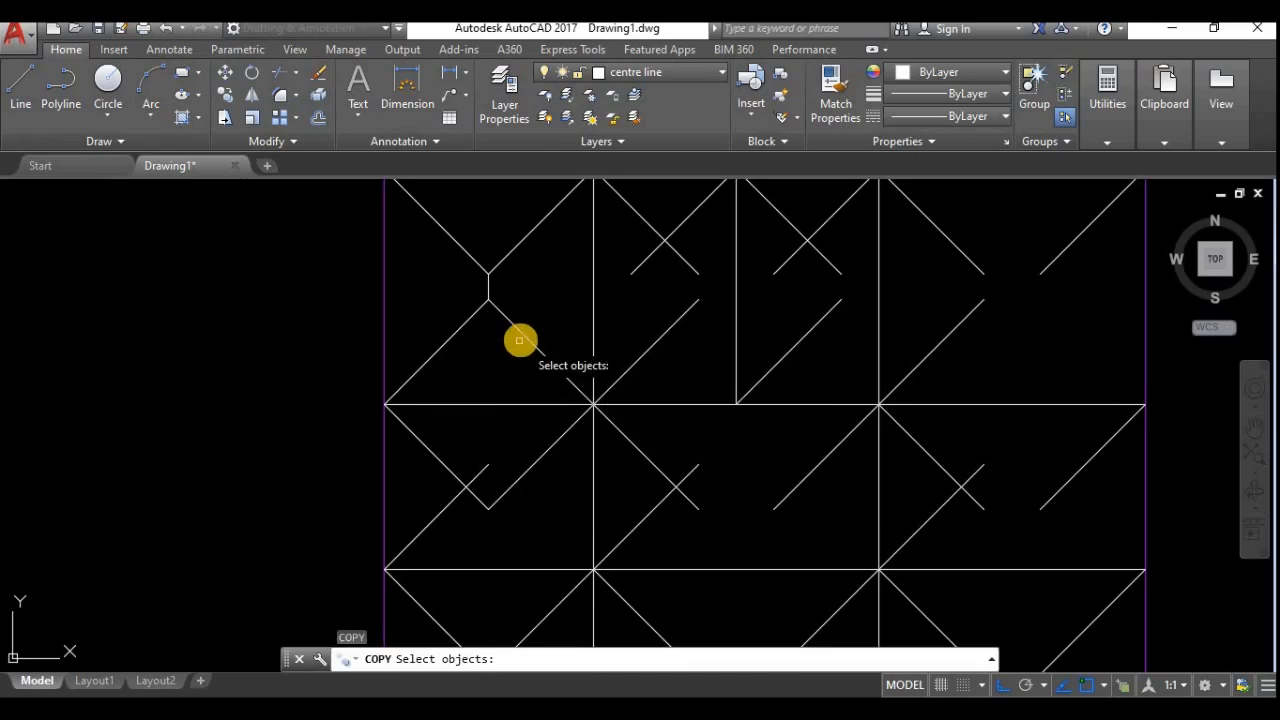
click(528, 337)
key(Return)
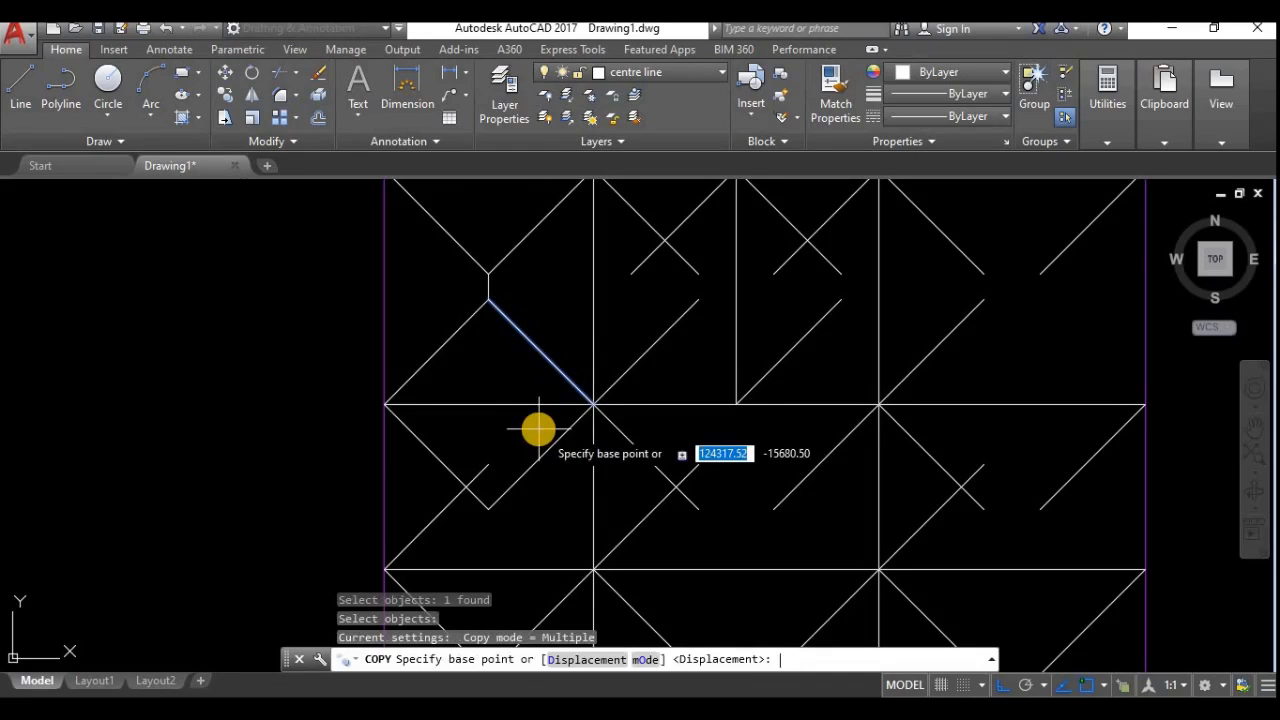
click(596, 403)
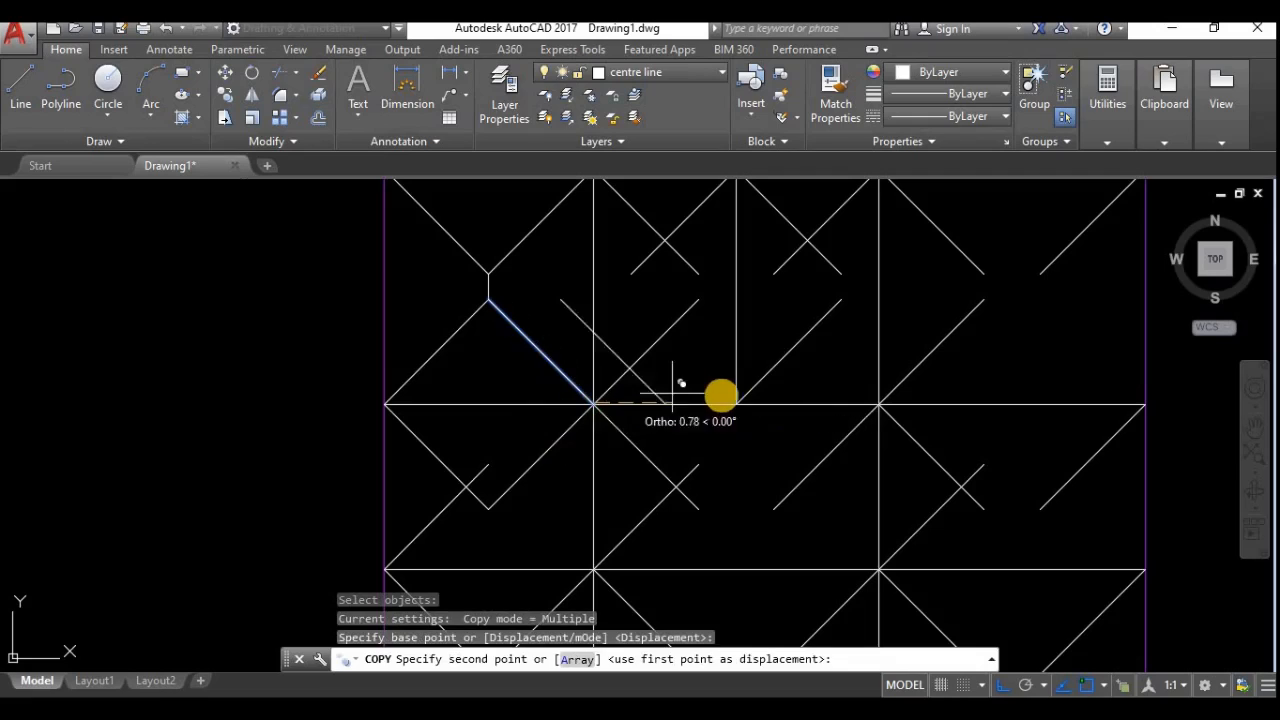
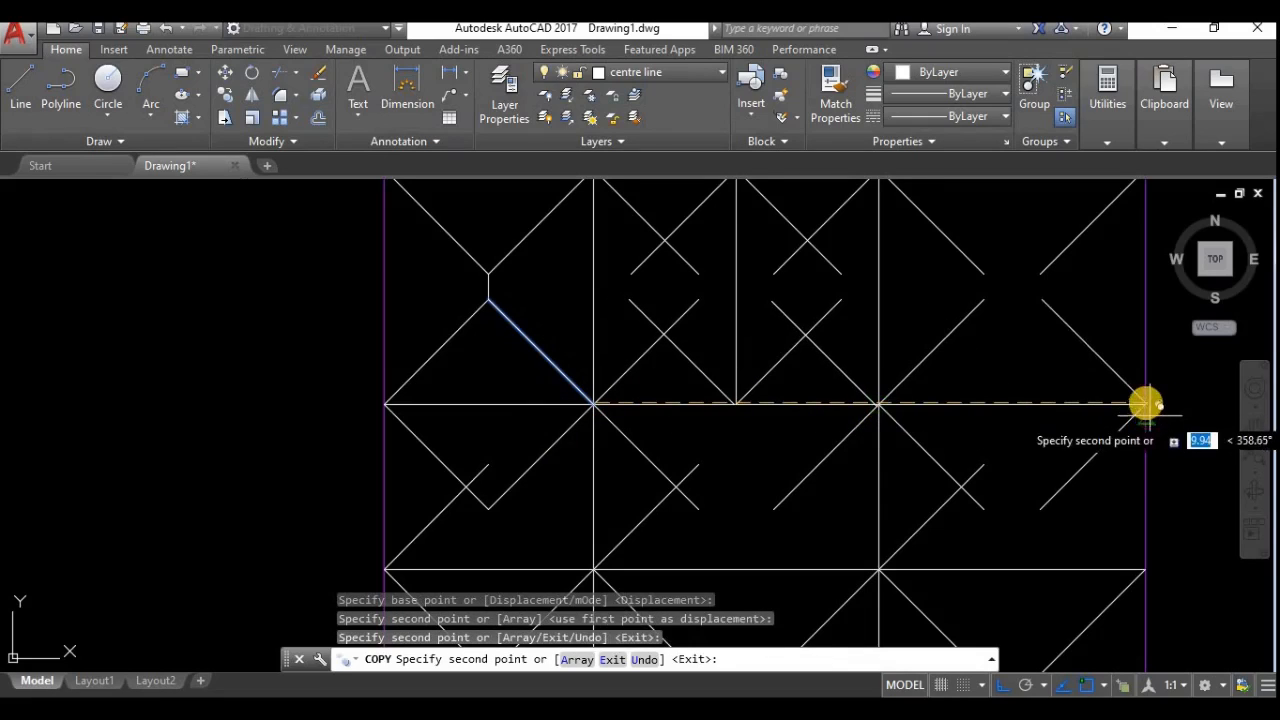
click(1145, 405)
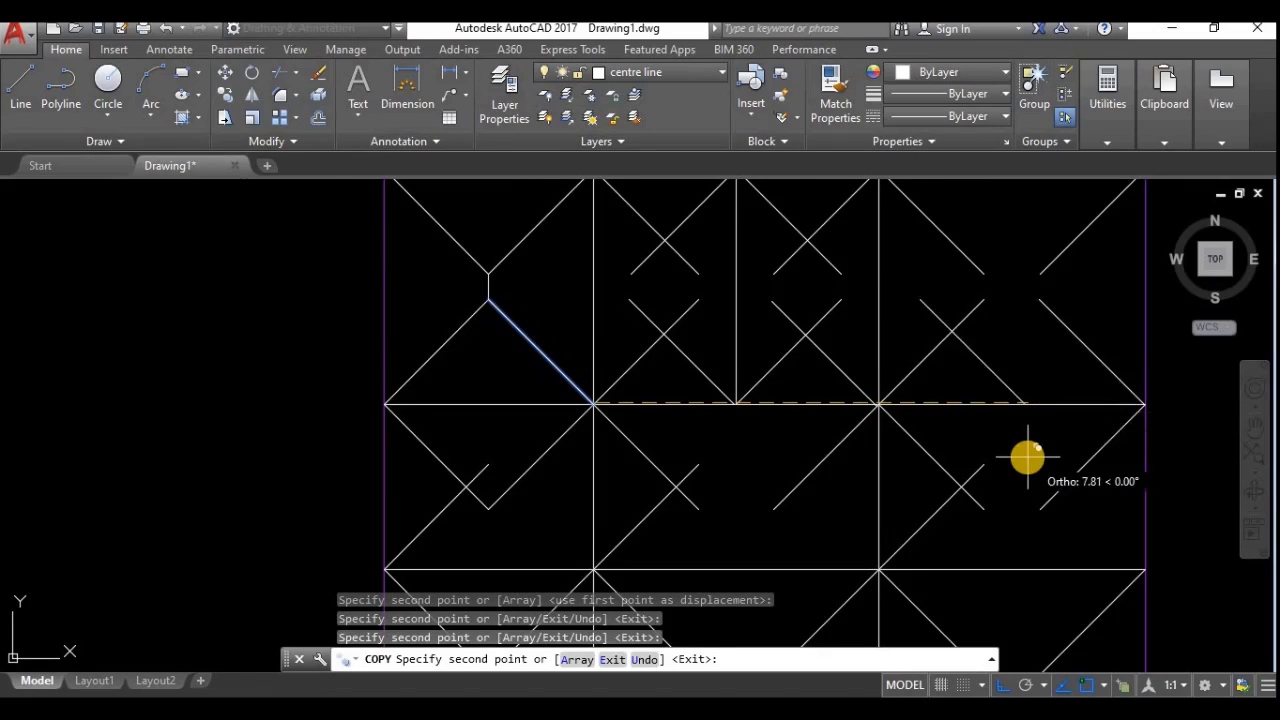
scroll(1029, 458, up, 2)
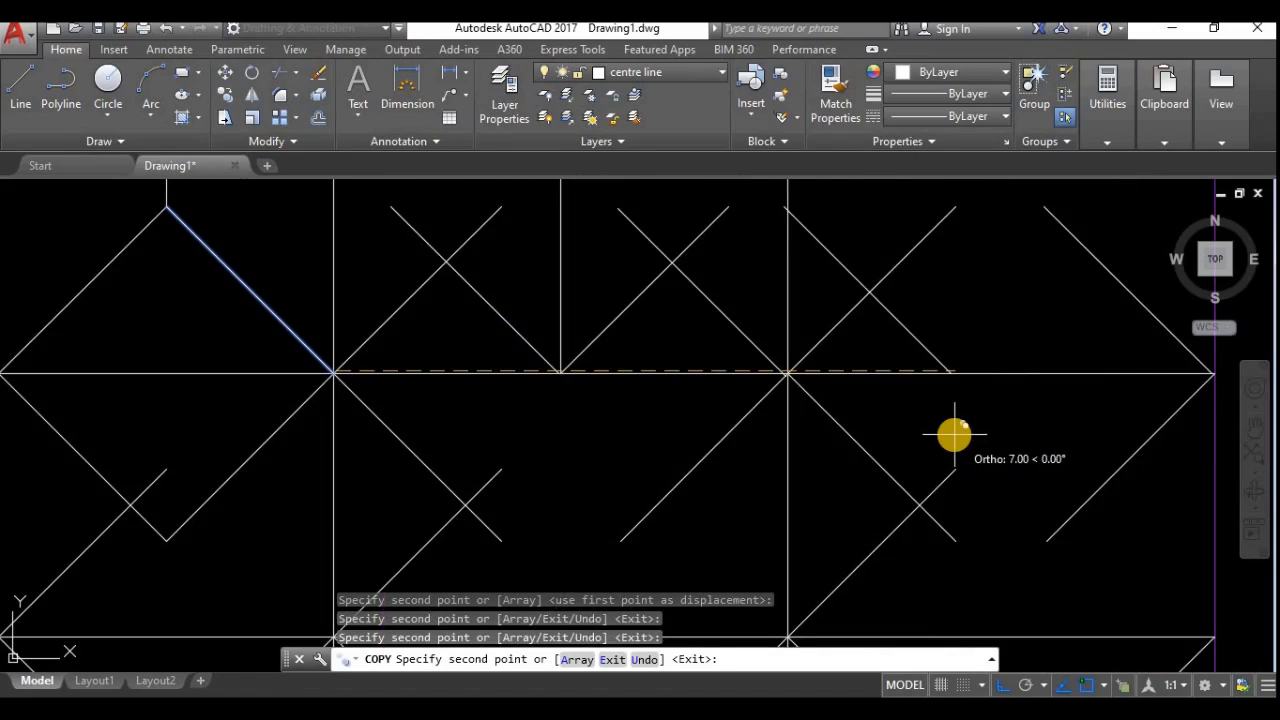
key(Escape)
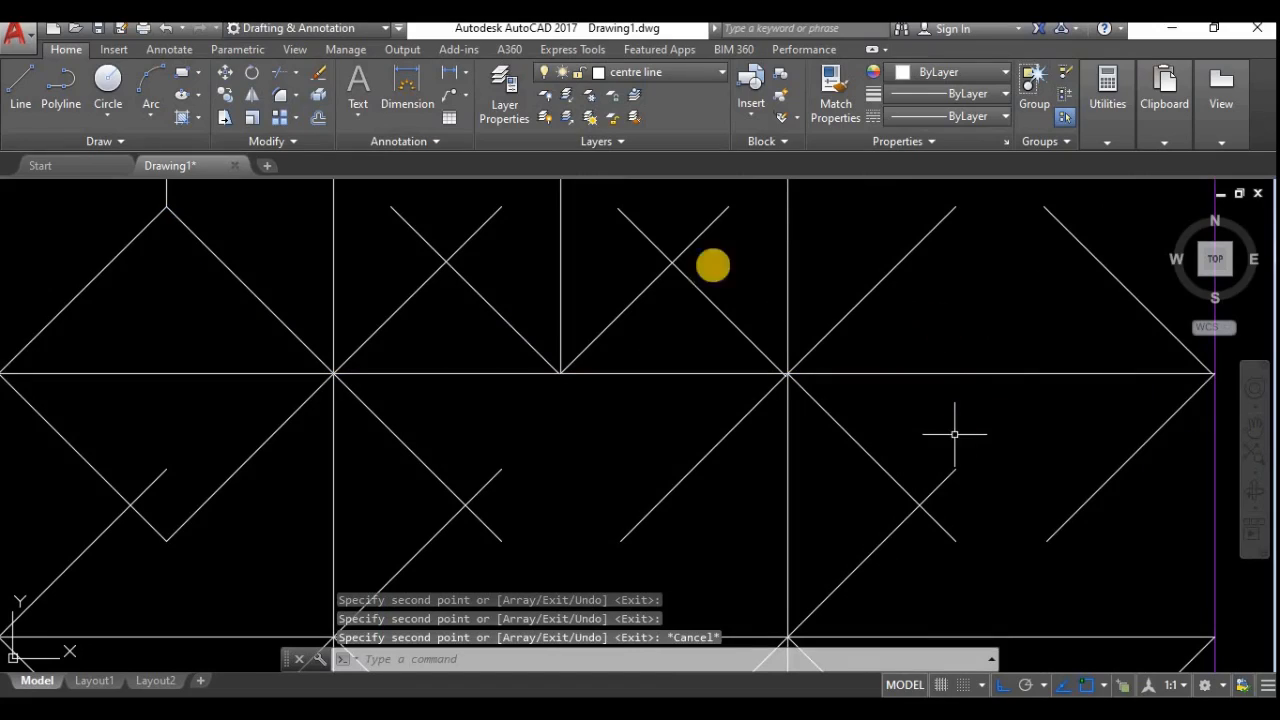
Undo the diagonal copies placed along the horizontal grid line.
click(700, 291)
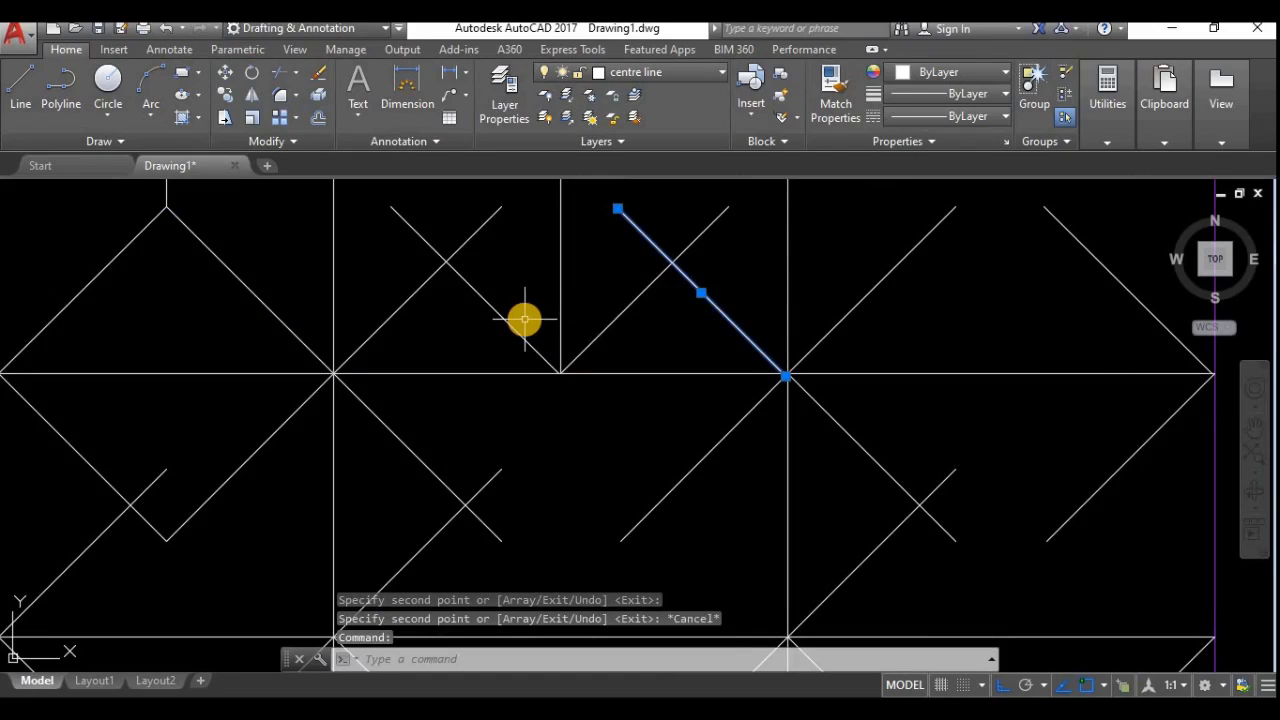
text(u)
key(Return)
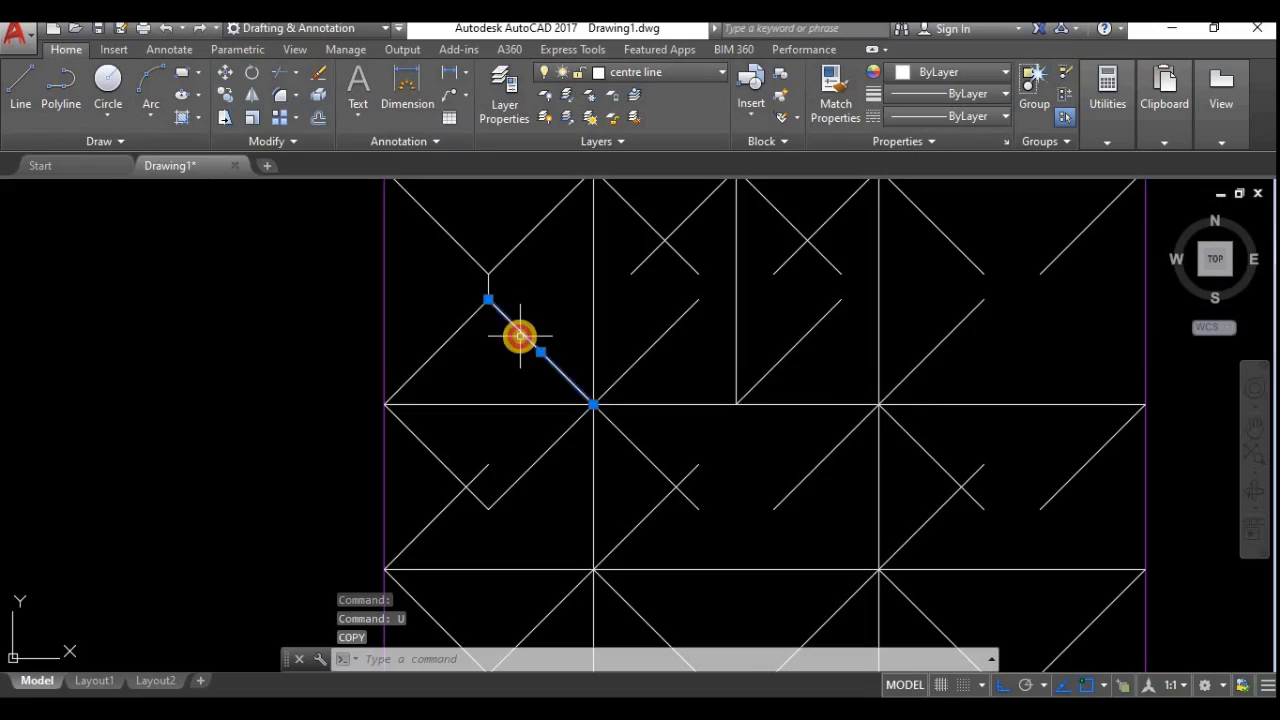
Copy the top-left panel's lower-right diagonal from its lower end to the short vertical's foot, the second interior vertical and the right boundary.
text(o)
key(Return)
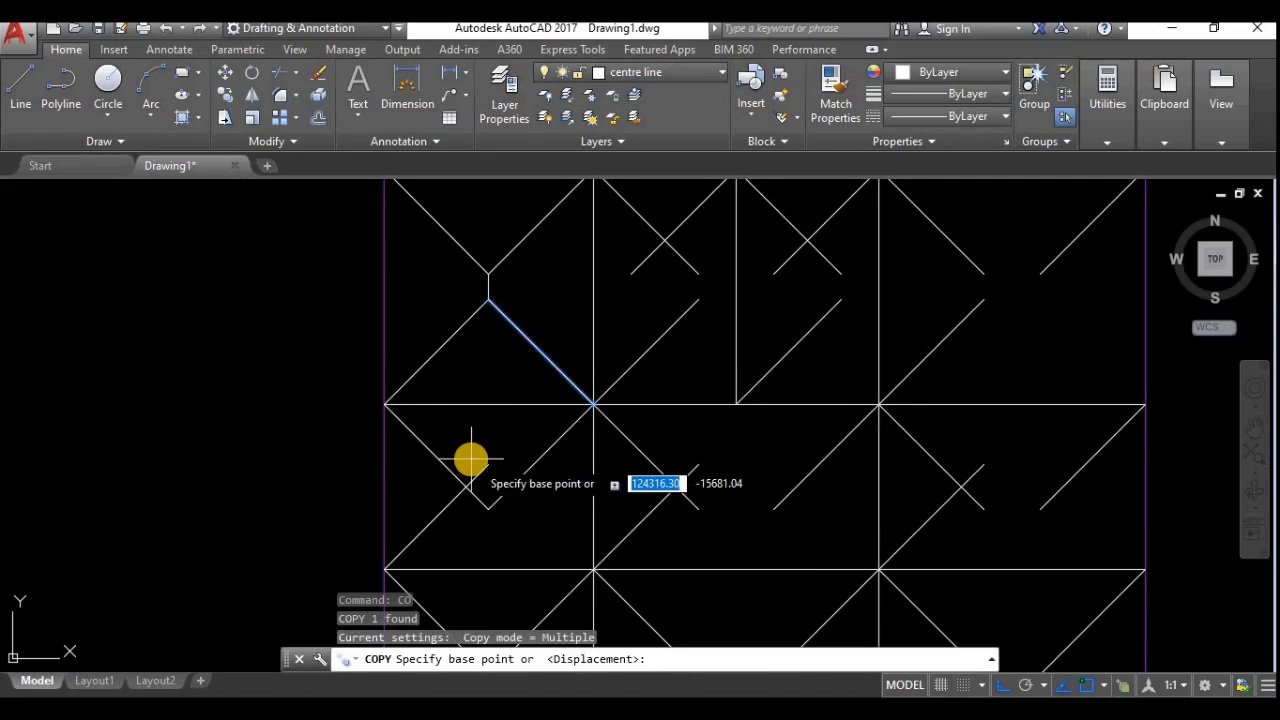
scroll(593, 405, up, 5)
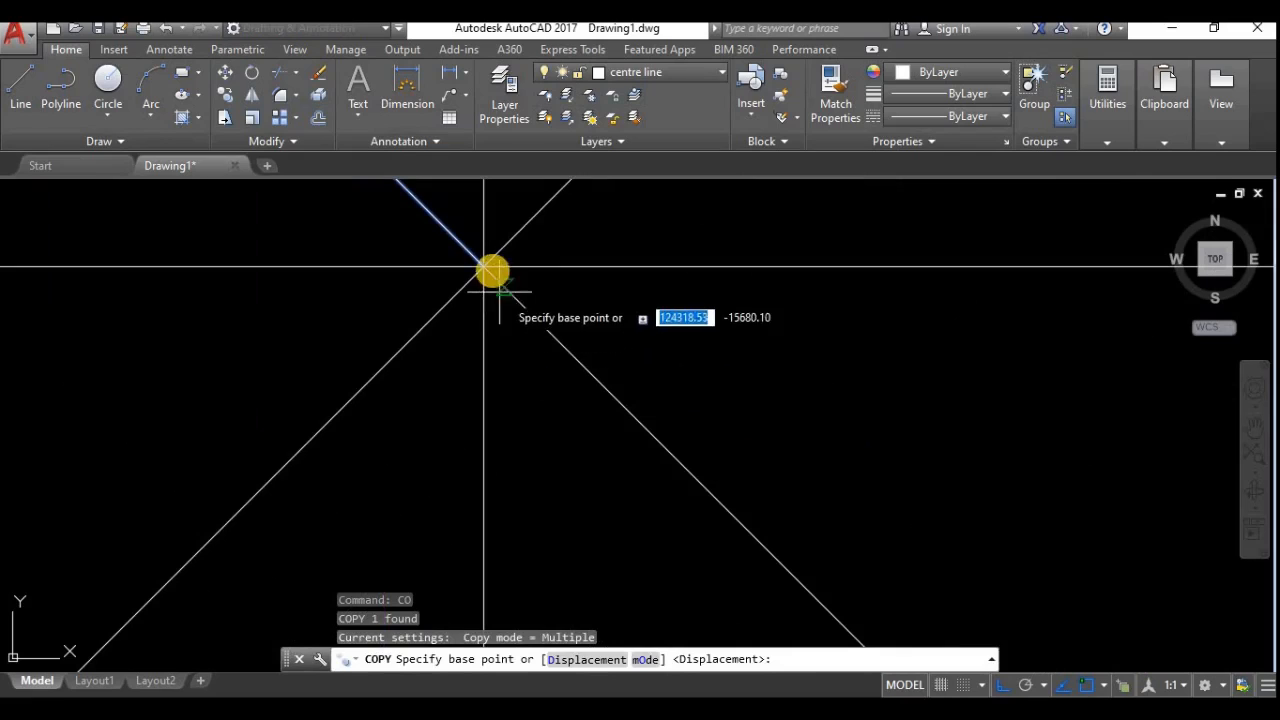
click(478, 268)
scroll(357, 366, down, 4)
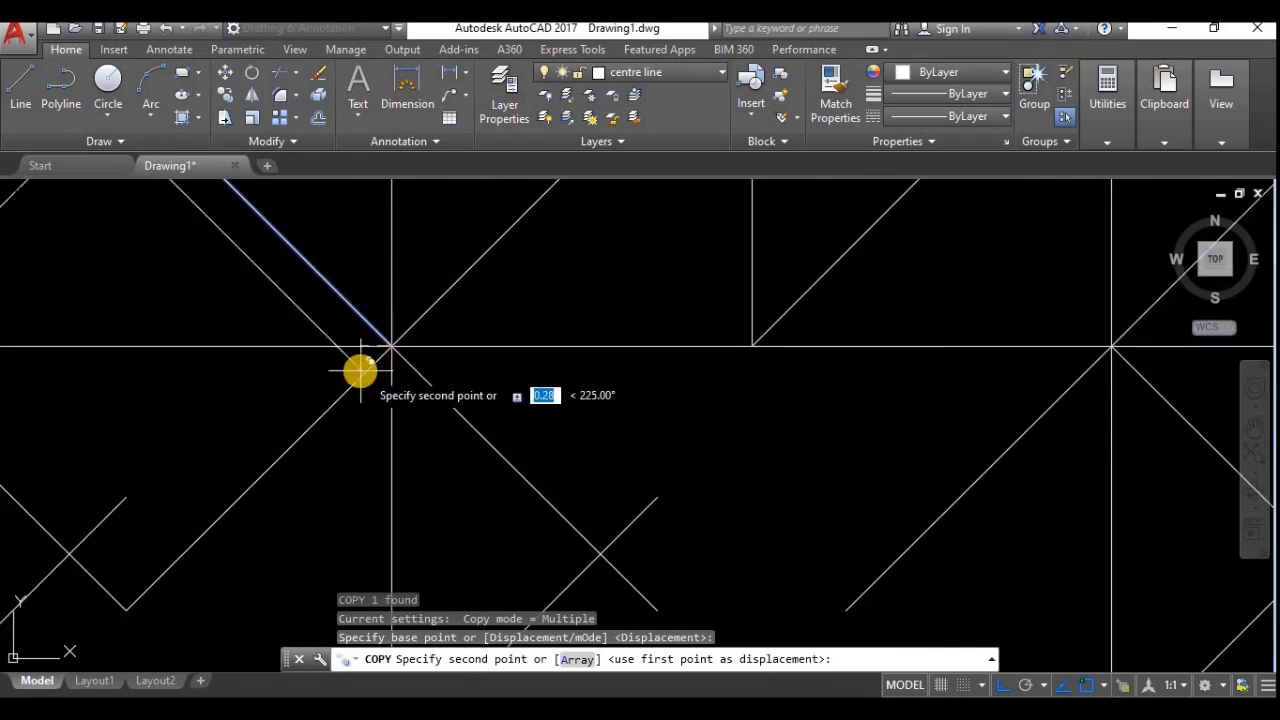
click(606, 357)
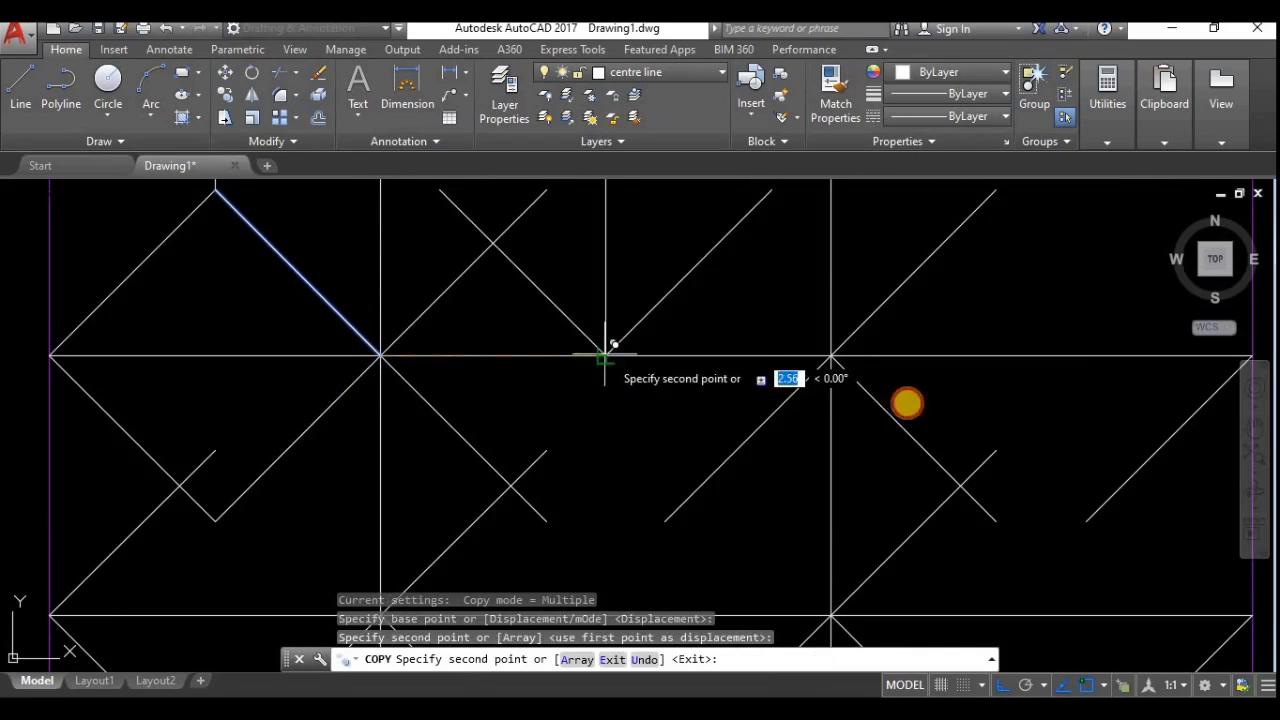
click(831, 355)
scroll(558, 391, down, 6)
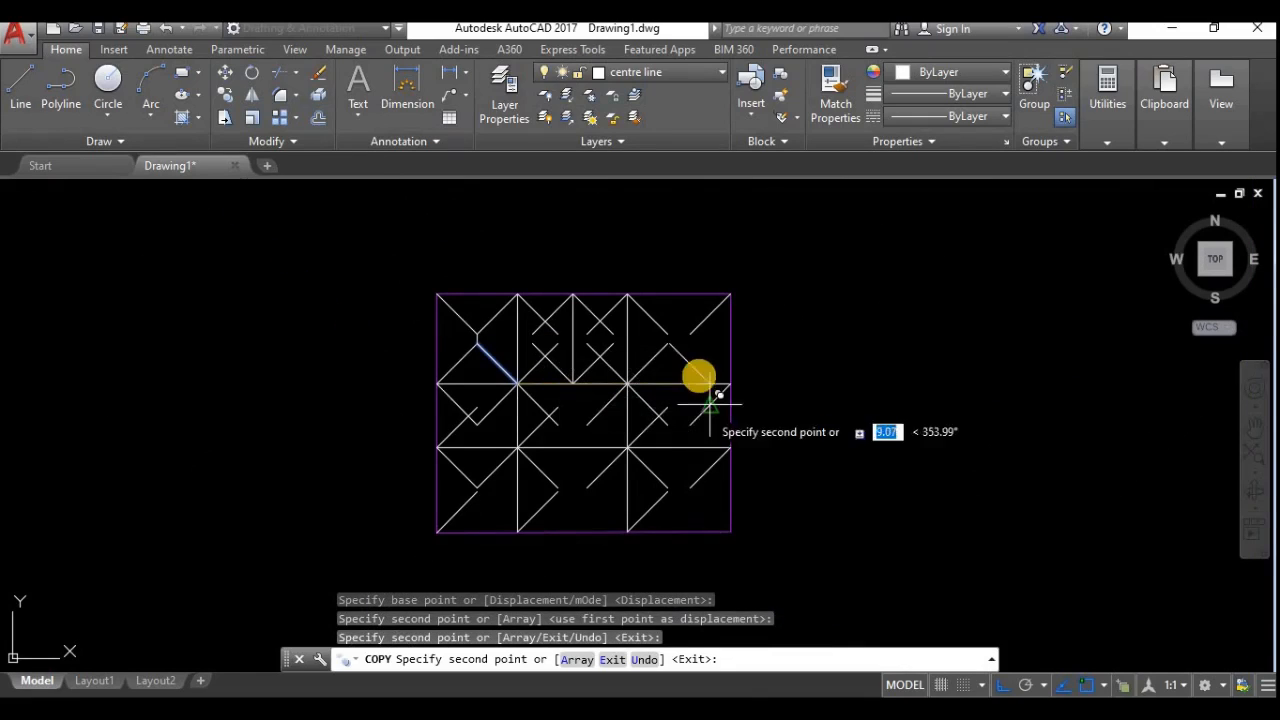
click(734, 380)
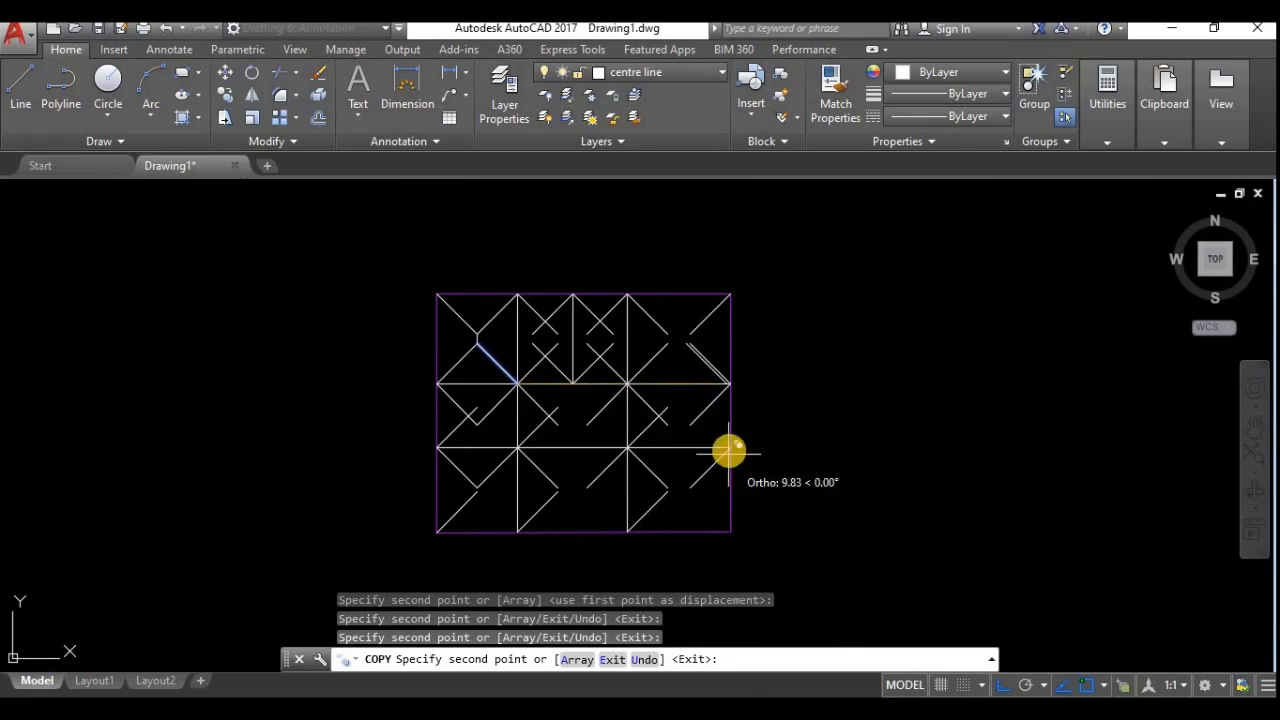
Place further copies of the diagonal at the vertical-line and right-boundary junctions on the lower horizontal grid line and the bottom boundary.
click(708, 450)
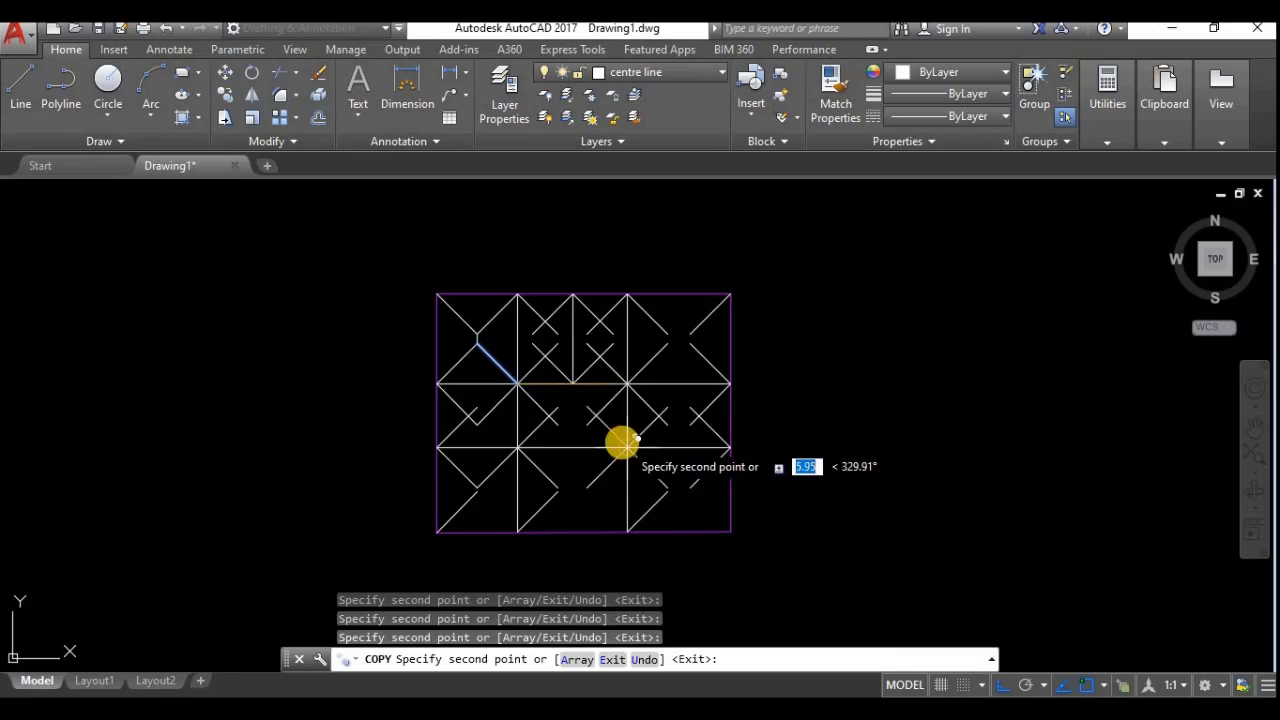
click(627, 447)
click(517, 447)
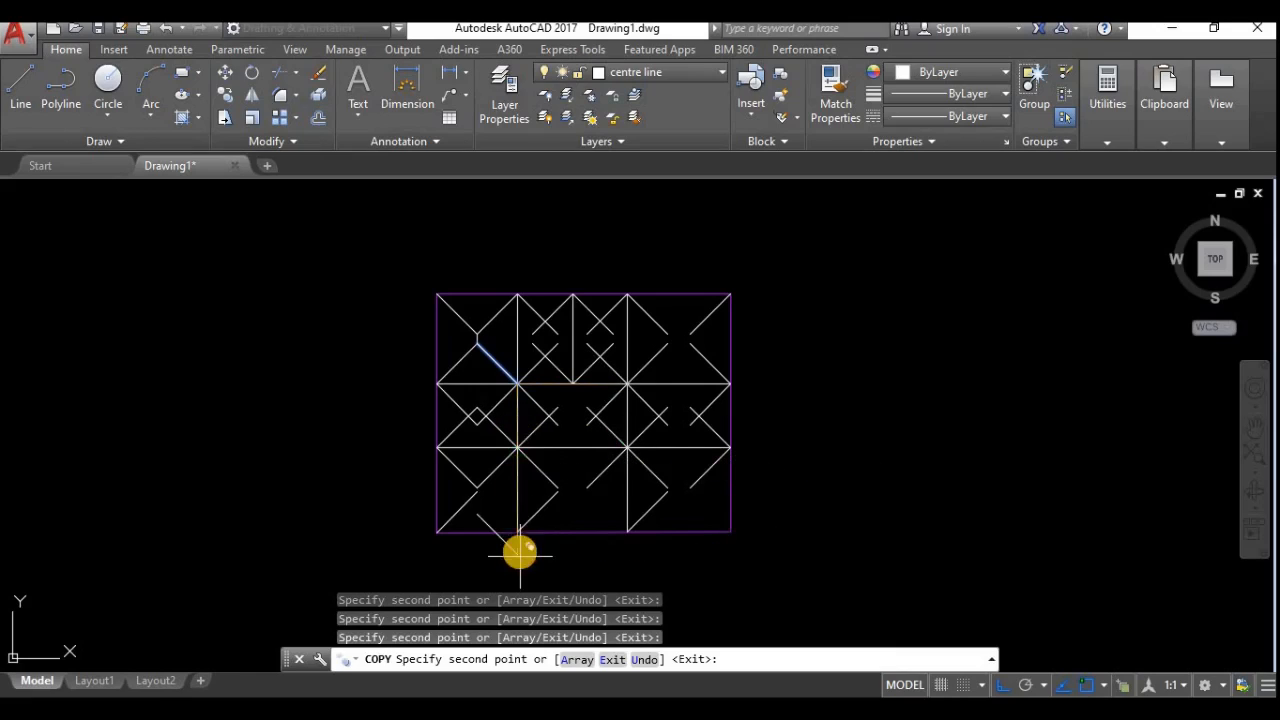
click(628, 531)
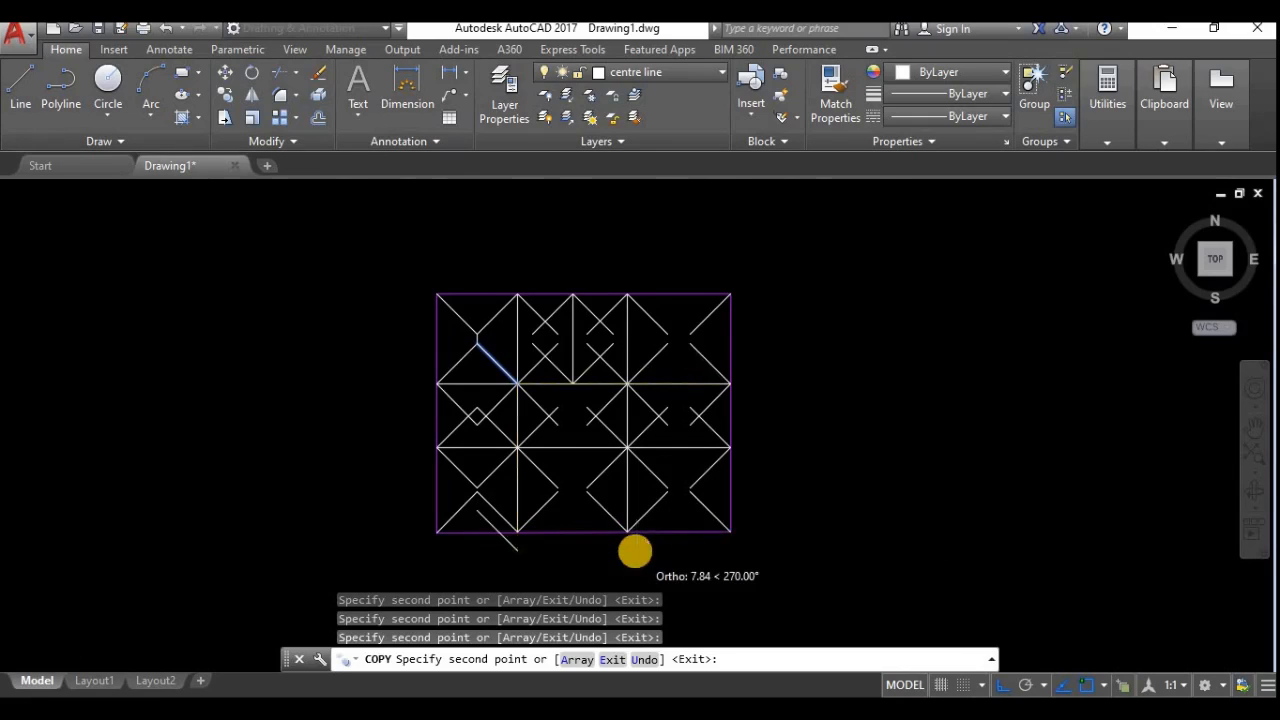
scroll(630, 530, up, 8)
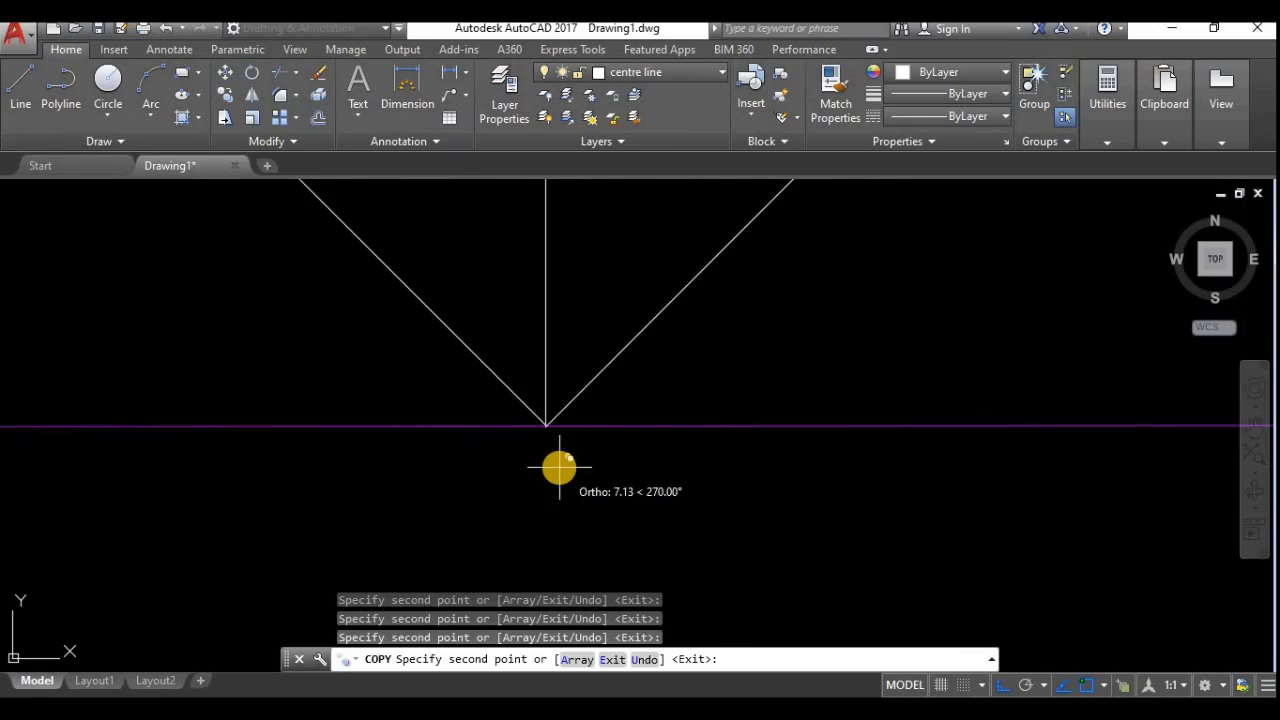
key(Return)
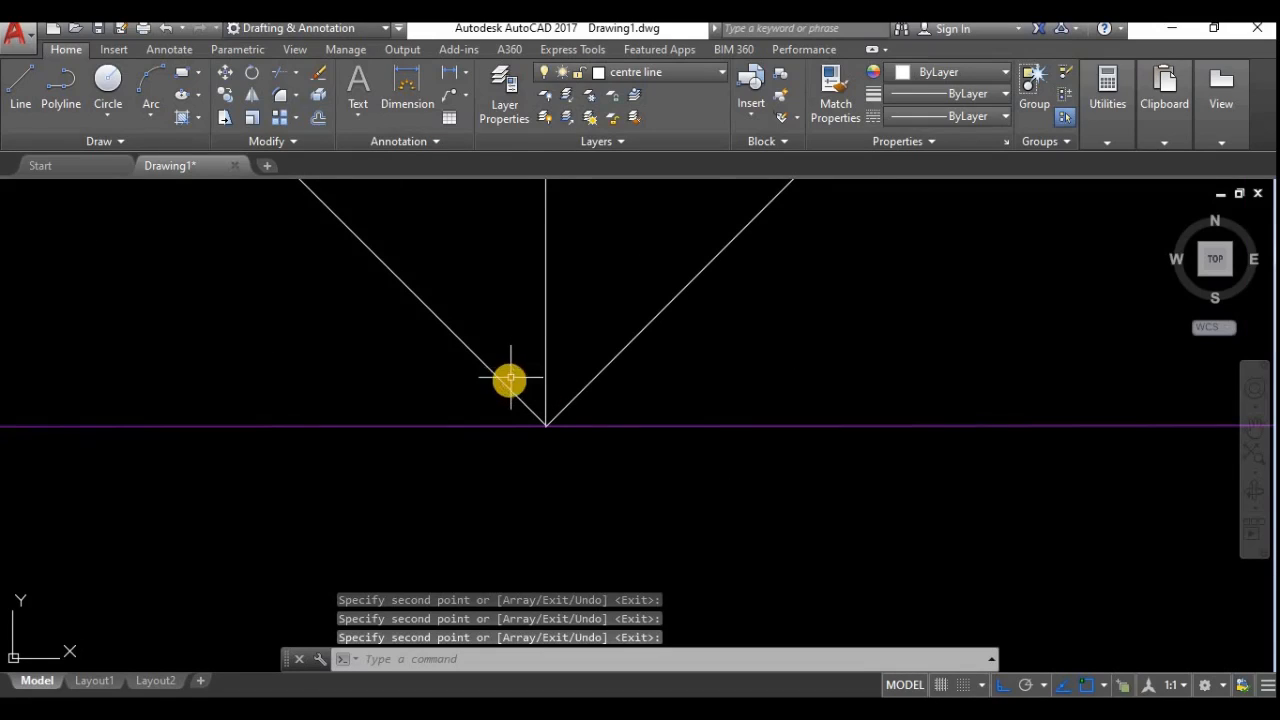
Move the copied diagonal at the second interior vertical so its lower end meets that line's foot on the bottom boundary.
click(506, 385)
scroll(546, 446, up, 8)
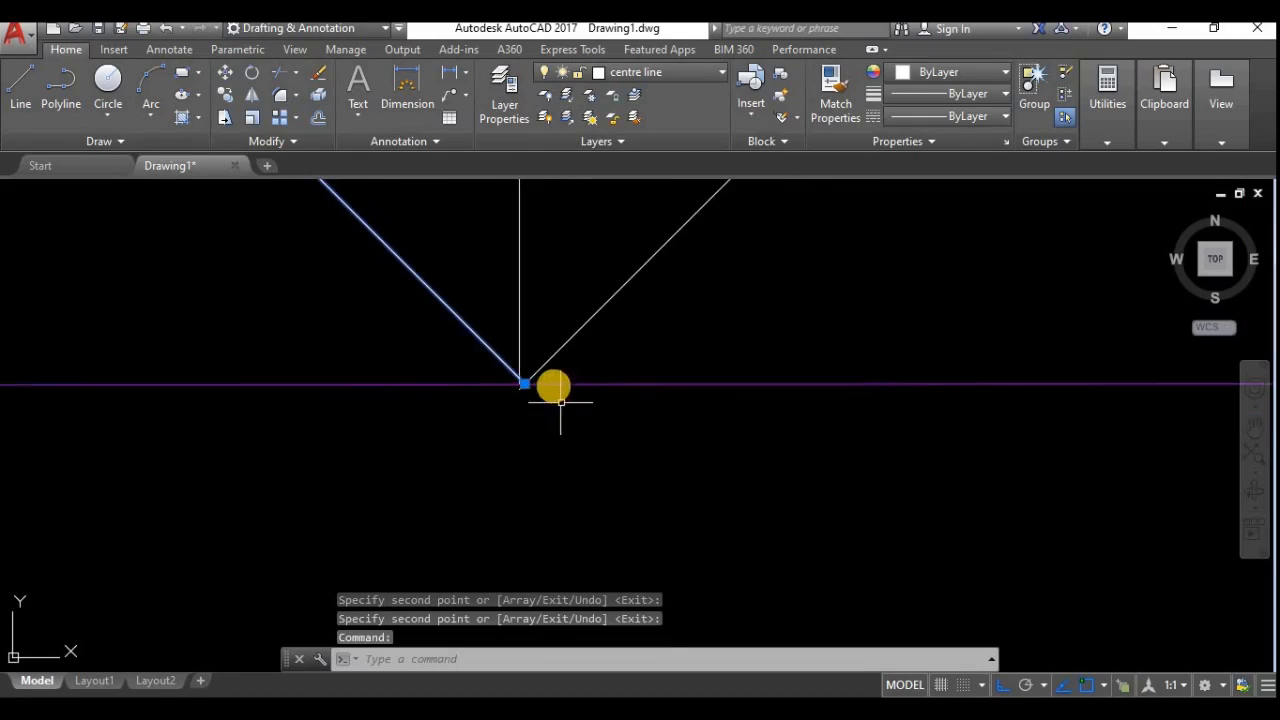
scroll(503, 413, down, 5)
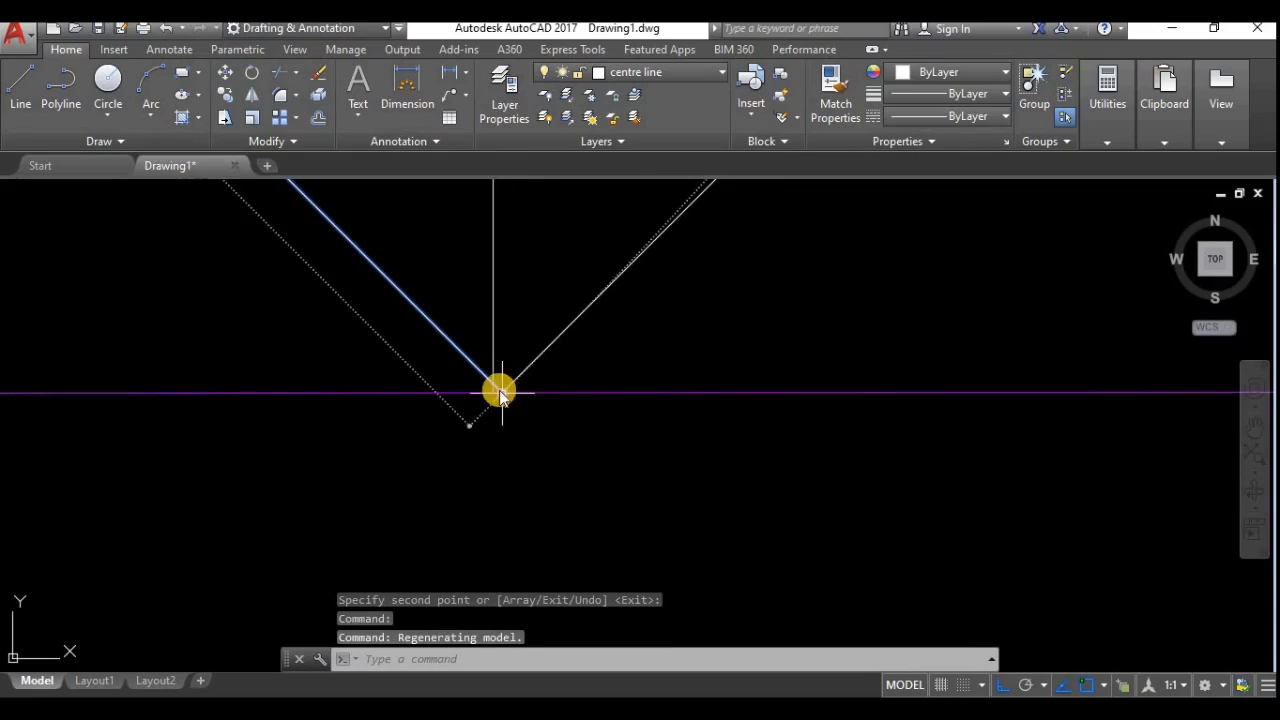
key(Return)
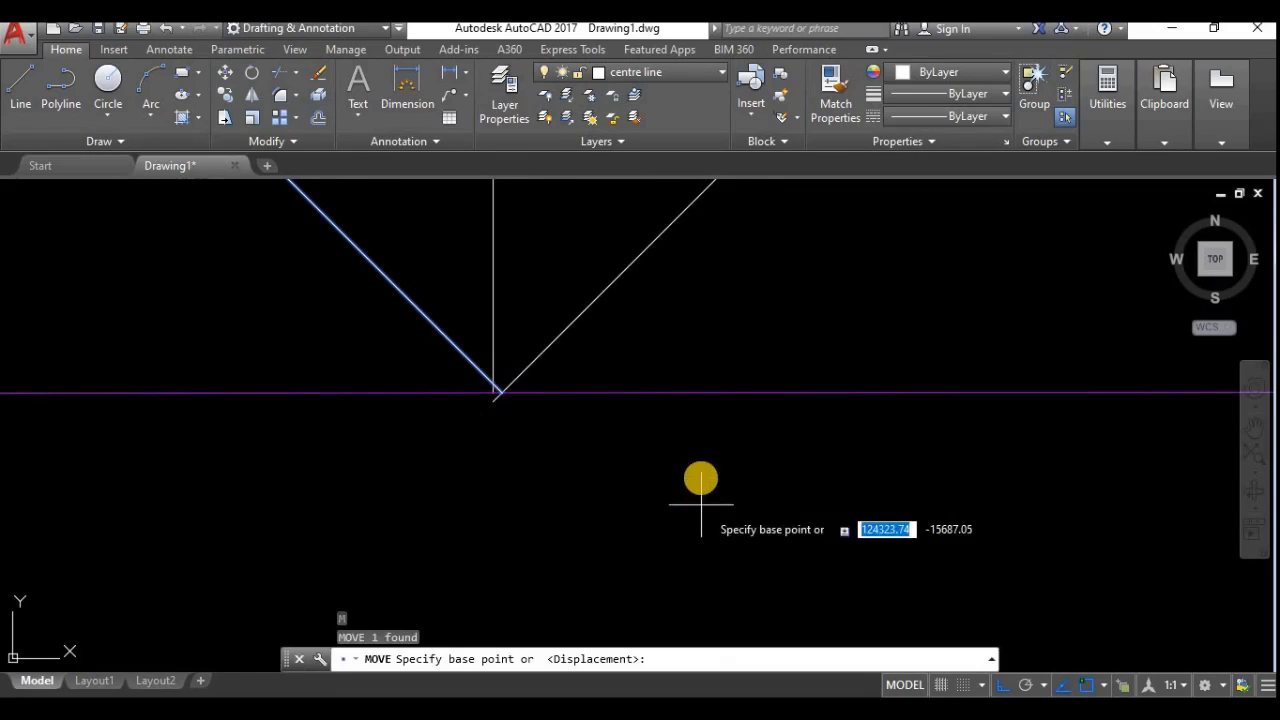
middle_drag(538, 402, 414, 337)
click(383, 327)
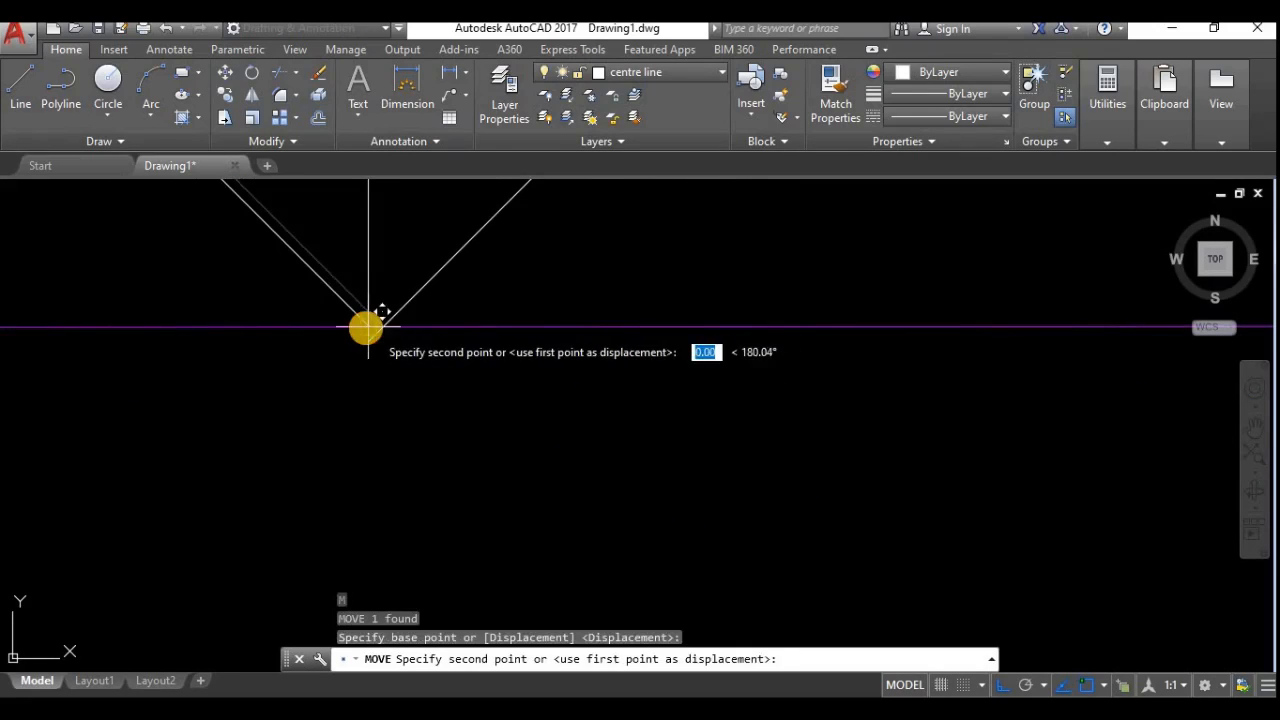
click(370, 327)
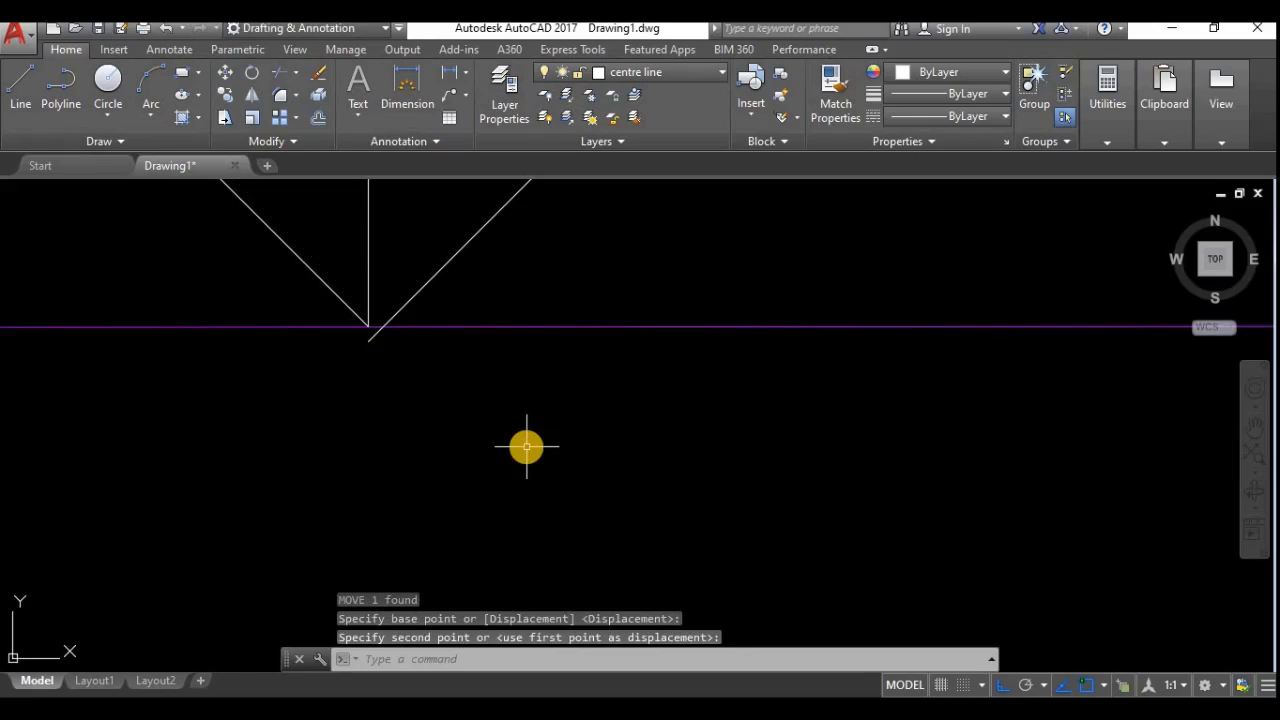
Move the opposite diagonal, right of the second interior vertical, so its lower end meets the same foot point on the bottom boundary.
key(Return)
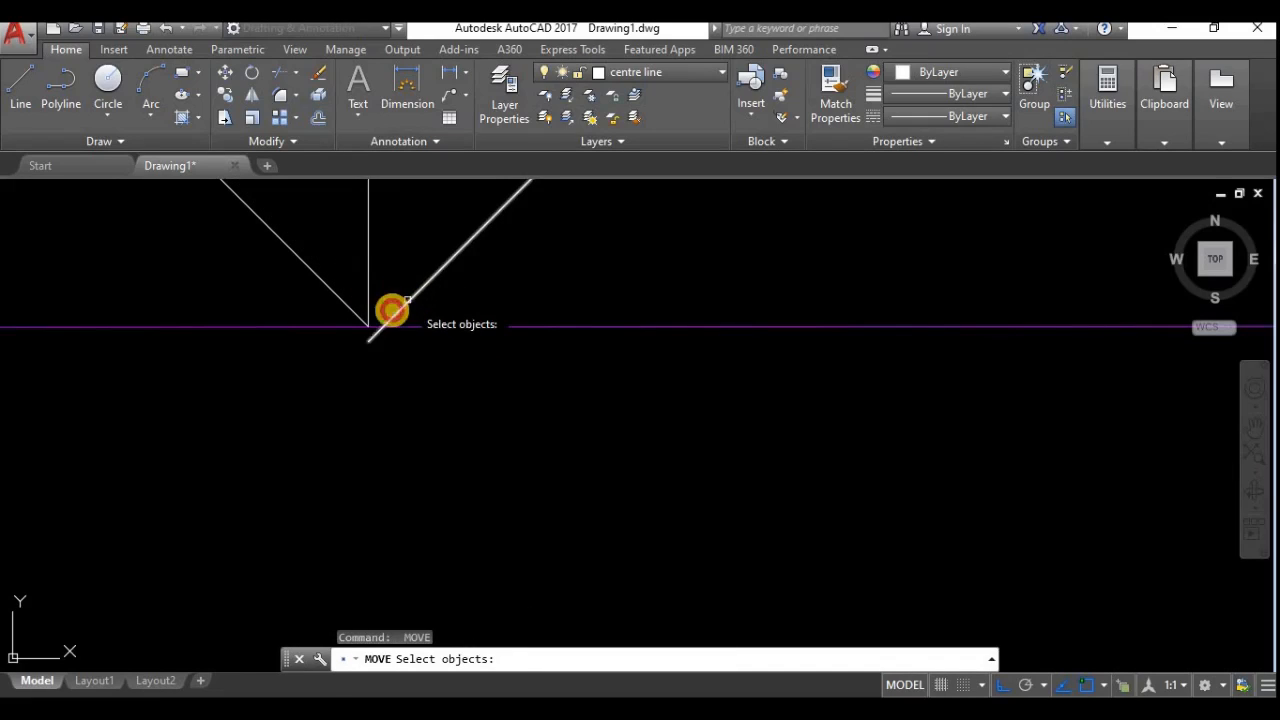
click(391, 311)
key(Return)
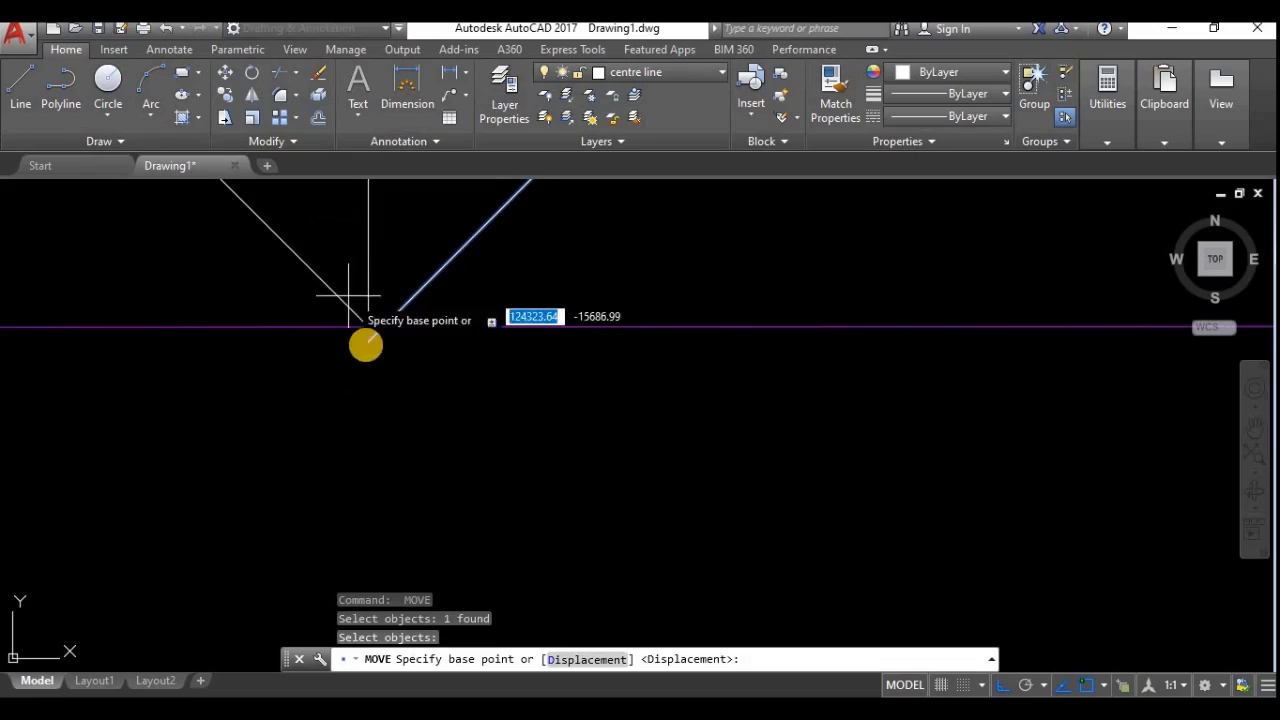
click(372, 341)
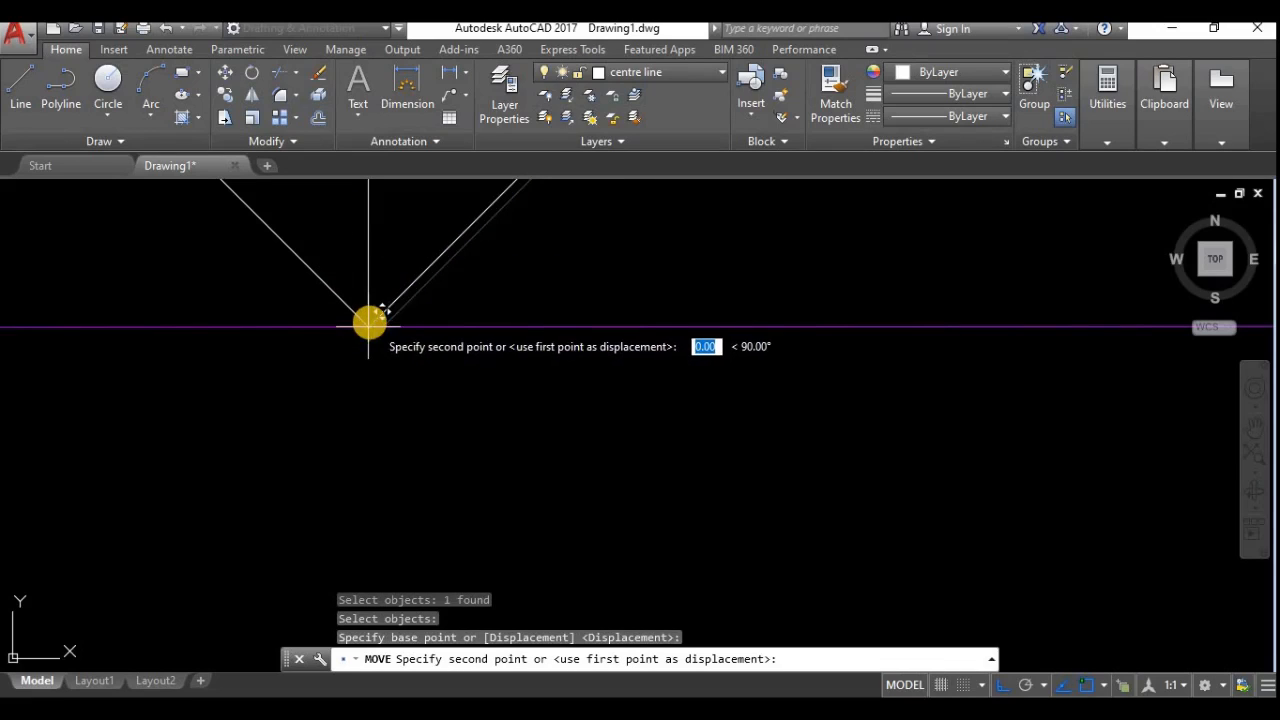
click(370, 323)
scroll(481, 414, down, 5)
scroll(490, 381, down, 3)
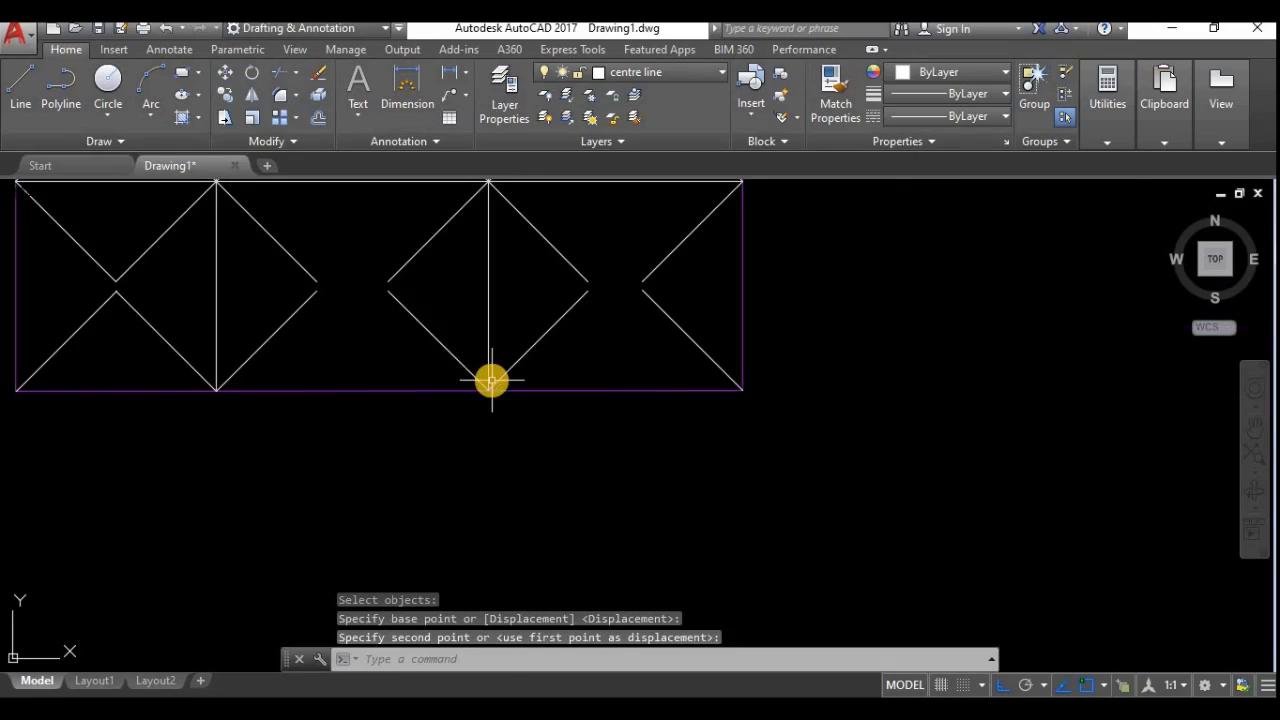
middle_drag(321, 344, 509, 386)
scroll(209, 410, up, 5)
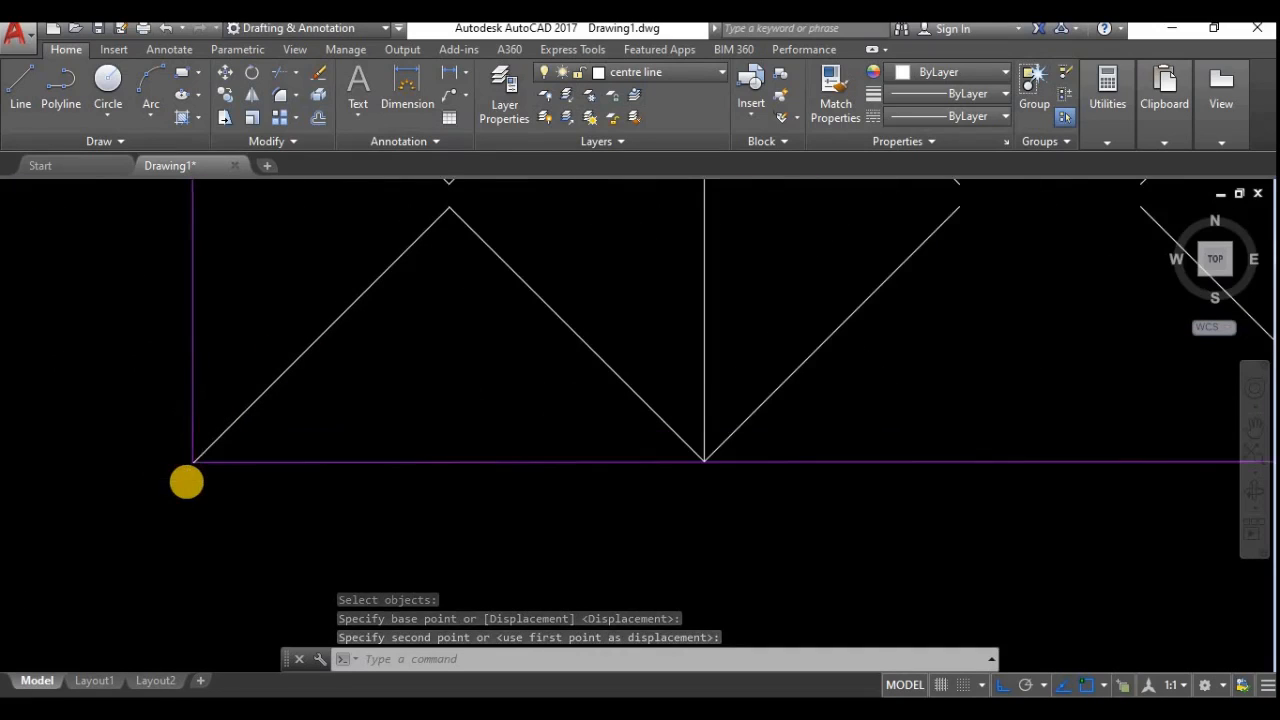
scroll(188, 475, down, 5)
middle_drag(243, 411, 391, 492)
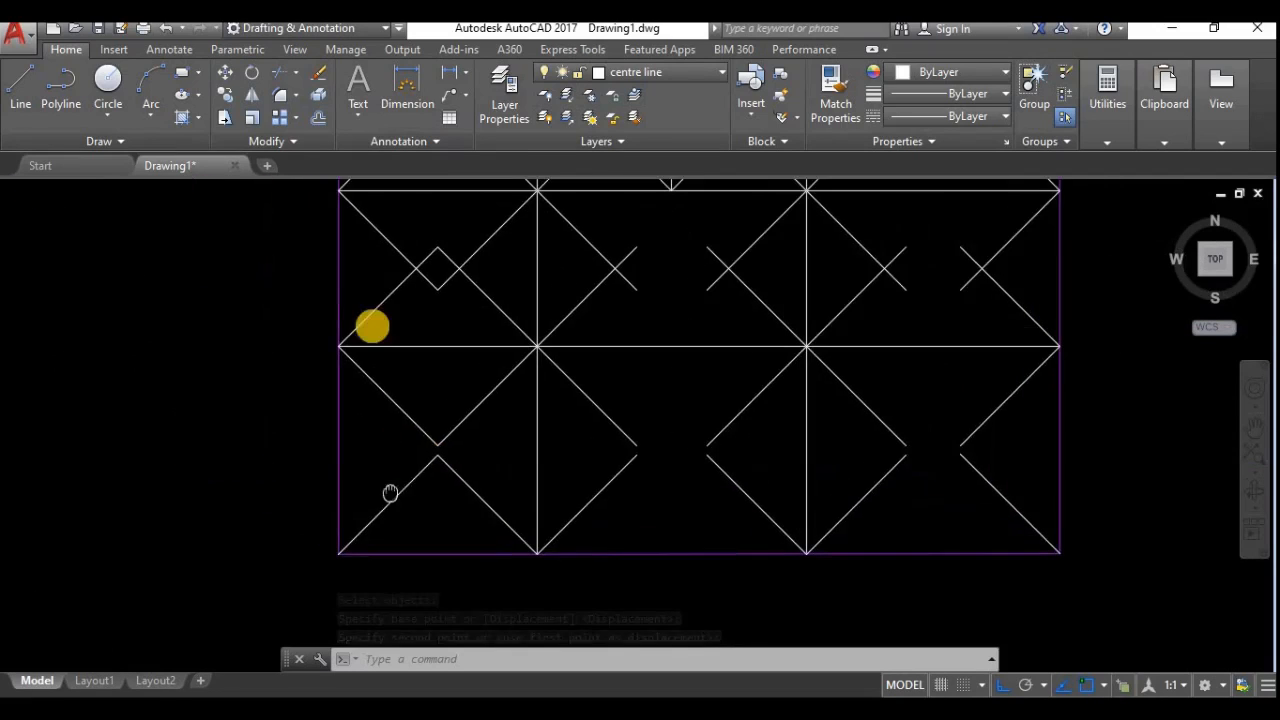
Trim the diagonal ends beyond their crossings in the narrow top-row panel left of the short vertical, at both the upper and lower pairs.
middle_drag(372, 328, 399, 421)
scroll(483, 345, up, 2)
scroll(483, 341, down, 2)
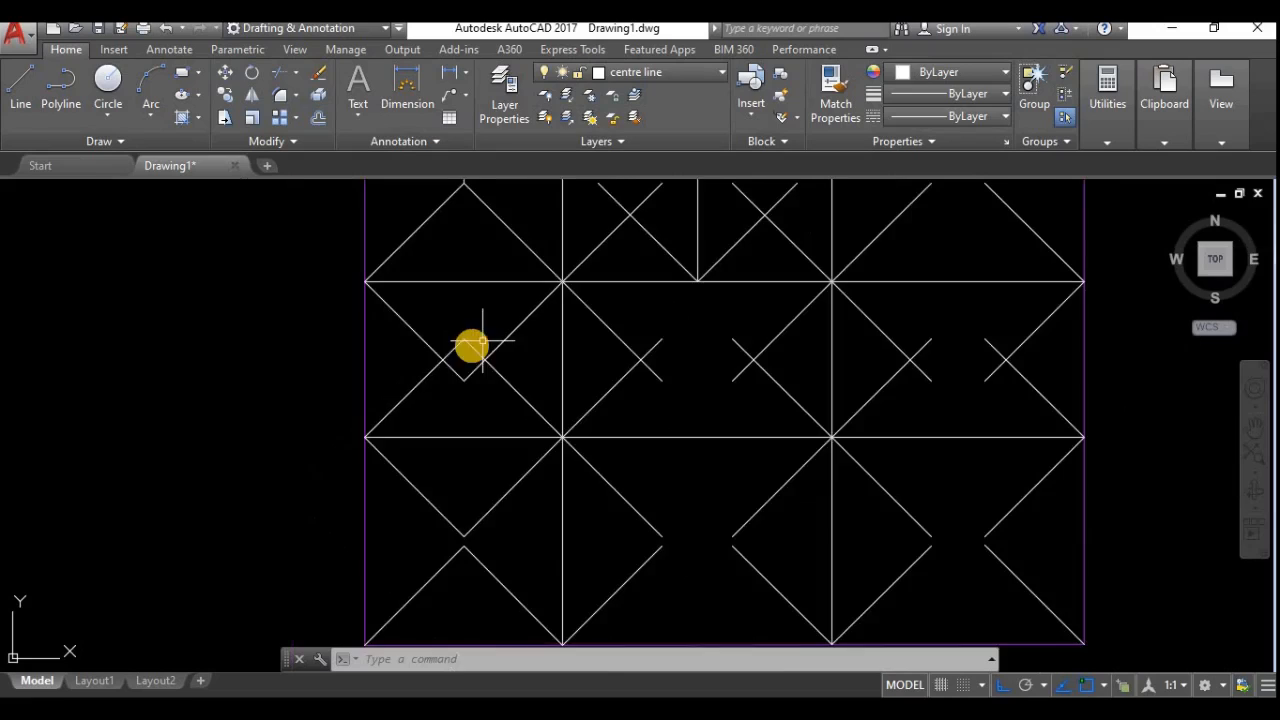
middle_drag(471, 346, 468, 414)
middle_drag(417, 348, 429, 431)
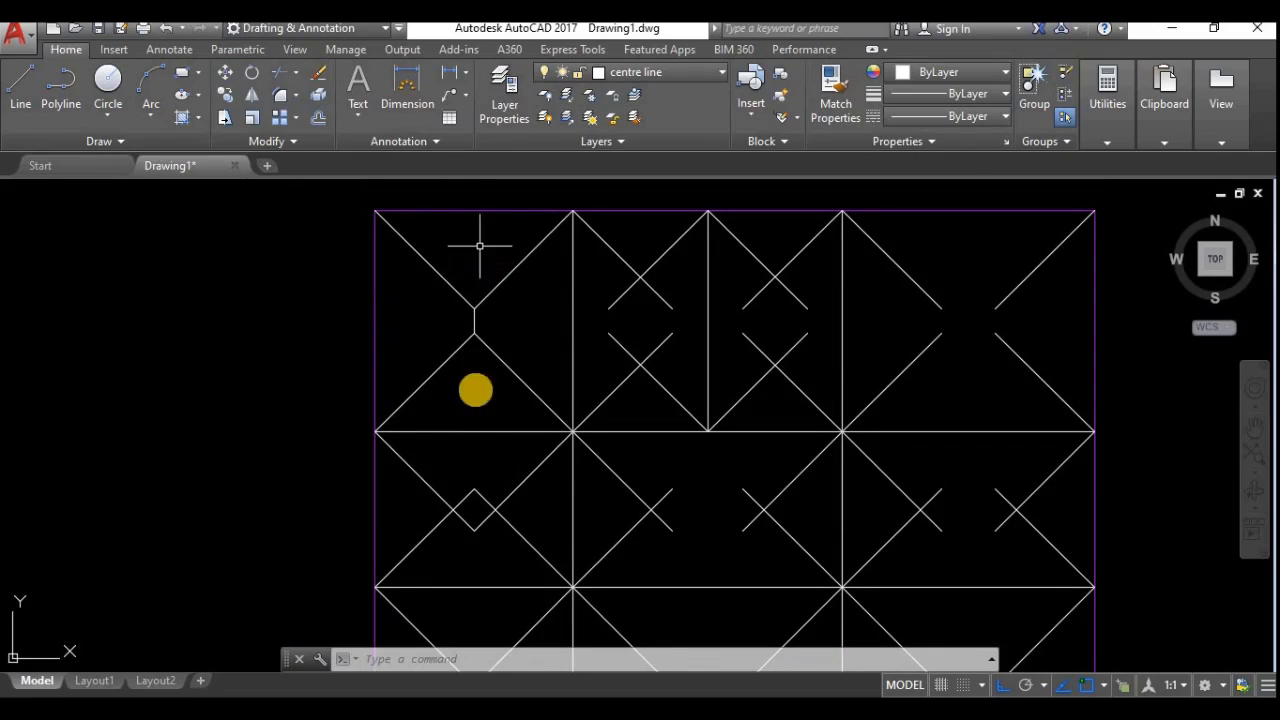
middle_drag(626, 349, 550, 339)
scroll(575, 313, up, 2)
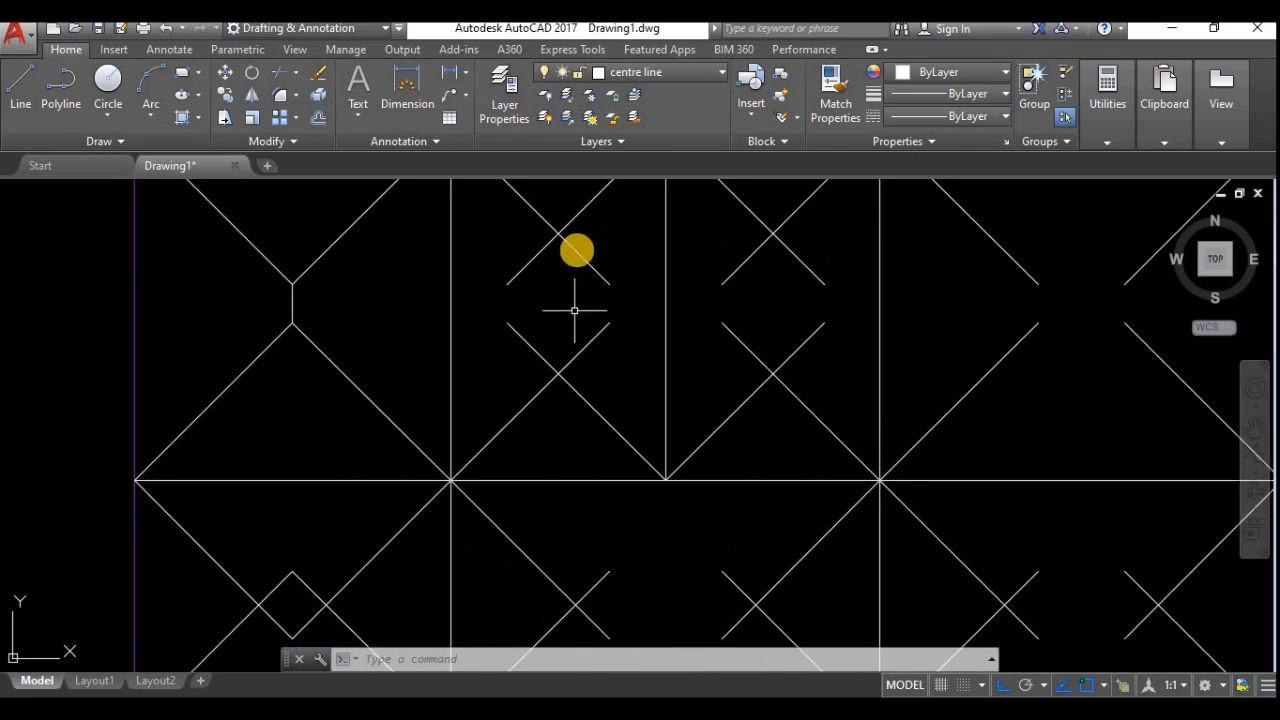
middle_drag(566, 266, 527, 363)
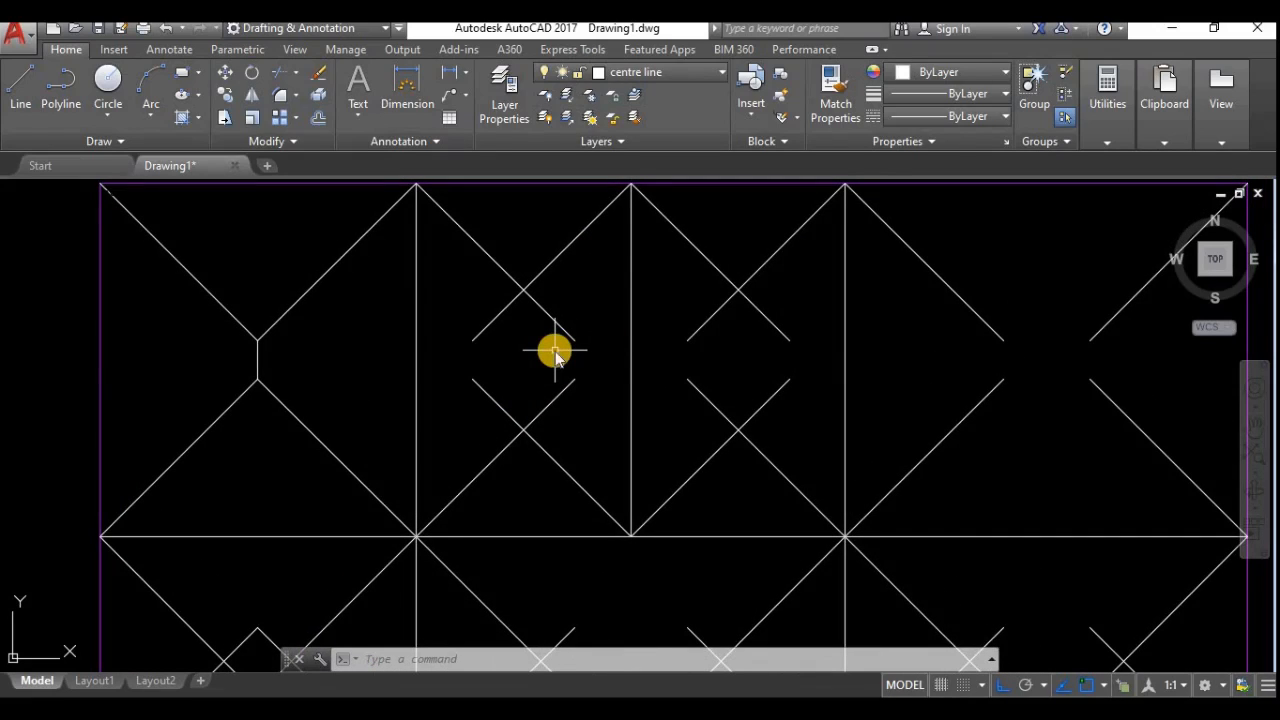
text(tr)
key(Return)
key(Return)
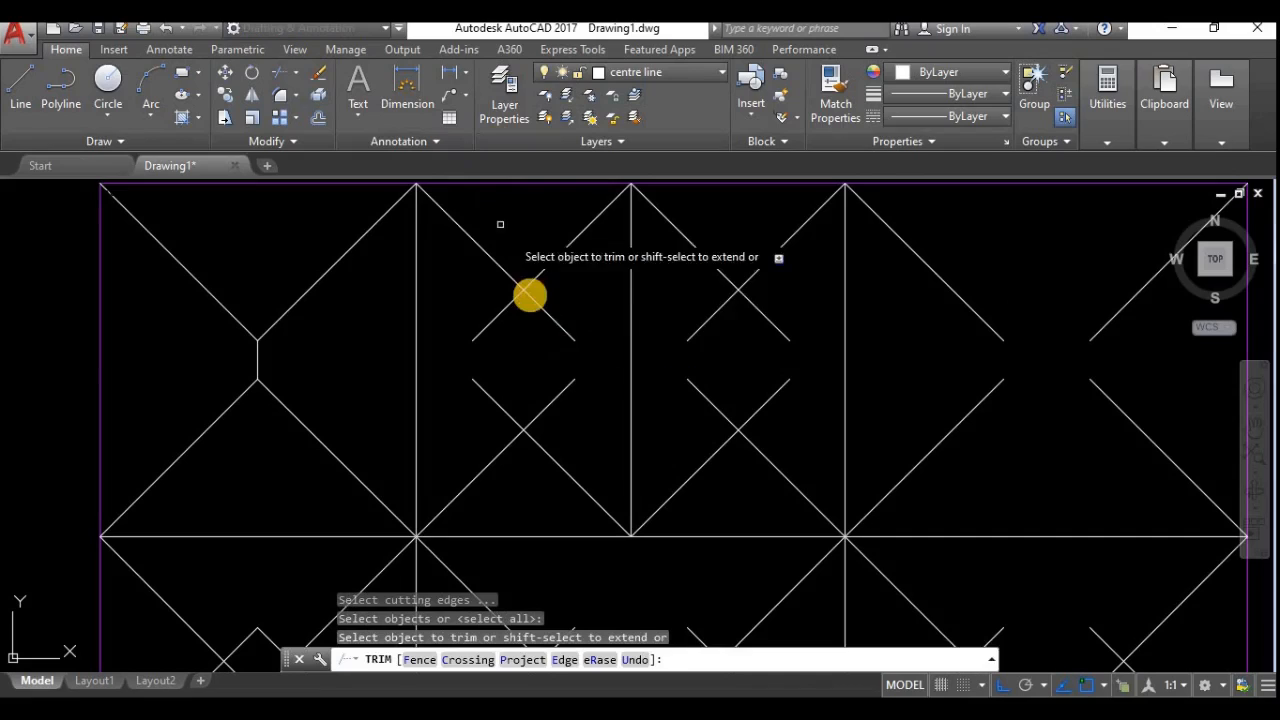
click(530, 297)
click(497, 318)
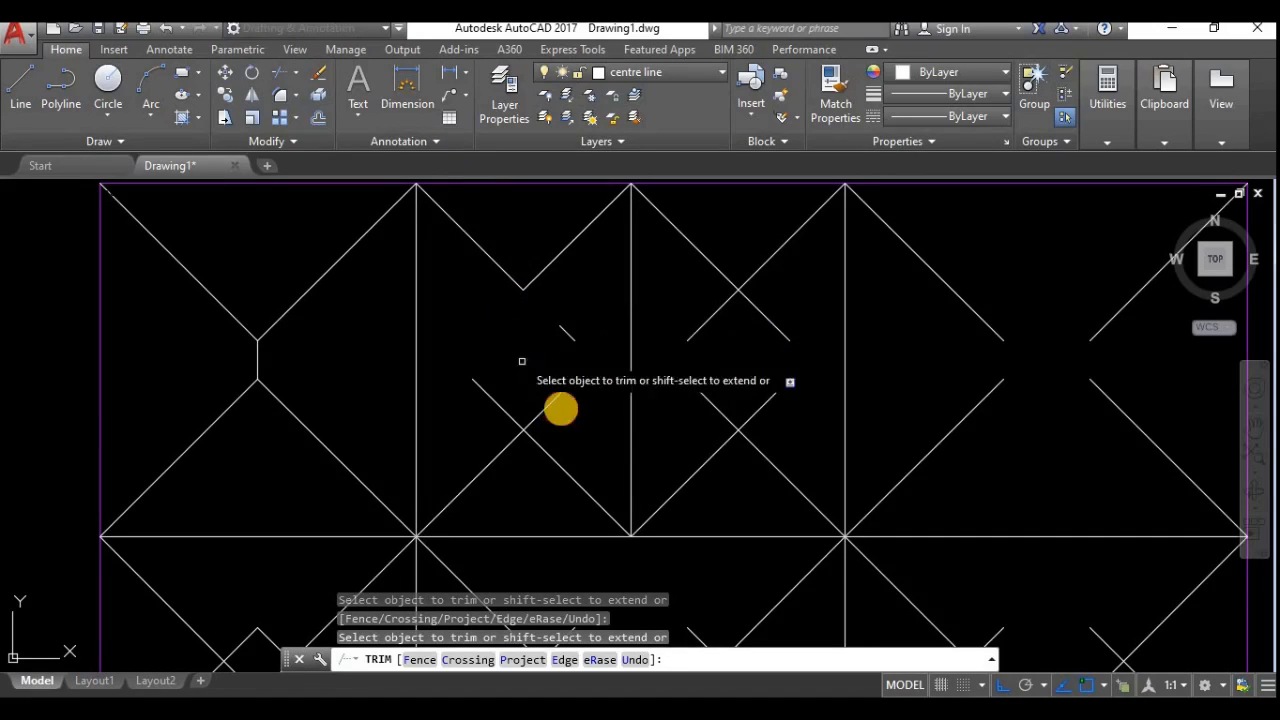
click(504, 412)
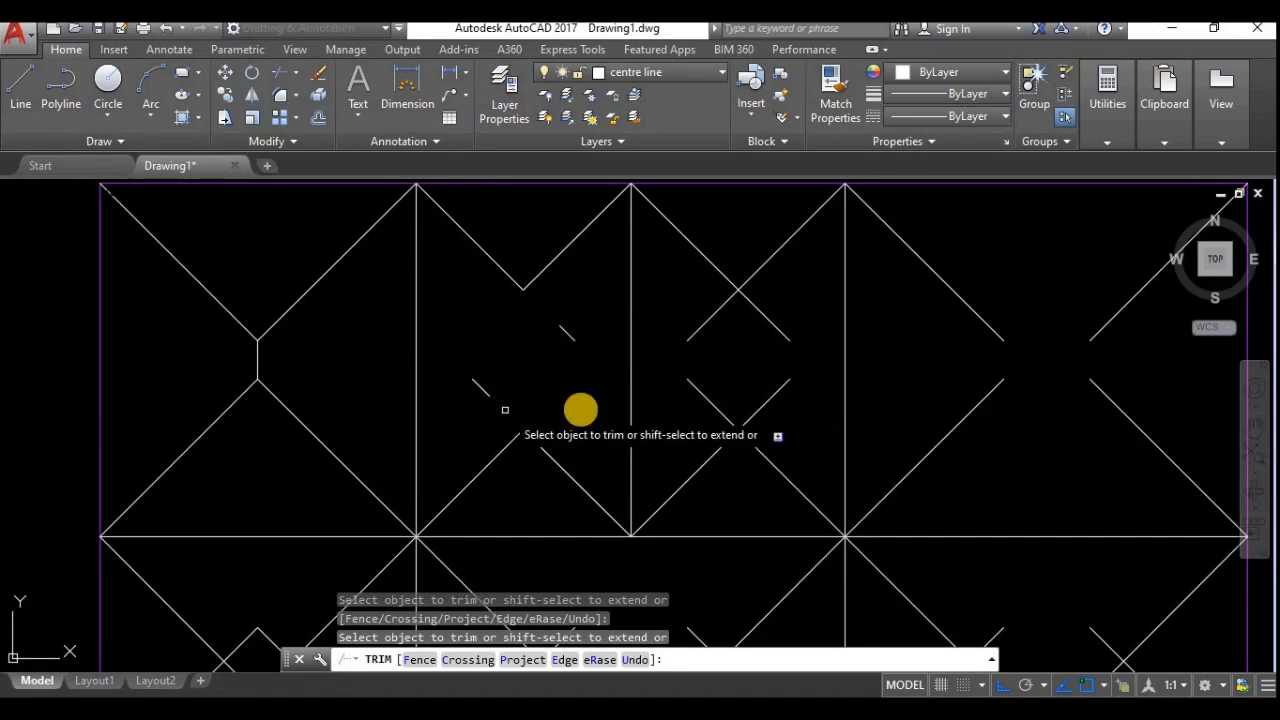
Trim the overlapping diagonal ends beyond their crossings in the narrow top-row panel right of the short vertical.
click(706, 399)
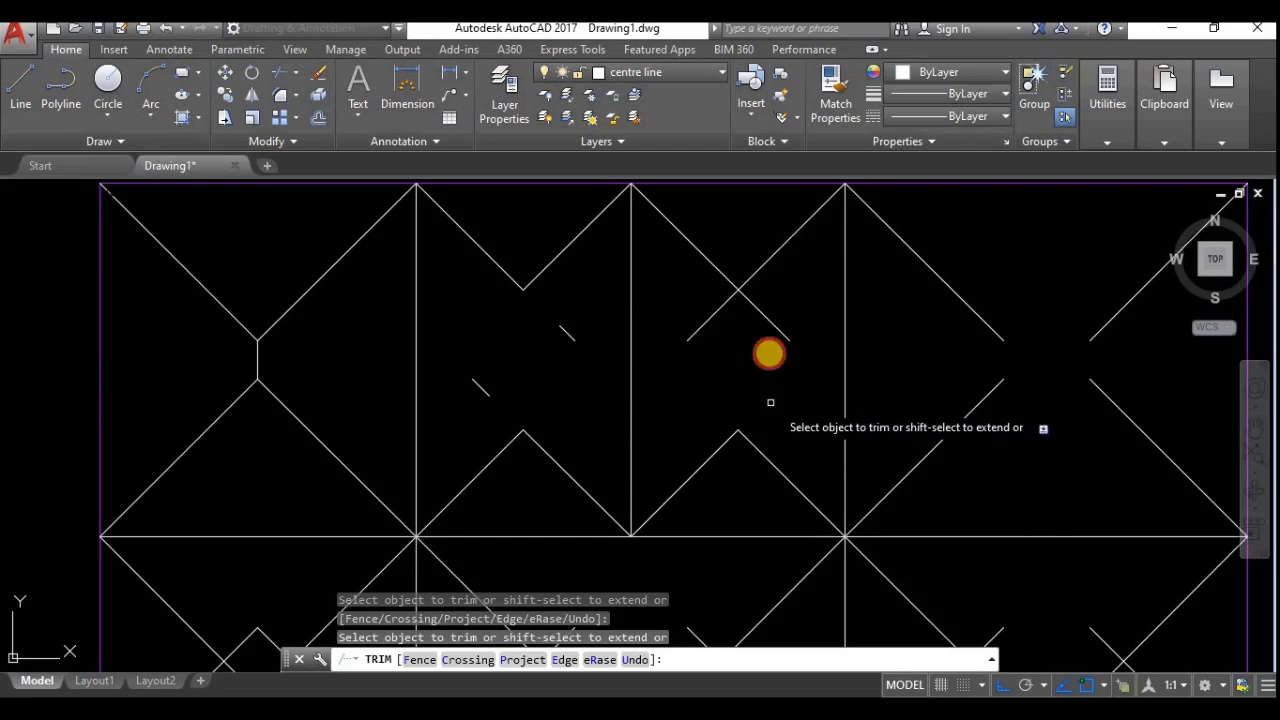
click(774, 326)
click(711, 317)
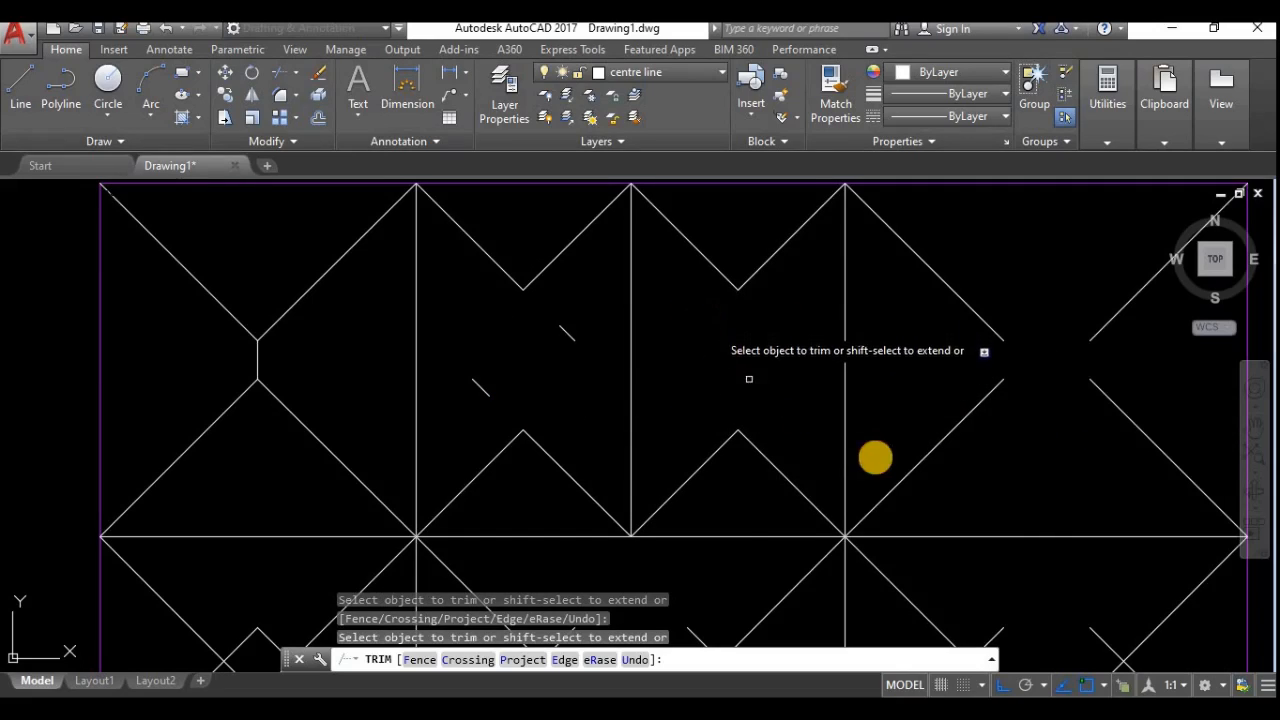
Trim the four overlapping diagonal ends between the two crossings in the middle row's left panel.
mouse_move(866, 455)
middle_down()
mouse_move(851, 443)
mouse_move(841, 377)
middle_up()
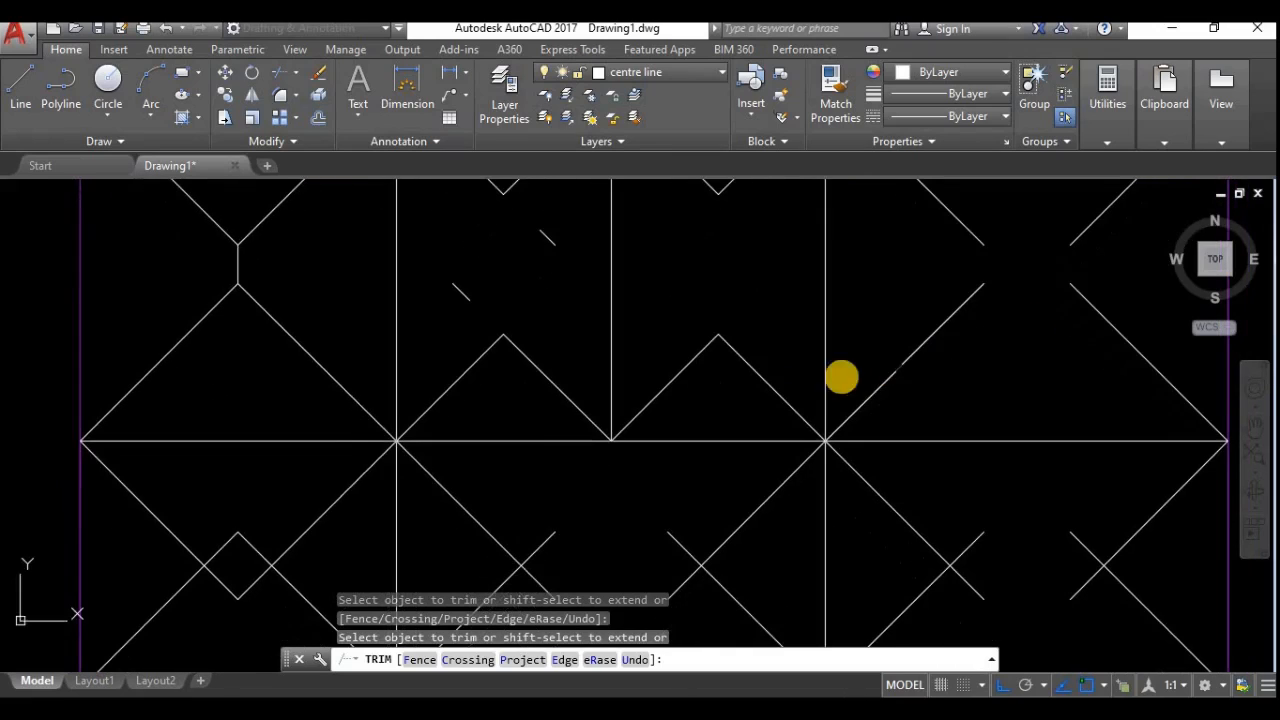
scroll(345, 497, down, 2)
scroll(372, 484, up, 4)
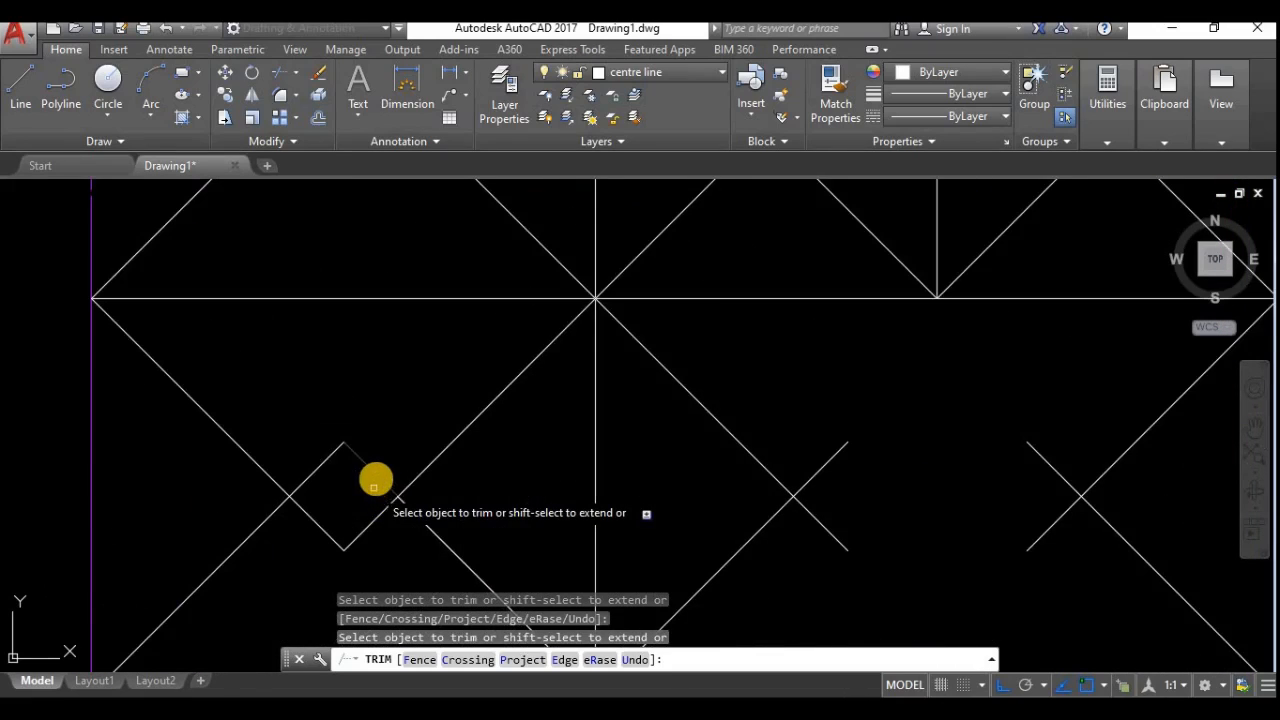
click(375, 482)
click(308, 474)
click(314, 520)
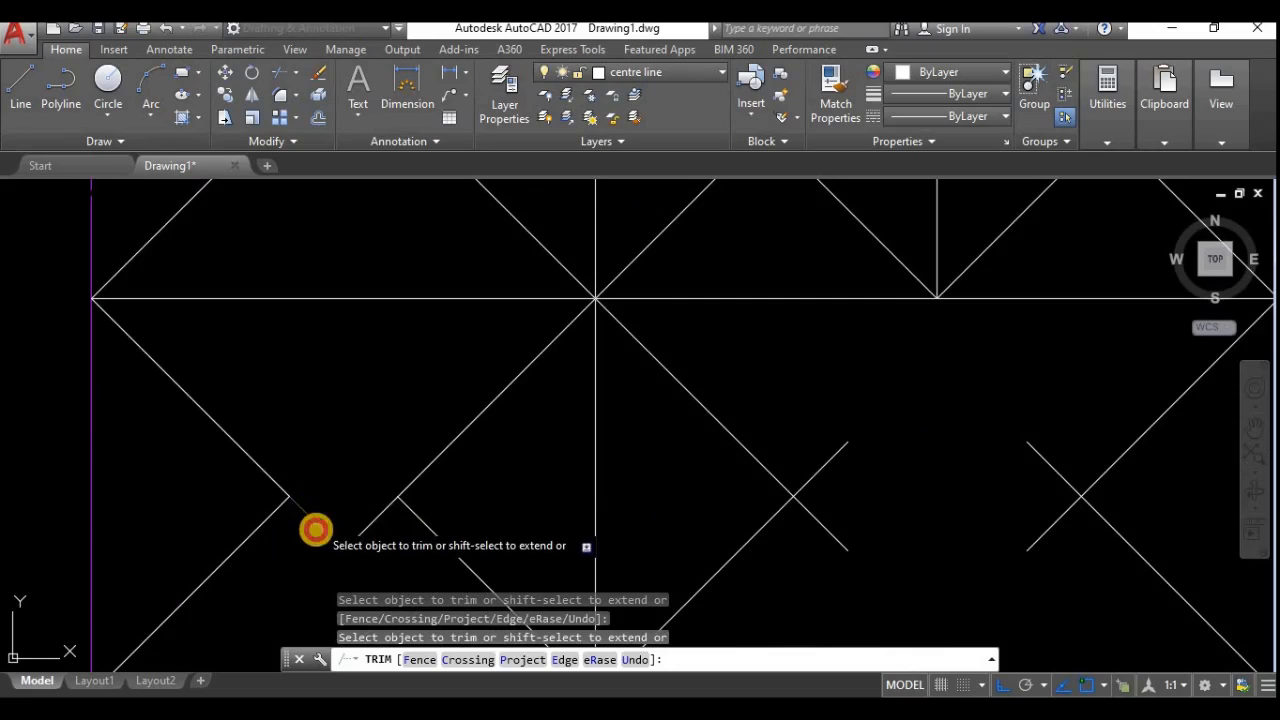
click(354, 536)
Trim the diagonal ends projecting past both crossings in the middle row's central panel.
middle_drag(784, 497, 569, 460)
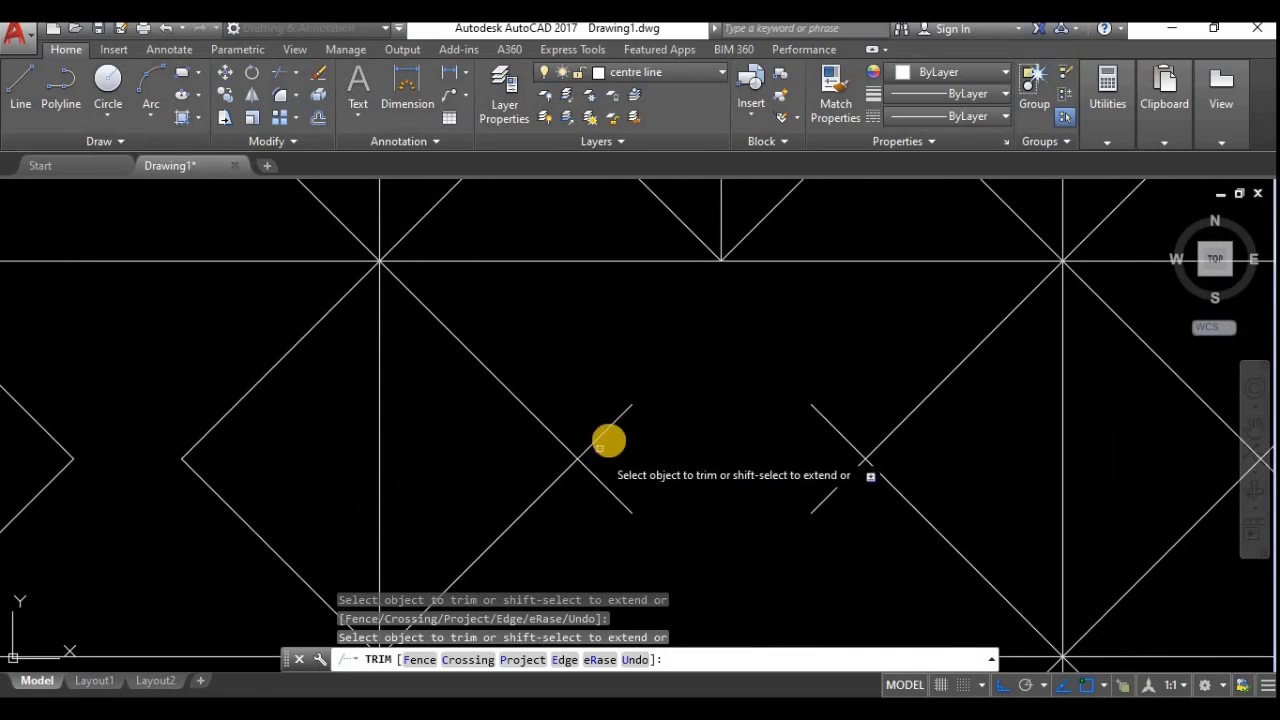
click(610, 487)
click(594, 494)
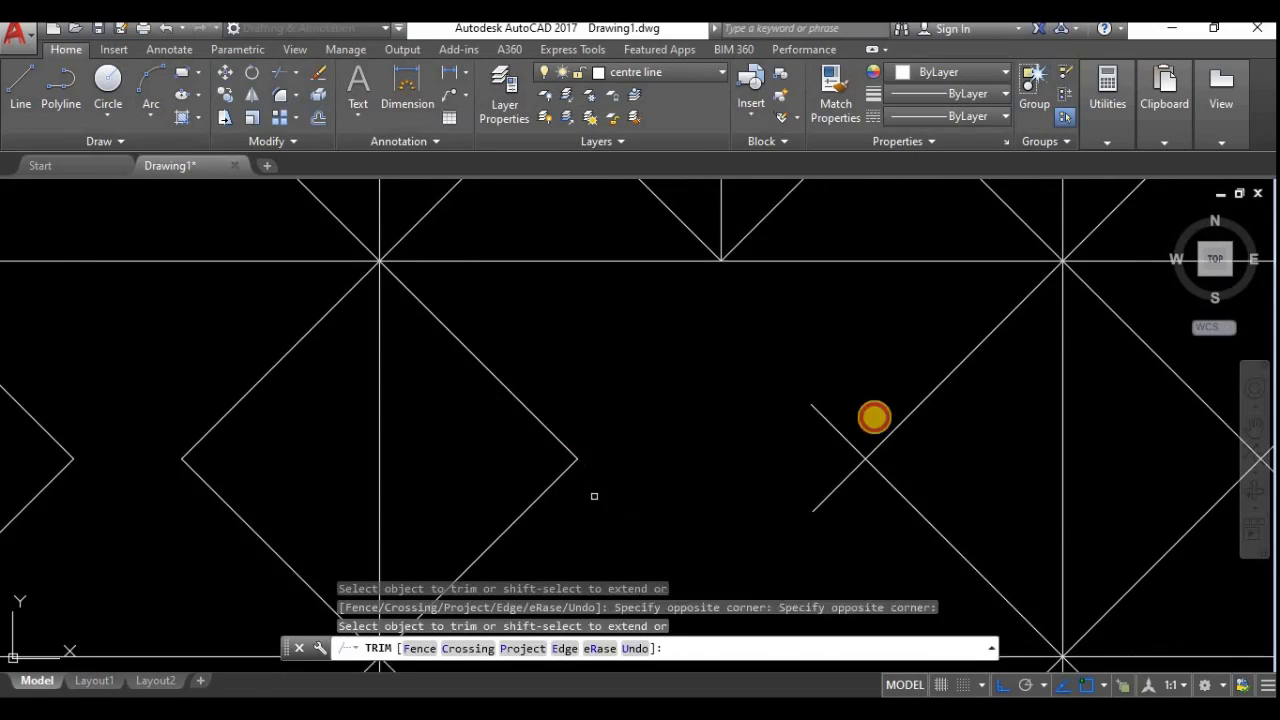
click(858, 407)
click(797, 466)
click(843, 503)
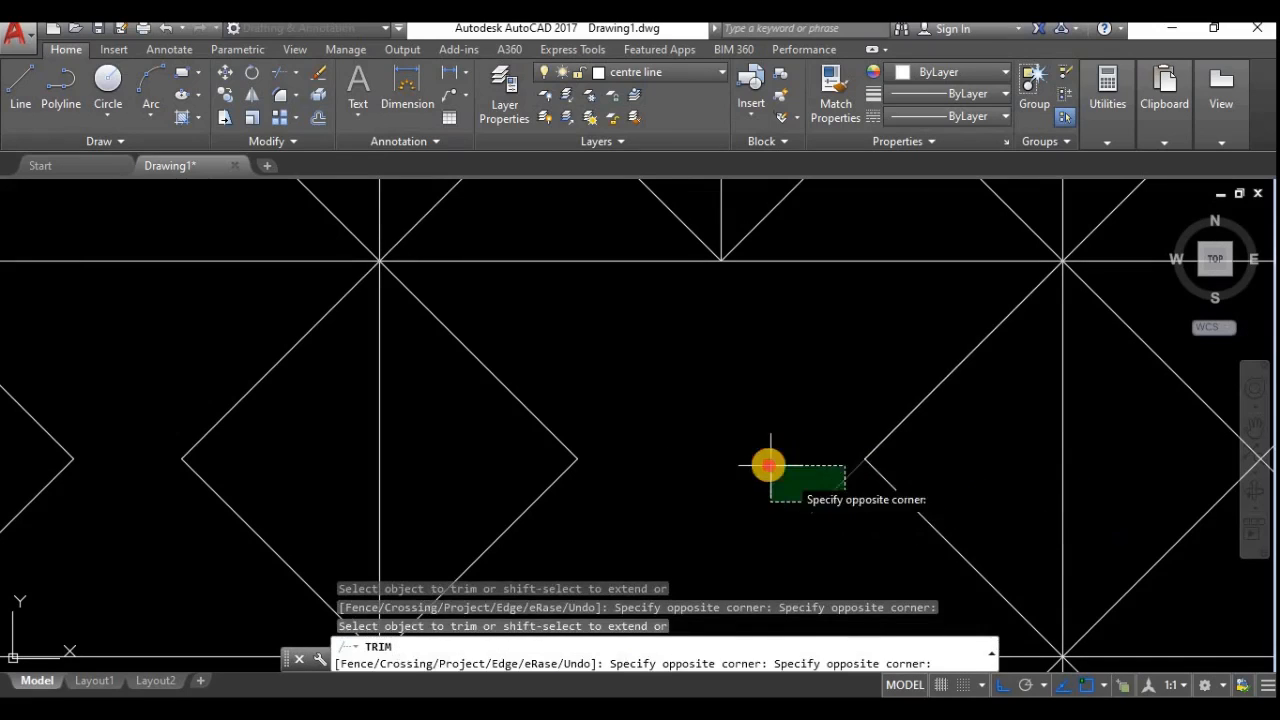
click(768, 464)
Trim the diagonal ends projecting past both crossings in the middle row's right panel.
scroll(774, 506, down, 2)
middle_drag(883, 507, 500, 455)
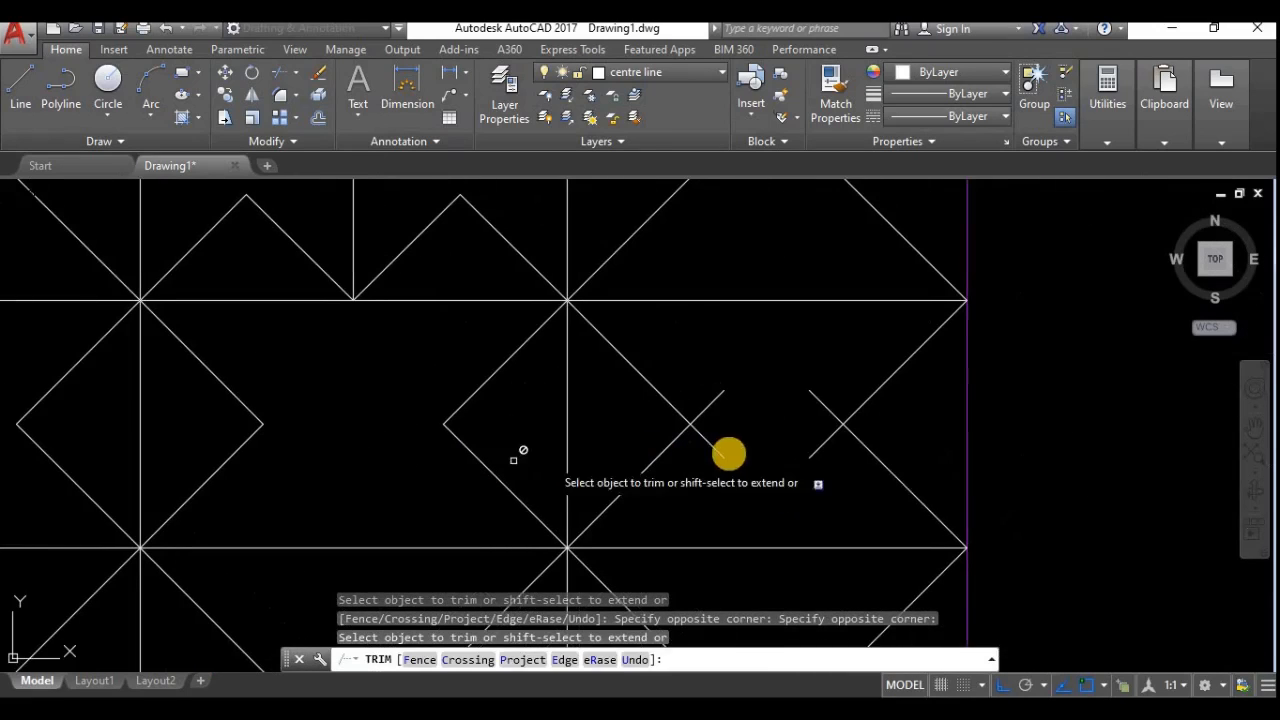
click(757, 470)
click(714, 384)
click(810, 460)
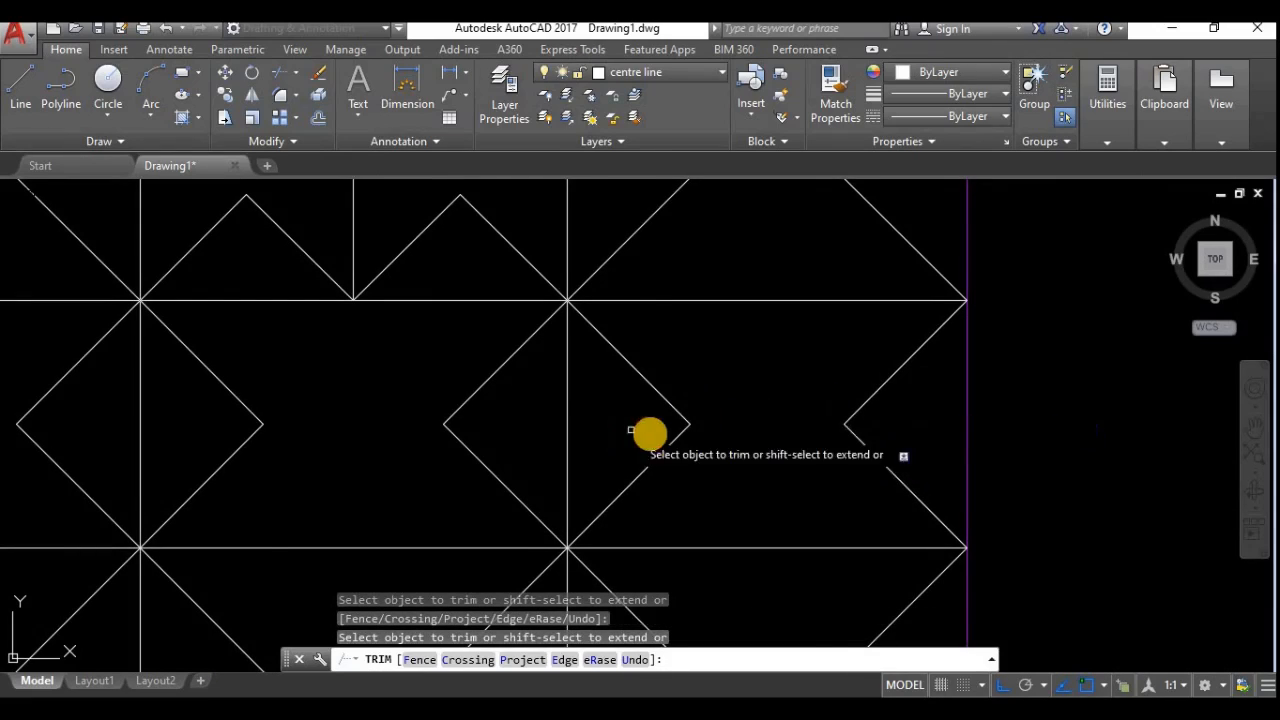
Examine the diagonal ends in the bottom-row panels for overlaps or gaps.
scroll(646, 428, down, 4)
middle_drag(558, 538, 622, 451)
scroll(423, 460, up, 2)
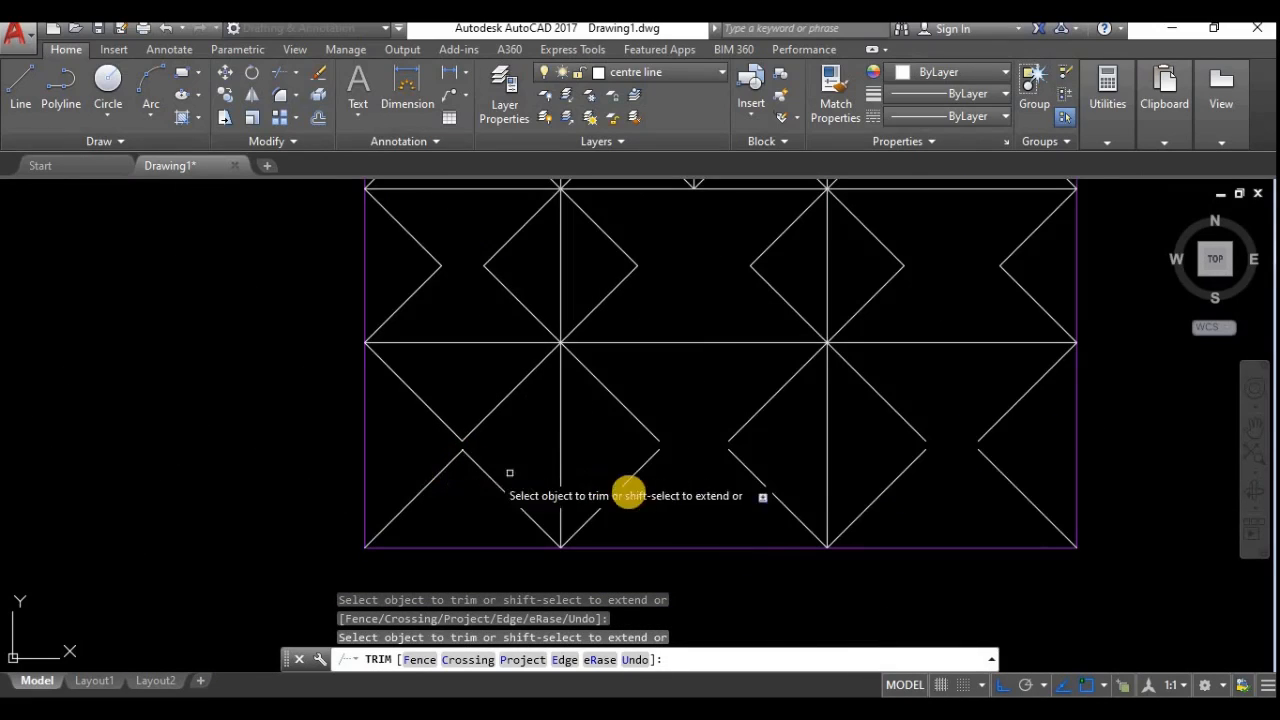
middle_drag(494, 486, 451, 471)
scroll(411, 460, up, 5)
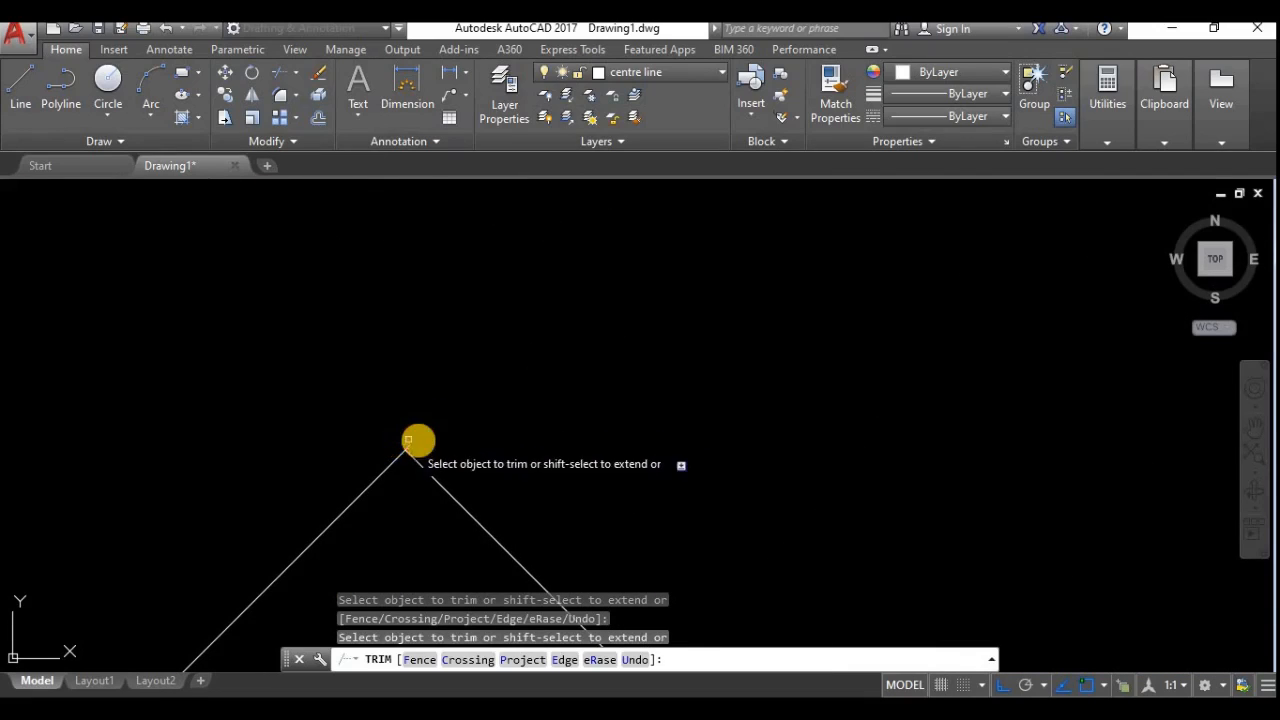
scroll(411, 446, down, 5)
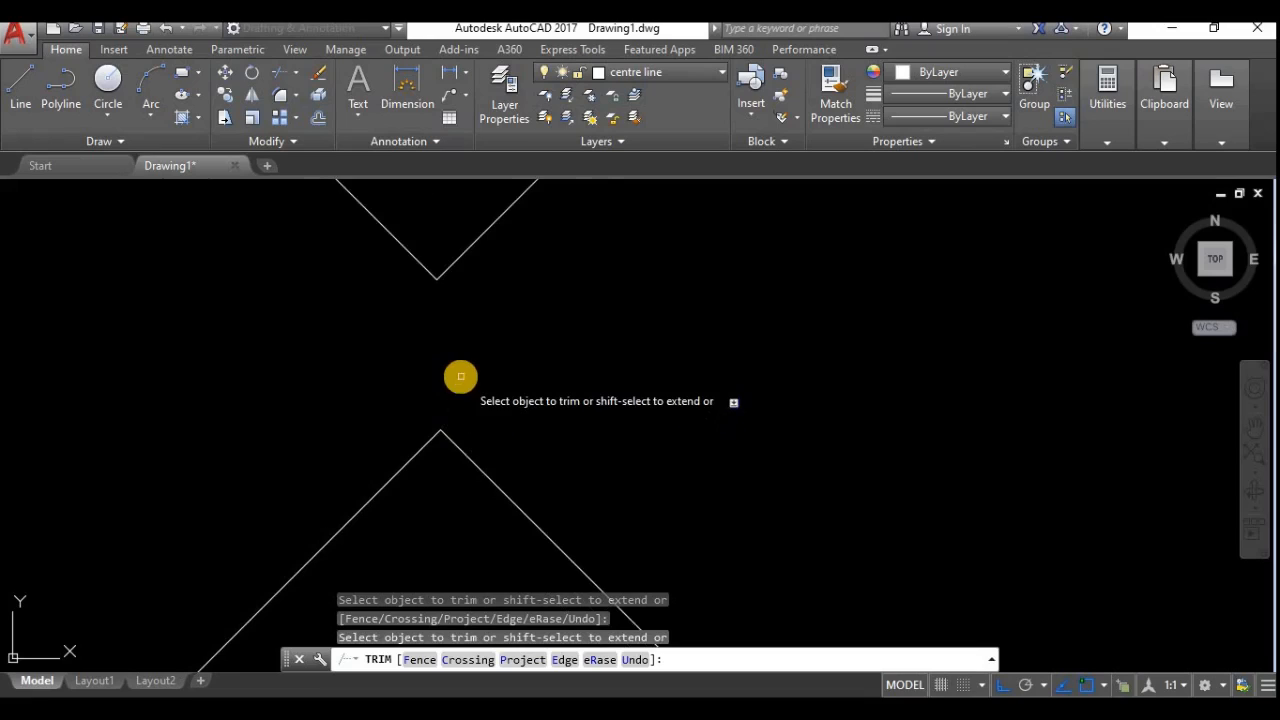
middle_drag(638, 433, 472, 436)
middle_drag(731, 453, 489, 459)
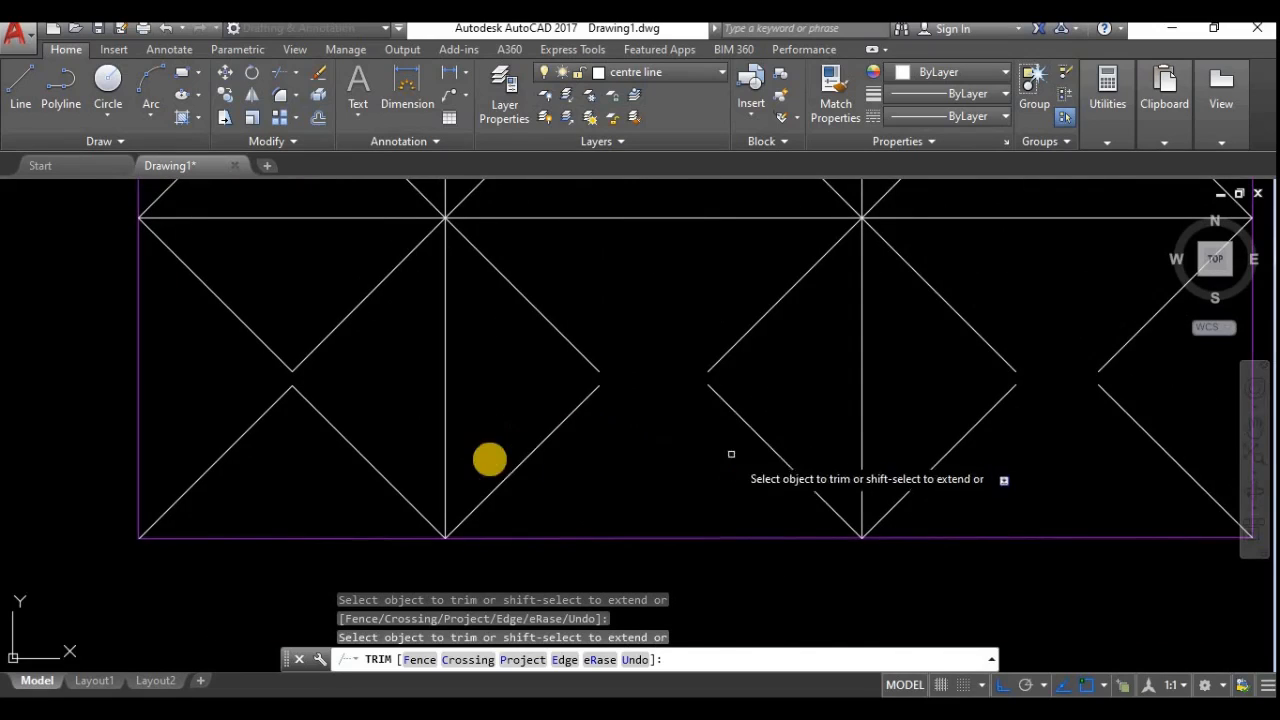
middle_drag(802, 444, 660, 492)
scroll(690, 460, down, 2)
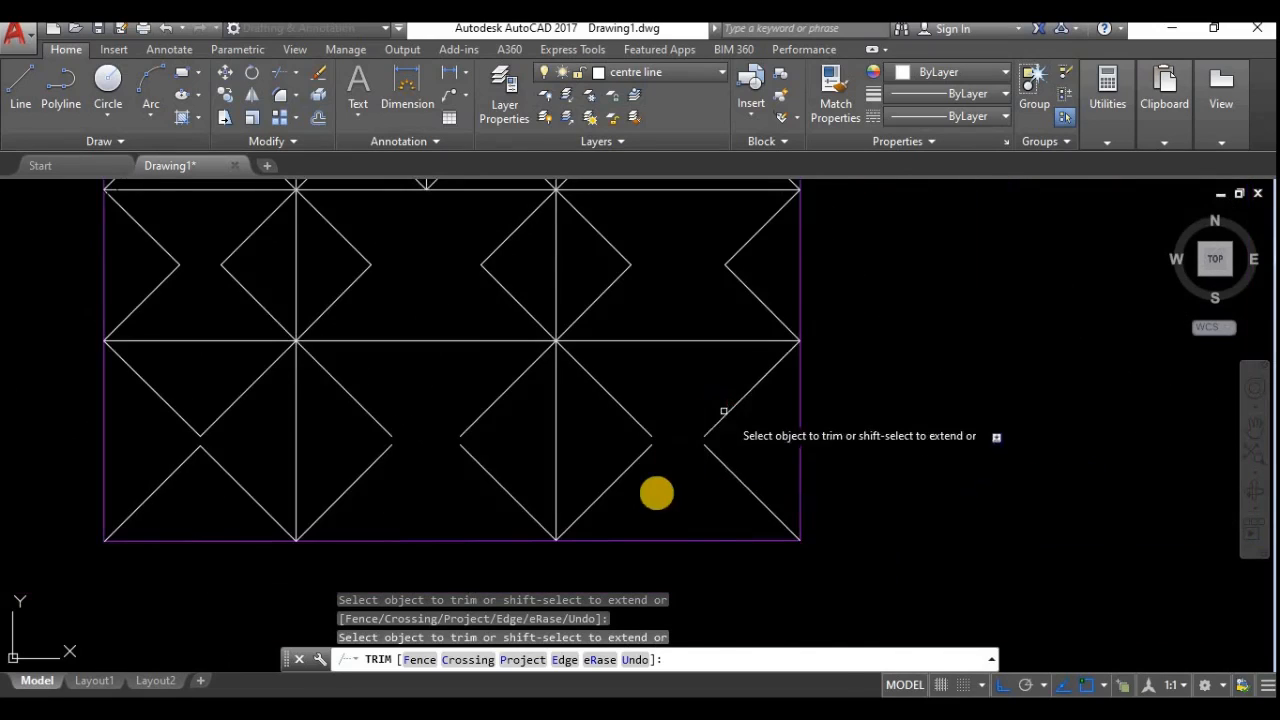
End trimming and erase the two leftover diagonal fragments in the narrow top-row panel left of the short vertical.
scroll(494, 403, up, 4)
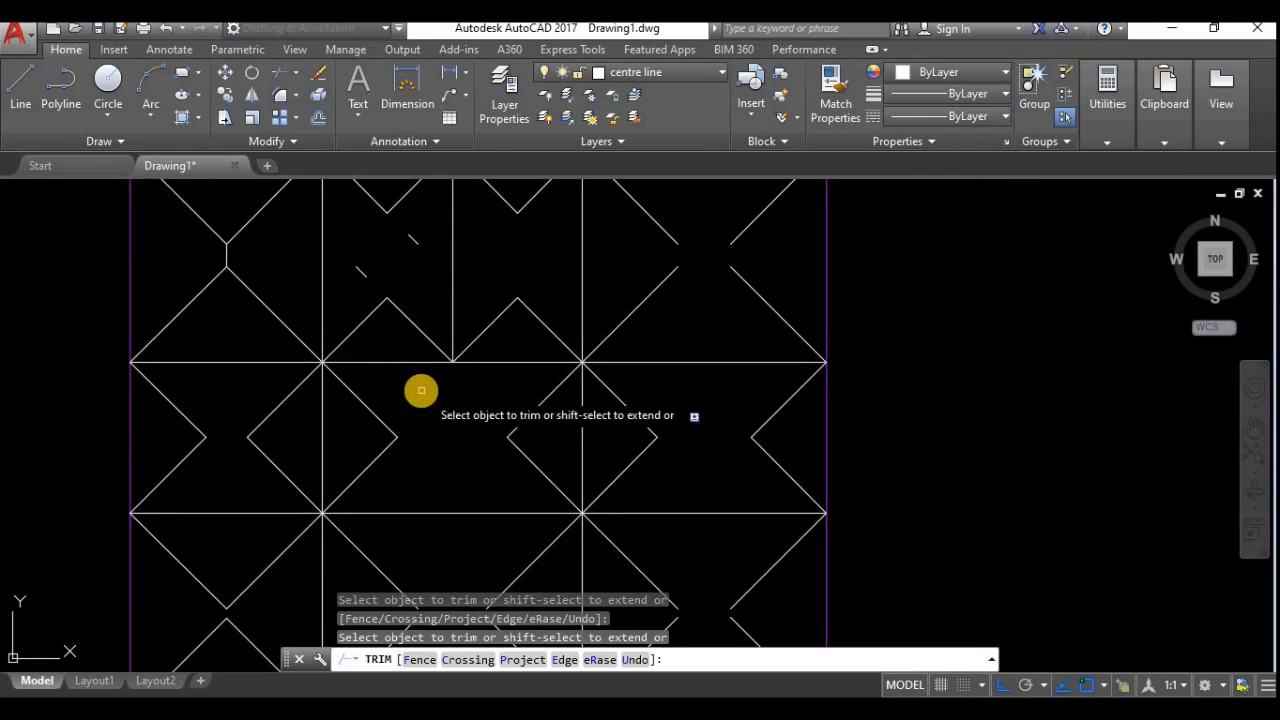
key(Return)
click(421, 258)
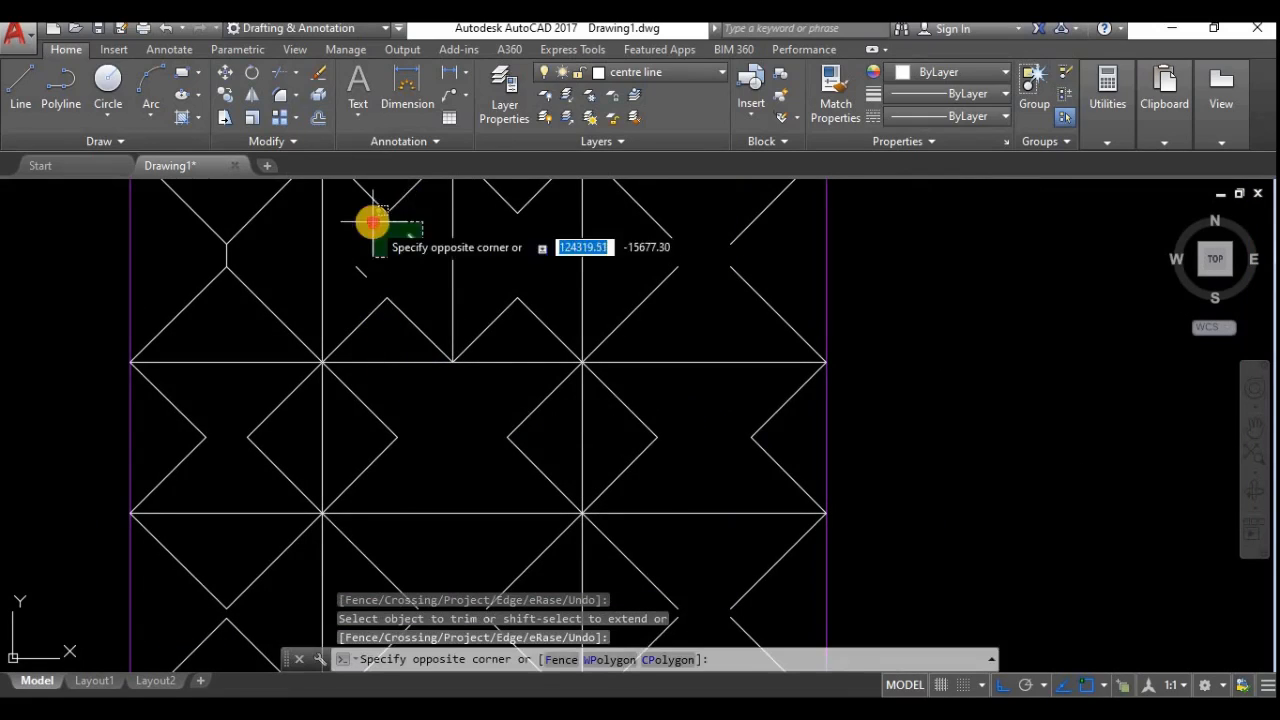
click(352, 277)
click(362, 275)
click(538, 274)
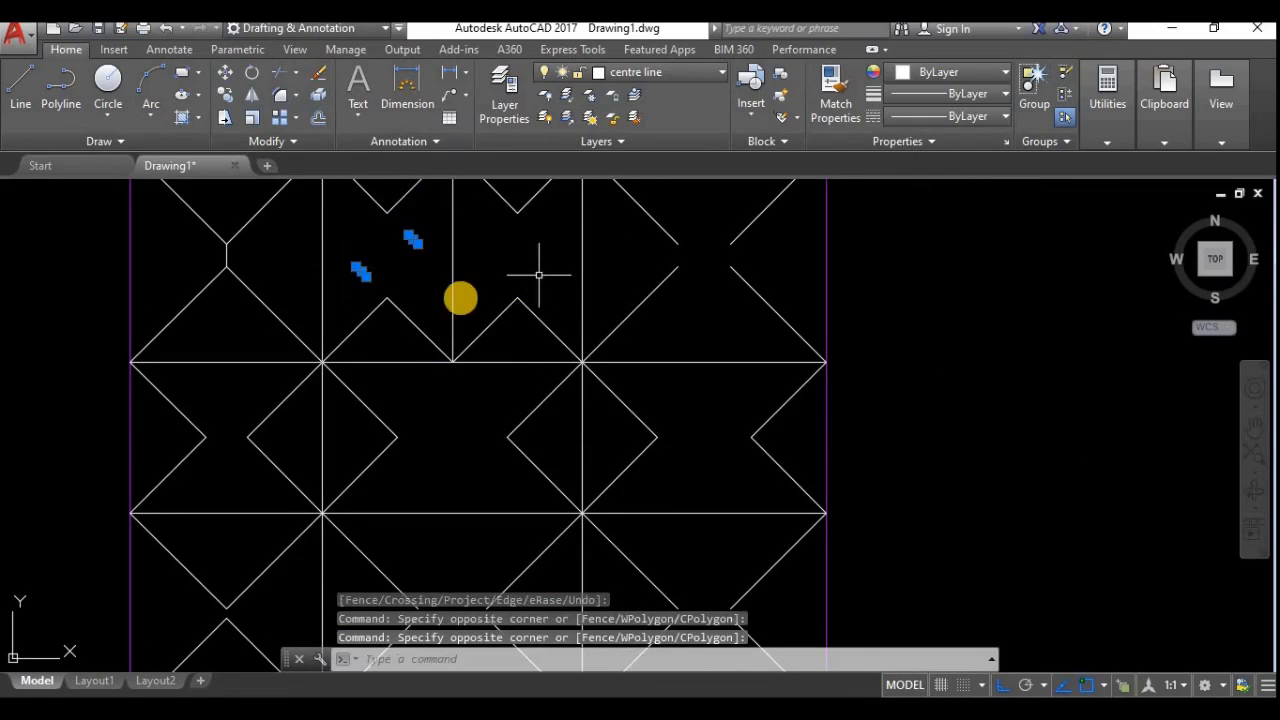
key(Delete)
scroll(461, 297, down, 2)
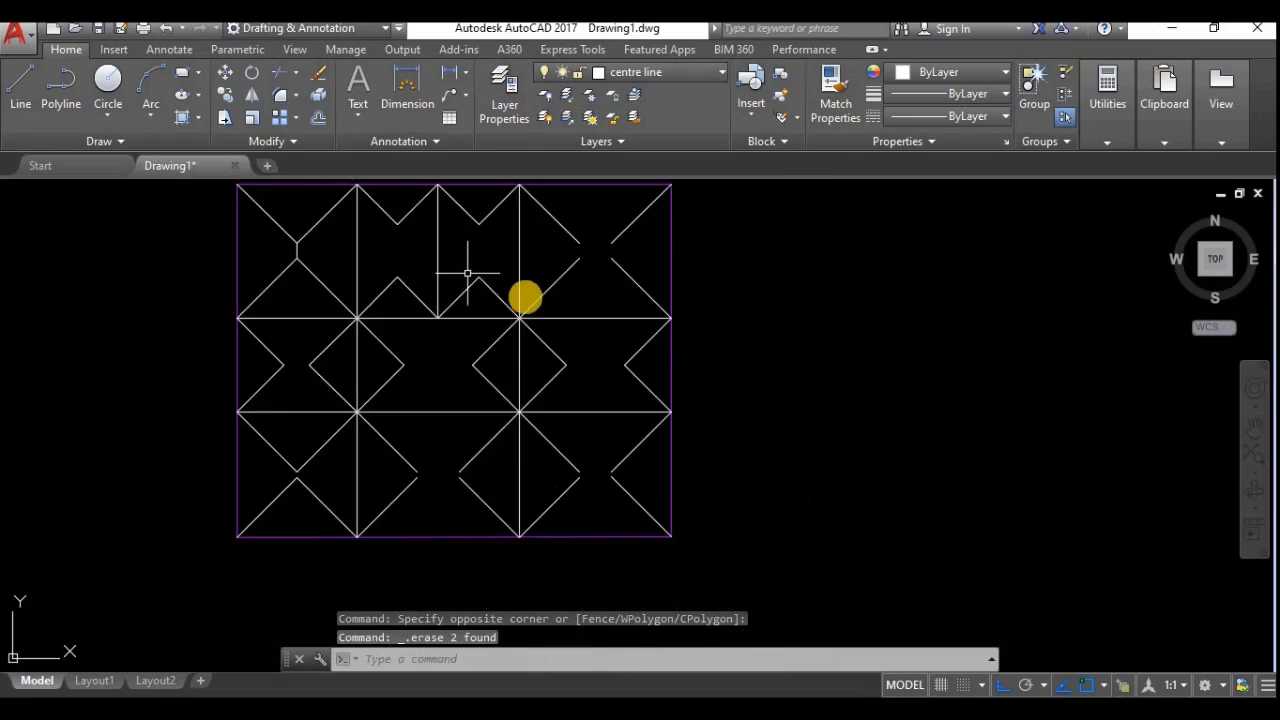
middle_drag(515, 298, 415, 341)
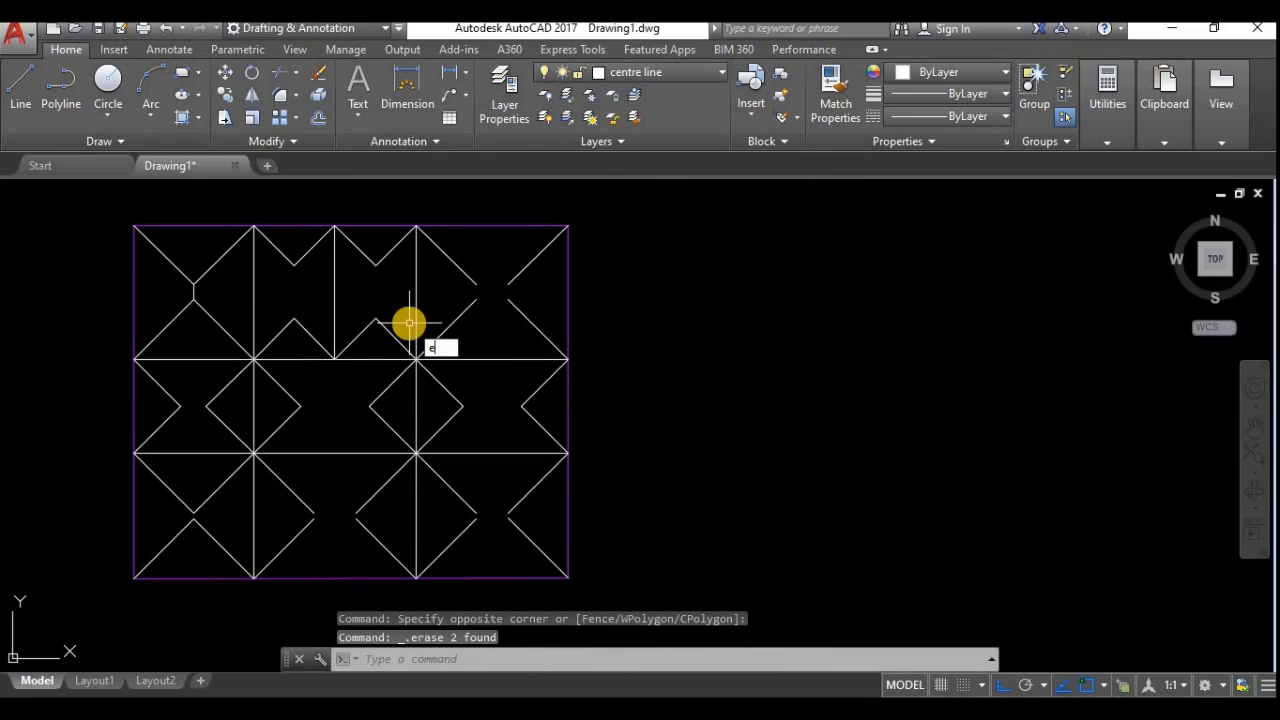
text(xtend)
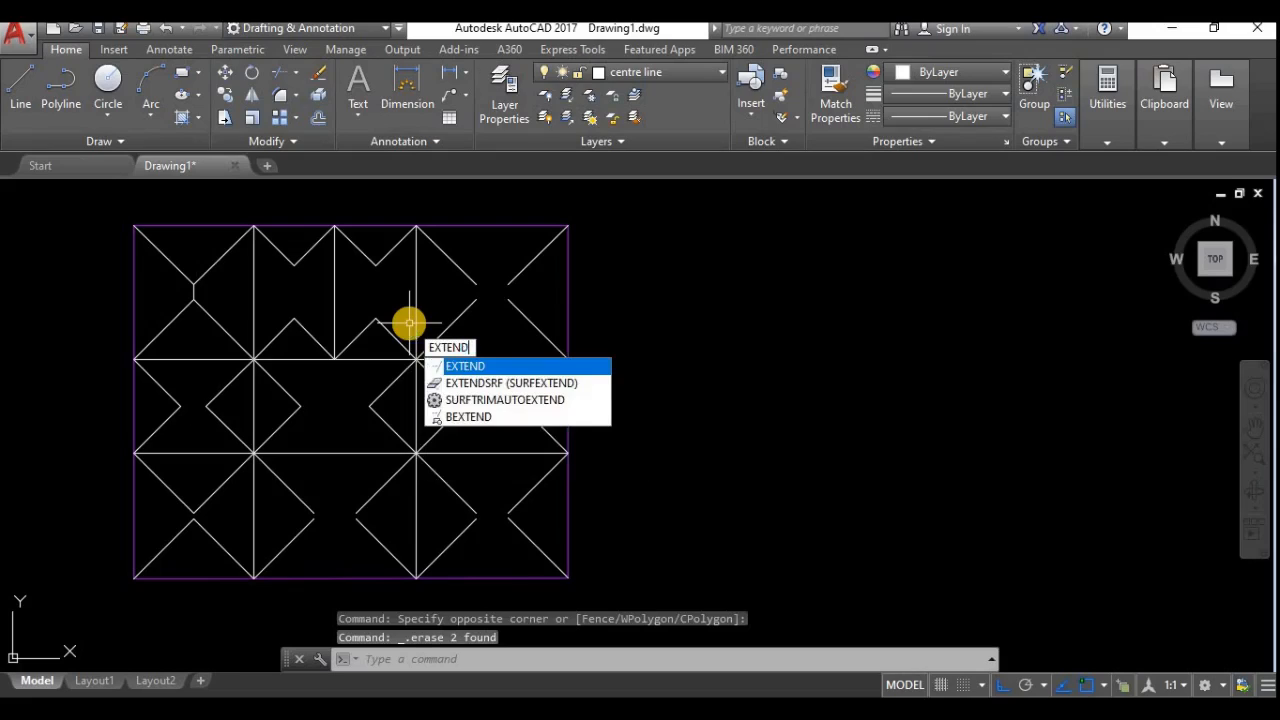
key(Return)
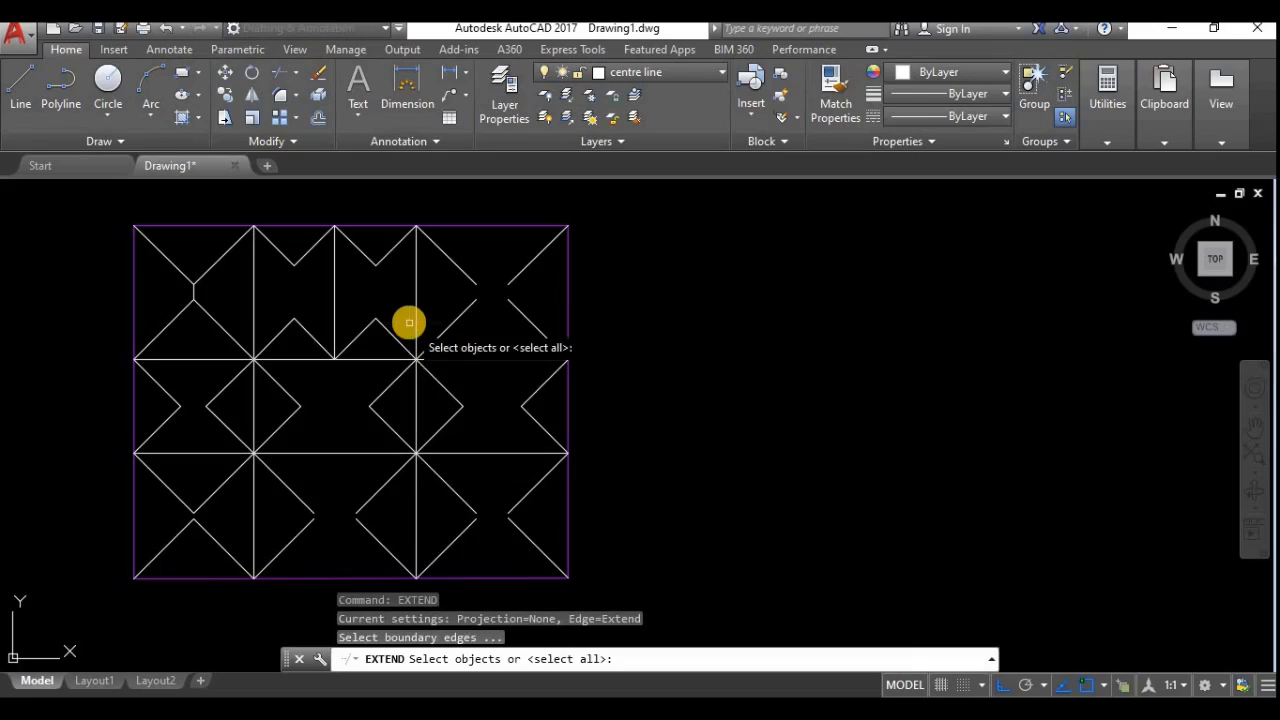
click(466, 311)
key(Escape)
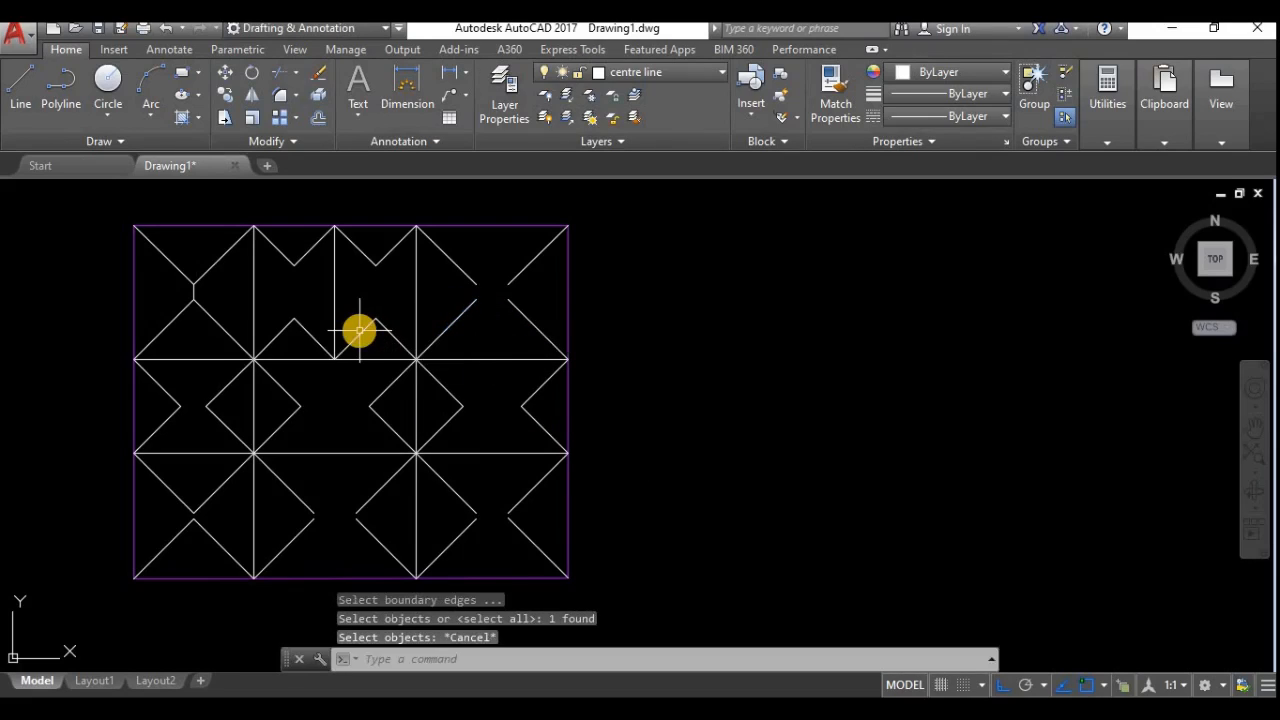
Extend the diagonals in the top-right panel until each upper one meets the lower one, using all objects as boundary edges.
key(space)
key(Return)
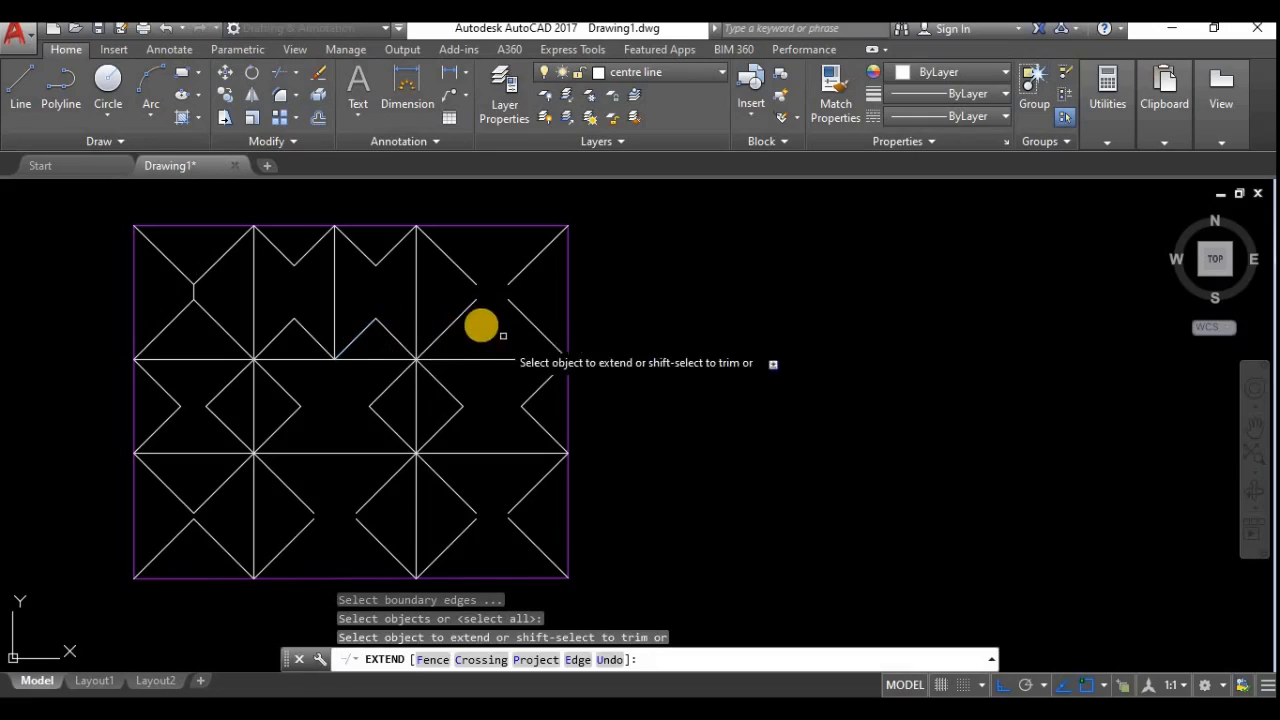
click(466, 300)
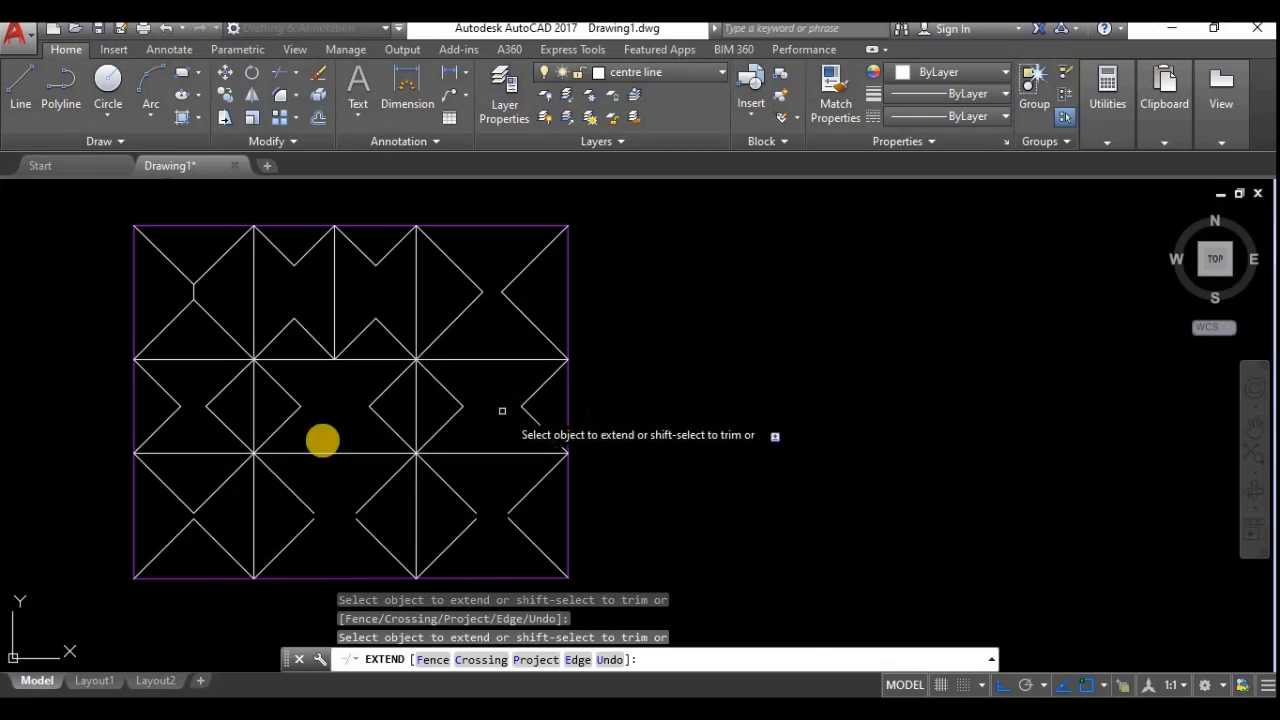
Extend the short diagonals in the bottom row's middle and right panels until each pair meets, and end the Extend command.
click(304, 511)
click(303, 529)
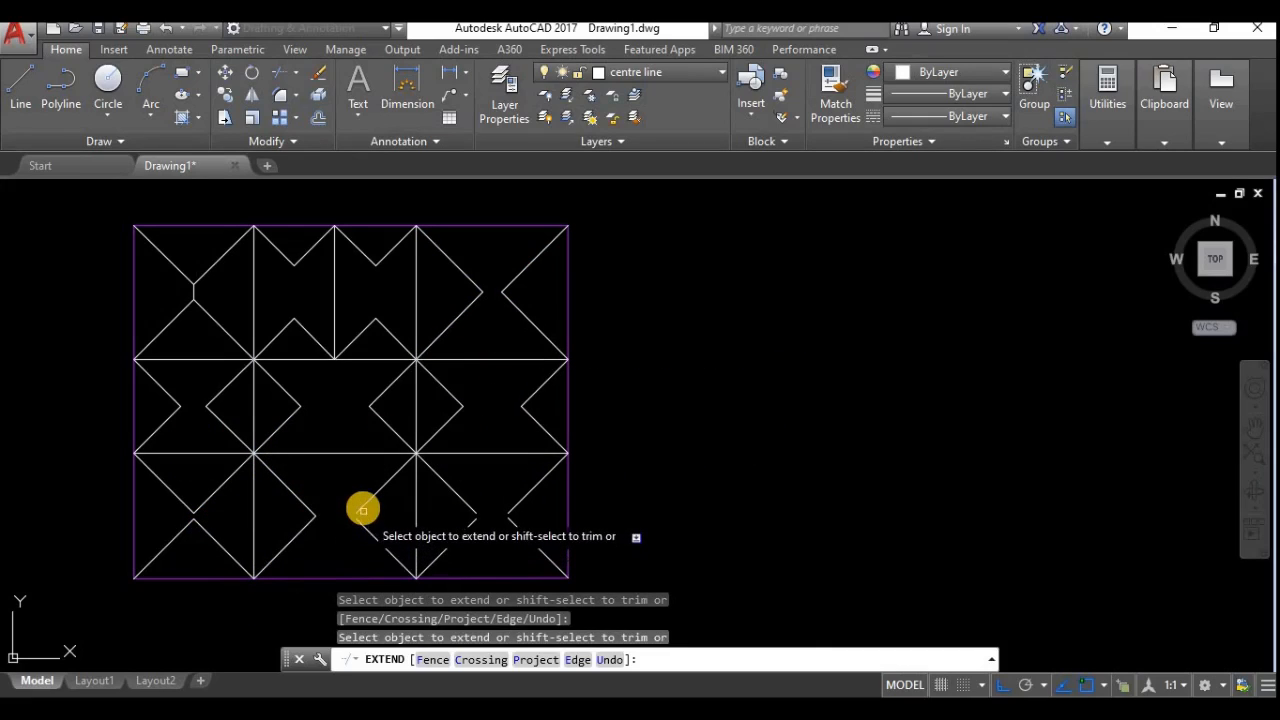
click(360, 512)
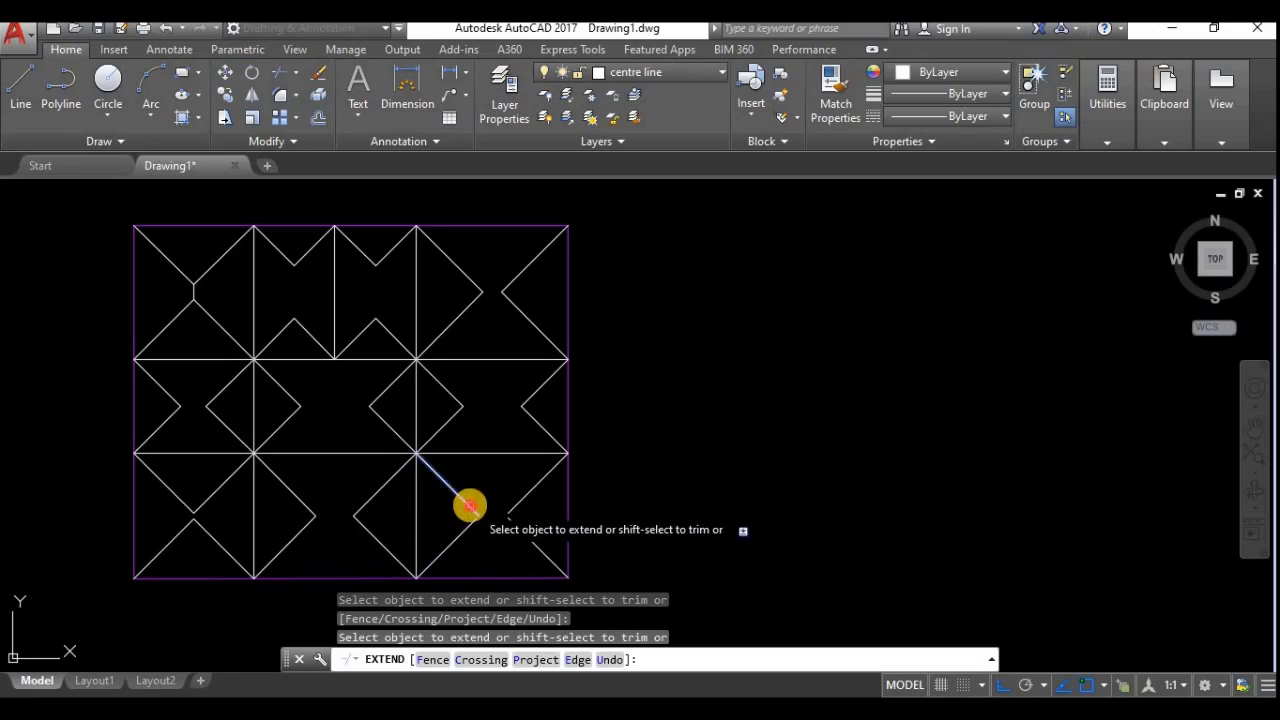
click(469, 527)
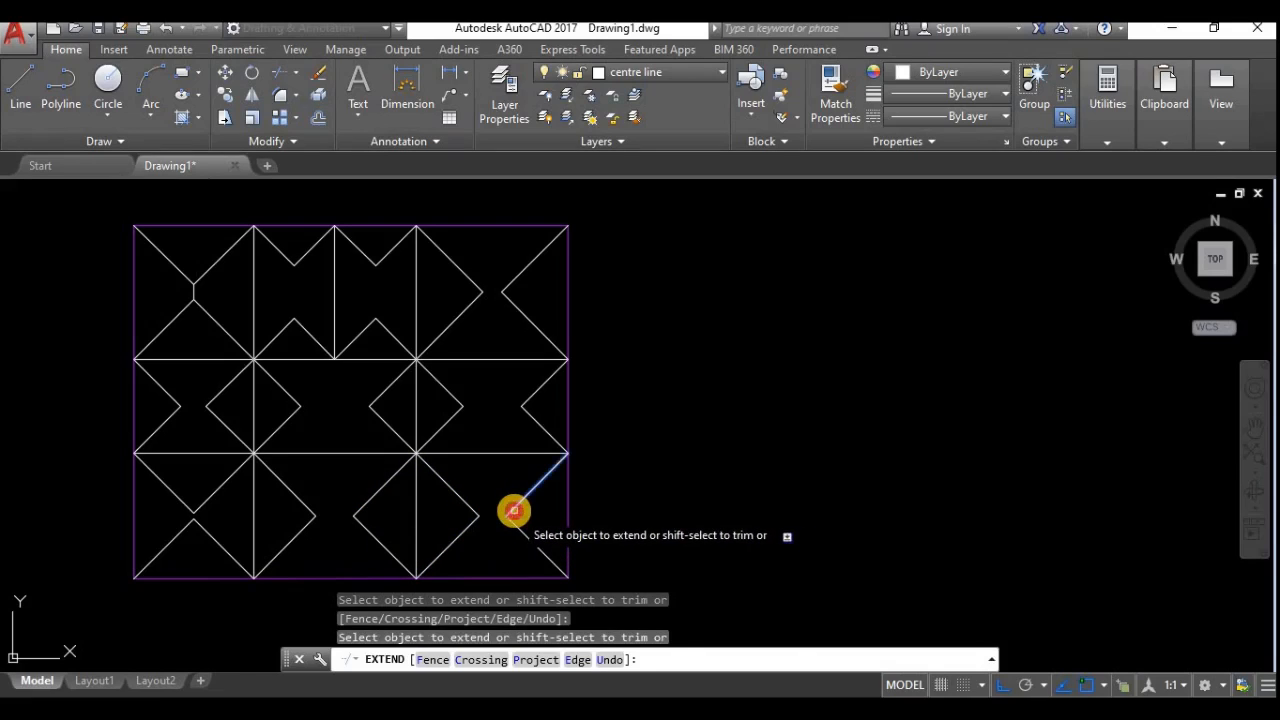
click(513, 511)
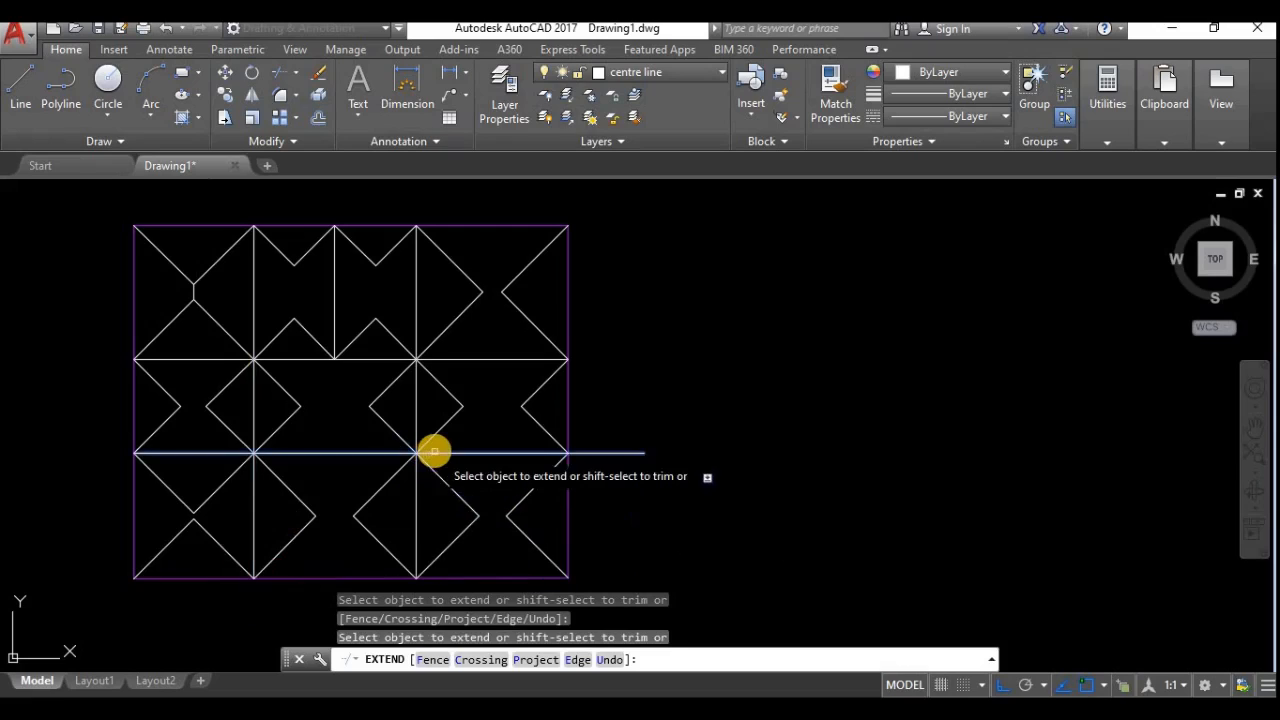
scroll(432, 445, down, 2)
scroll(445, 375, up, 2)
scroll(447, 369, up, 3)
scroll(447, 369, down, 3)
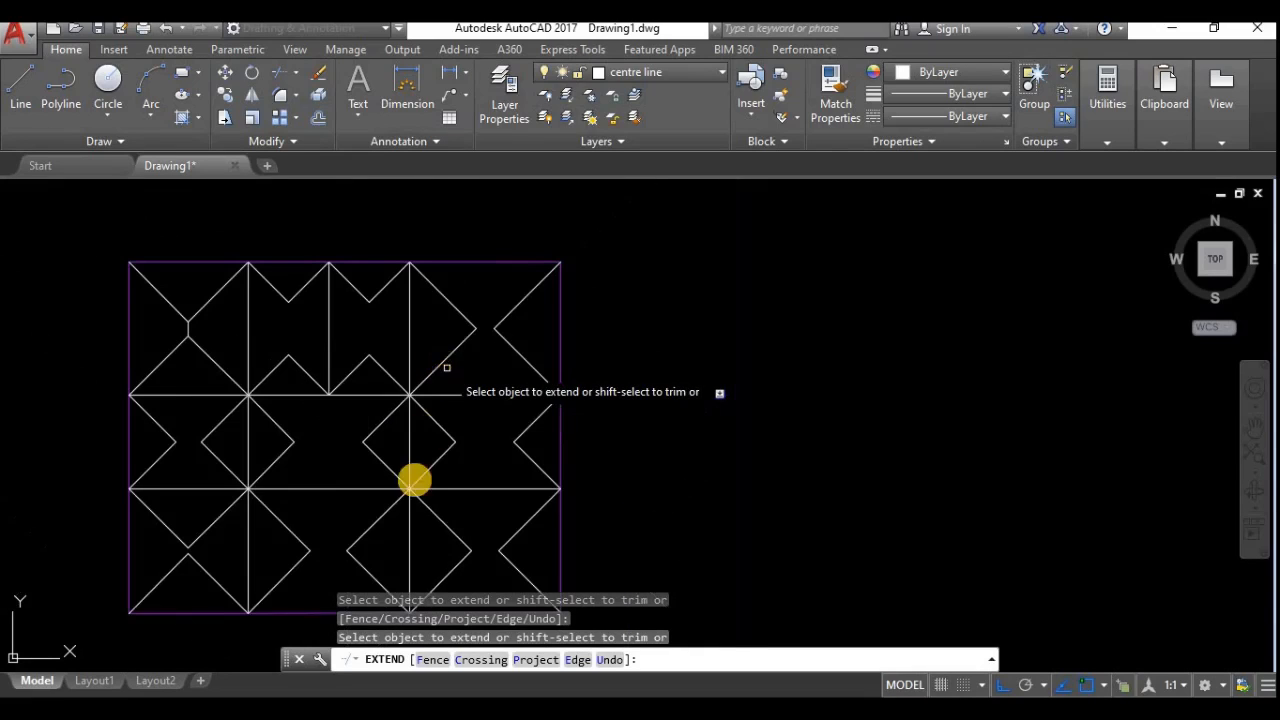
middle_drag(412, 483, 511, 417)
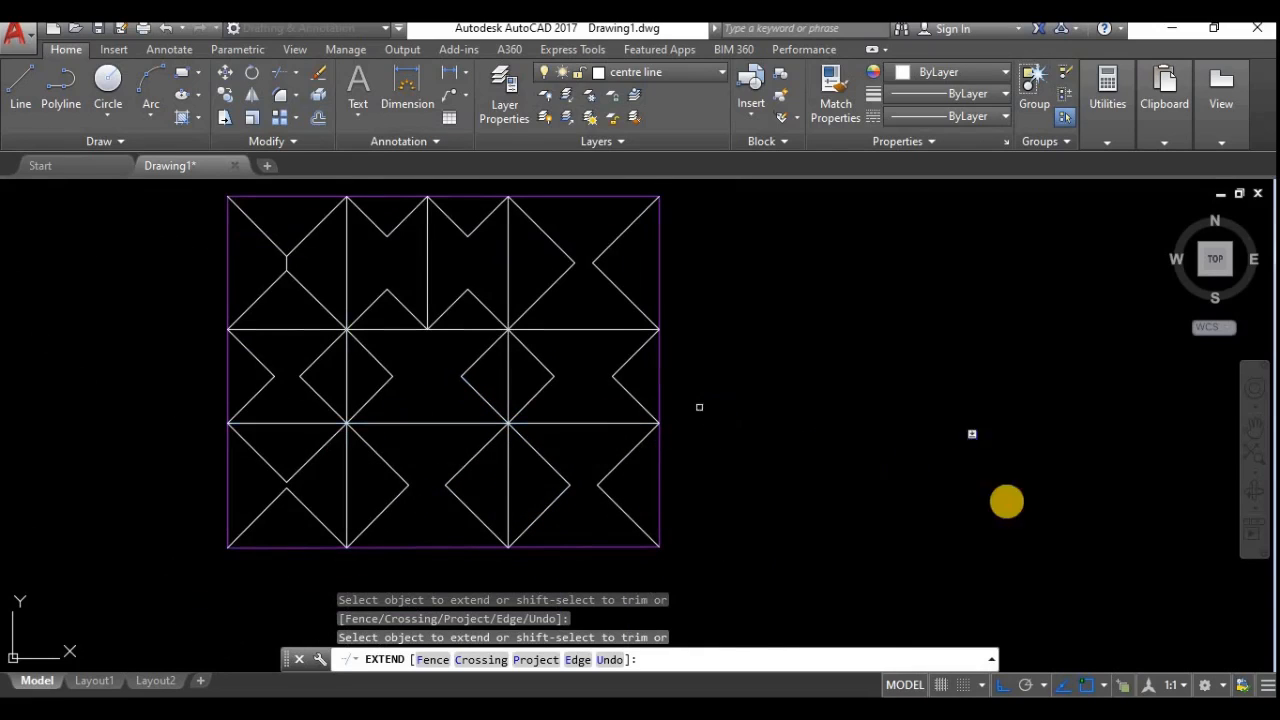
key(Return)
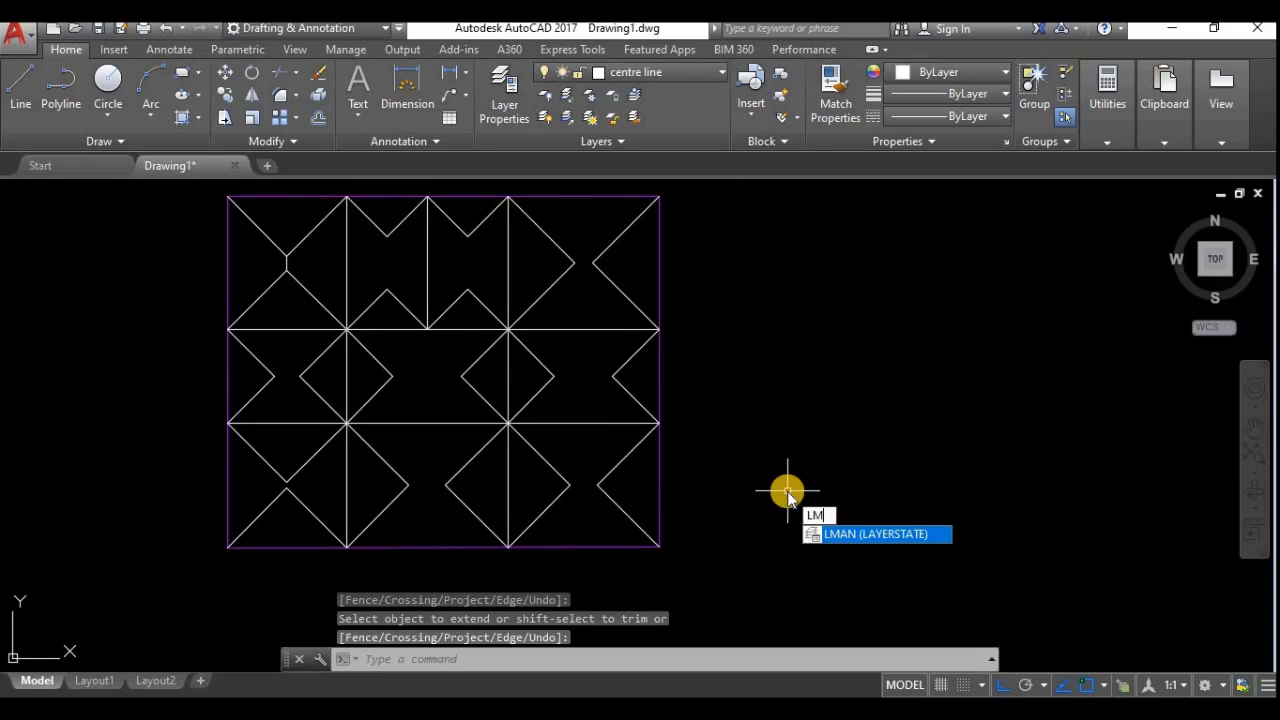
Draw a vertical line joining the upper and lower diagonal junctions in each of the two narrow top-row panels.
text(LM)
key(BackSpace)
key(Return)
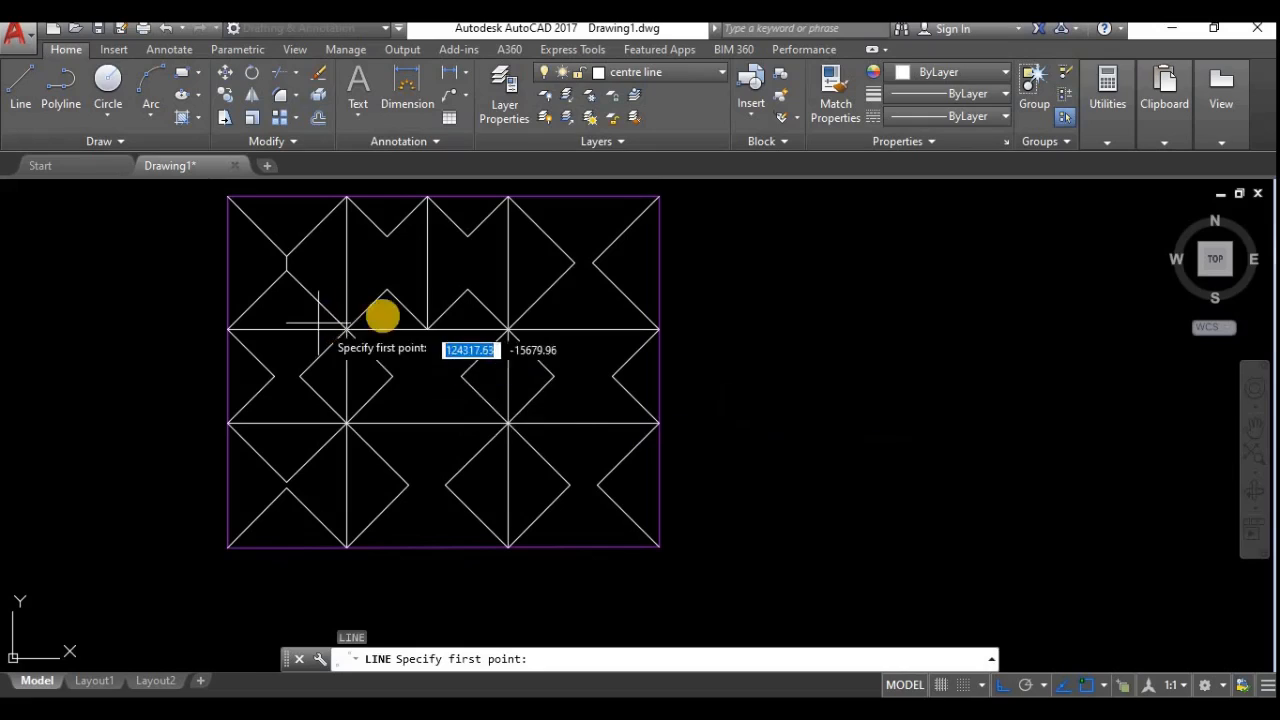
click(388, 290)
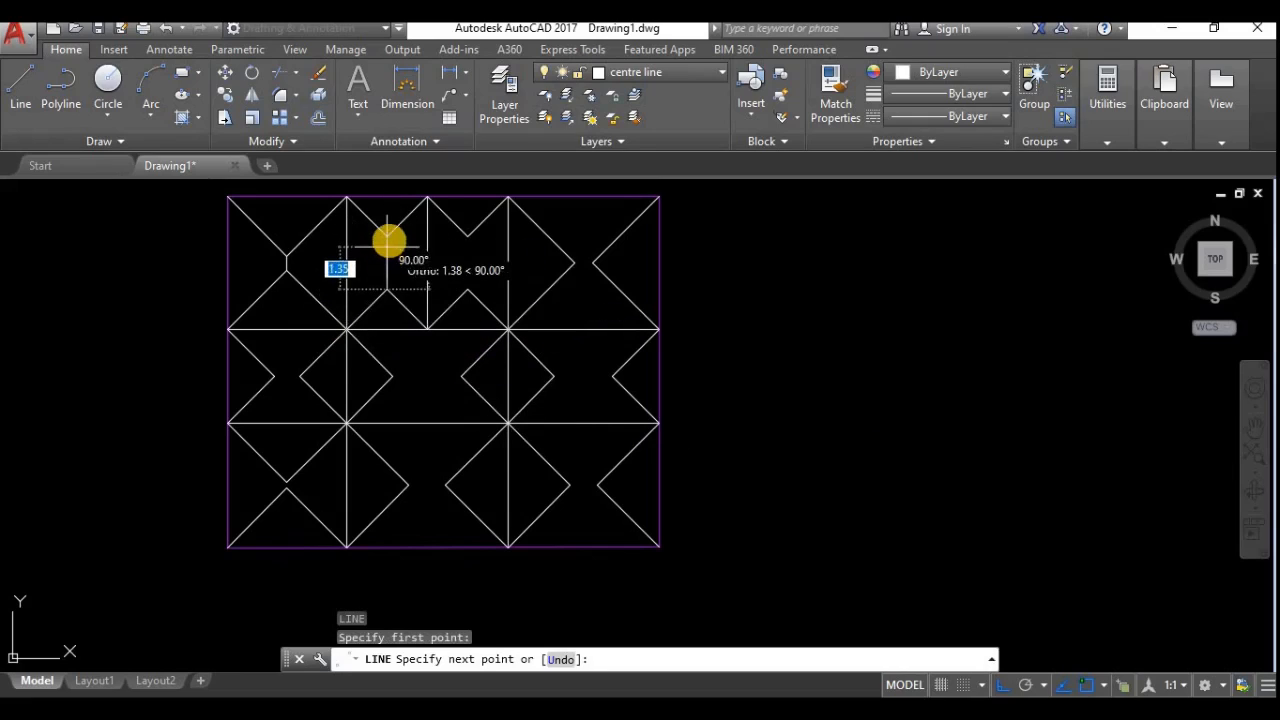
click(407, 238)
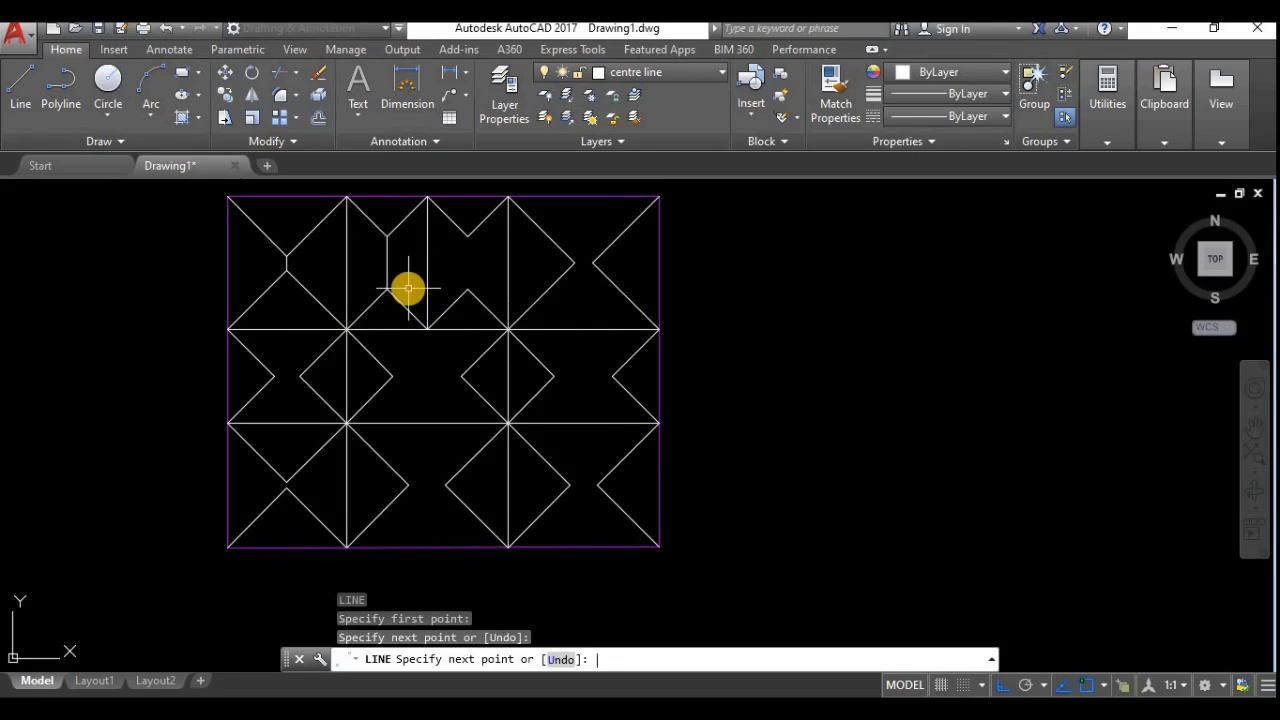
key(Return)
key(Return)
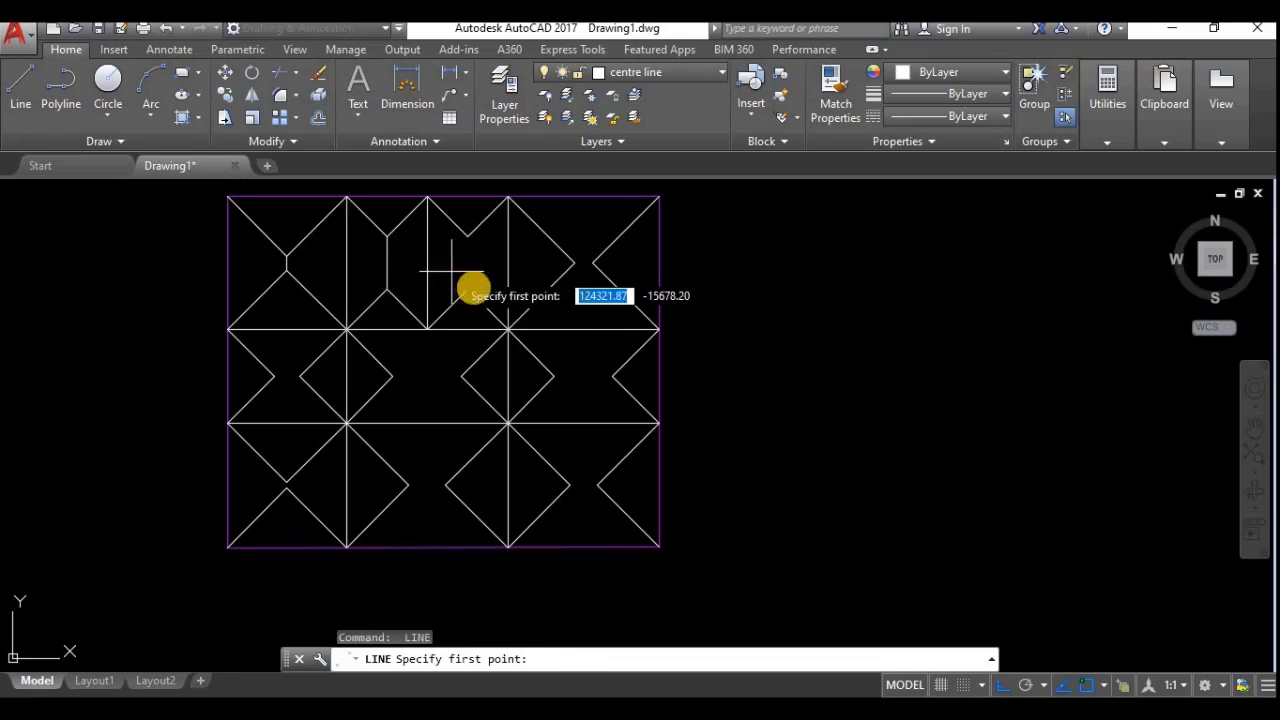
click(468, 238)
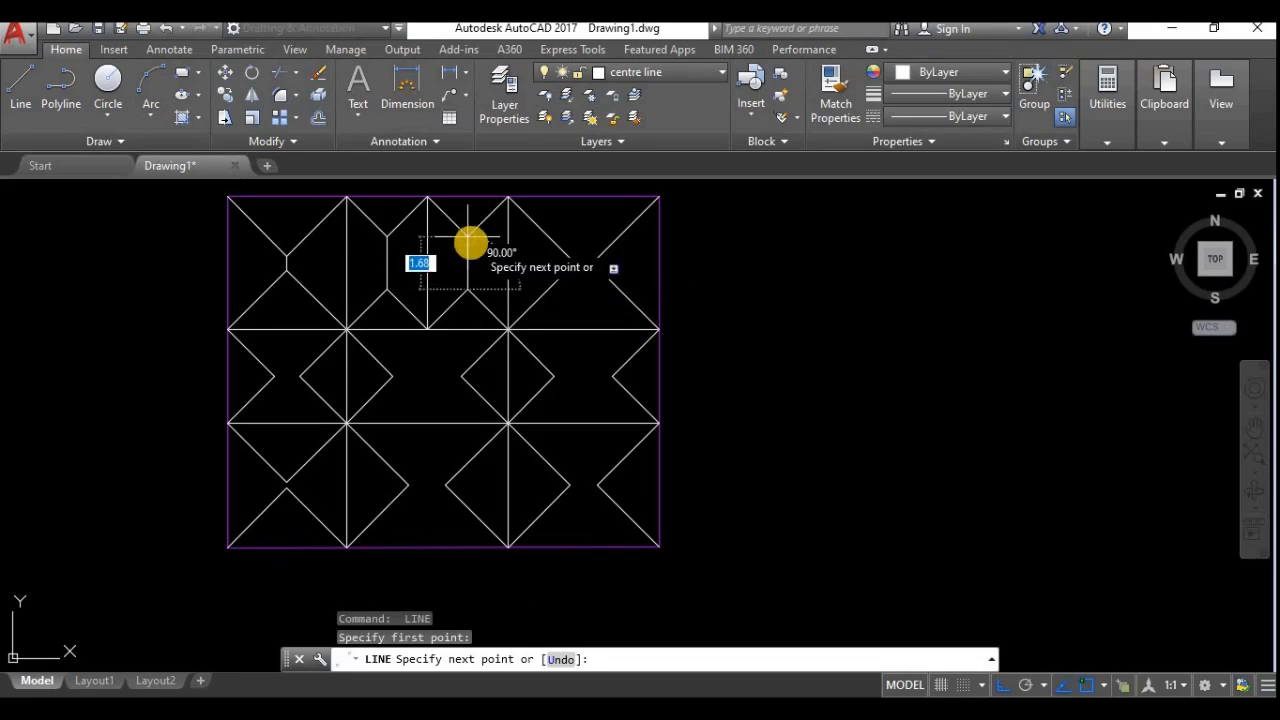
key(Return)
Draw a short horizontal line joining the two facing diagonal junctions in the top-right panel.
key(Return)
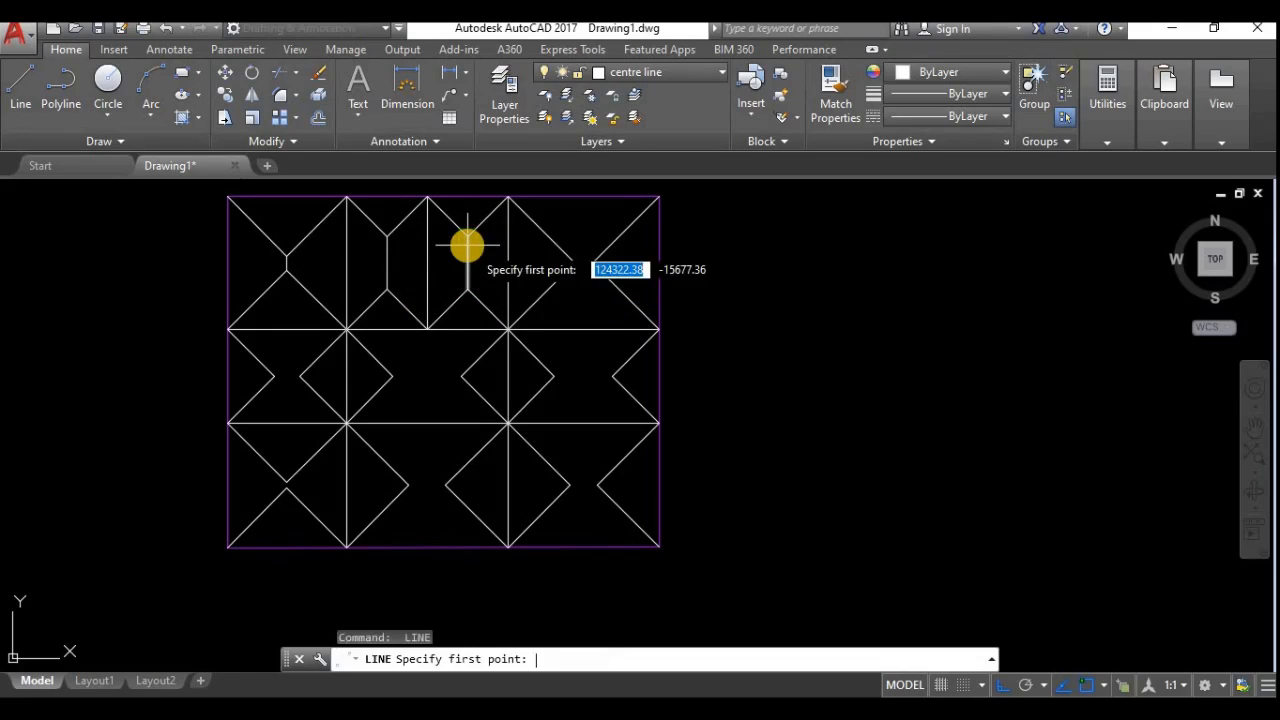
click(575, 263)
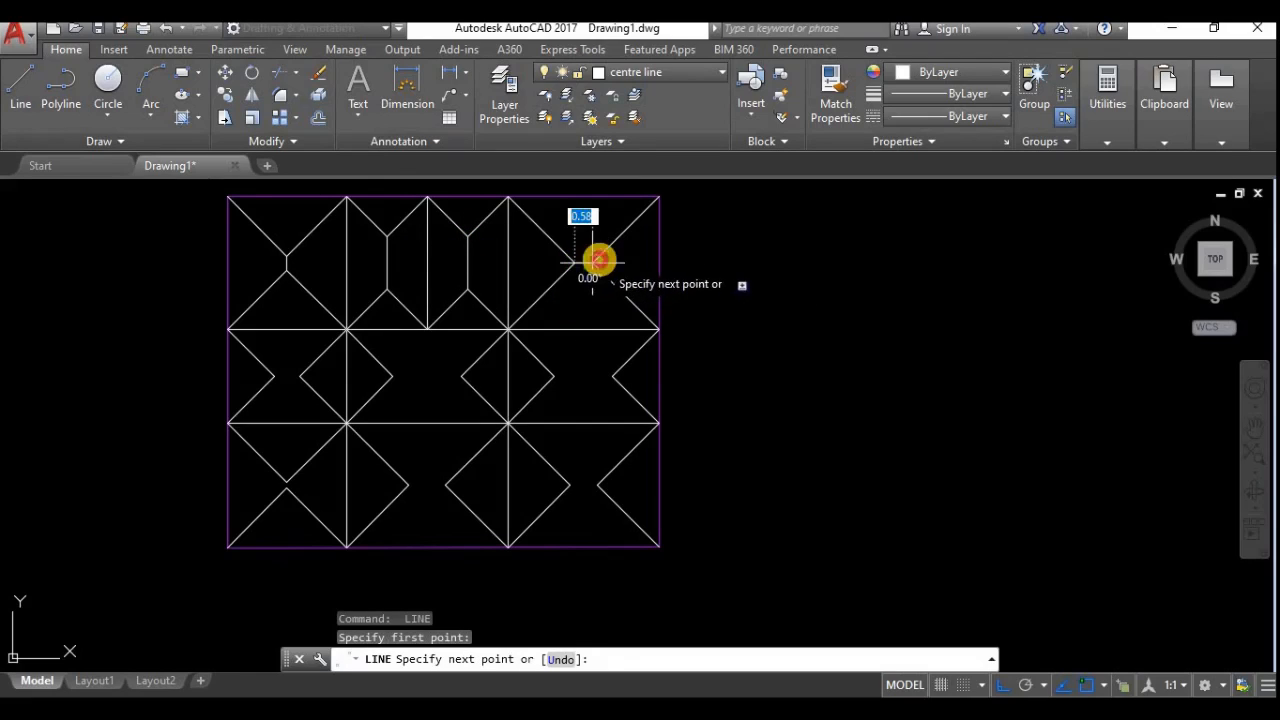
click(597, 260)
key(Return)
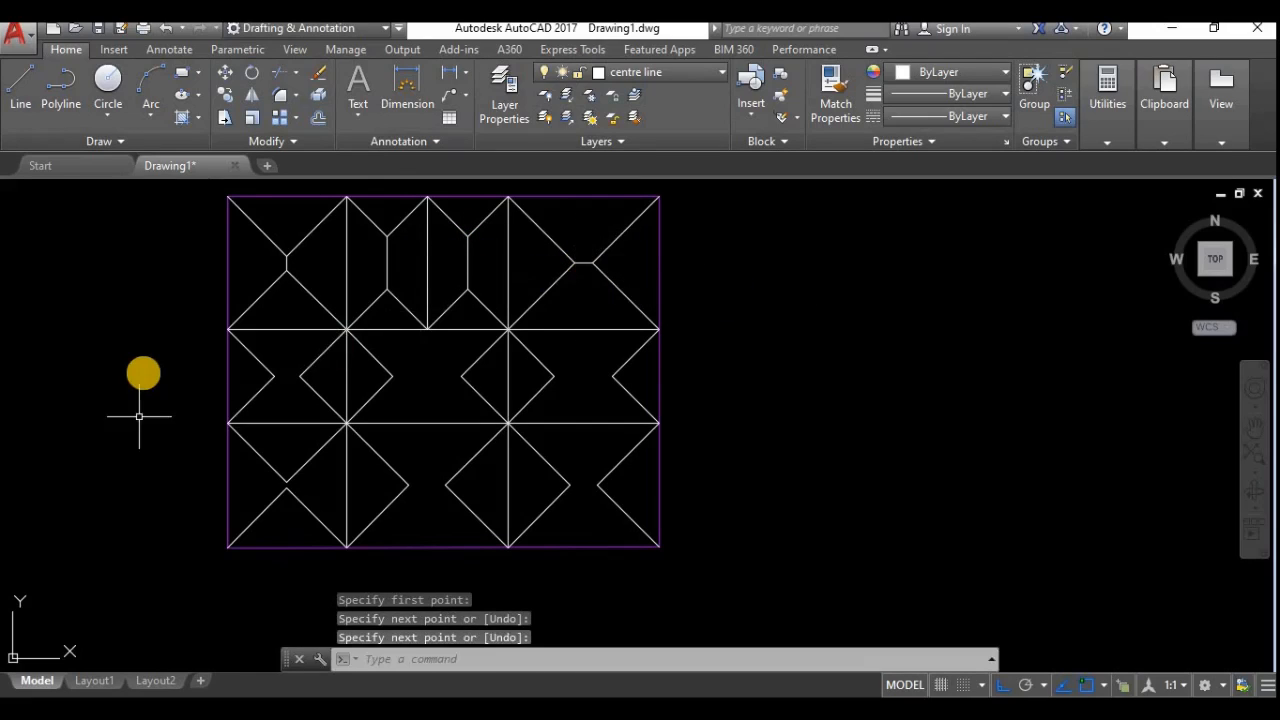
Draw a horizontal line joining the two diagonal junctions in the middle row's left panel.
key(Return)
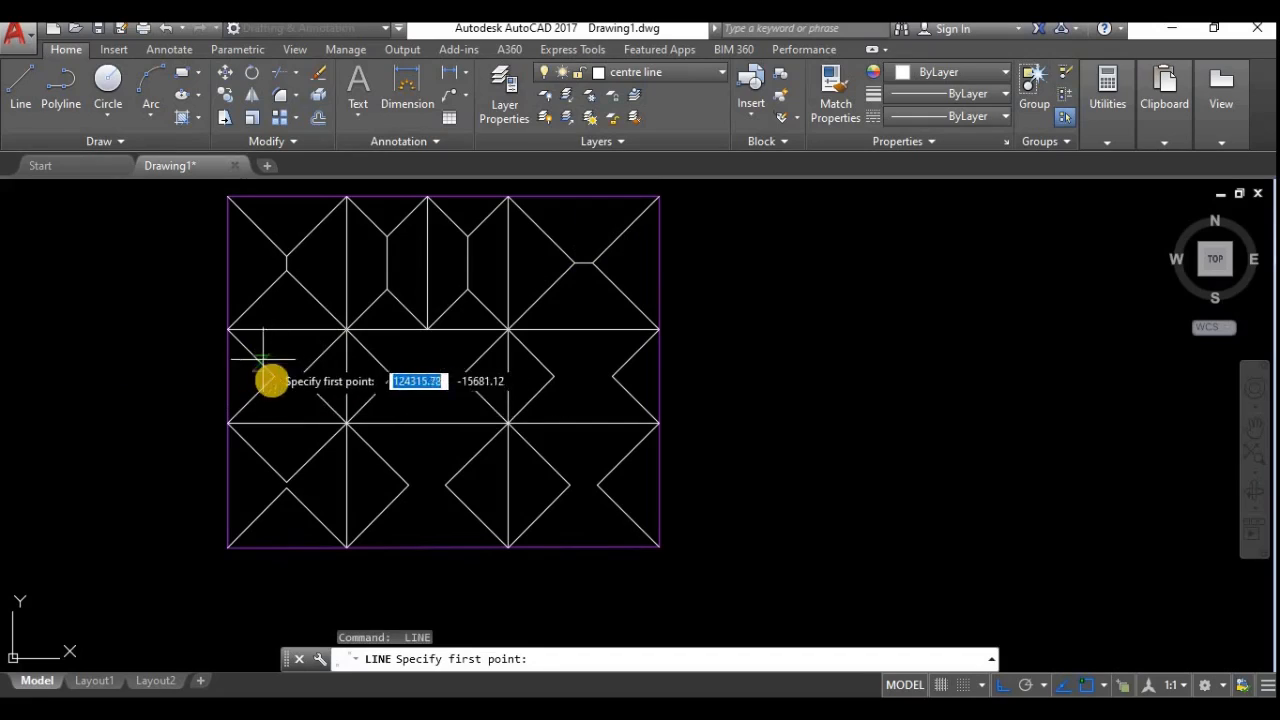
click(288, 377)
click(299, 377)
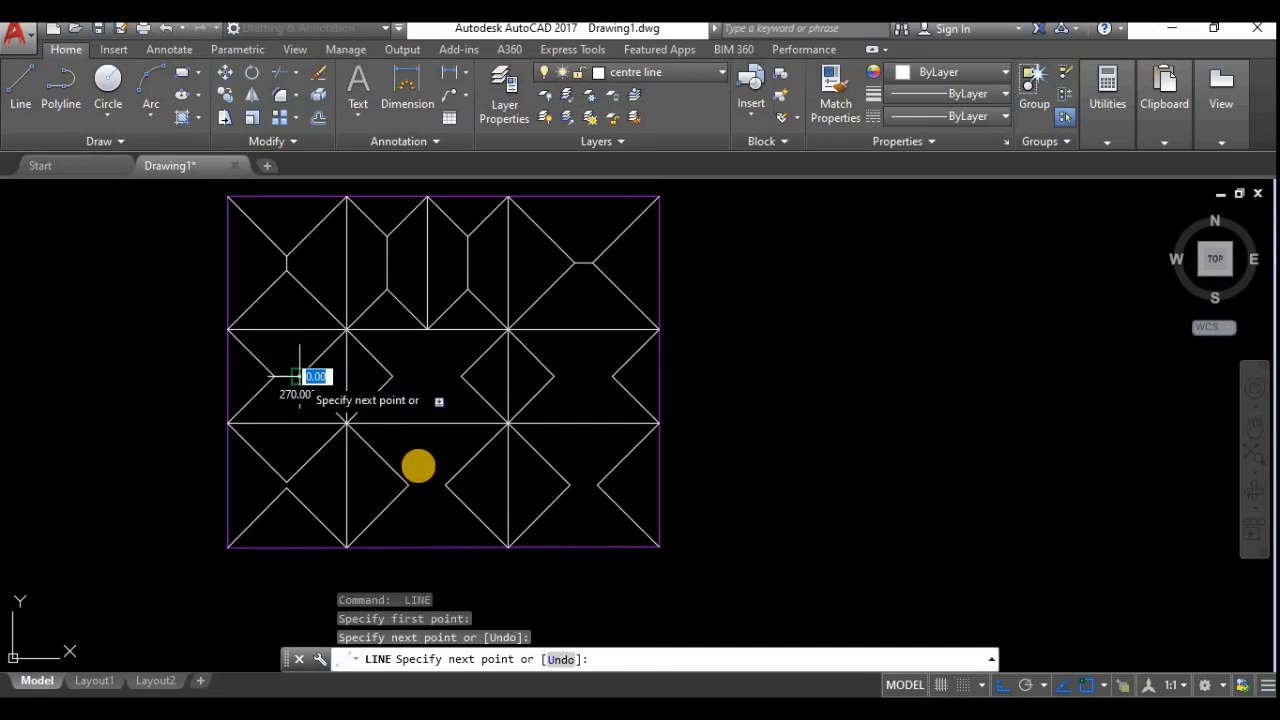
key(Return)
Draw a horizontal line joining the two diagonal junctions in the middle row's centre panel.
key(Return)
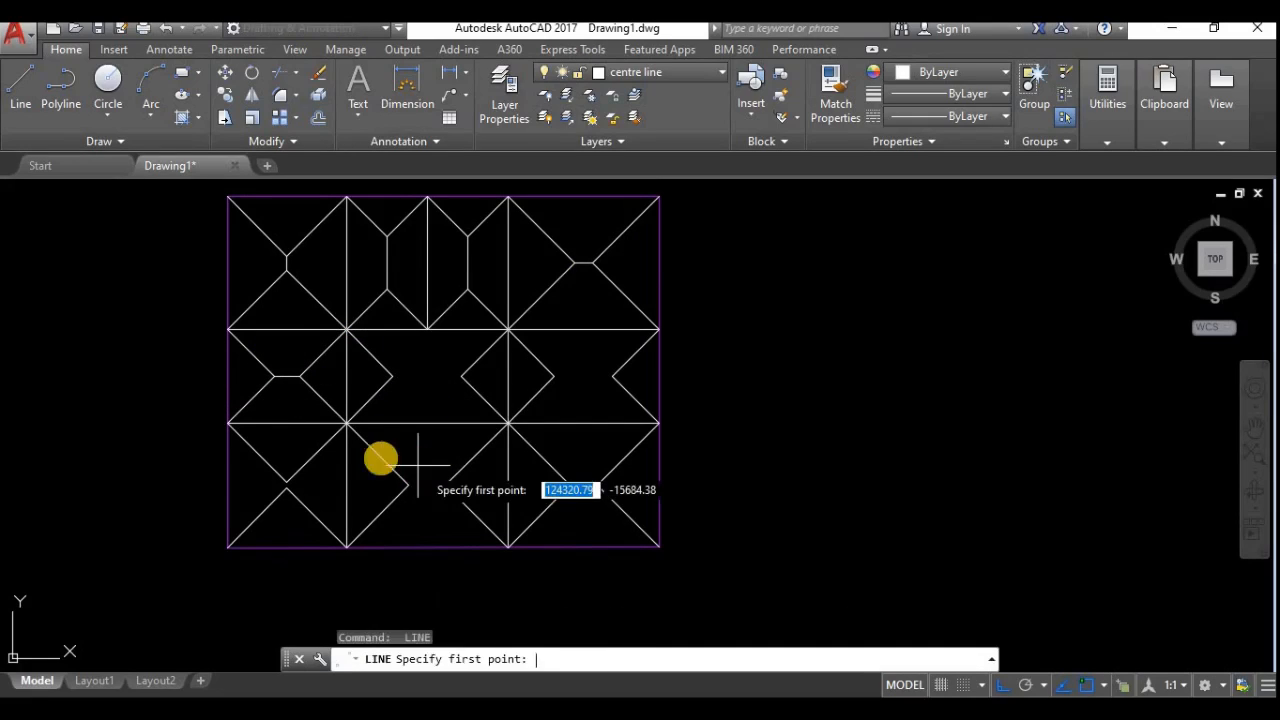
click(393, 376)
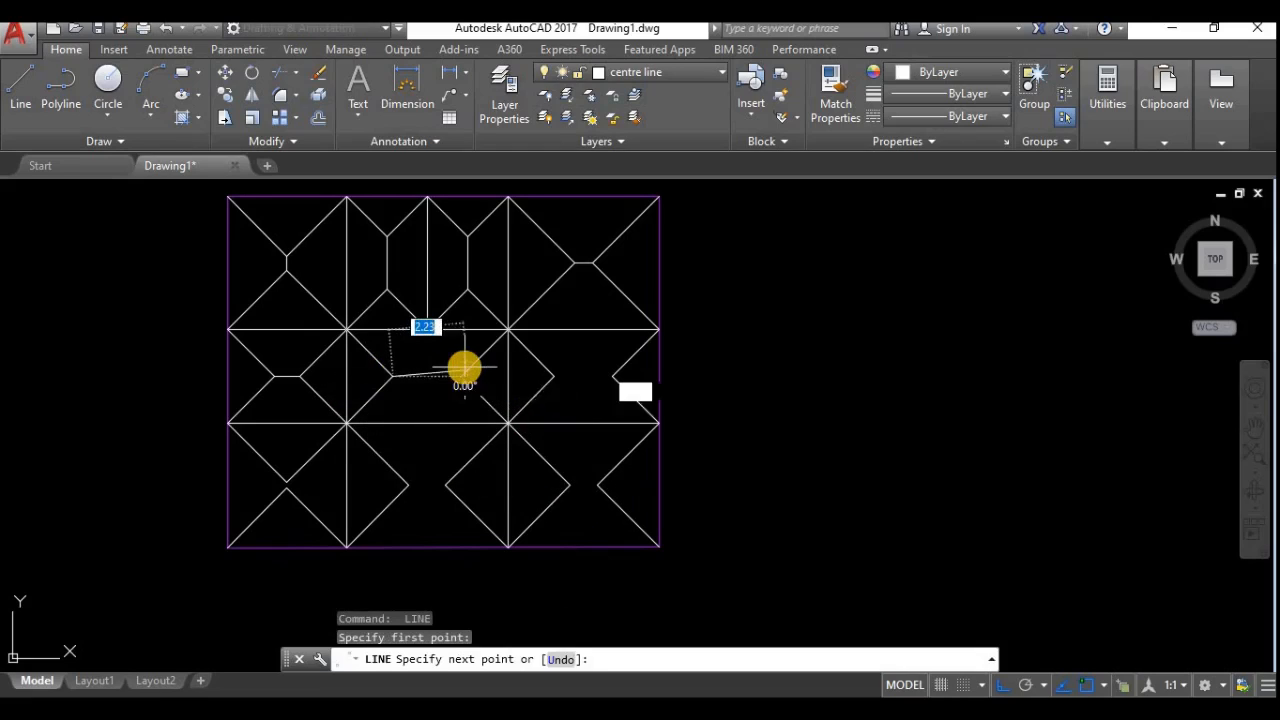
scroll(463, 372, up, 4)
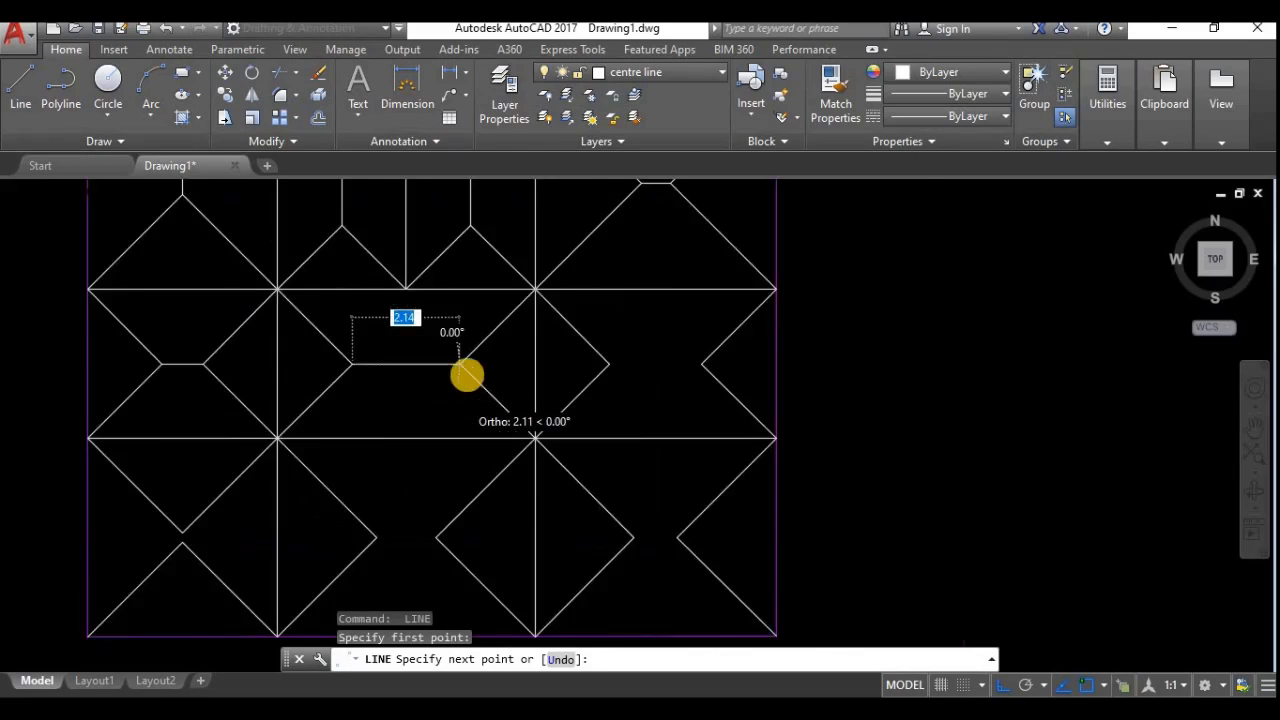
click(460, 343)
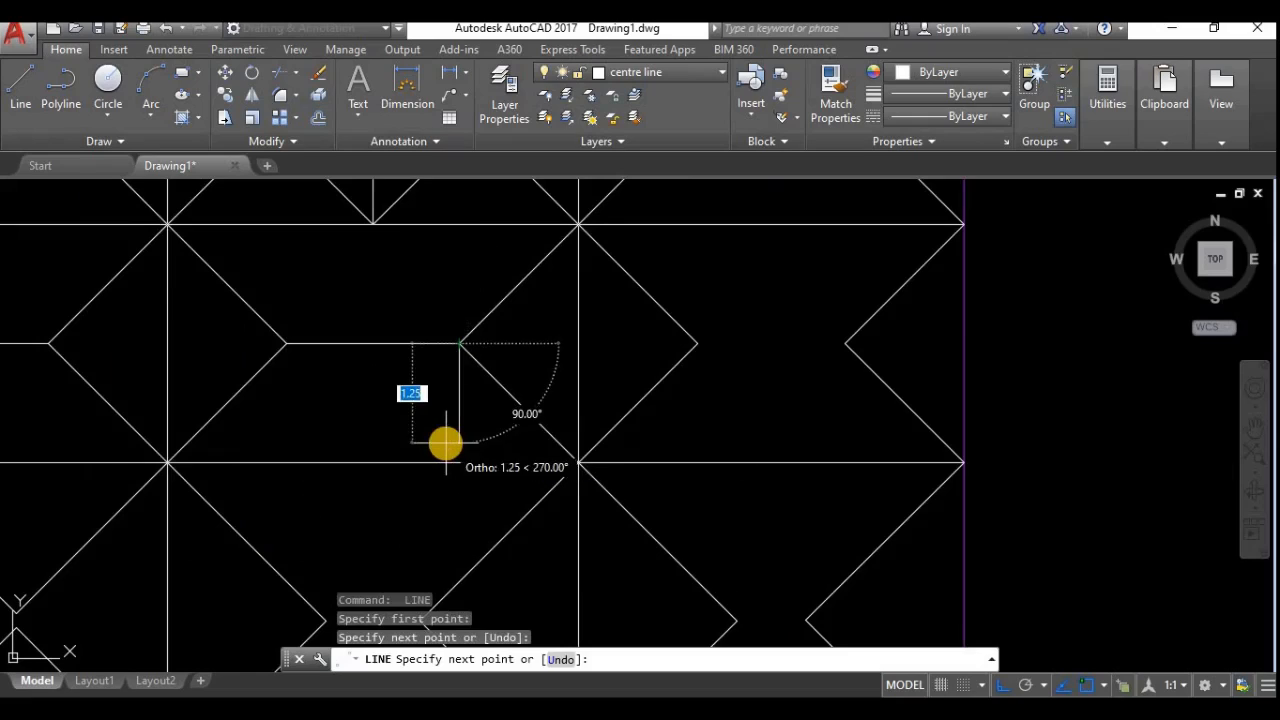
key(Return)
Draw a horizontal line joining the two diagonal junctions in the middle row's right panel.
key(Return)
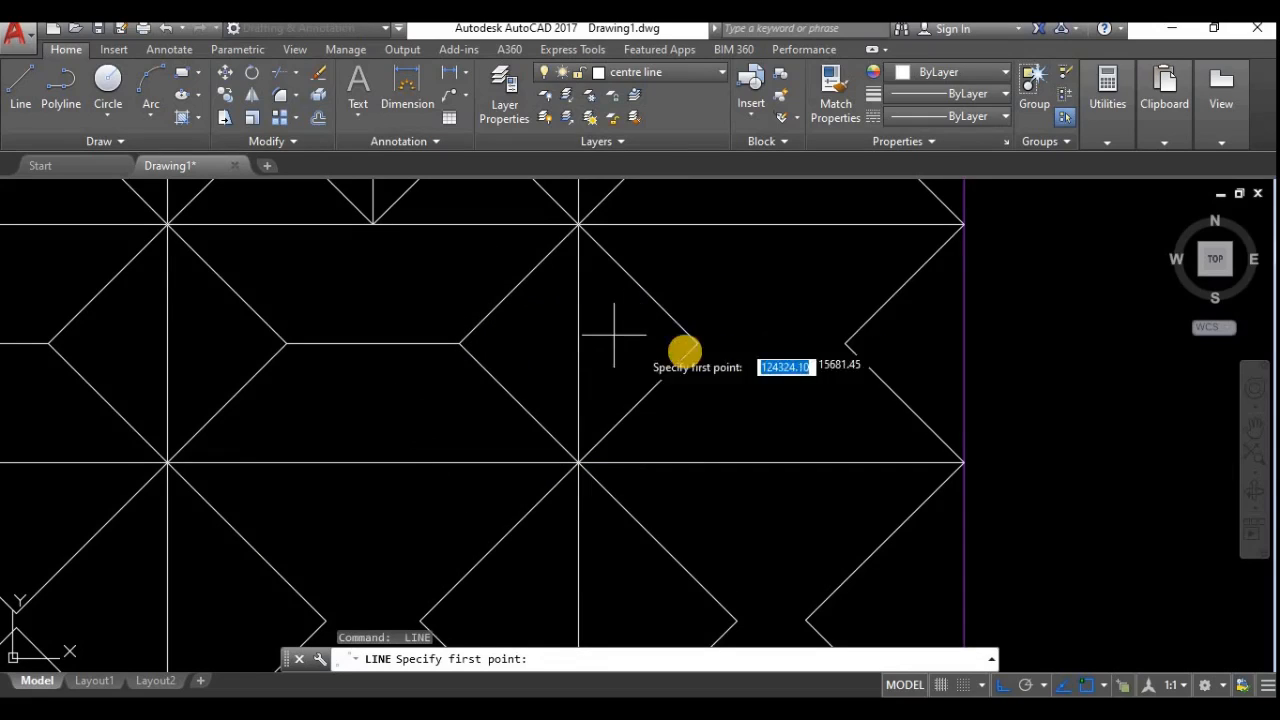
click(697, 343)
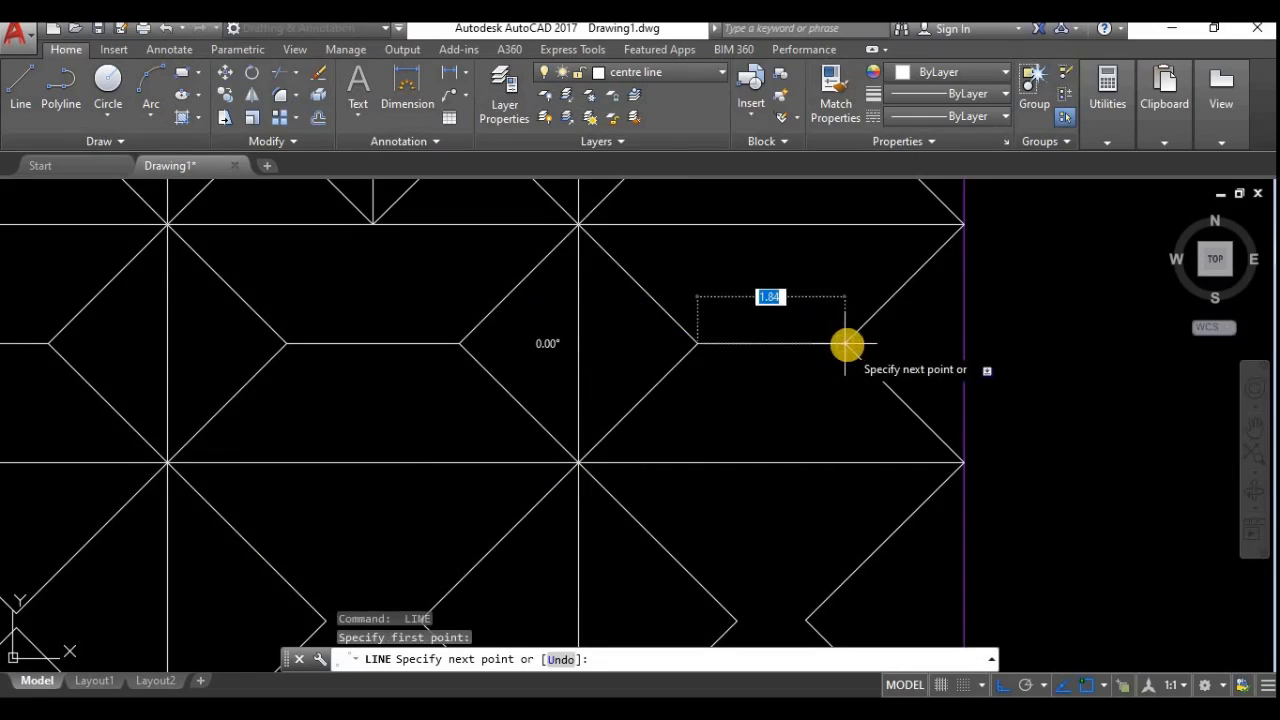
click(846, 343)
key(Return)
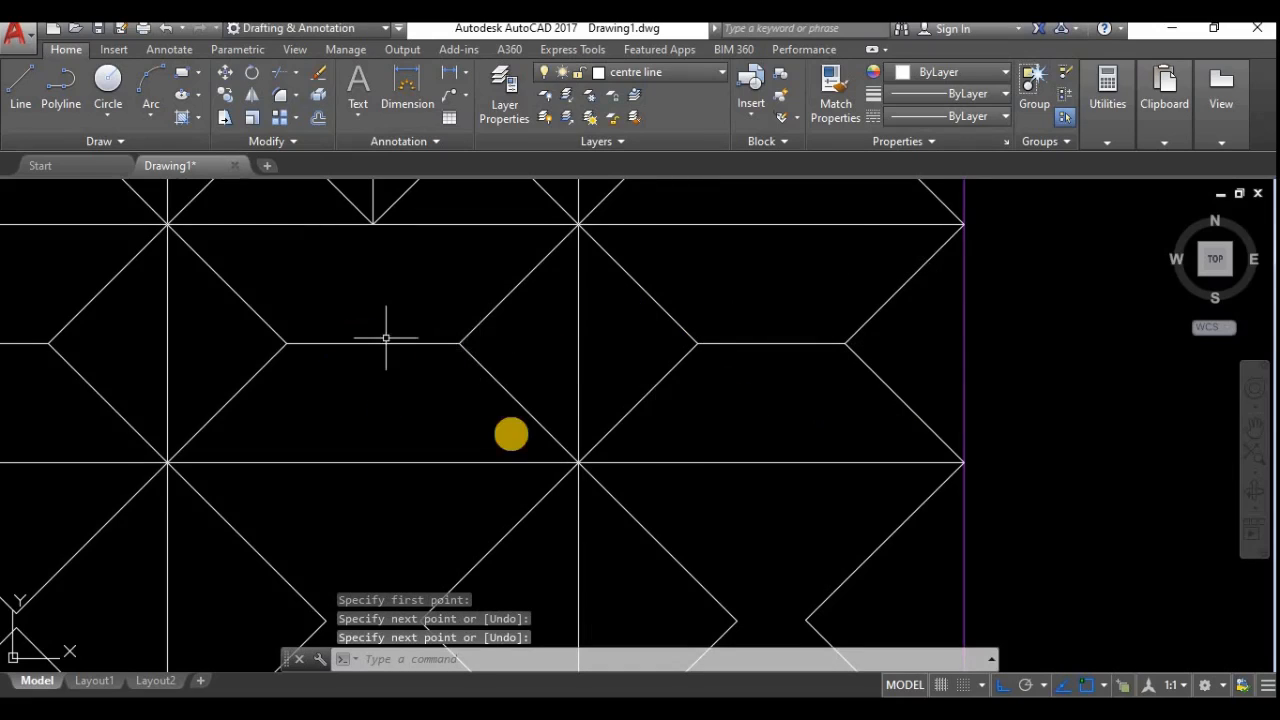
Draw a short upright line joining the lower and upper diagonal junctions in the bottom-left panel.
scroll(434, 491, down, 4)
scroll(466, 446, up, 3)
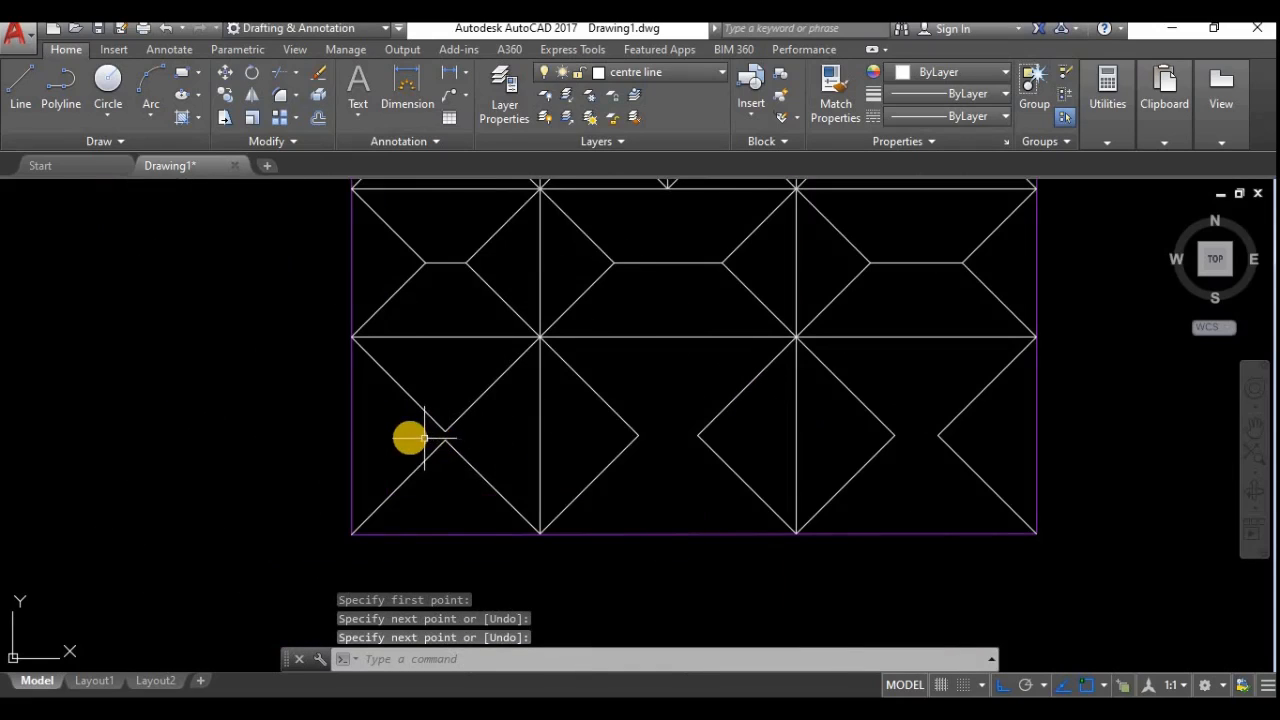
key(Return)
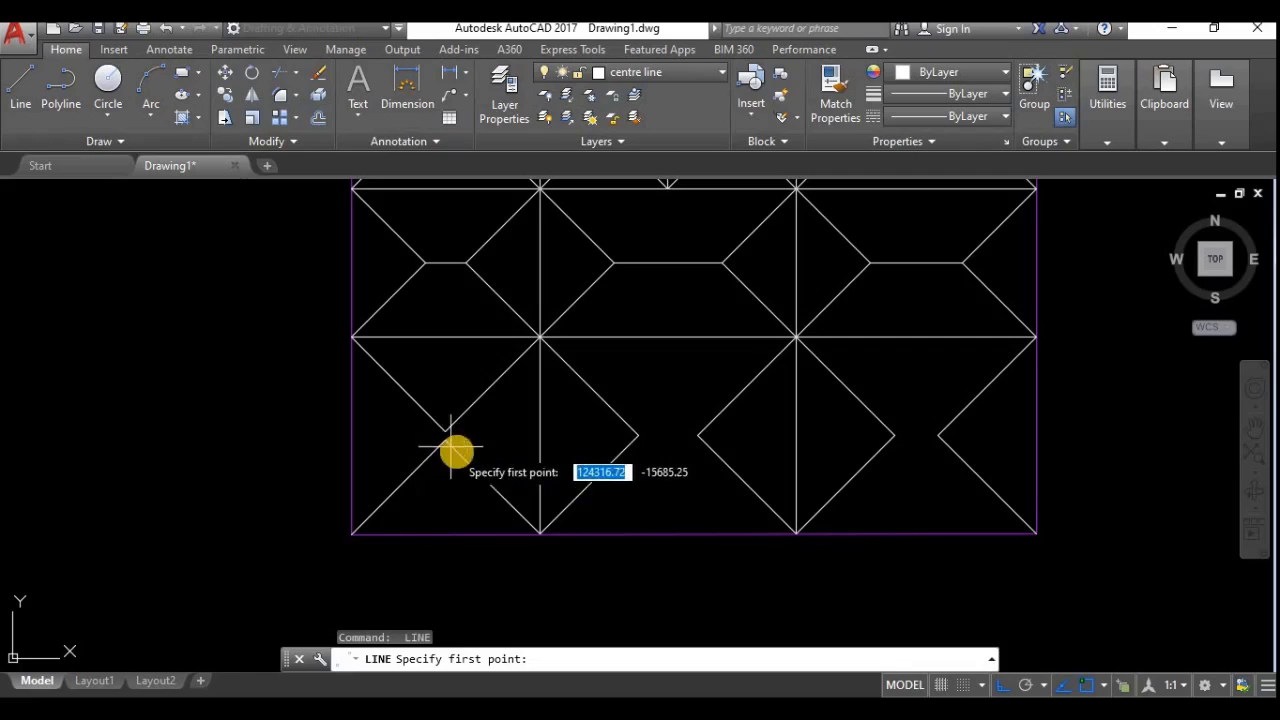
scroll(423, 434, up, 2)
click(423, 428)
click(424, 405)
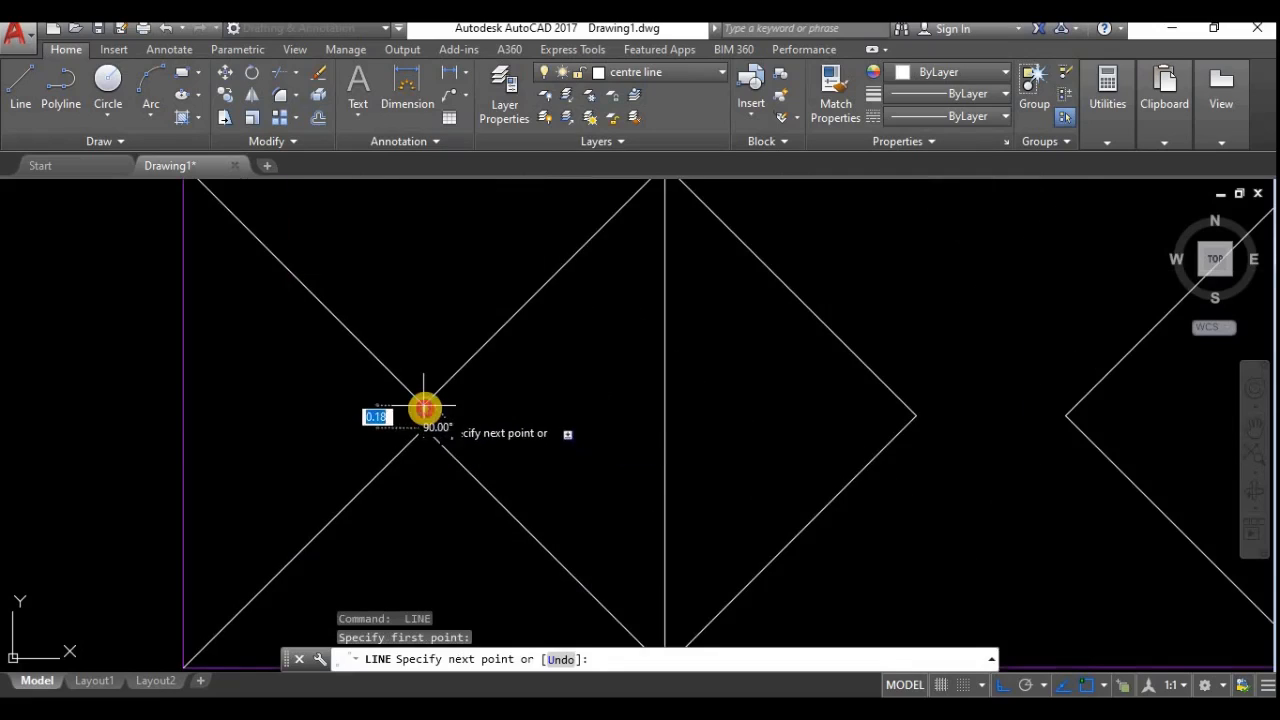
key(Return)
Draw a line joining the two facing diagonal junctions in the bottom row's middle panel.
text(l)
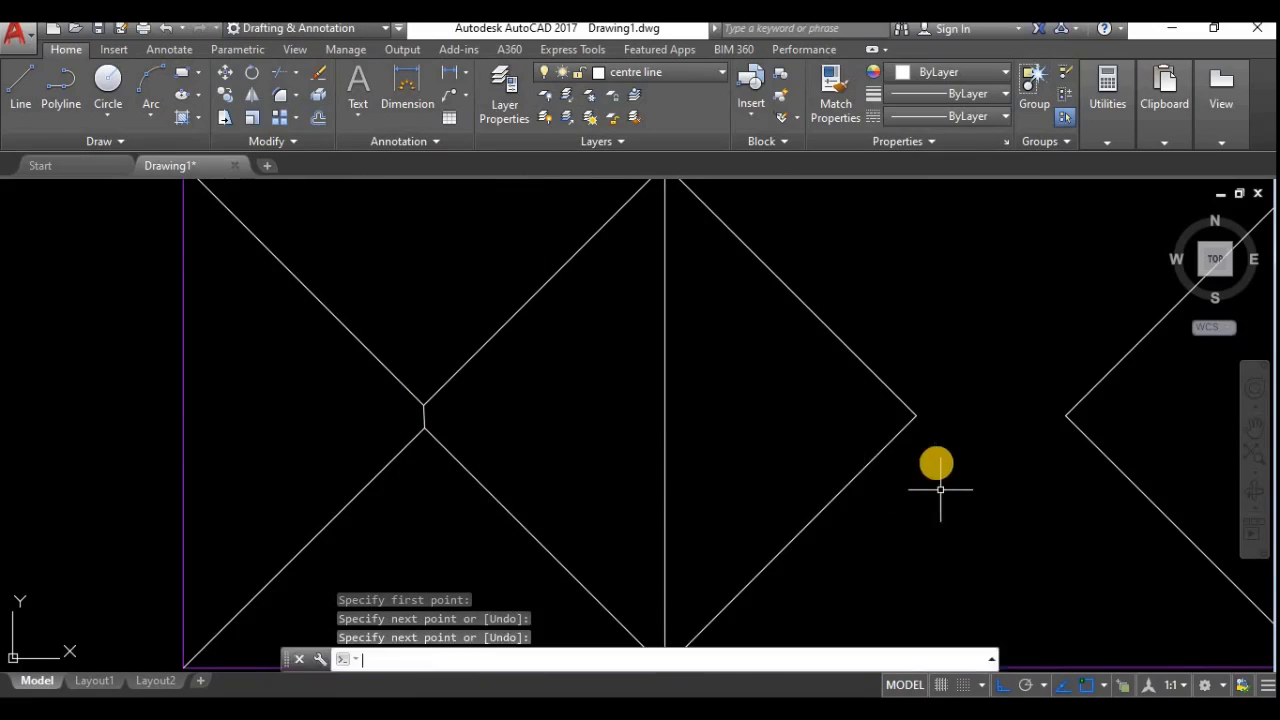
key(Return)
click(916, 416)
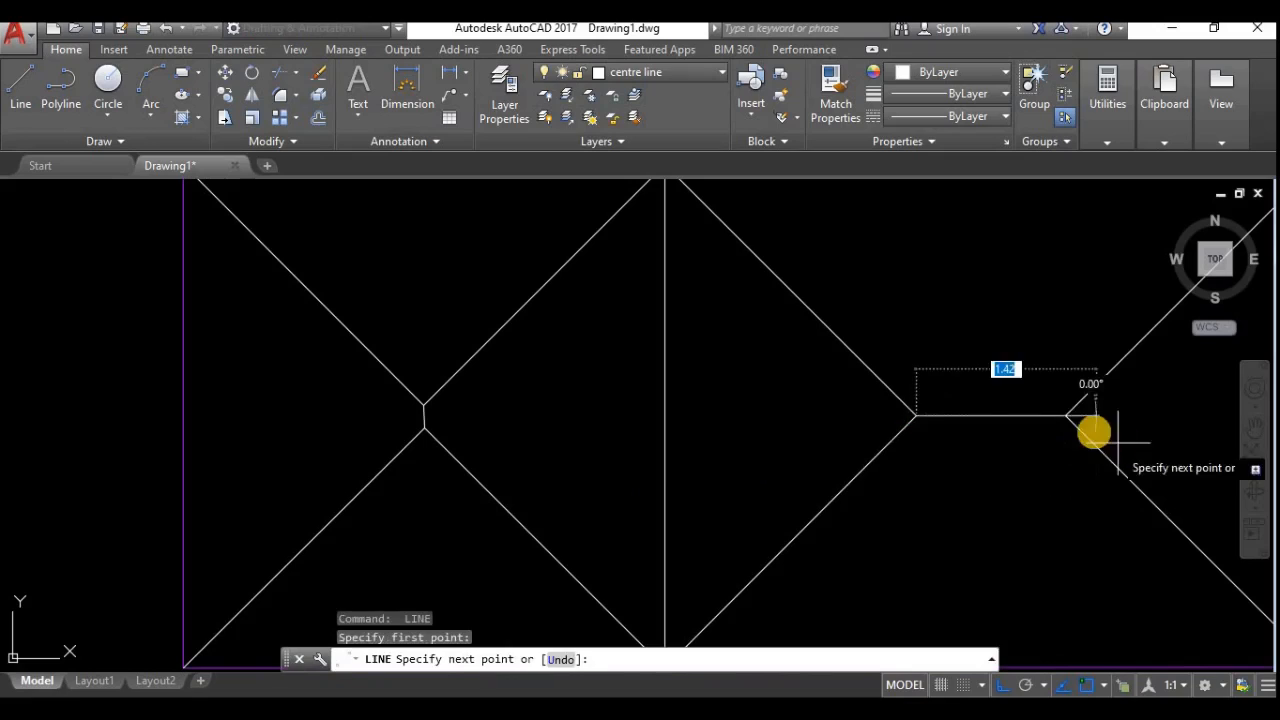
click(1068, 417)
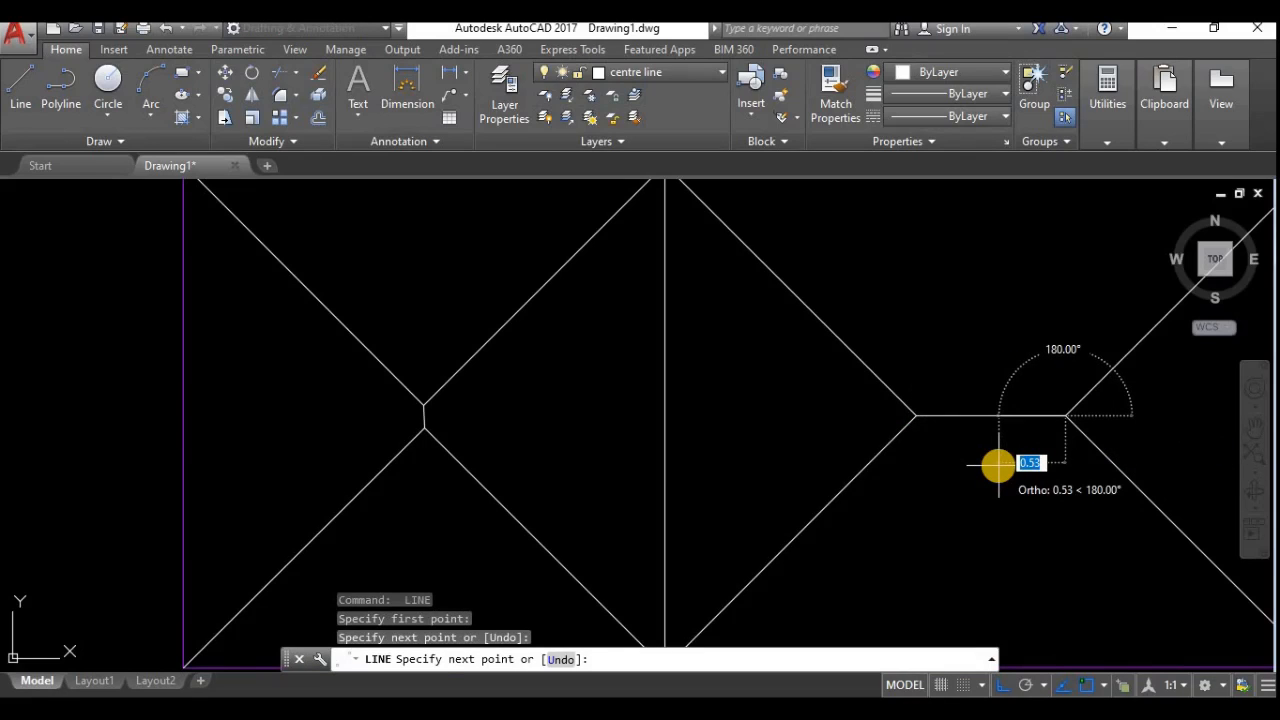
key(Return)
Draw a line joining the two facing diagonal junctions in the bottom-right panel.
scroll(966, 500, down, 7)
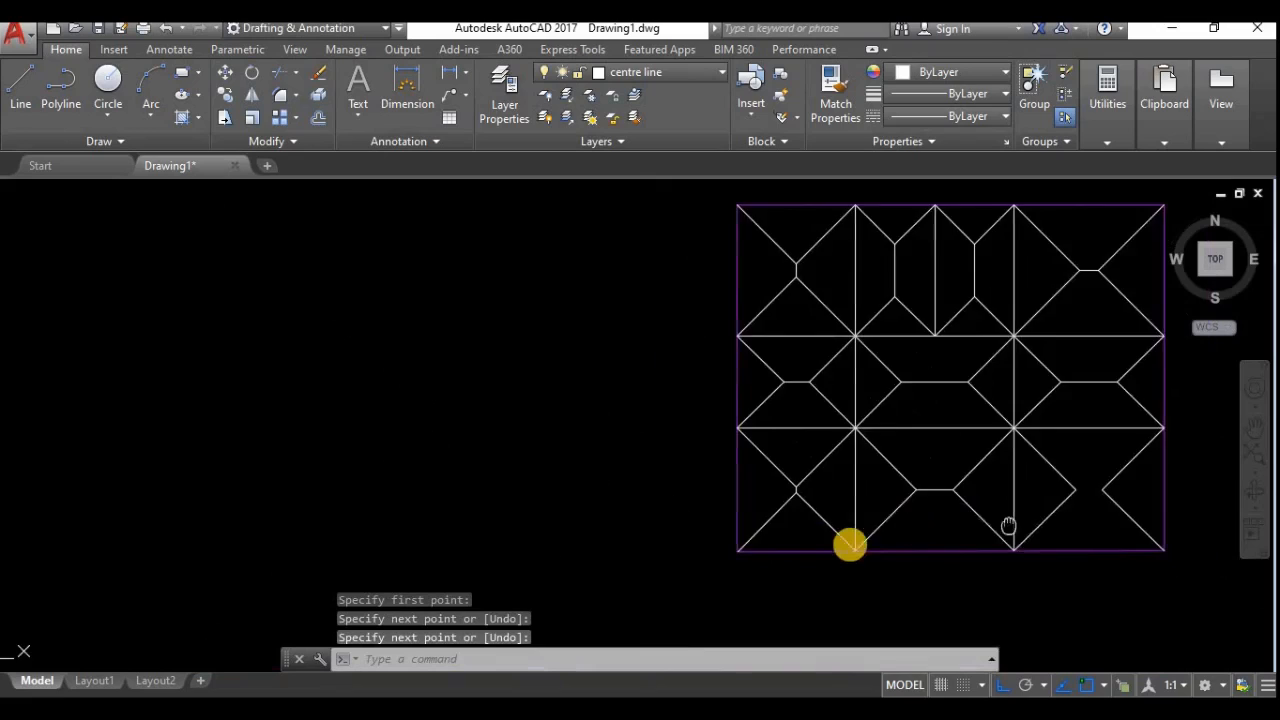
key(Return)
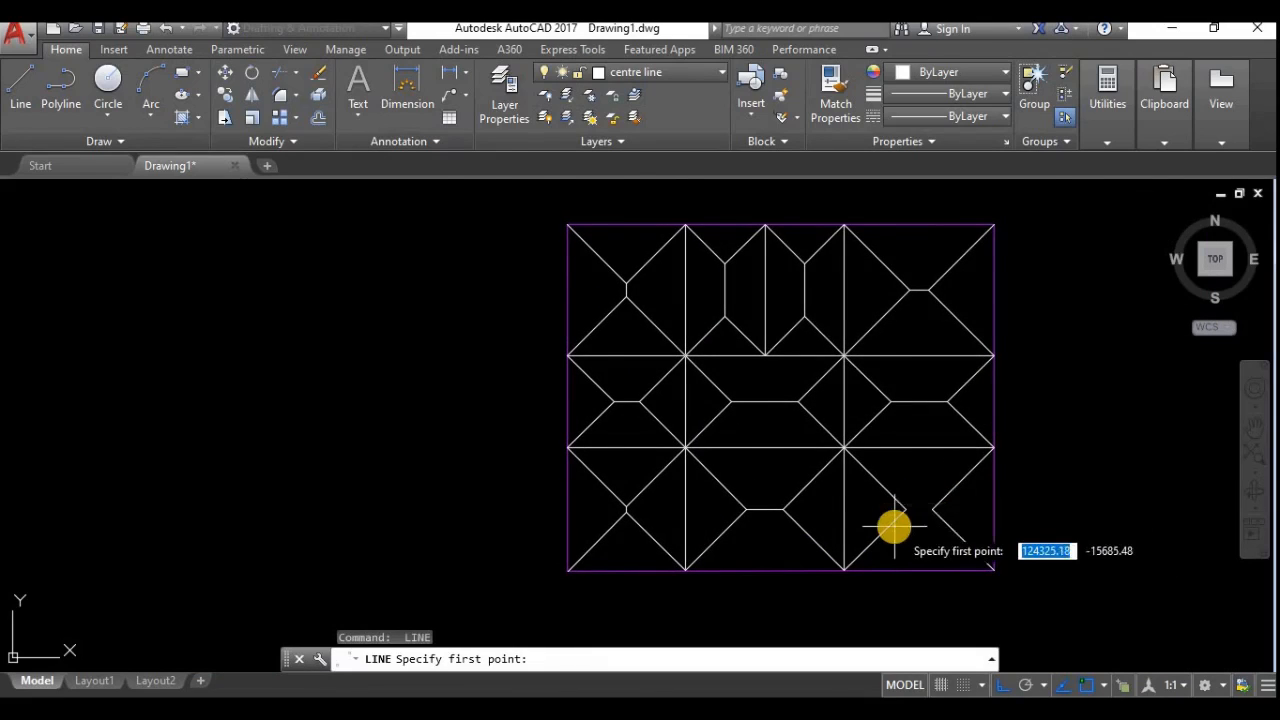
scroll(930, 490, up, 4)
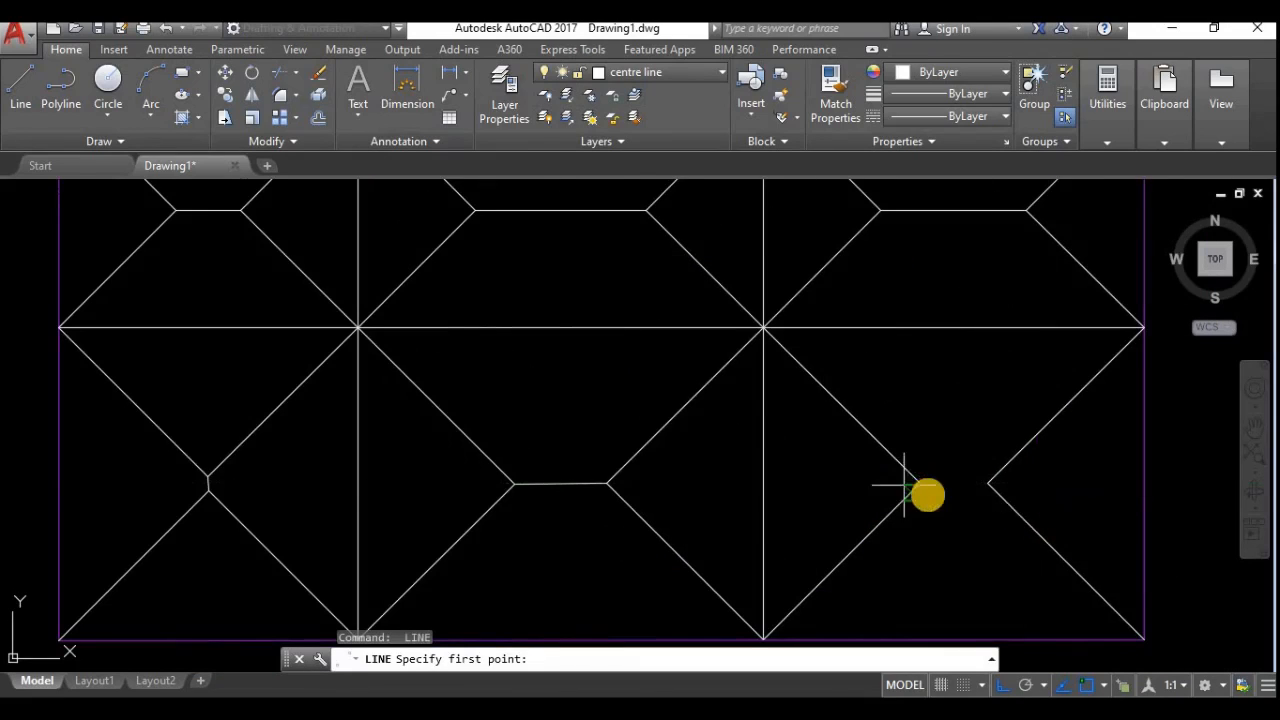
click(918, 486)
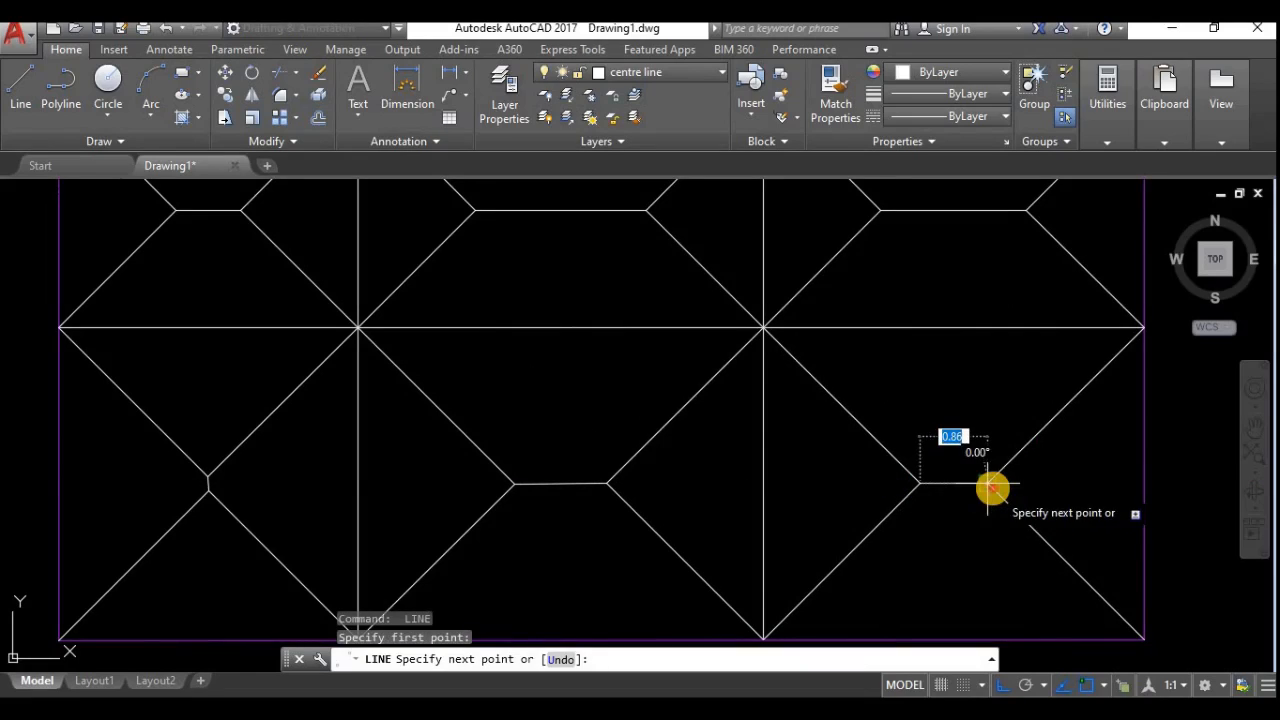
scroll(885, 525, down, 4)
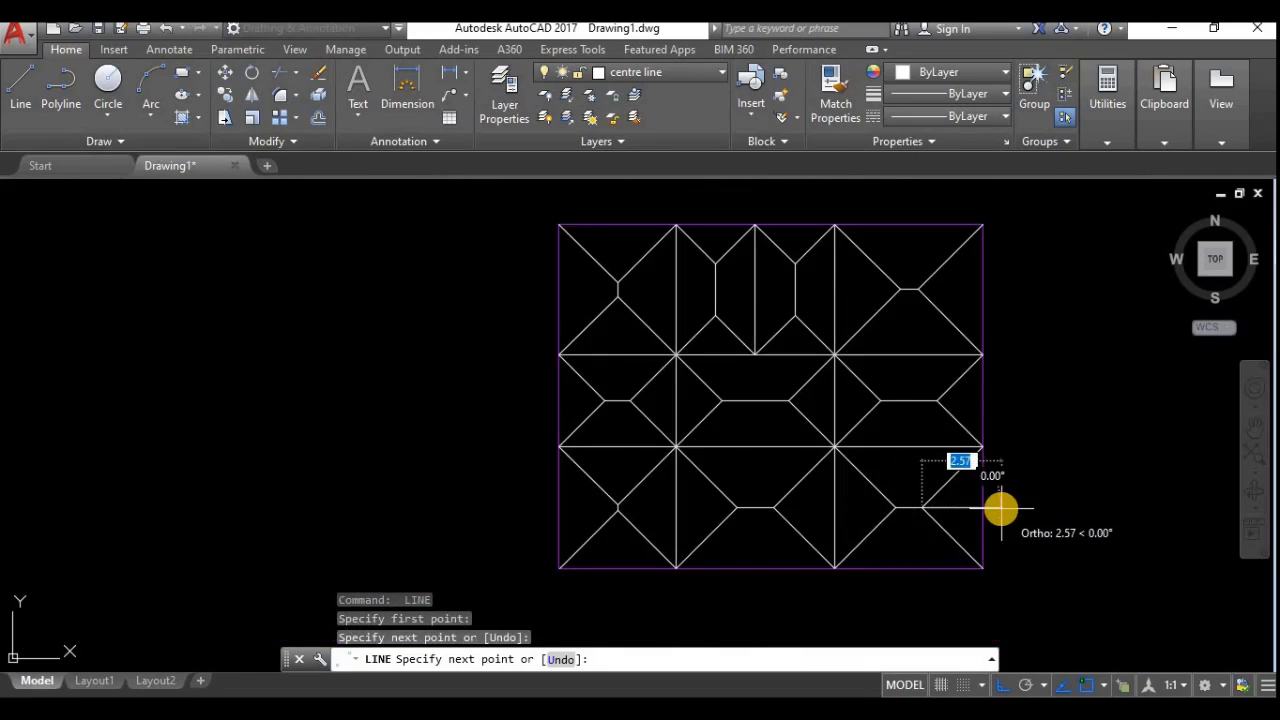
key(Escape)
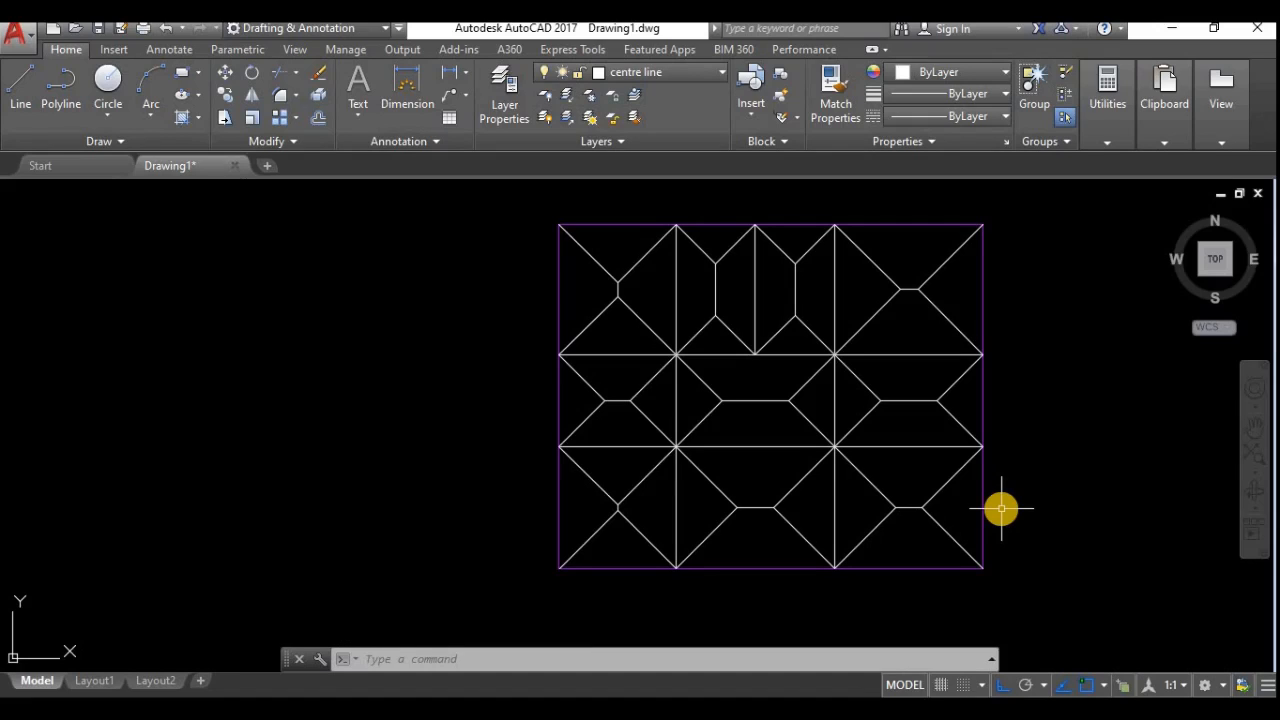
scroll(729, 357, down, 4)
middle_drag(720, 417, 488, 405)
scroll(620, 345, up, 6)
scroll(637, 394, down, 2)
scroll(602, 398, down, 2)
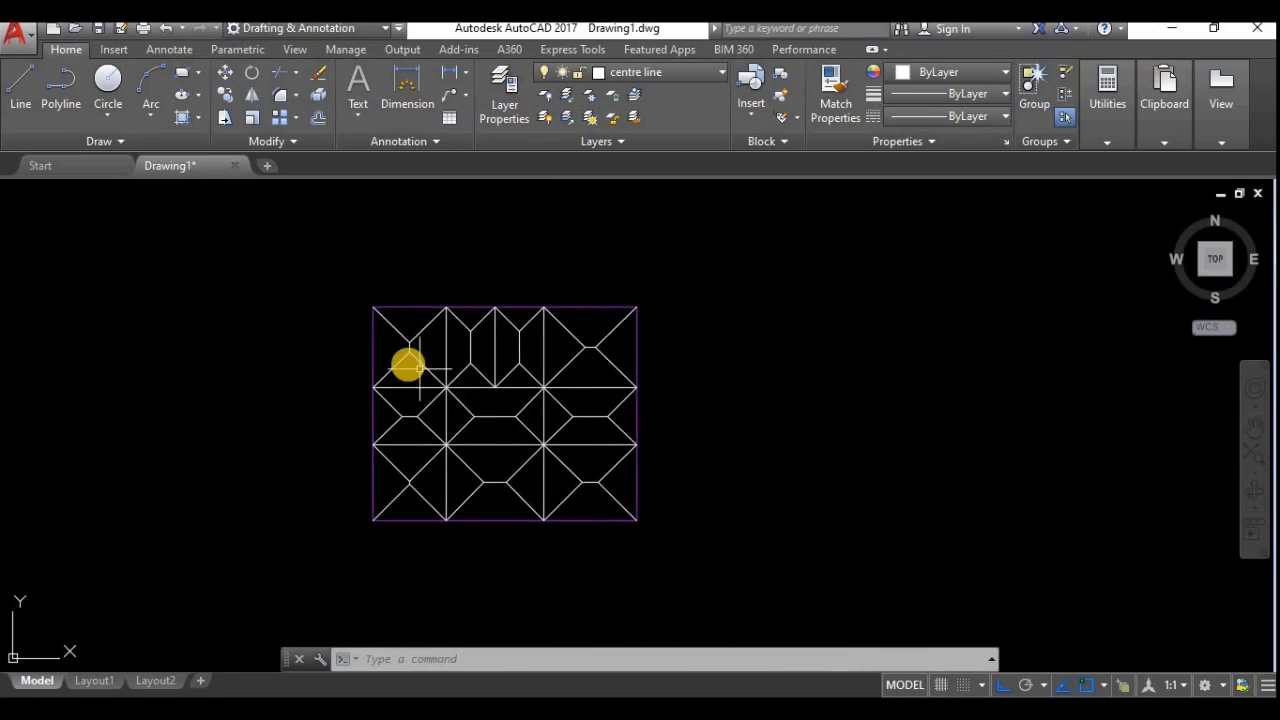
scroll(420, 370, up, 2)
mouse_move(400, 320)
middle_down()
mouse_move(454, 335)
mouse_move(504, 318)
middle_up()
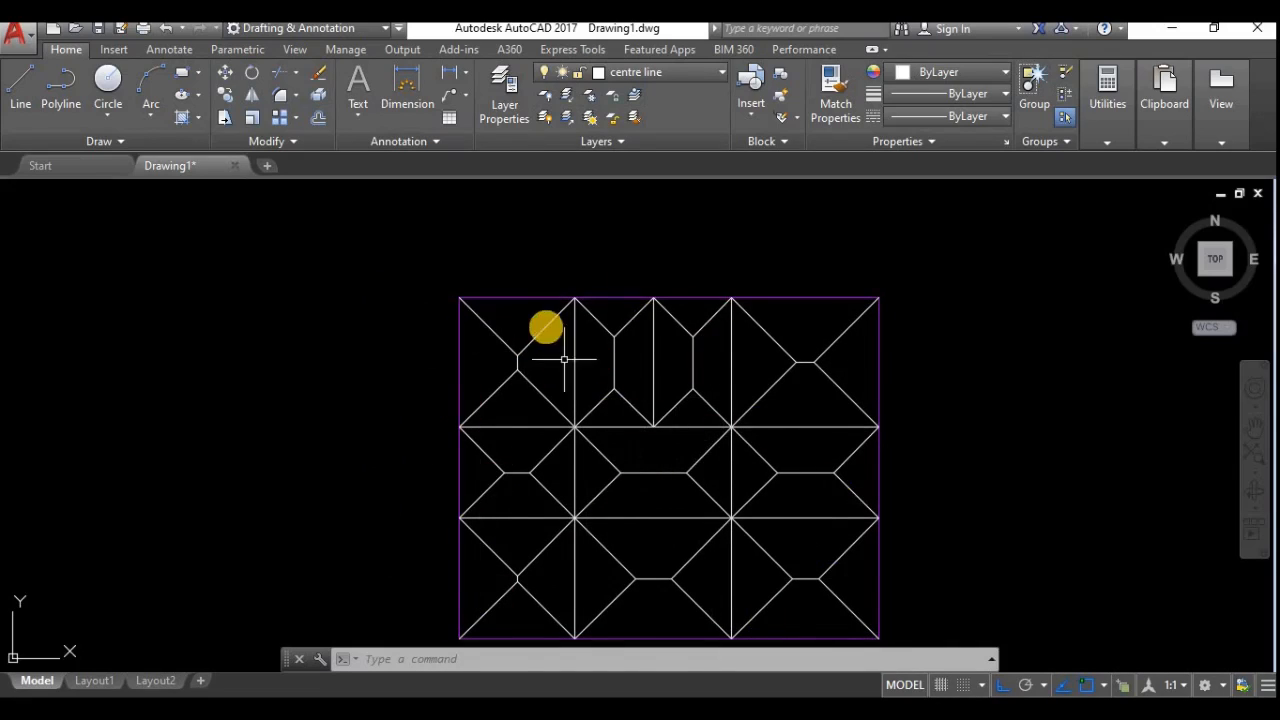
Measure the area of the upper triangle in the top-left panel by its three corners, starting at the panel's outer corner.
scroll(548, 325, up, 4)
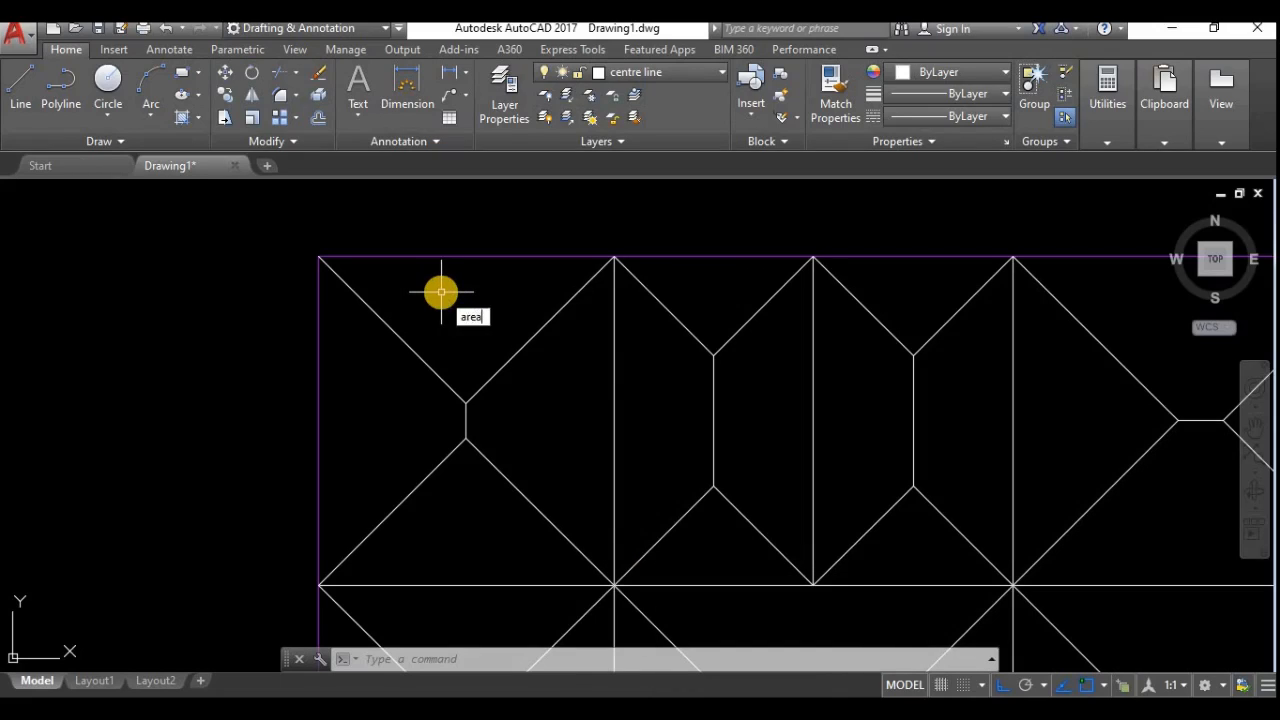
key(Return)
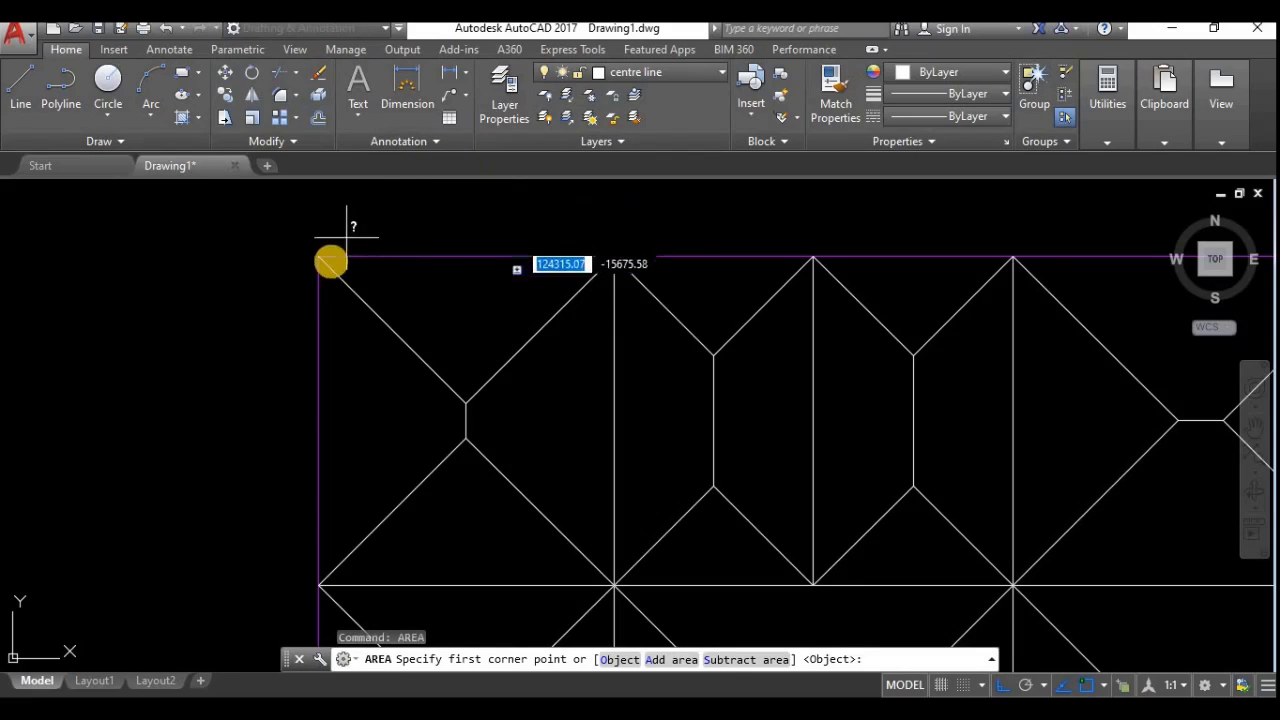
click(315, 257)
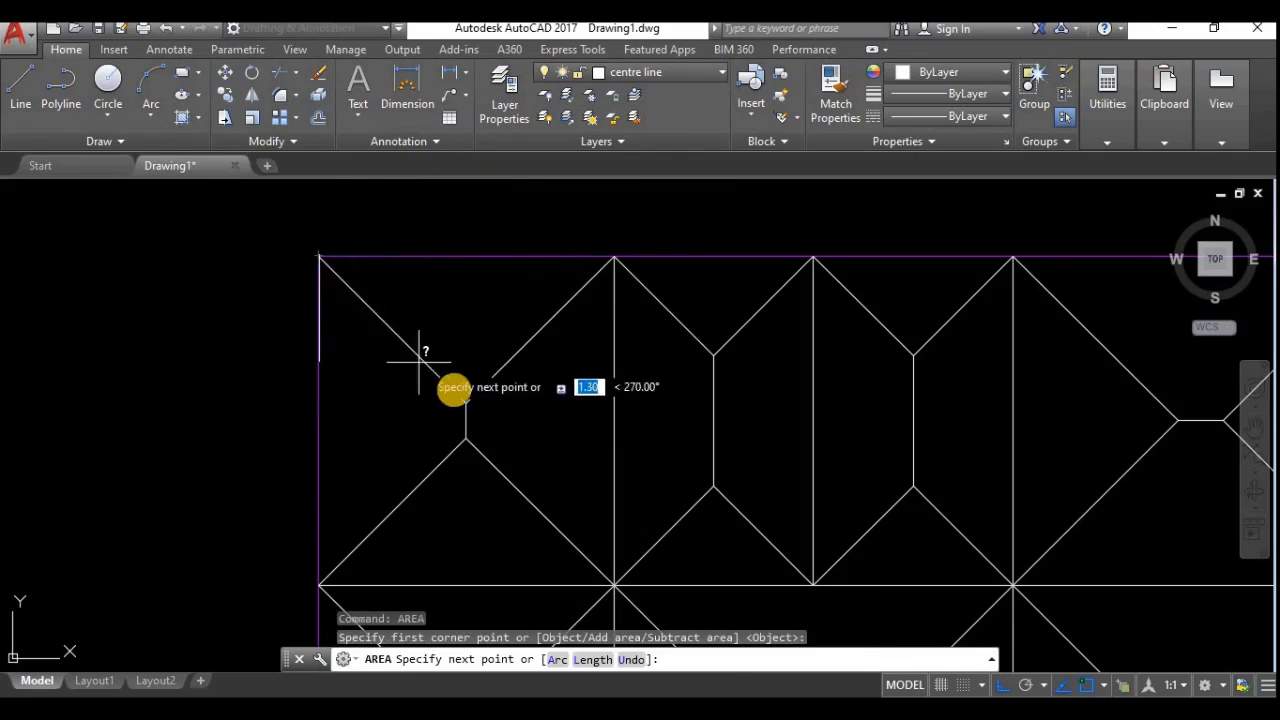
click(465, 401)
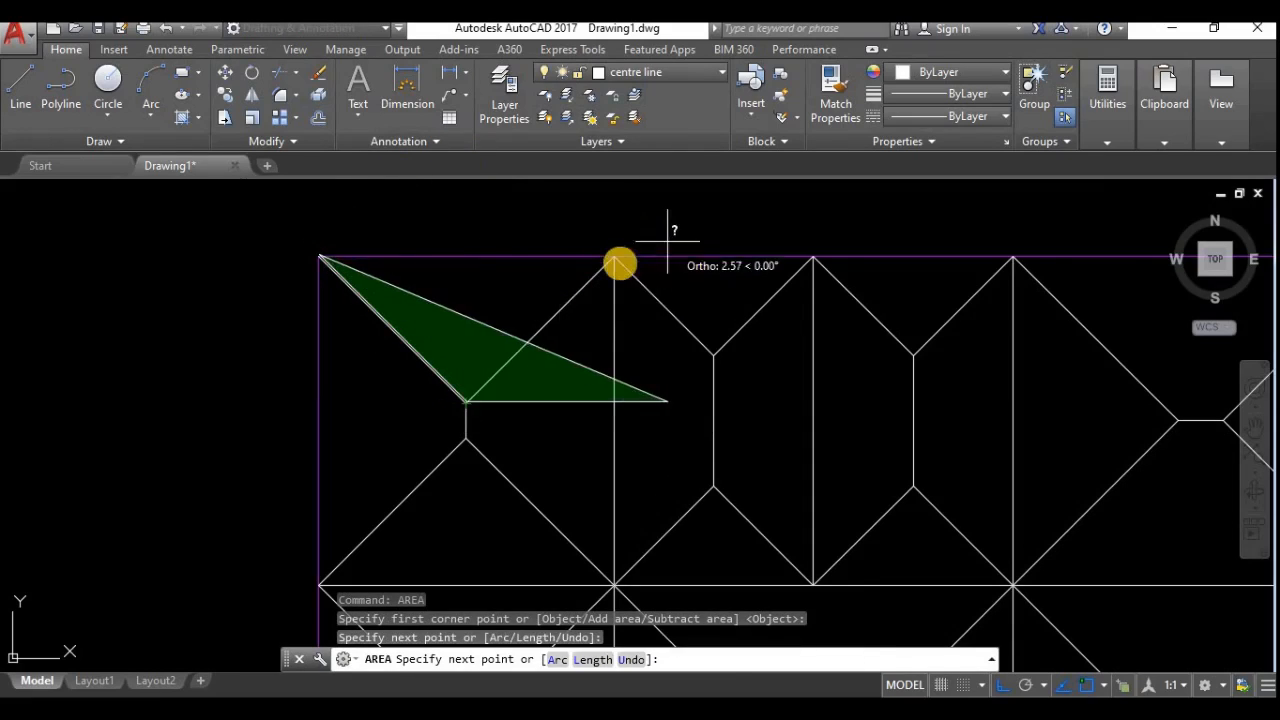
click(614, 258)
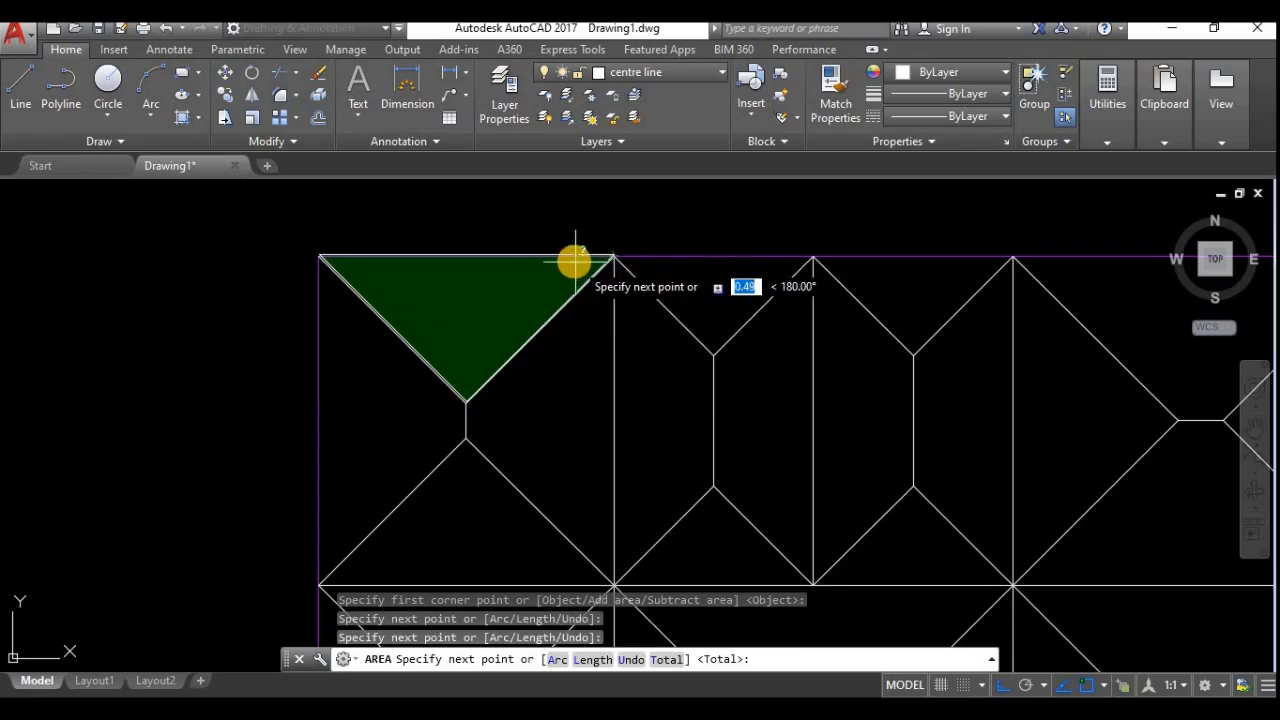
scroll(443, 403, up, 3)
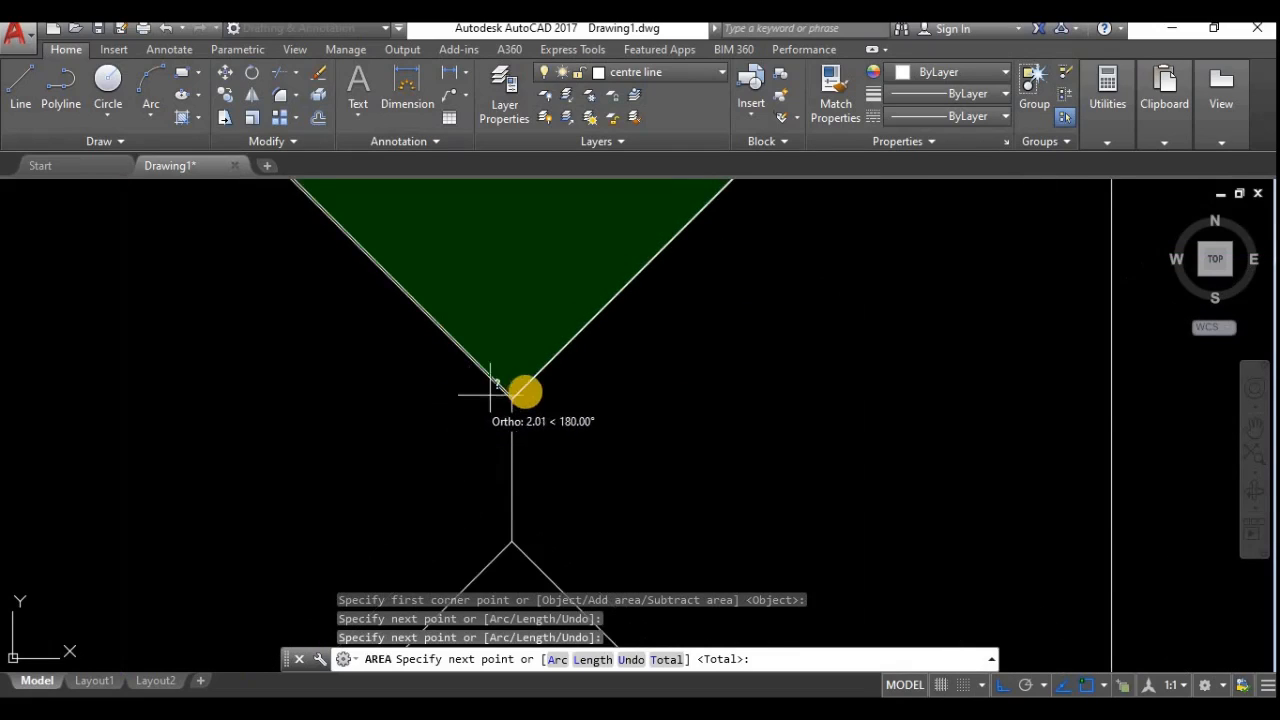
scroll(522, 388, down, 4)
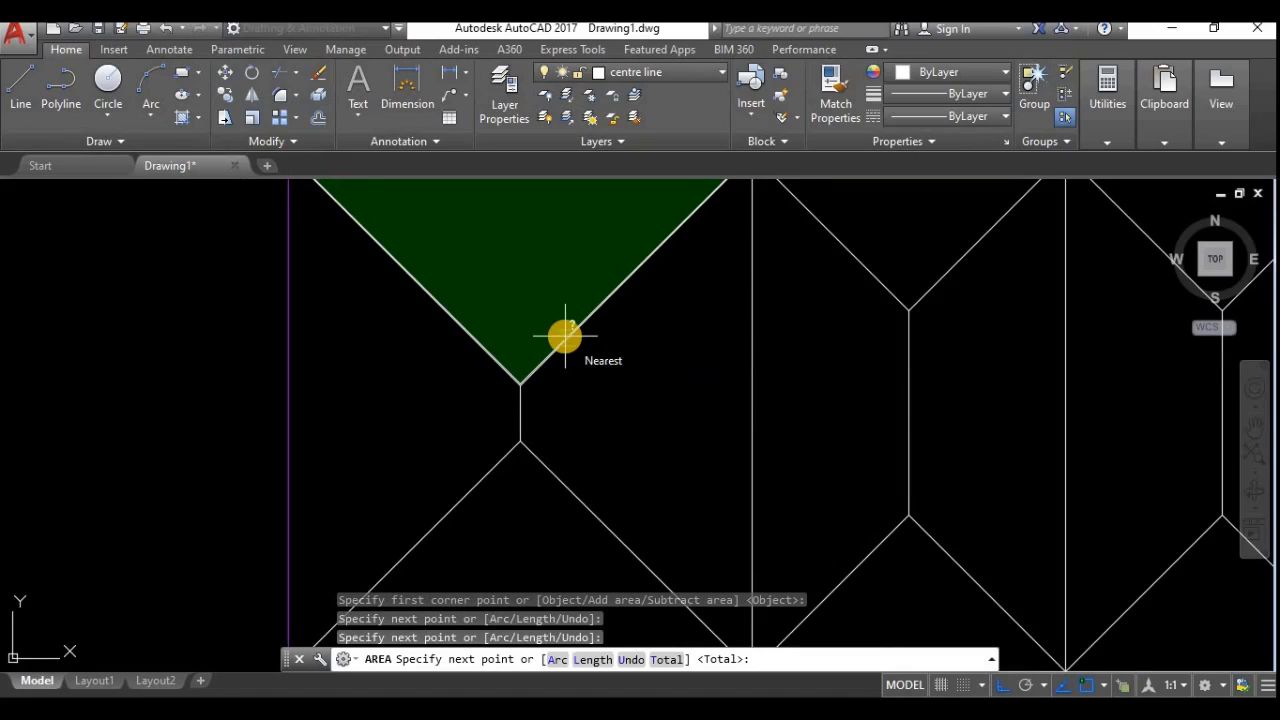
key(Return)
click(449, 648)
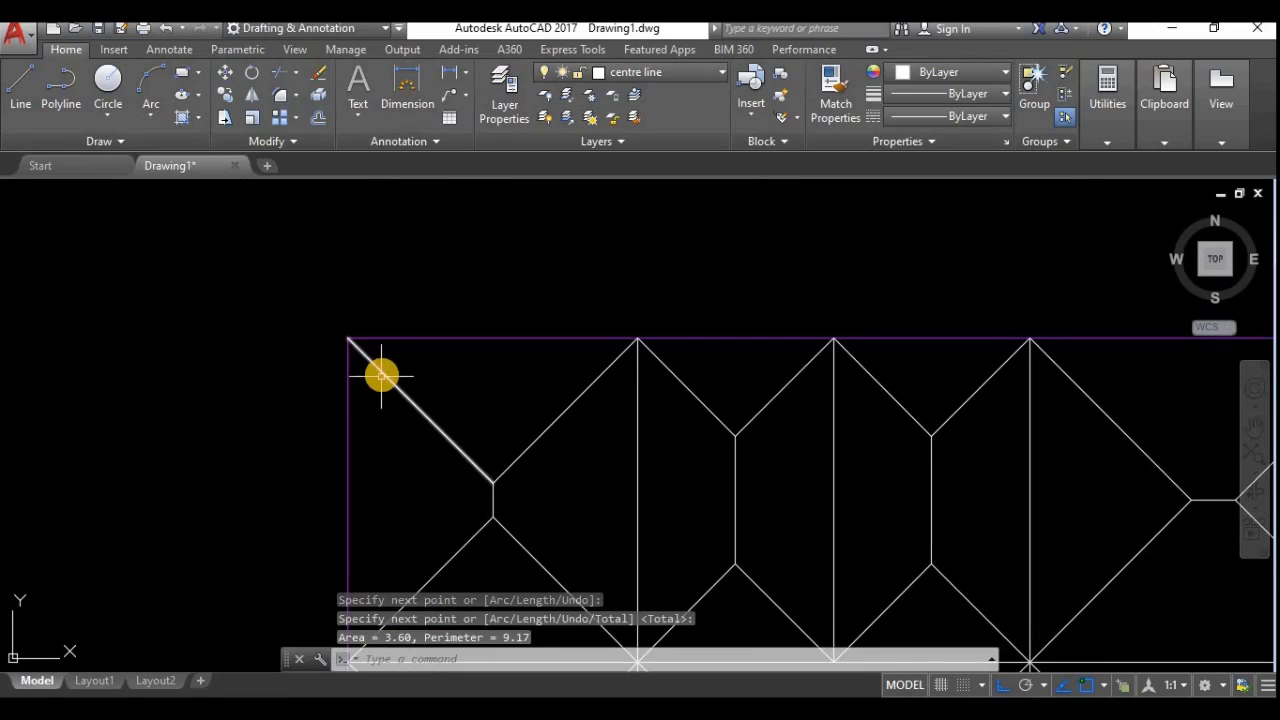
Measure the same upper triangle's area again, starting at the diagonal junction, picking both upper corners and closing back on the junction.
text(area)
key(Return)
scroll(466, 494, up, 5)
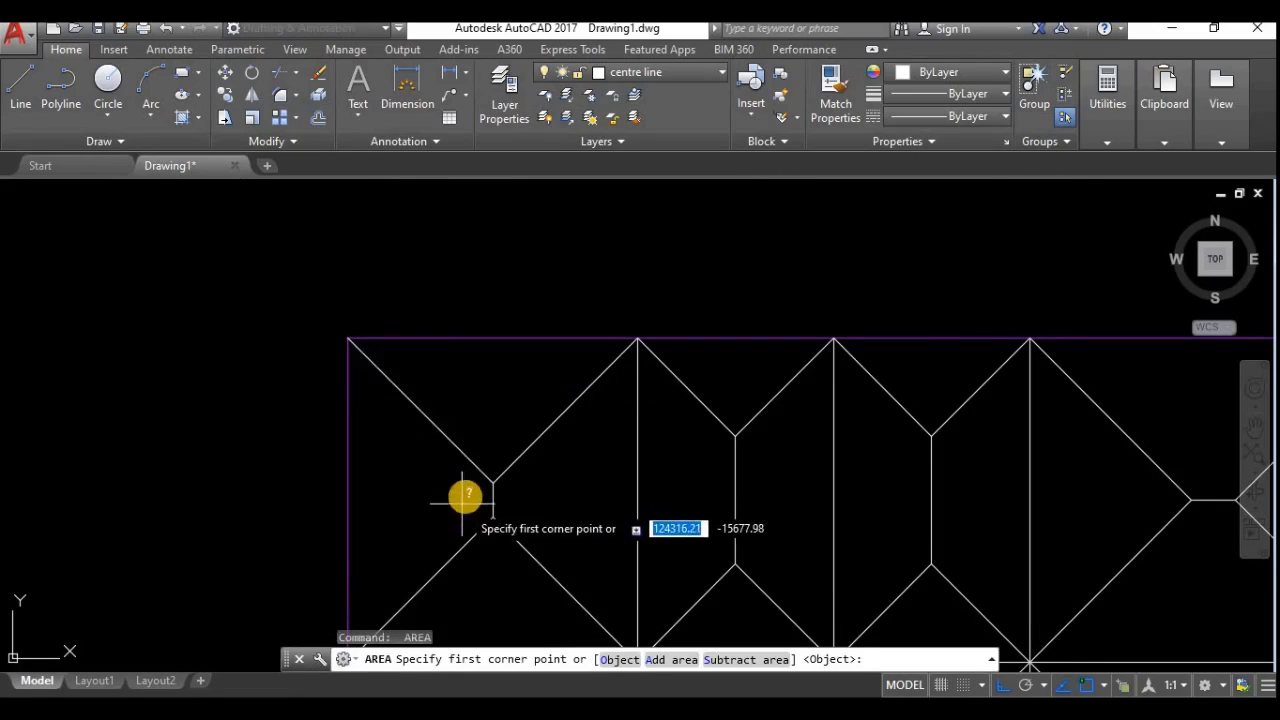
scroll(523, 463, up, 3)
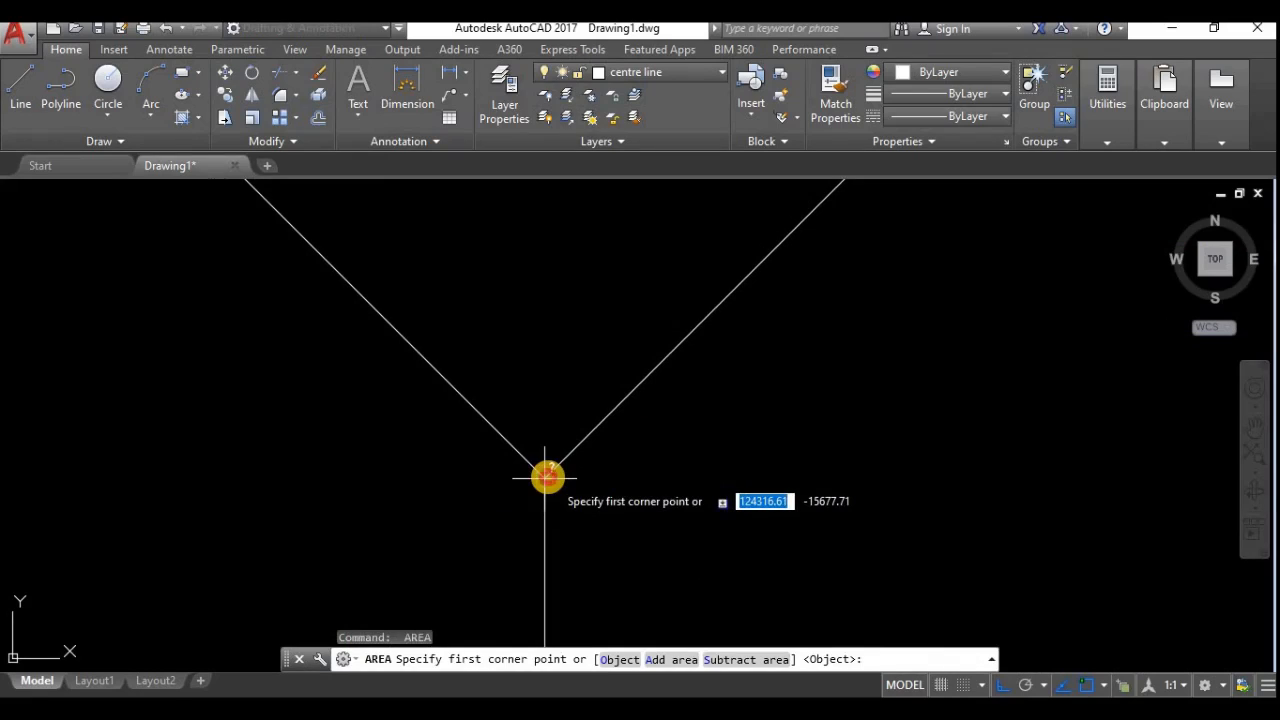
click(546, 477)
scroll(606, 497, down, 3)
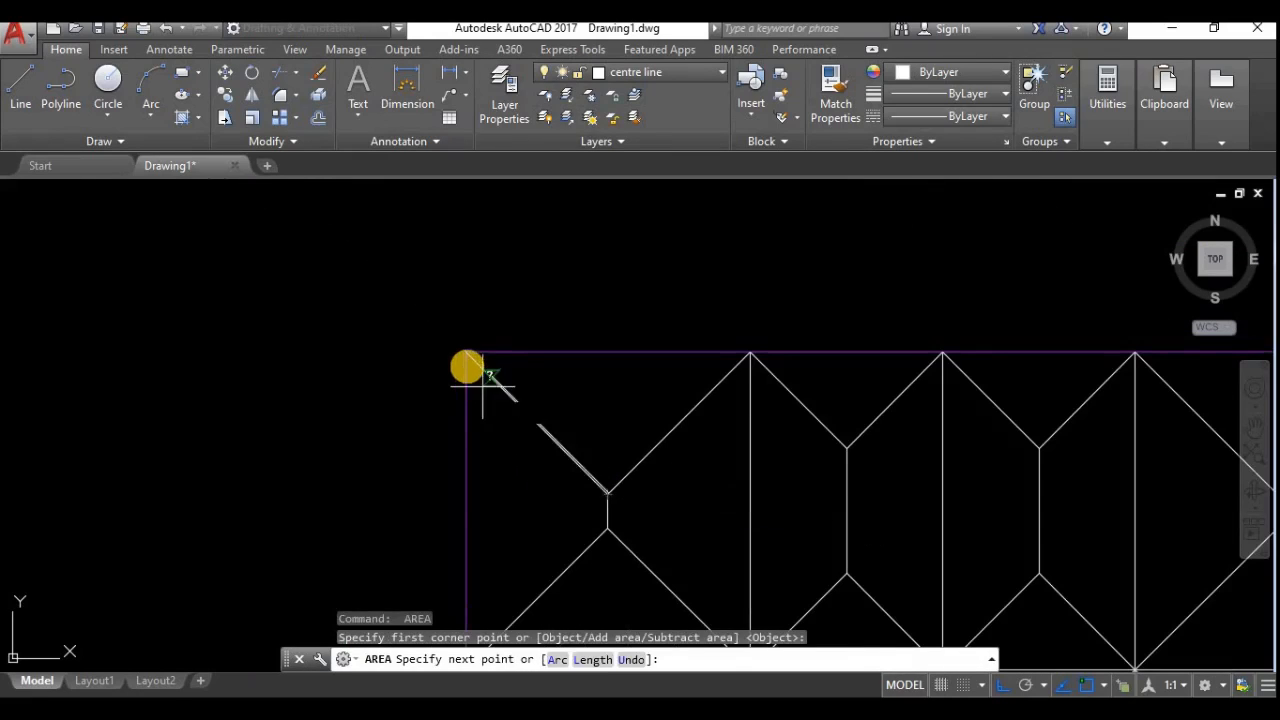
scroll(483, 385, up, 4)
scroll(477, 358, up, 2)
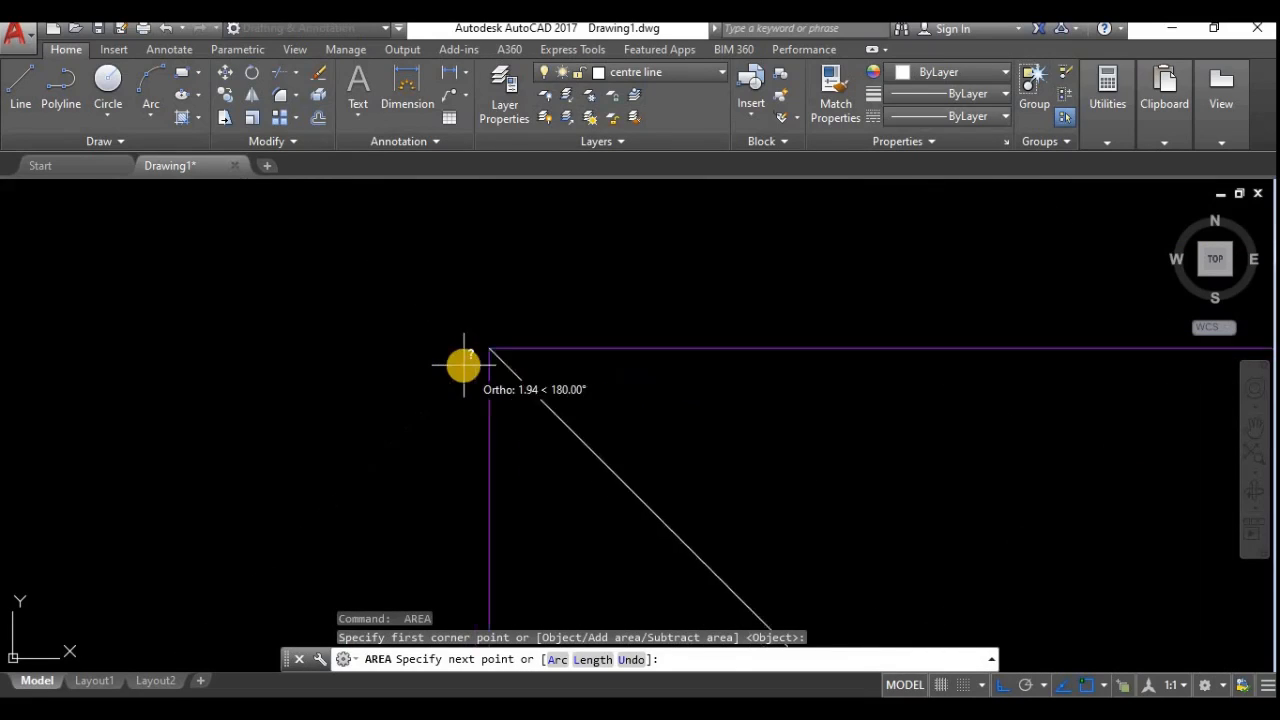
click(501, 338)
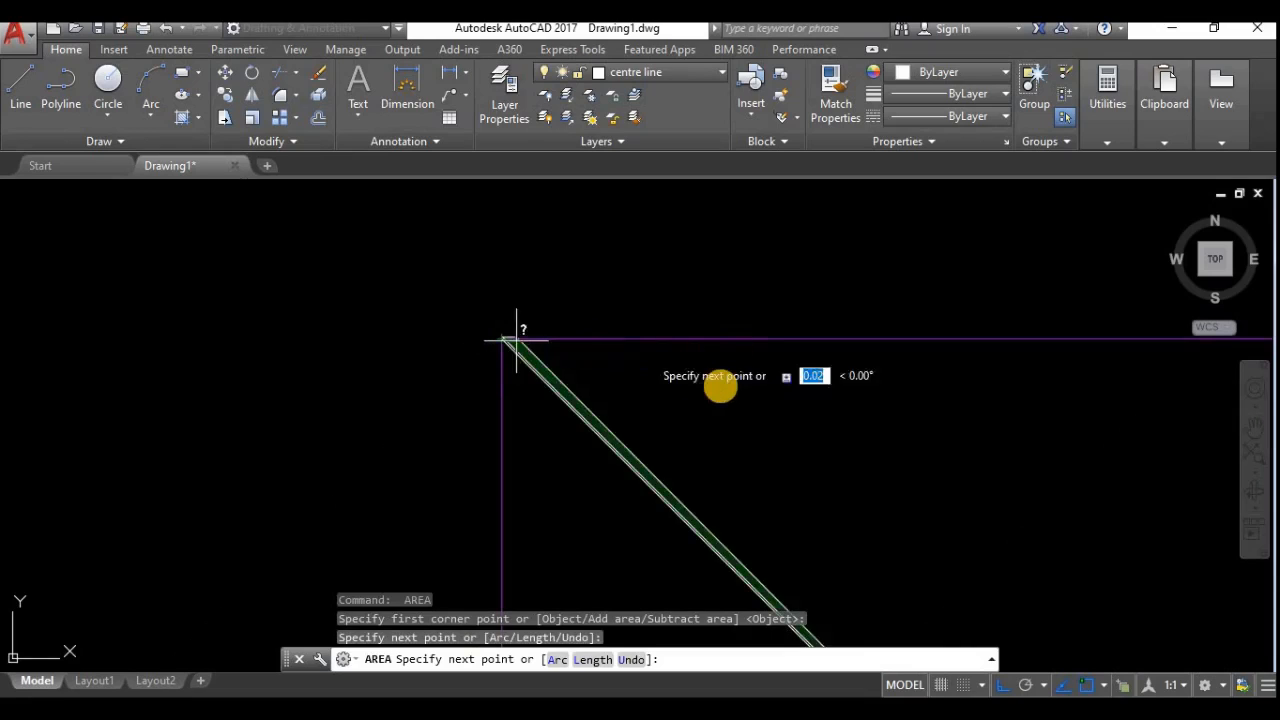
scroll(714, 394, down, 3)
scroll(658, 443, up, 1)
scroll(658, 443, up, 3)
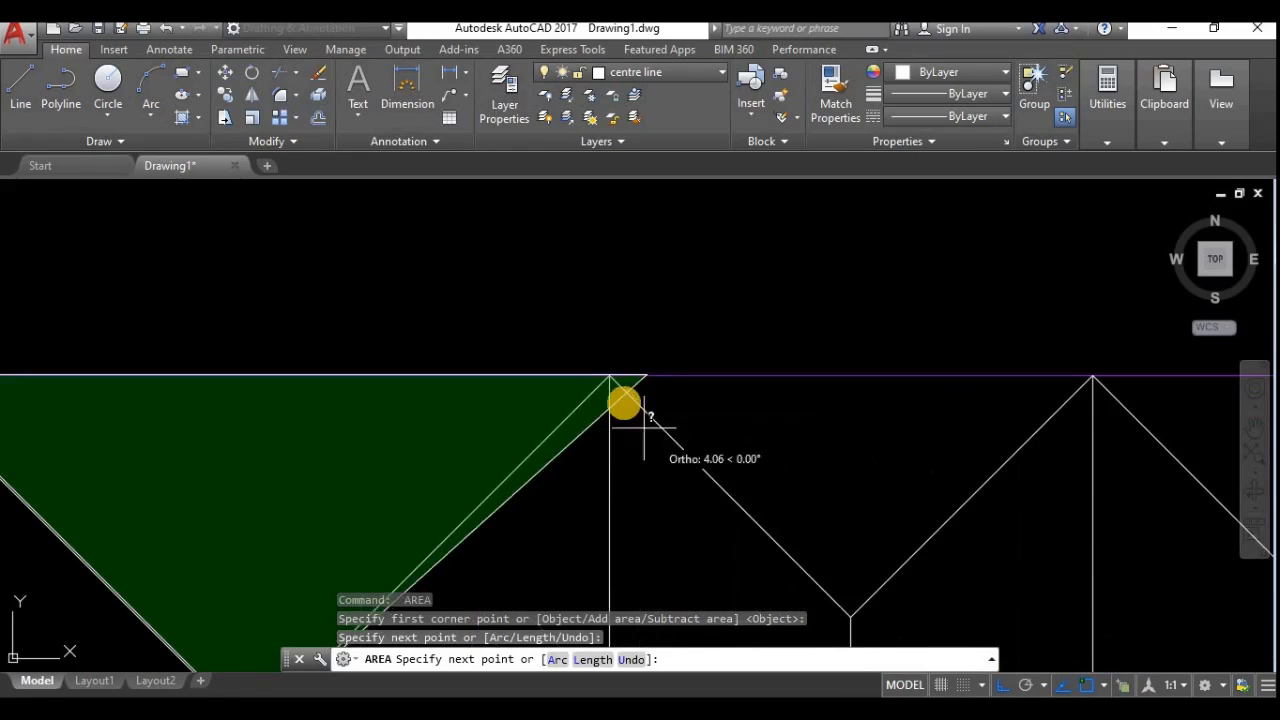
click(609, 374)
scroll(609, 374, down, 5)
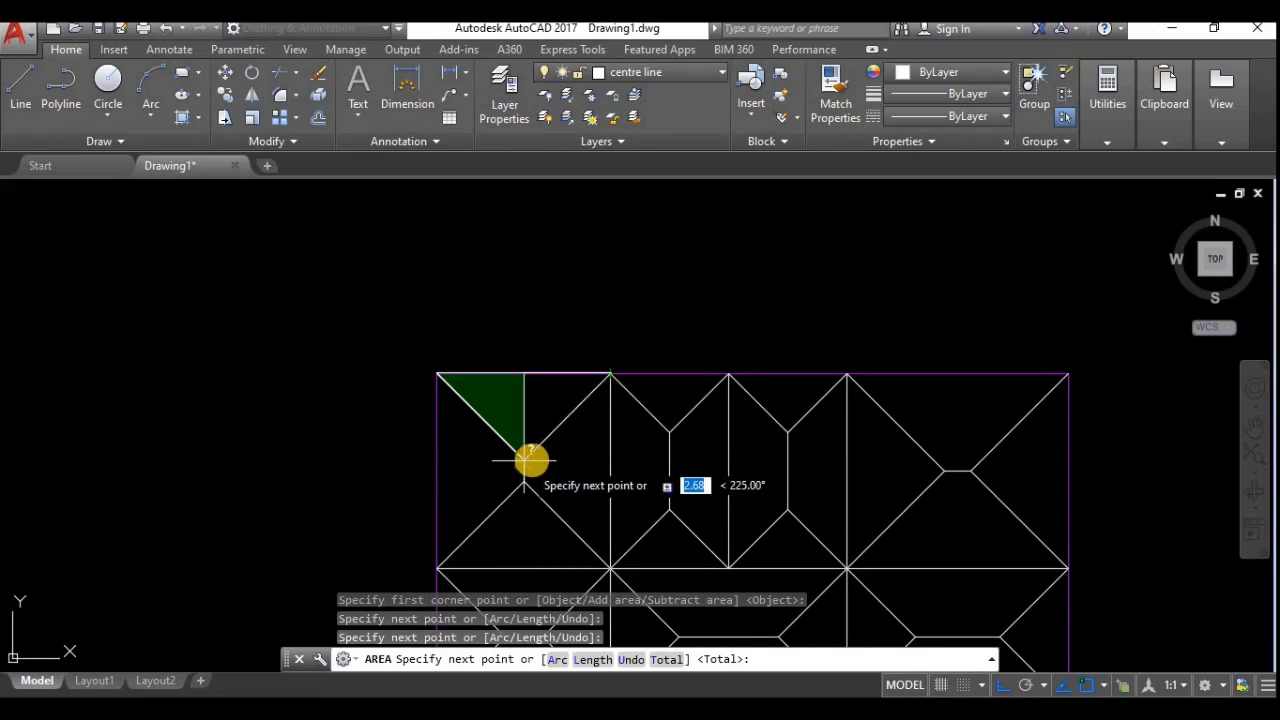
click(524, 463)
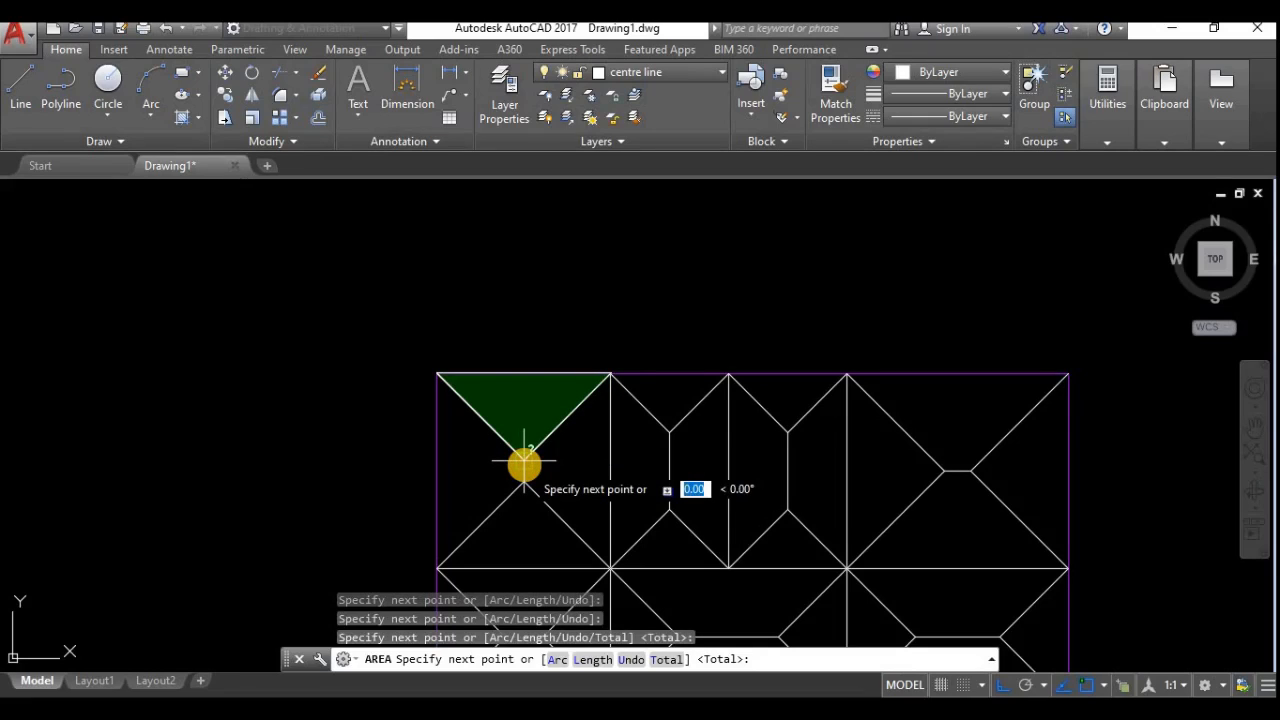
key(Return)
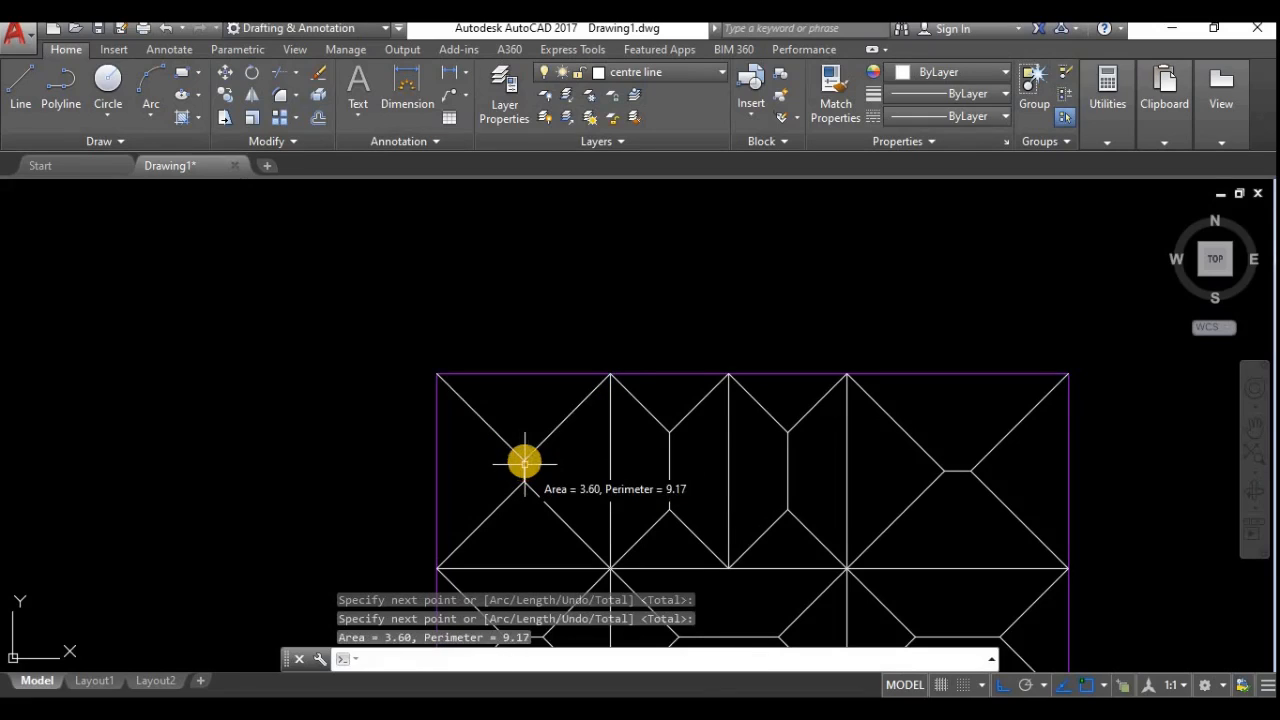
scroll(480, 414, up, 4)
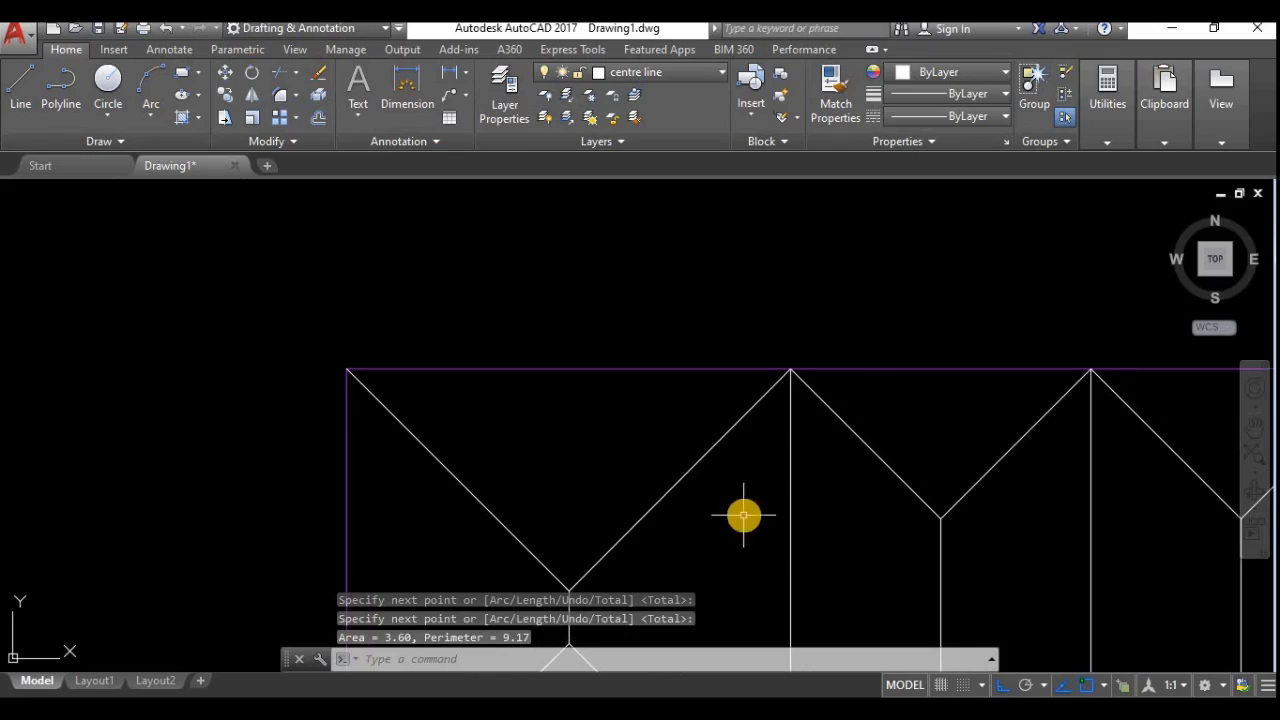
click(510, 457)
click(438, 448)
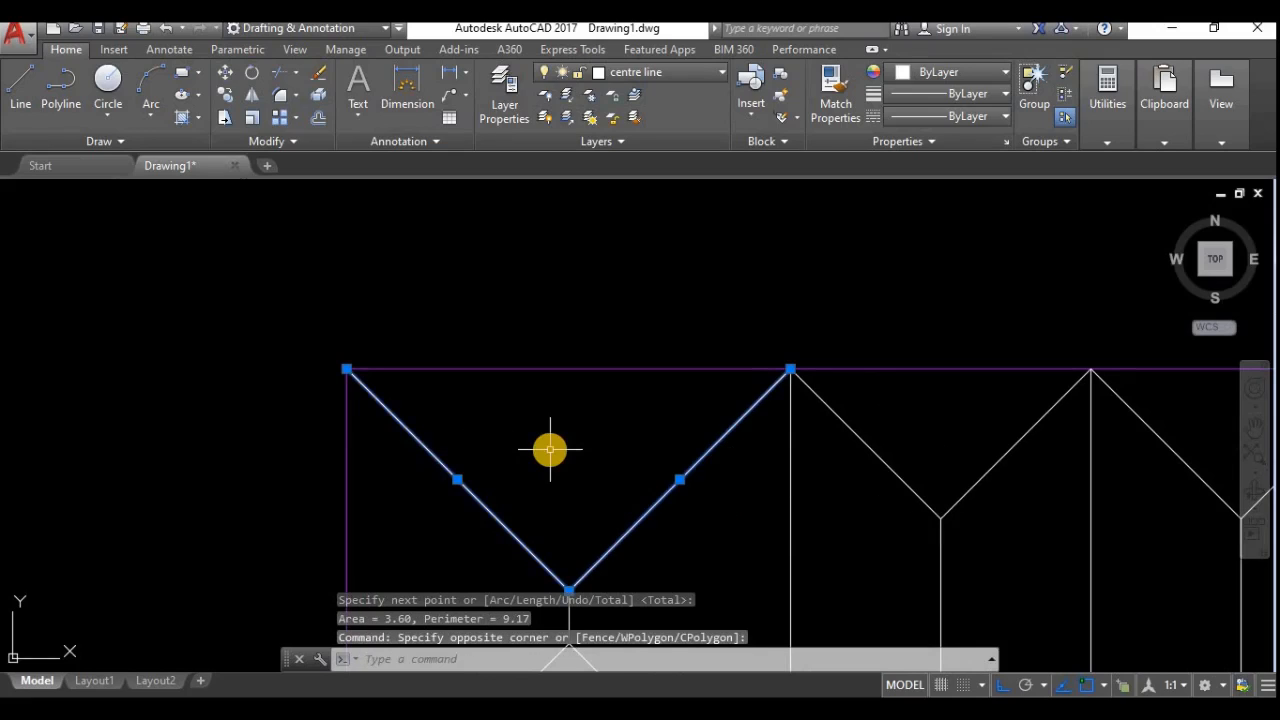
key(Escape)
Draw a line along the top edge of the top-left panel, joining the upper ends of its two diagonals.
key(Return)
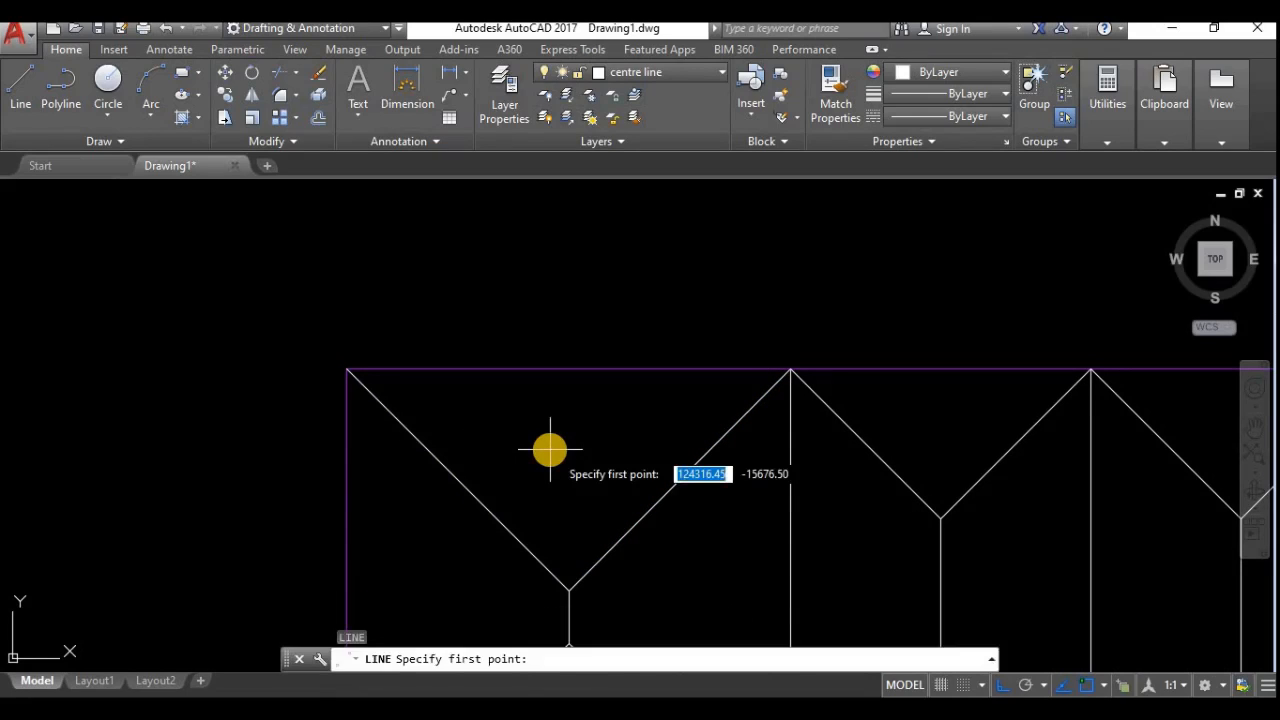
click(347, 370)
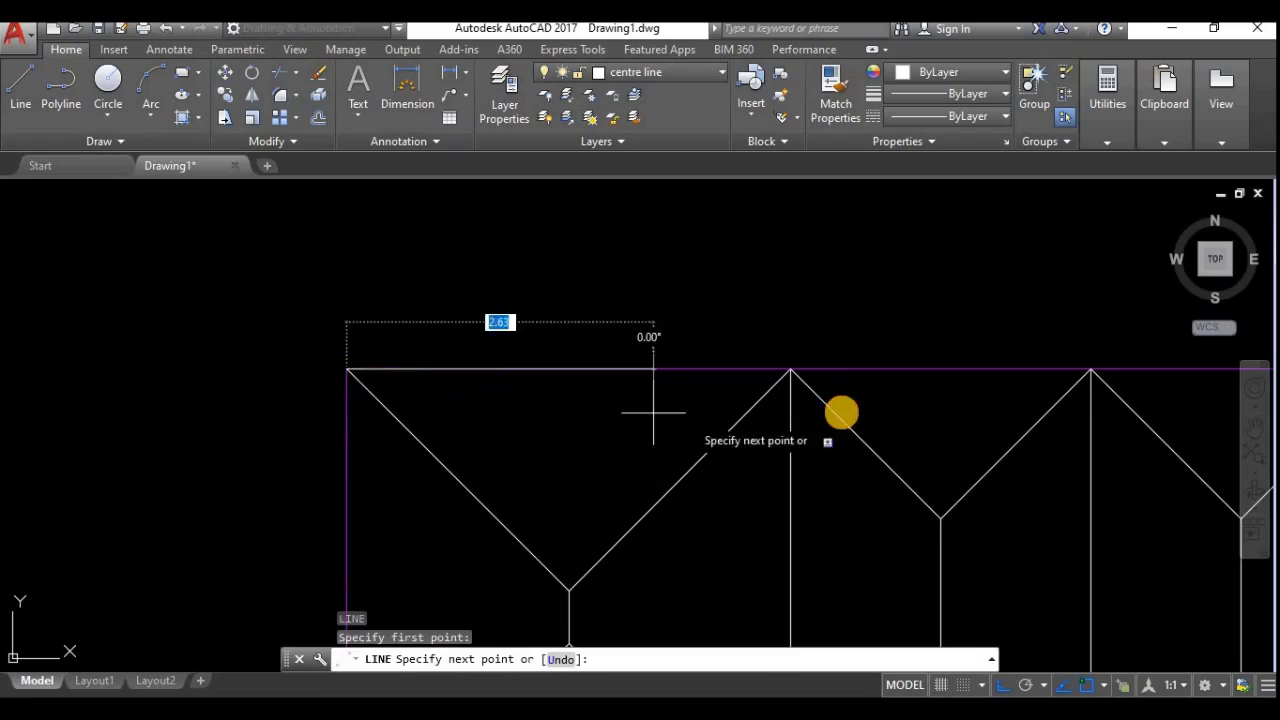
click(790, 370)
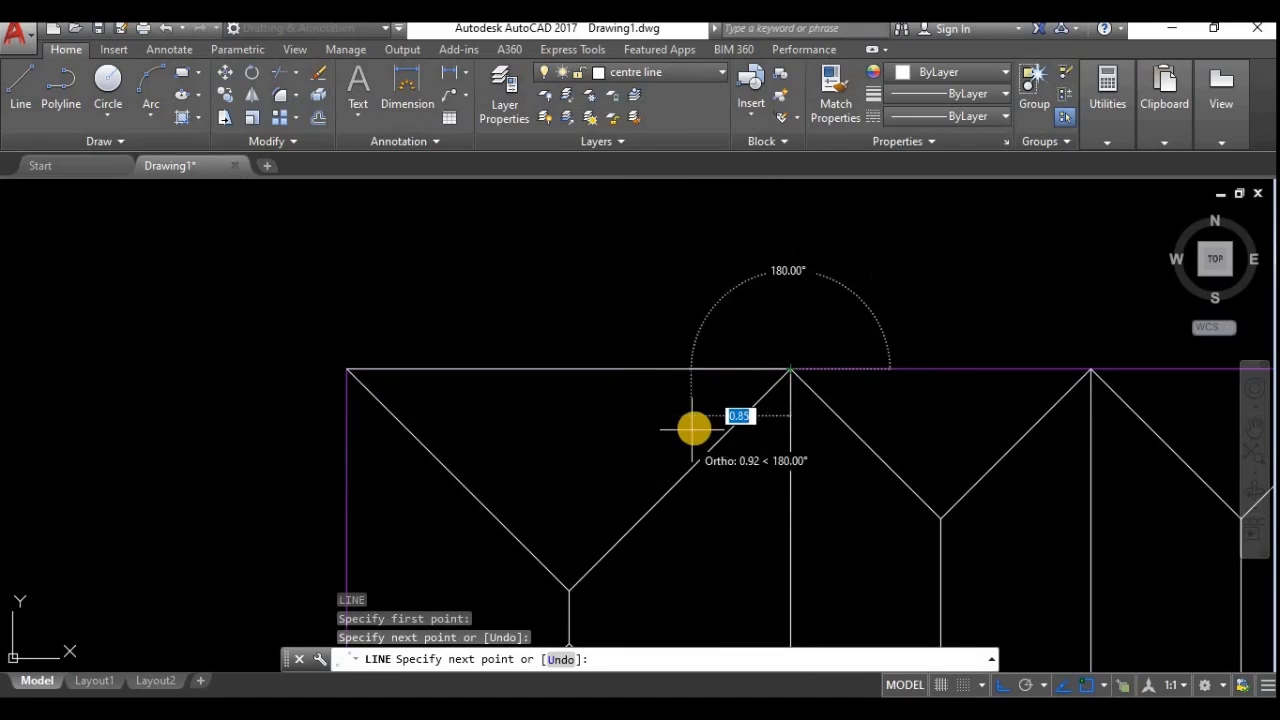
key(Return)
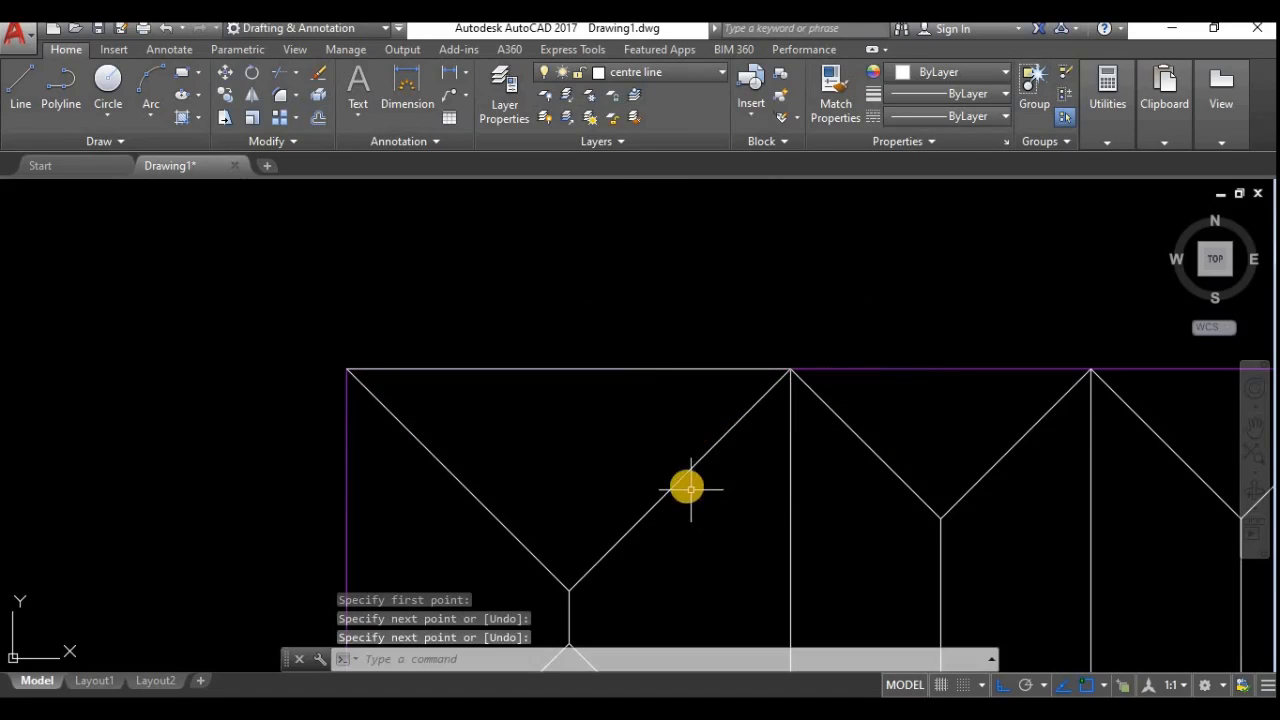
Convert the top edge line and the two upper diagonals of the top-left panel into a region.
click(683, 478)
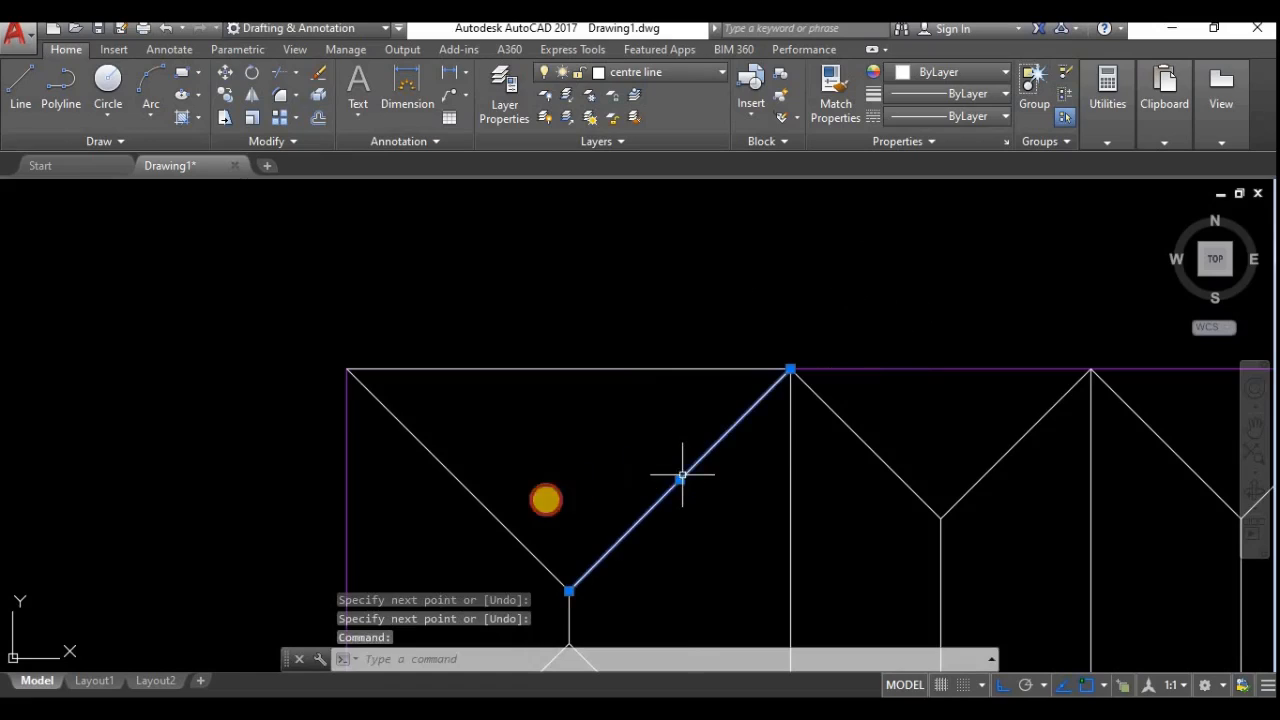
click(503, 530)
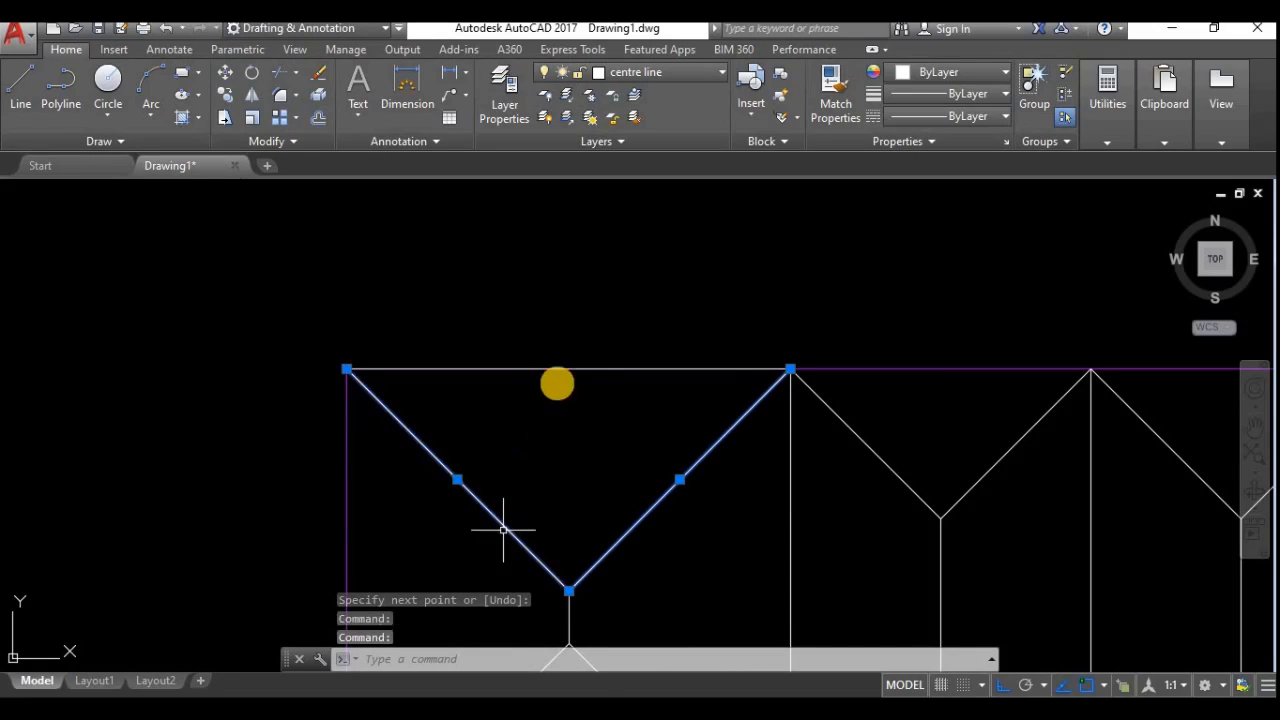
click(561, 370)
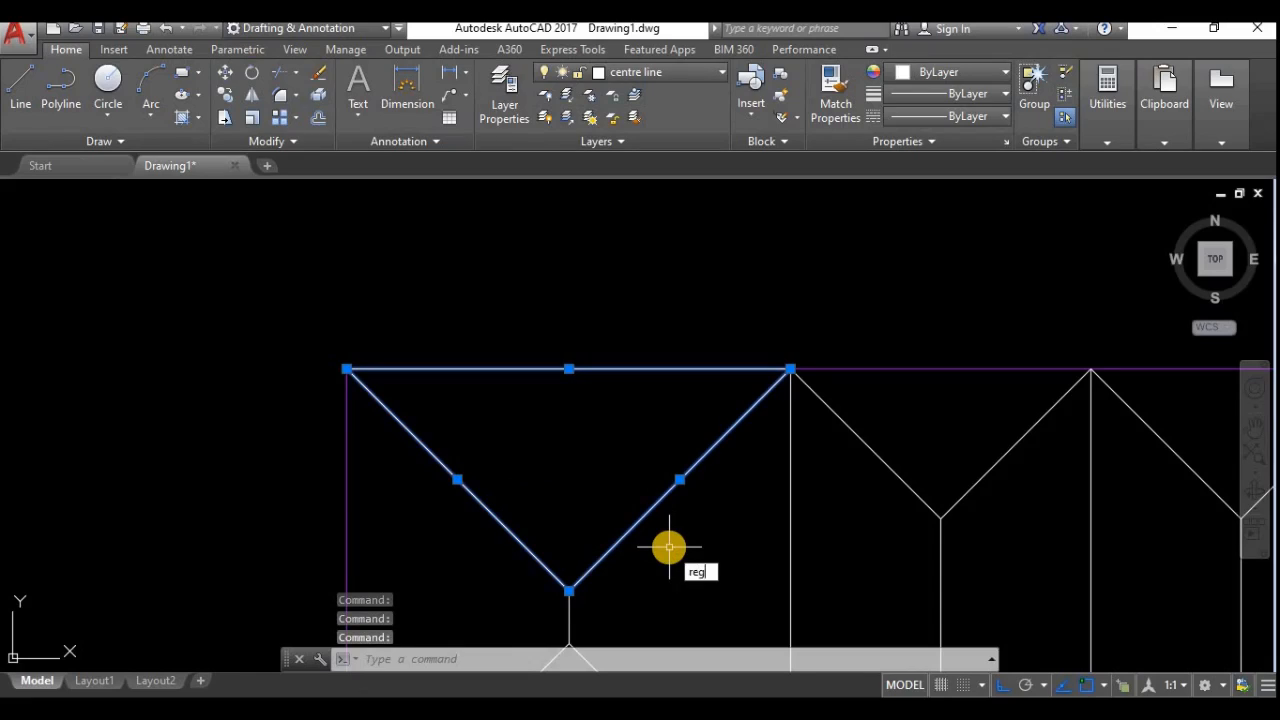
key(Return)
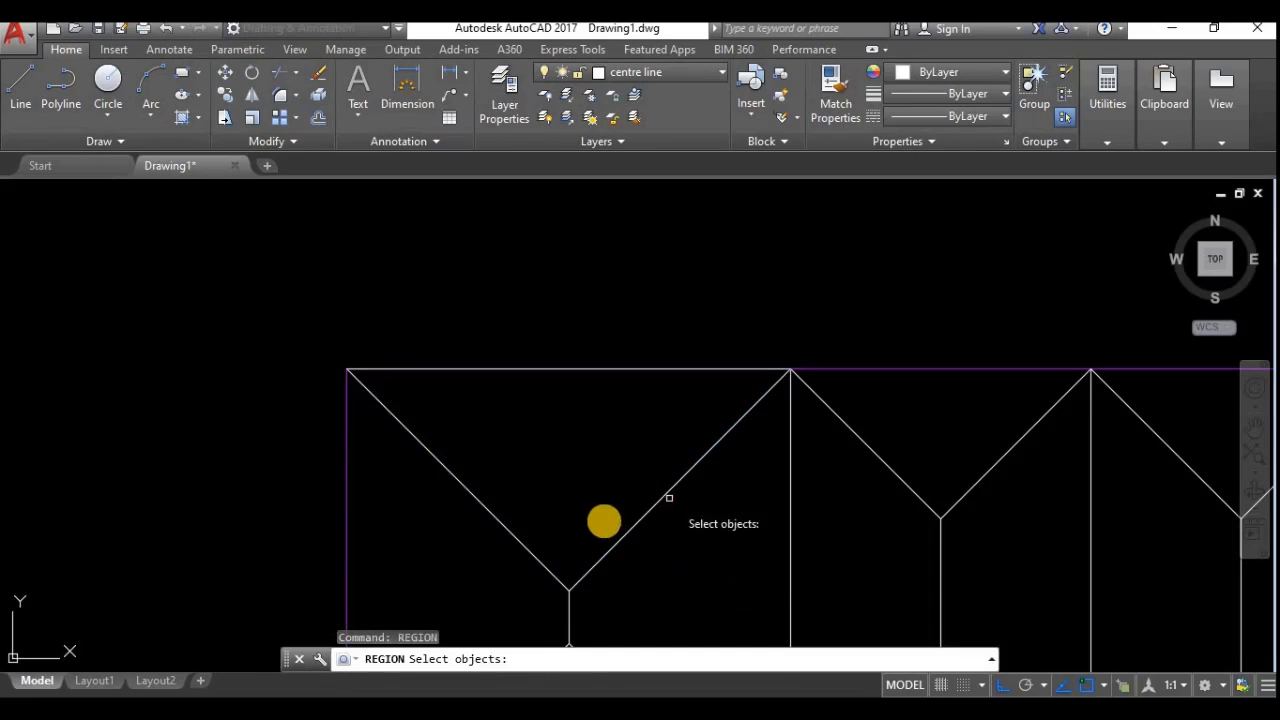
click(610, 548)
click(514, 536)
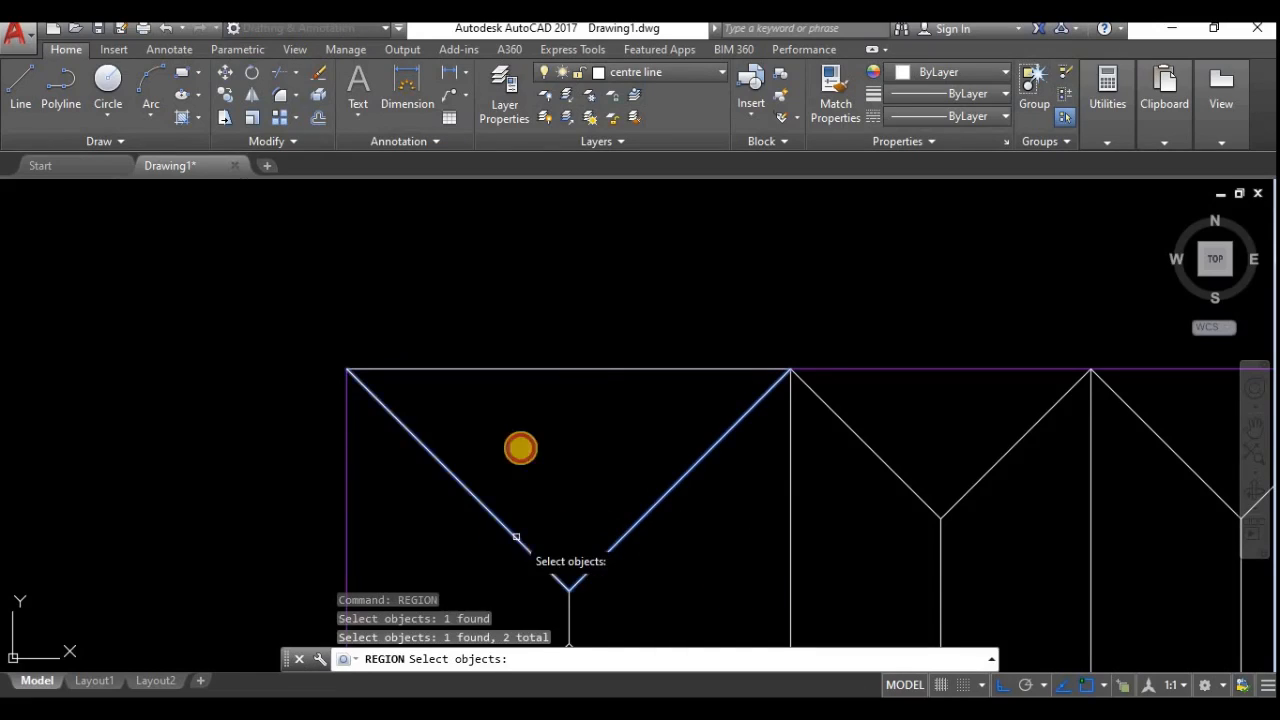
click(540, 371)
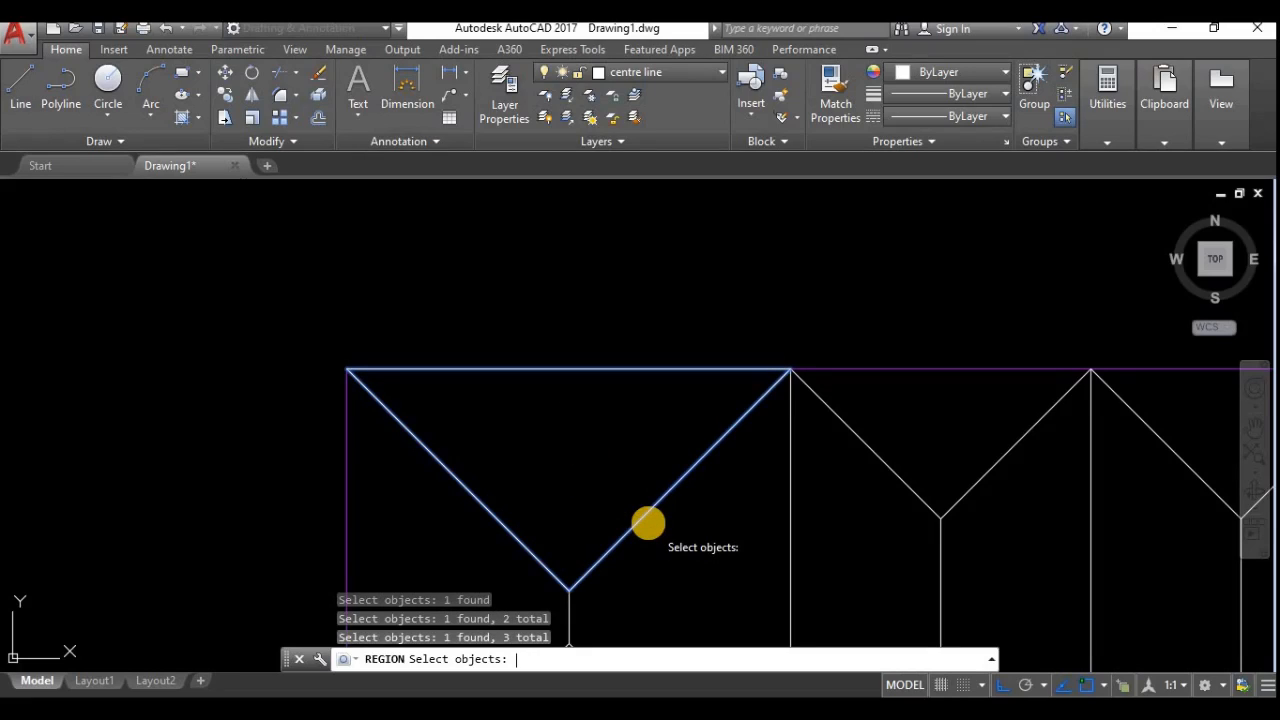
key(Return)
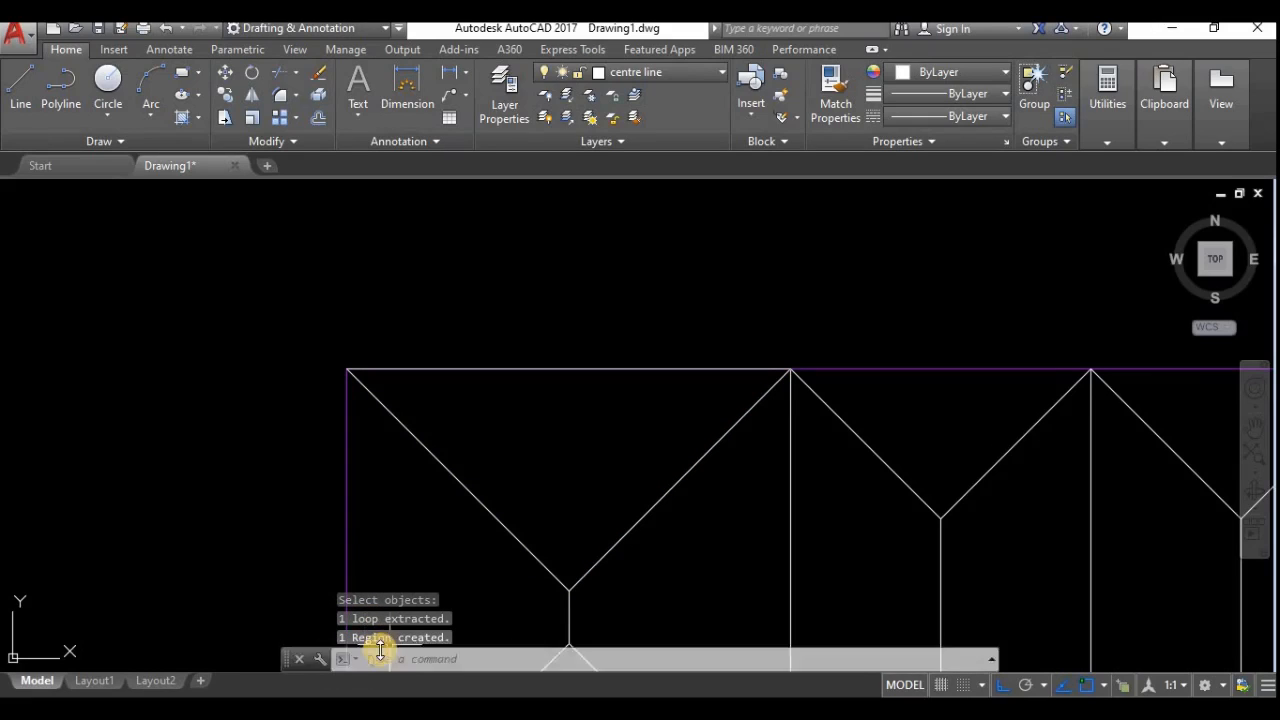
List the properties of the upper triangle region in the top-left panel and copy its area entry from the command history.
click(638, 522)
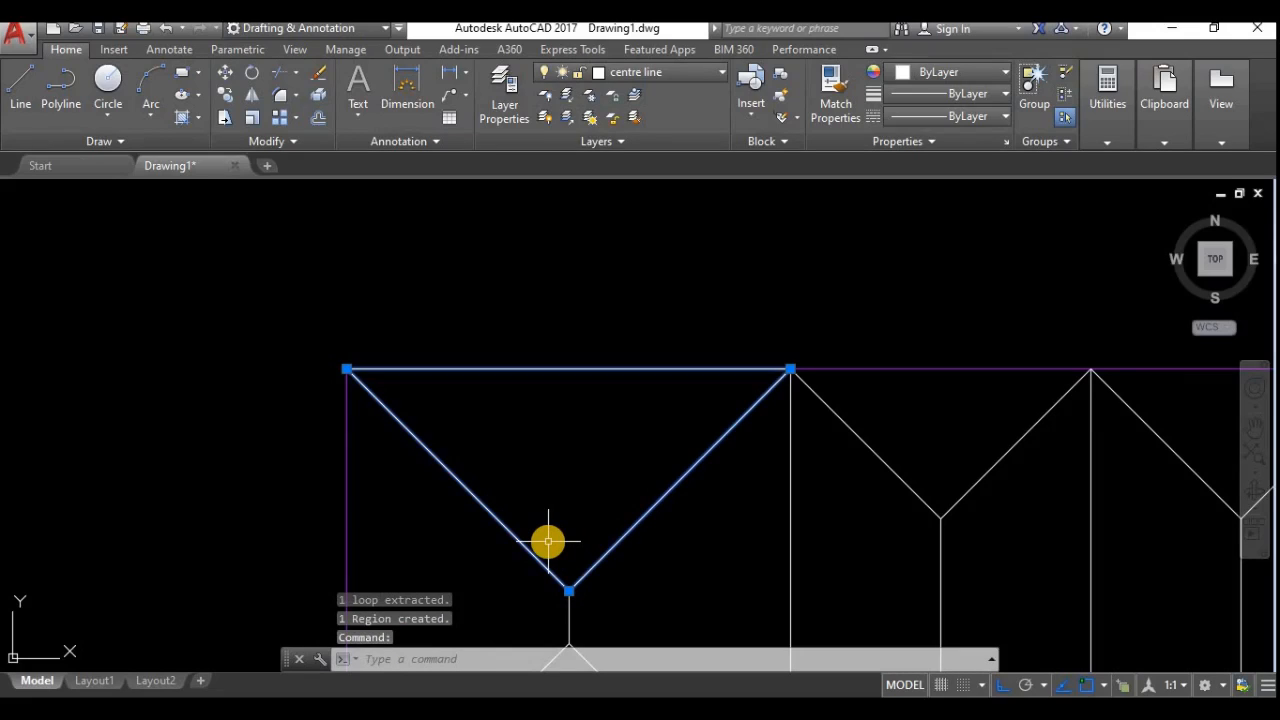
text(list)
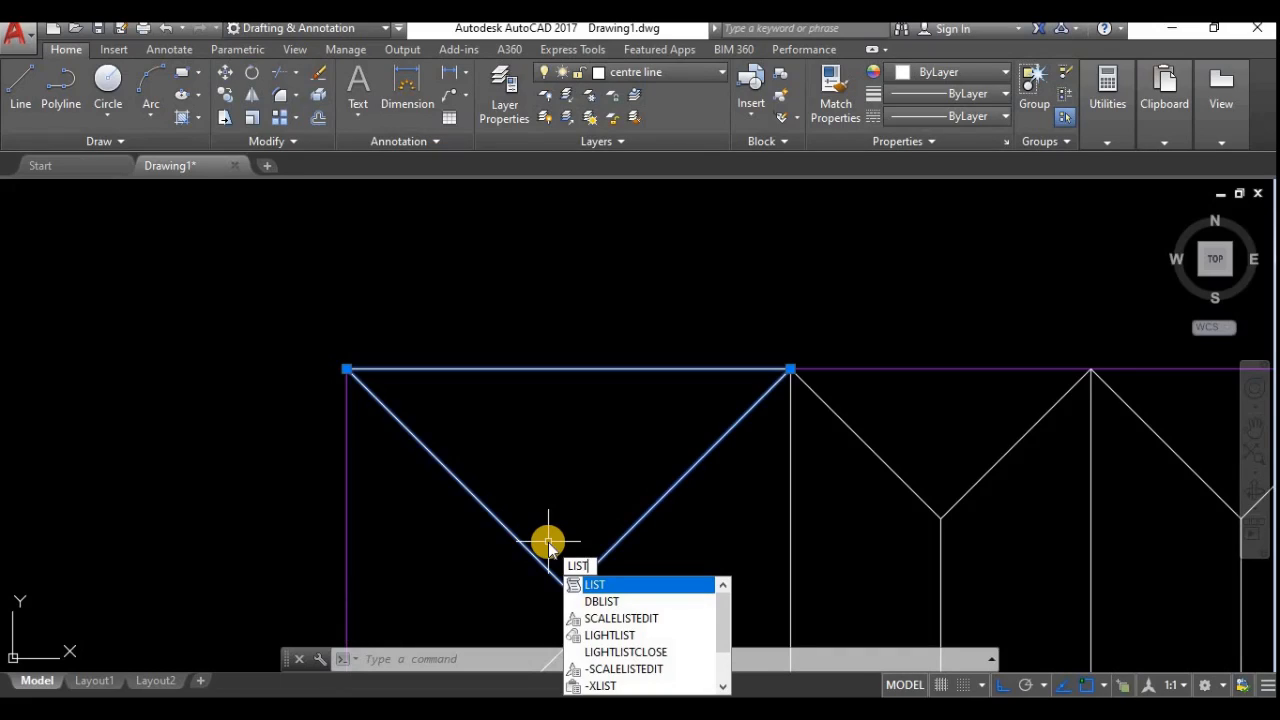
key(Return)
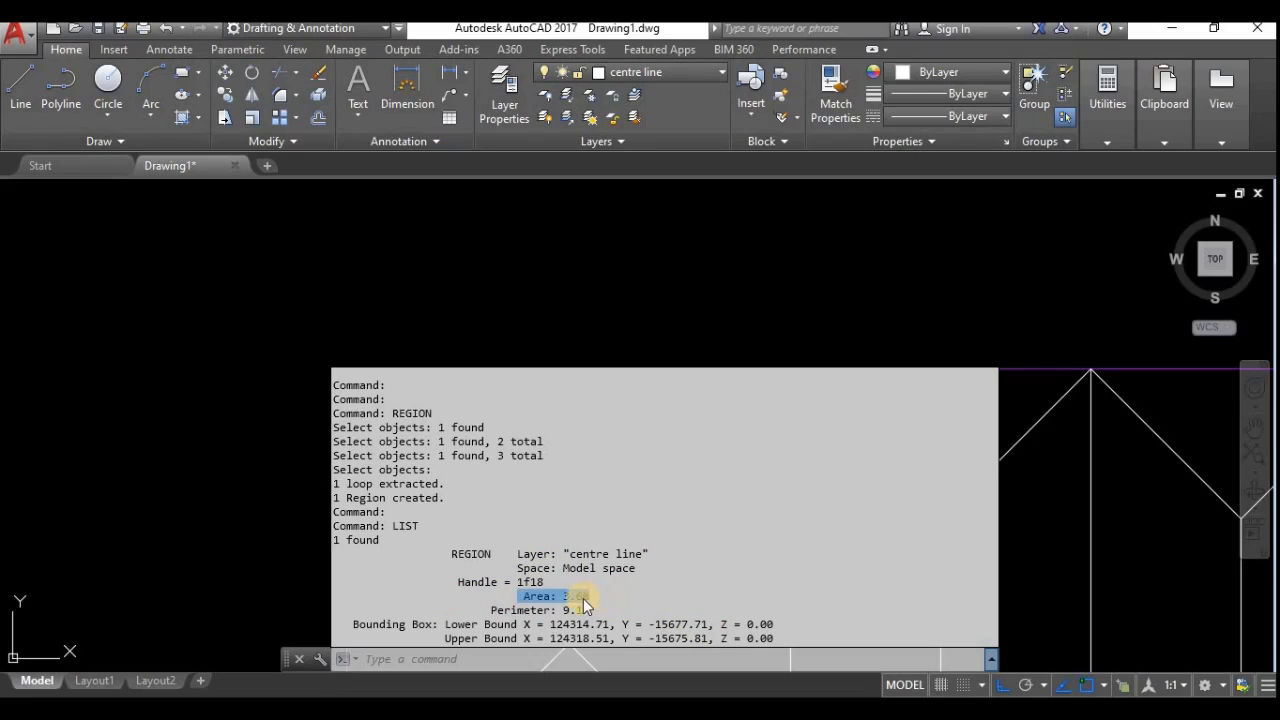
right_click(578, 598)
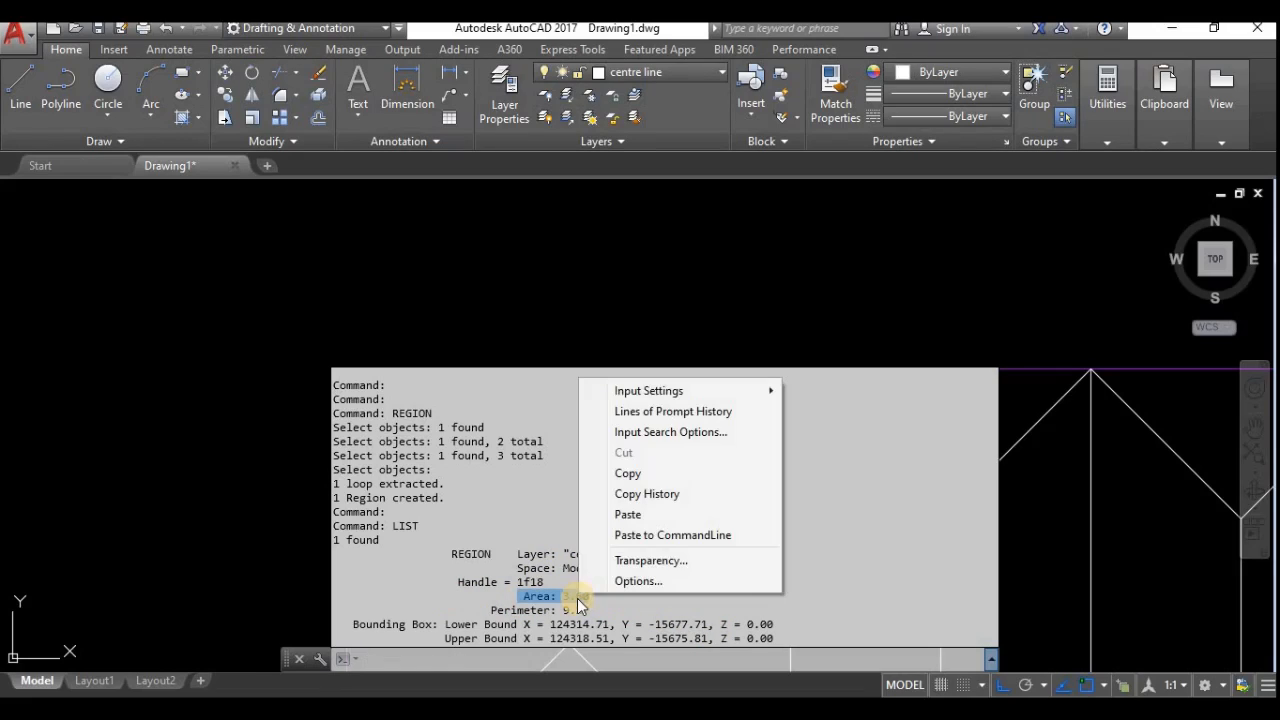
click(652, 472)
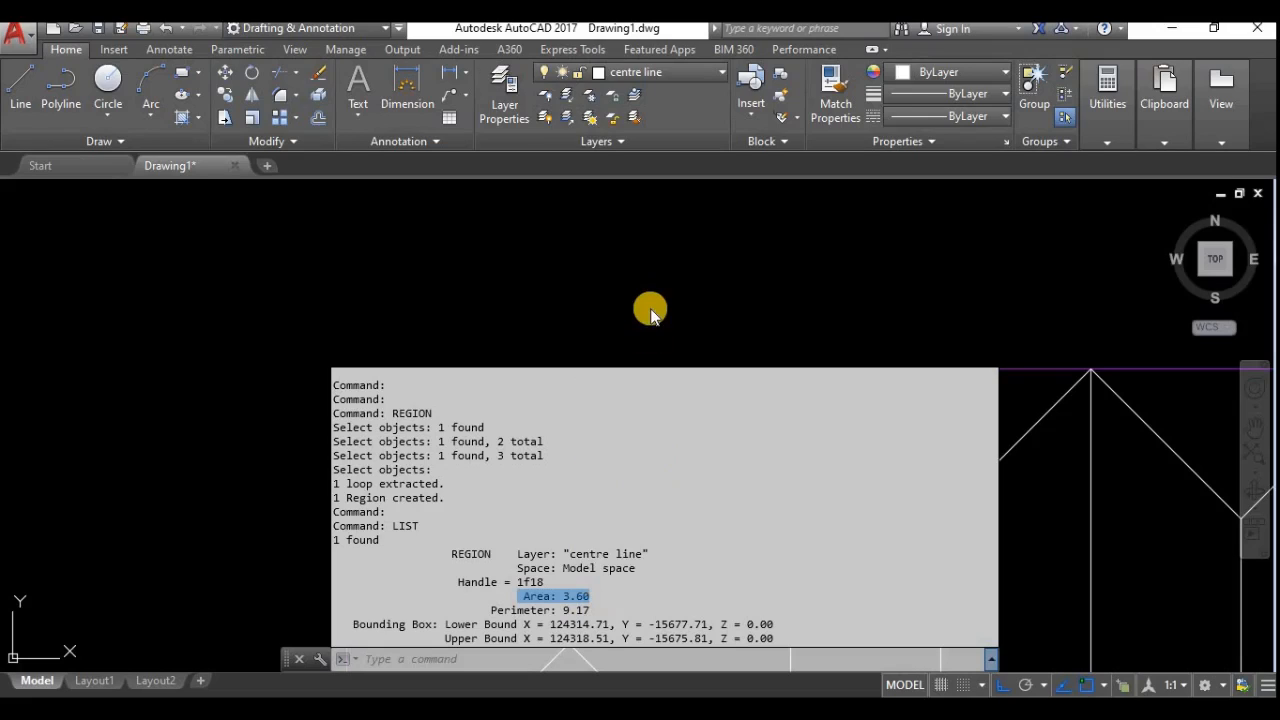
click(650, 310)
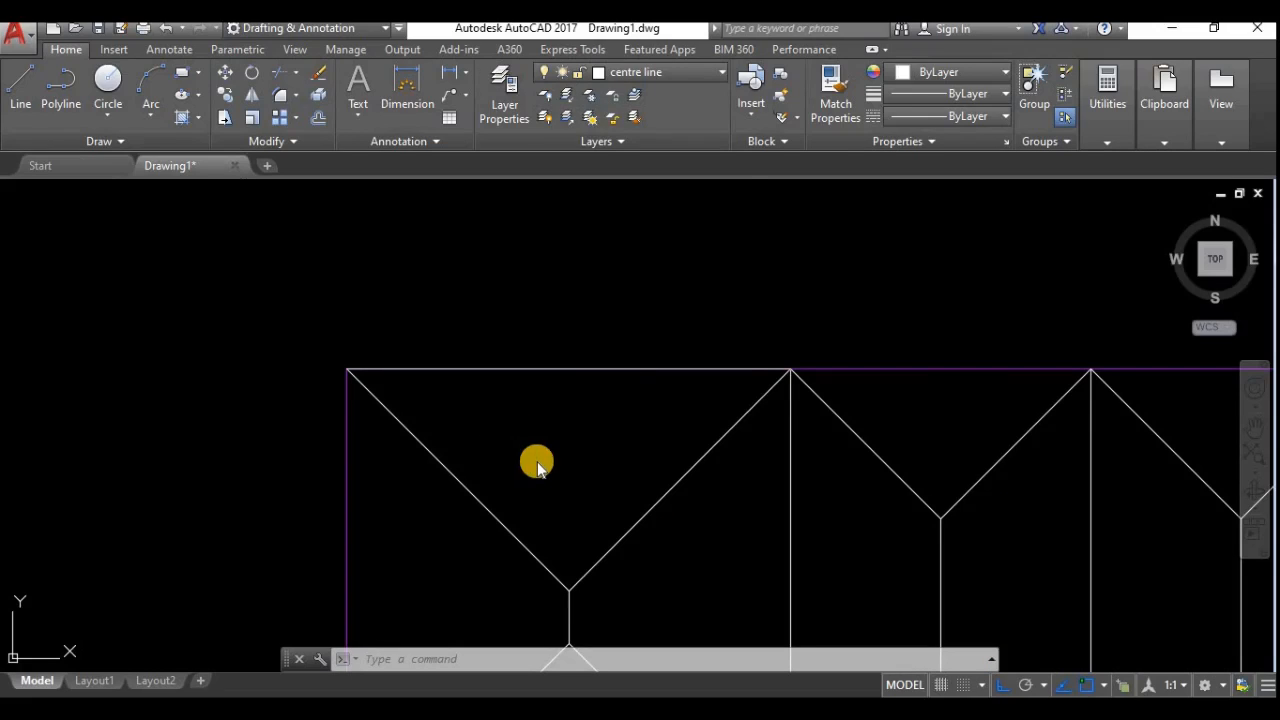
Paste the copied area entry as text inside the upper triangle of the top-left panel.
right_click(533, 460)
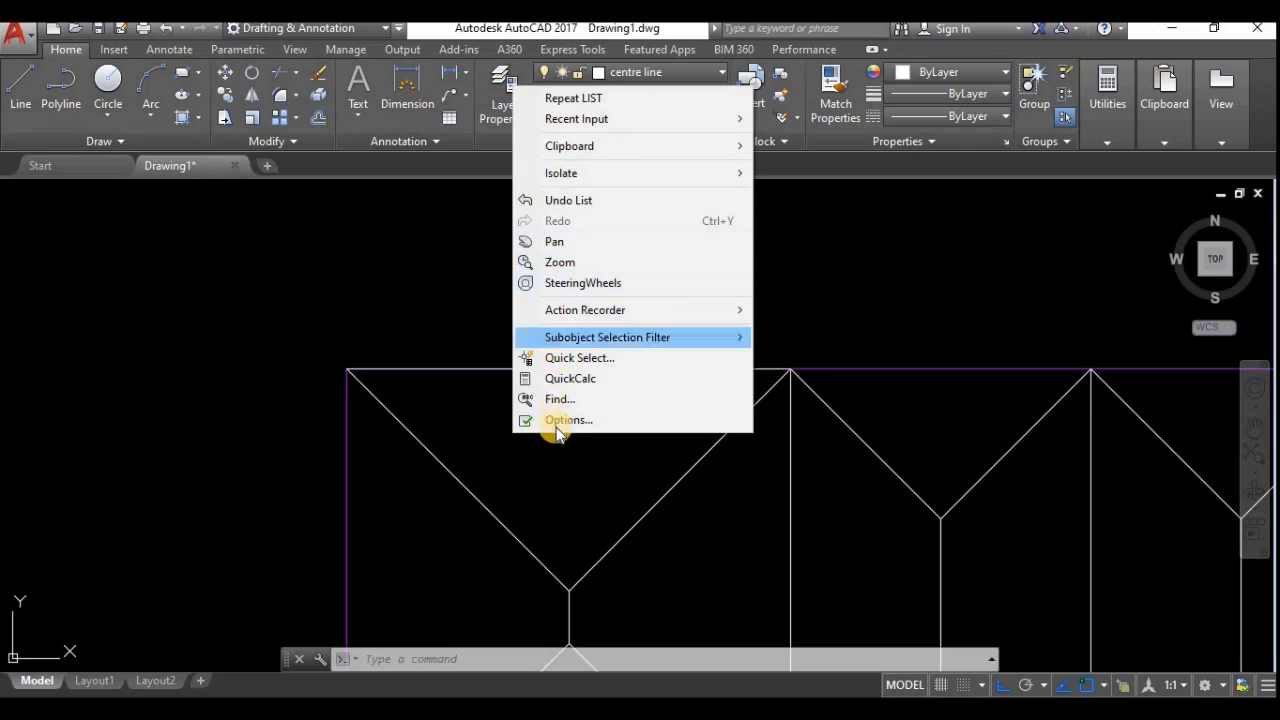
click(551, 506)
click(548, 464)
click(514, 466)
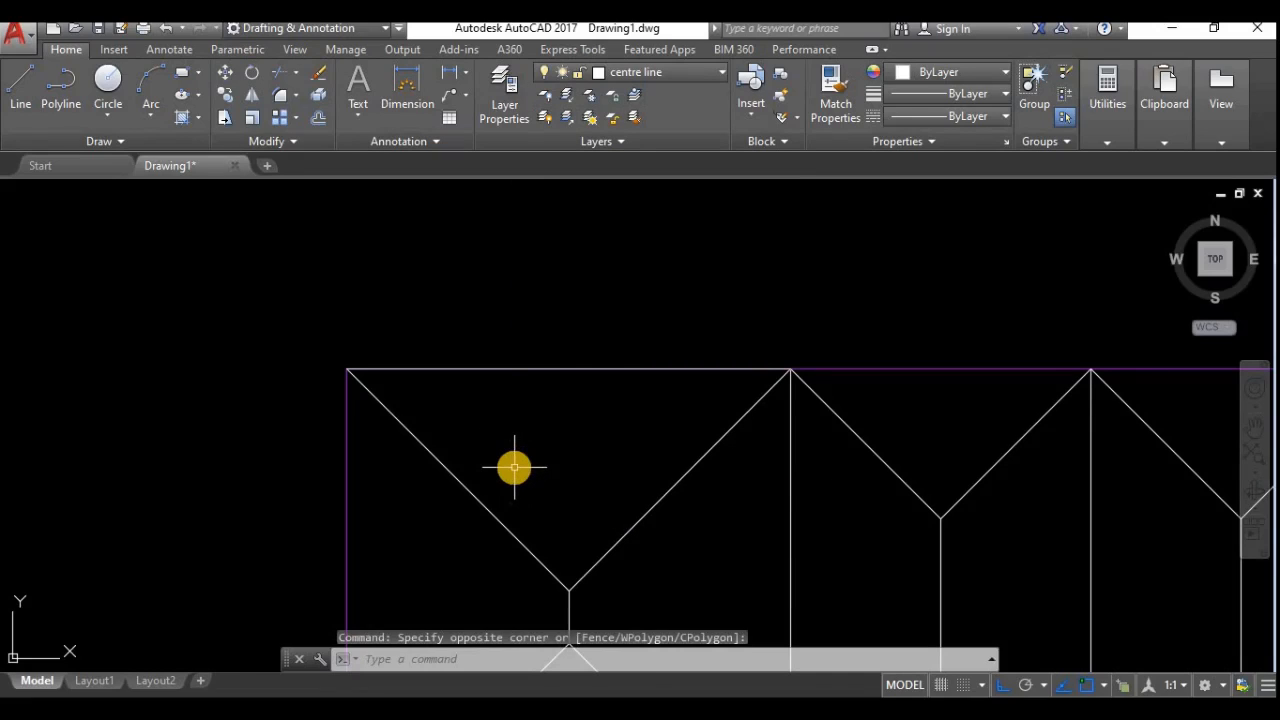
key(ctrl+v)
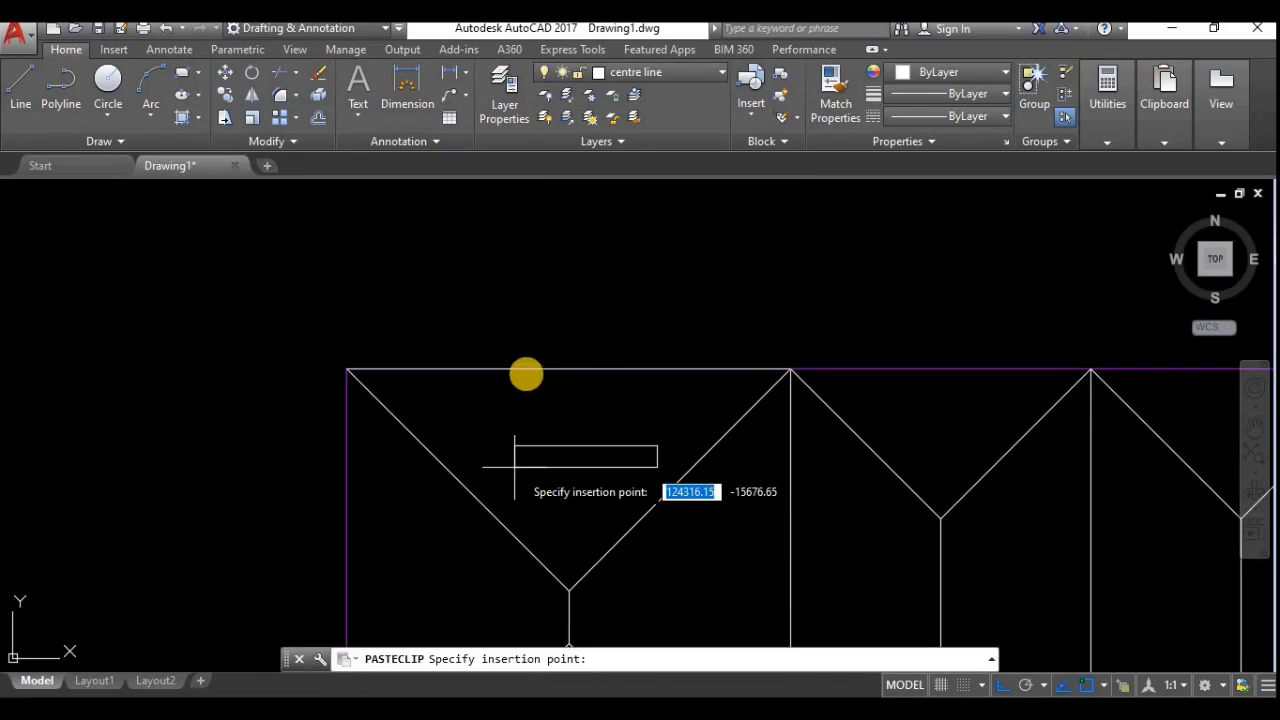
click(524, 443)
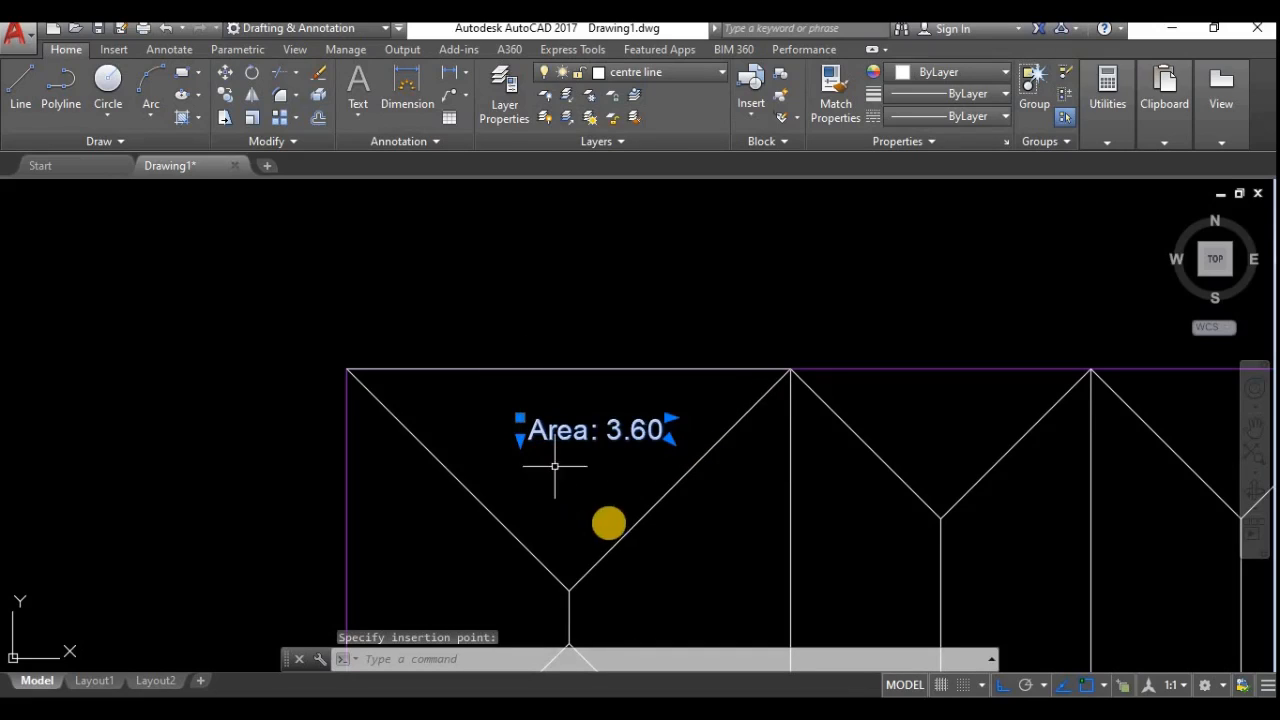
Add the unit m2 to the triangle's area label, widening its text frame to fit one line, and centre the label within the triangle.
click(636, 430)
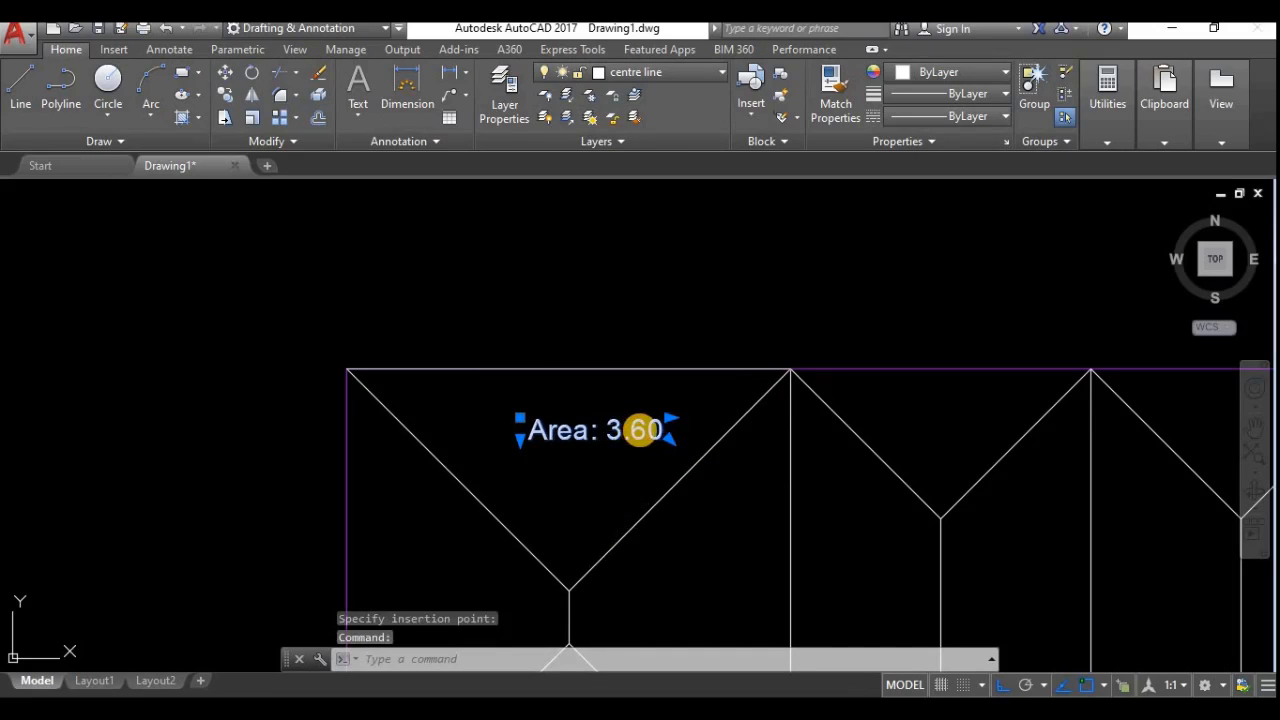
double_click(627, 430)
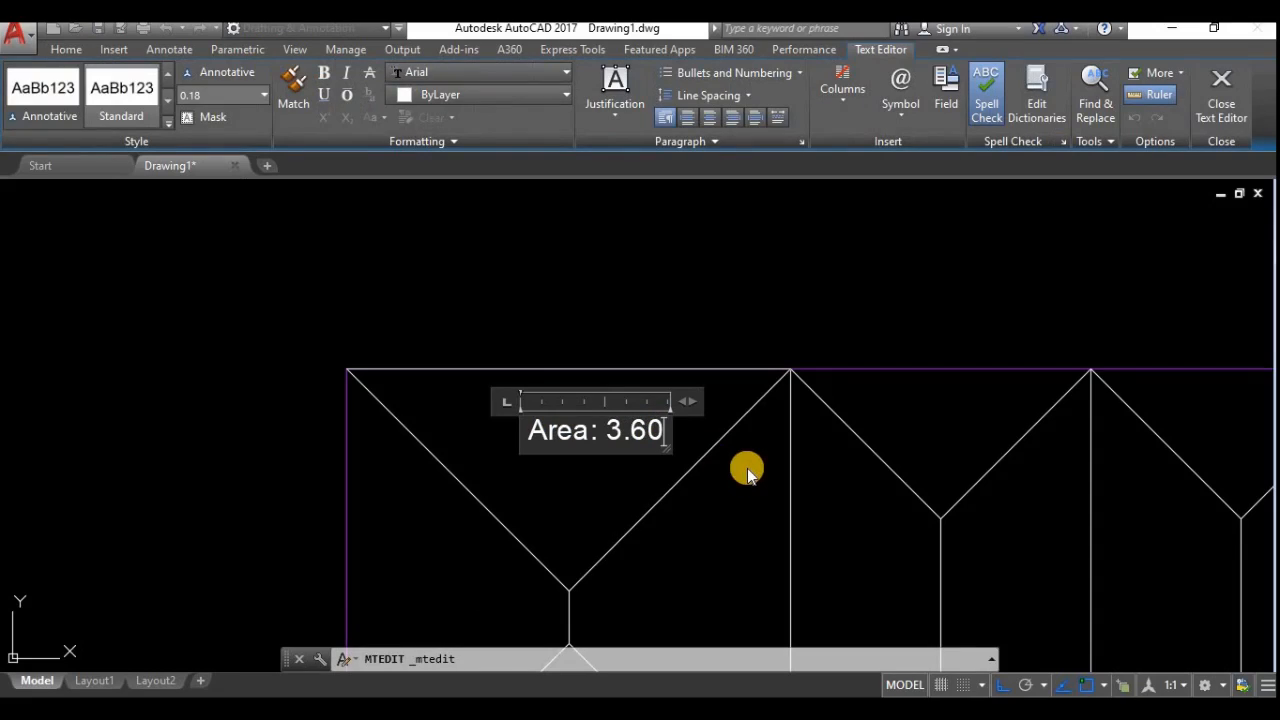
text(m2)
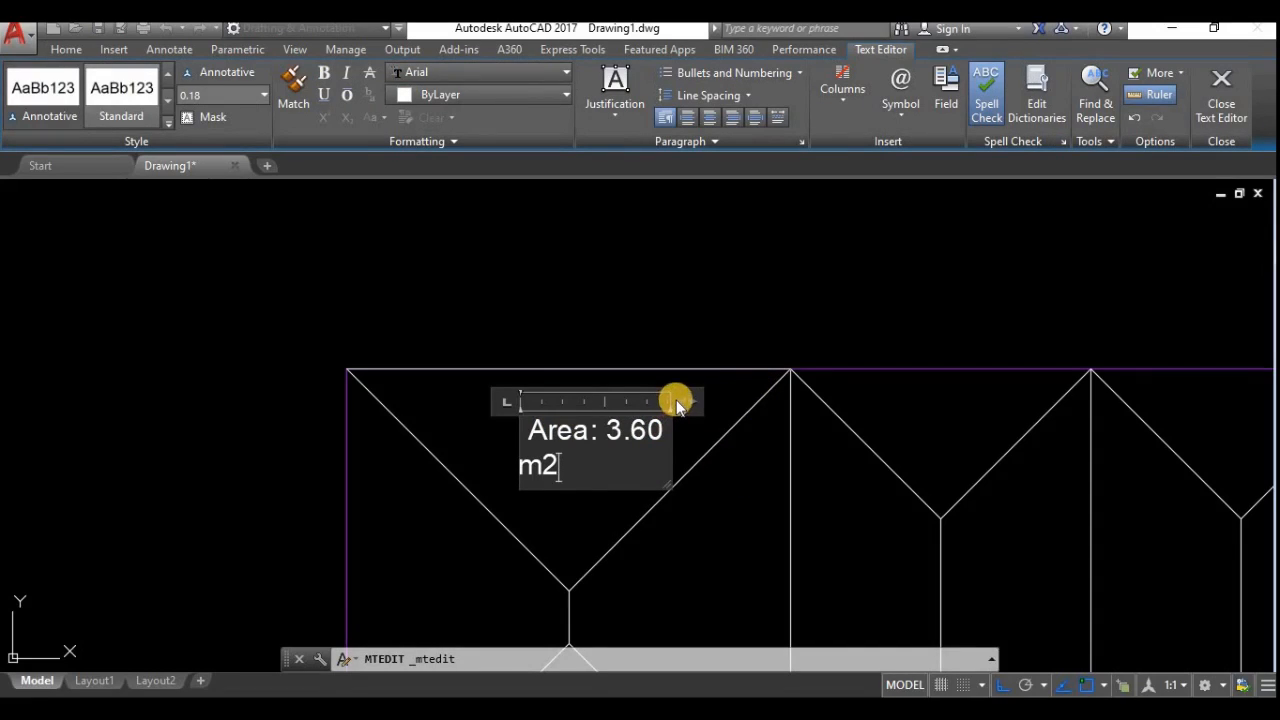
drag(690, 398, 762, 398)
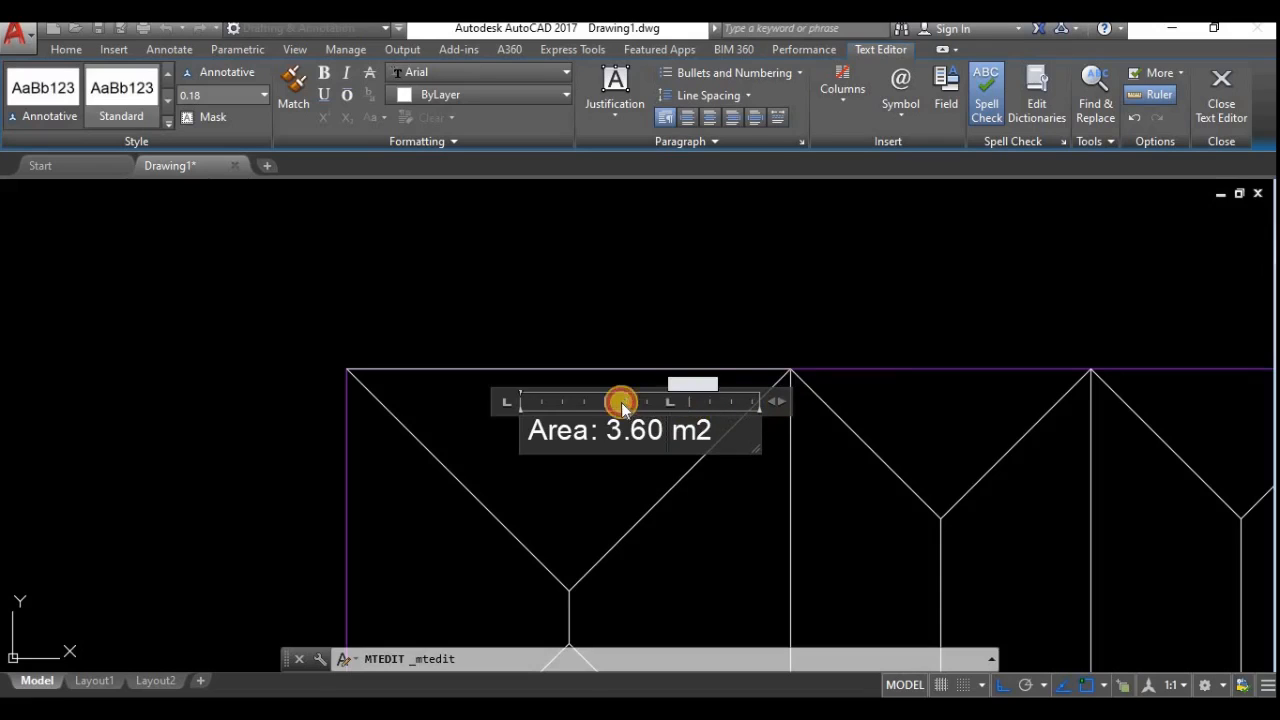
click(470, 430)
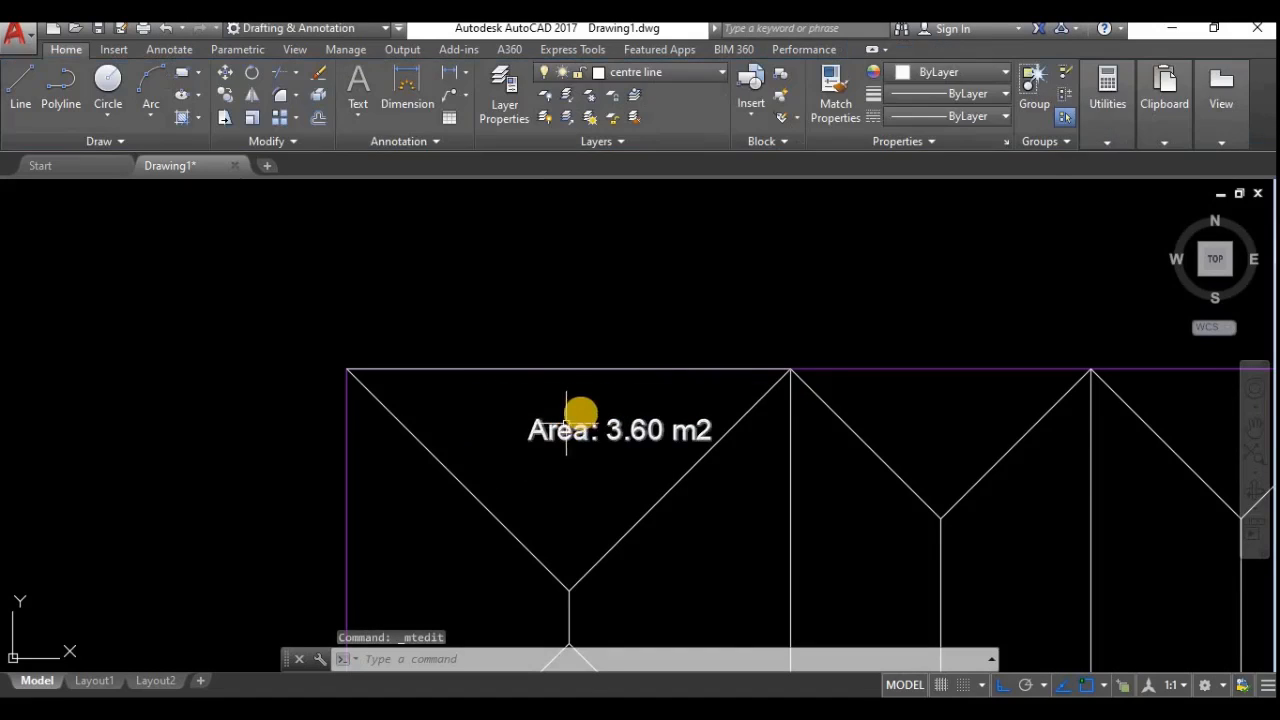
click(520, 421)
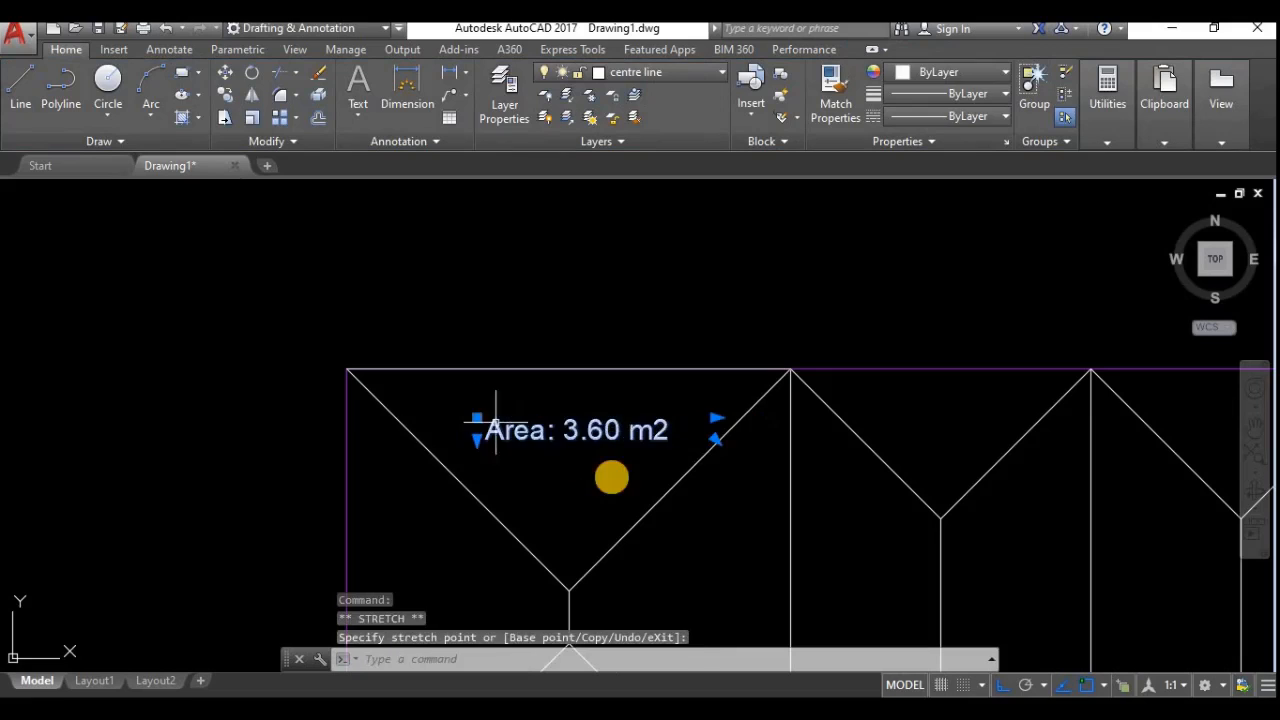
Measure the combined area of the two trapezoids sharing the vertical grid line between the first two top-row panels, tracing their outer corners.
scroll(614, 470, down, 2)
middle_drag(628, 484, 543, 472)
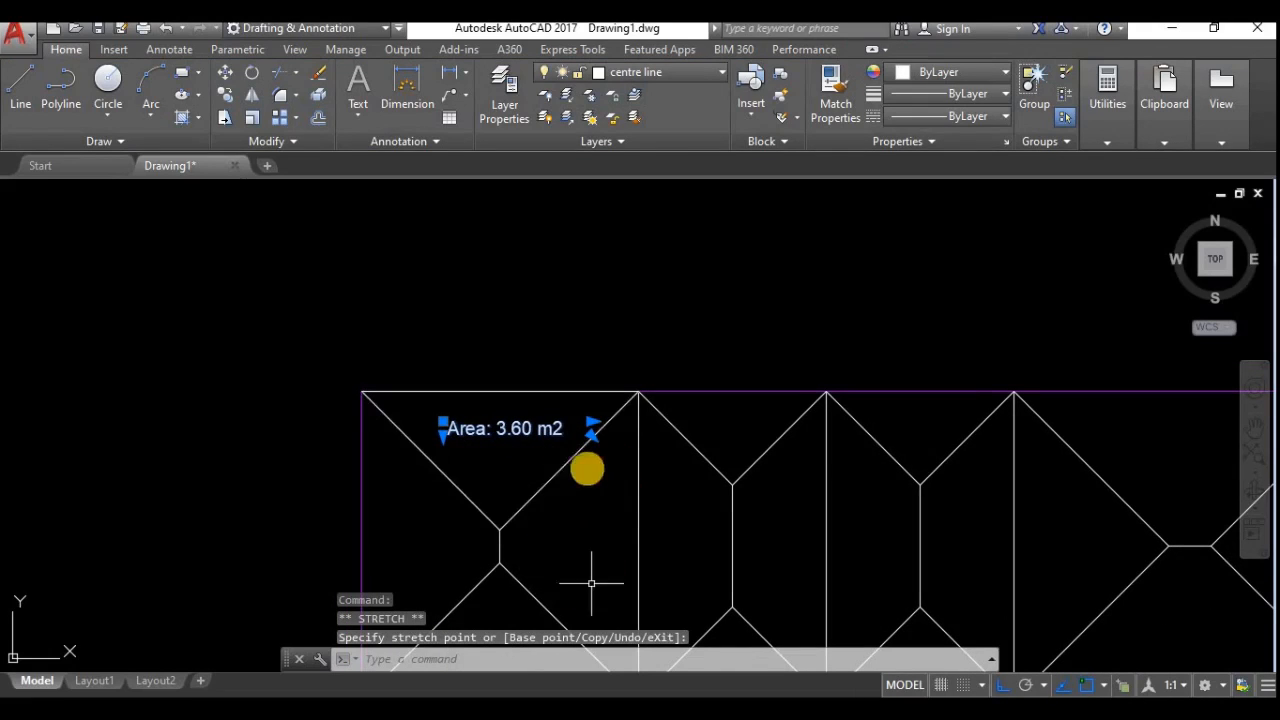
scroll(995, 468, down, 3)
middle_drag(937, 508, 720, 477)
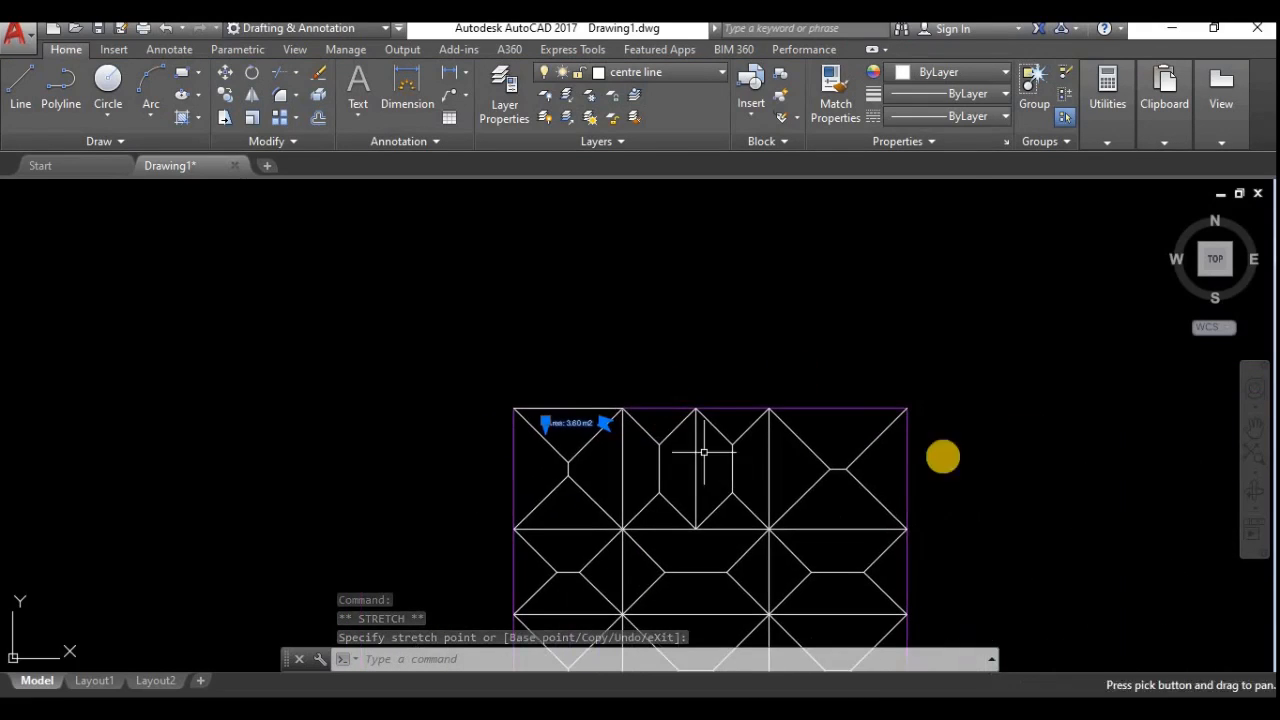
scroll(606, 486, up, 5)
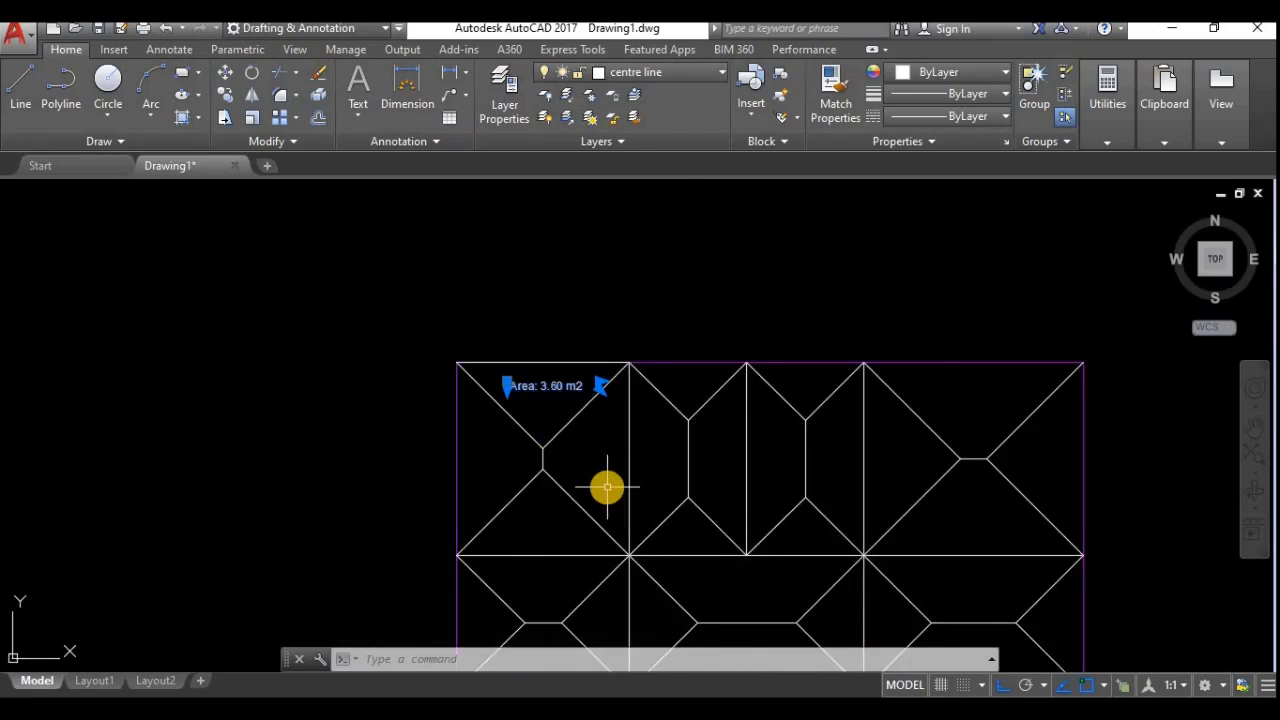
scroll(649, 321, down, 2)
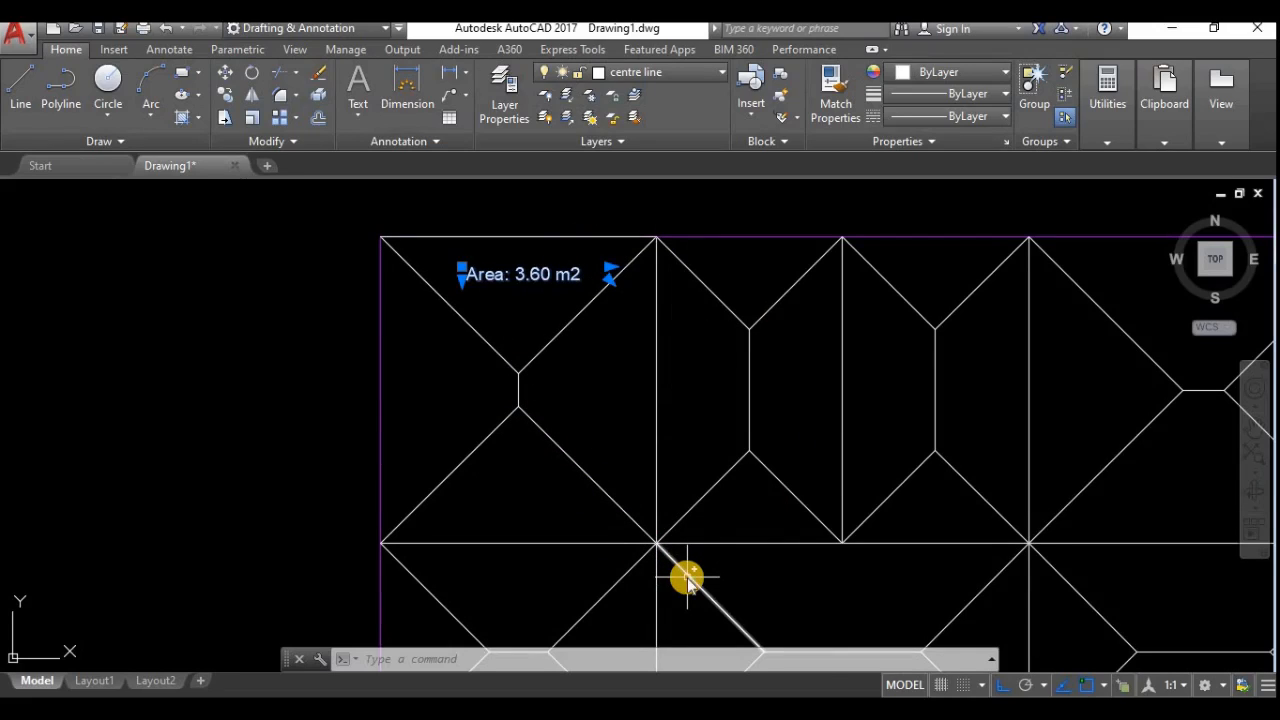
key(Return)
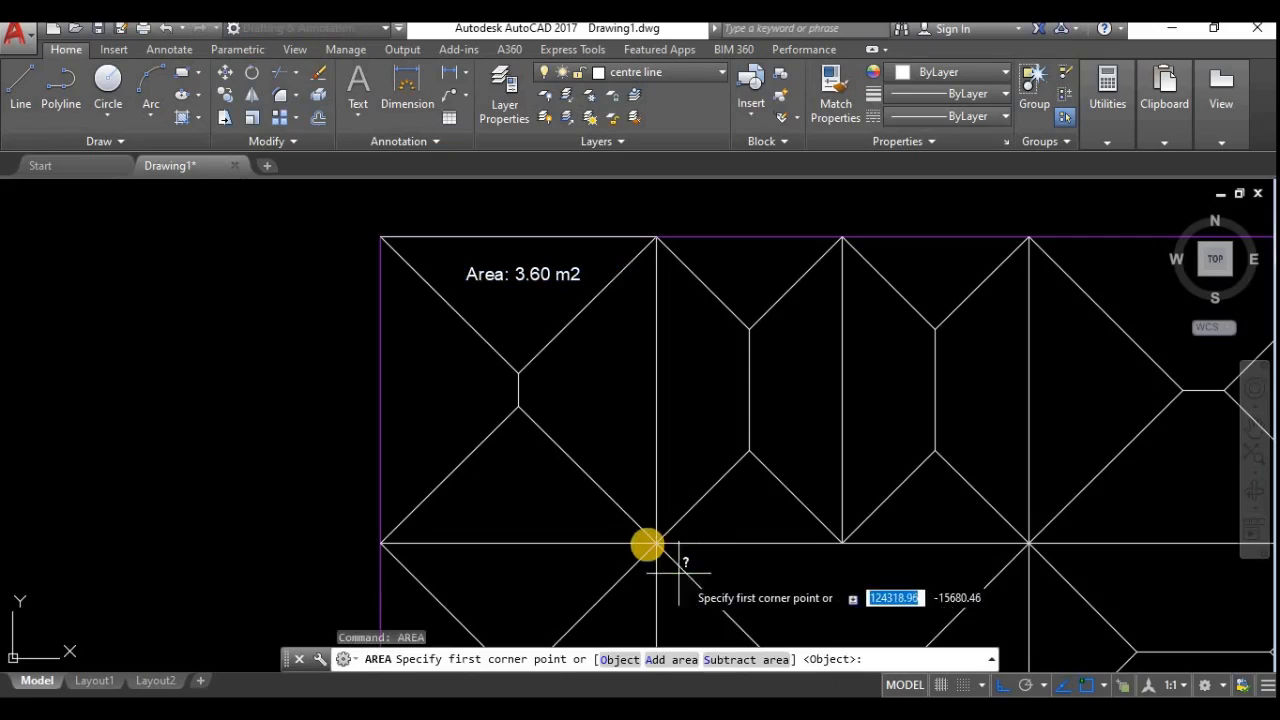
click(656, 543)
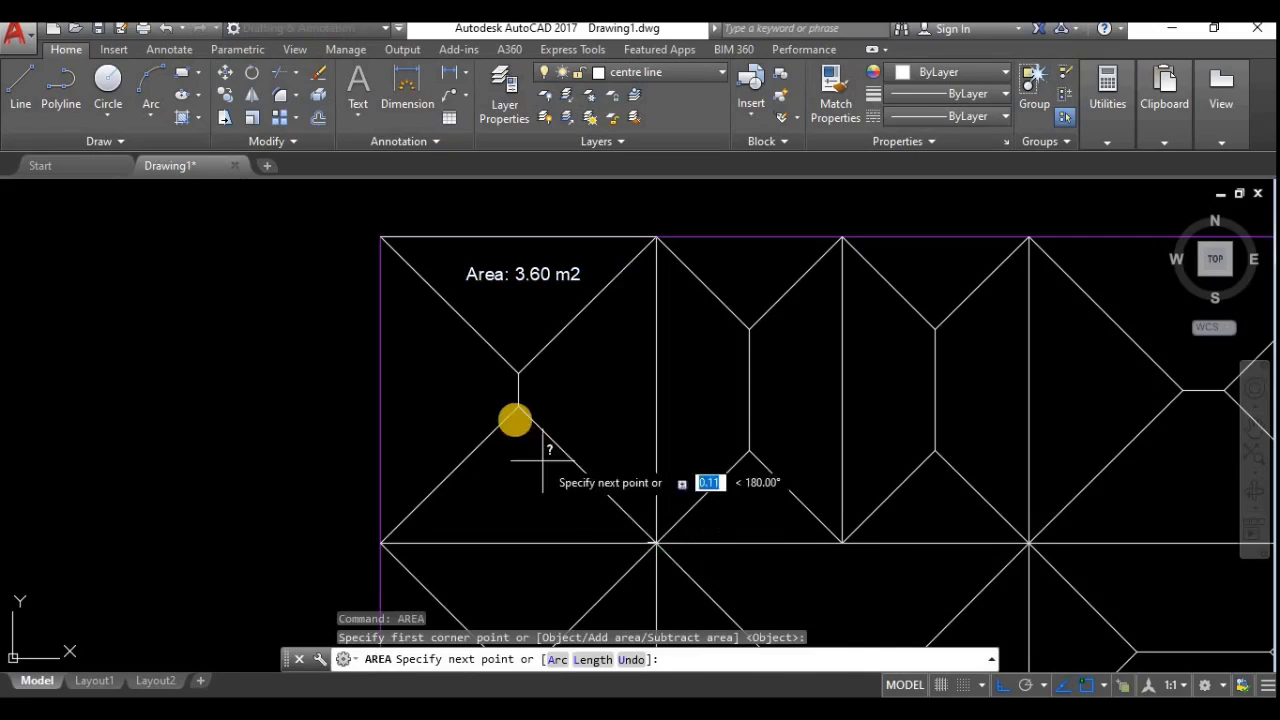
click(519, 404)
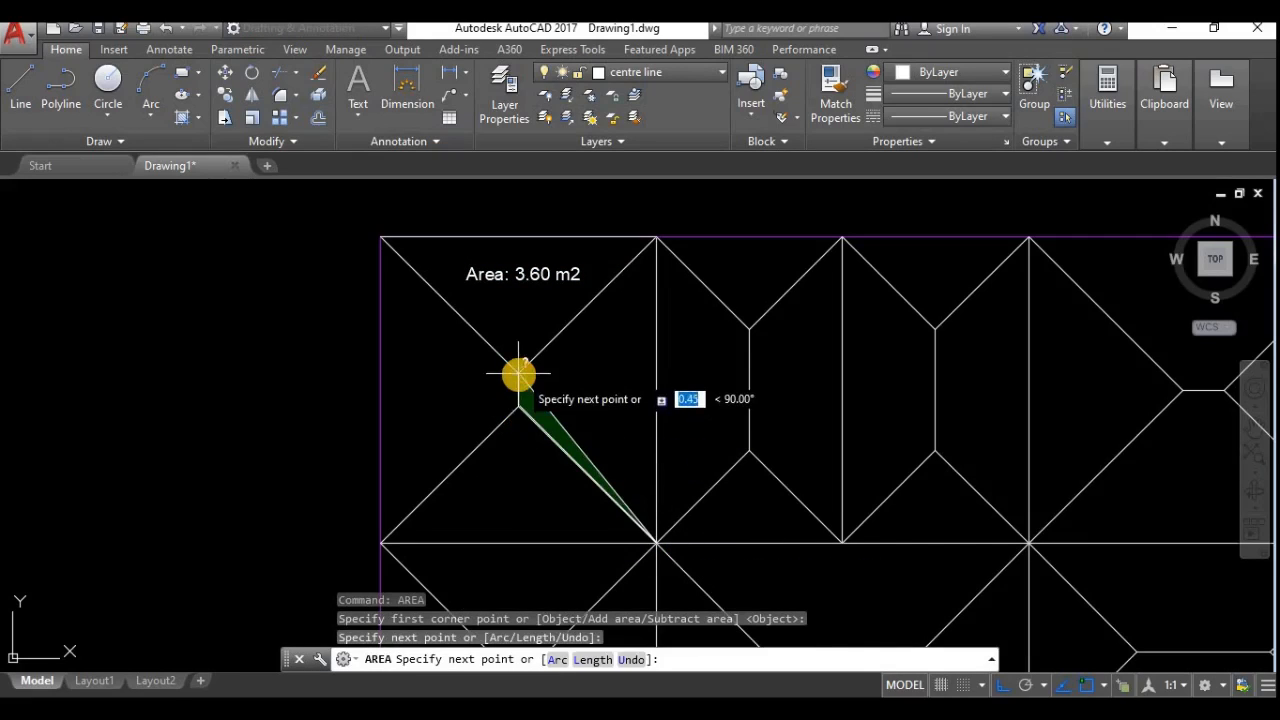
click(656, 239)
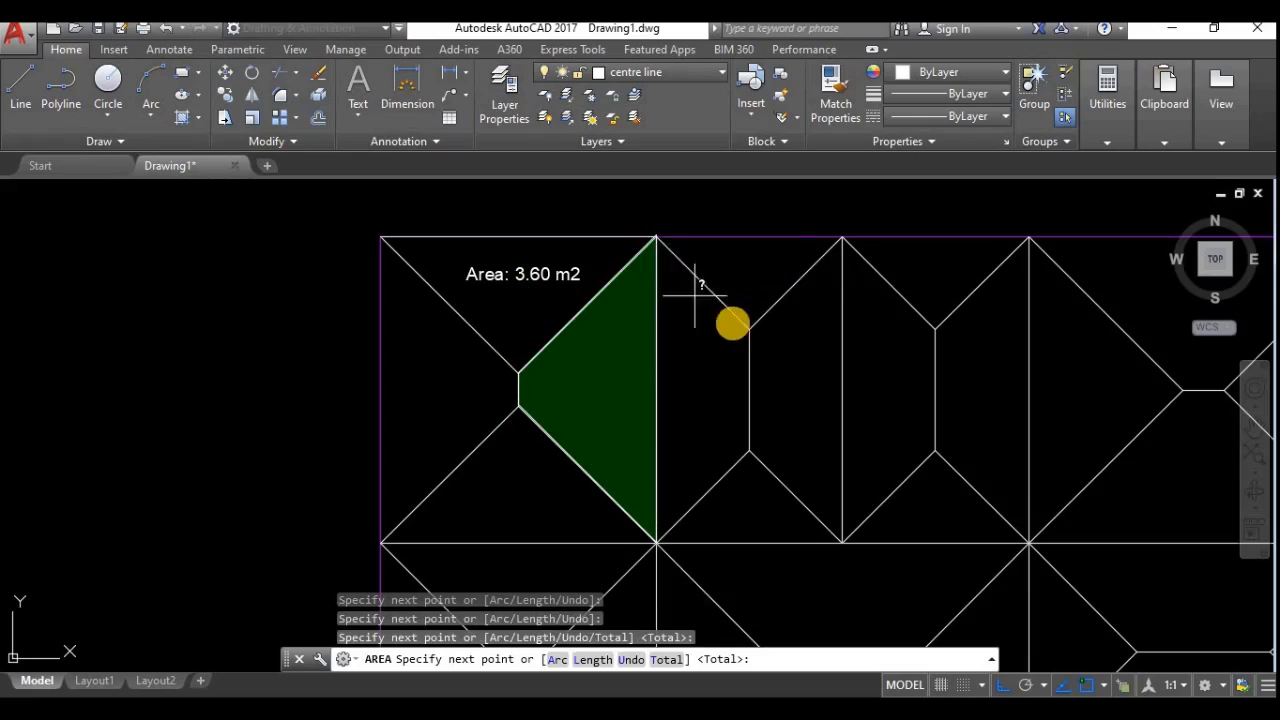
click(749, 328)
click(745, 455)
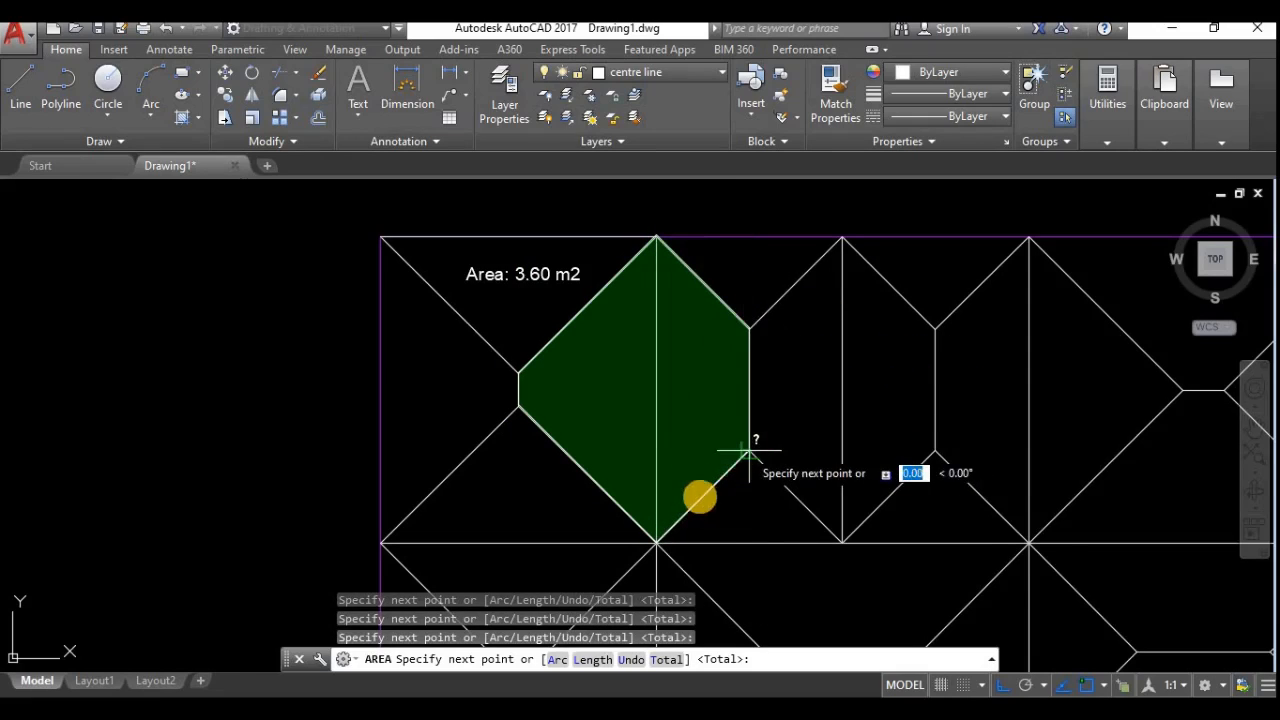
click(658, 540)
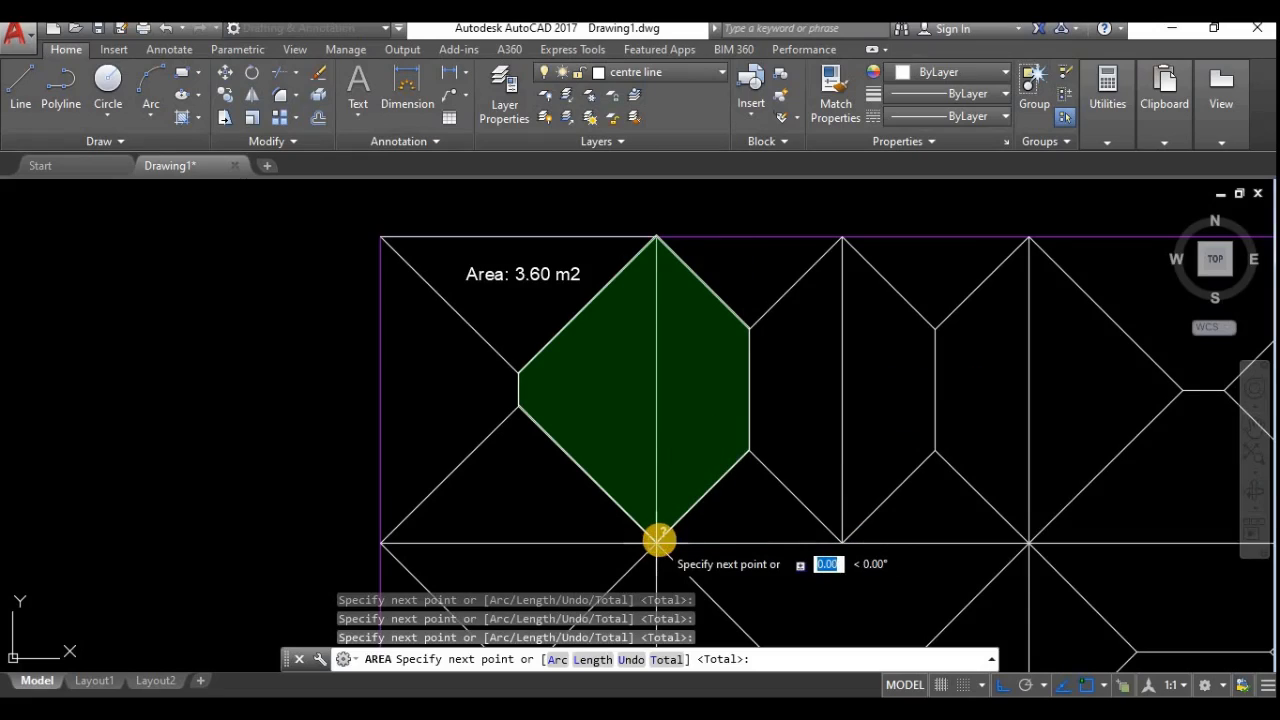
key(Return)
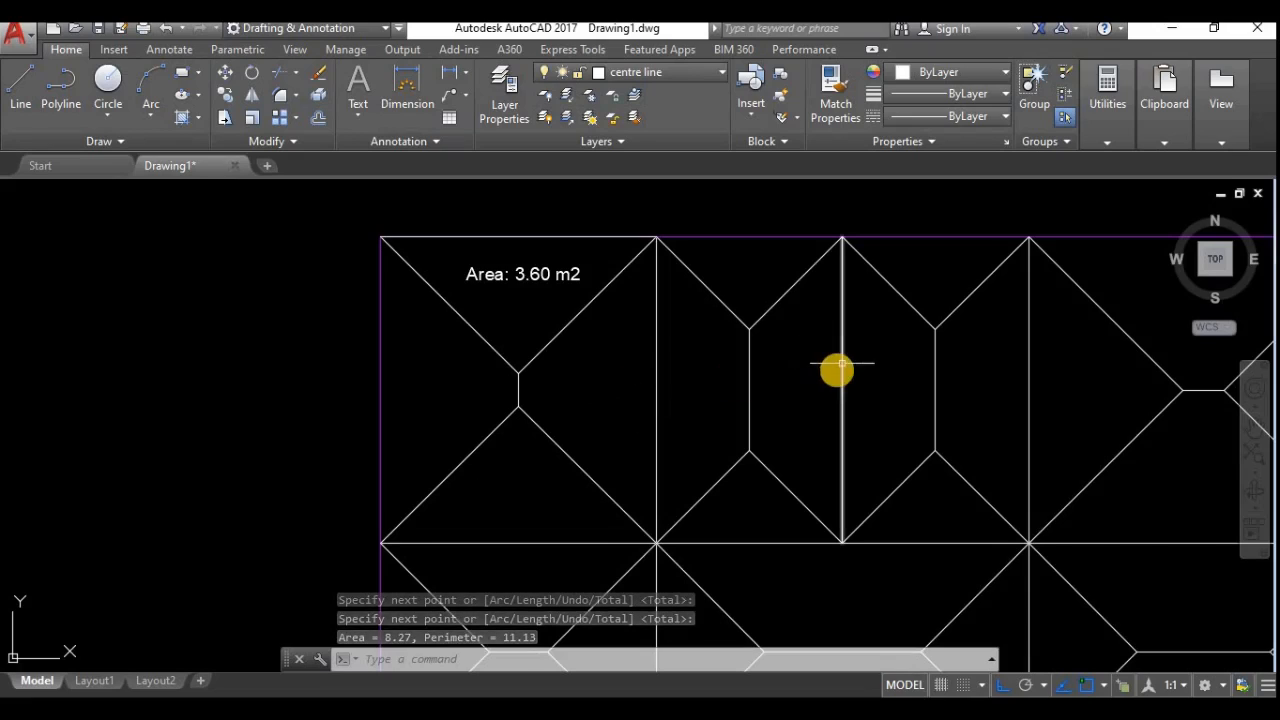
Copy the combined trapezoid area from the command history and paste it as text across the grid line the trapezoids share.
scroll(840, 371, down, 2)
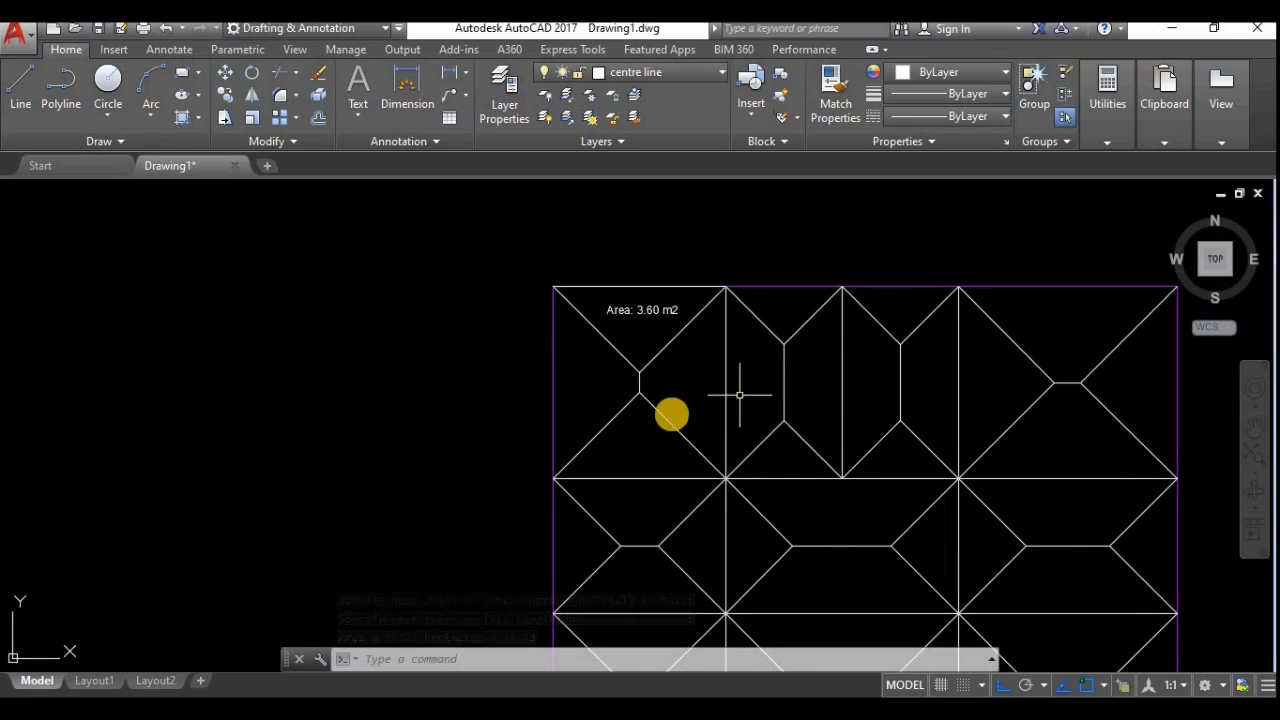
click(484, 664)
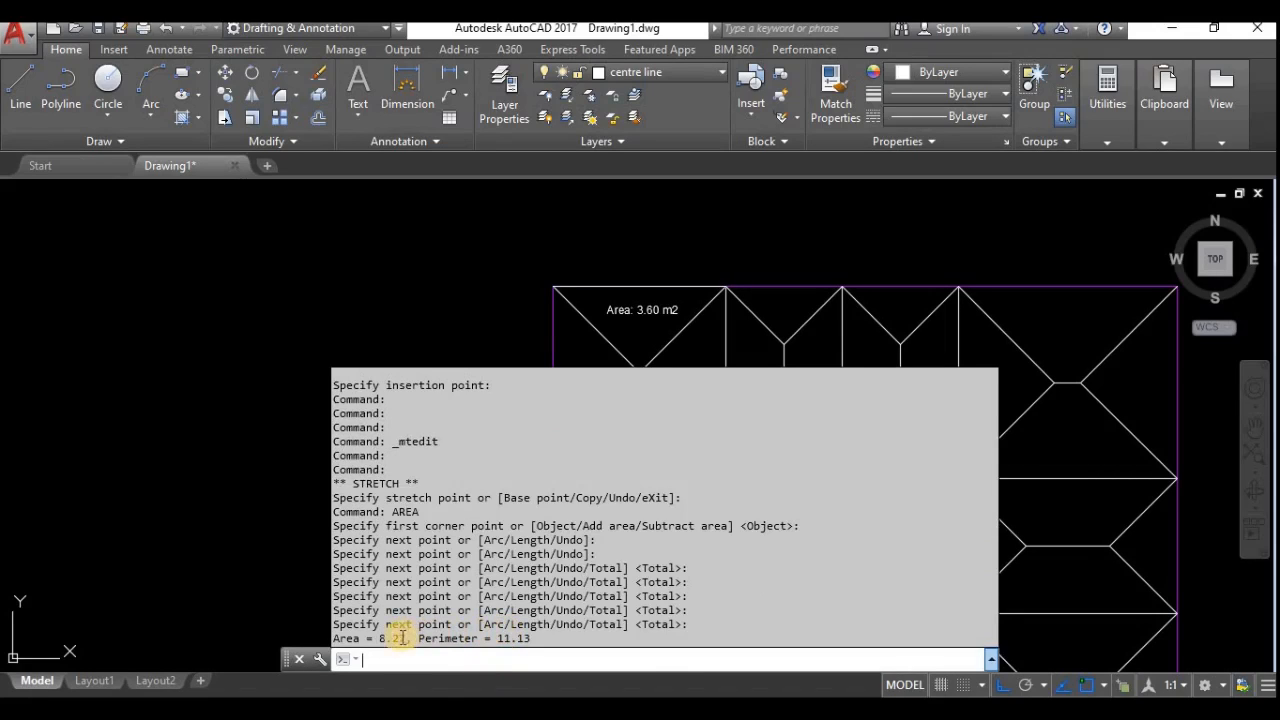
drag(379, 637, 343, 644)
key(ctrl+c)
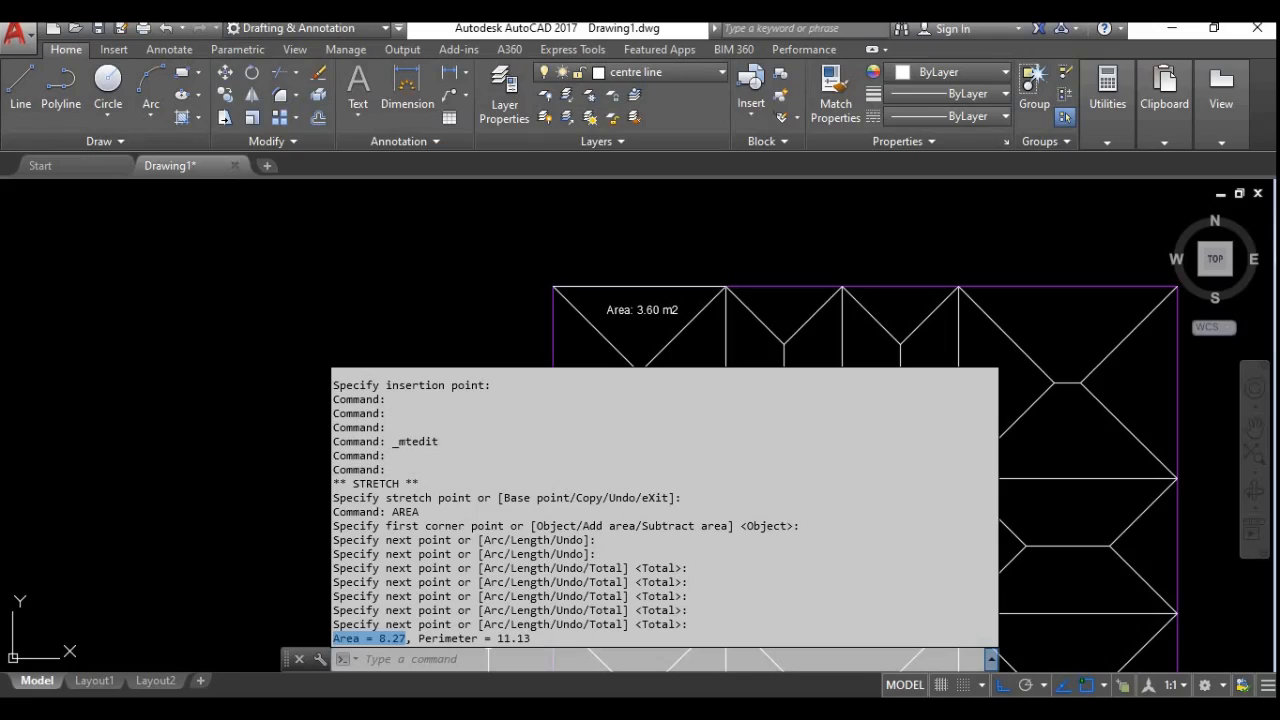
key(Escape)
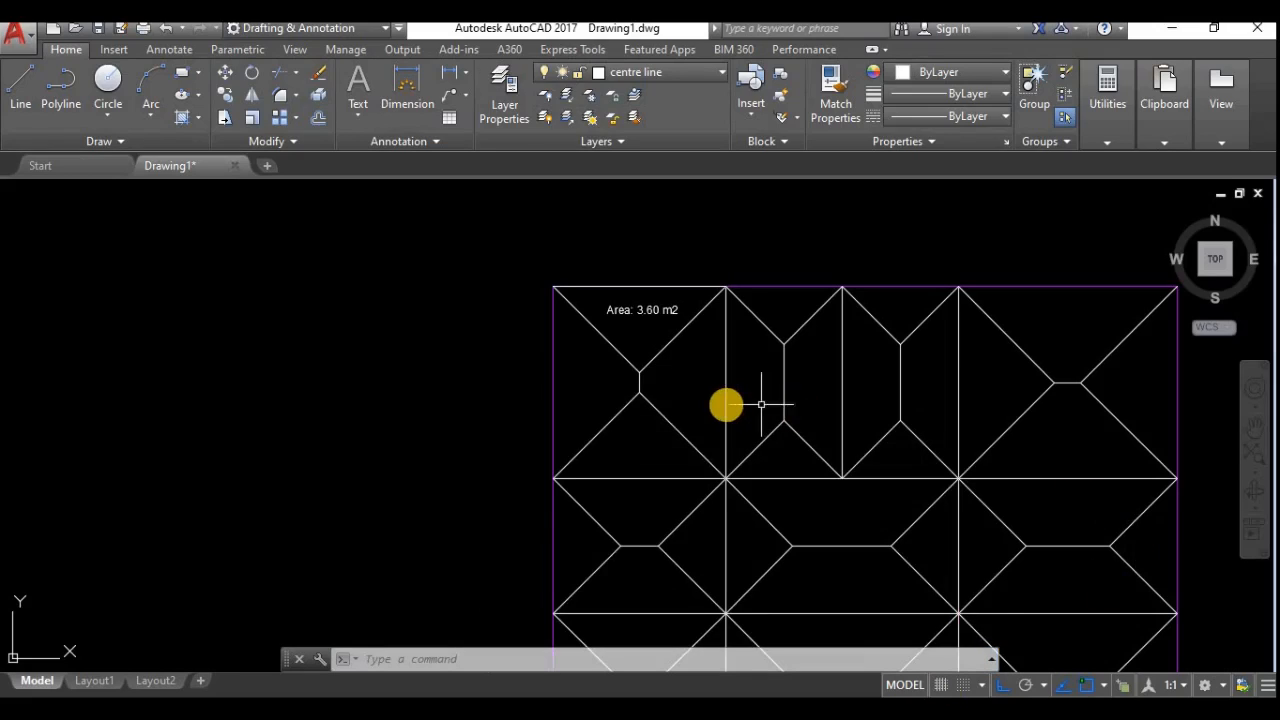
key(ctrl+v)
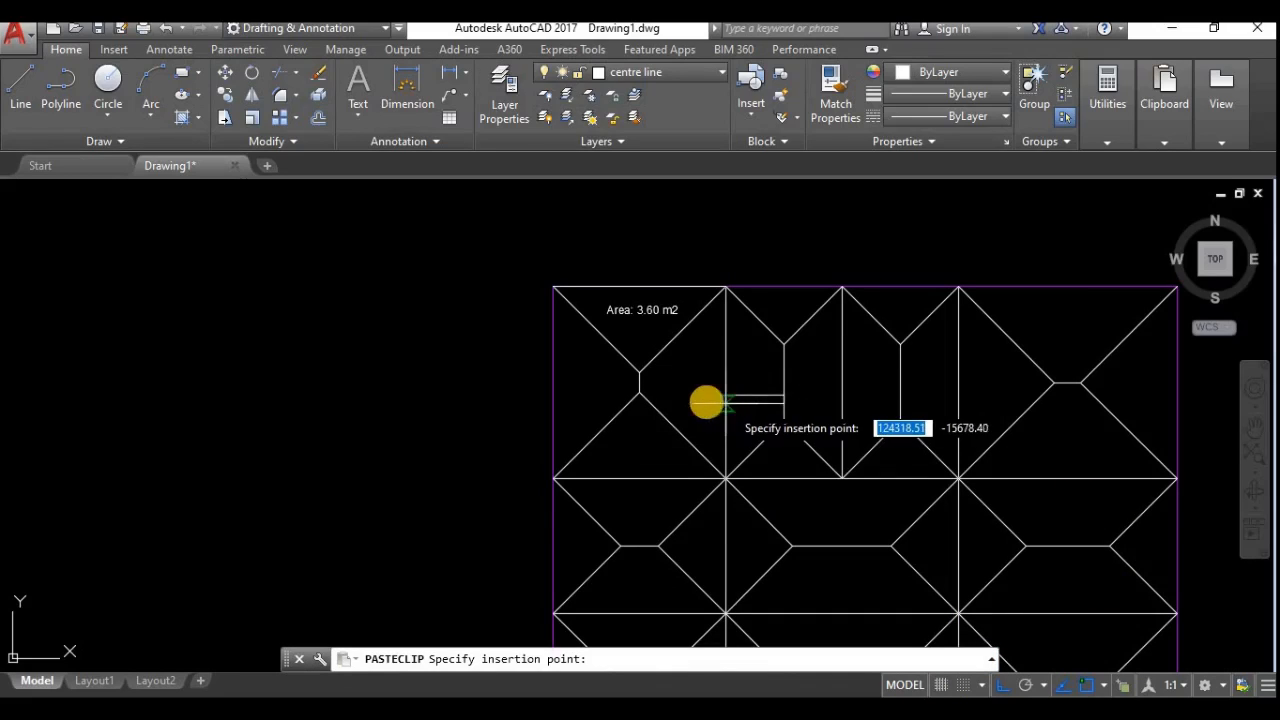
click(694, 378)
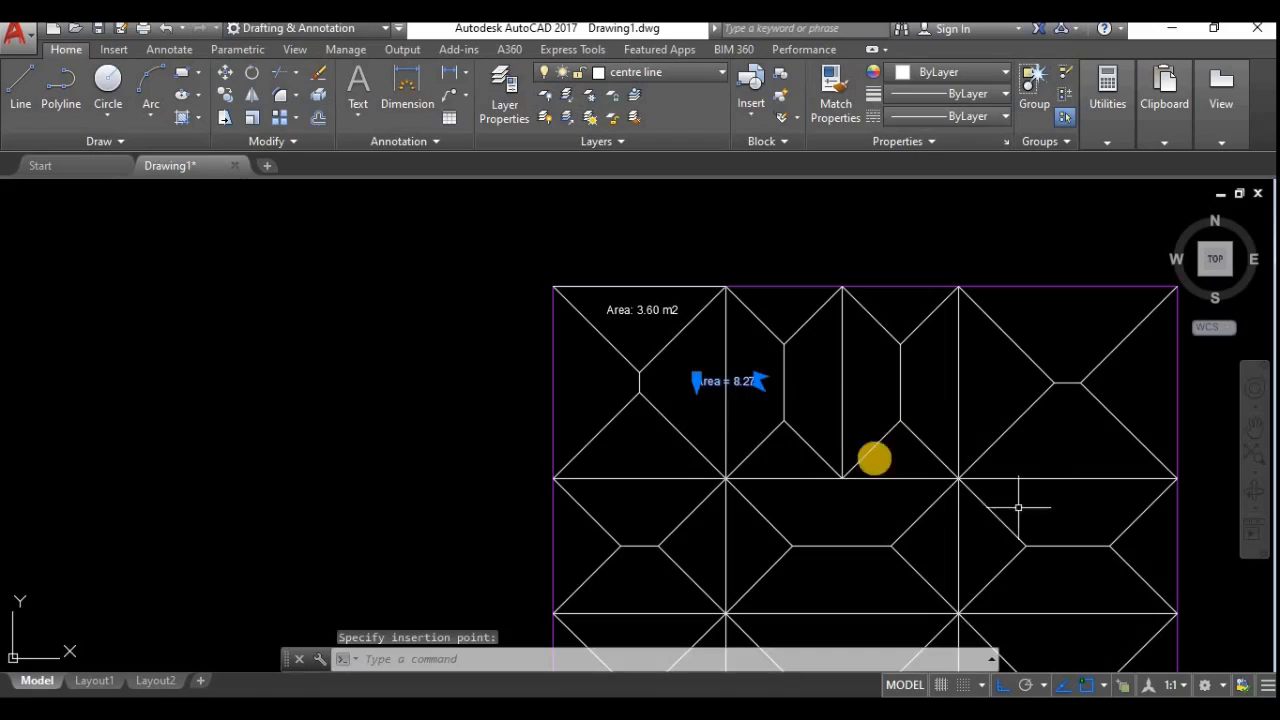
middle_drag(1017, 506, 840, 437)
scroll(840, 437, down, 4)
middle_drag(776, 484, 712, 363)
scroll(707, 360, up, 4)
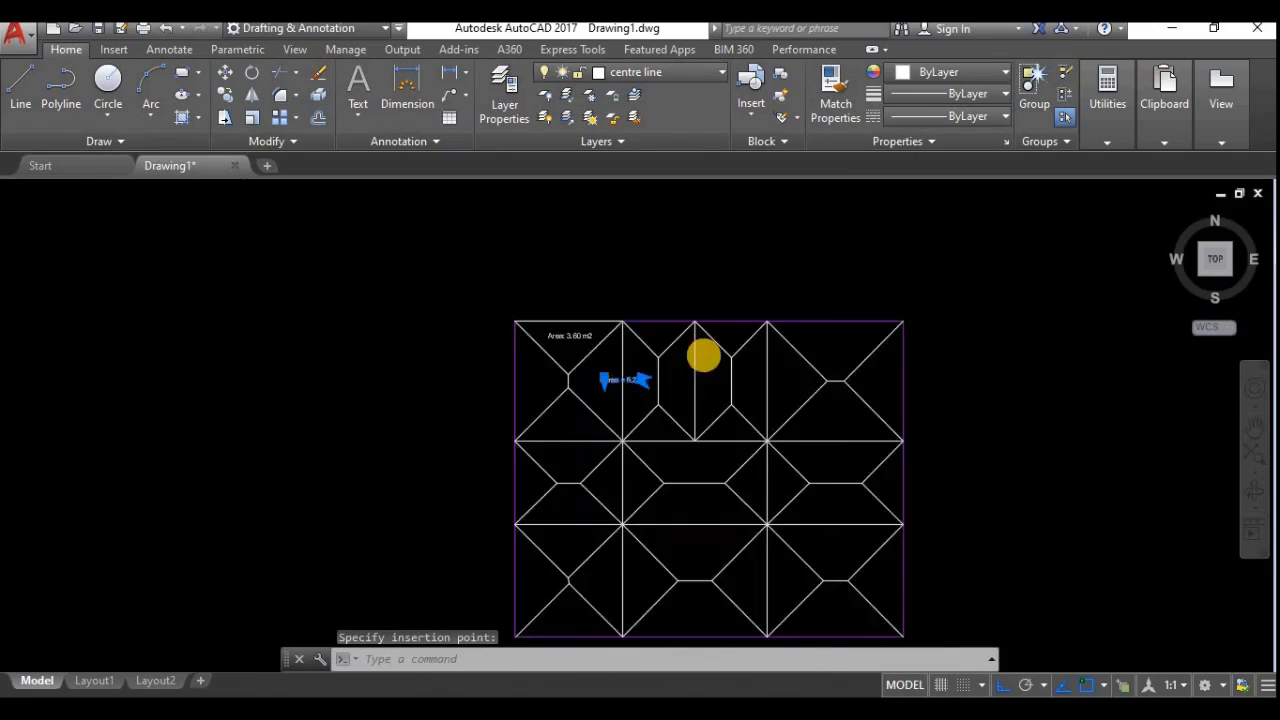
middle_drag(680, 486, 680, 443)
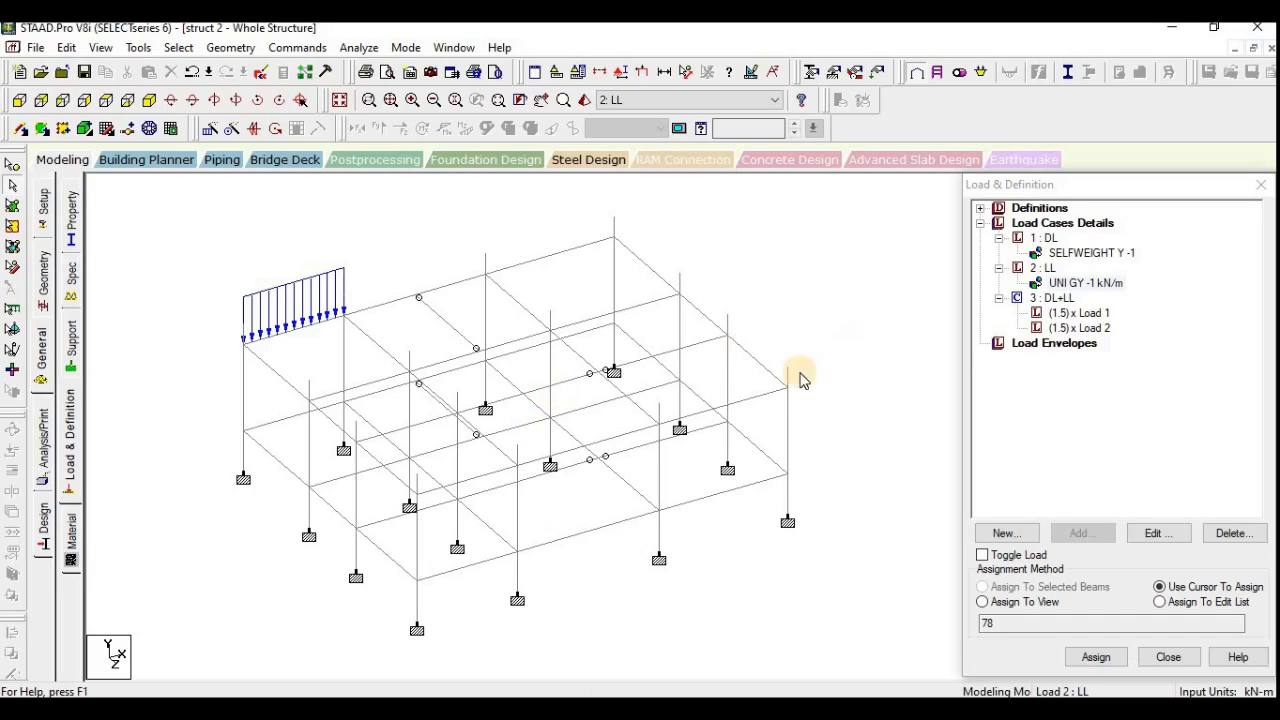
Select the beams by XZ range with Y minimum and maximum both 0 m, and display only the selected members.
click(178, 48)
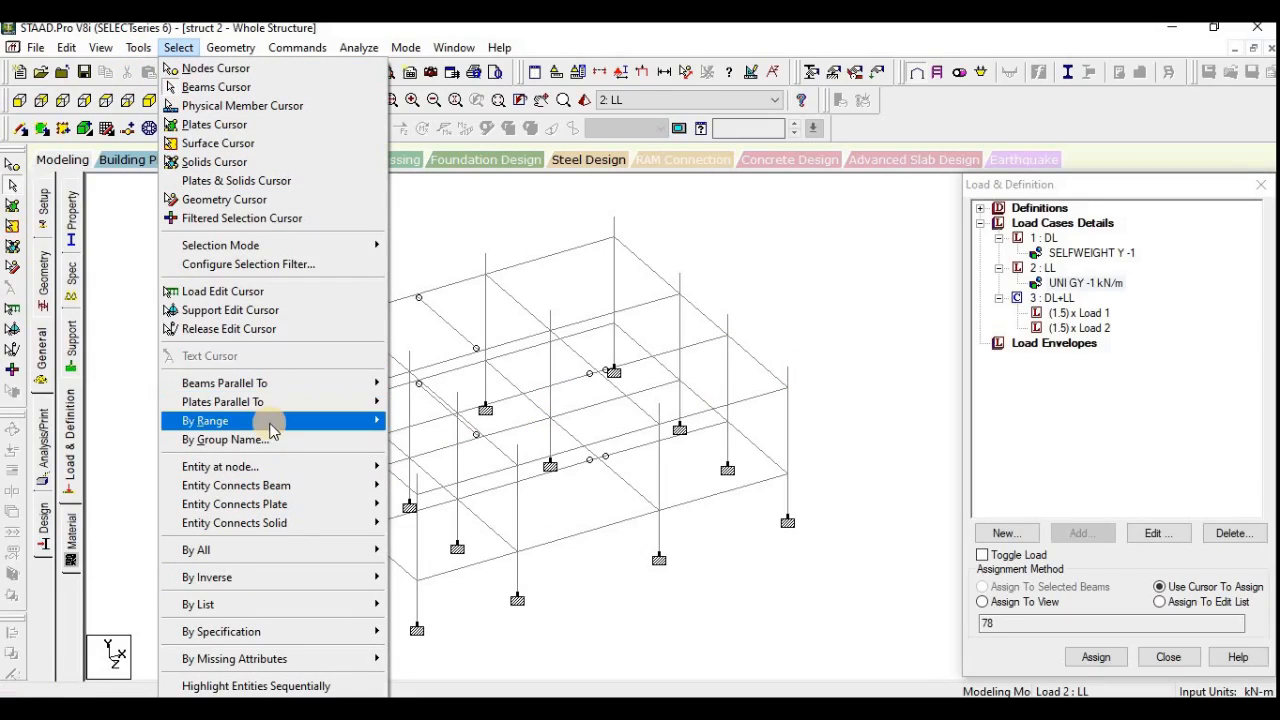
mouse_move(270, 421)
click(416, 458)
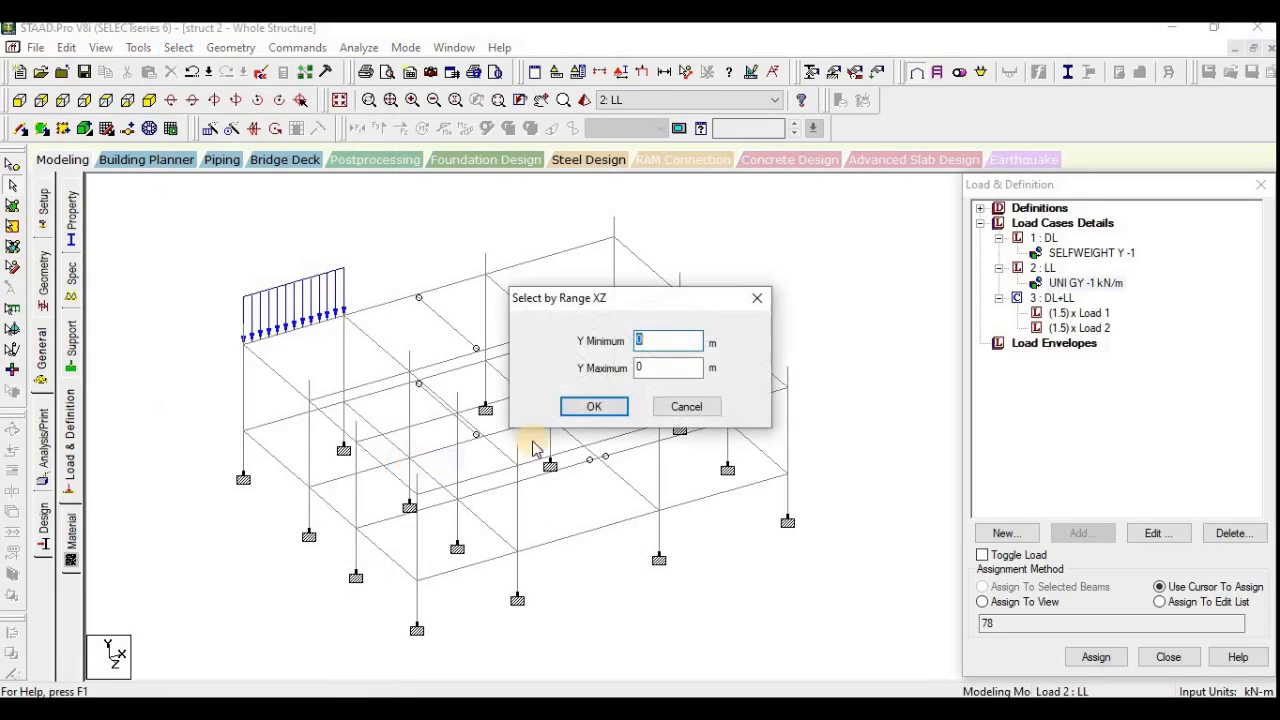
click(591, 409)
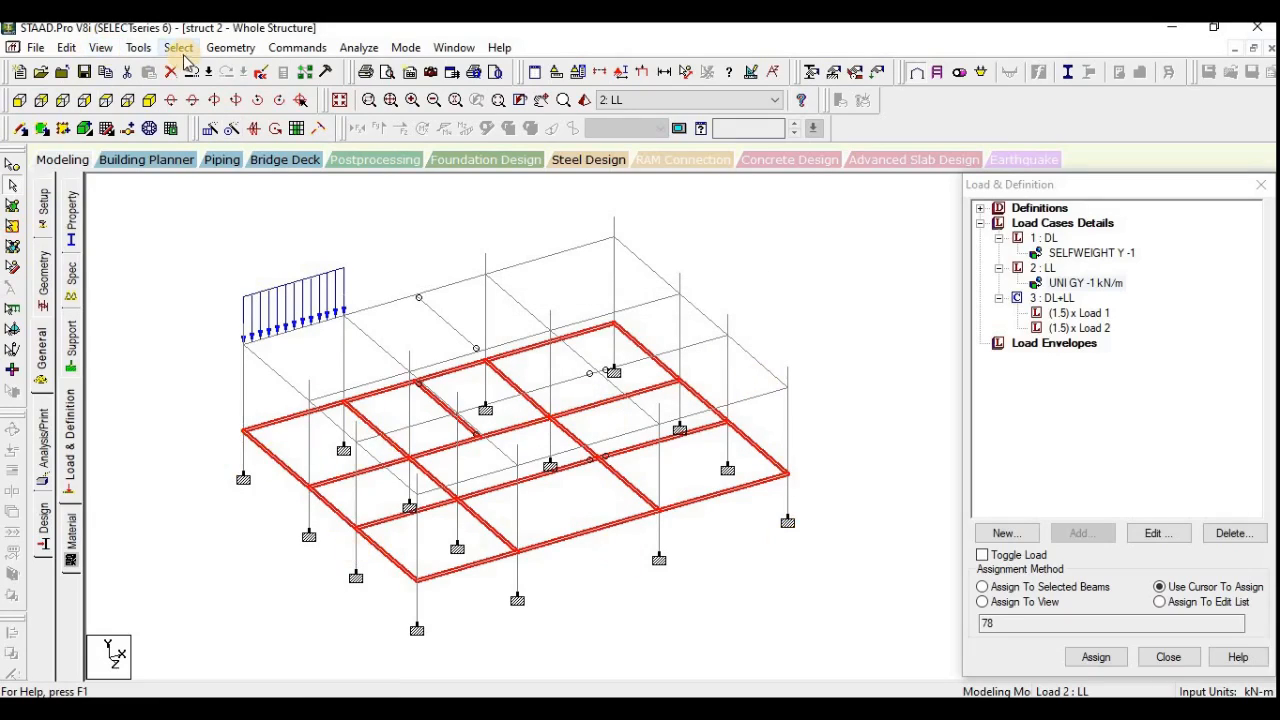
click(100, 48)
click(108, 105)
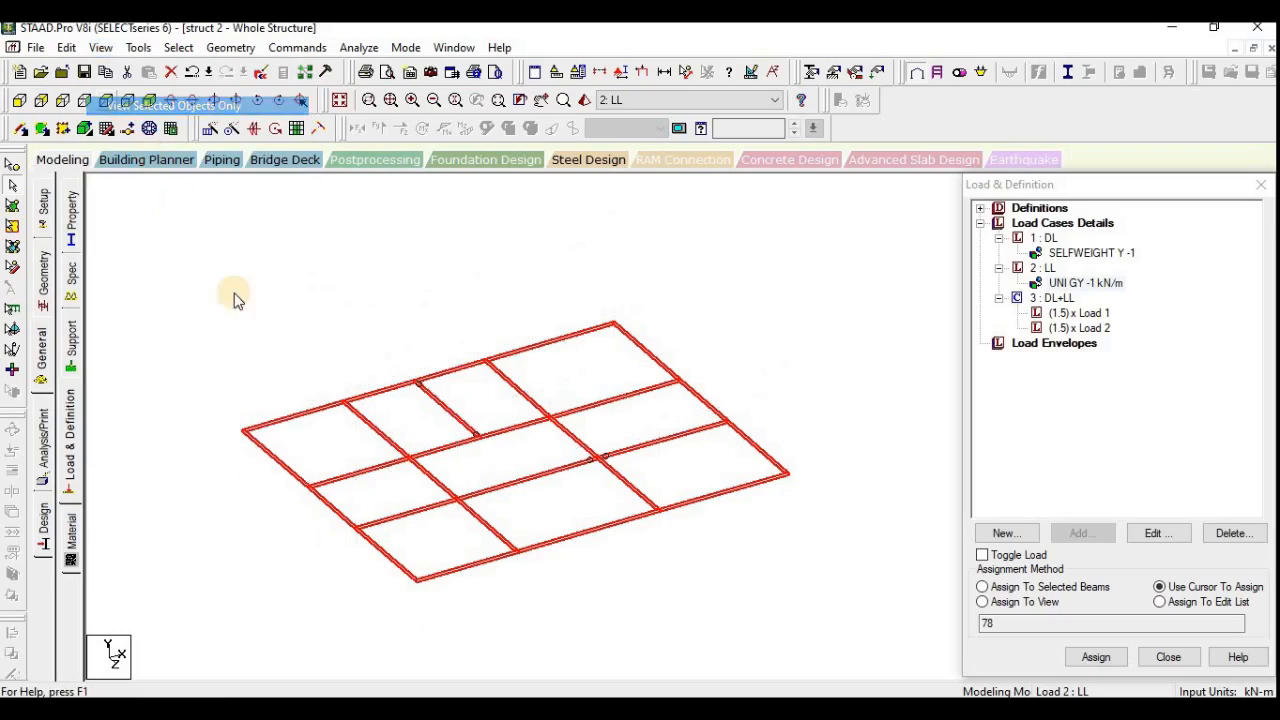
Clear the beam selection and show the beam numbers on the isolated floor grid.
click(100, 48)
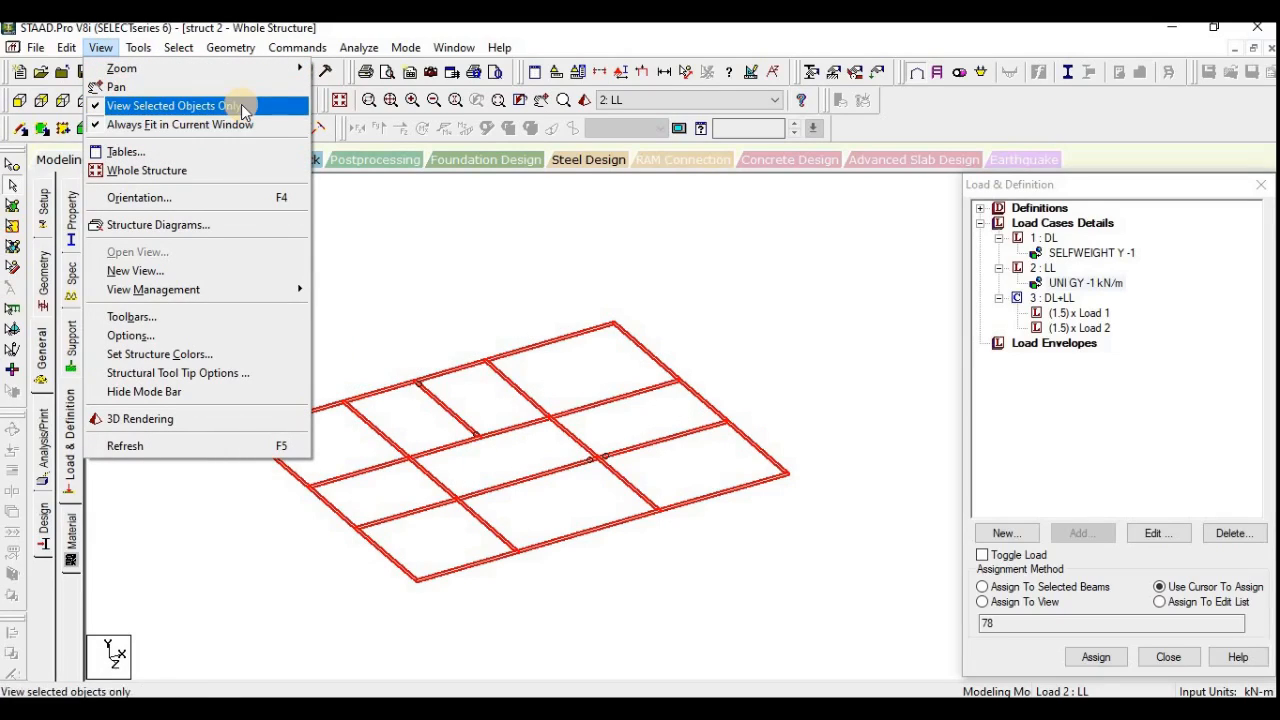
click(530, 270)
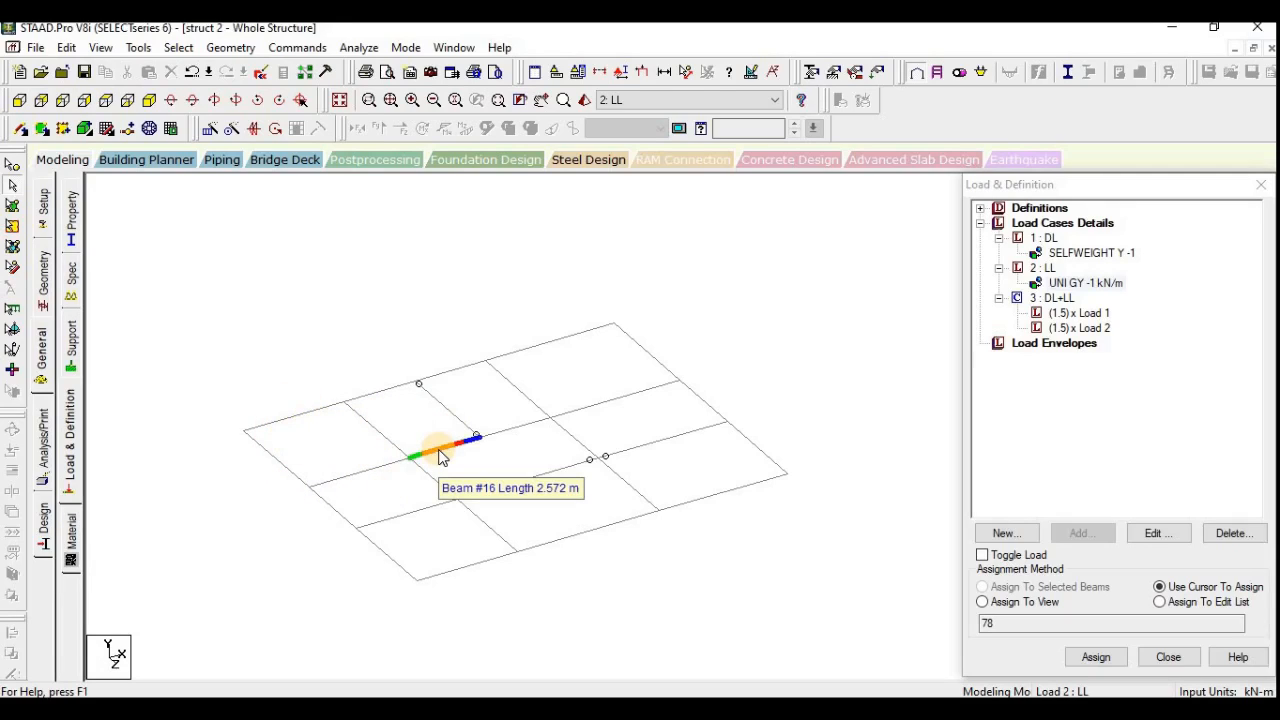
key(shift+b)
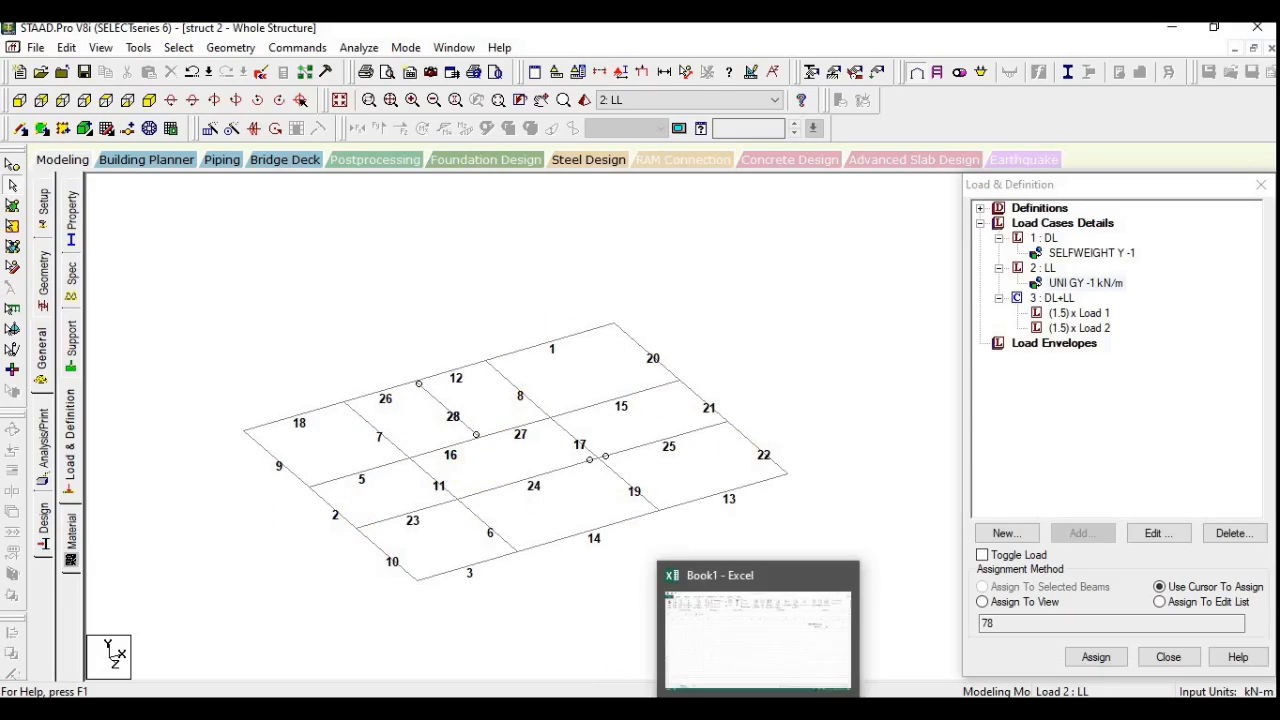
Switch to the Book1 workbook in Excel and go to cell D1.
click(758, 710)
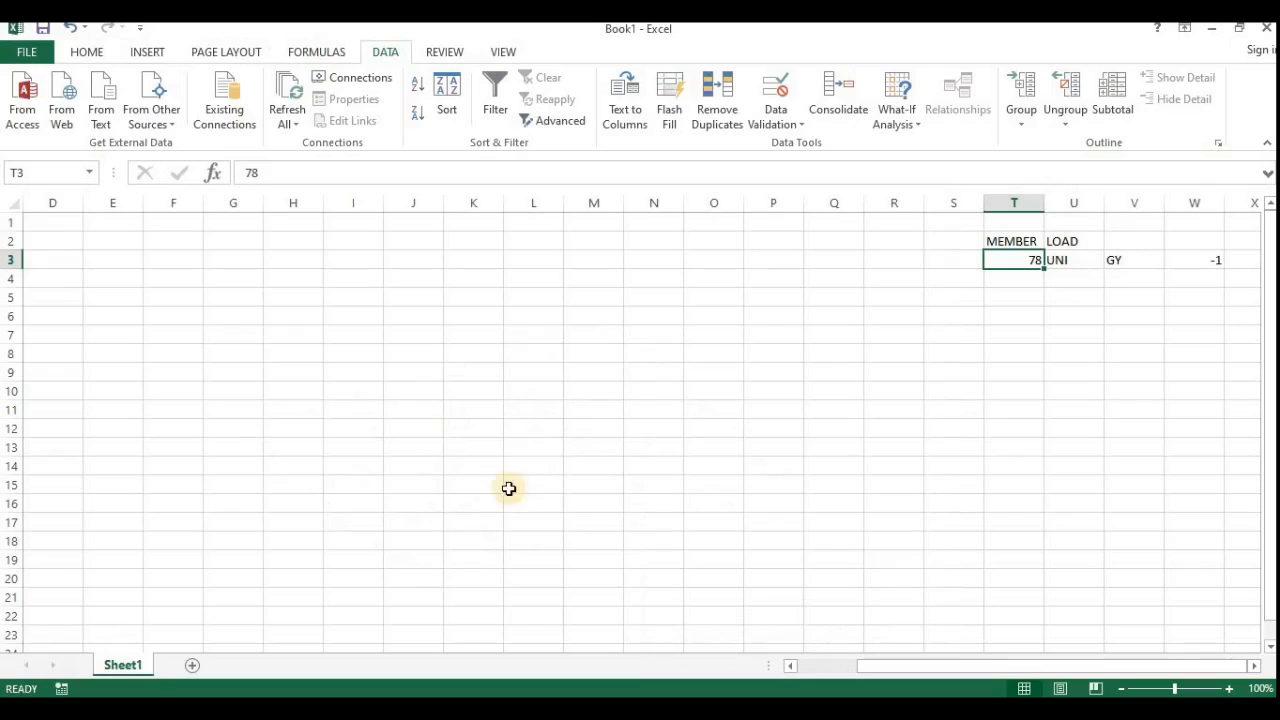
click(57, 221)
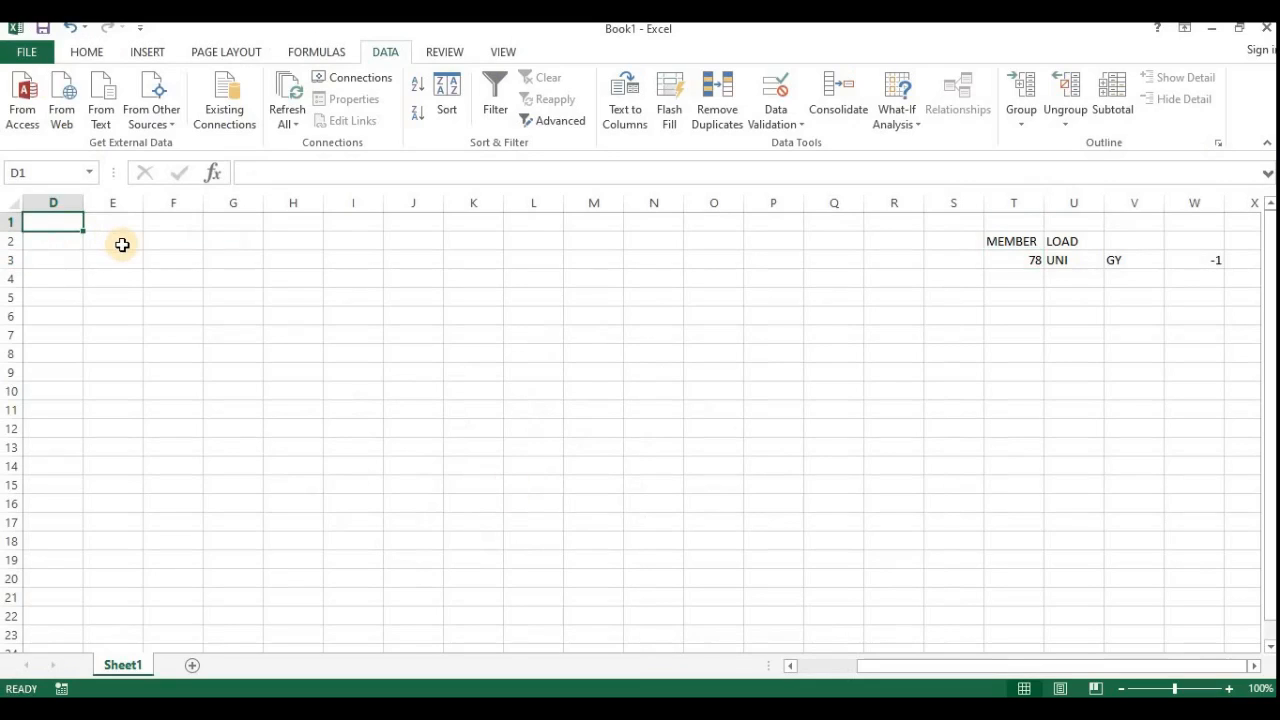
text(B)
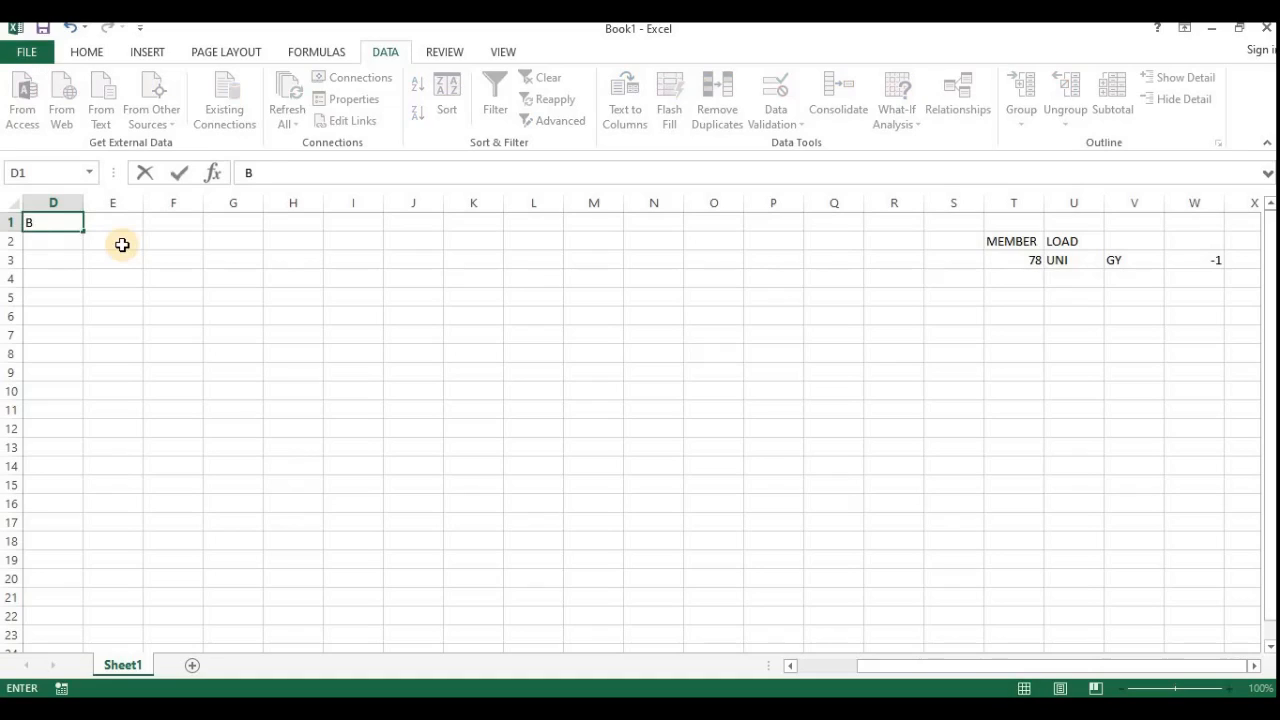
text(eam)
text( no)
text( 1)
key(BackSpace)
key(BackSpace)
key(BackSpace)
key(BackSpace)
Enter the headings "1st floor" in cell D1 and "terrace" in cell E1.
text(1st floo)
key(Tab)
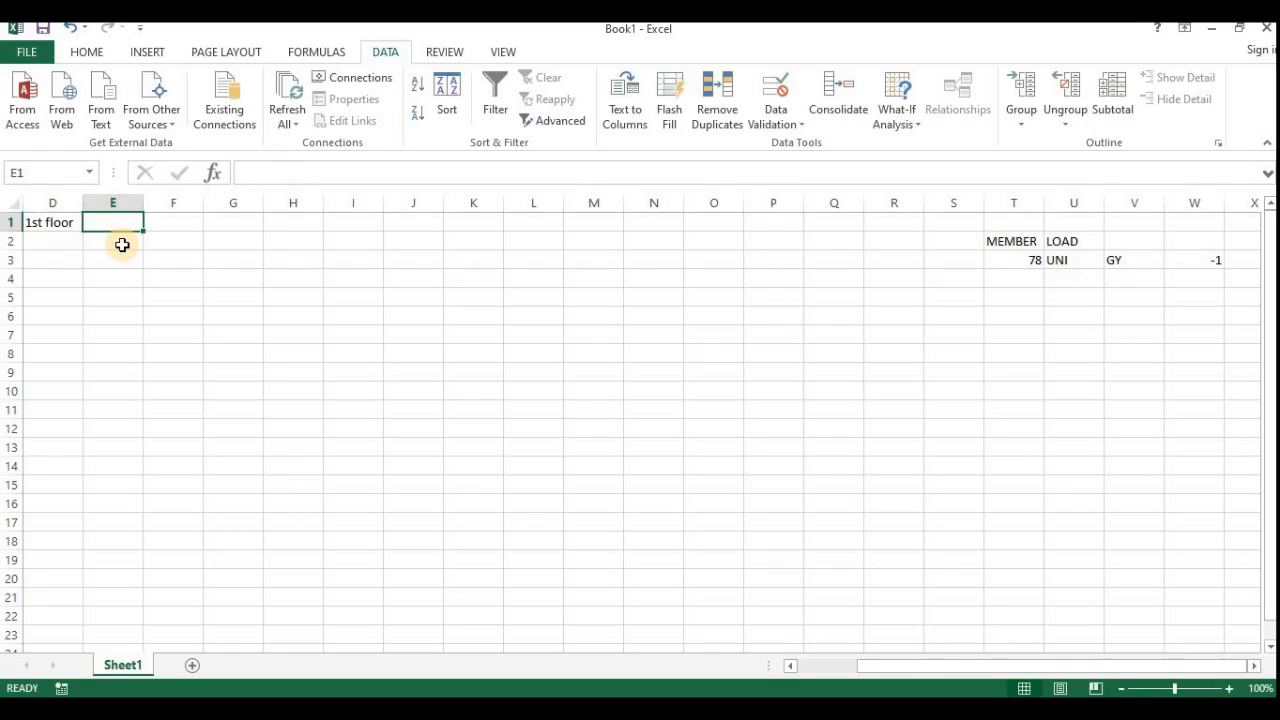
text(2)
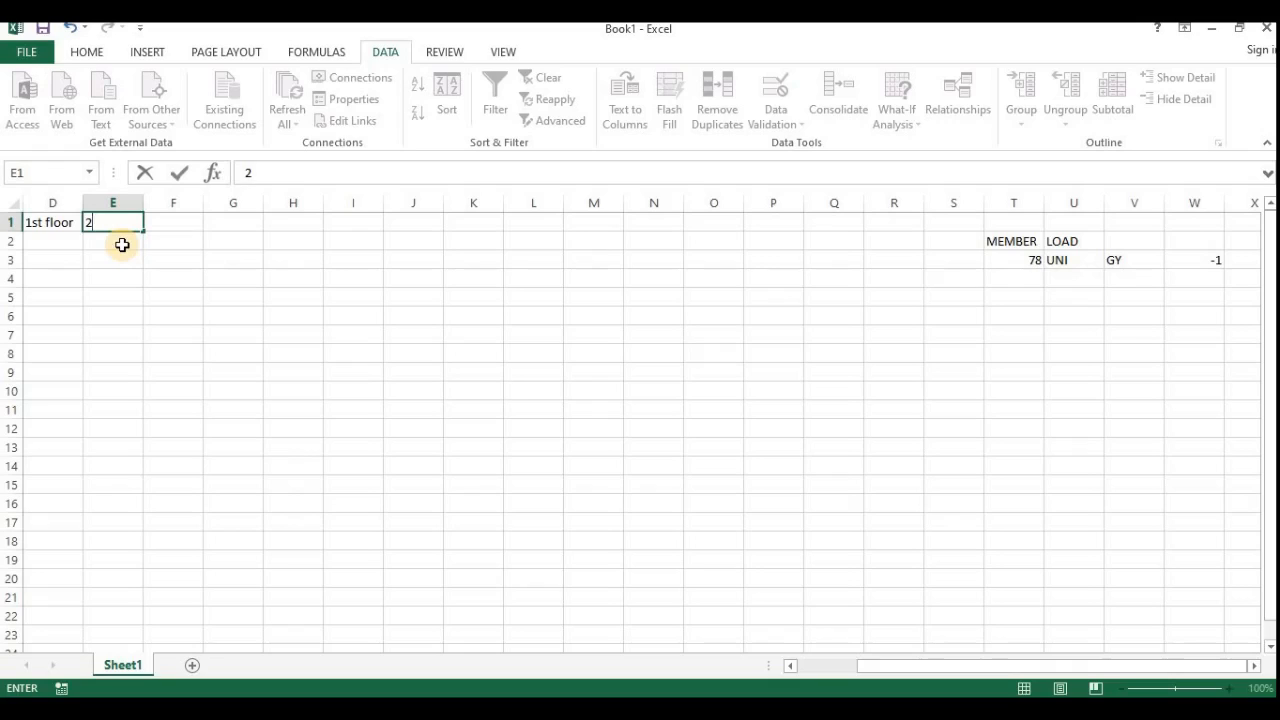
key(BackSpace)
text(terrace)
key(Return)
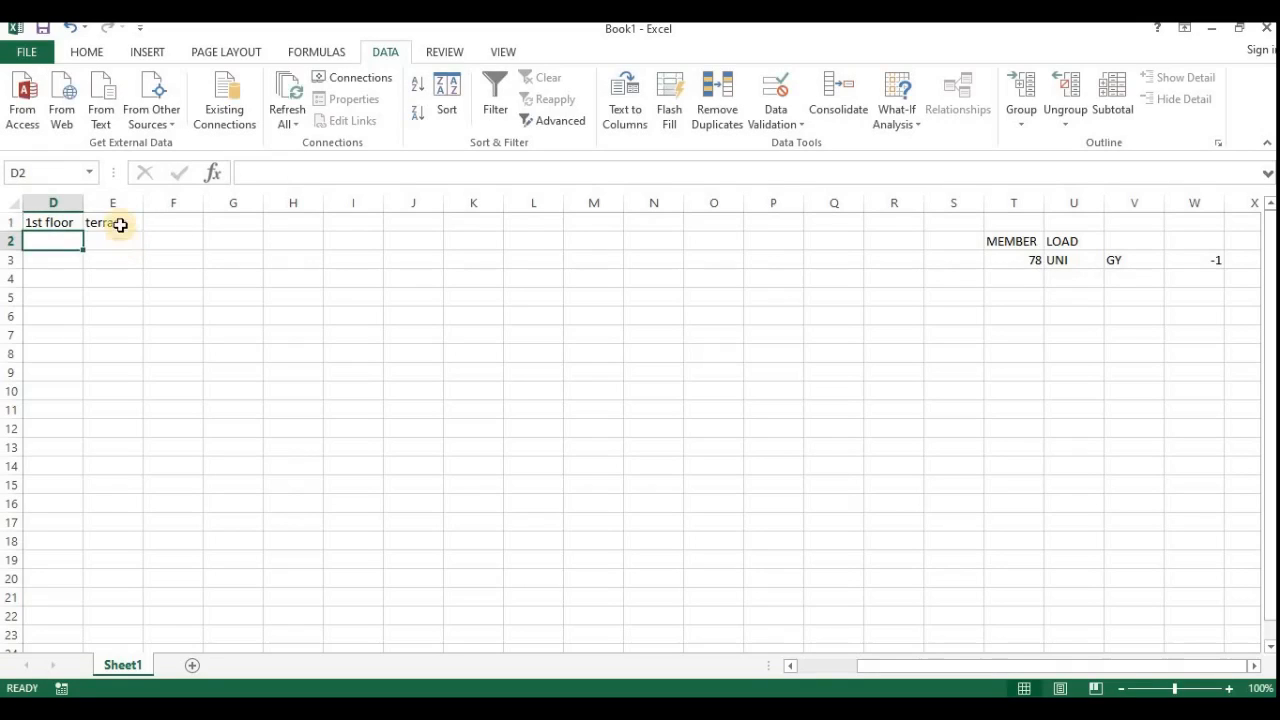
click(49, 218)
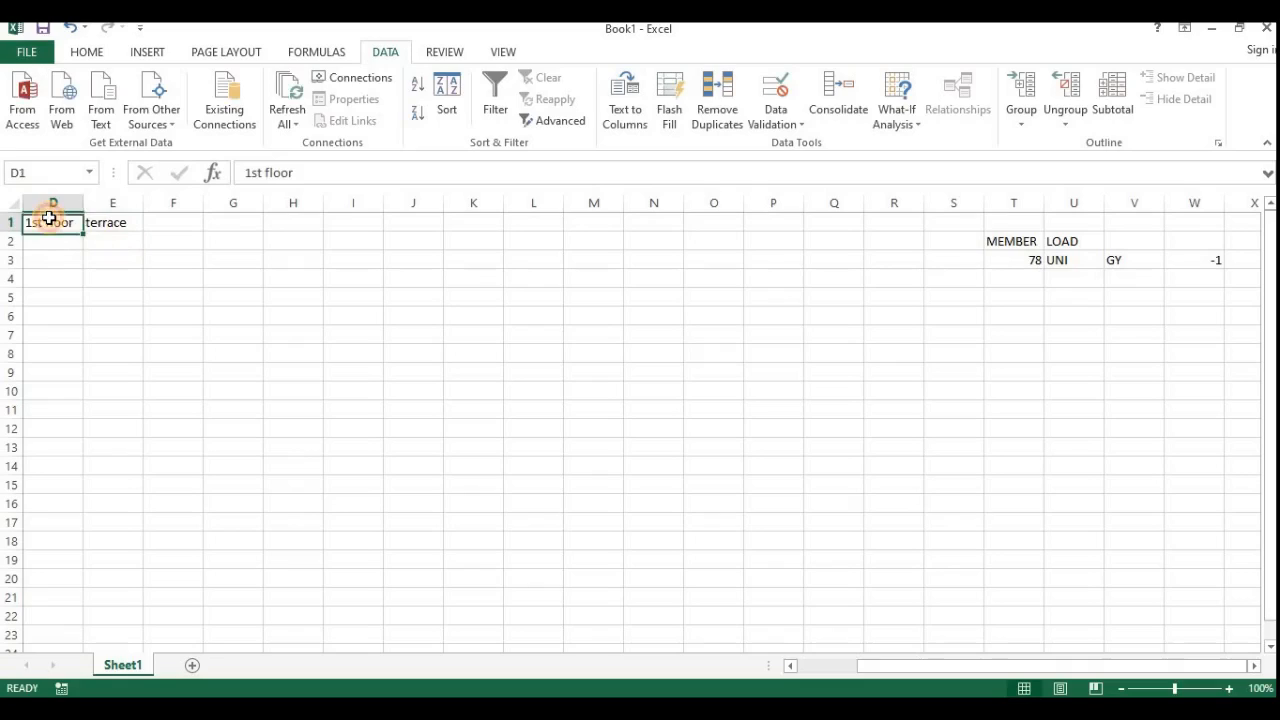
click(101, 221)
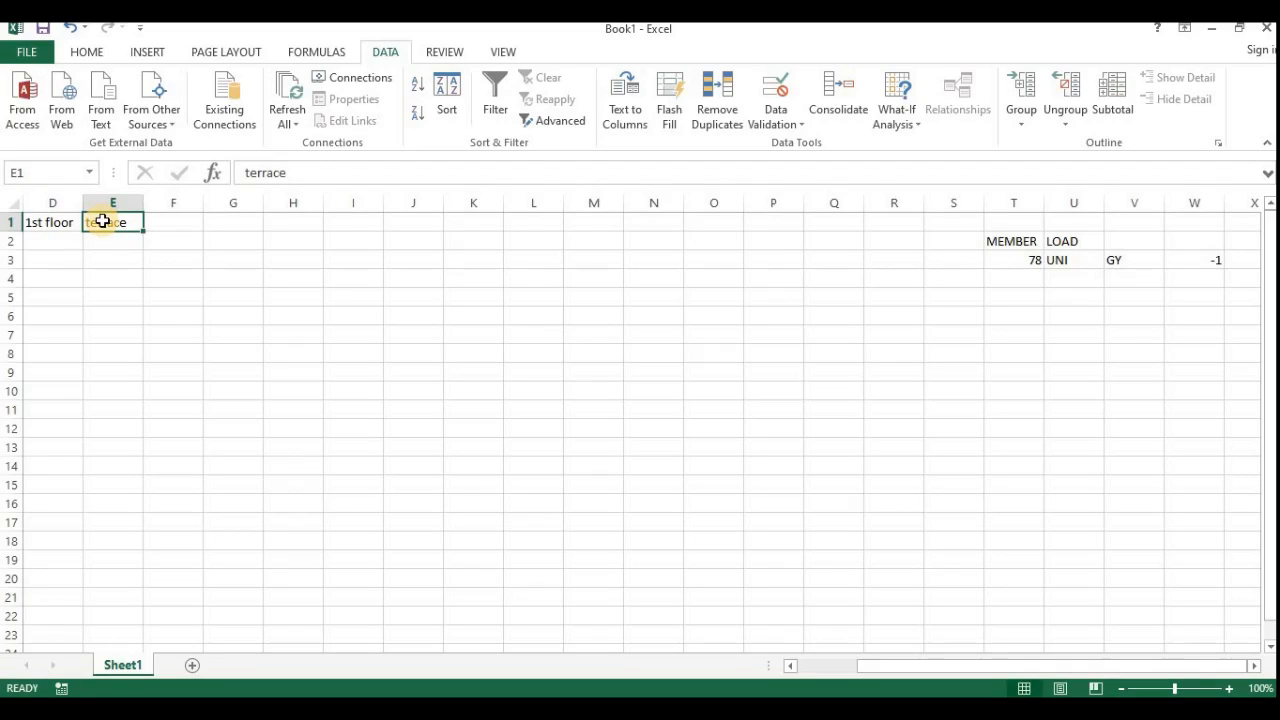
Add the heading "density" in cell F1 with the value 25 beneath it.
click(165, 224)
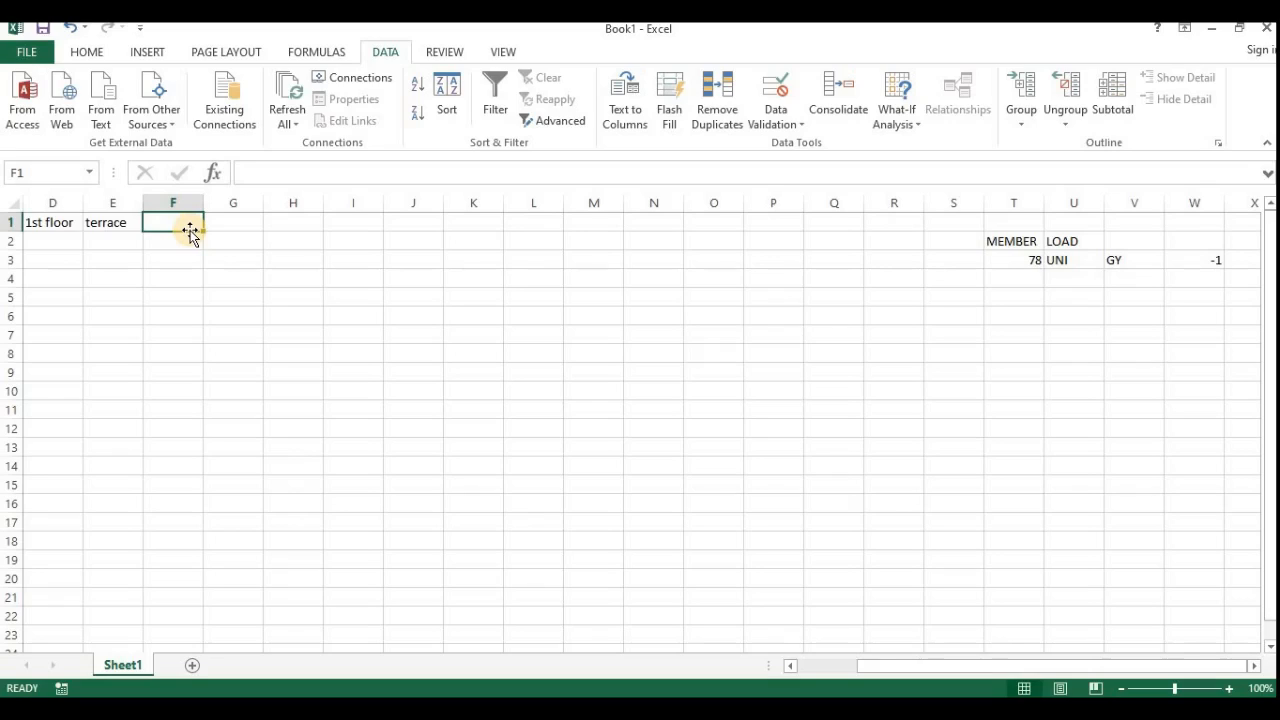
text(density)
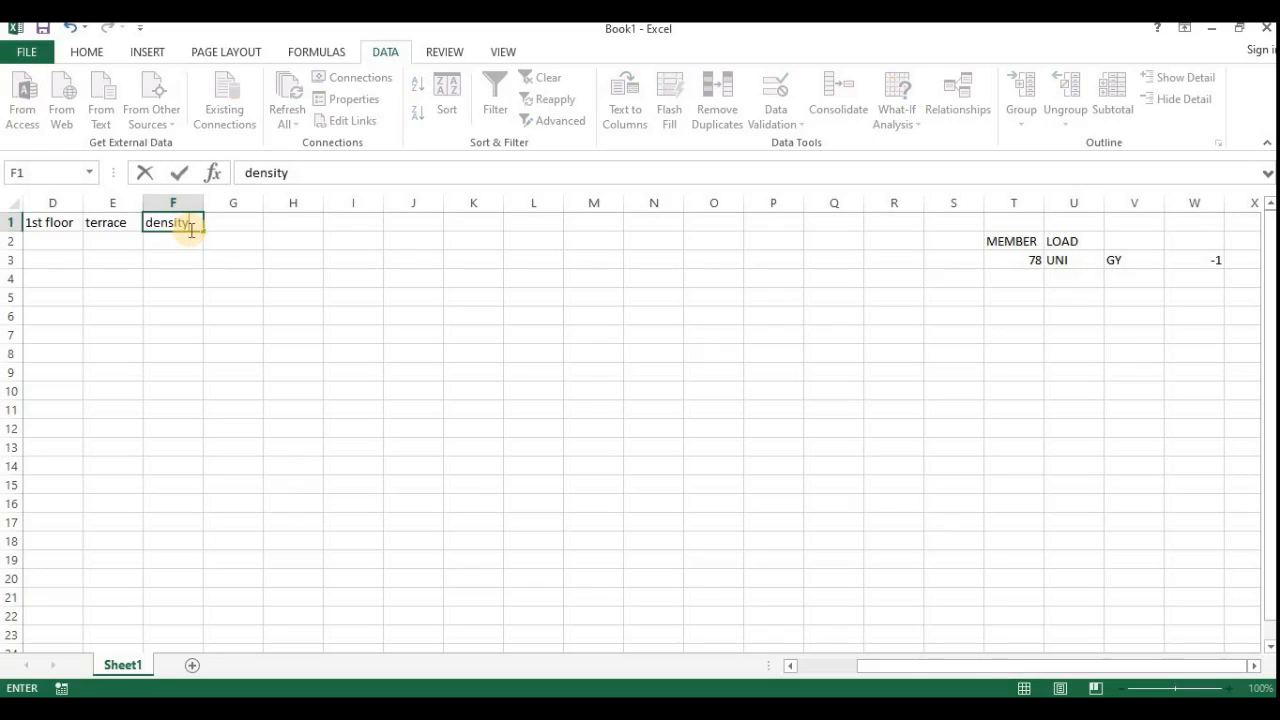
key(Return)
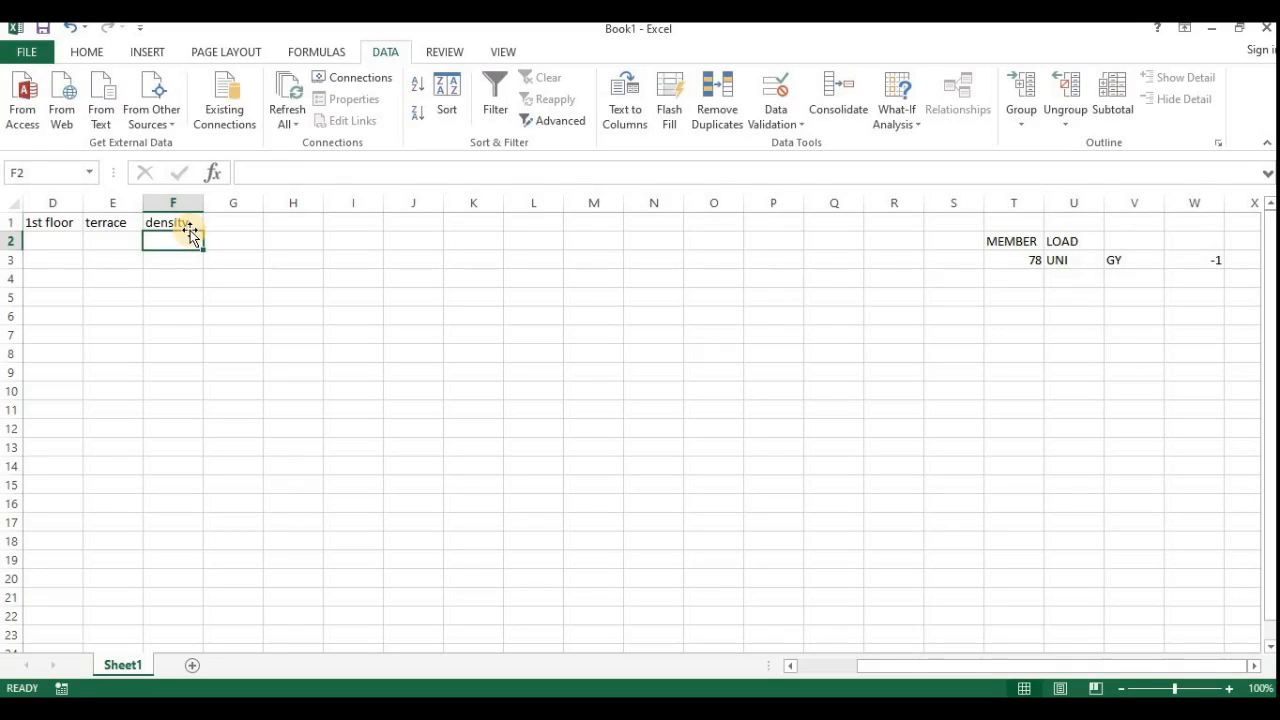
text(25)
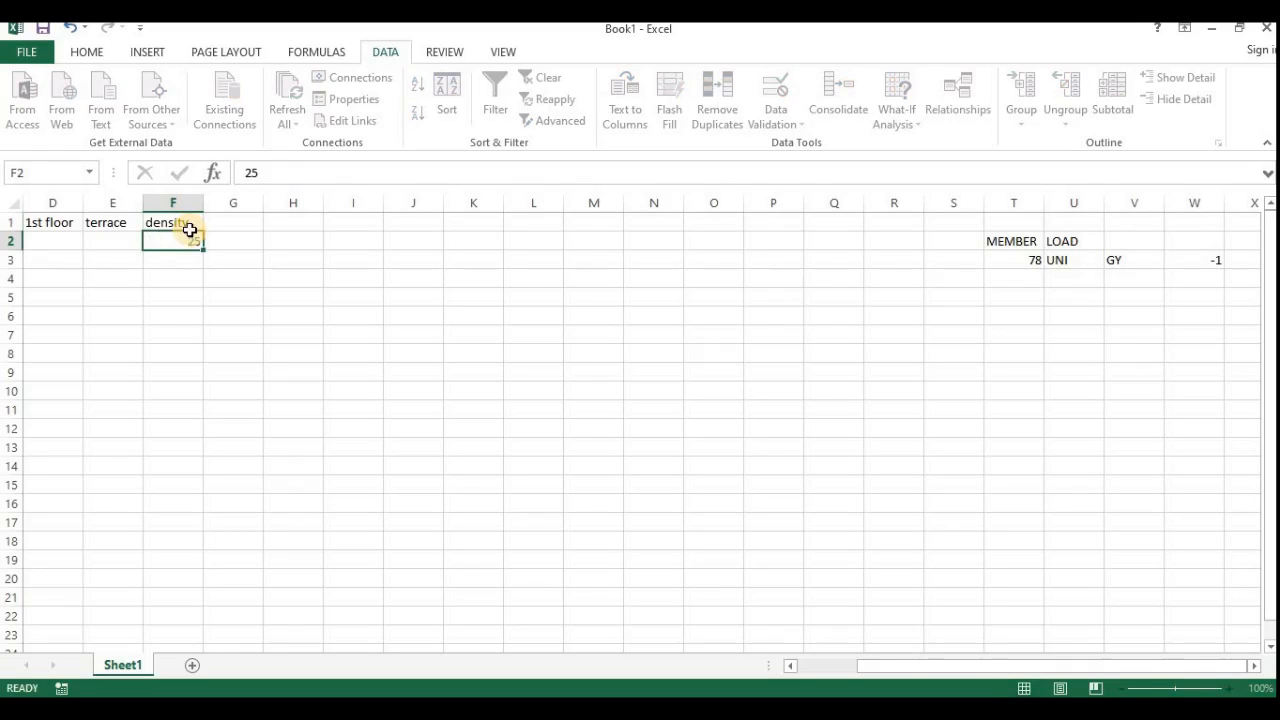
key(Return)
Add the heading "thickness of slab" in cell G1 with the value 0.15 beneath it.
click(214, 223)
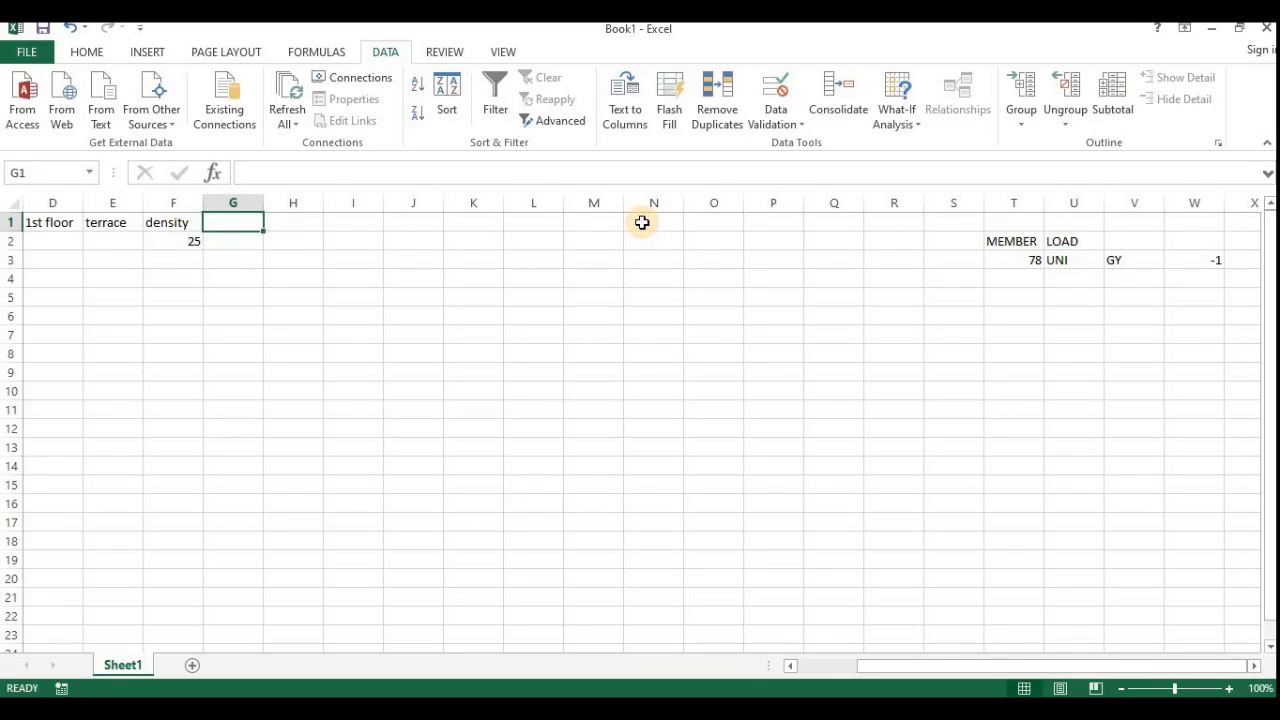
text(thickness)
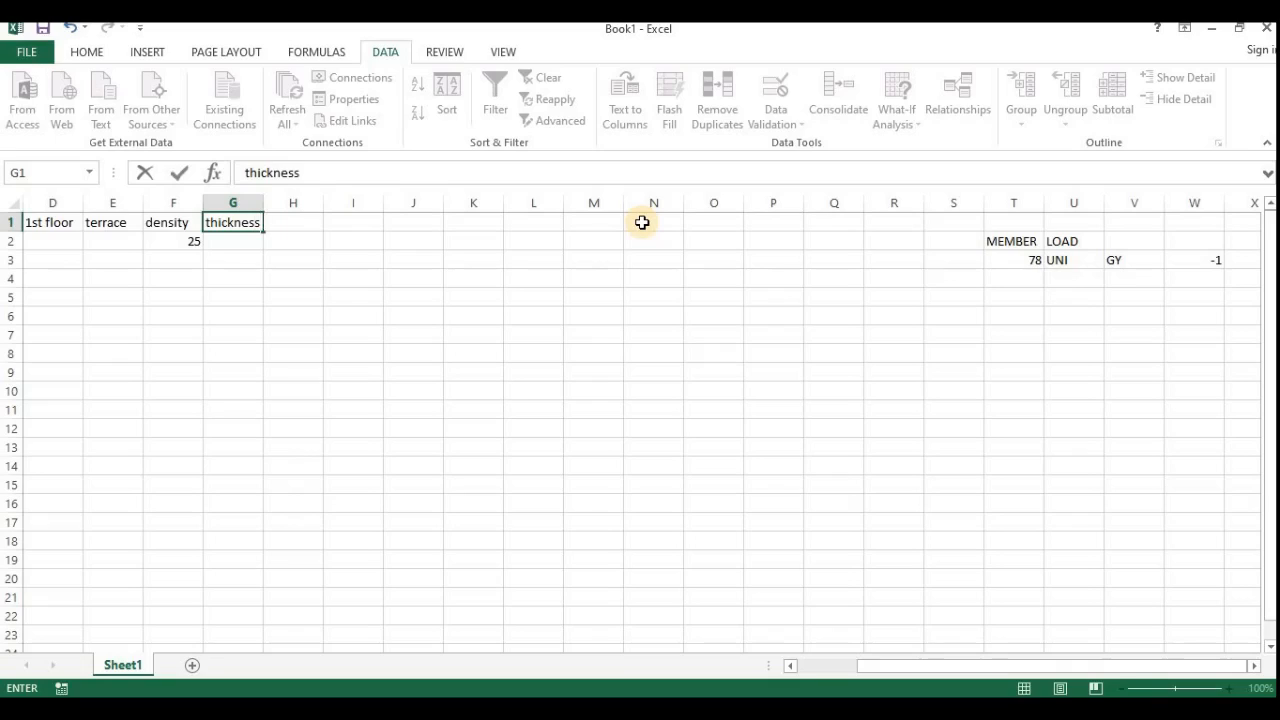
text( of slab)
key(Return)
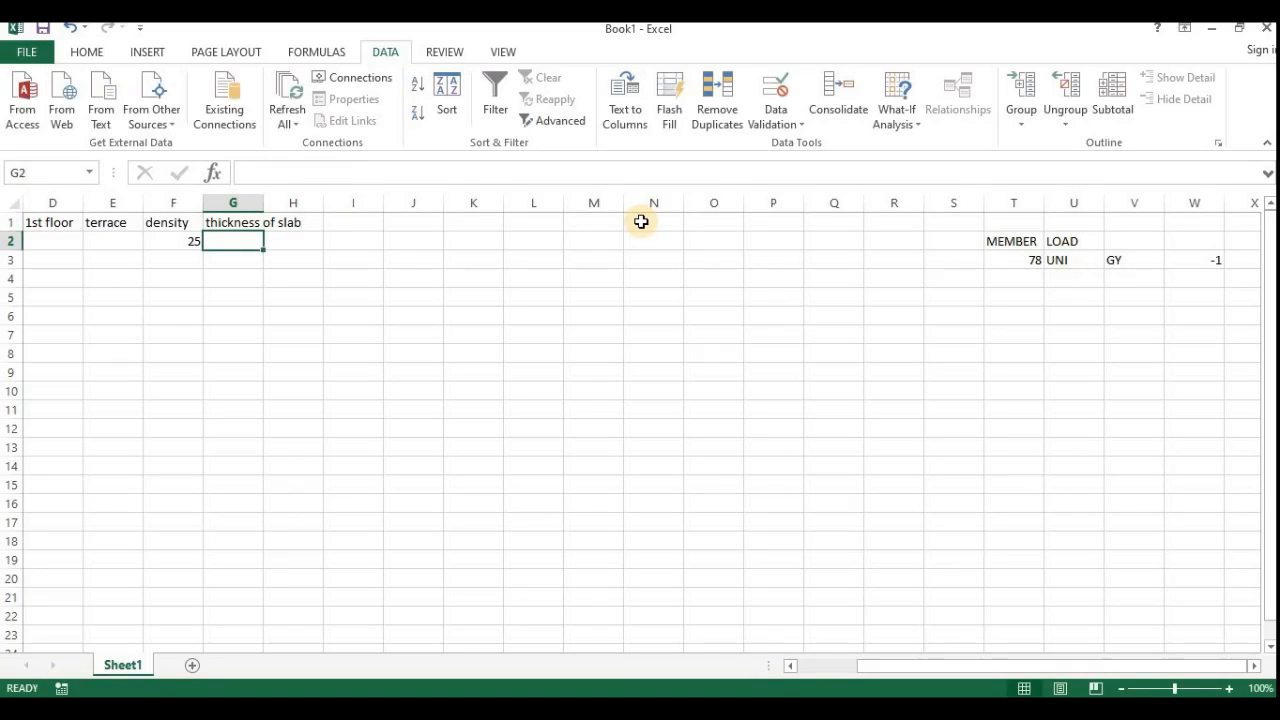
text(0.15)
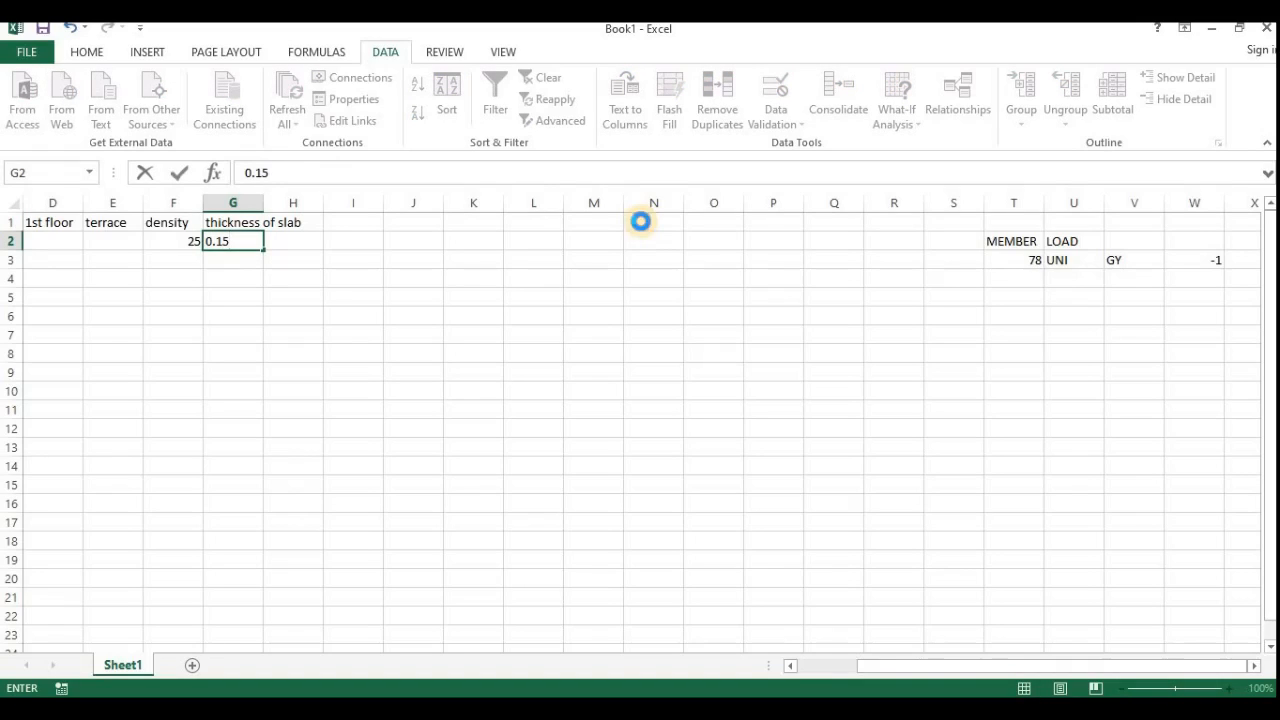
key(Tab)
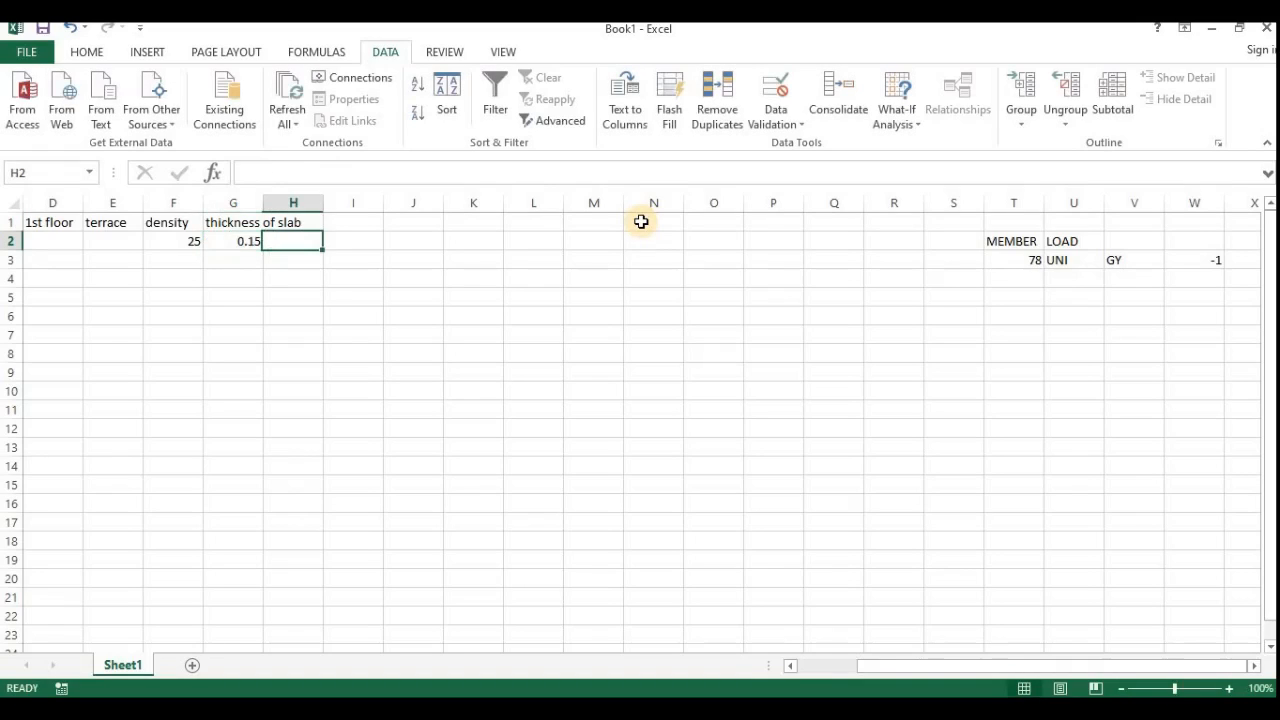
key(Up)
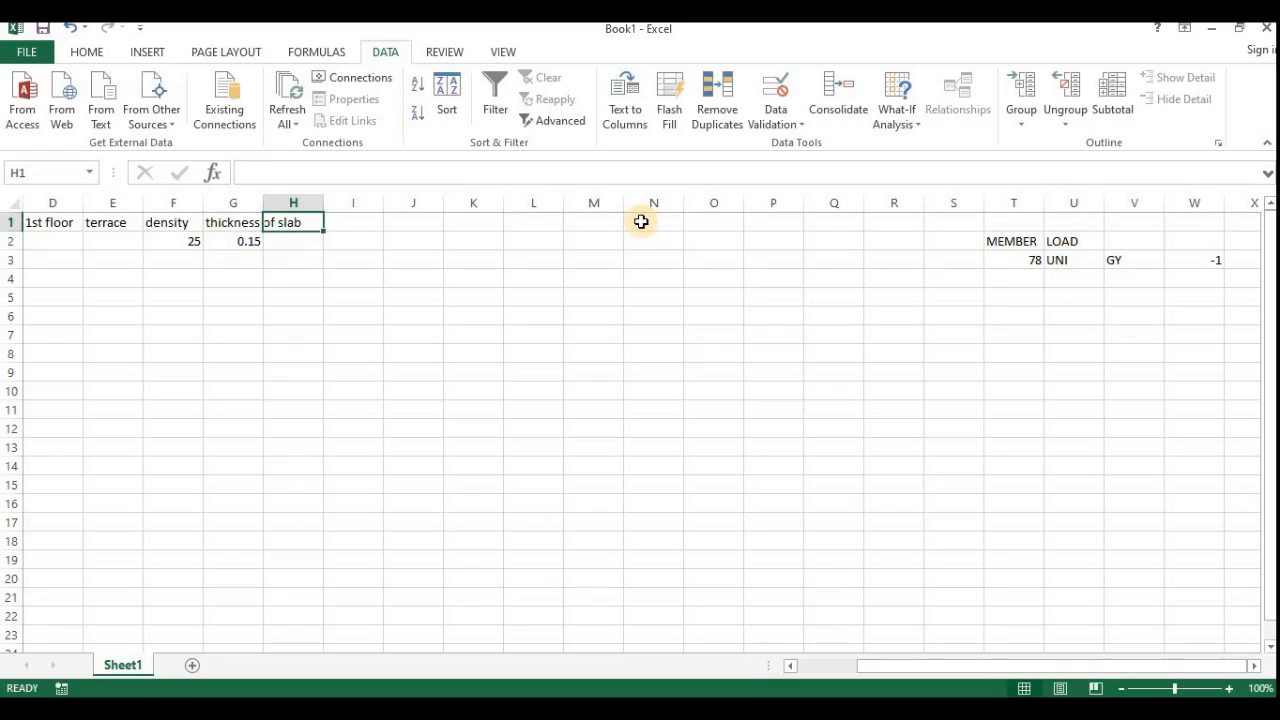
Insert a new column before the density column and give it the heading "Area".
click(184, 203)
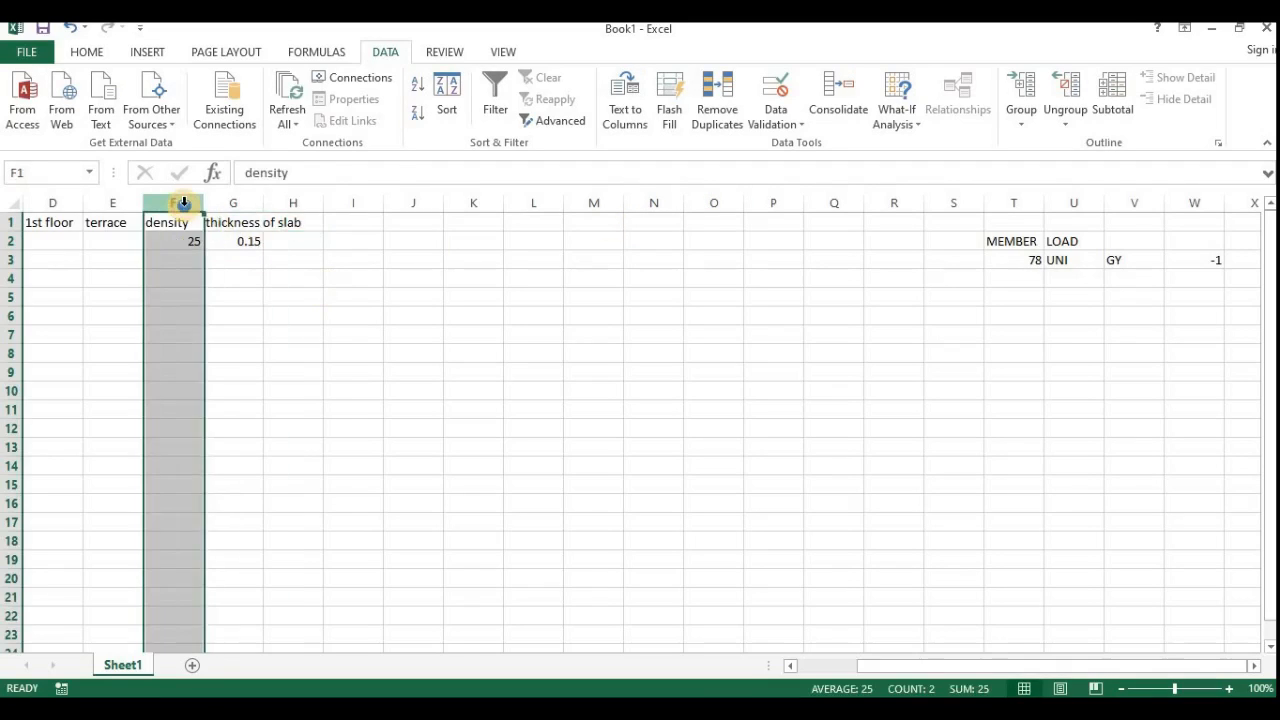
right_click(184, 205)
click(228, 336)
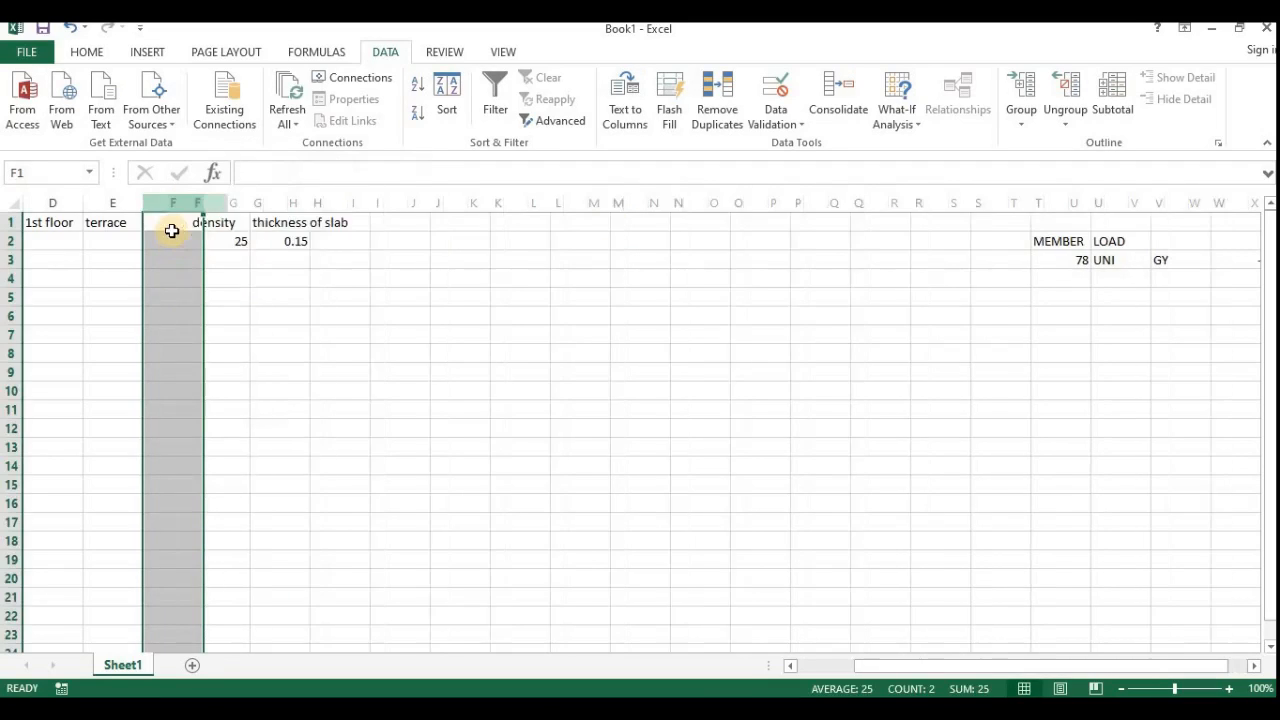
text(Area)
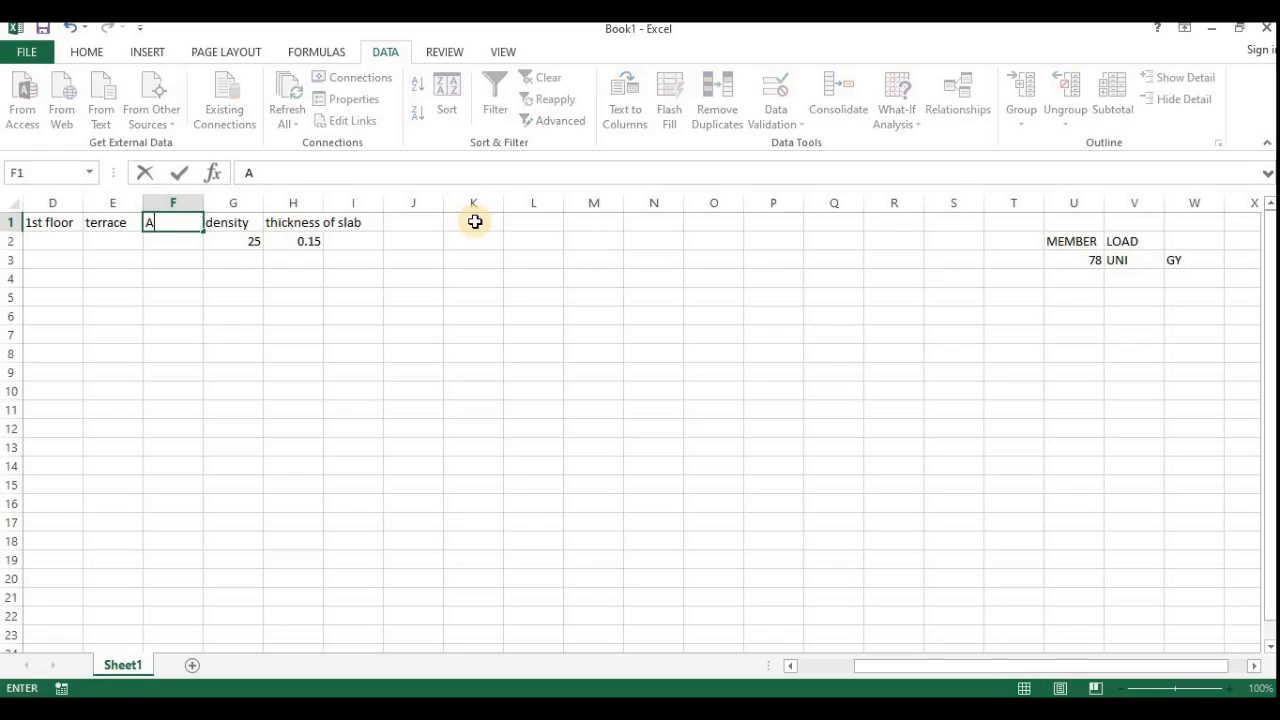
key(Tab)
Add the heading "length" in cell I1, beside the slab thickness heading.
key(Tab)
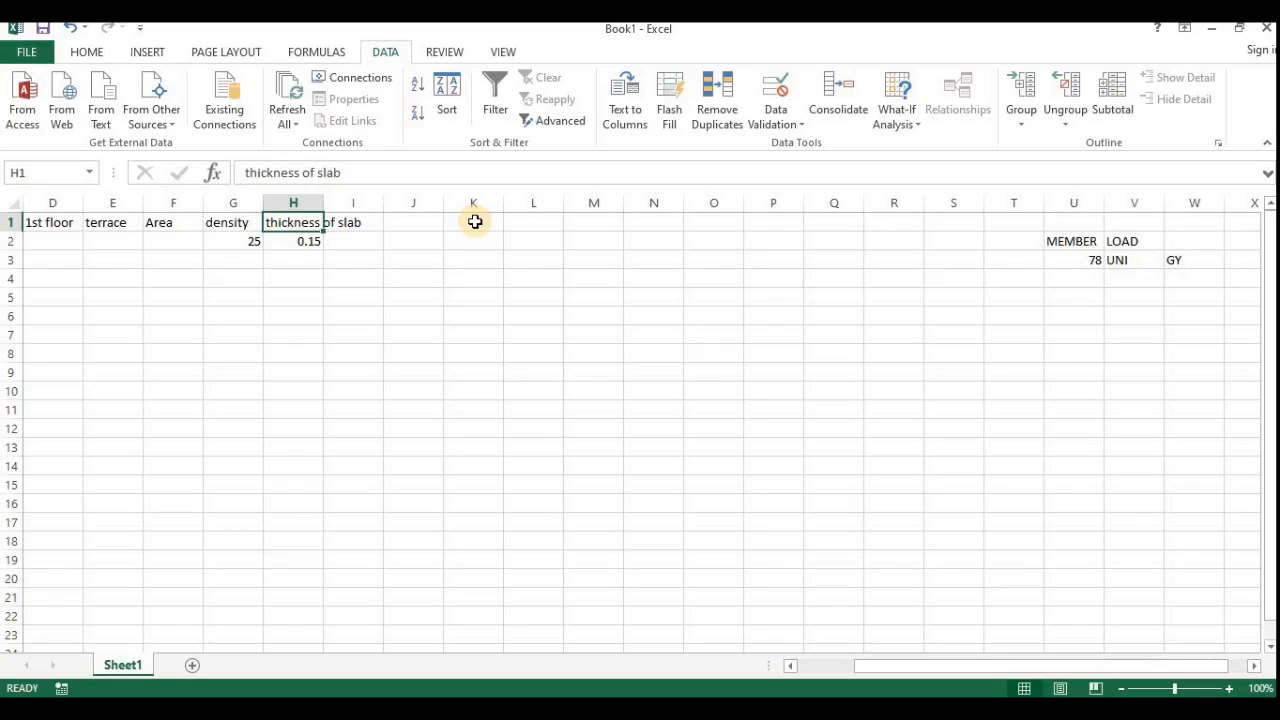
key(Tab)
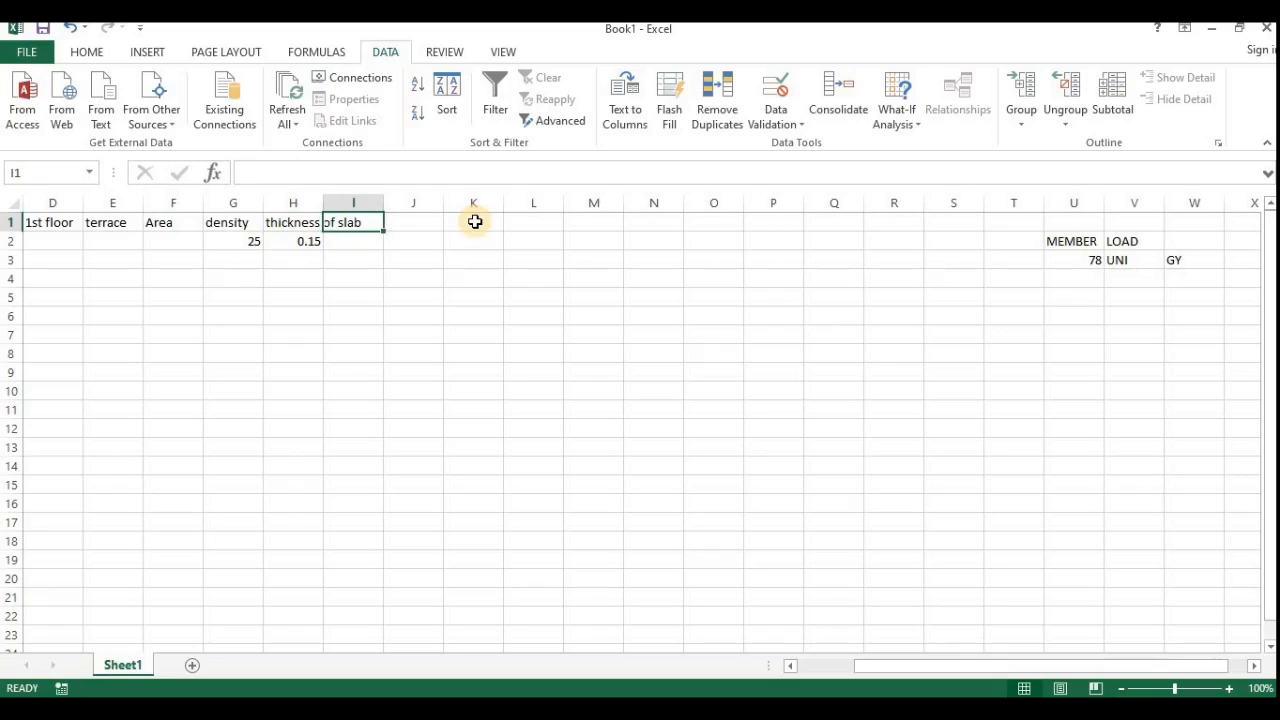
text(len)
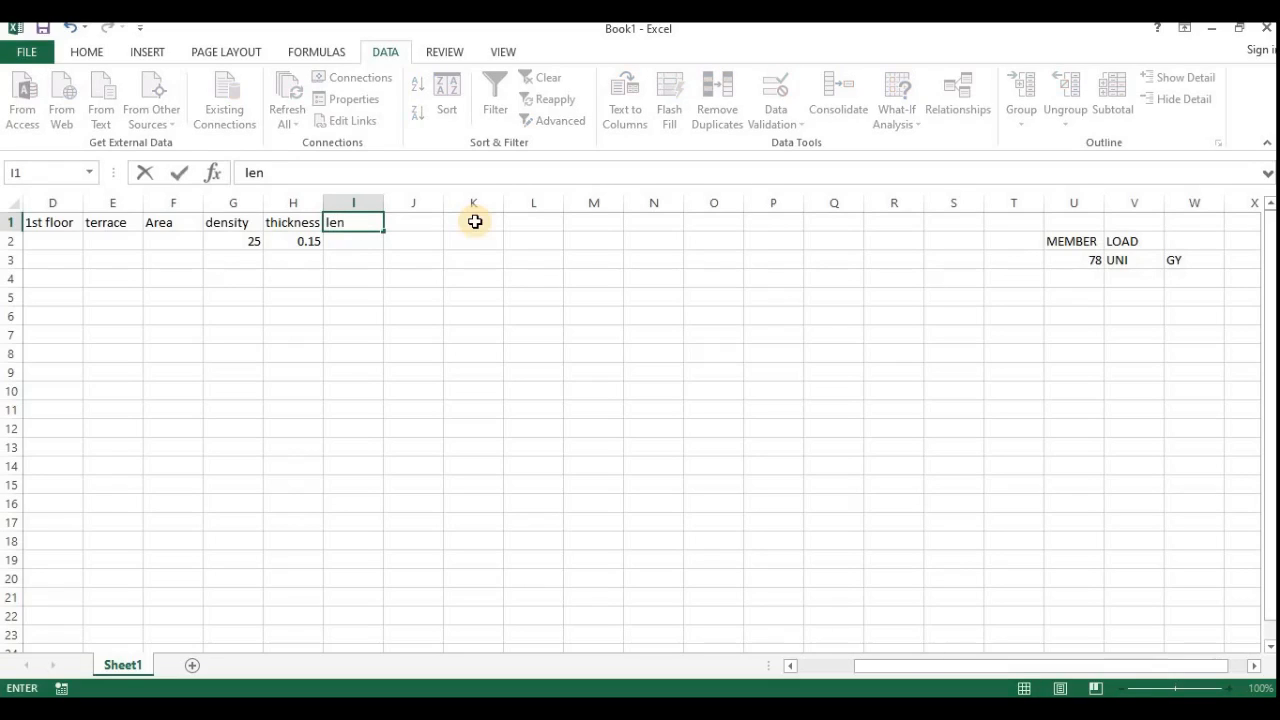
text(gth)
key(Tab)
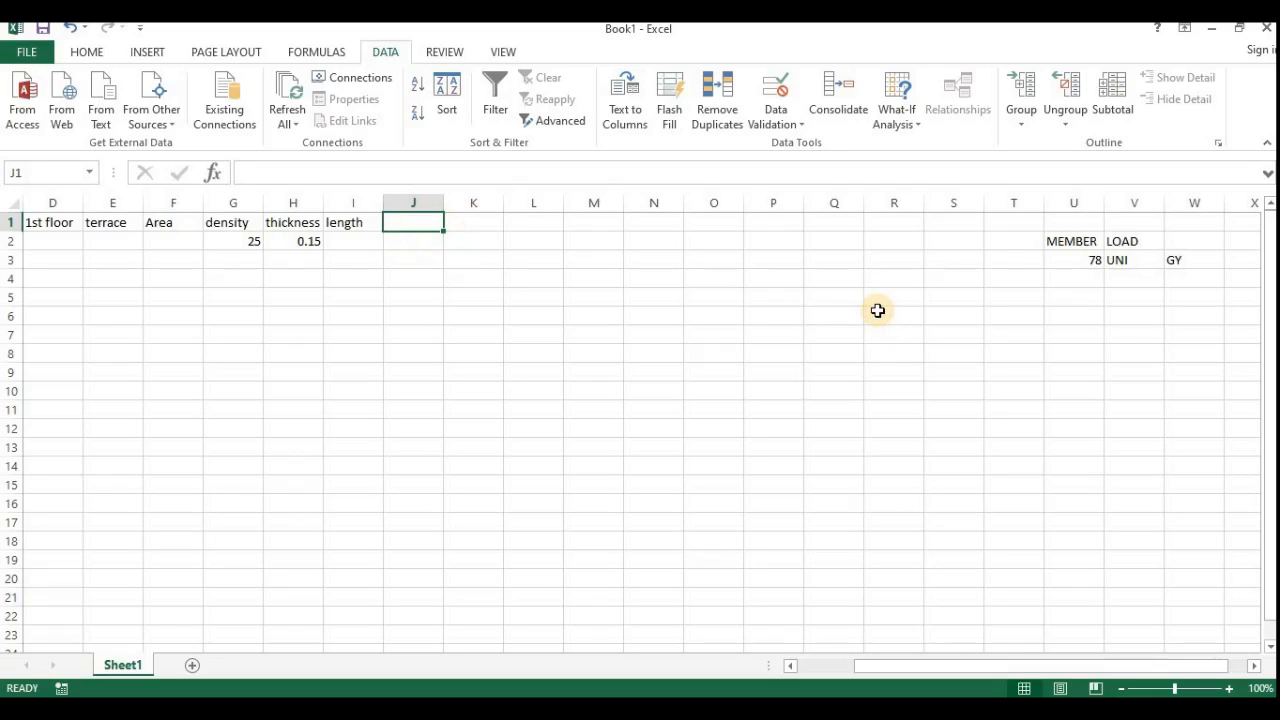
Add the heading "load/m" in cell J1, beside the length heading.
text(load)
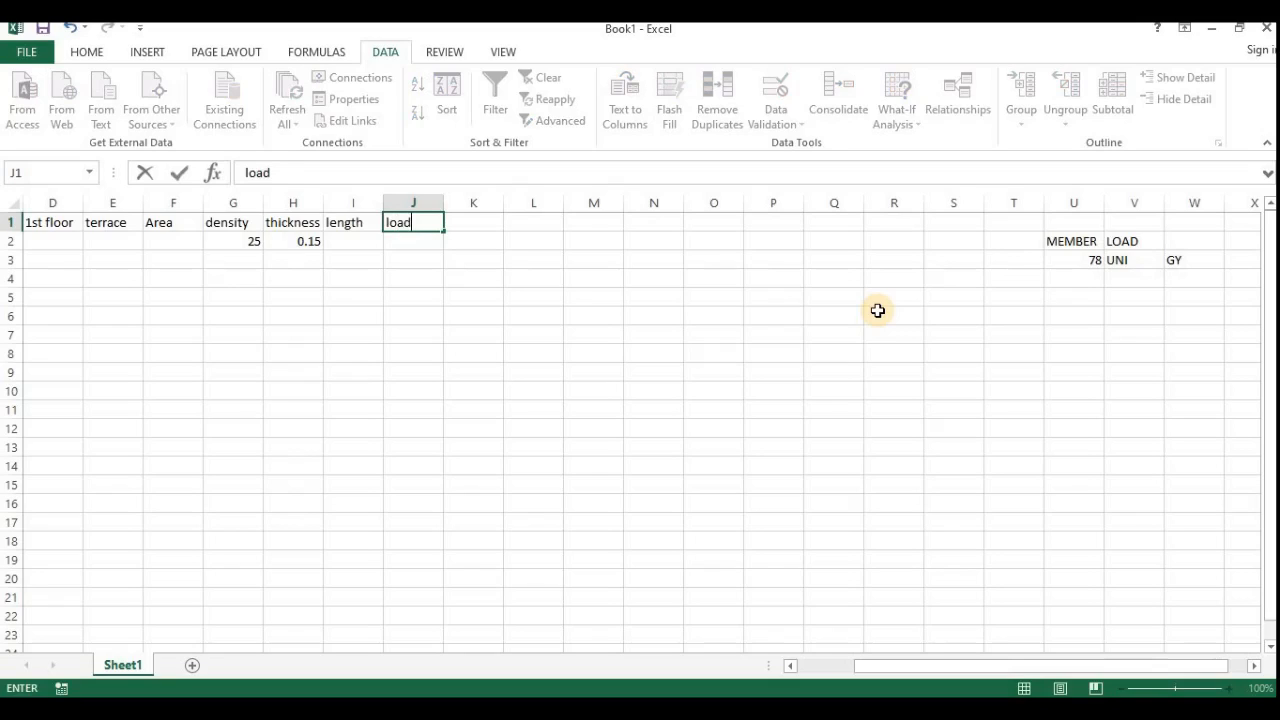
text(/m)
key(Return)
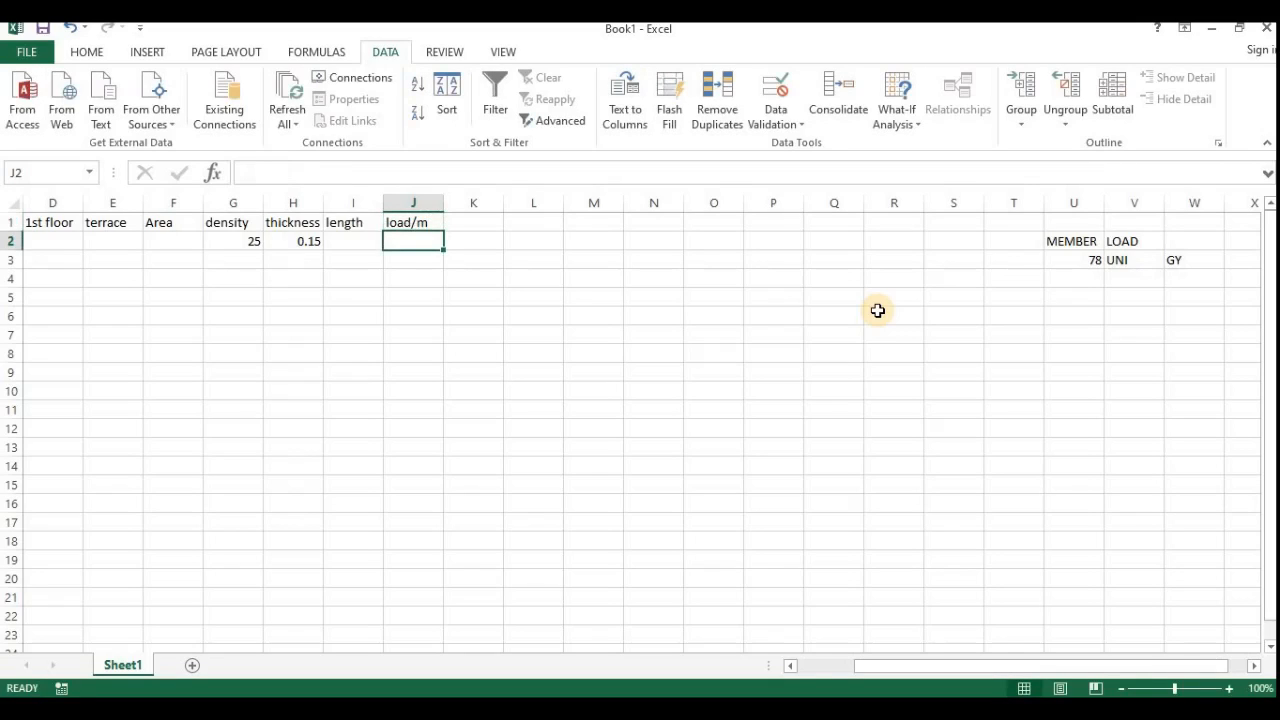
Enter the formula =F2*G2*H2/I2 in cell J2 to calculate the slab load per metre.
text(=)
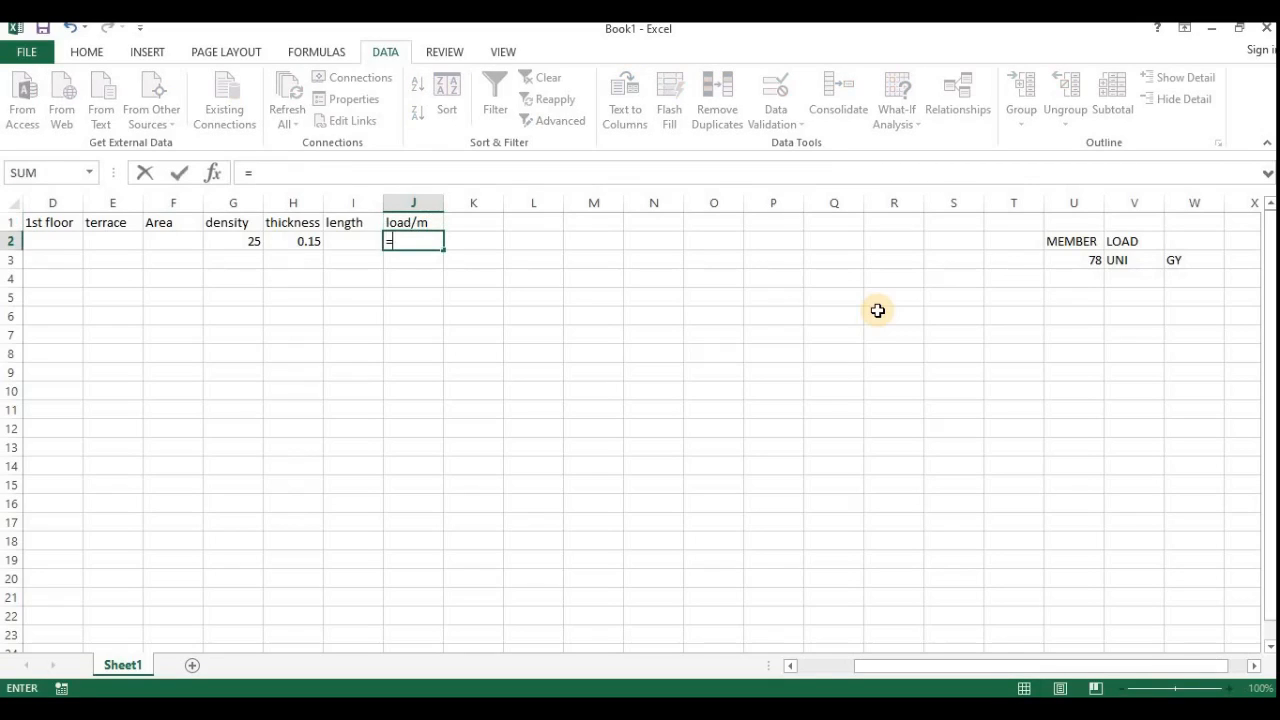
click(190, 244)
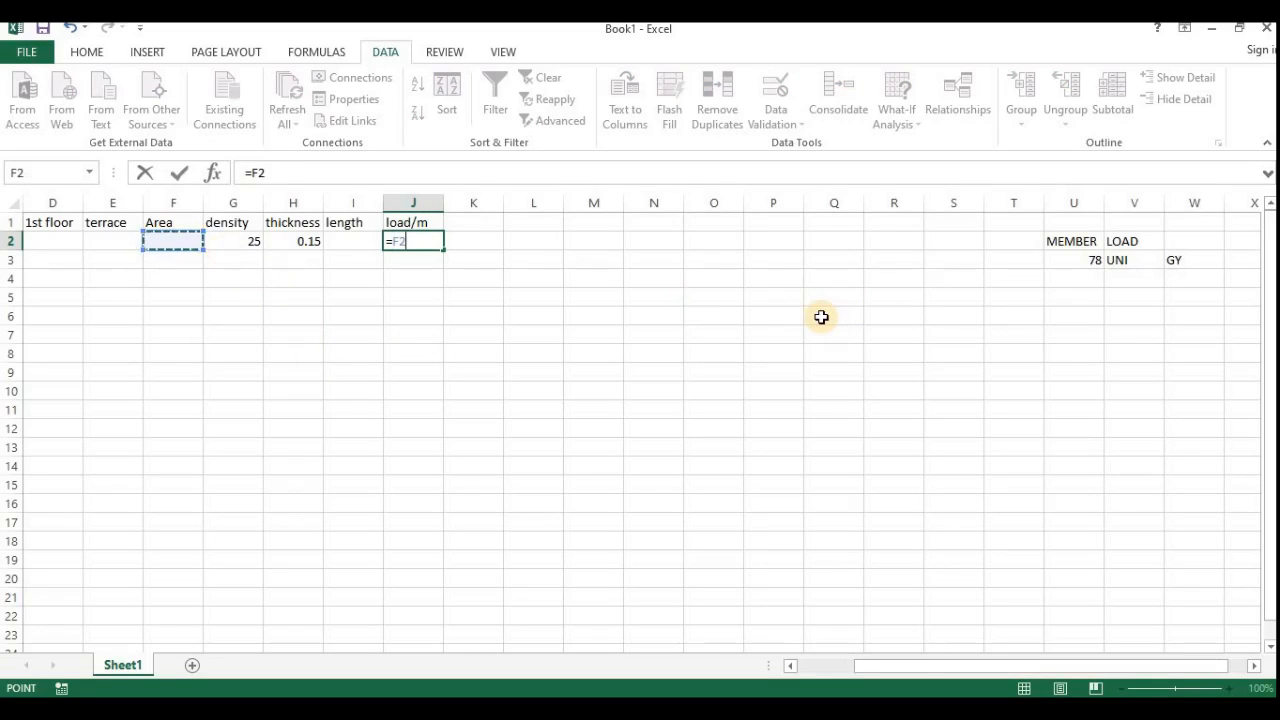
text(*)
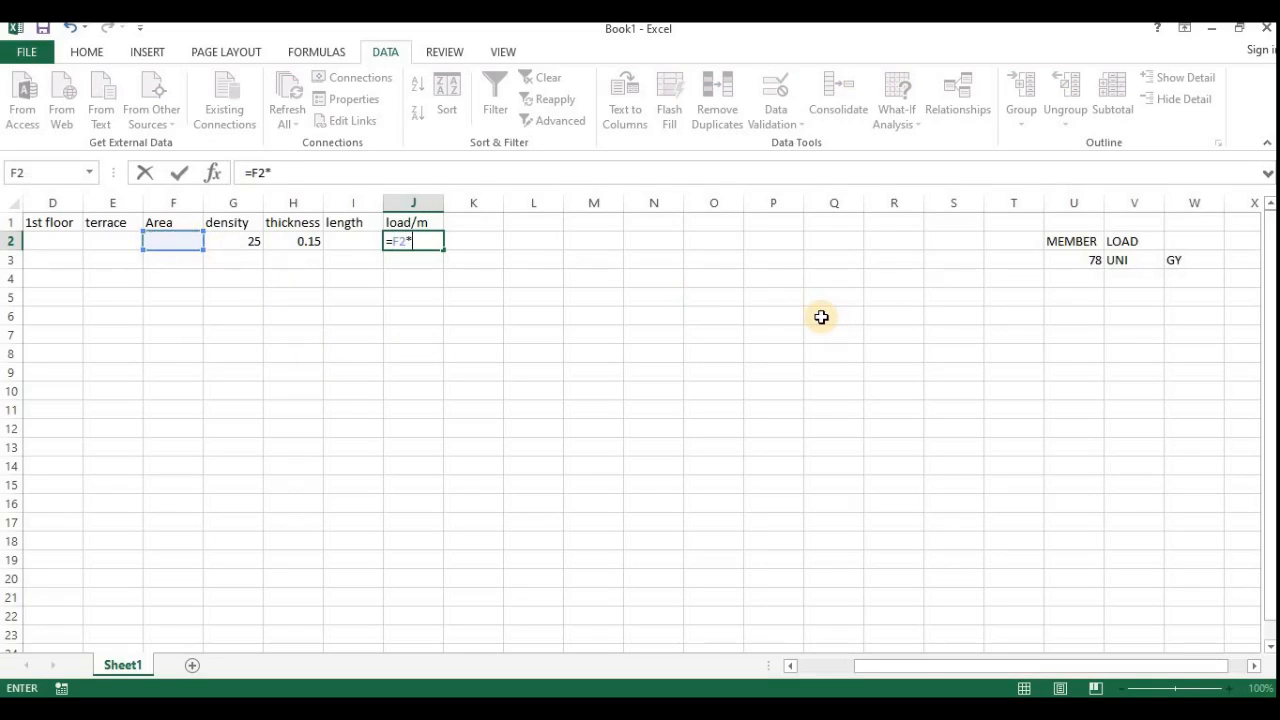
click(250, 241)
text(*)
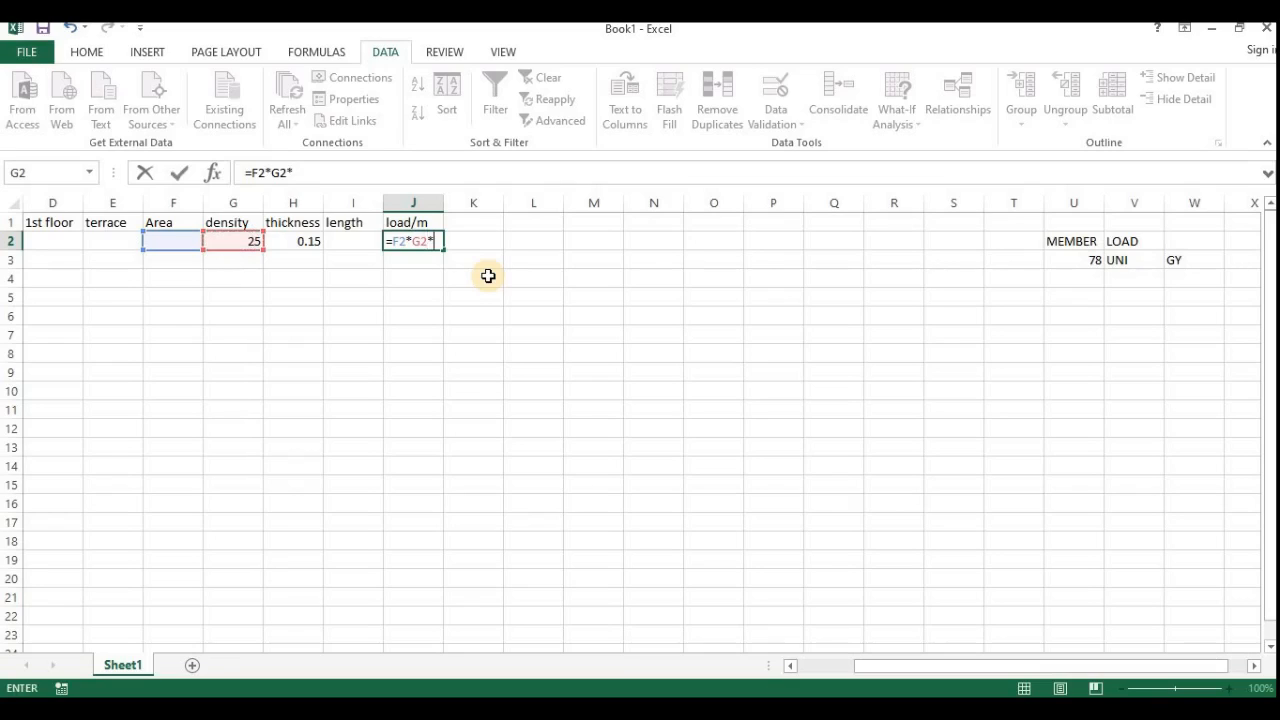
click(284, 242)
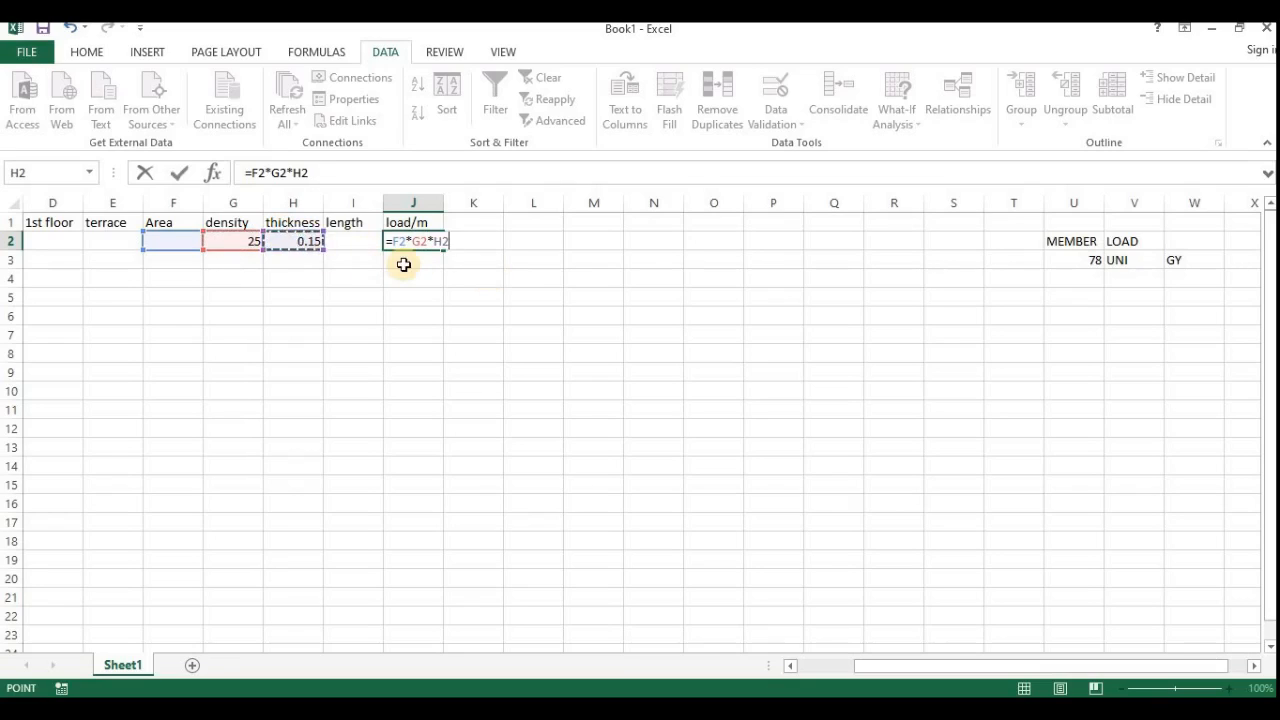
text(/)
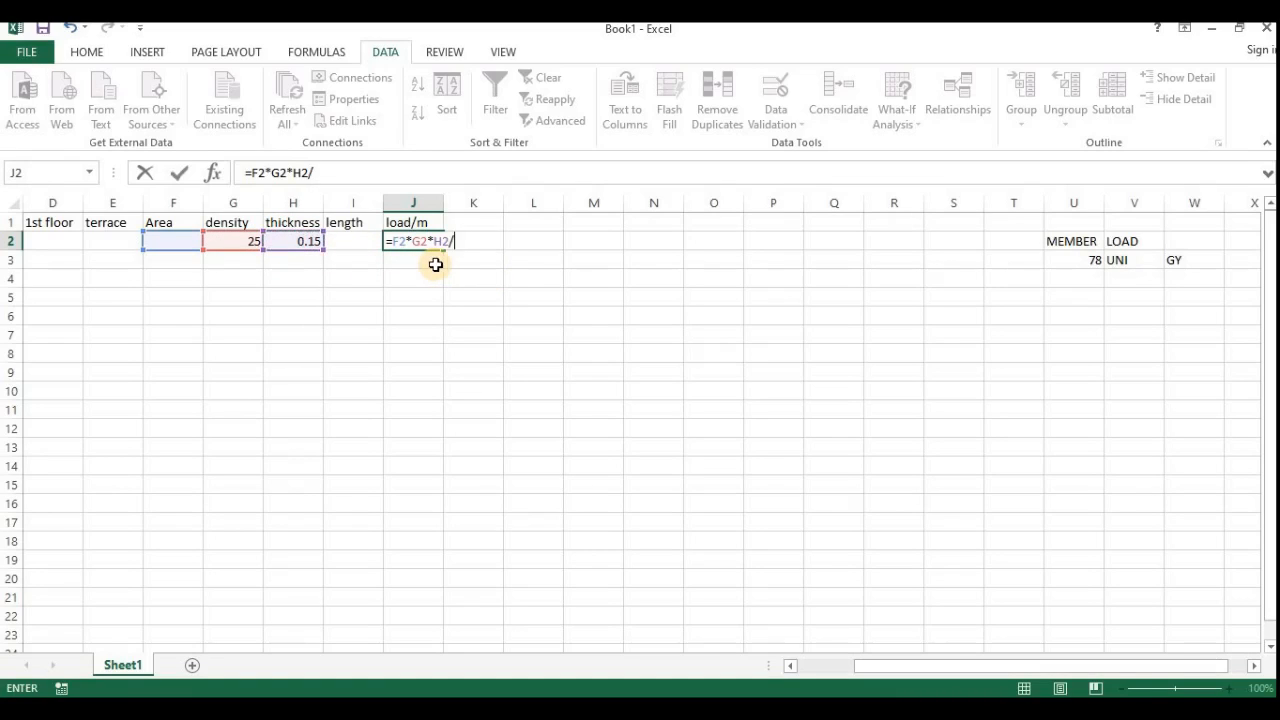
click(362, 238)
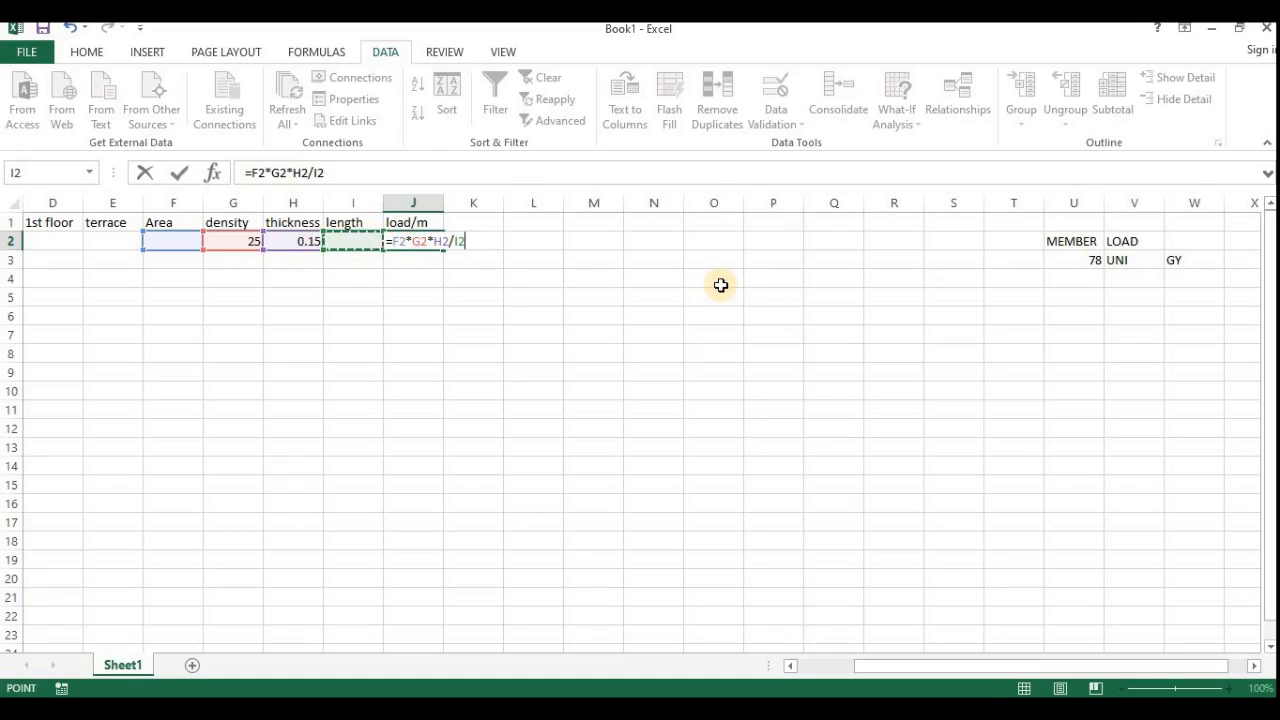
key(Return)
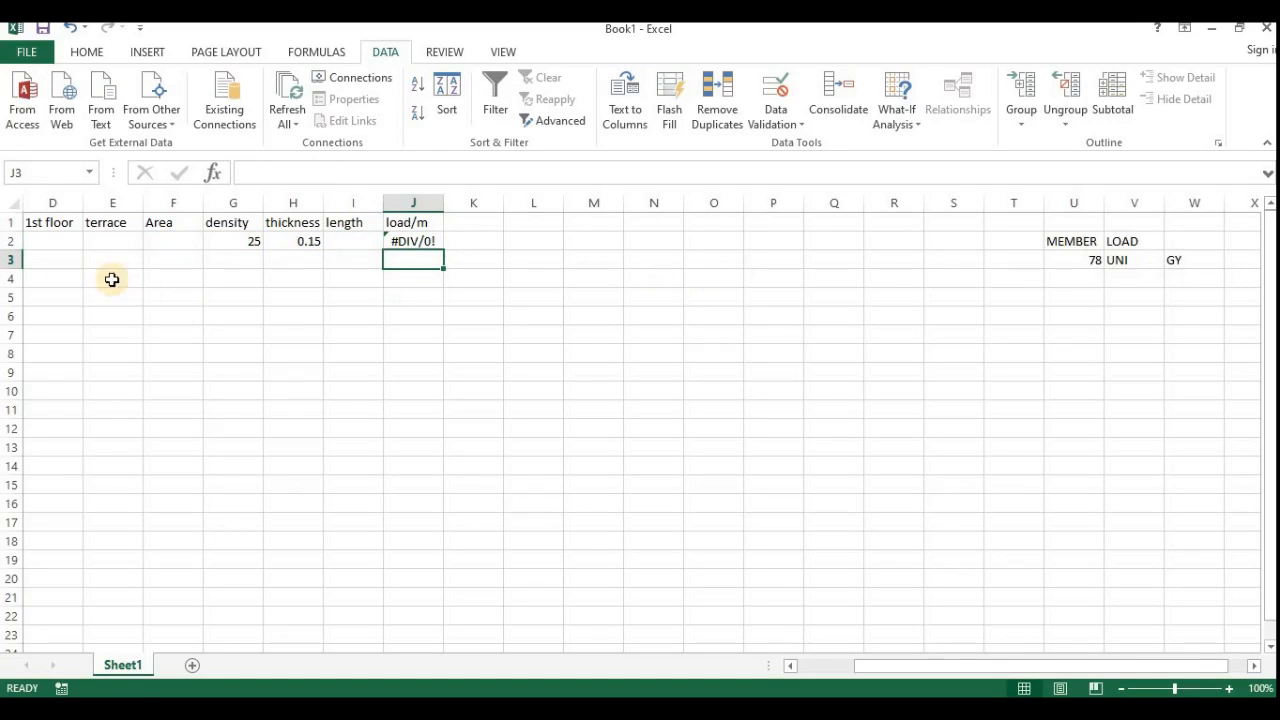
Check the beam numbers in STAAD.Pro against the AutoCAD slab drawing, and enter beam 18 under 1st floor in cell D2 of the Excel sheet.
click(55, 245)
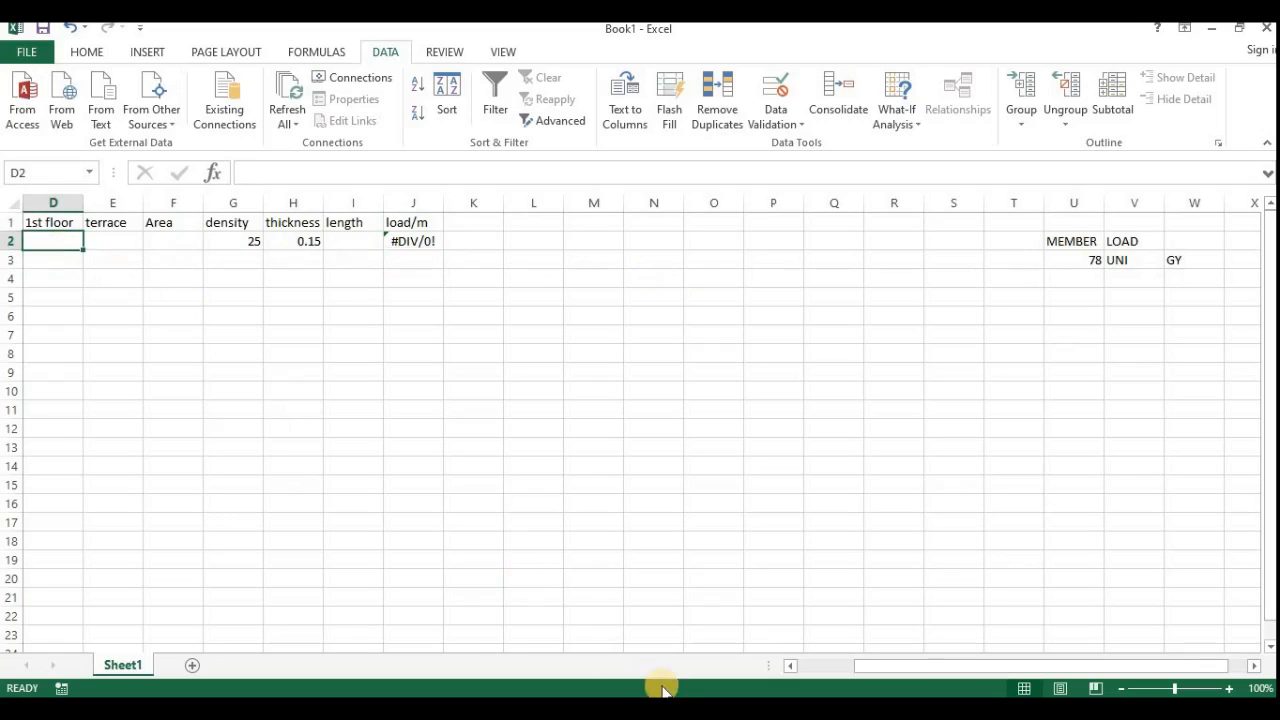
click(577, 708)
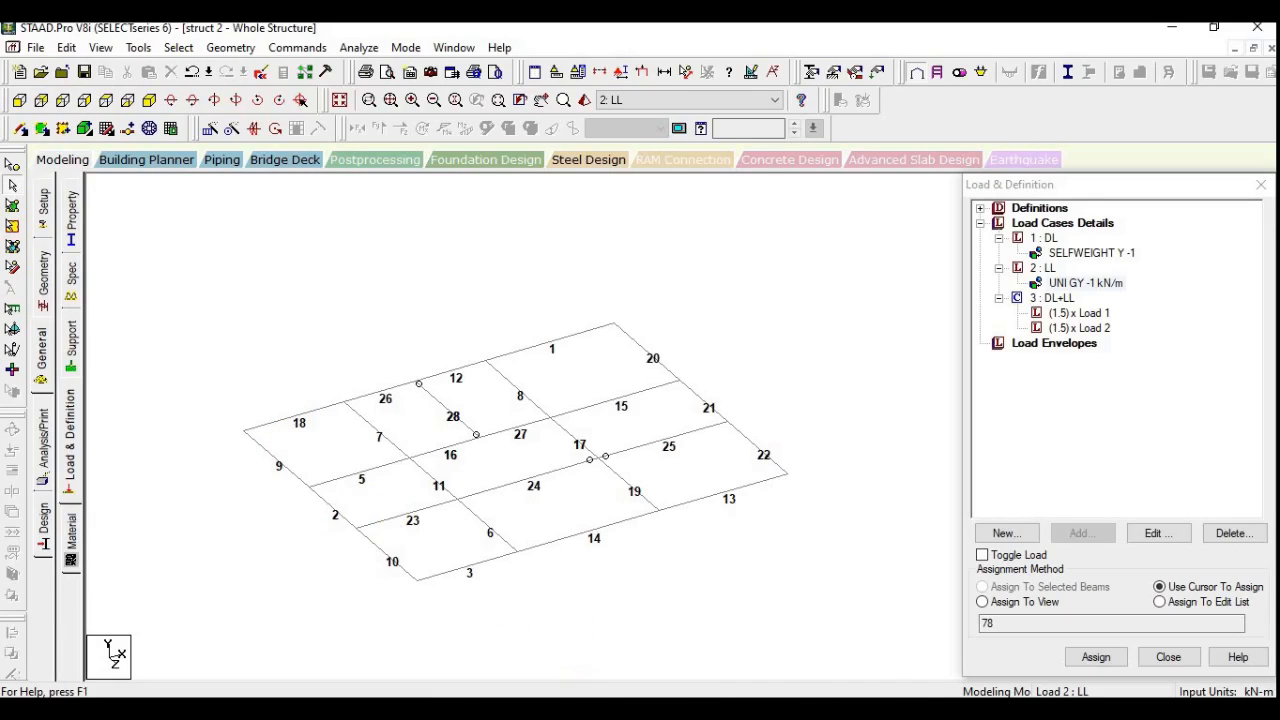
click(586, 708)
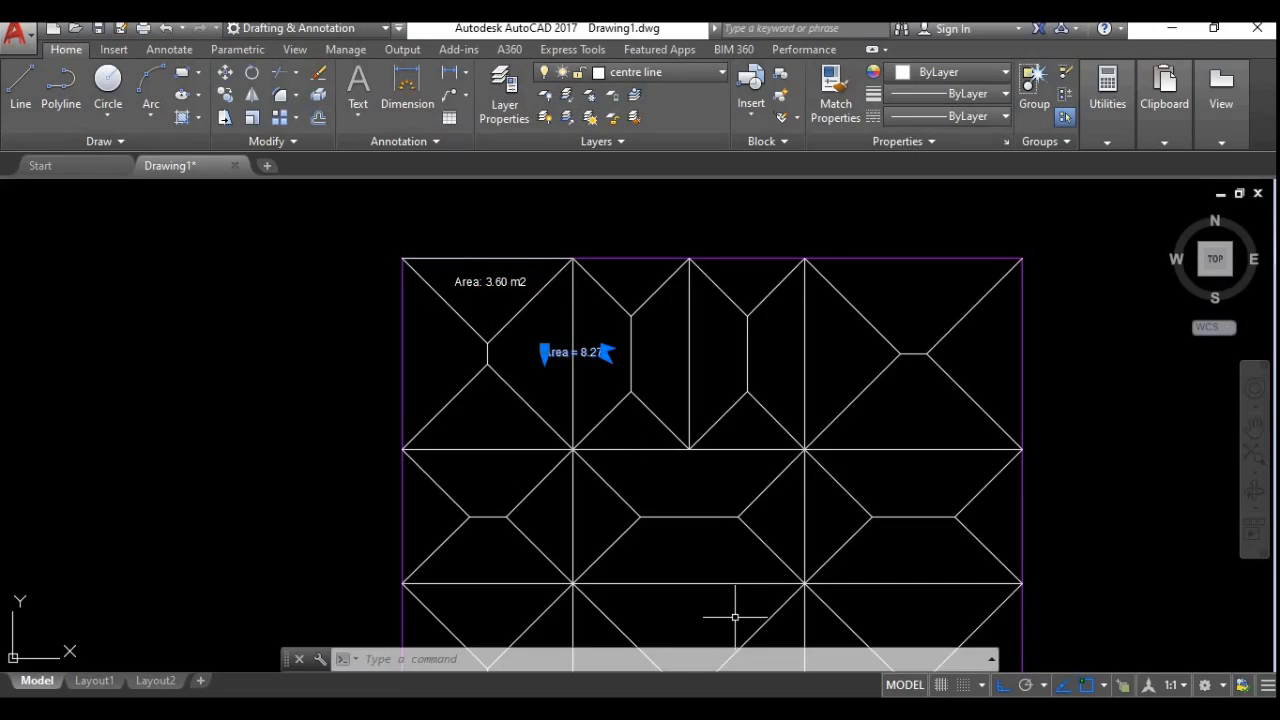
click(757, 555)
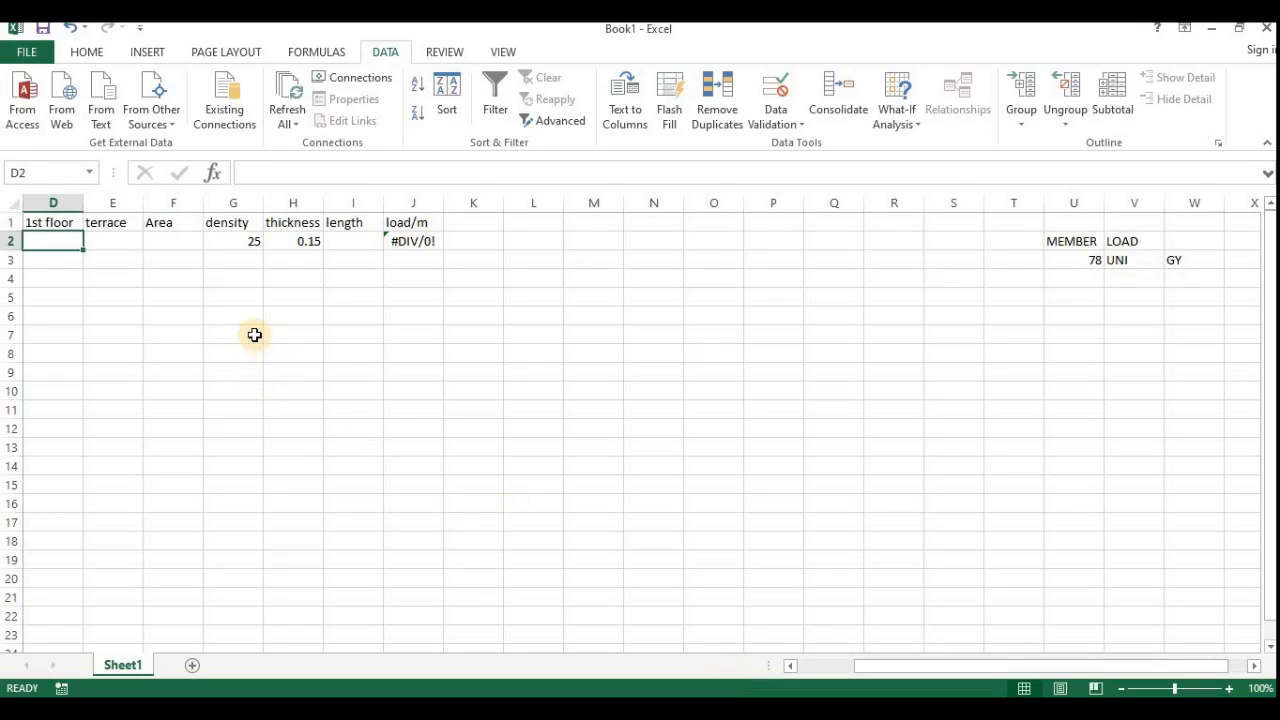
text(1)
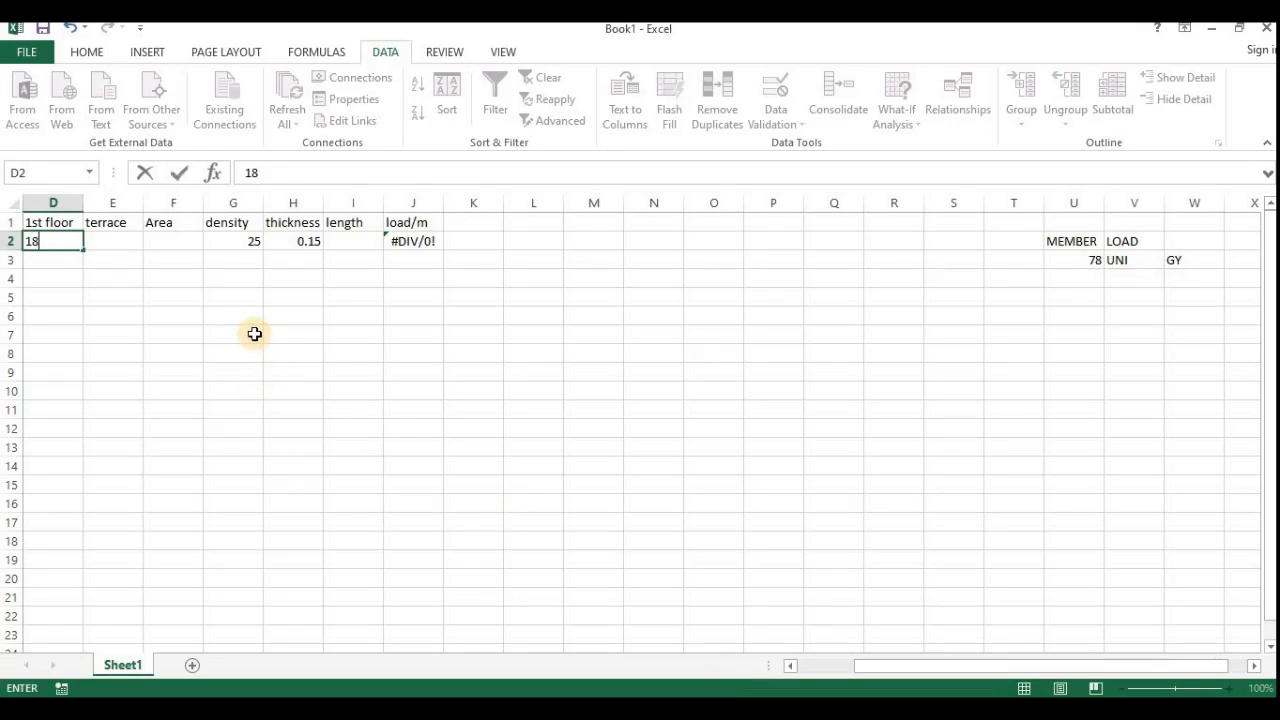
text(8)
key(Tab)
key(Tab)
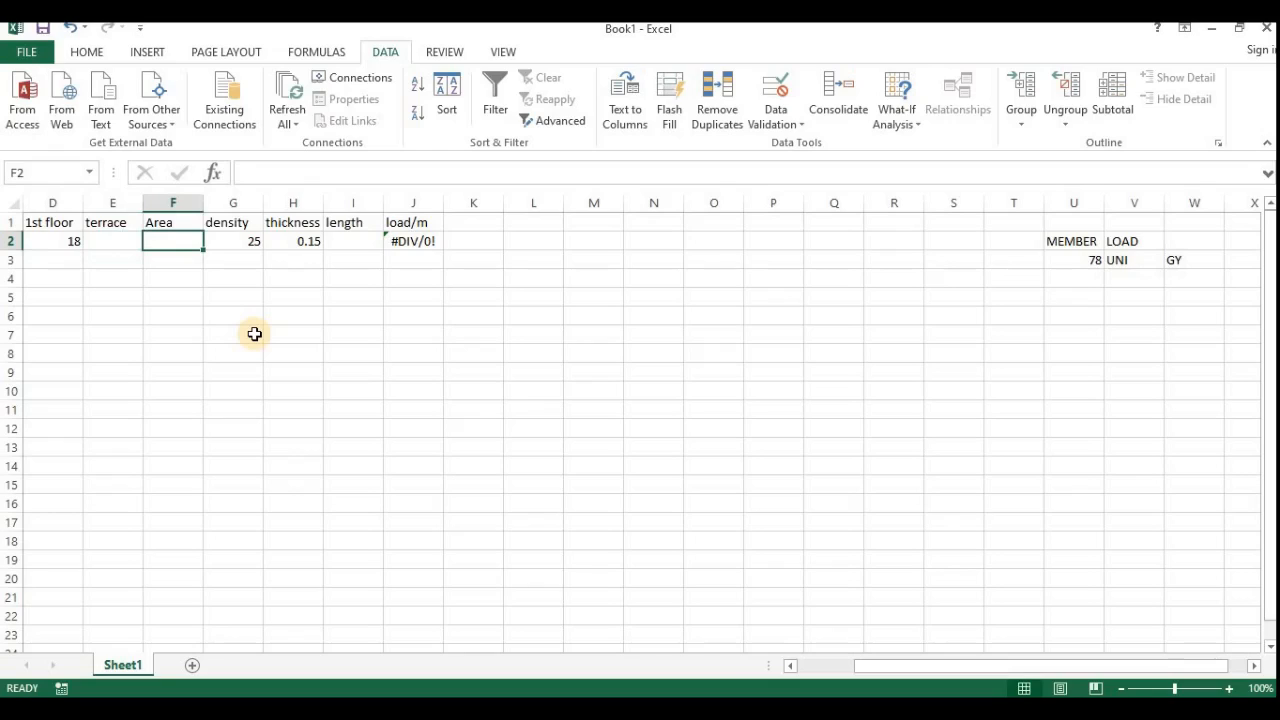
Enter 3.6 in cell F2 as the slab area carried by beam 18.
text(3)
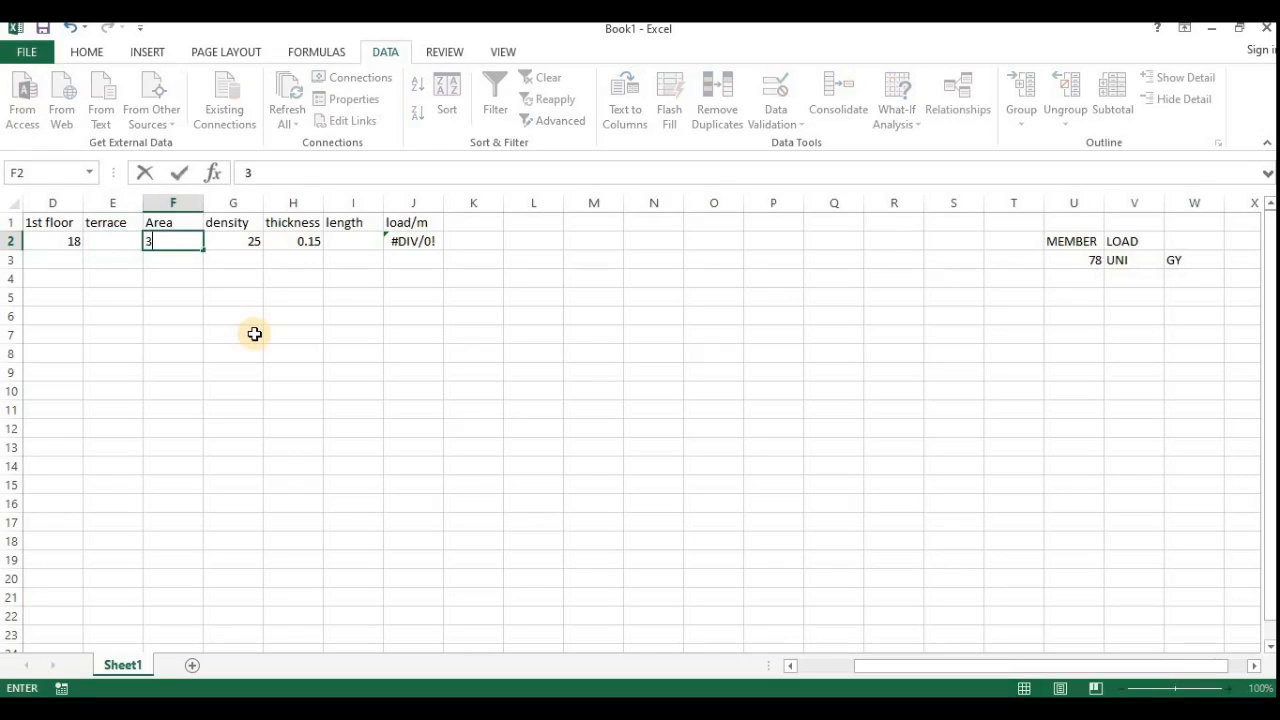
text(.6)
key(Tab)
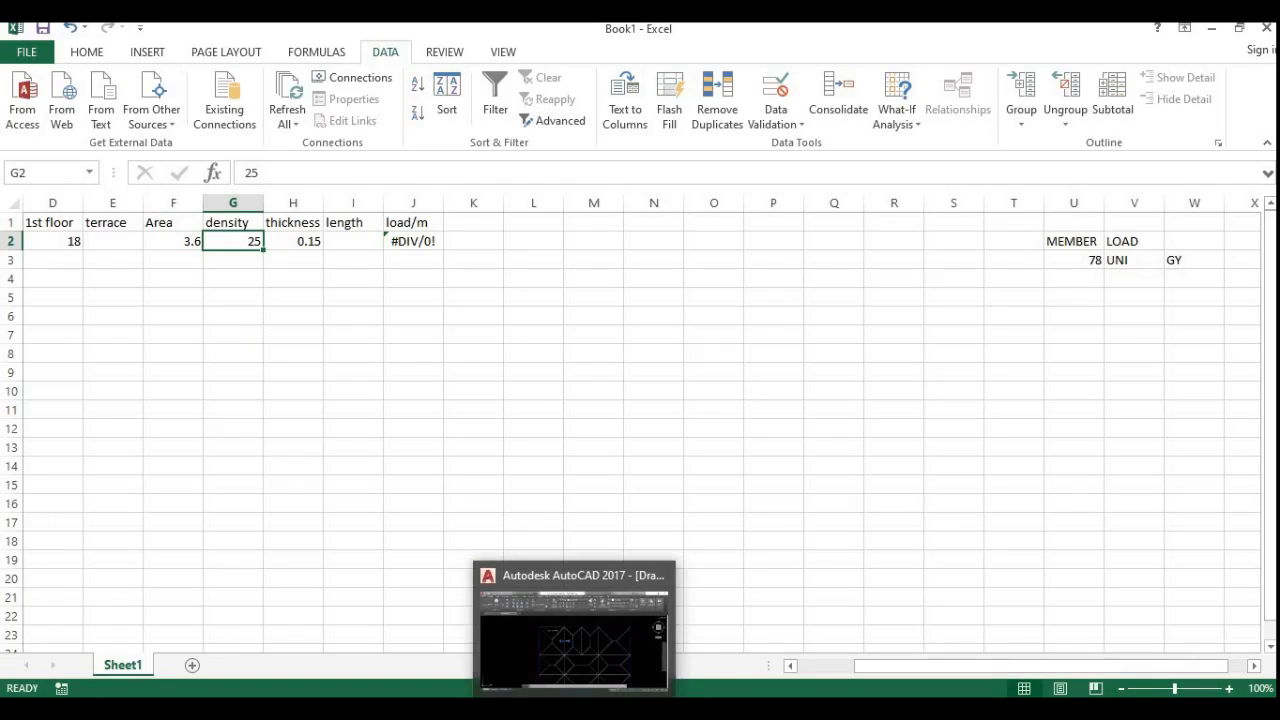
Look up beam 18's length in STAAD.Pro and enter 3.861 in cell I2 of the Excel sheet.
click(576, 708)
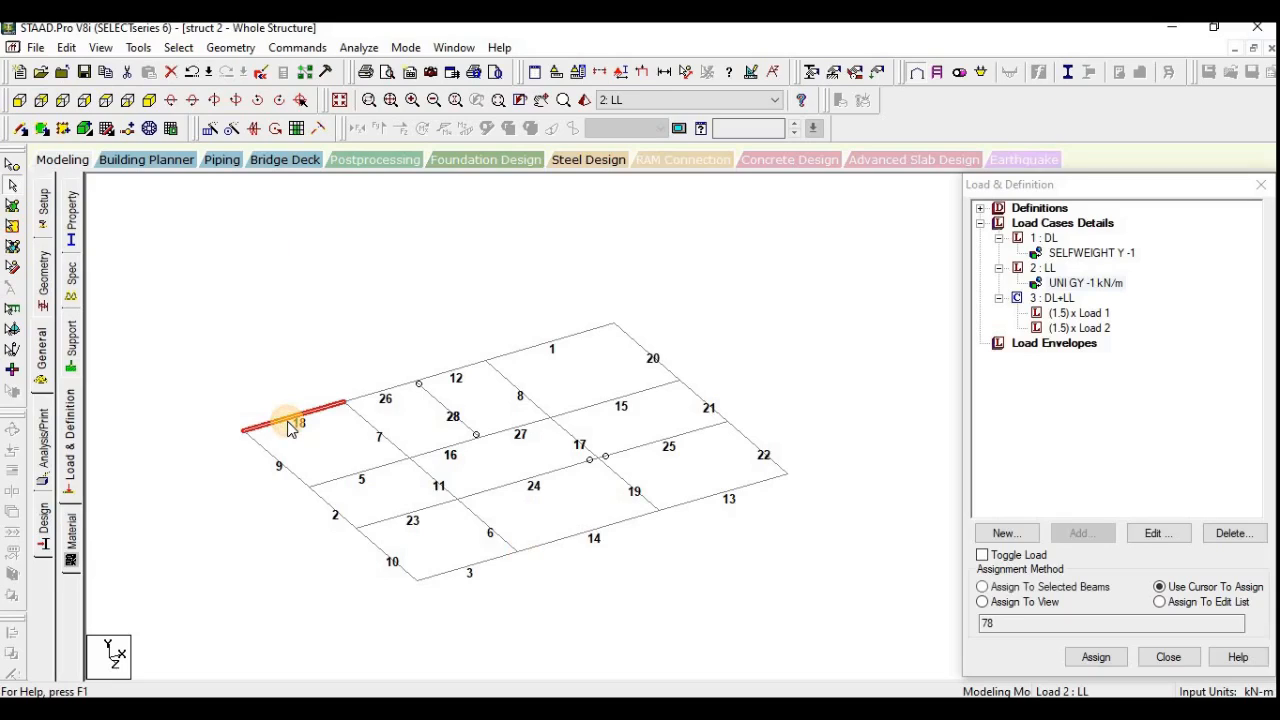
click(288, 427)
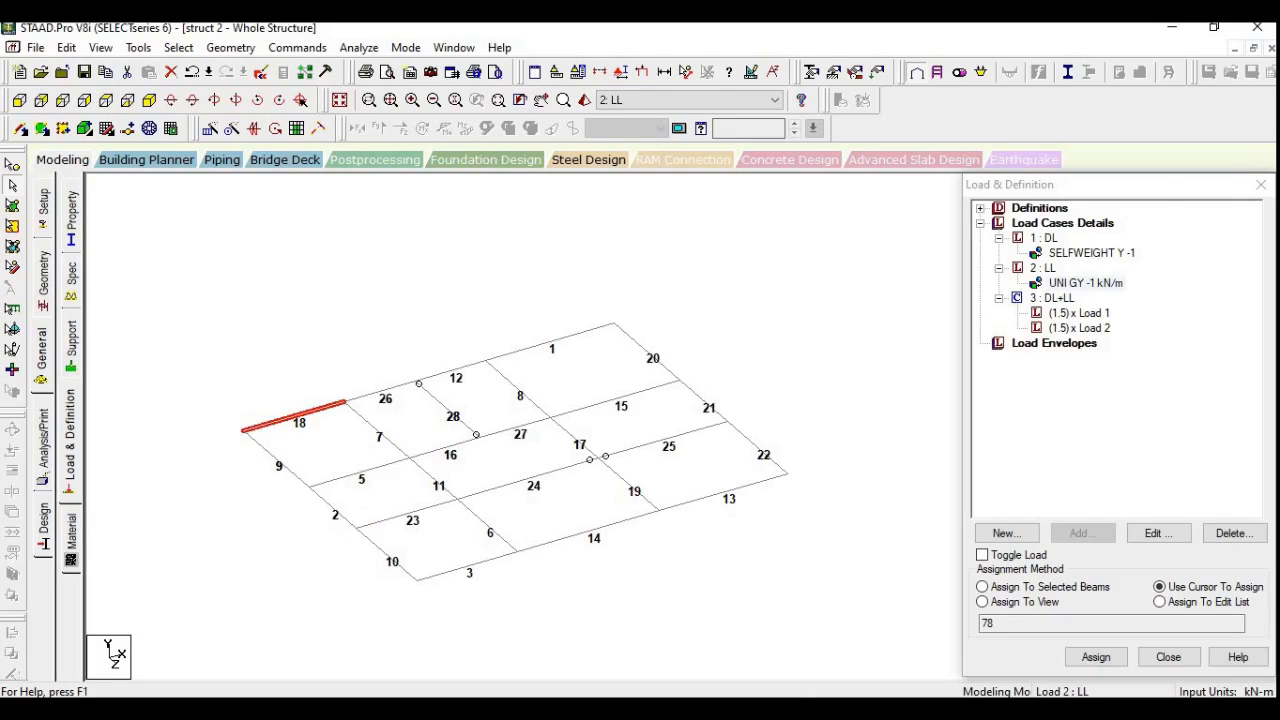
key(alt+Tab)
click(354, 241)
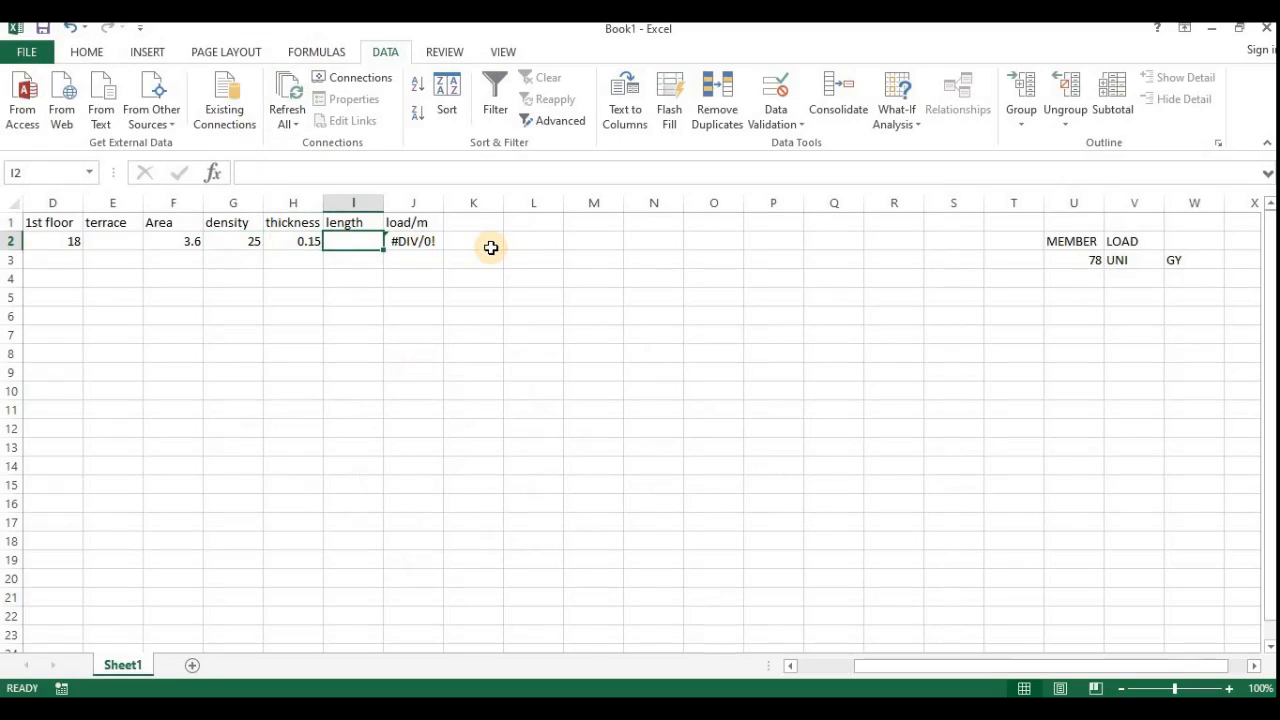
text(3.86)
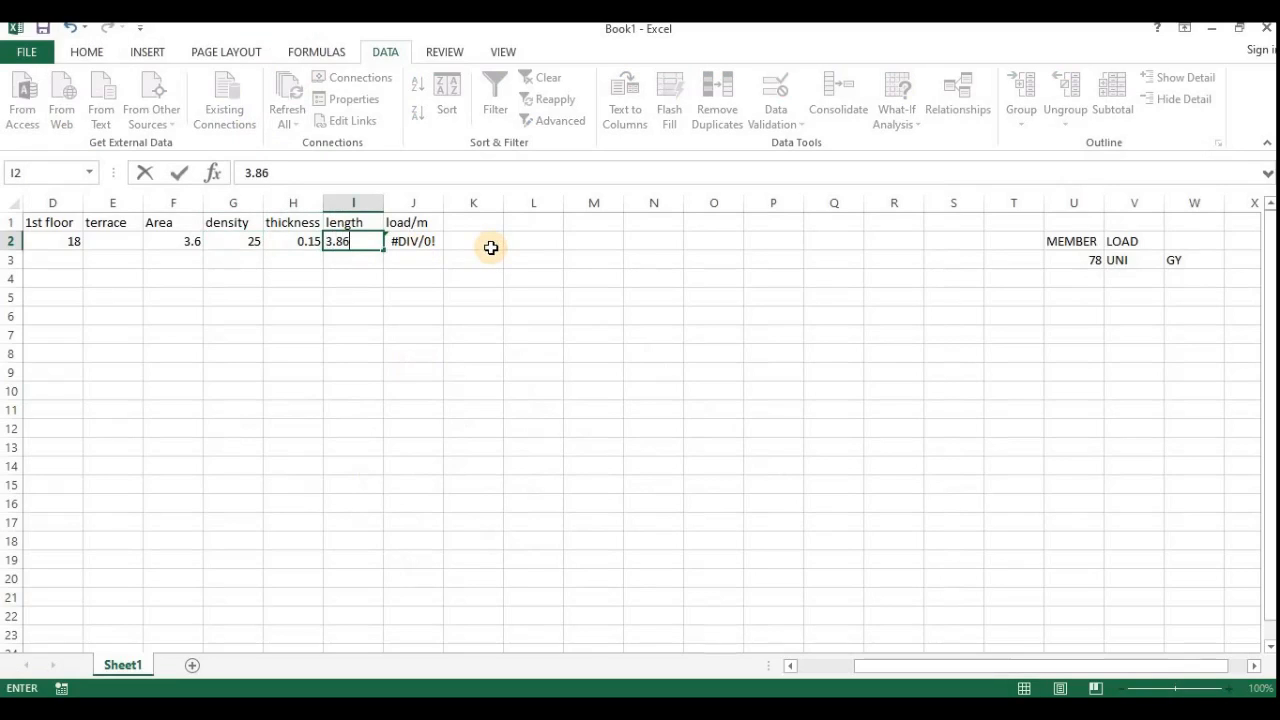
text(1)
key(Return)
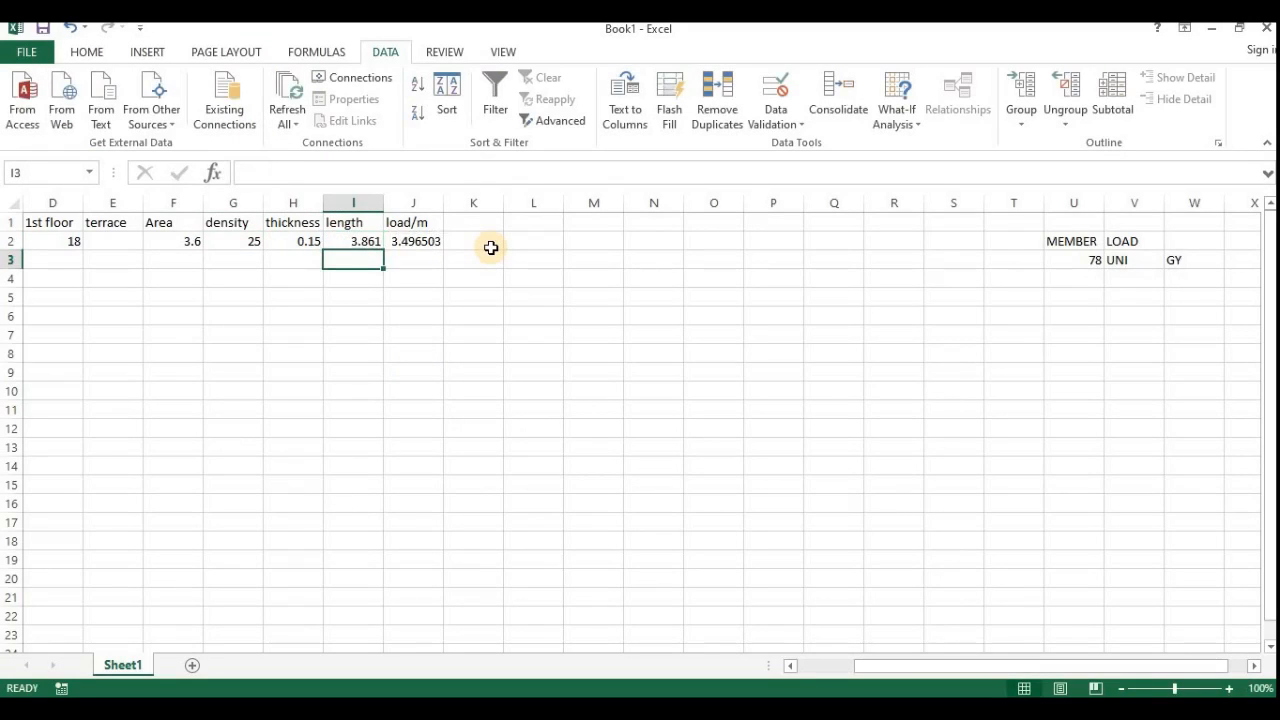